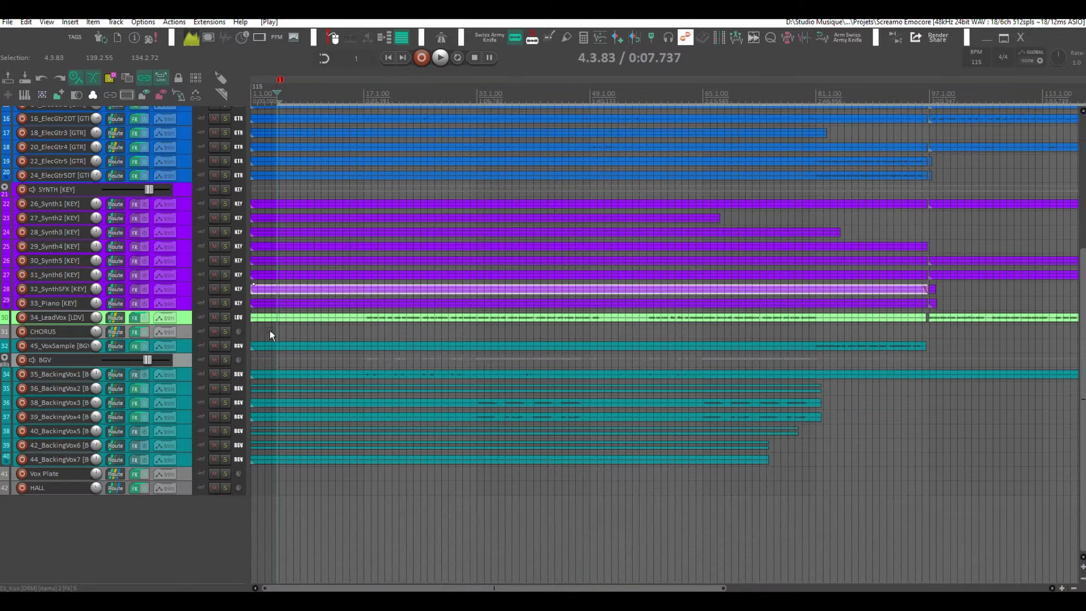
Look over the track list up to the master track and view the project's channels in the mixer
scroll(270, 330, up, 2)
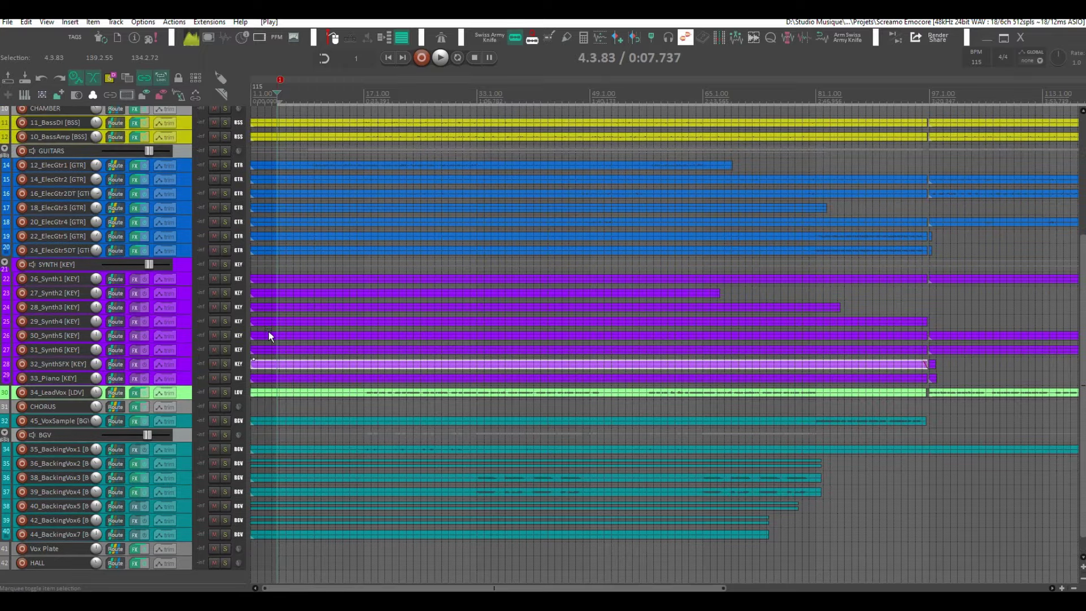
scroll(269, 333, up, 4)
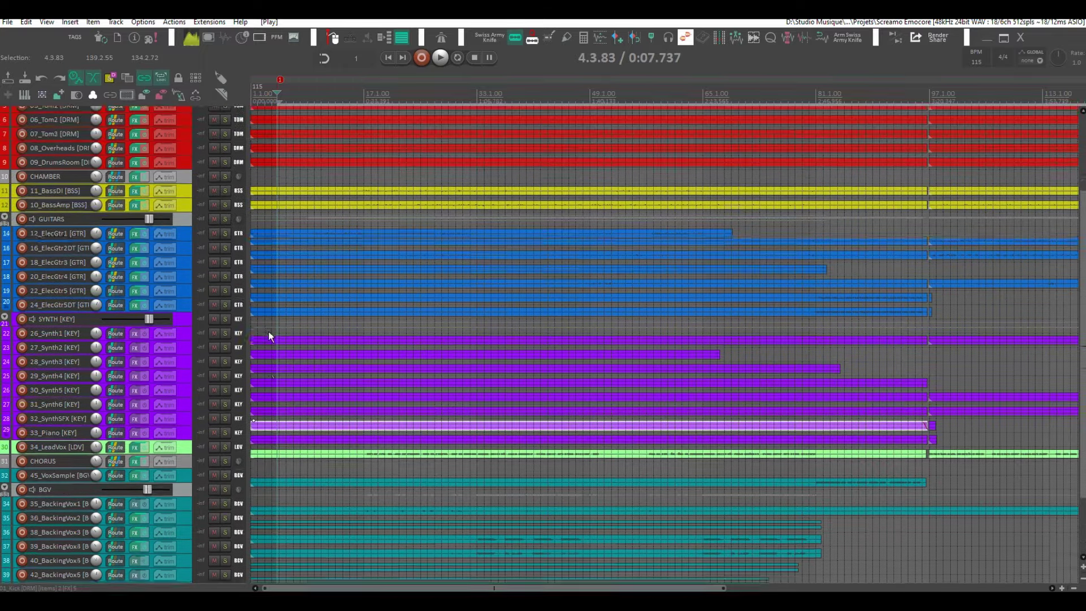
scroll(259, 342, up, 1)
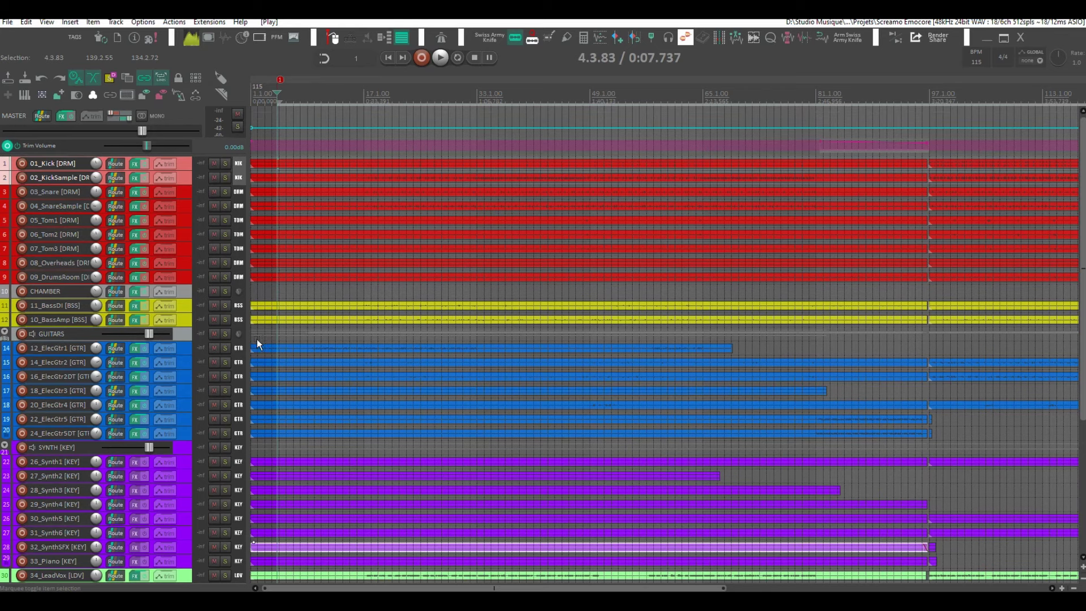
key(ctrl+m)
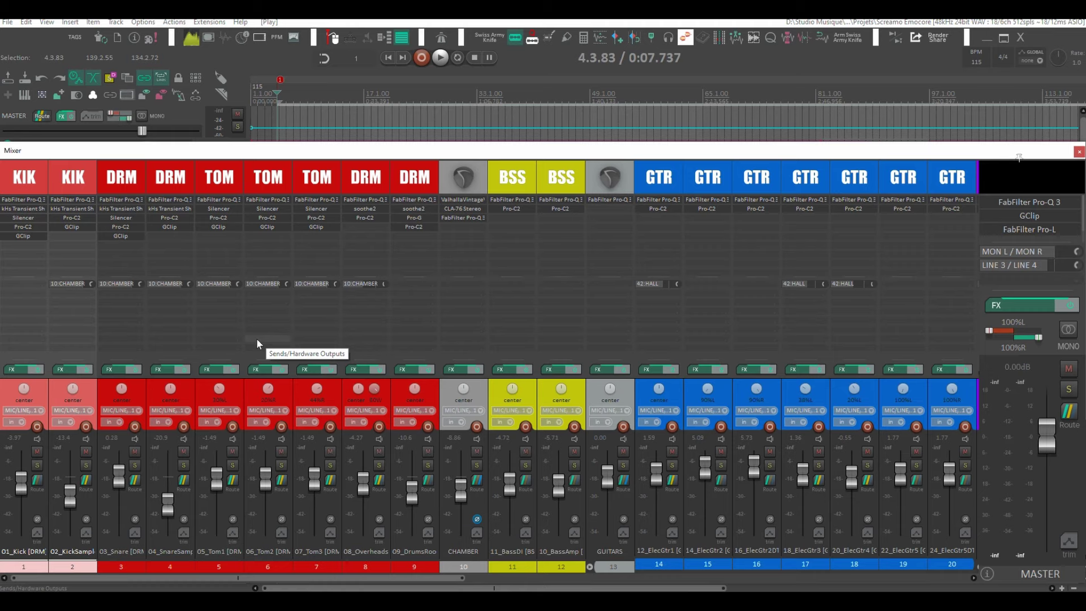
key(ctrl+m)
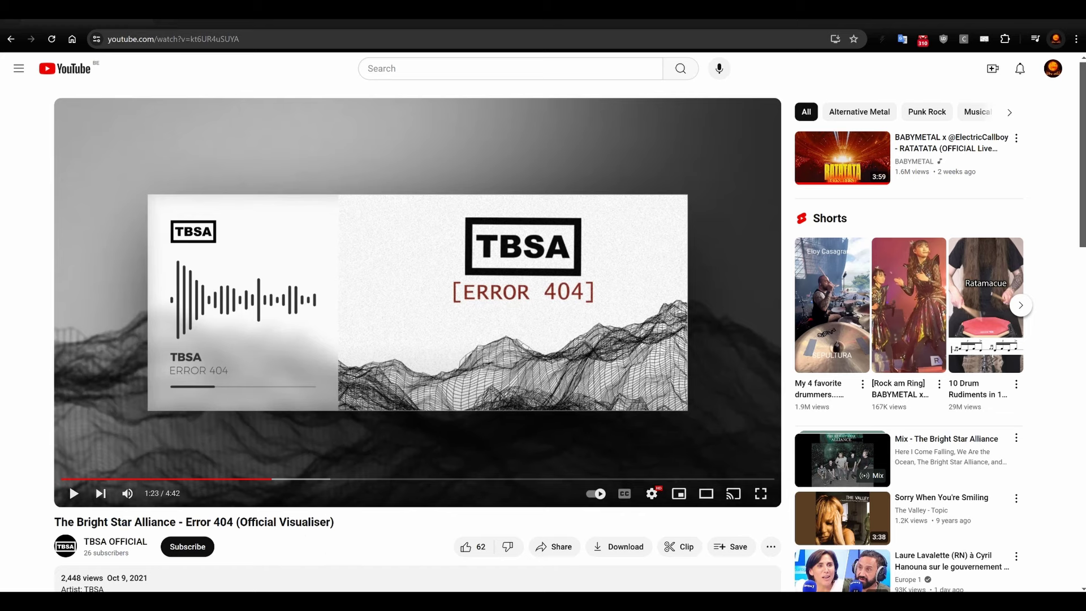
Switch back to REAPER and play the song from around bar 17 while looking over the tracks, ending with playback stopped
click(361, 600)
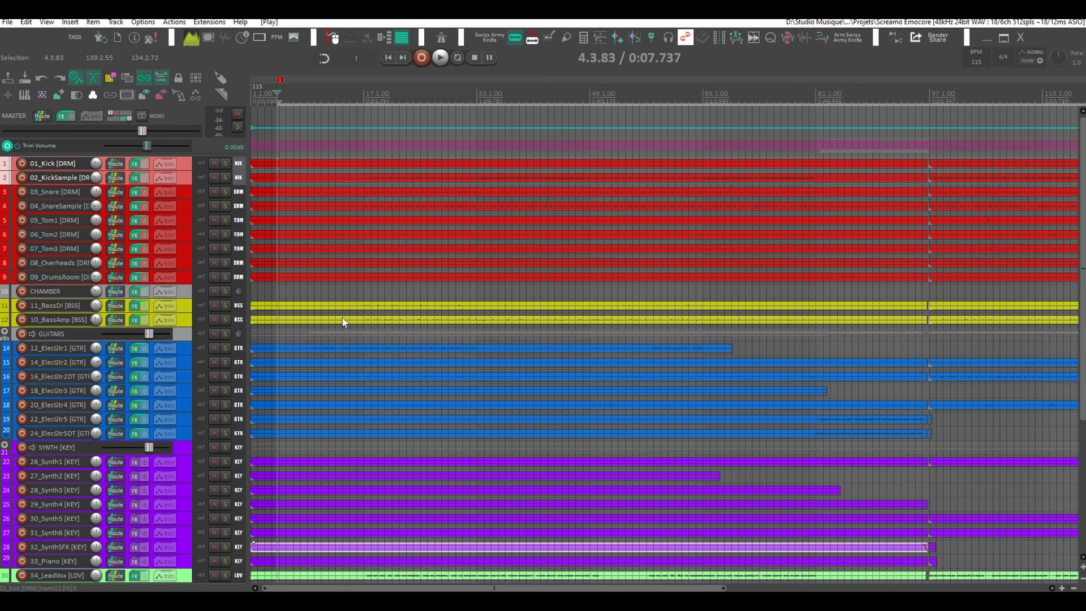
click(367, 93)
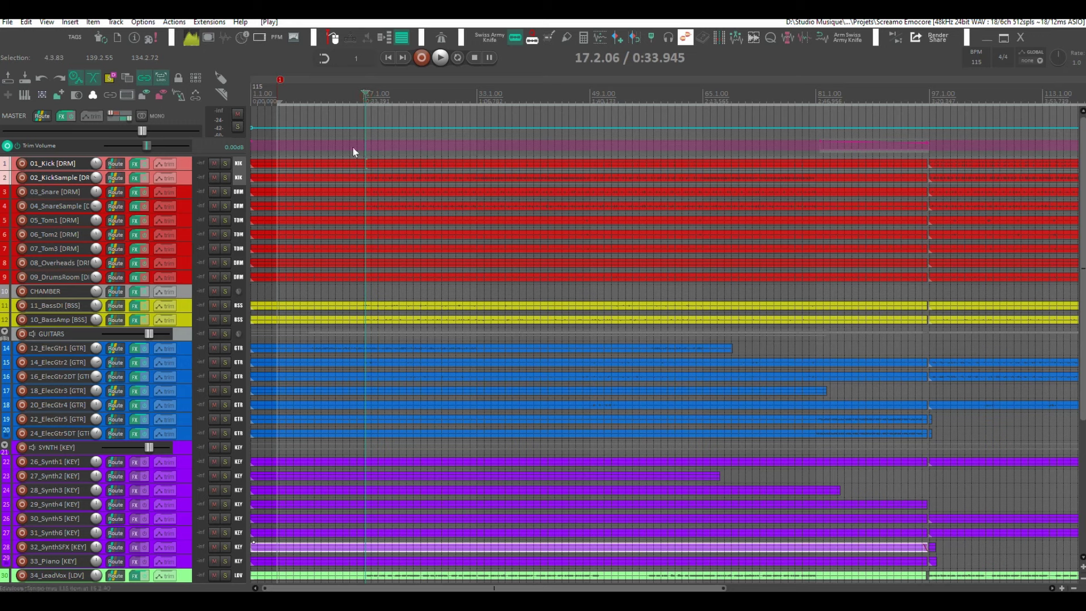
key(space)
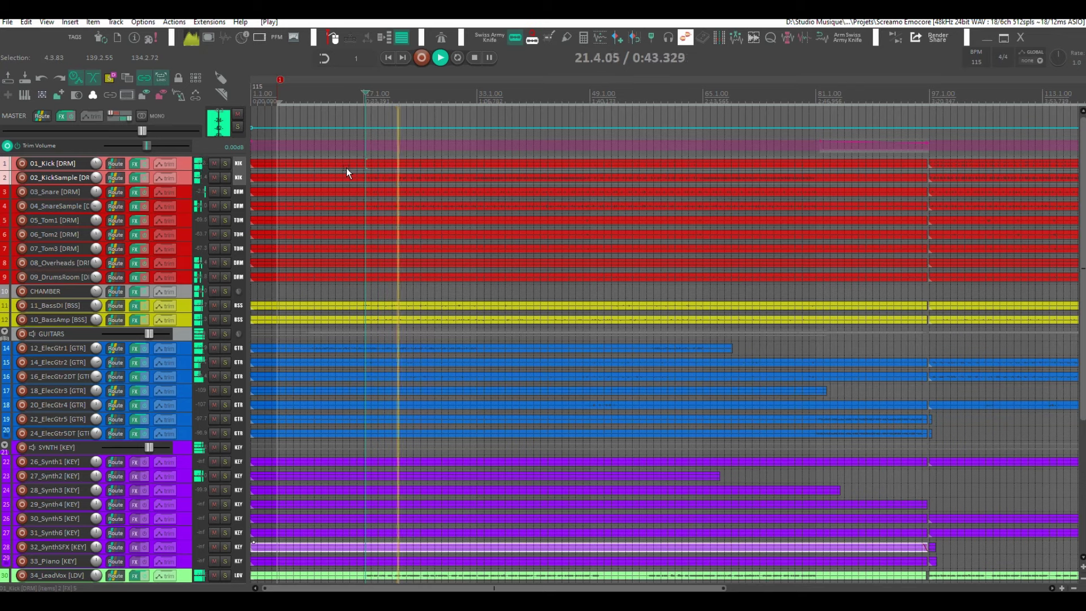
scroll(399, 215, down, 3)
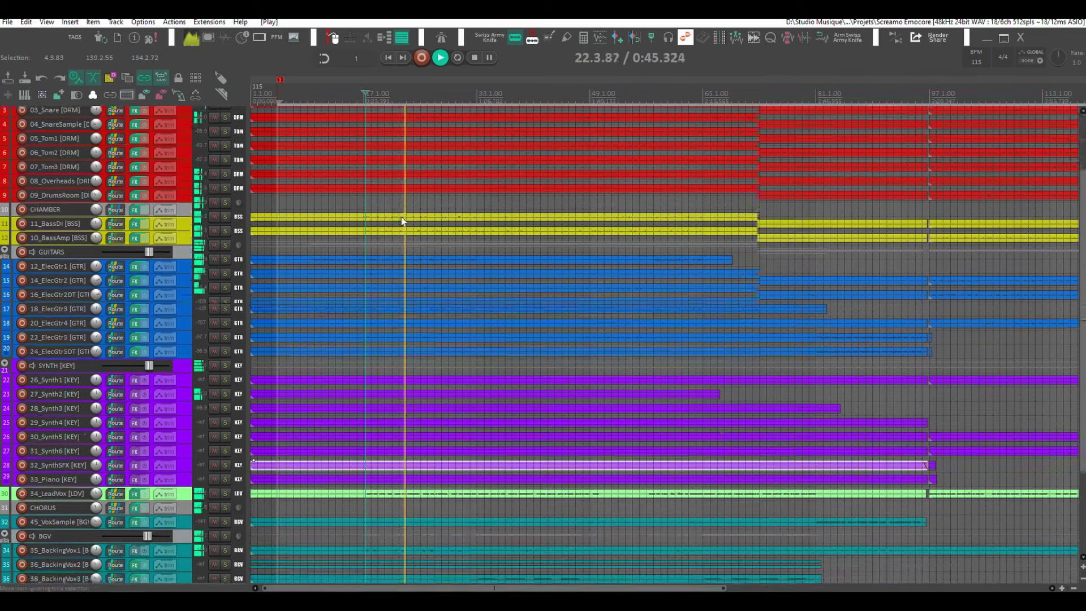
scroll(405, 218, down, 2)
scroll(408, 216, down, 3)
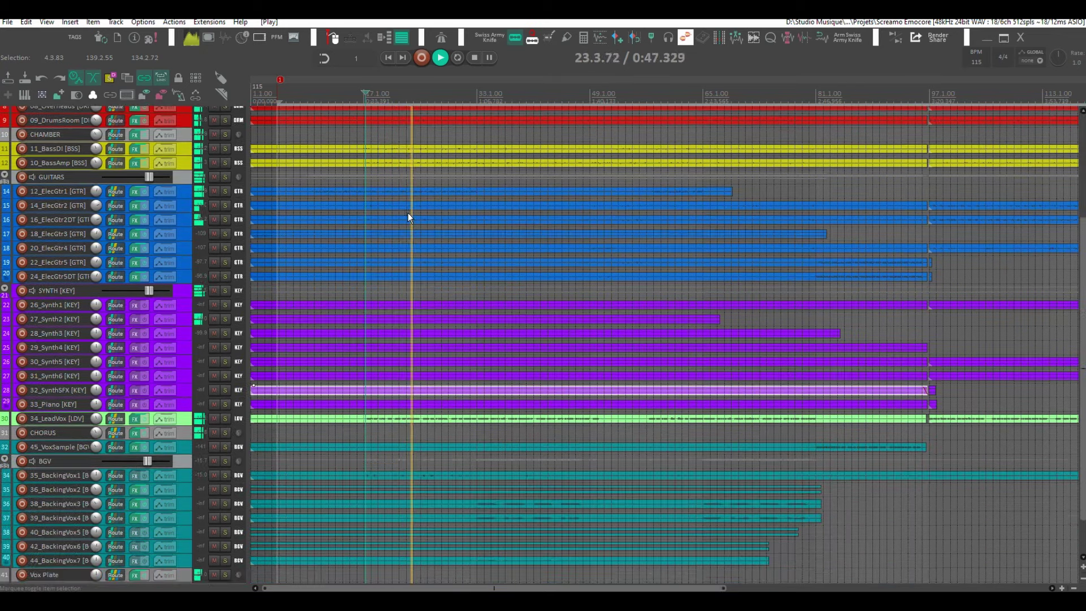
scroll(408, 215, up, 3)
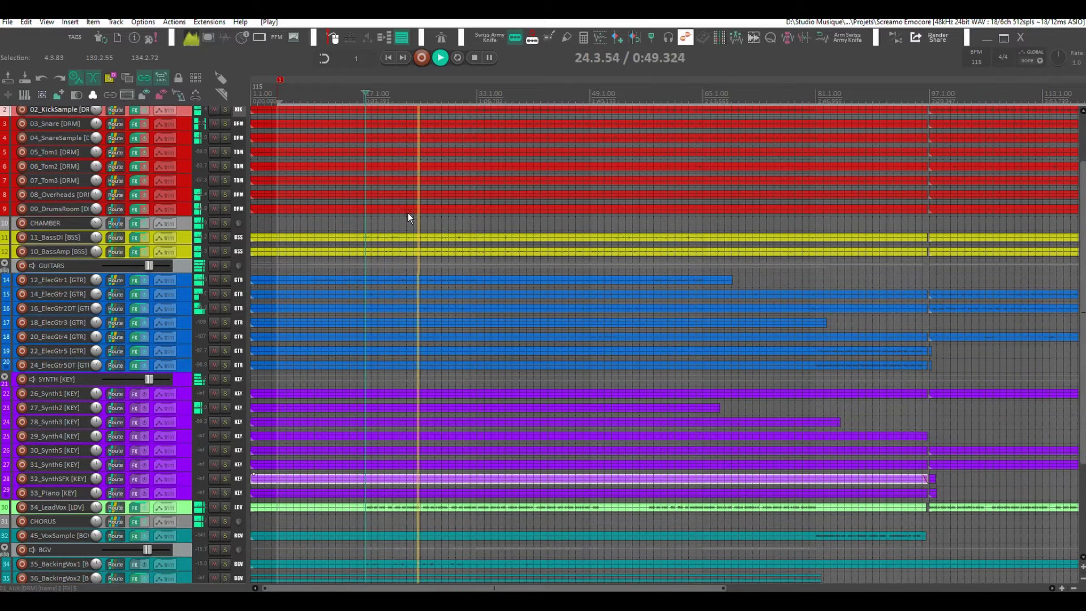
key(space)
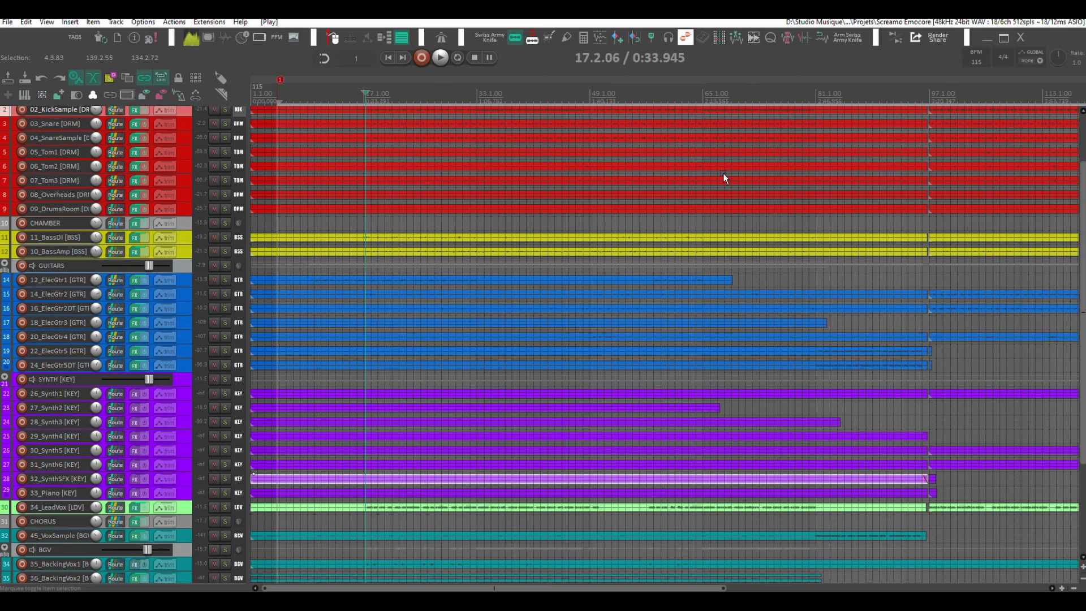
Play a short part of the section starting around bar 81 and stop playback
click(829, 92)
click(814, 96)
key(space)
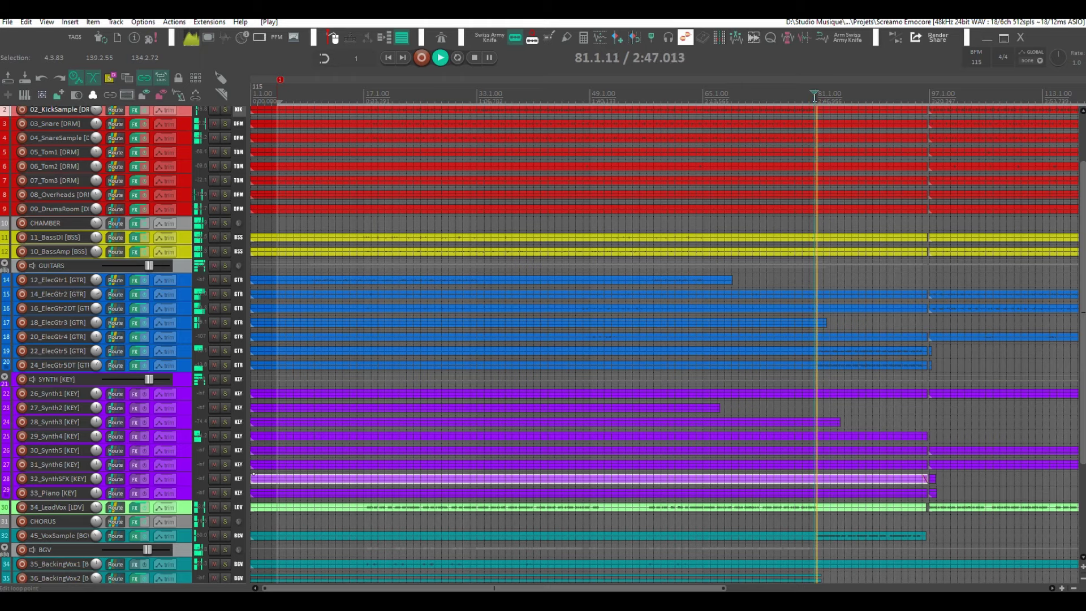
scroll(826, 86, down, 1)
scroll(826, 86, up, 1)
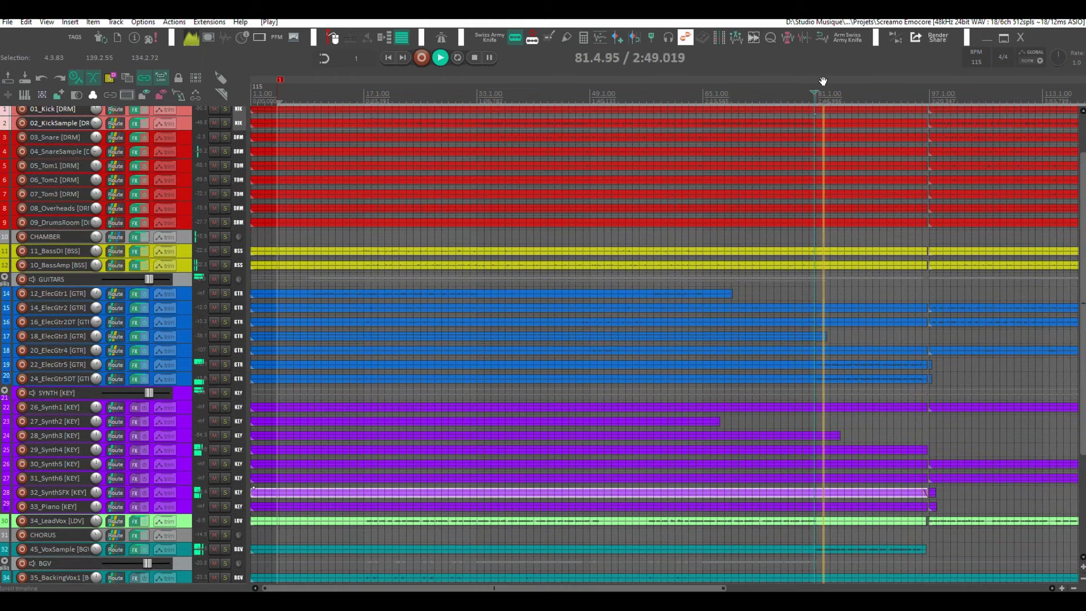
key(space)
Place the edit cursor around bar 99 and examine the arrangement through to the end of the song
click(944, 96)
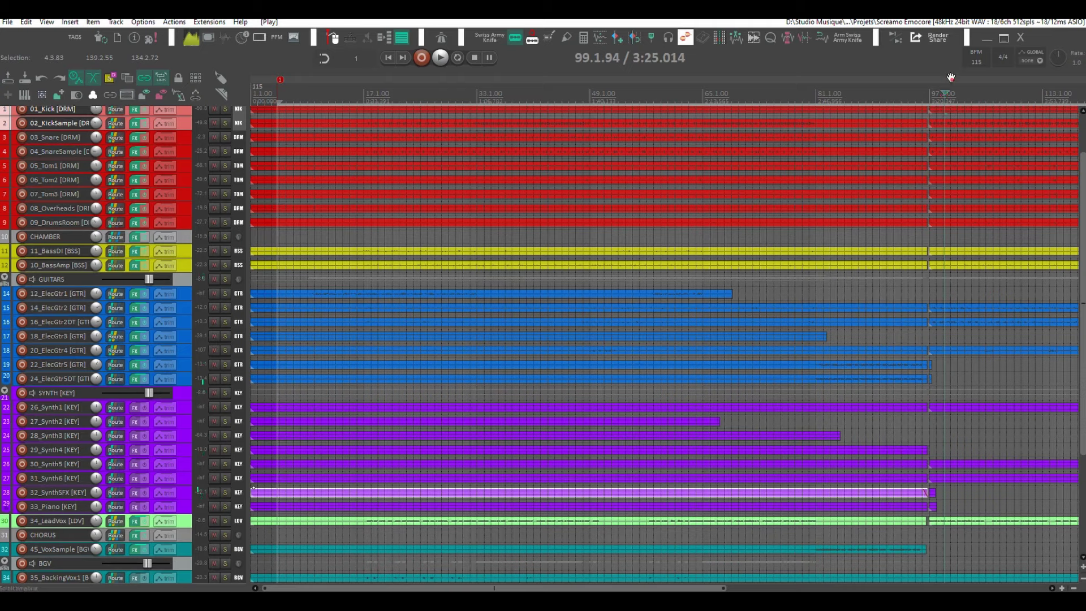
scroll(653, 140, right, 5)
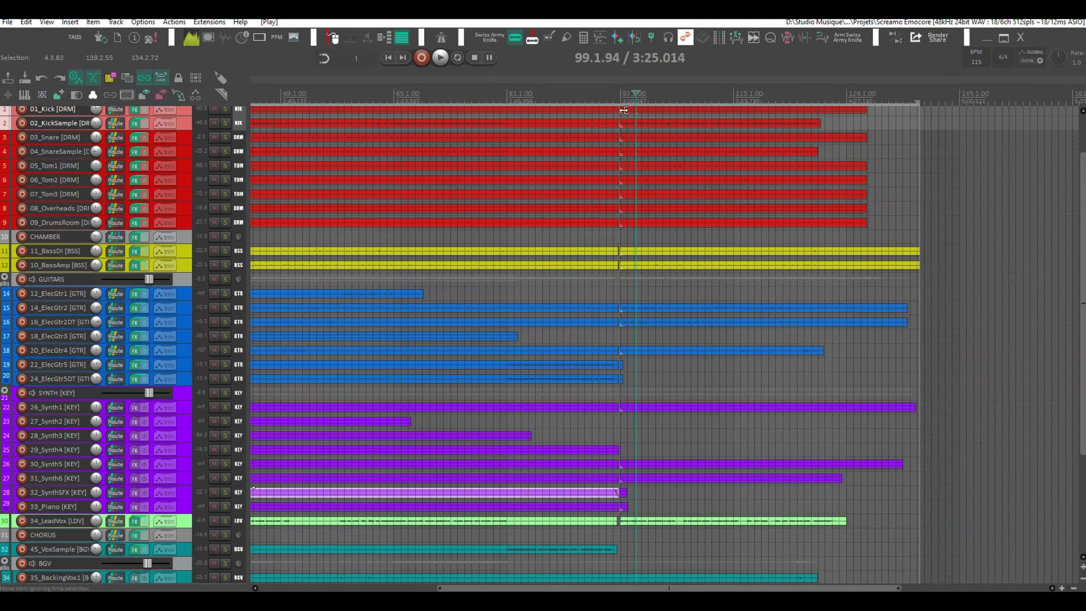
drag(551, 77, 730, 76)
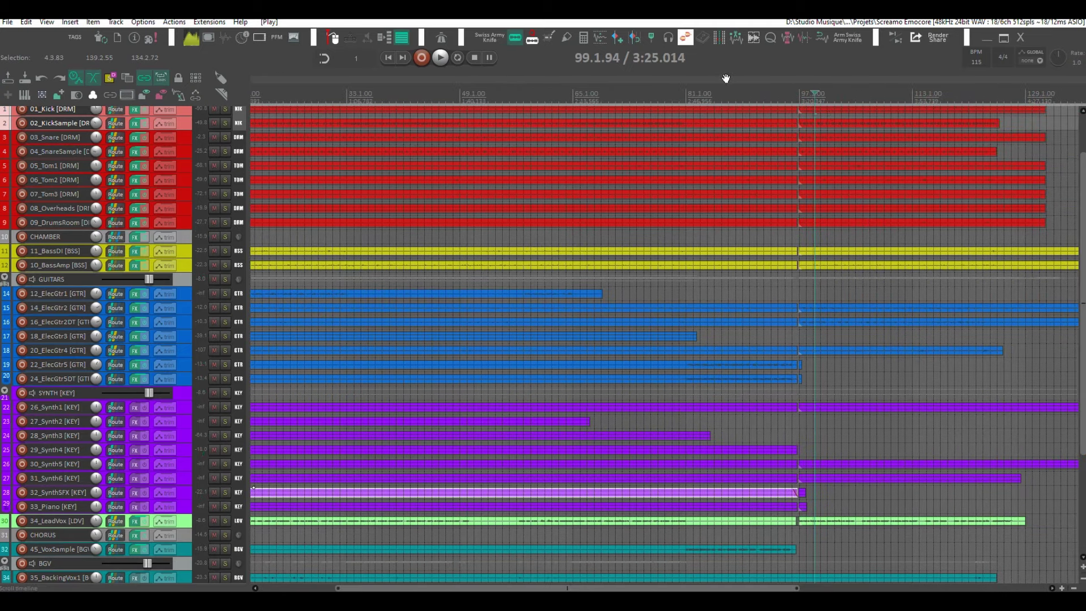
Enlarge the track heights and examine the waveforms of the synth, guitar, bass and drum tracks
scroll(633, 432, down, 3)
scroll(666, 505, down, 2)
scroll(584, 454, up, 3)
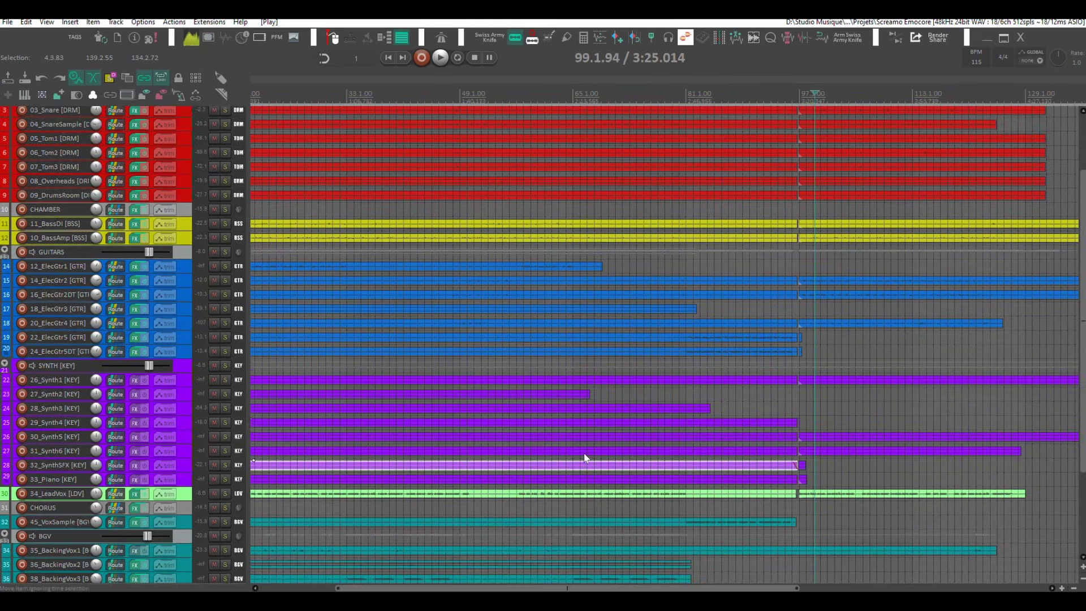
scroll(583, 452, up, 3)
scroll(583, 453, up, 5)
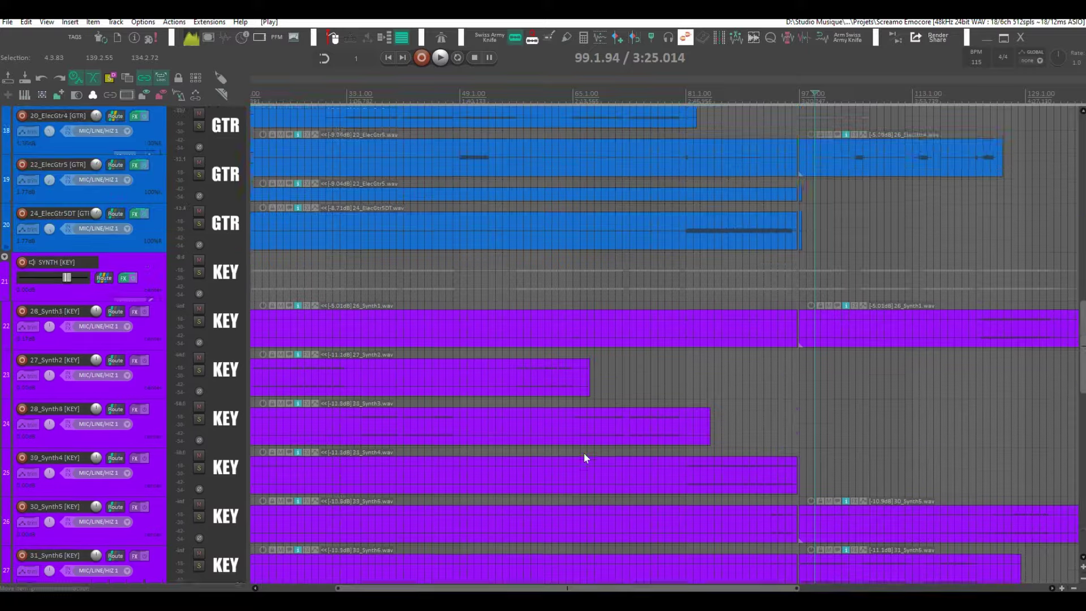
scroll(572, 445, down, 5)
scroll(374, 381, up, 8)
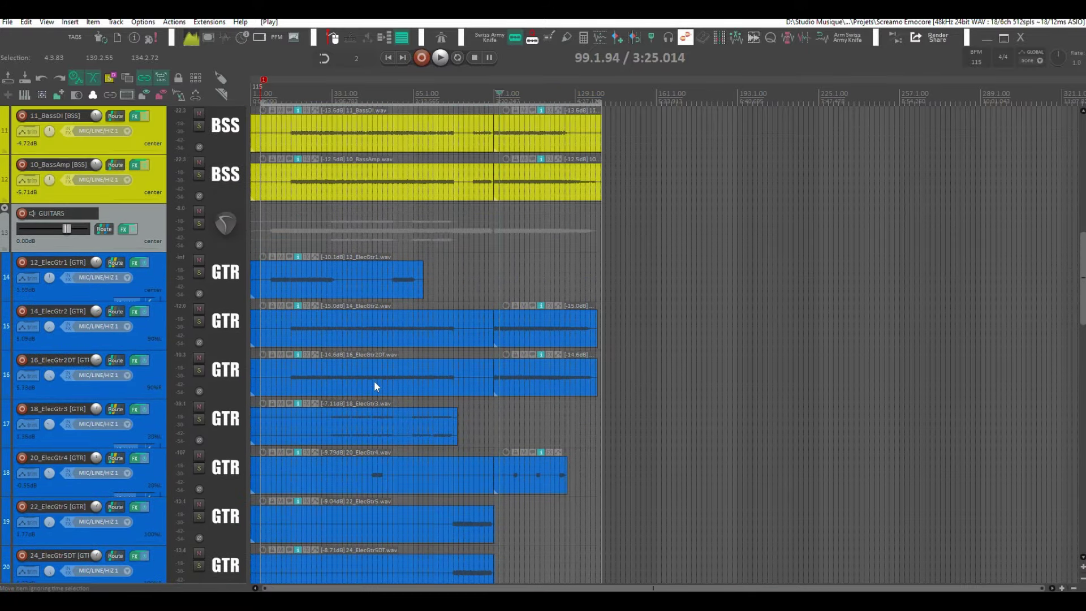
scroll(374, 381, up, 8)
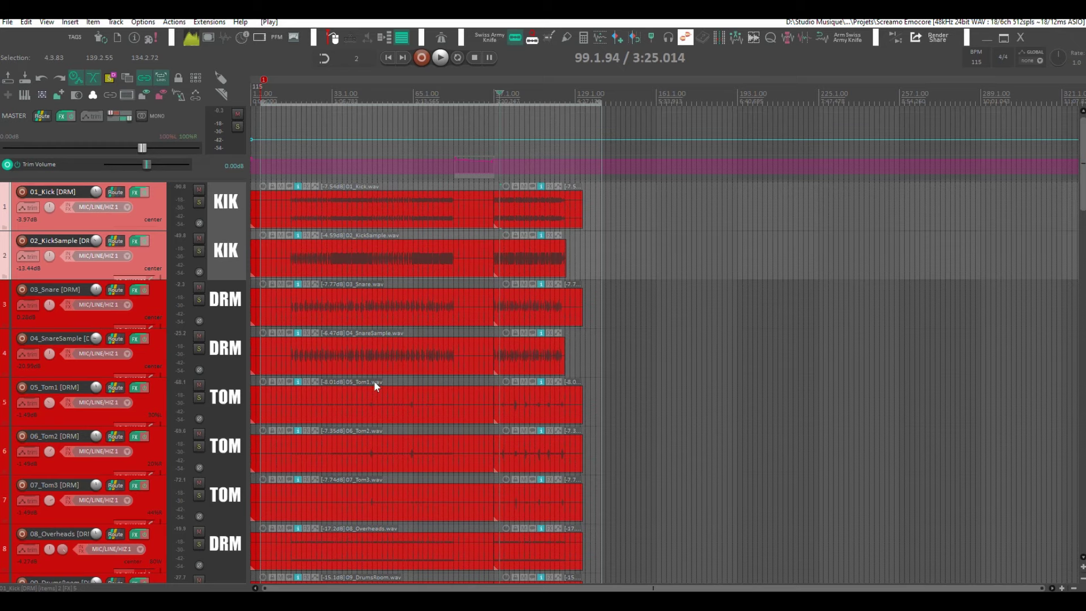
Examine the enlarged tracks from the drums down through the synths and lead vocal to the backing vocals
scroll(374, 381, down, 7)
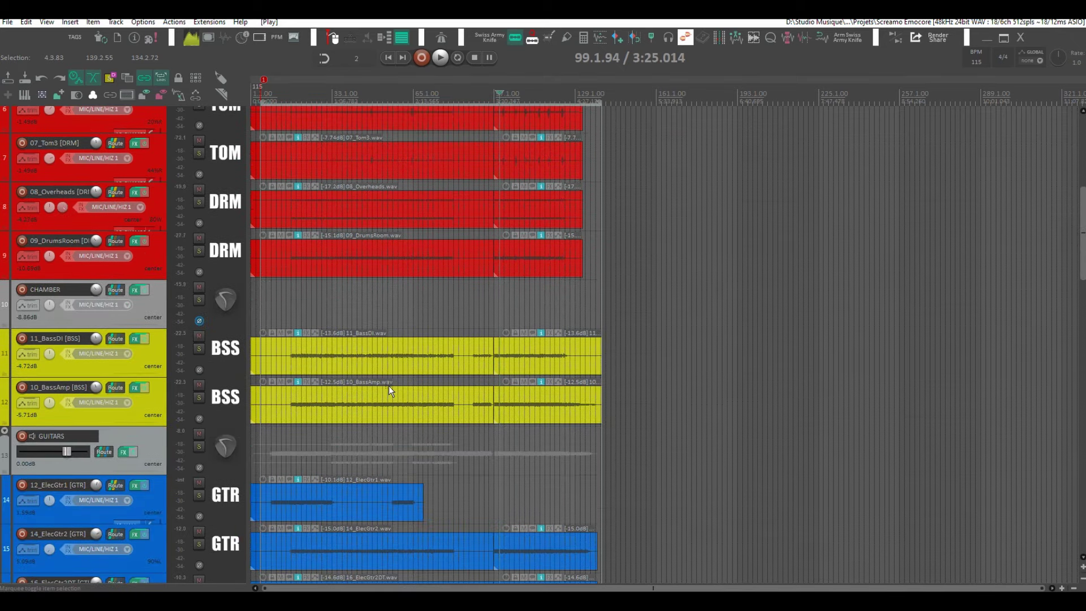
scroll(388, 386, down, 12)
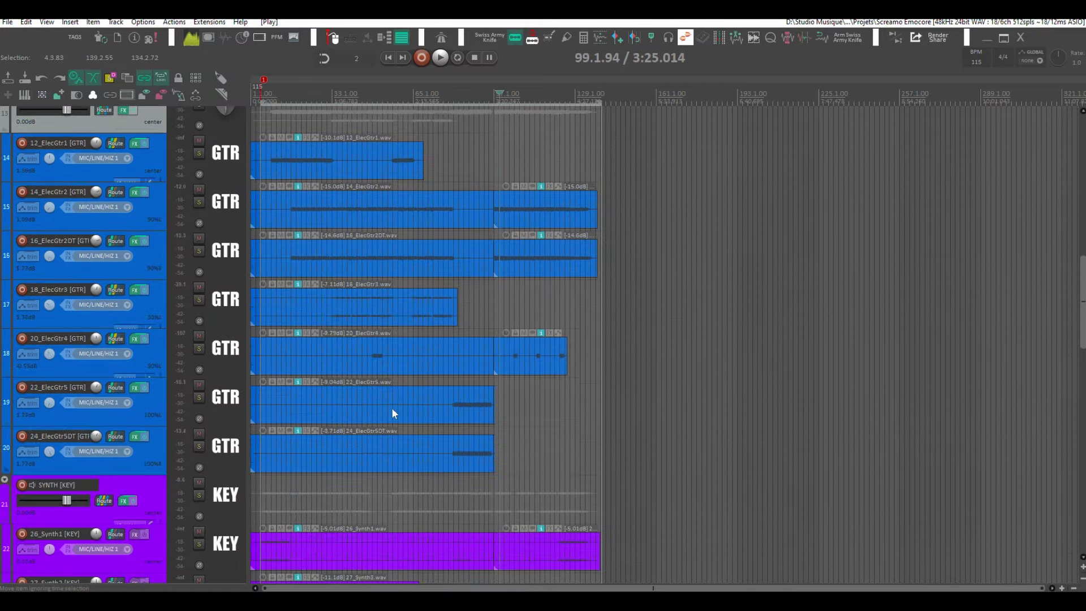
scroll(422, 434, down, 7)
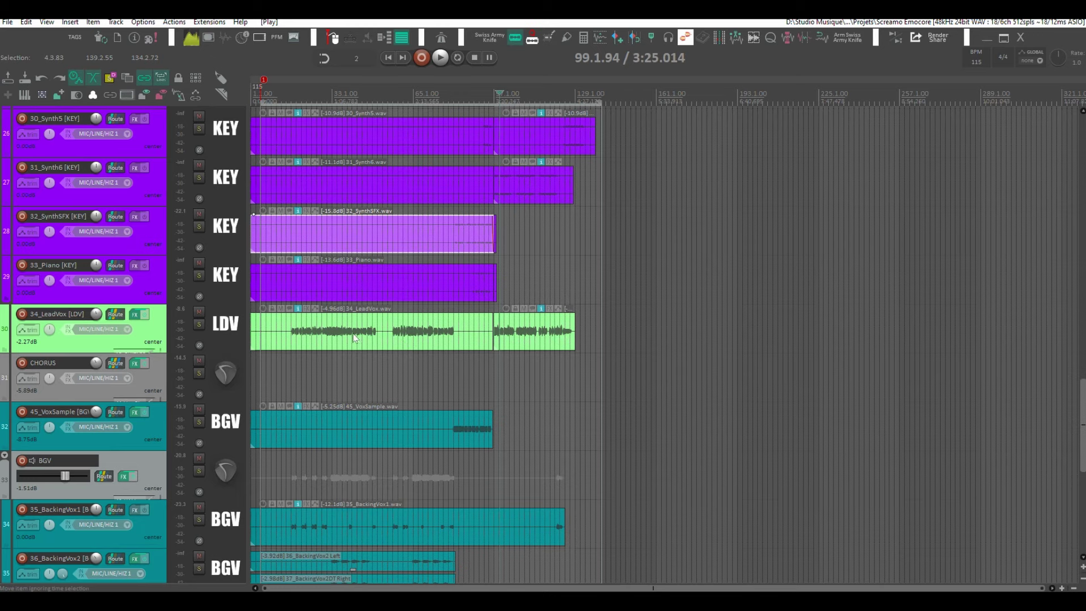
scroll(357, 340, down, 2)
scroll(320, 325, up, 5)
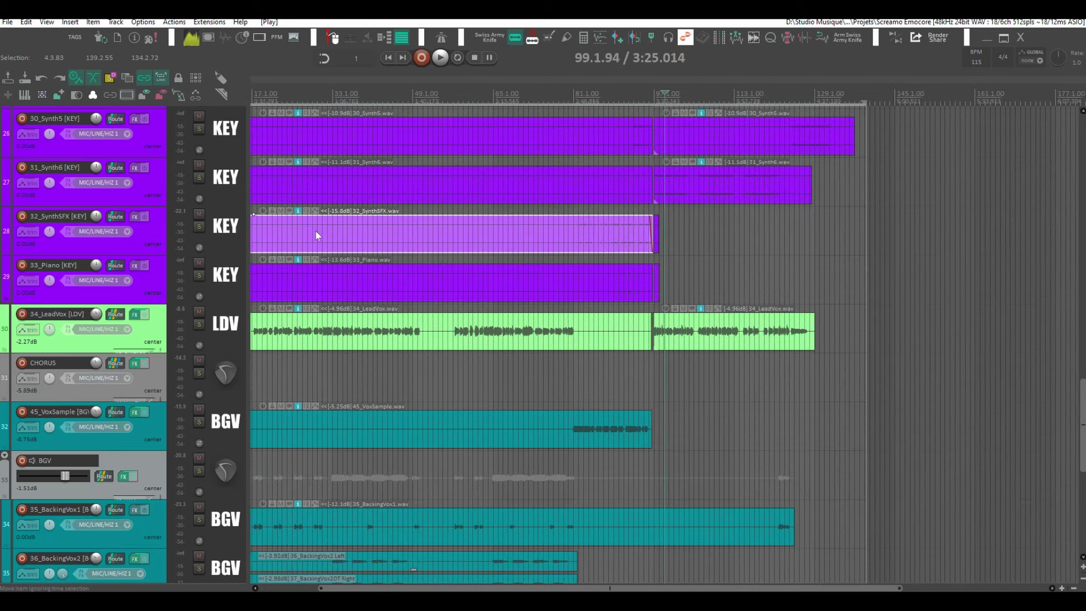
drag(349, 79, 730, 68)
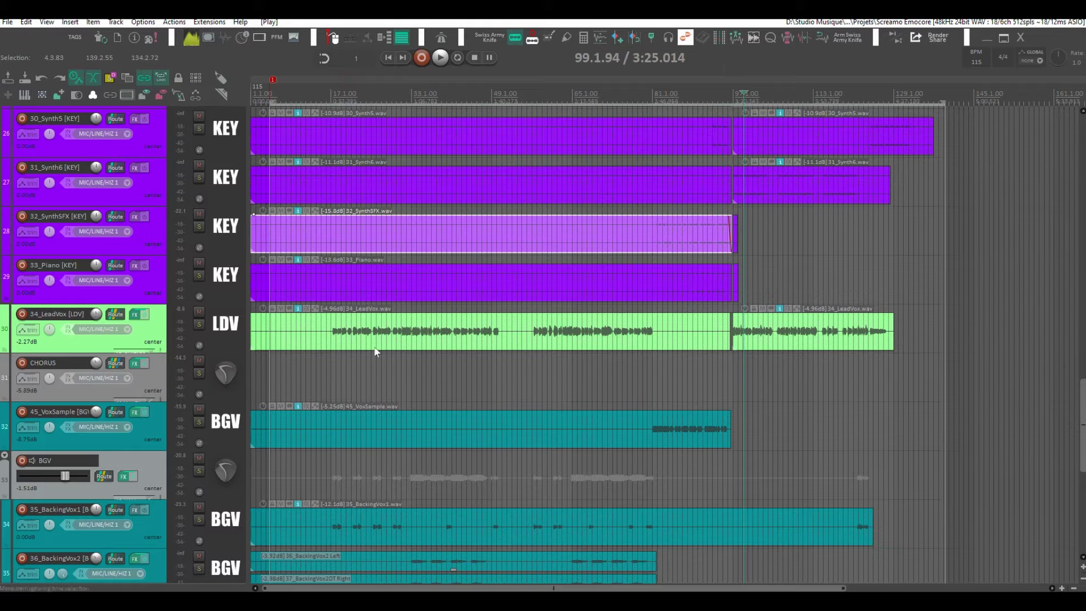
scroll(363, 355, down, 5)
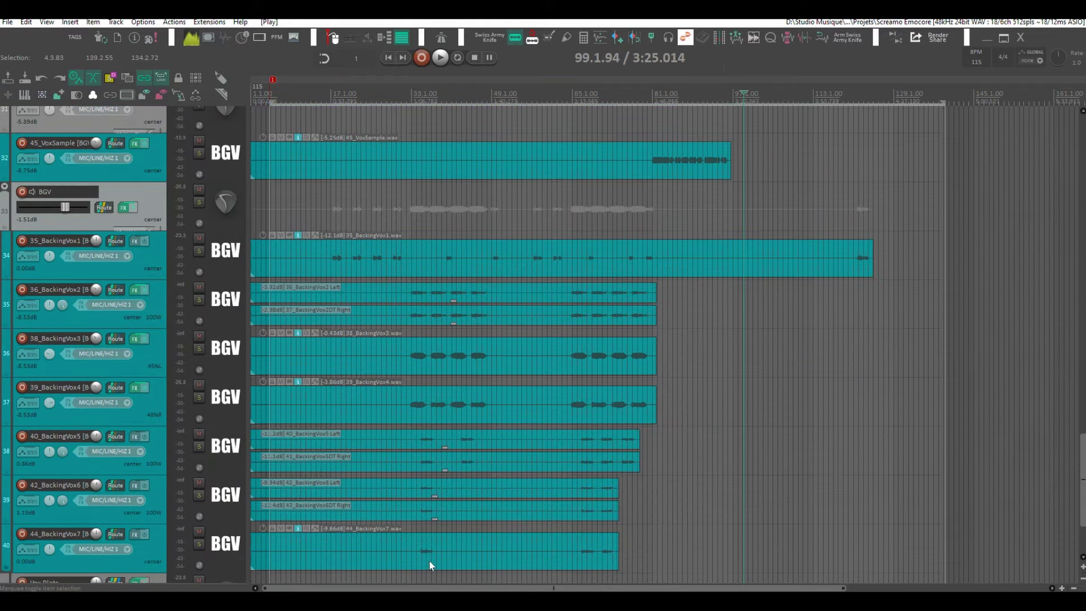
Examine the full song length across the drum, bass, guitar, synth and vocal tracks at compact and enlarged track heights
scroll(321, 369, up, 13)
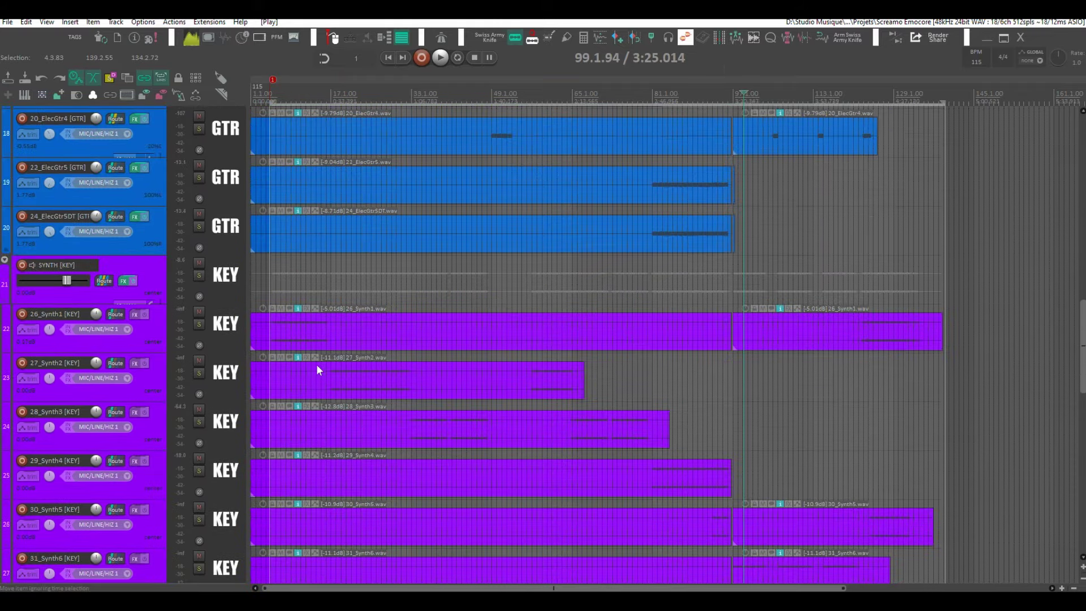
scroll(326, 343, down, 3)
scroll(266, 336, up, 9)
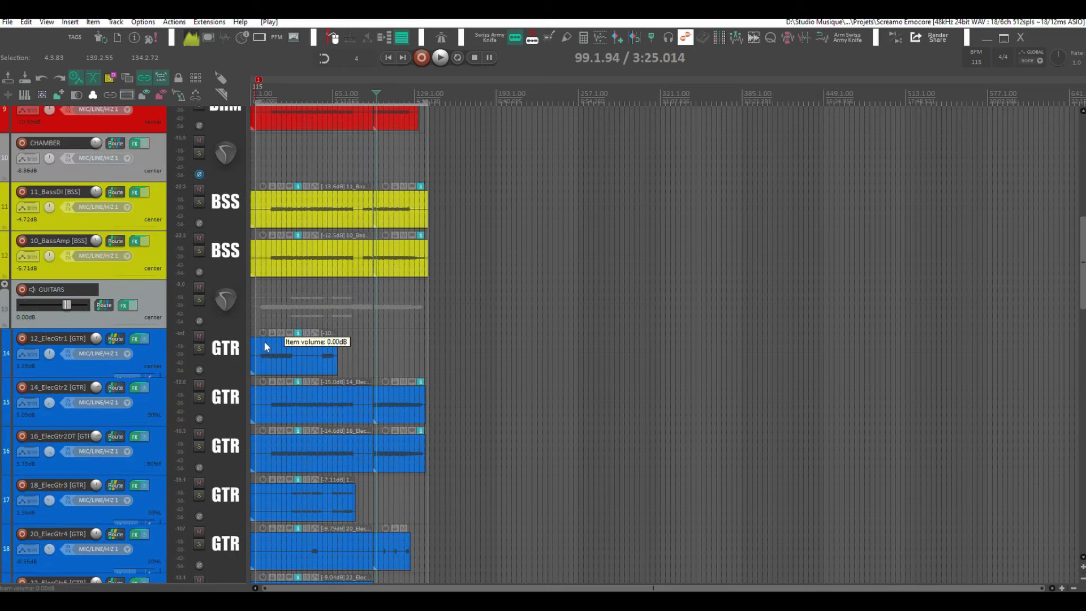
scroll(263, 340, down, 5)
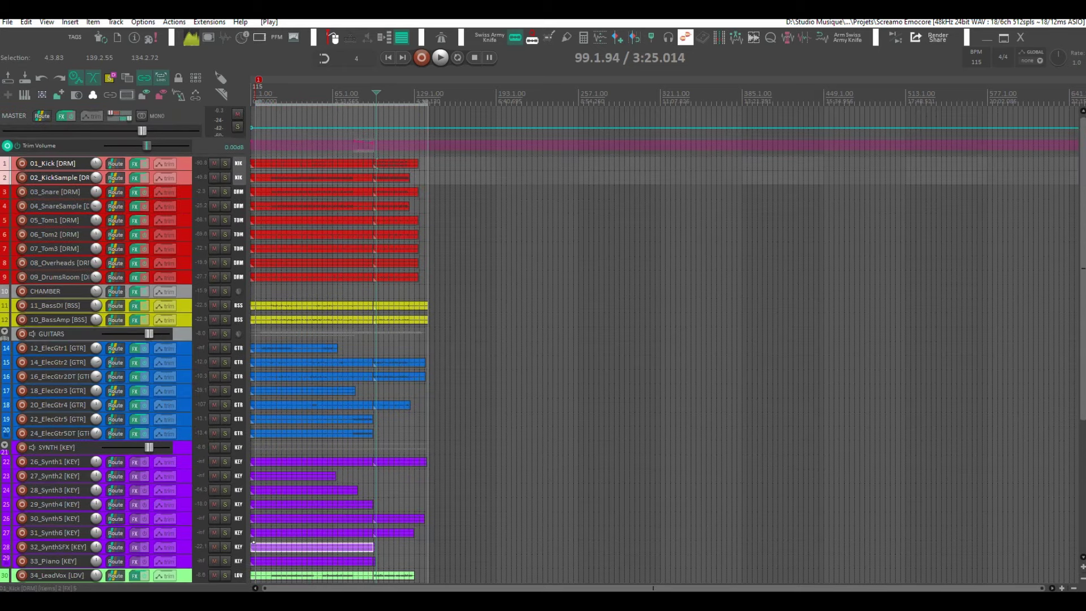
scroll(224, 353, down, 6)
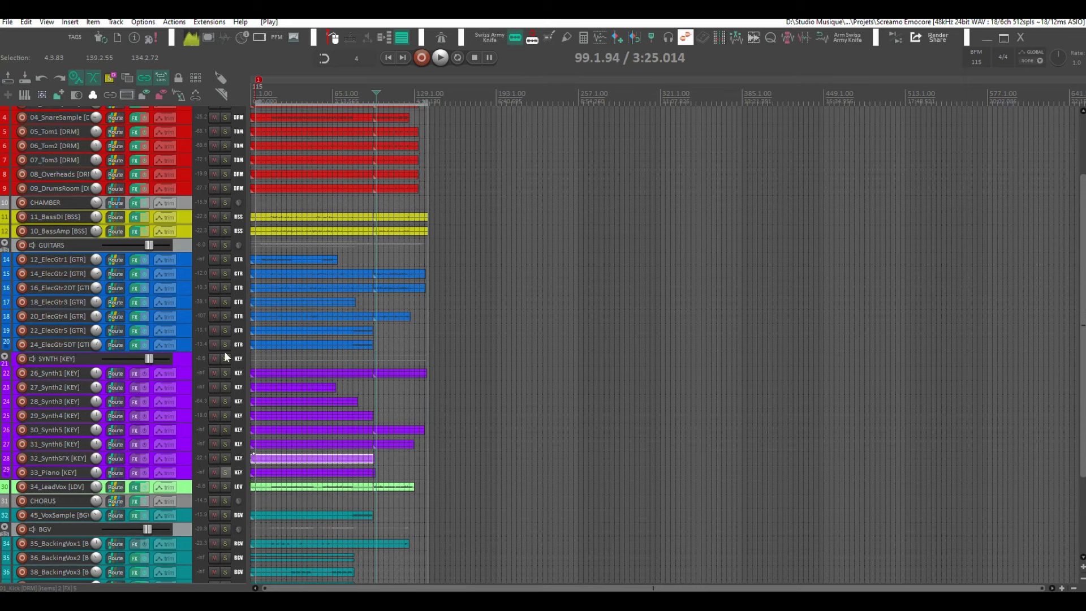
scroll(226, 479, down, 4)
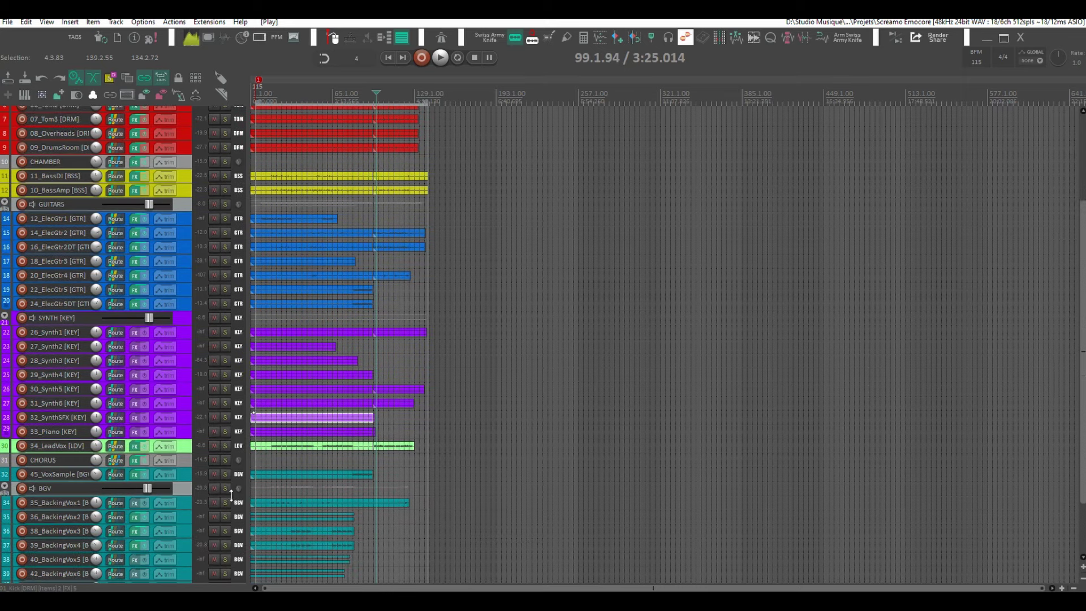
scroll(231, 495, up, 5)
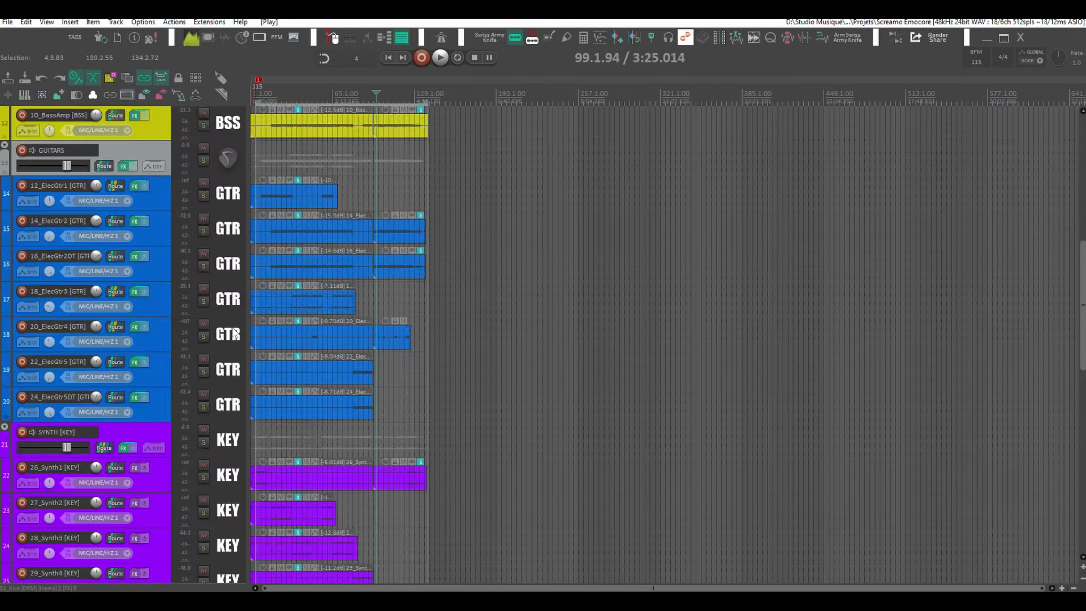
scroll(249, 266, up, 10)
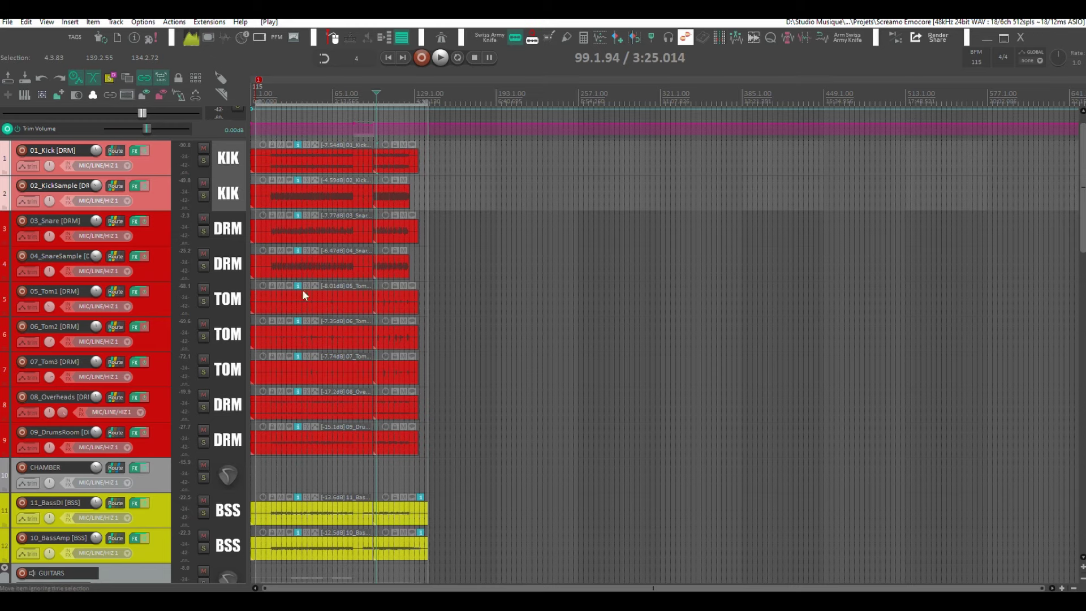
scroll(233, 428, down, 5)
scroll(235, 436, down, 2)
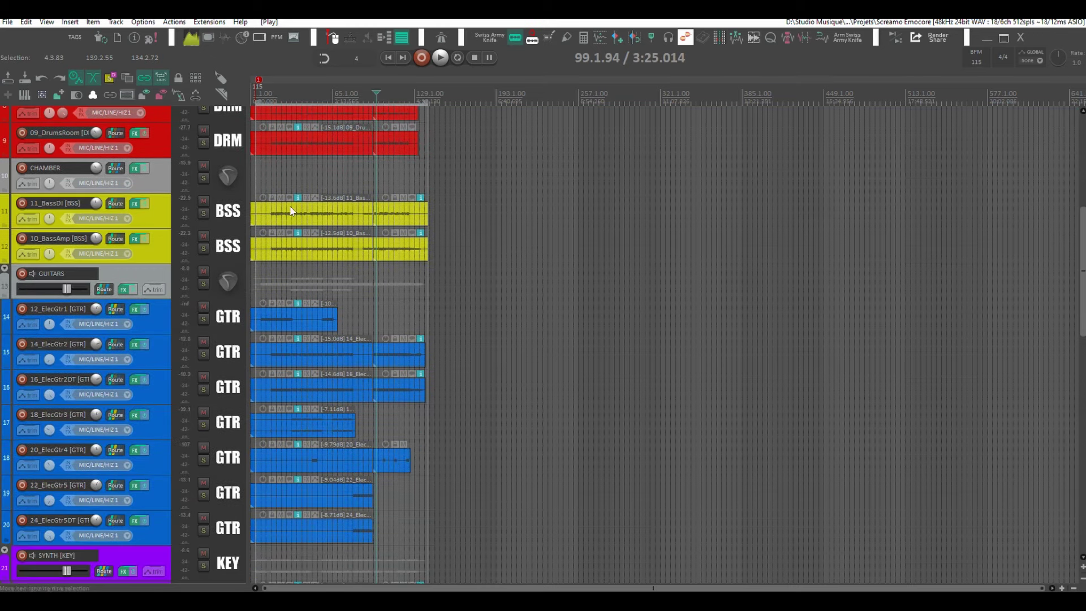
Examine the compact tracks from the bass and guitars through the synths and lead vocal to the backing vocals
scroll(305, 441, down, 5)
scroll(315, 469, down, 7)
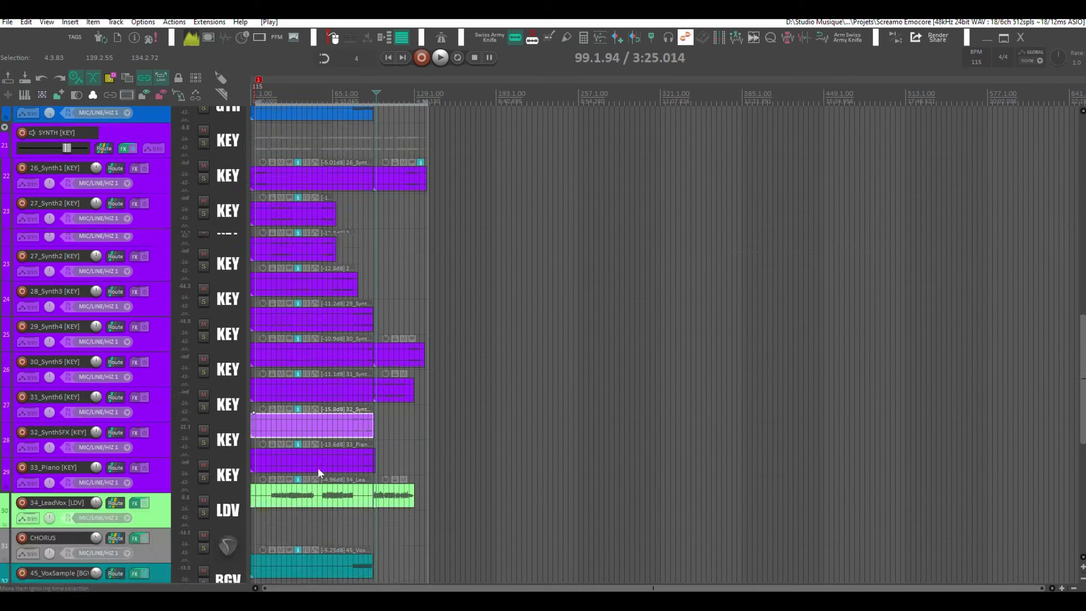
scroll(333, 345, down, 2)
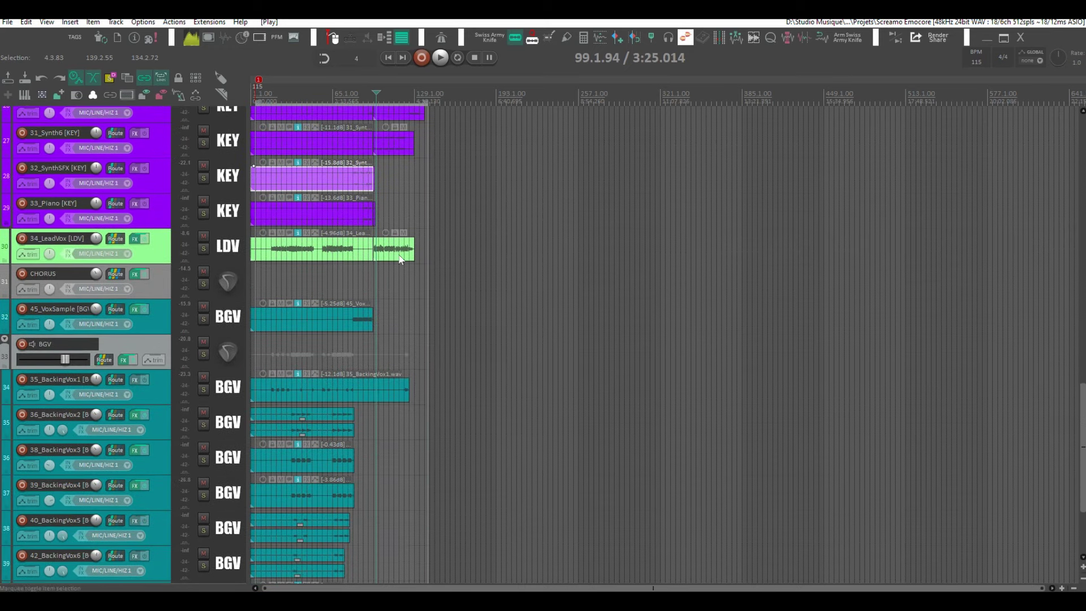
scroll(401, 352, down, 2)
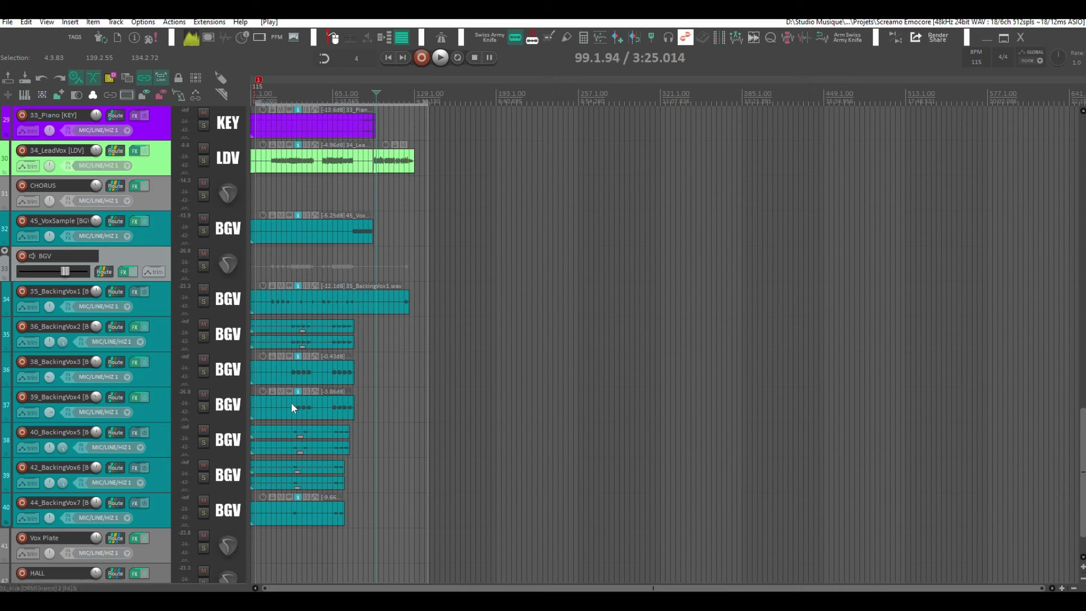
Enlarge the backing vocal tracks, select 36_BackingVox2, and examine their waveforms closely along the timeline
scroll(291, 402, up, 4)
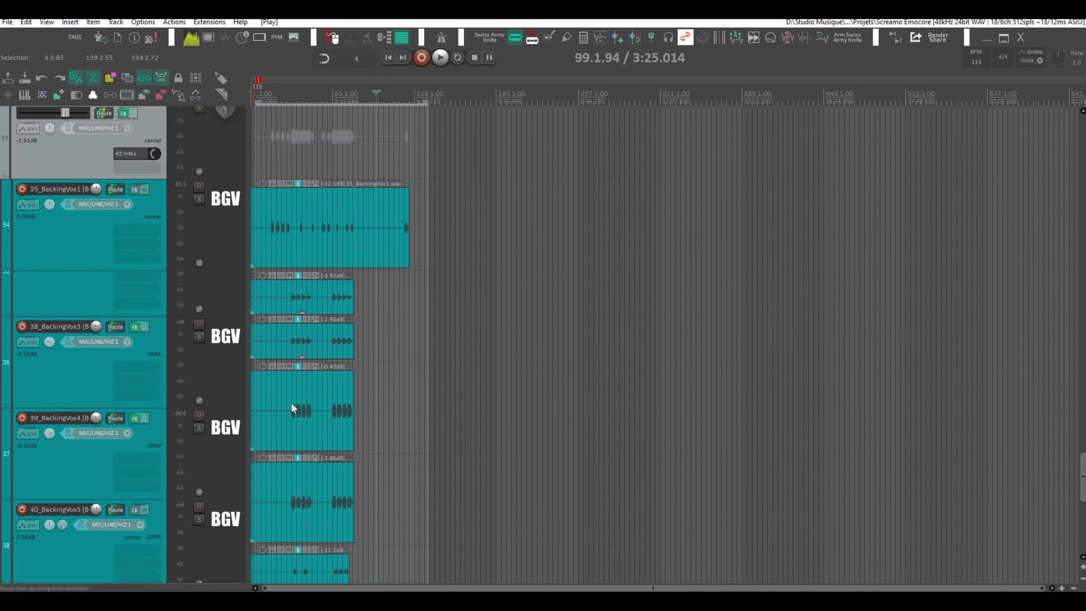
click(218, 300)
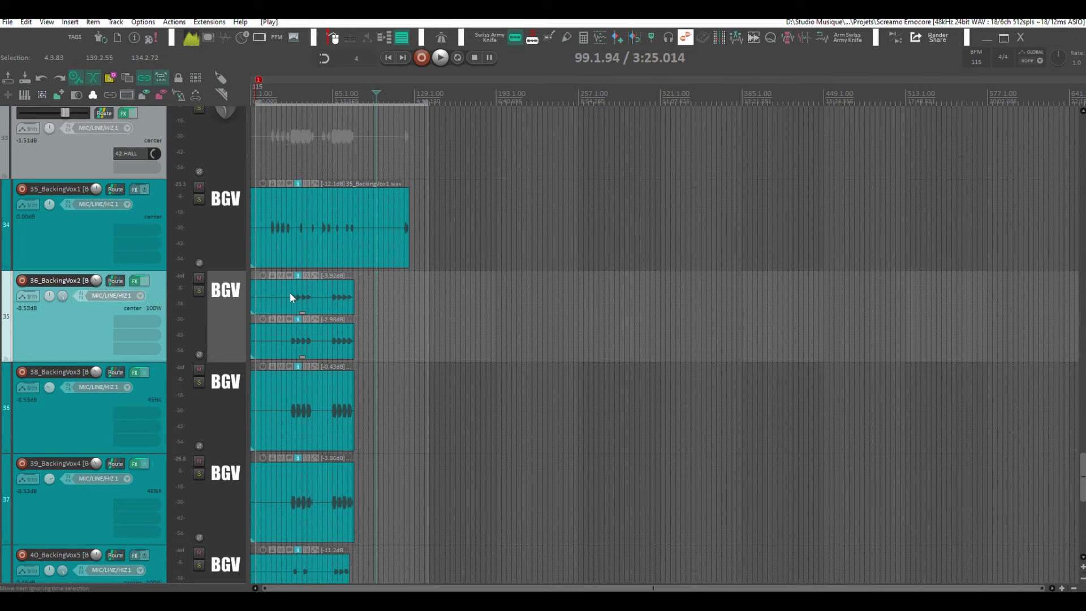
scroll(292, 294, up, 3)
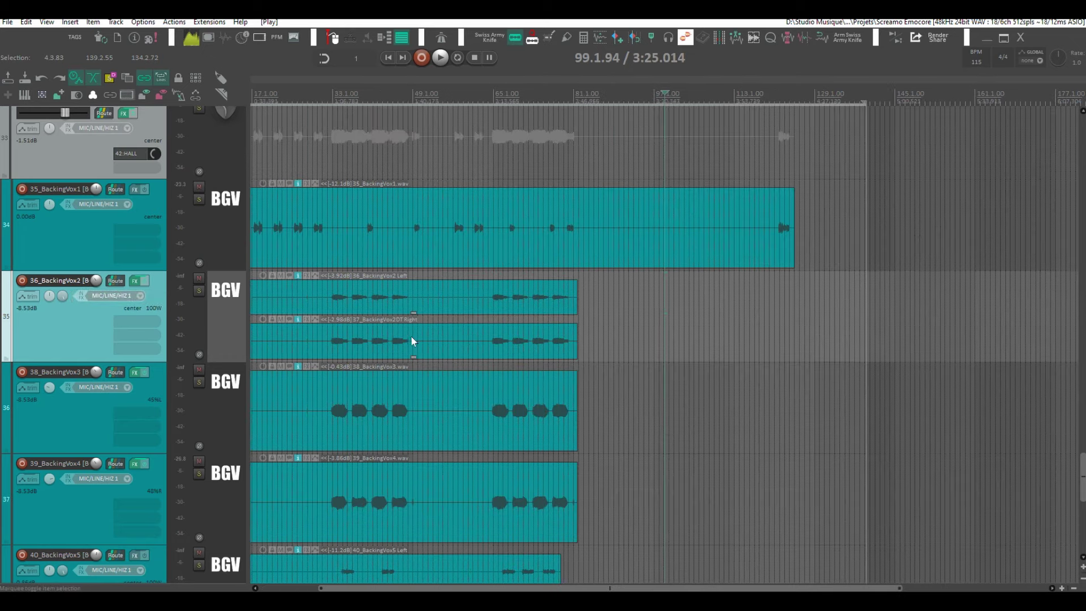
scroll(217, 316, down, 3)
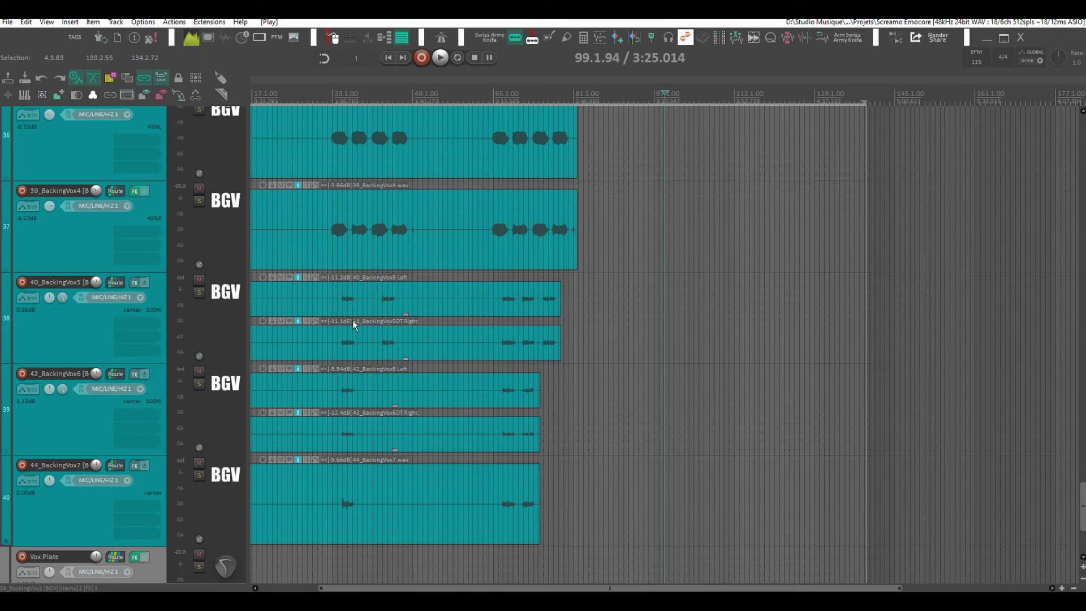
Examine the enlarged tracks from the lead vocal back through the synths and electric guitars to the bass
scroll(270, 314, up, 9)
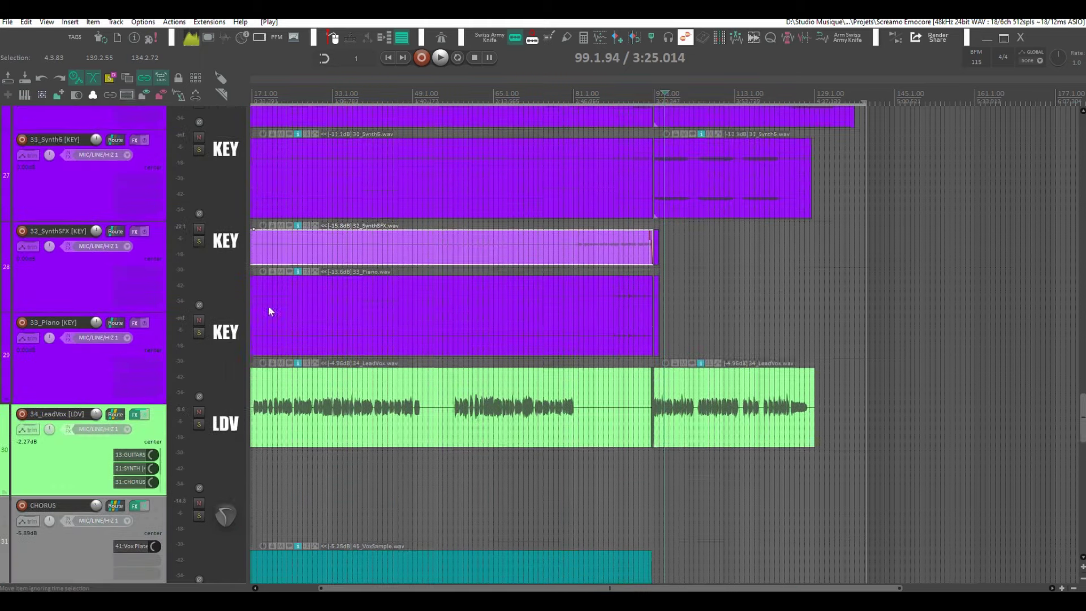
scroll(270, 303, up, 8)
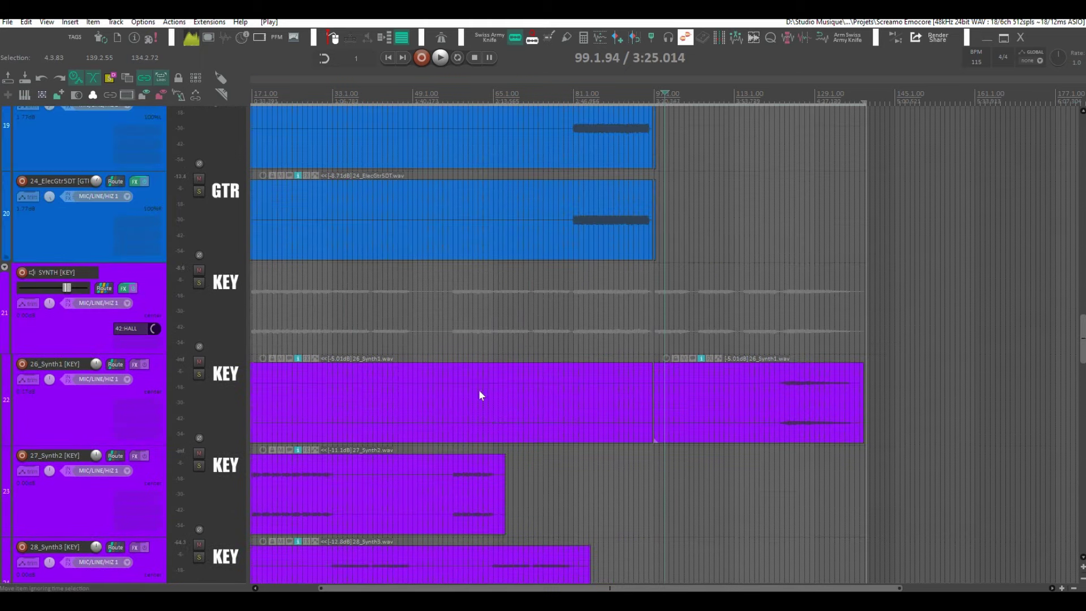
scroll(407, 368, up, 5)
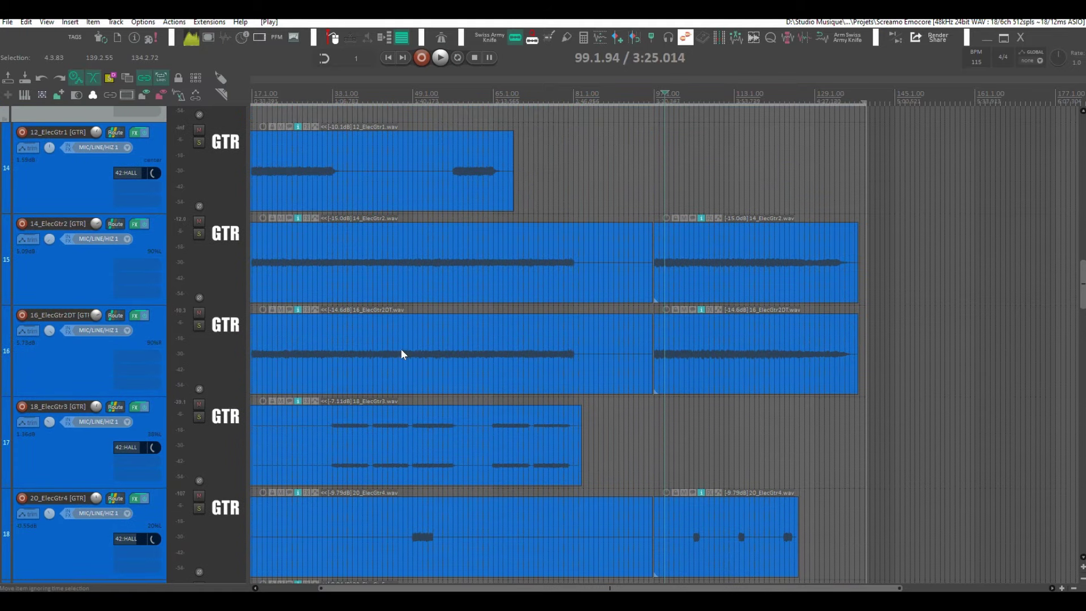
ctrl+scroll(389, 314, down, 1)
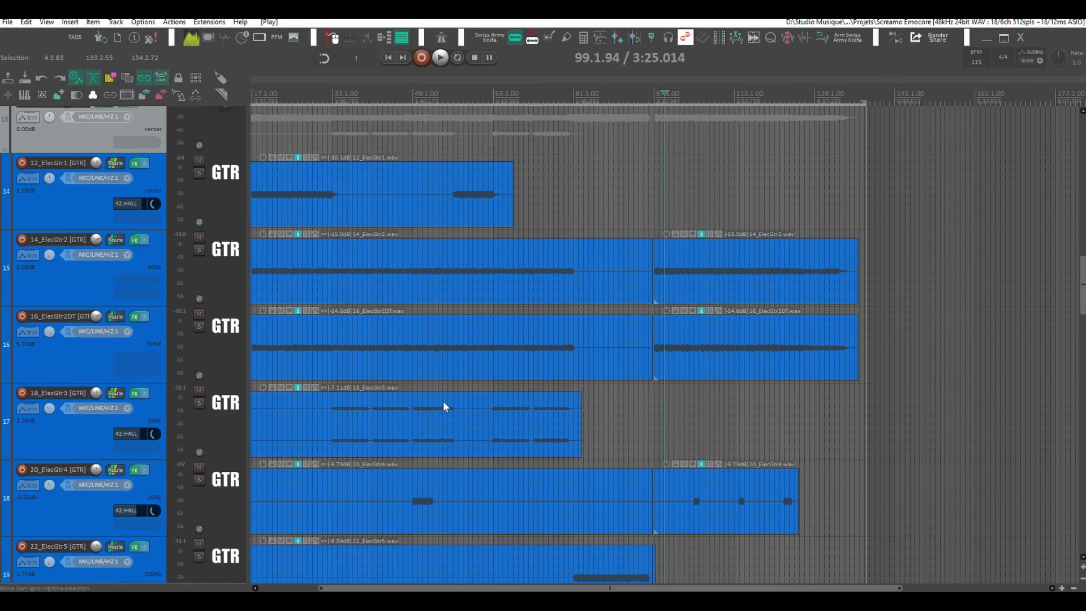
scroll(318, 285, up, 2)
scroll(350, 312, up, 3)
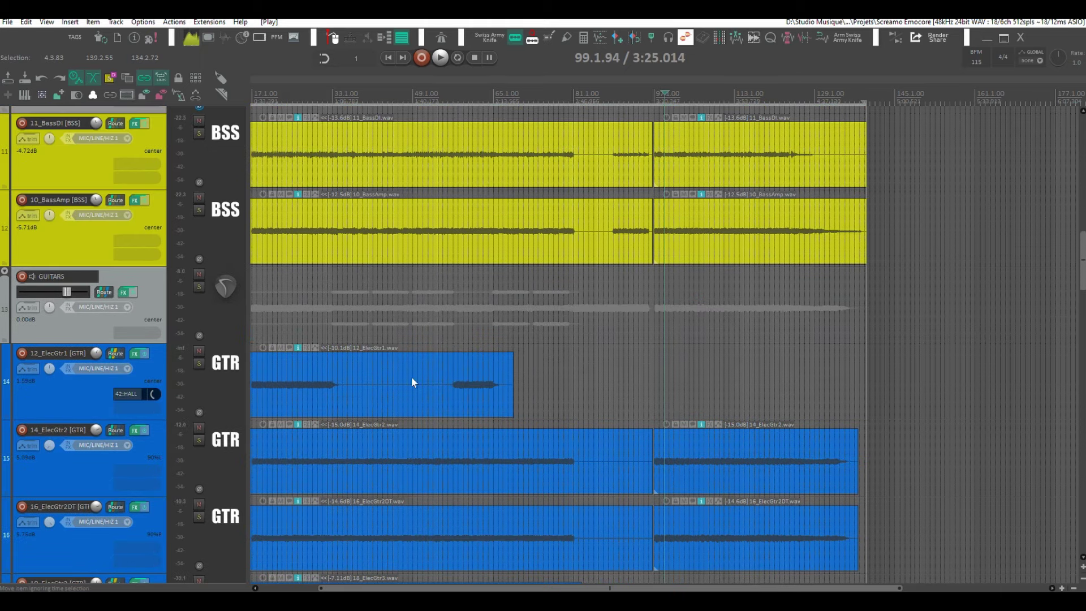
Compare the electric guitar and bass tracks at reduced track heights
scroll(400, 371, down, 5)
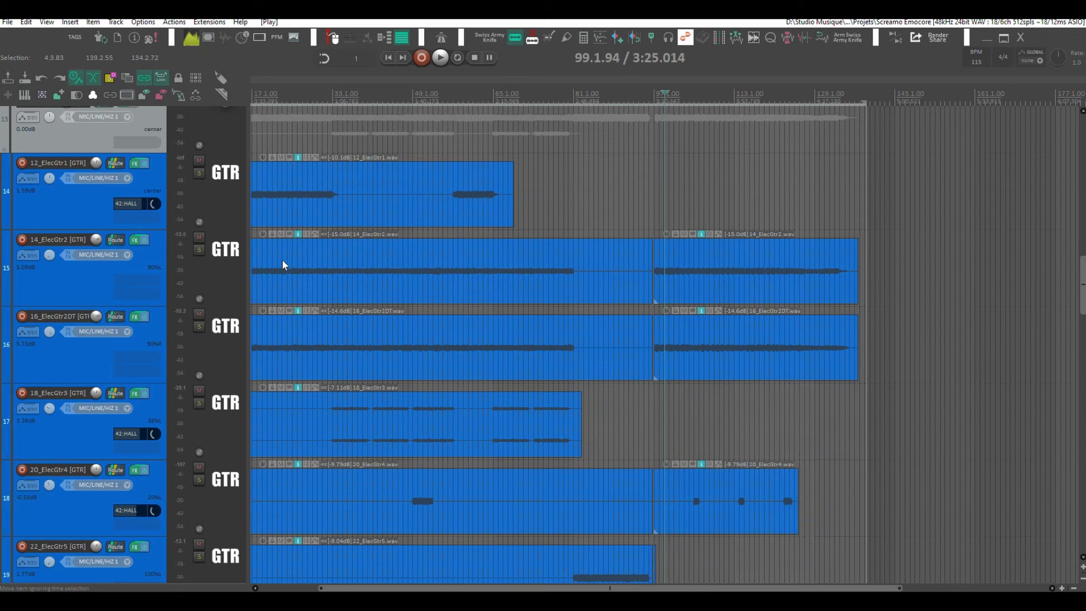
scroll(281, 259, down, 2)
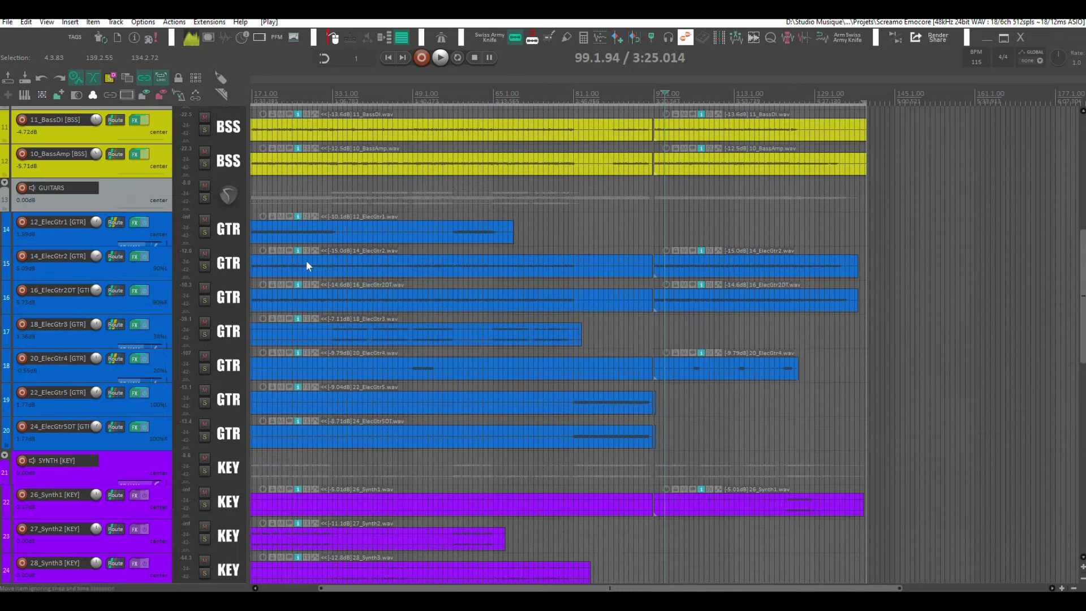
scroll(330, 265, up, 1)
scroll(331, 269, up, 3)
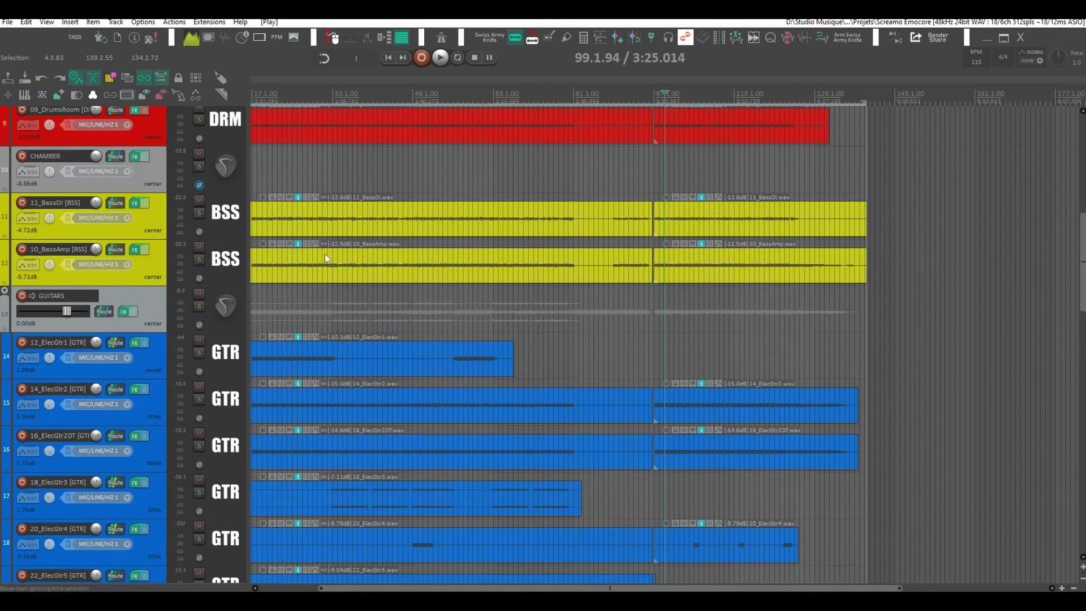
scroll(334, 243, up, 1)
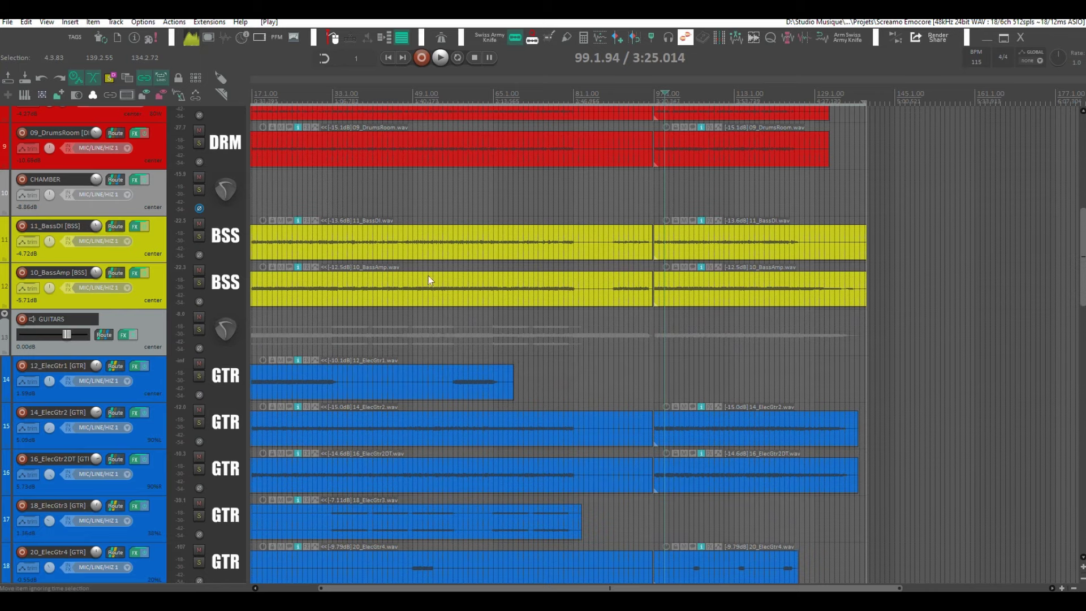
Examine the kick, snare, tom, overhead and room tracks, followed by the bass and guitar tracks below them
scroll(425, 287, up, 3)
scroll(425, 288, up, 8)
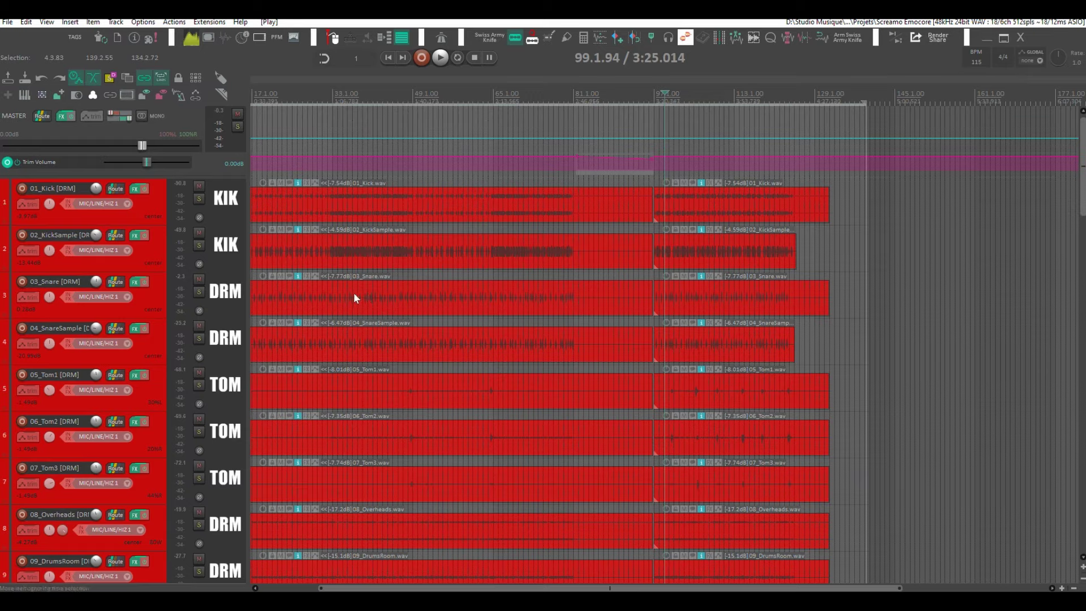
scroll(354, 293, down, 3)
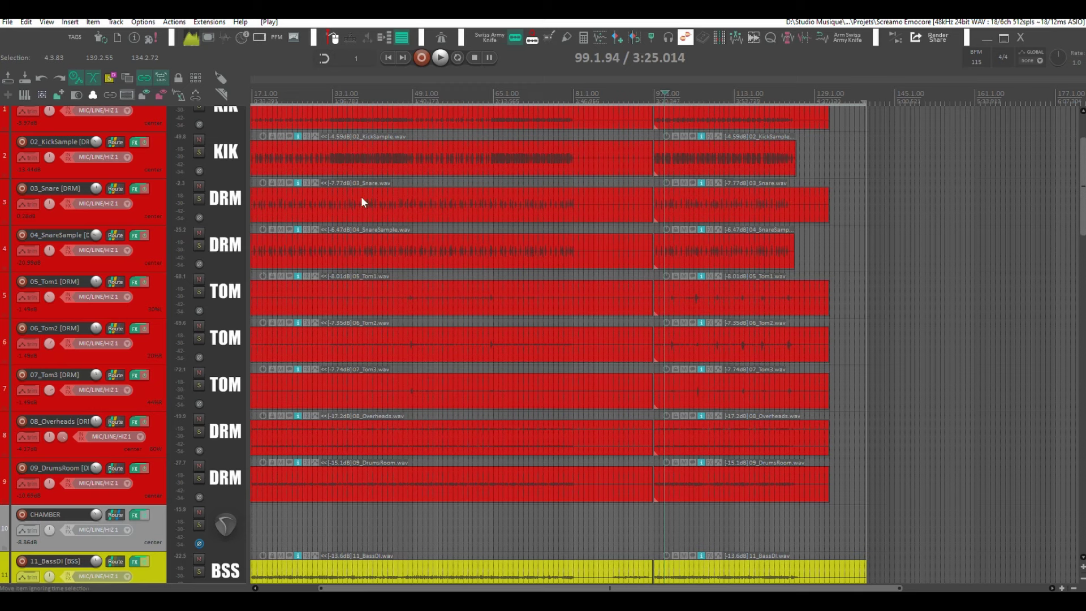
scroll(339, 208, up, 2)
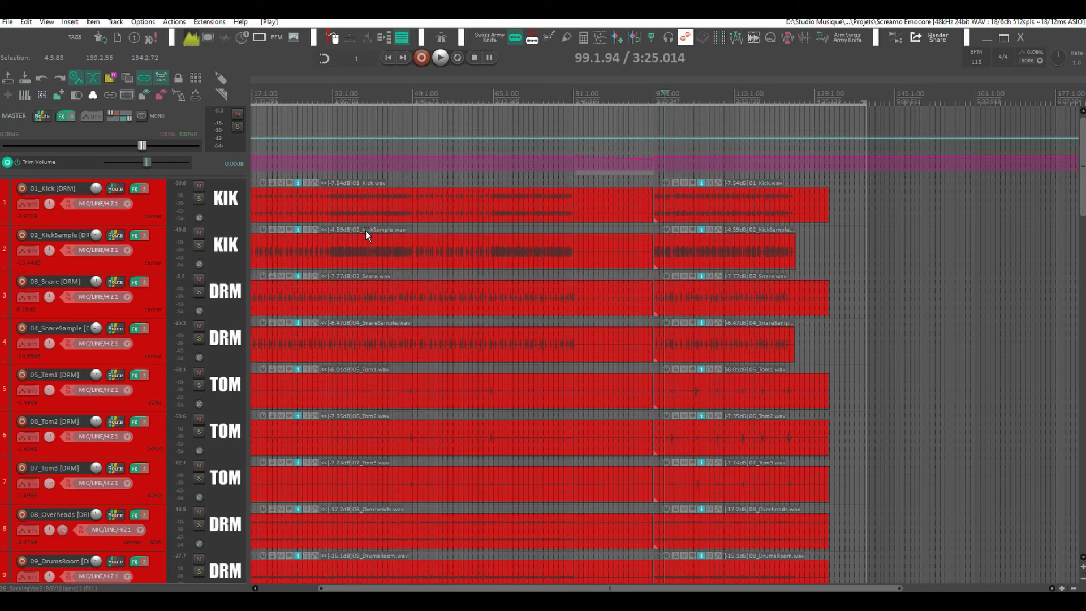
scroll(374, 225, down, 10)
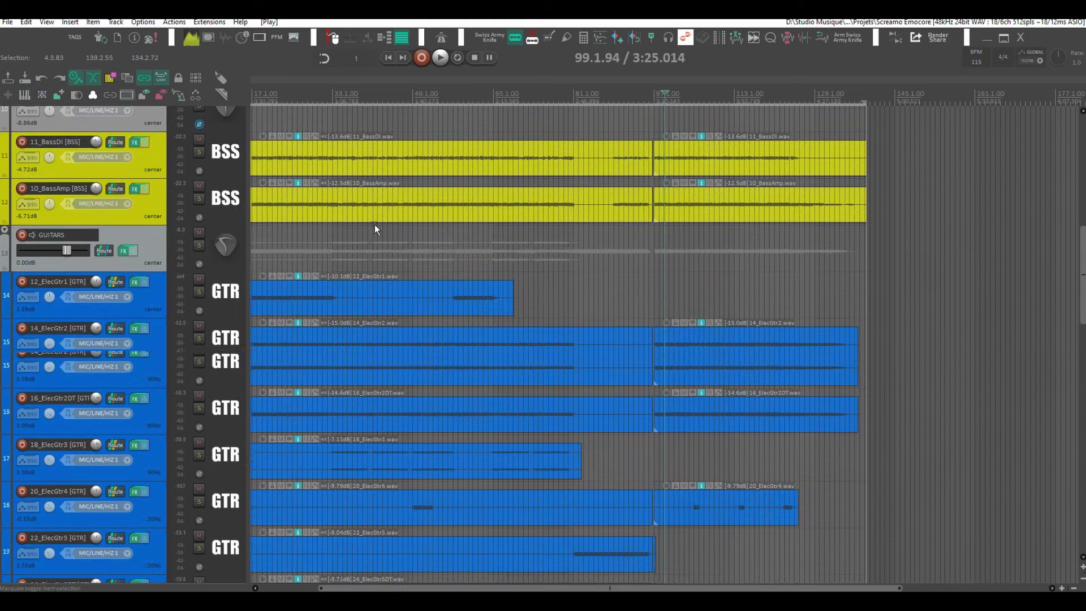
scroll(374, 225, down, 6)
Open the mixer and examine the channel strips from the drums through to the backing vocals
key(ctrl+m)
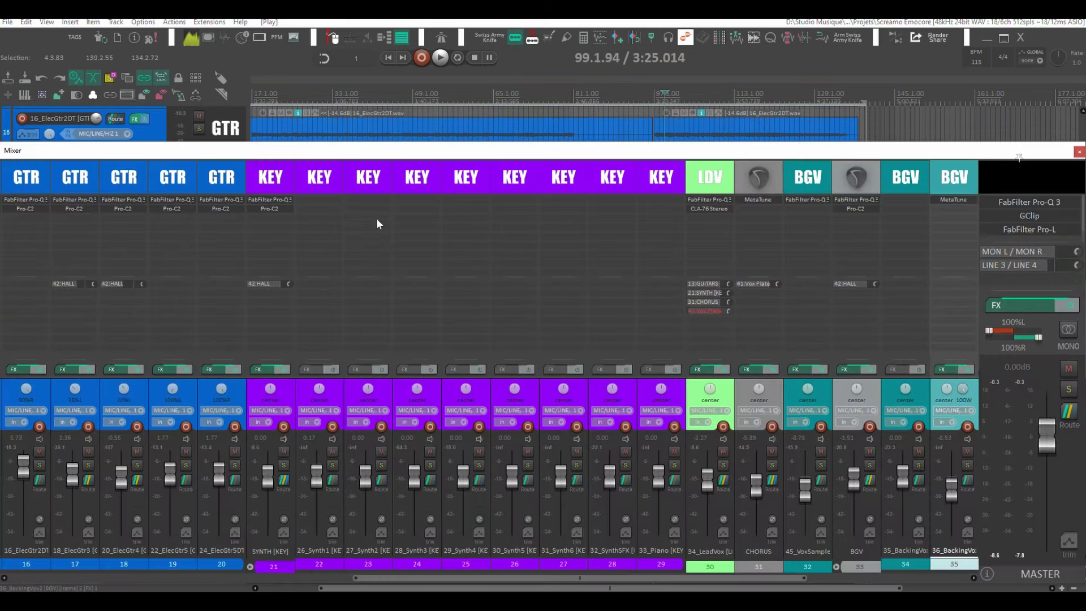
scroll(846, 179, right, 2)
scroll(845, 179, left, 7)
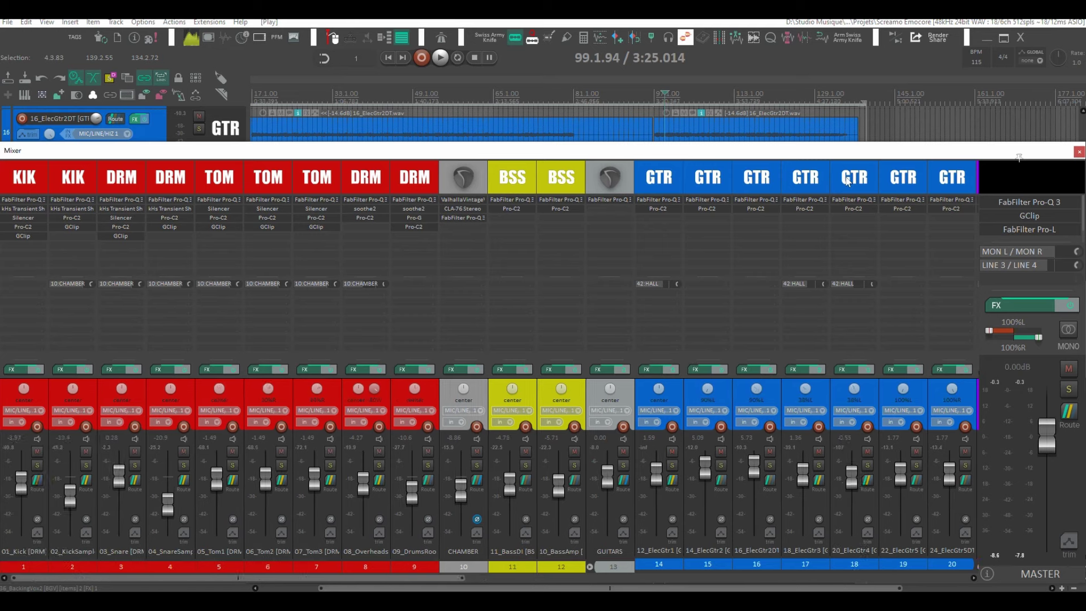
scroll(847, 182, right, 7)
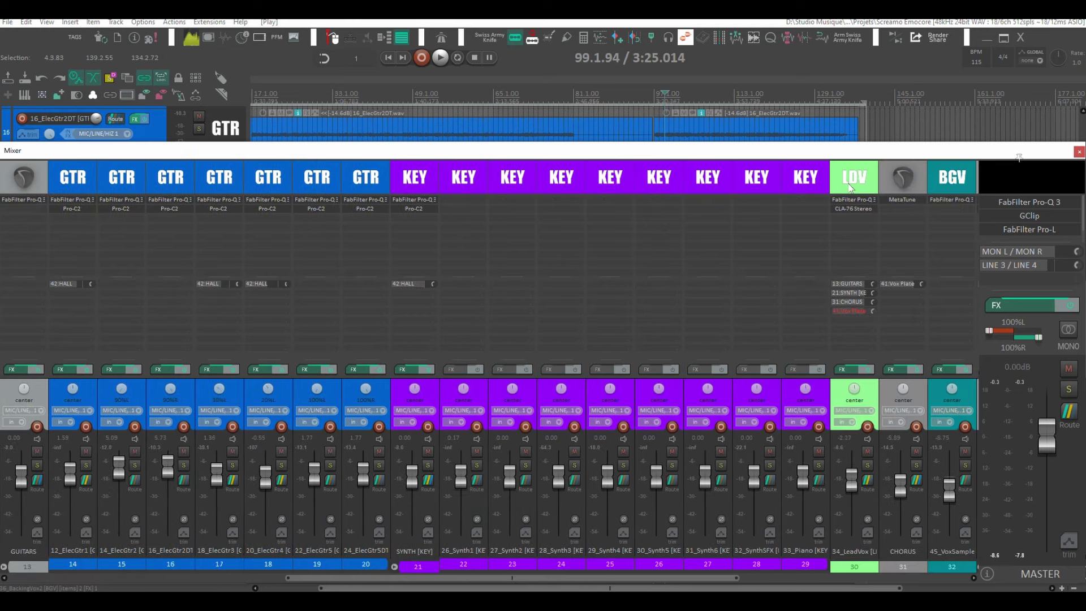
scroll(848, 184, left, 2)
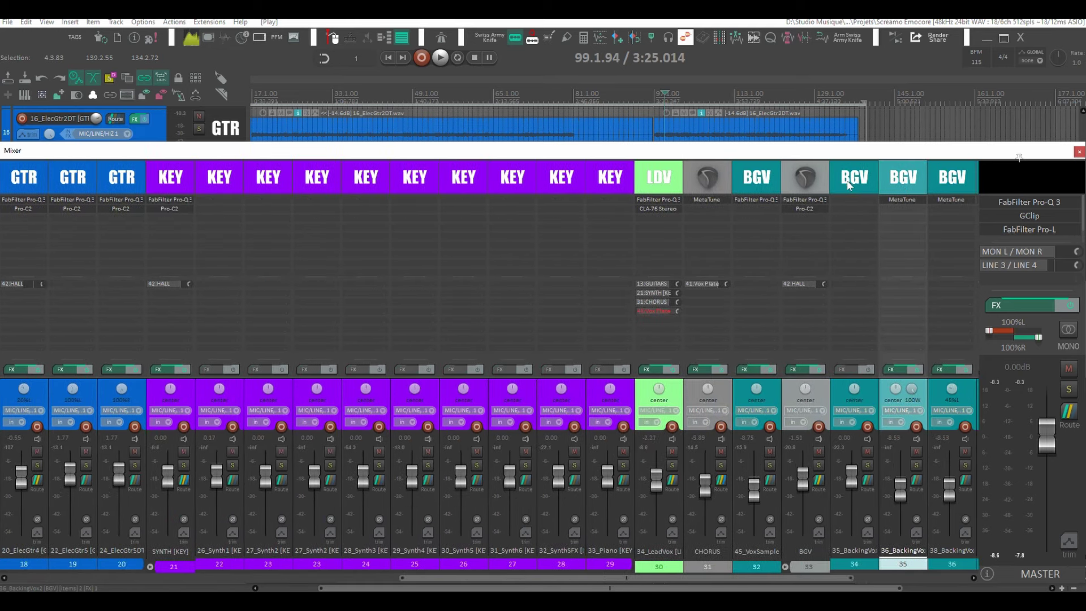
Inspect the backing vocal and reverb channels in the mixer, selecting 35_BackingVox1 and 45_VoxSample in turn
scroll(707, 185, right, 3)
click(566, 180)
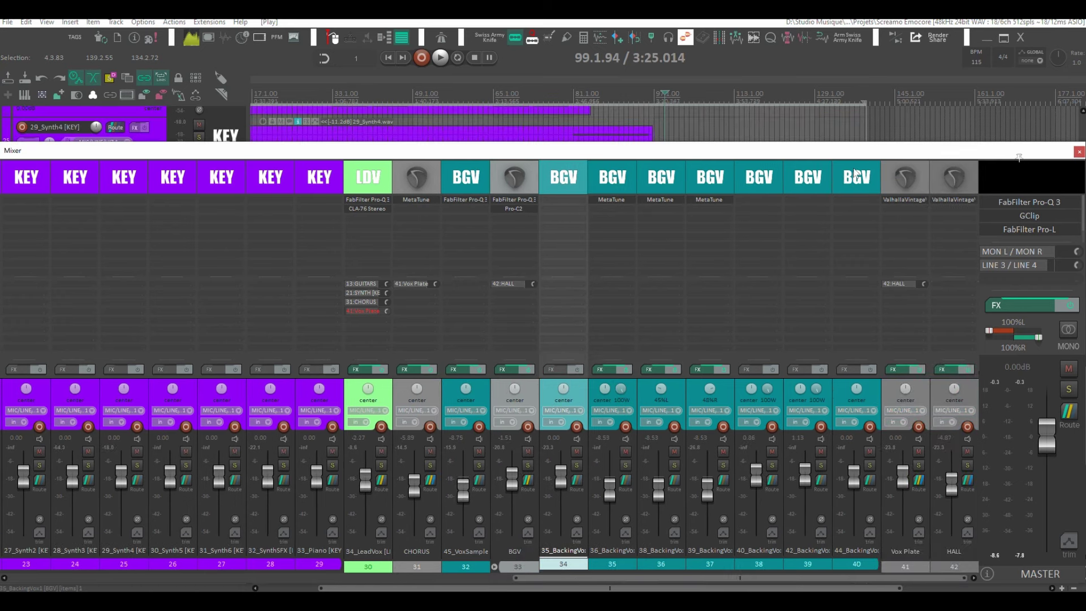
click(482, 181)
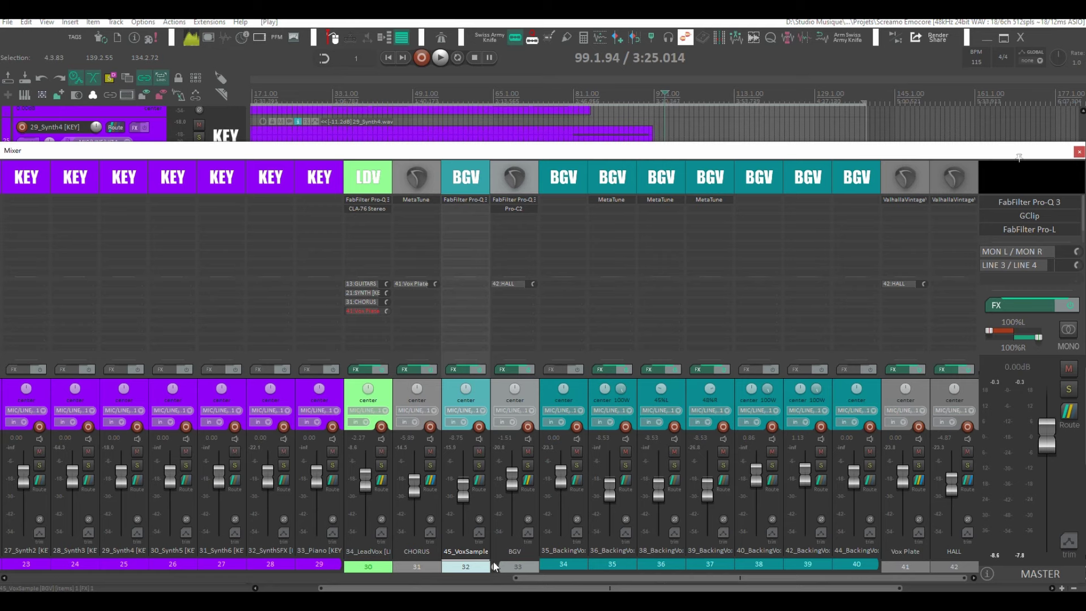
Inspect the synth and guitar groups in the mixer, selecting the SYNTH, 12_ElecGtr1 and GUITARS channels in turn
scroll(510, 185, left, 6)
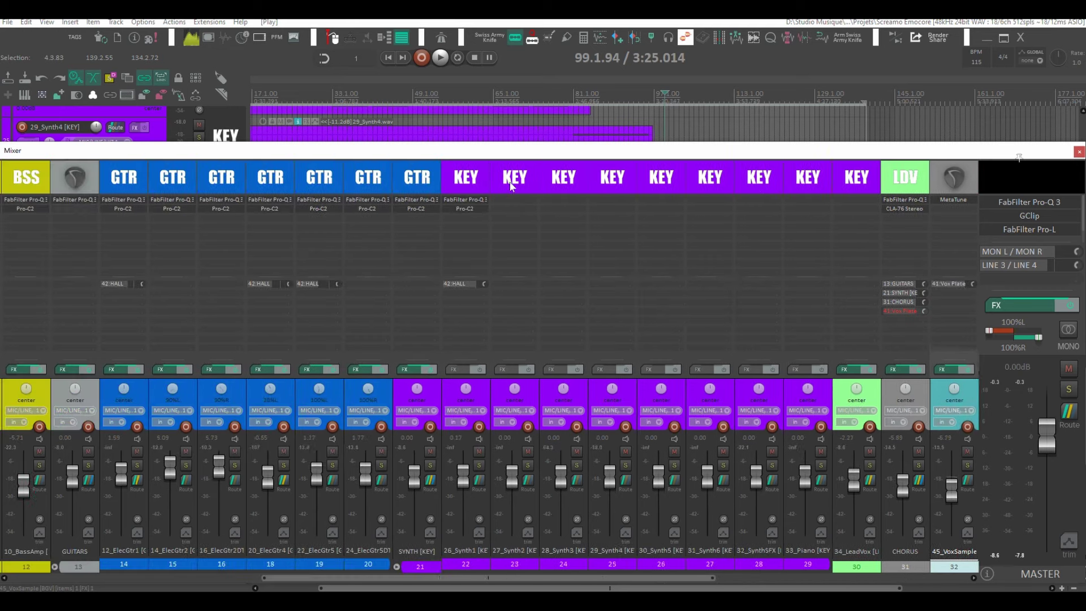
click(480, 568)
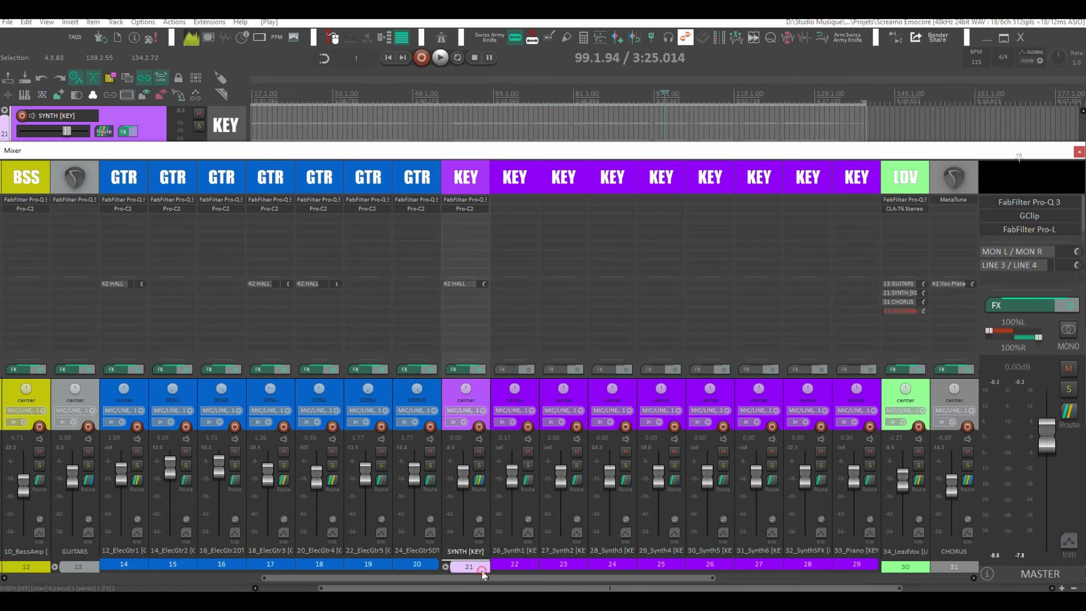
scroll(472, 166, left, 2)
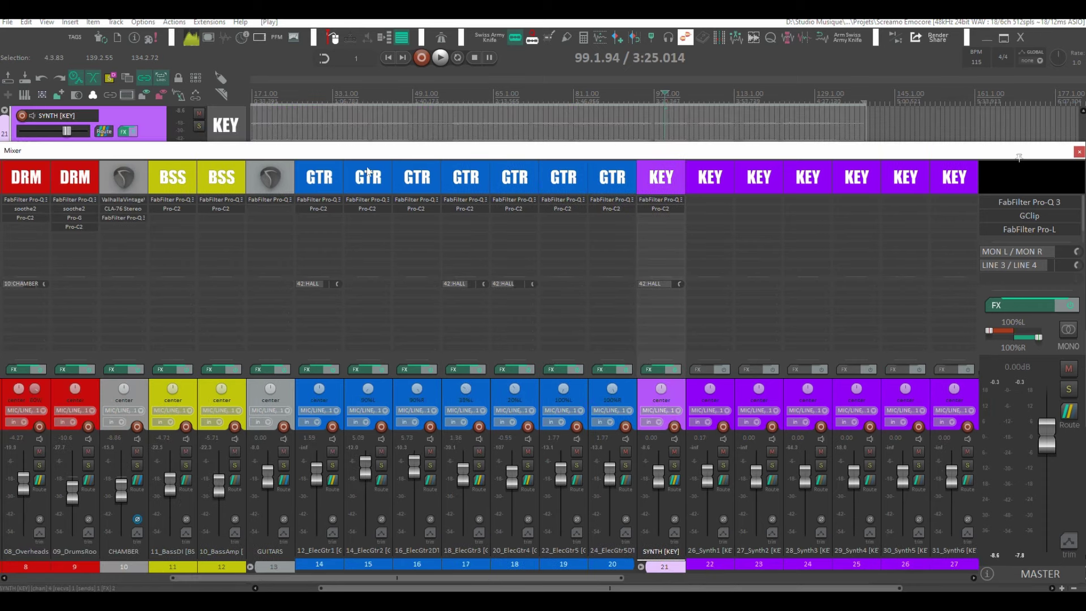
click(325, 177)
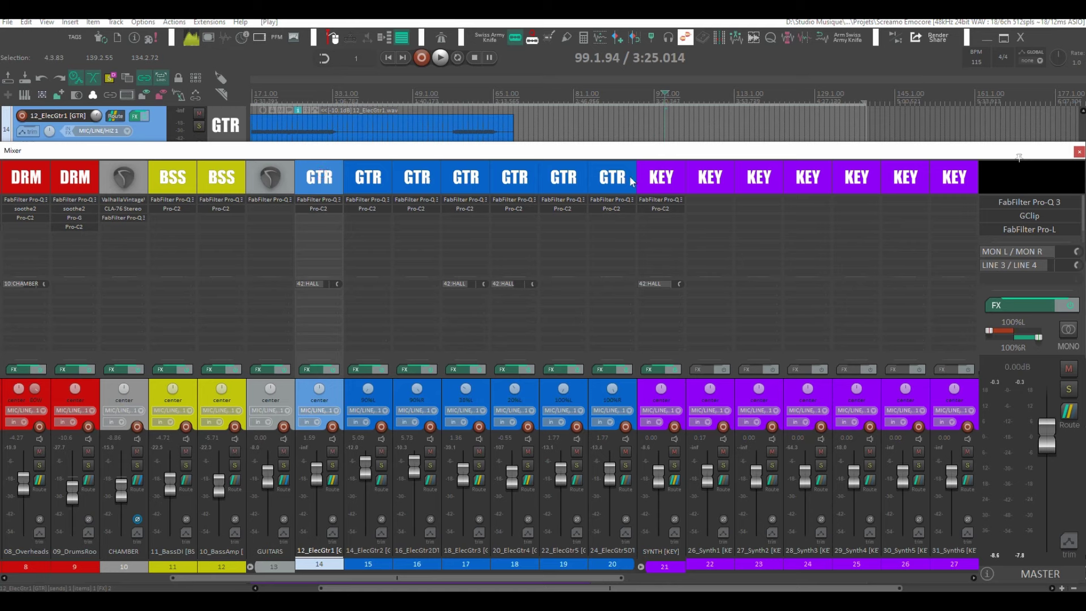
click(282, 182)
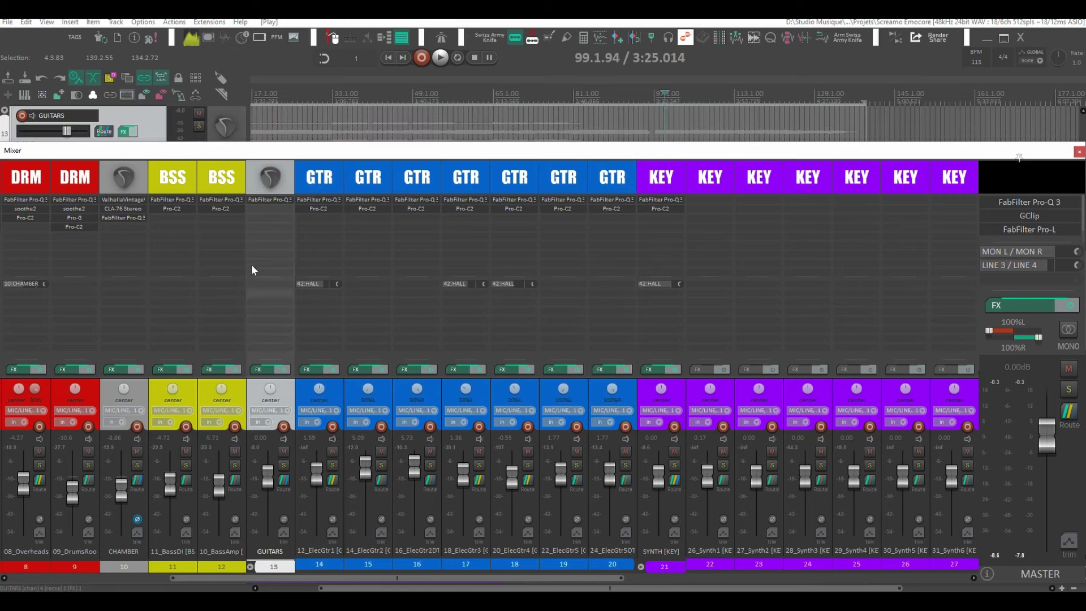
Select the CHAMBER channel and examine the inserts and sends from the drums across to the backing vocals
scroll(226, 185, left, 5)
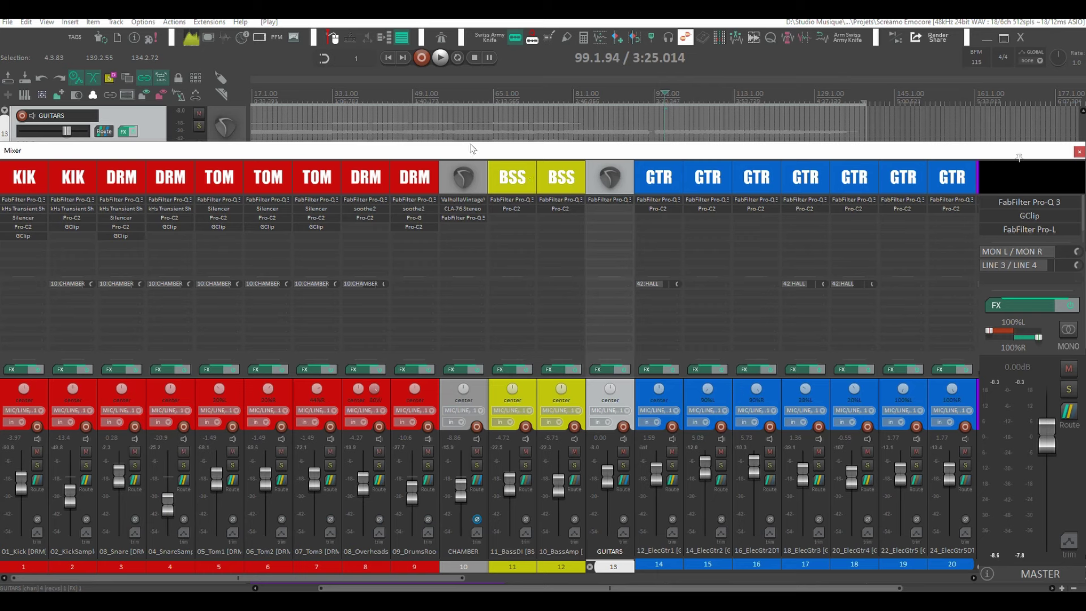
click(469, 179)
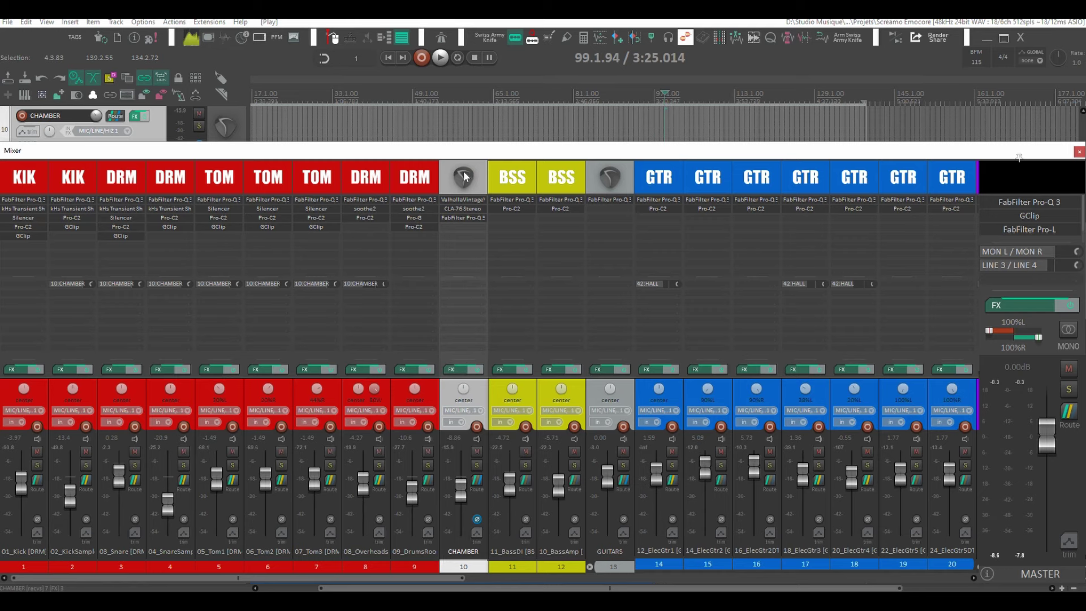
scroll(465, 177, right, 13)
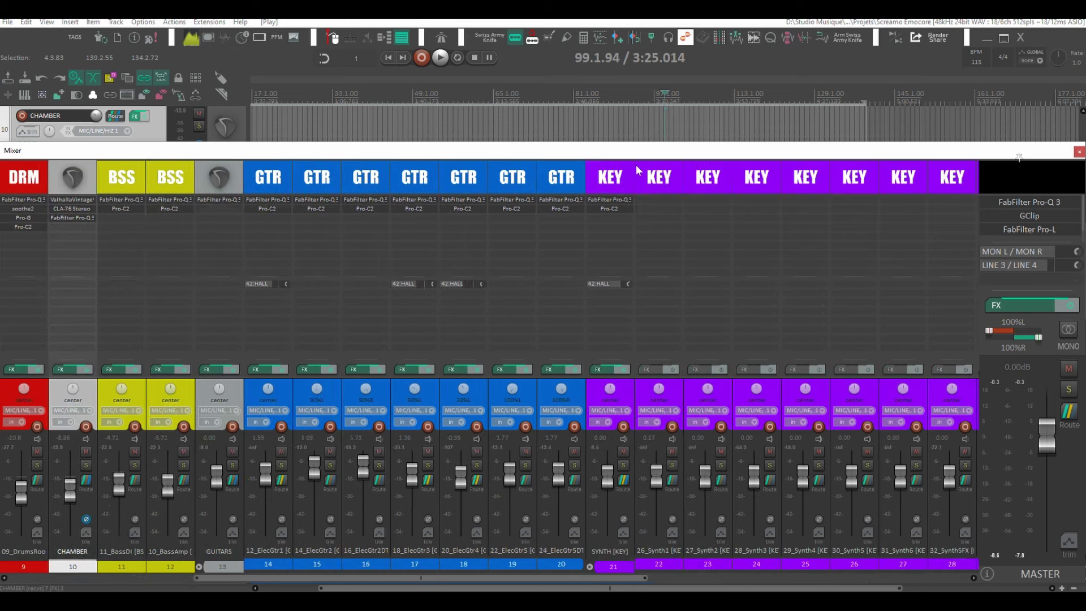
scroll(735, 177, right, 5)
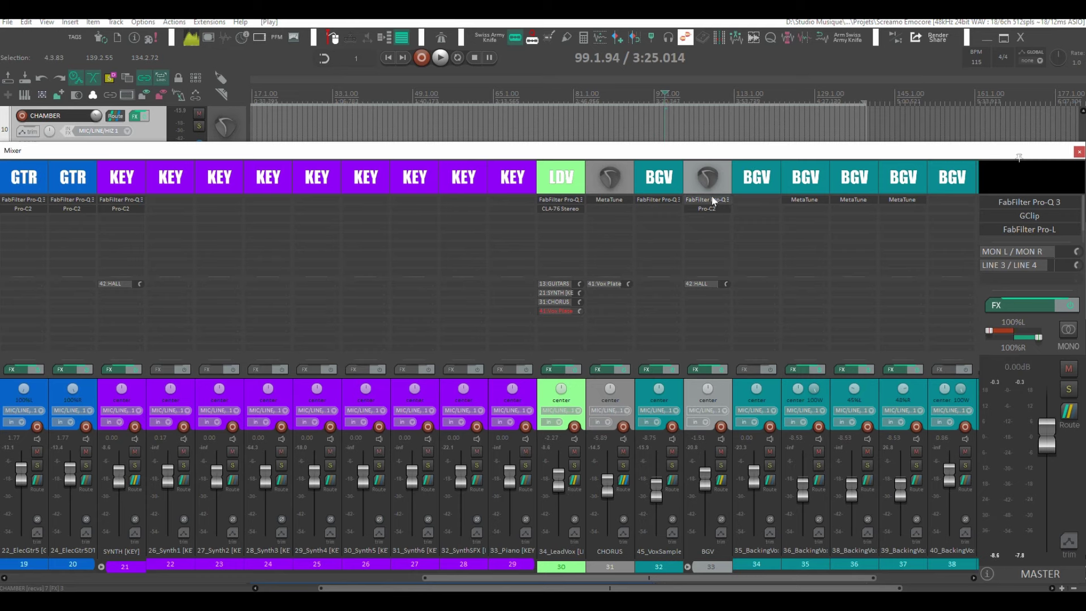
Inspect the lead vocal, backing vocal and reverb channels in the mixer, selecting Vox Plate and CHORUS in turn
scroll(689, 172, right, 4)
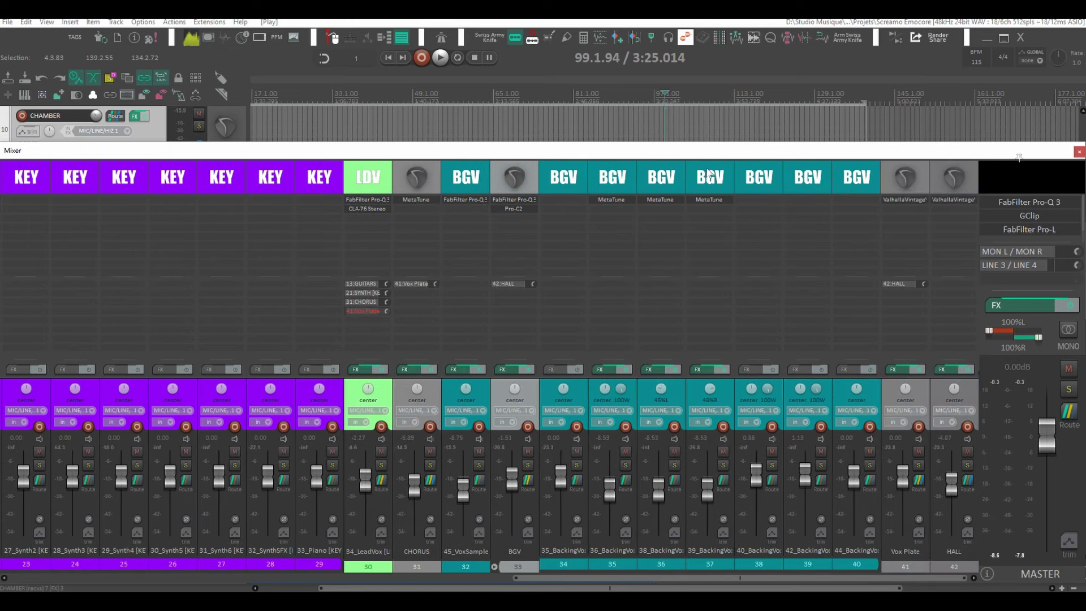
click(959, 179)
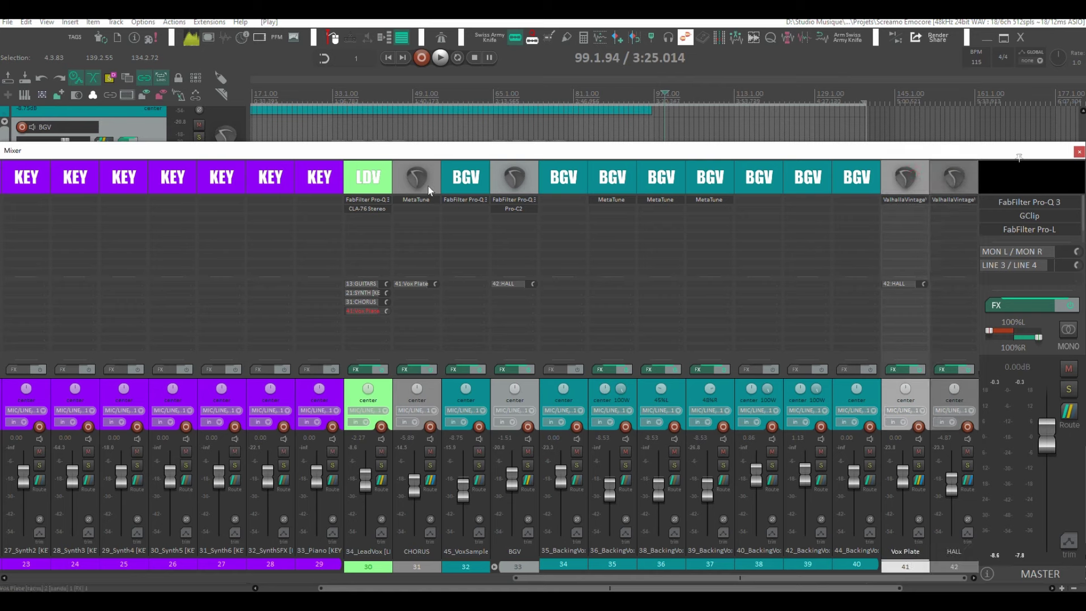
click(413, 192)
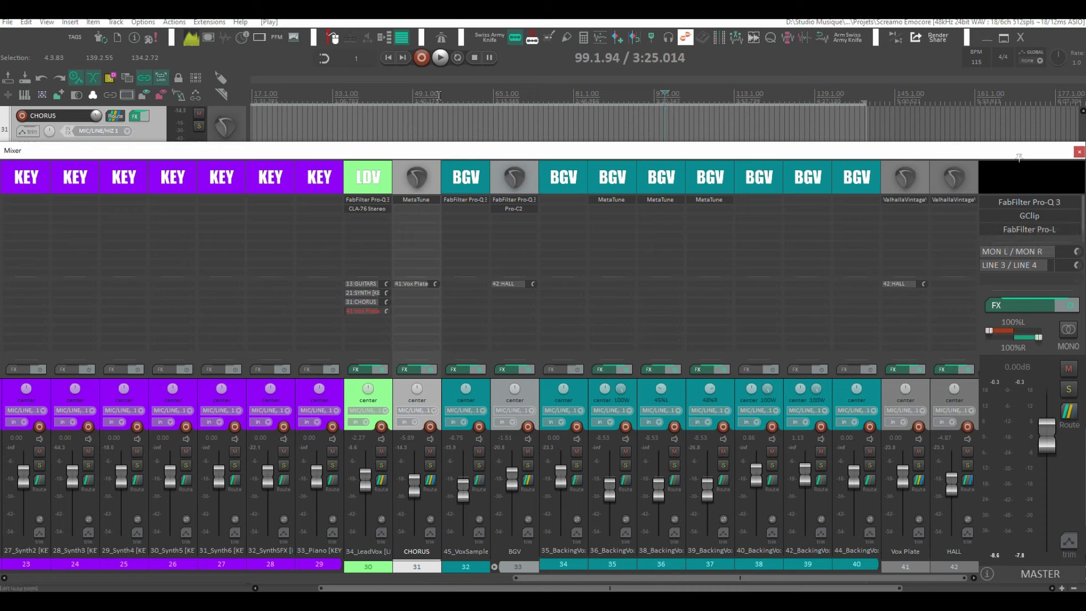
Play the song from about bar 31 and compare the mix with the whole master FX chain disabled and enabled
click(322, 92)
key(space)
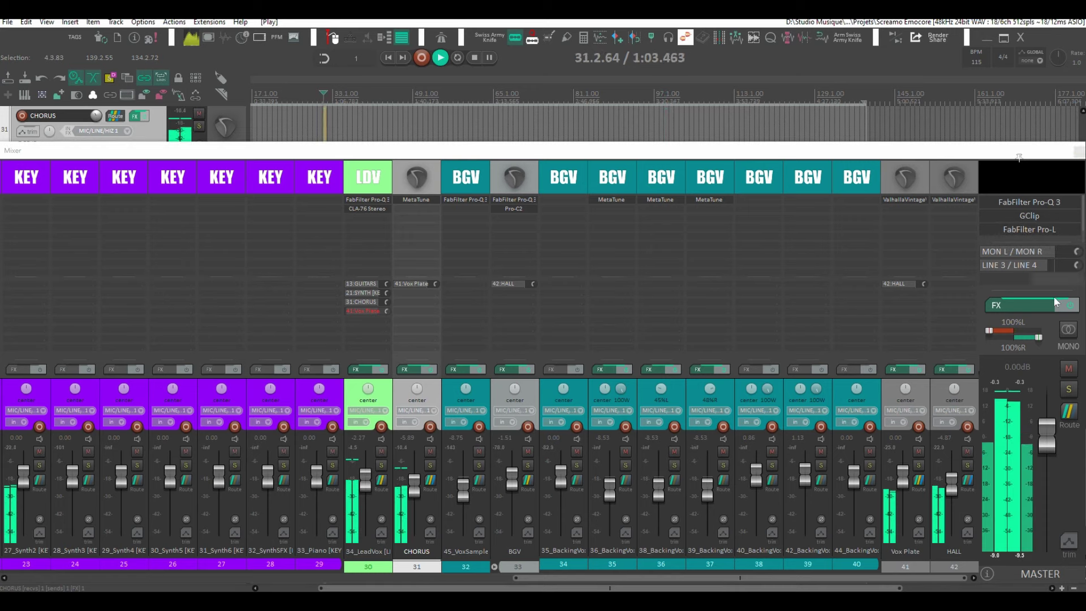
click(1069, 307)
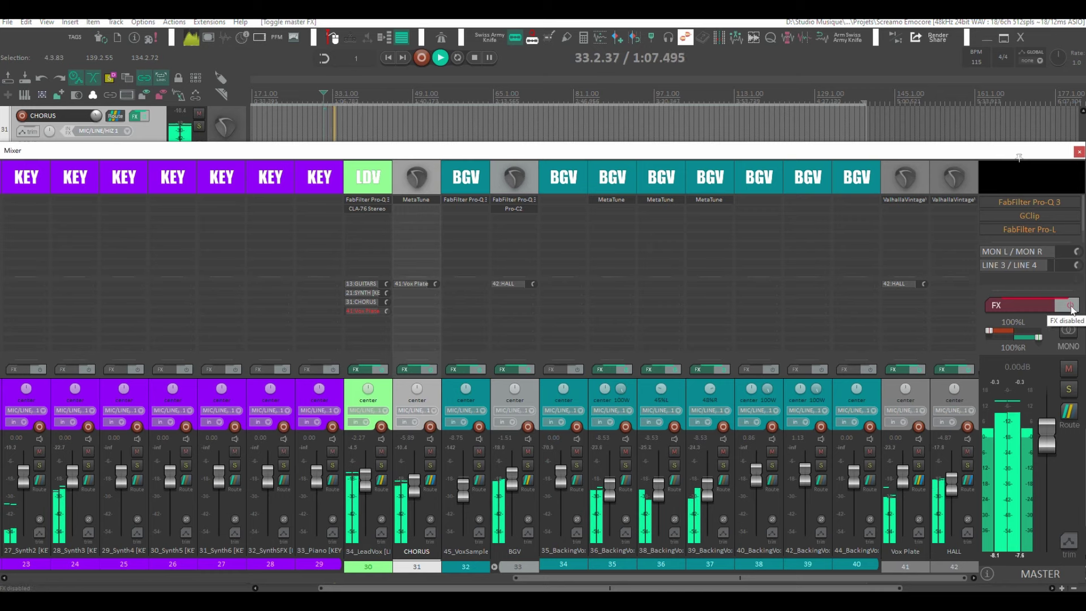
click(1069, 308)
key(space)
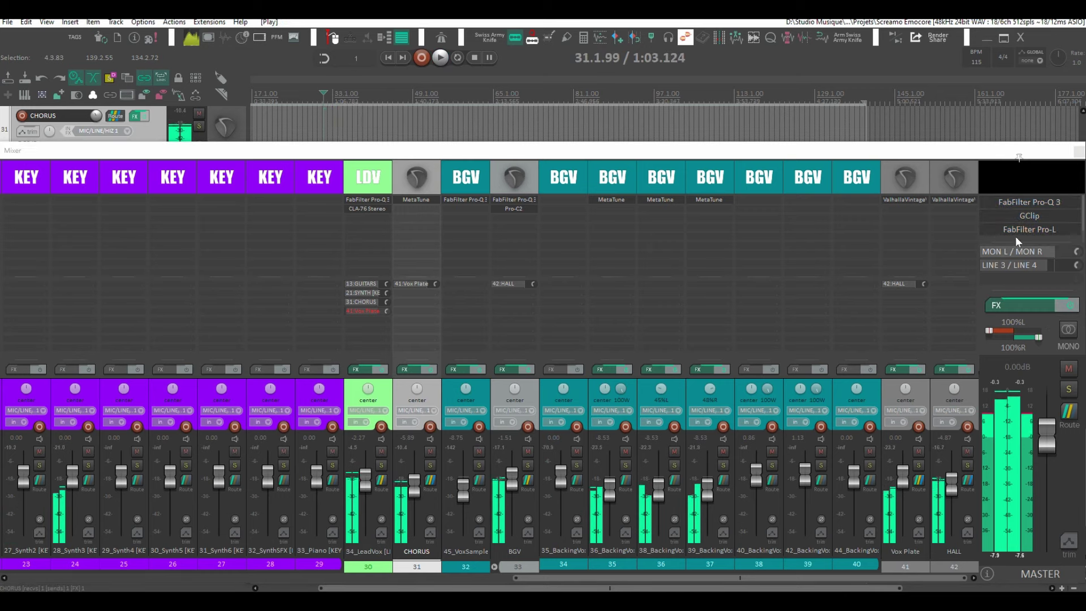
Bypass and open the master's FabFilter Pro-L, play the passage, and re-enable the limiter during playback
shift+click(1011, 230)
click(1010, 229)
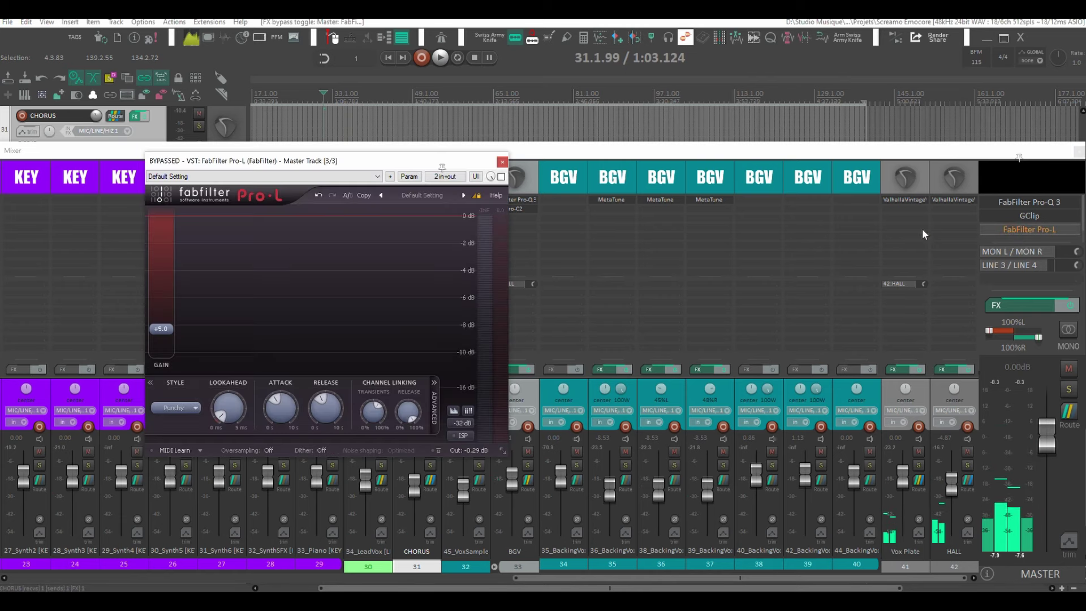
mouse_move(162, 319)
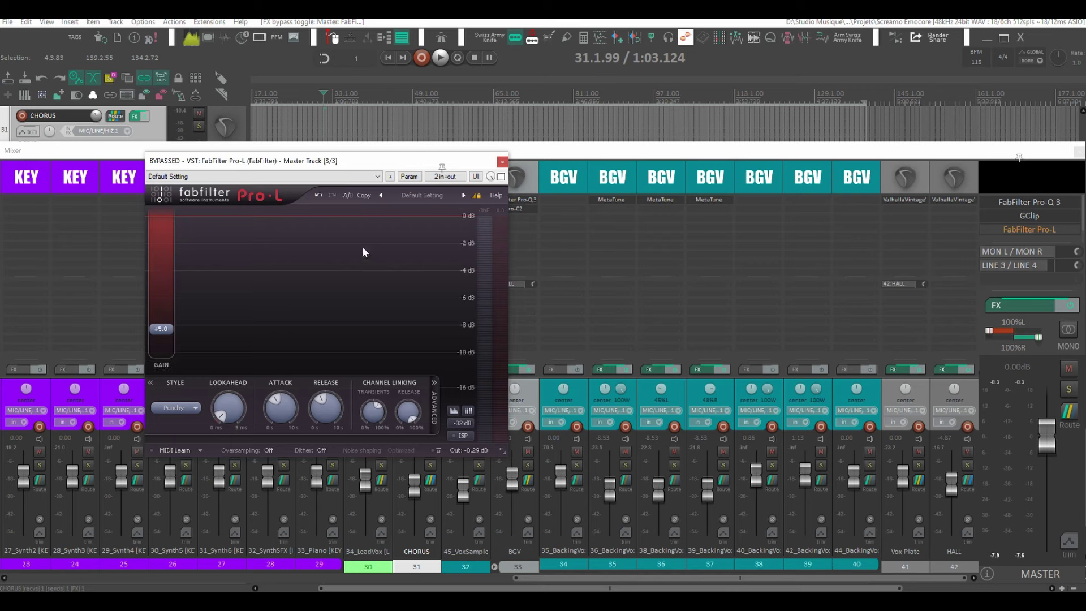
drag(448, 166, 569, 183)
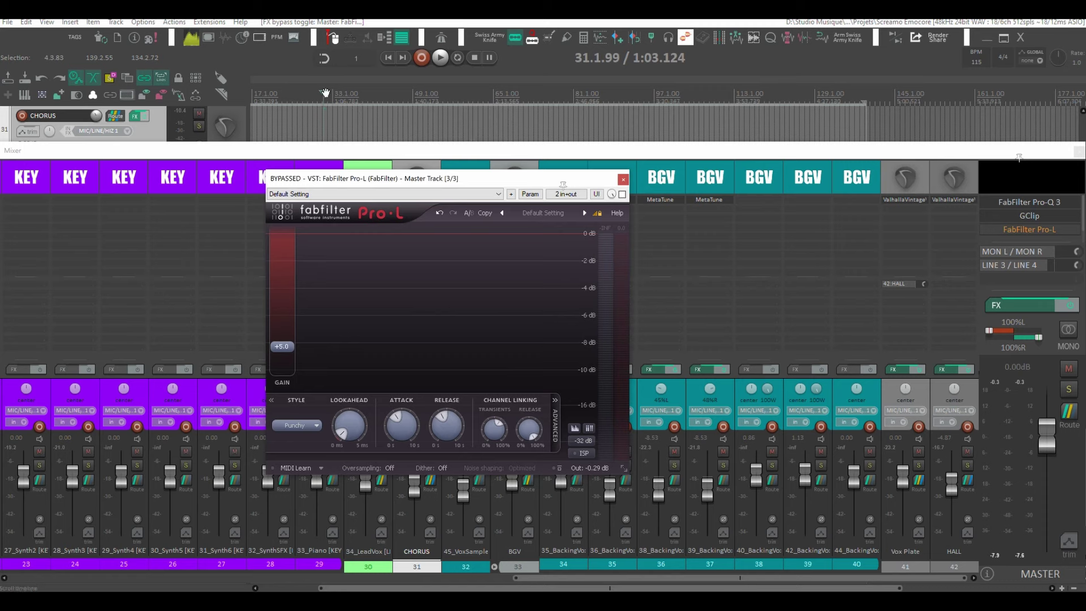
key(space)
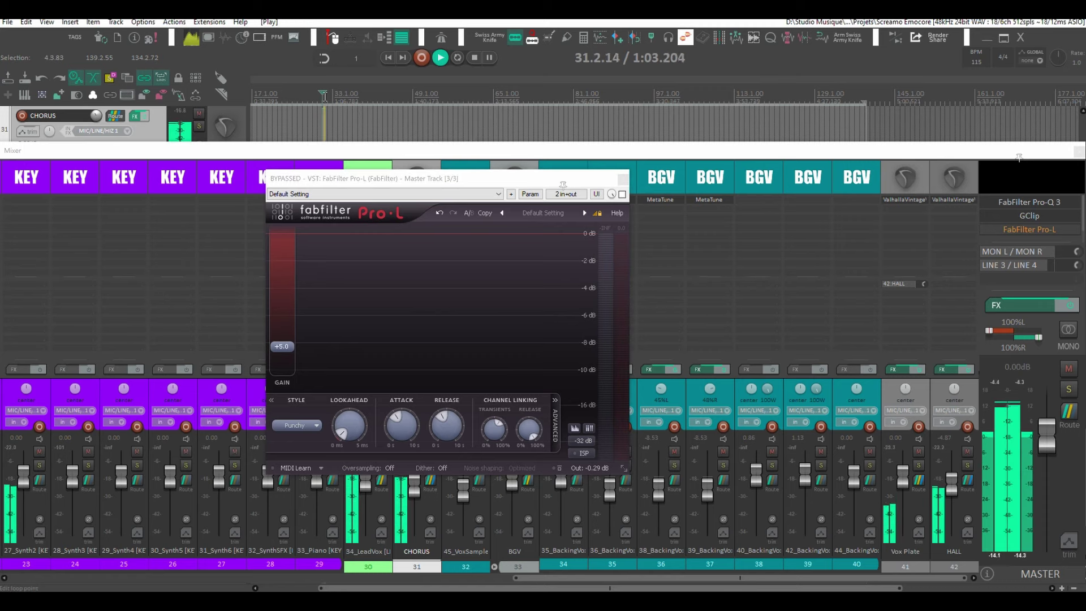
click(622, 194)
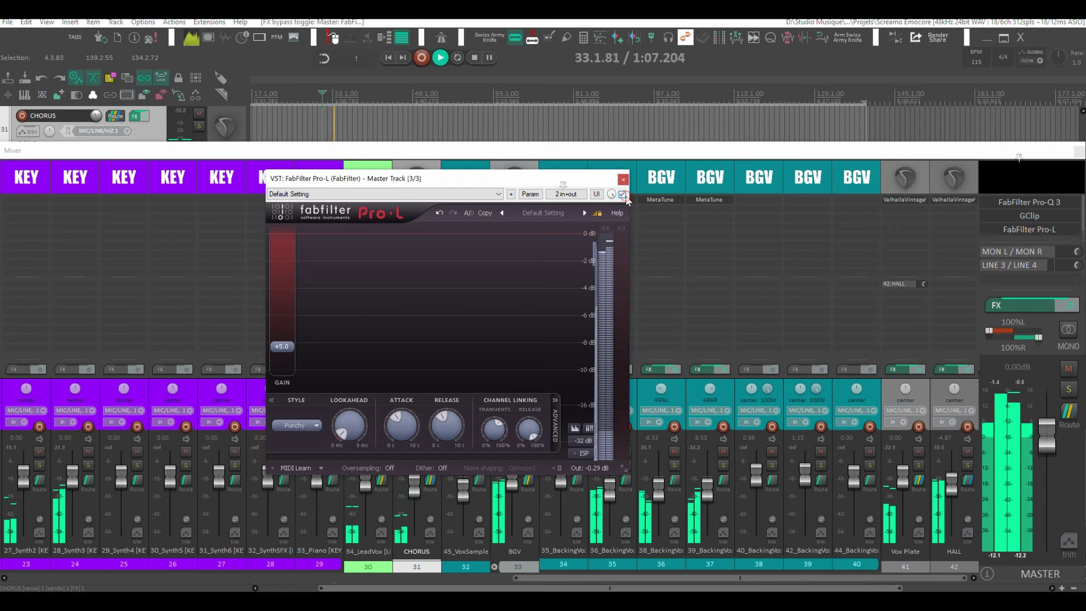
Lower the Pro-L gain to 0 dB, then raise it to about +5.1 dB with the output level compensated to -5.43 dB
drag(286, 348, 286, 384)
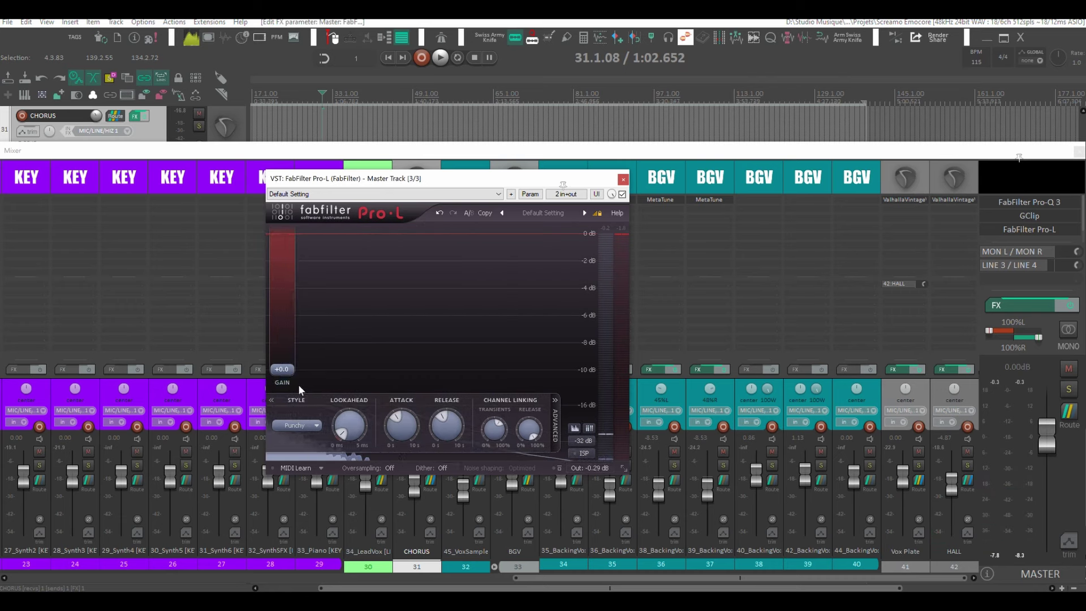
mouse_move(281, 373)
drag(281, 371, 266, 345)
Play the passage and compare the level-matched Pro-L limiter bypassed and enabled several times
key(space)
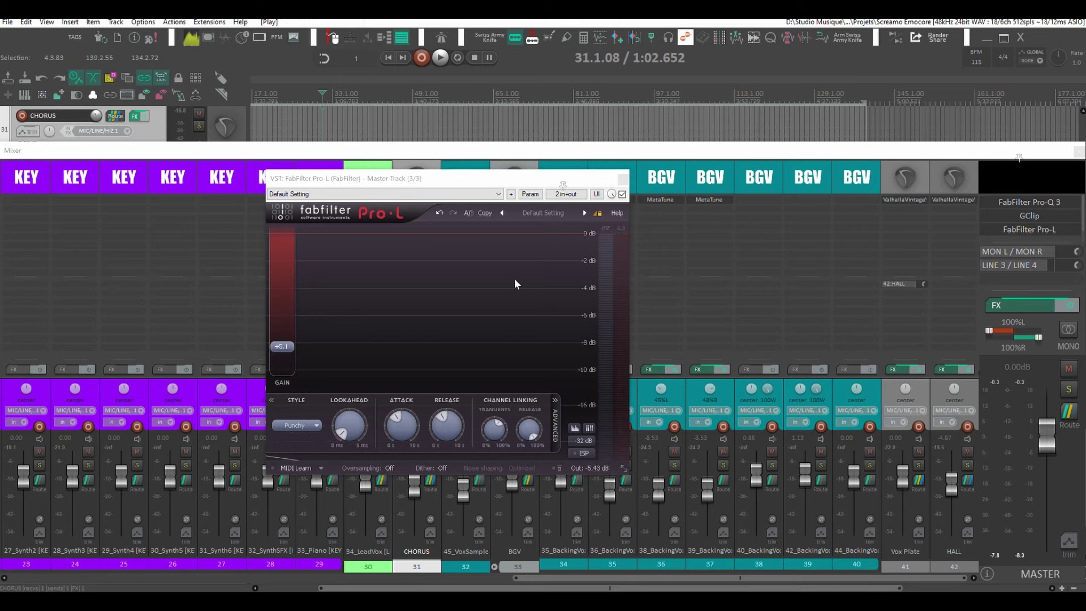
click(622, 194)
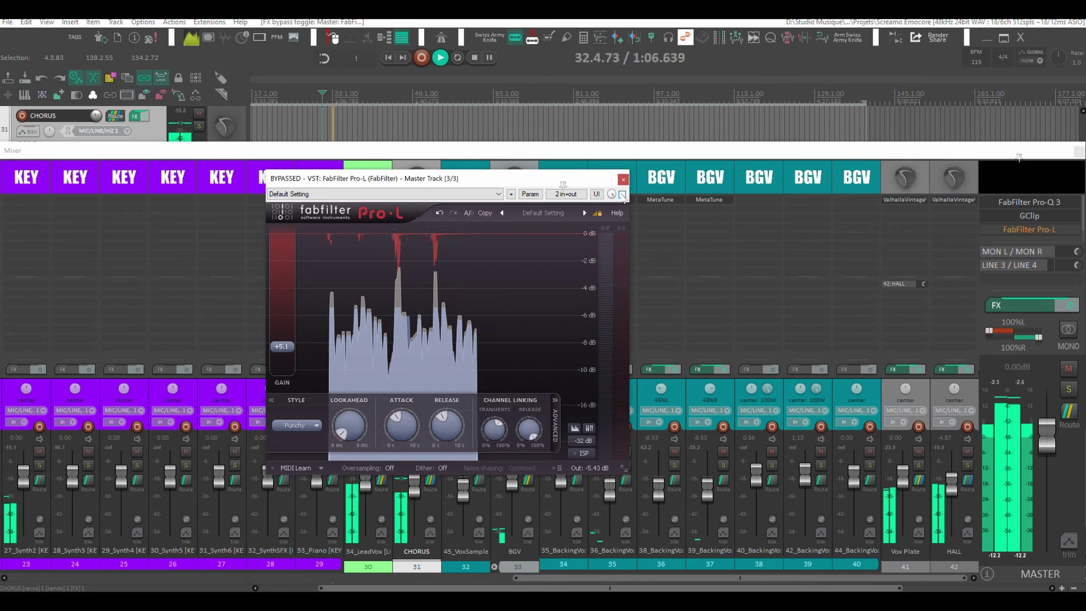
click(622, 194)
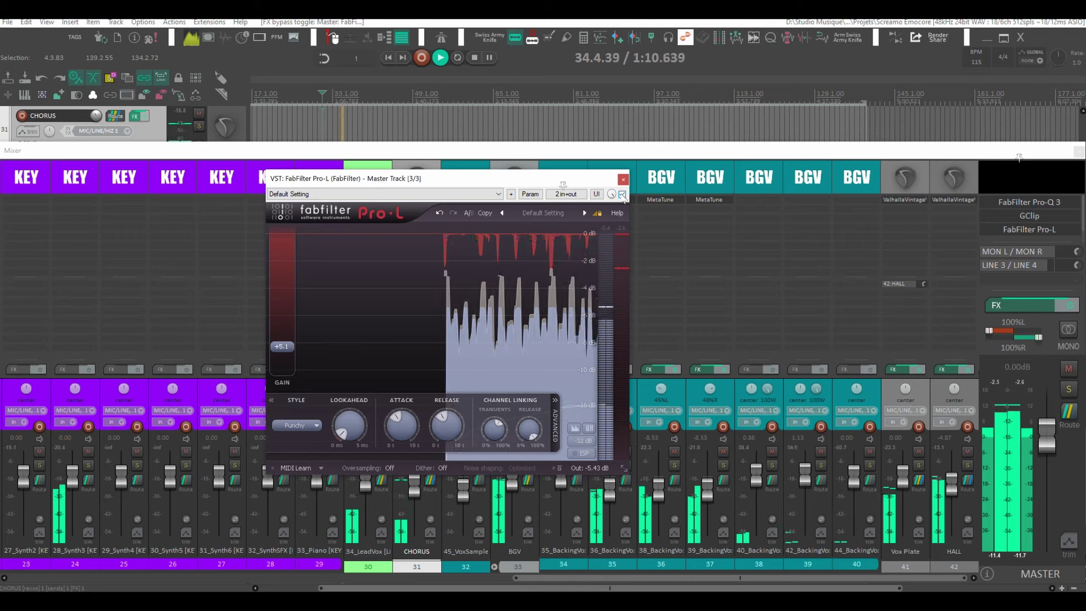
click(622, 194)
click(622, 194)
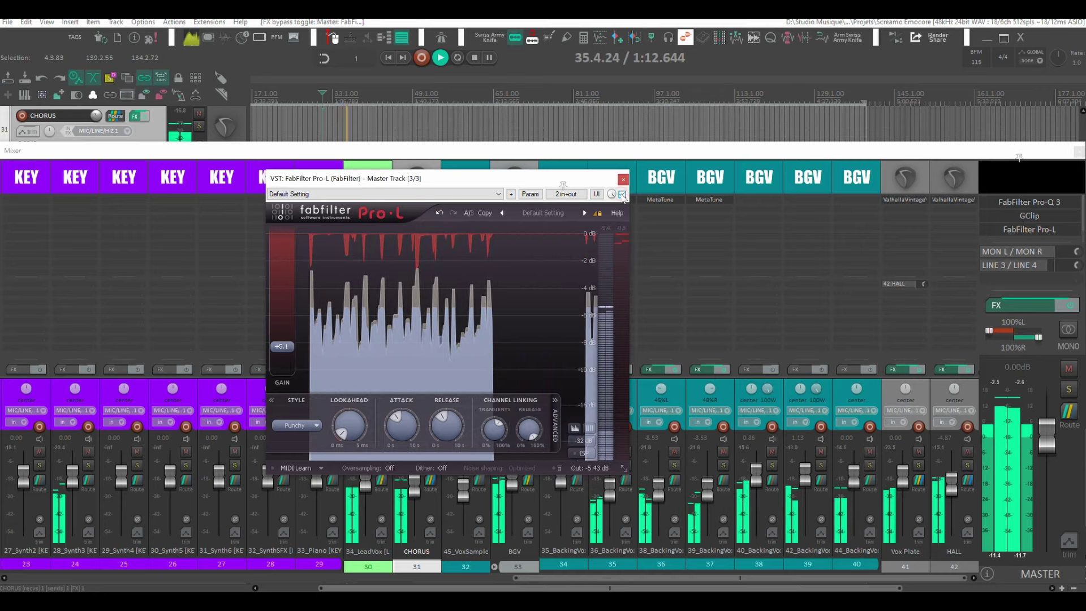
key(space)
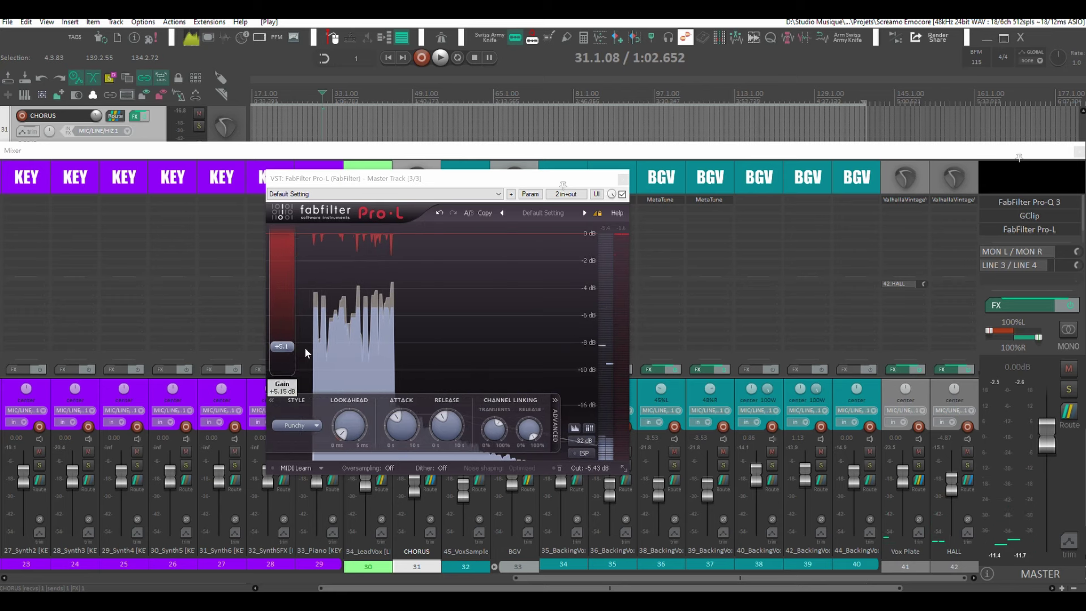
Set the Pro-L output level to -0.3 dB and close the limiter
click(589, 467)
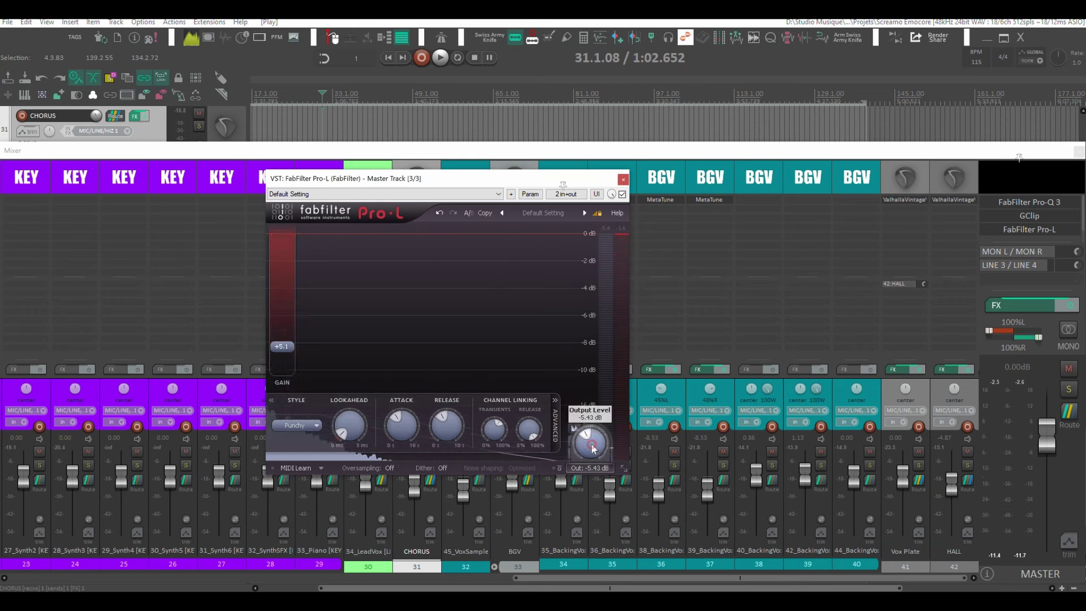
double_click(589, 418)
text(-0.3)
key(Return)
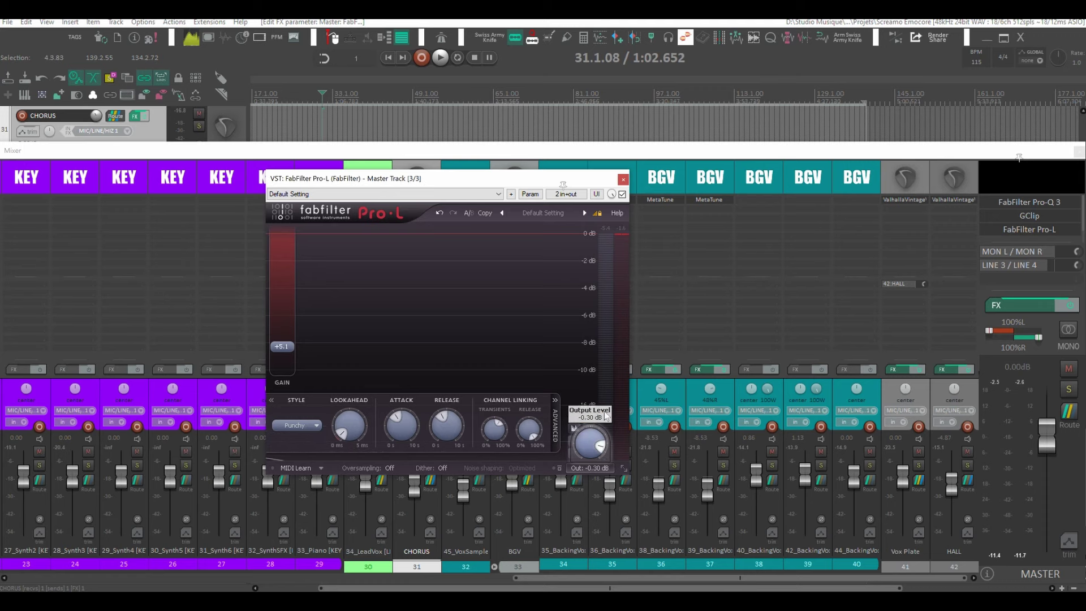
click(622, 179)
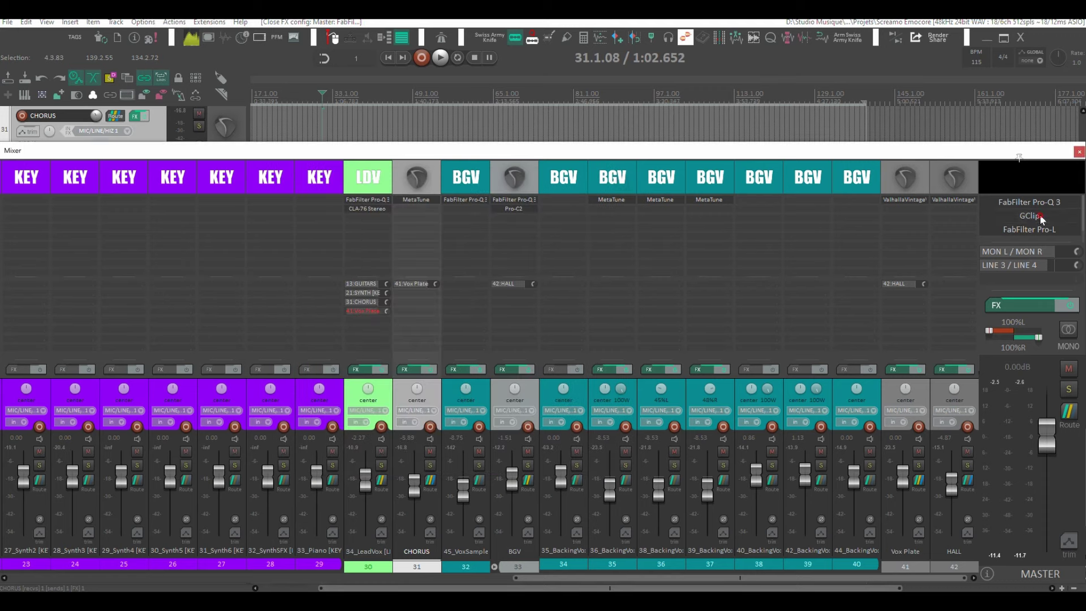
Open the master's GClip clipper, examine its waveform displays while the passage plays, and close it
click(1040, 216)
drag(142, 31, 516, 231)
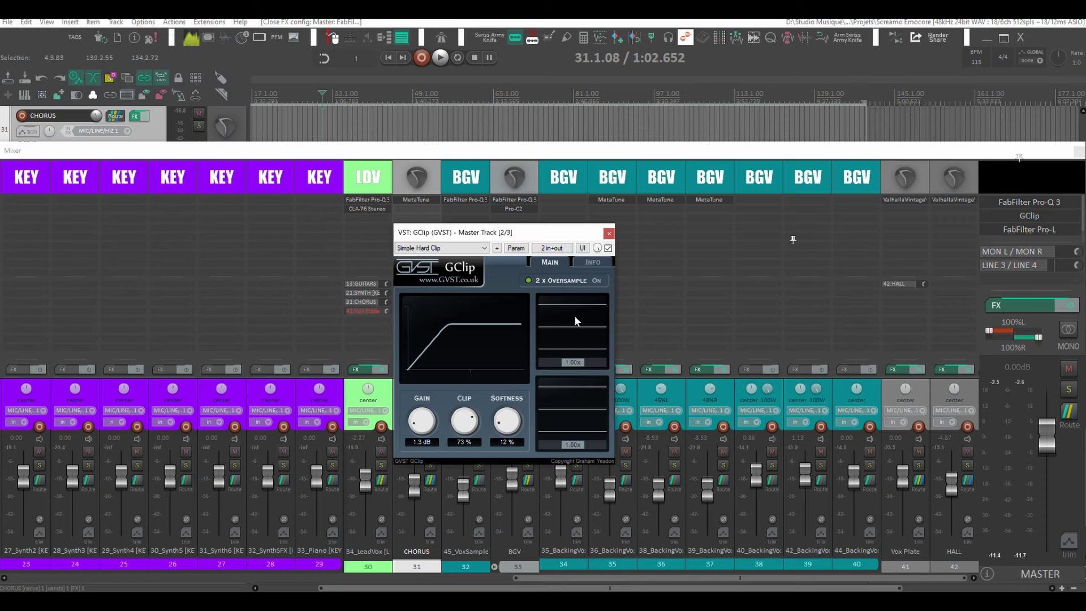
key(space)
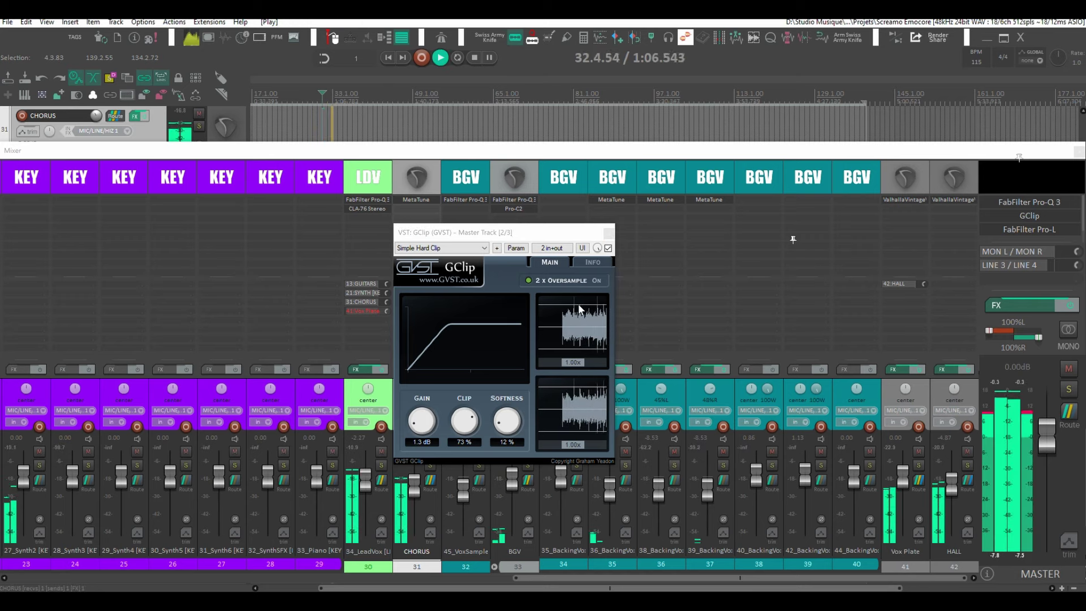
key(space)
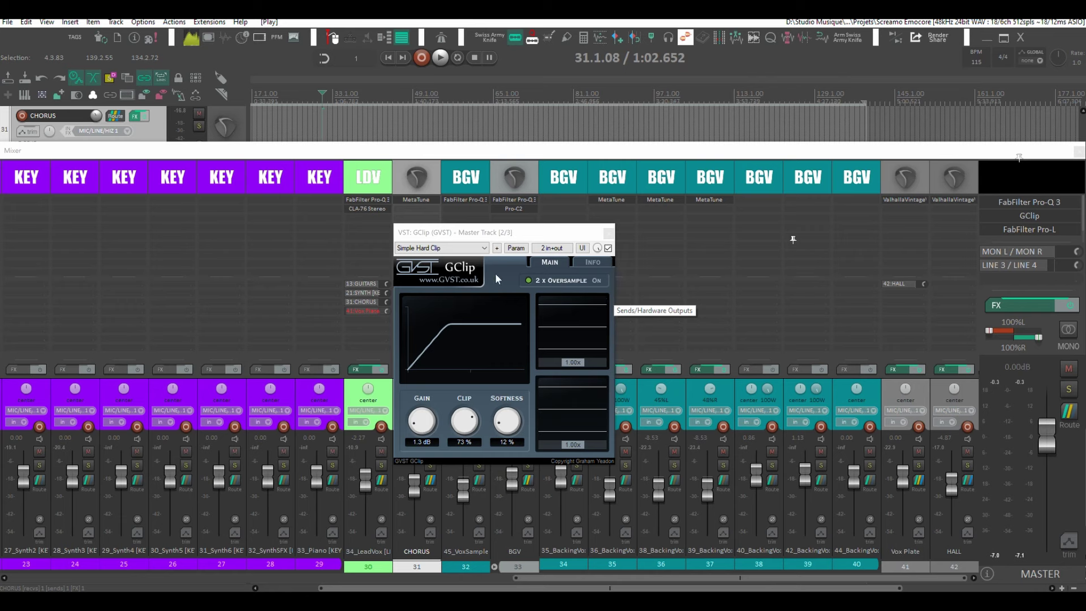
click(608, 232)
Open the master's FabFilter Pro-Q 3 and compare the passage with the EQ bypassed and enabled
click(1038, 205)
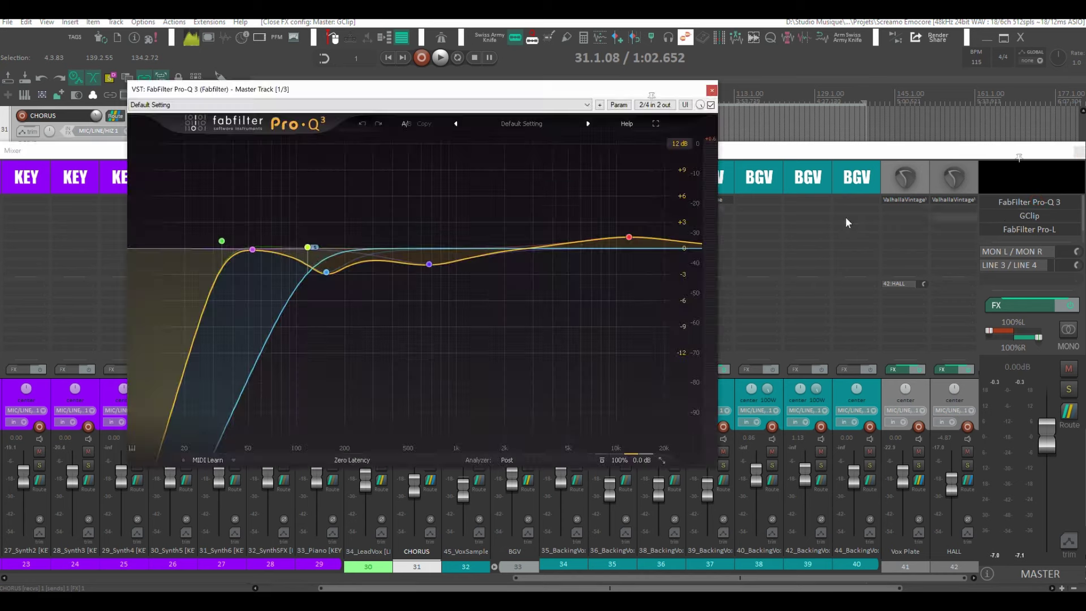
drag(467, 99, 709, 107)
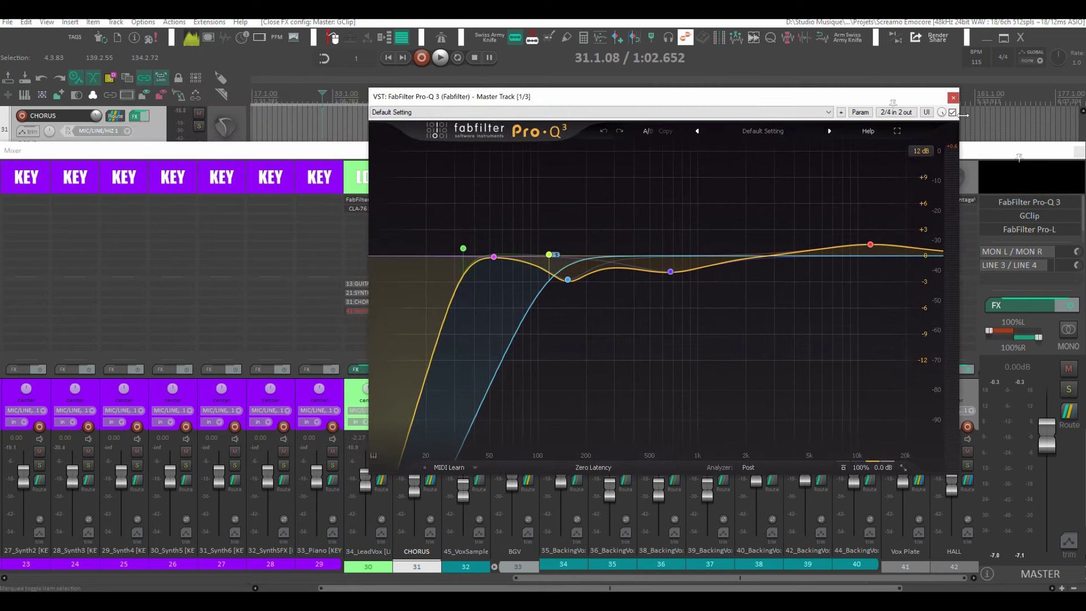
key(space)
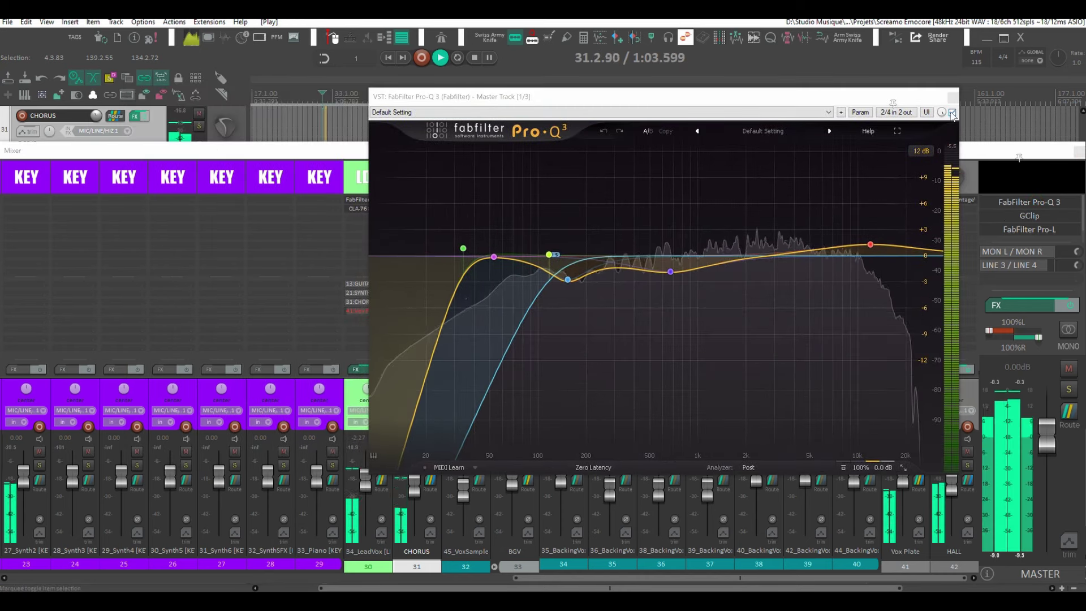
click(951, 112)
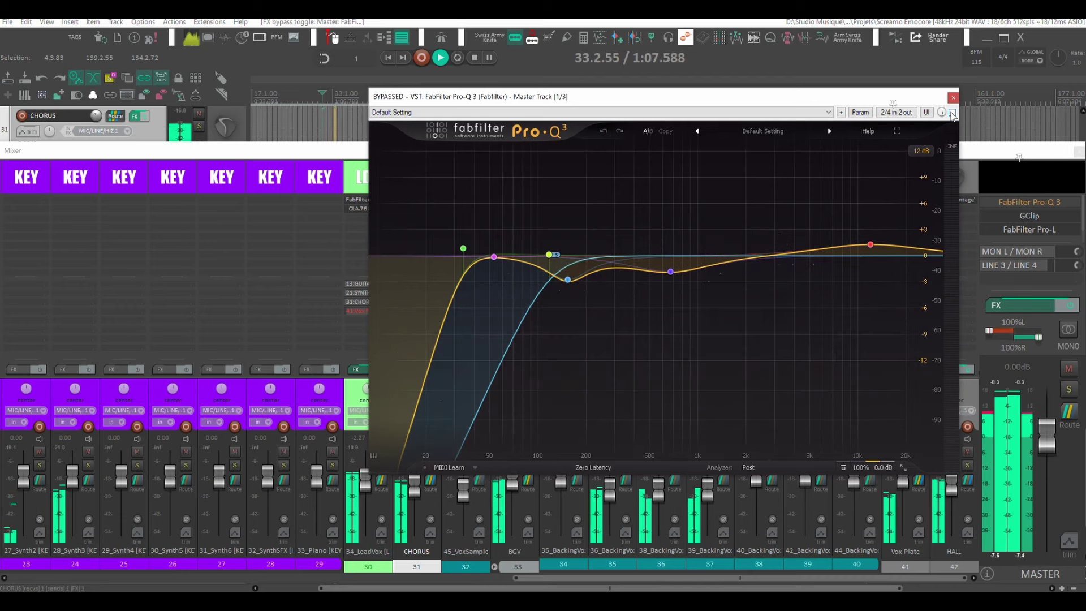
click(952, 112)
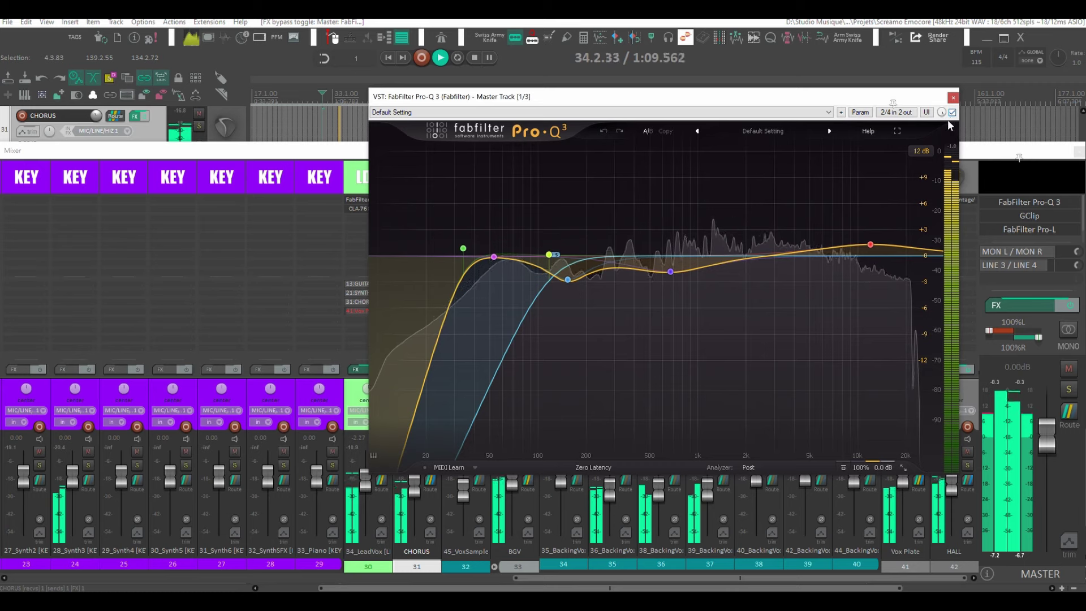
key(space)
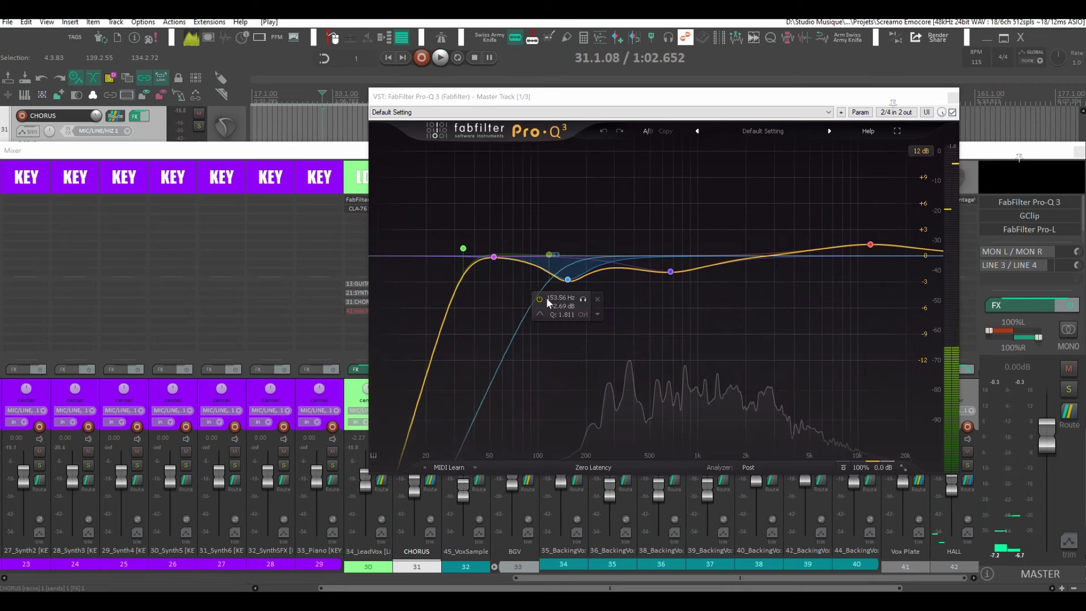
Examine the Pro-Q 3 bands on the master, from the high-frequency boost to the low-mid cuts and the side low cut
mouse_move(875, 235)
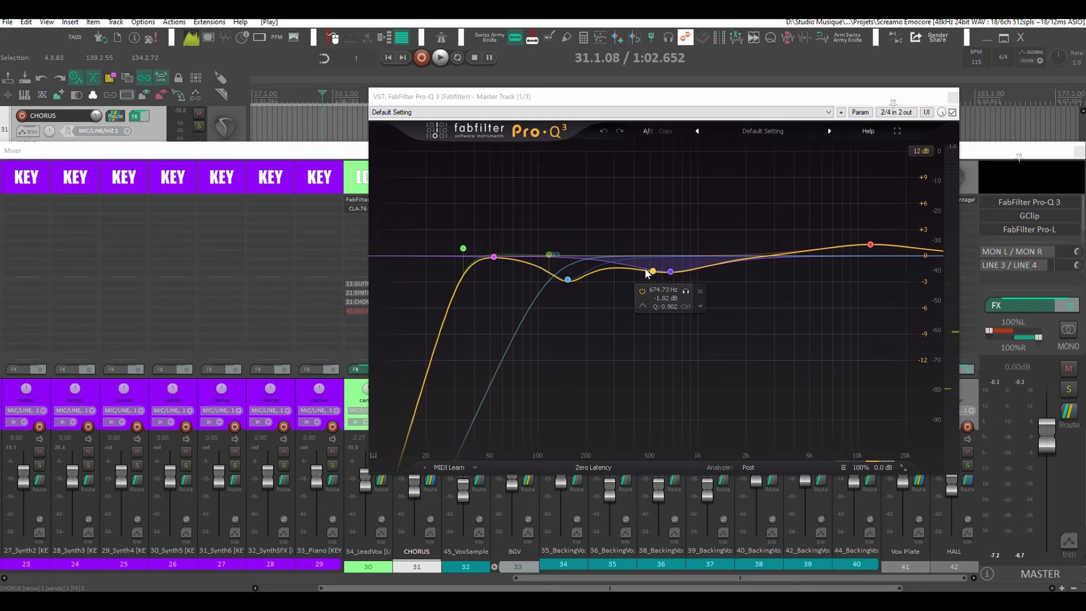
mouse_move(569, 284)
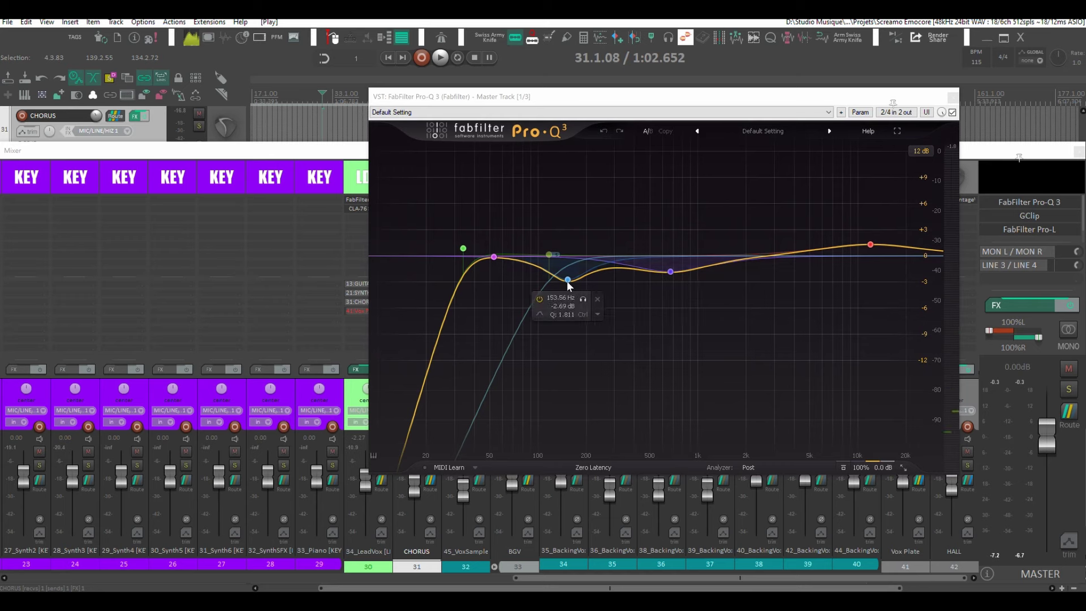
mouse_move(539, 249)
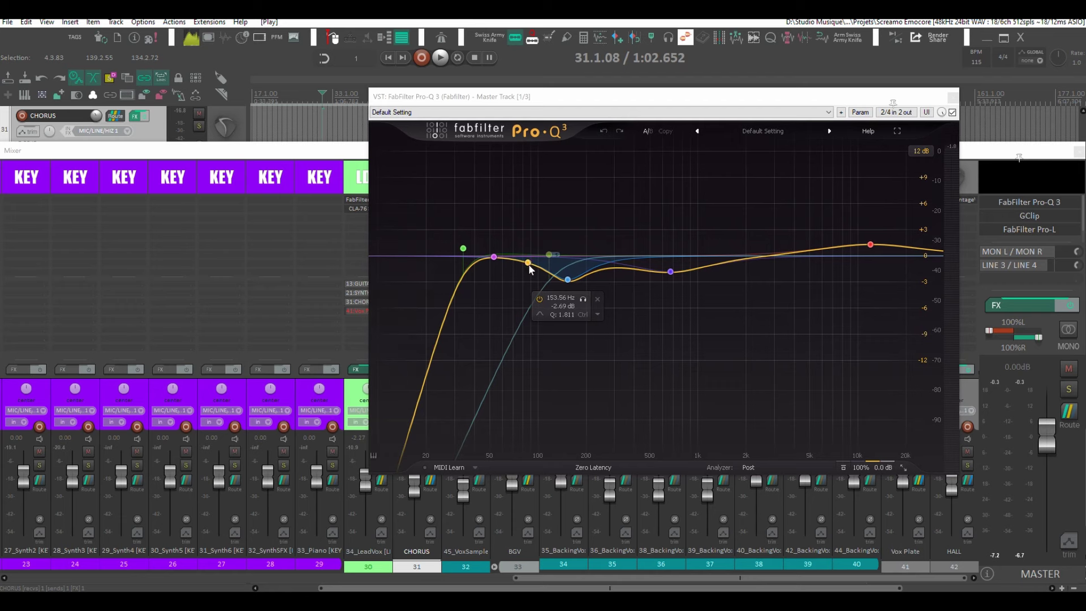
mouse_move(549, 254)
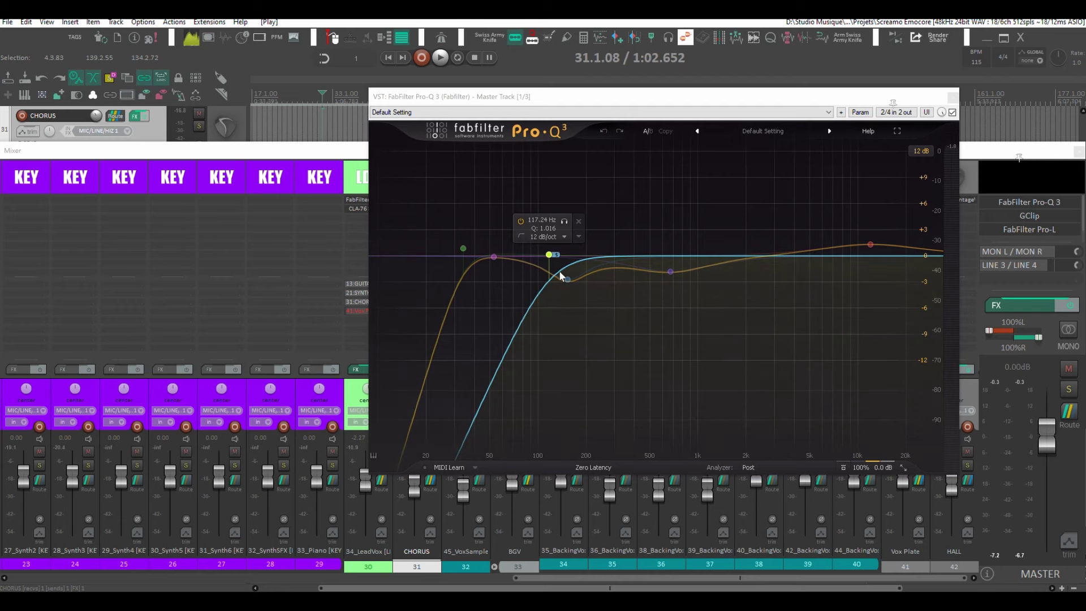
mouse_move(567, 283)
click(548, 254)
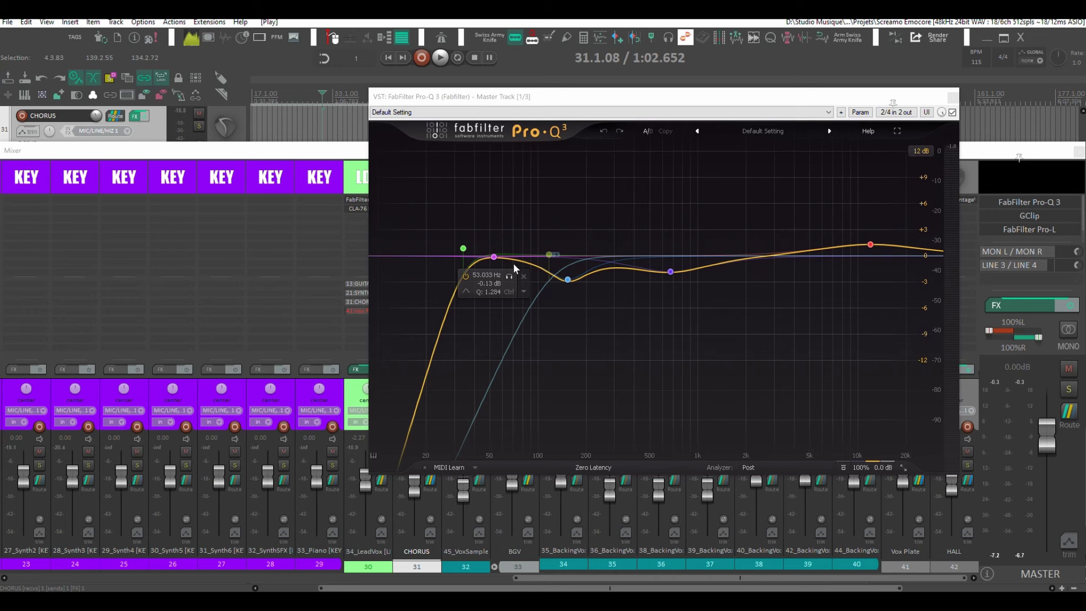
Compare the playing passage with the master Pro-Q 3's 153.56 Hz cut bypassed and enabled several times, leaving the band enabled
click(567, 281)
key(space)
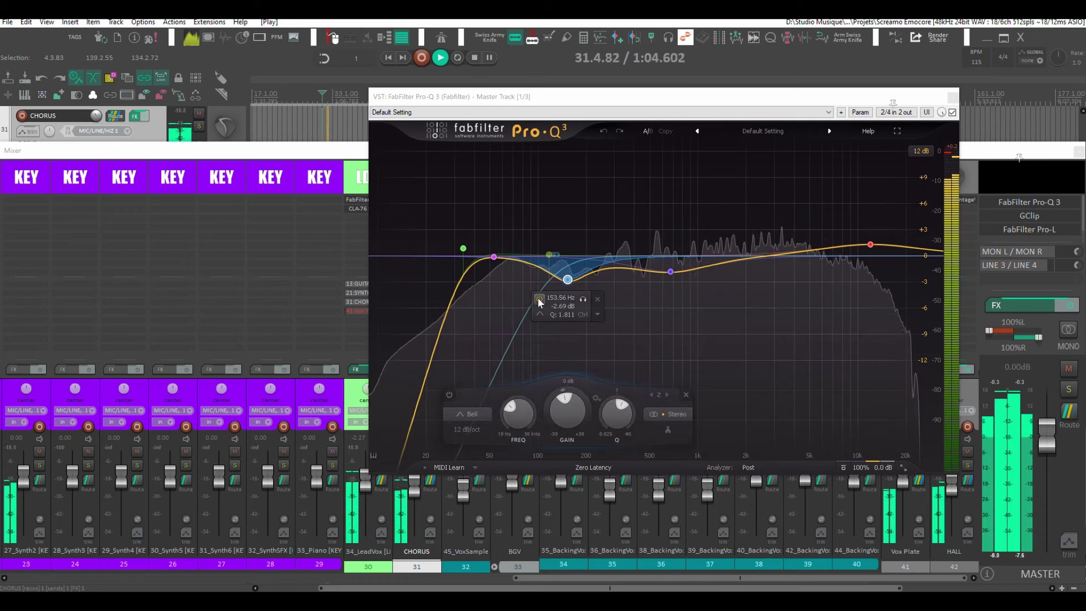
click(539, 300)
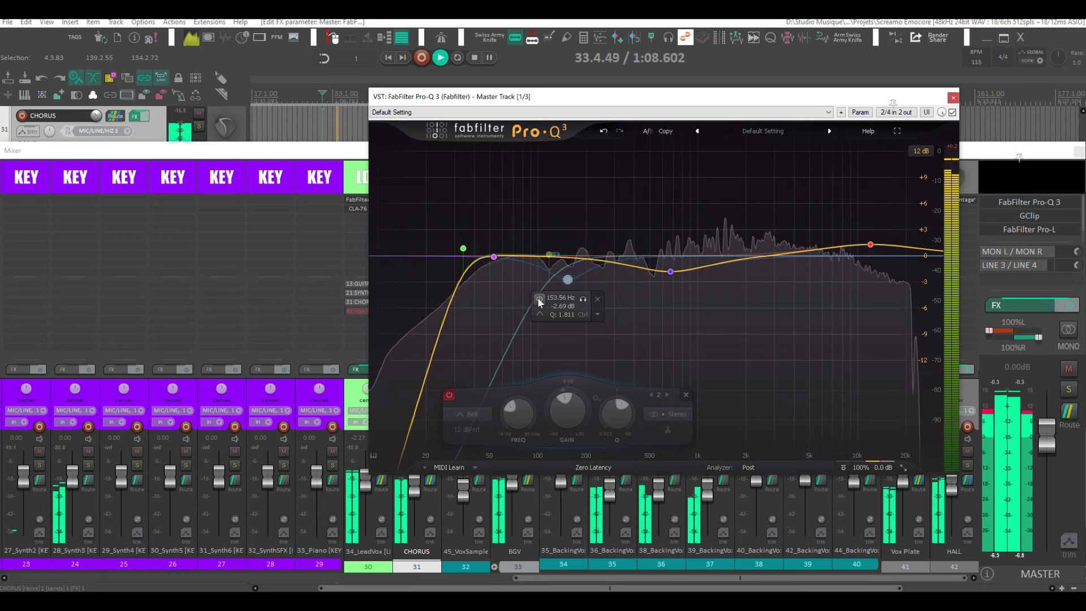
click(539, 299)
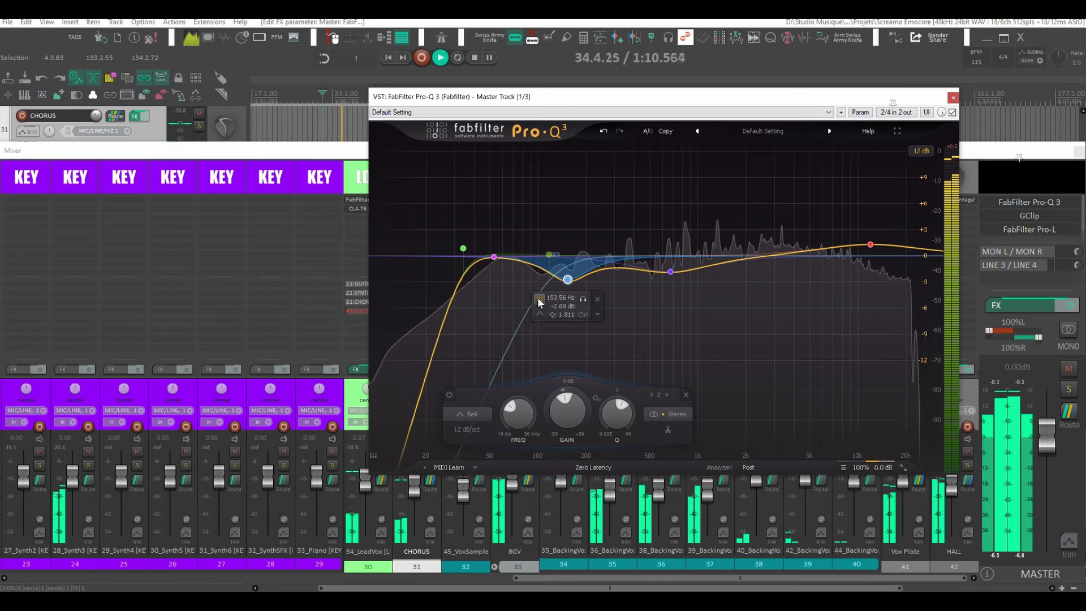
click(539, 300)
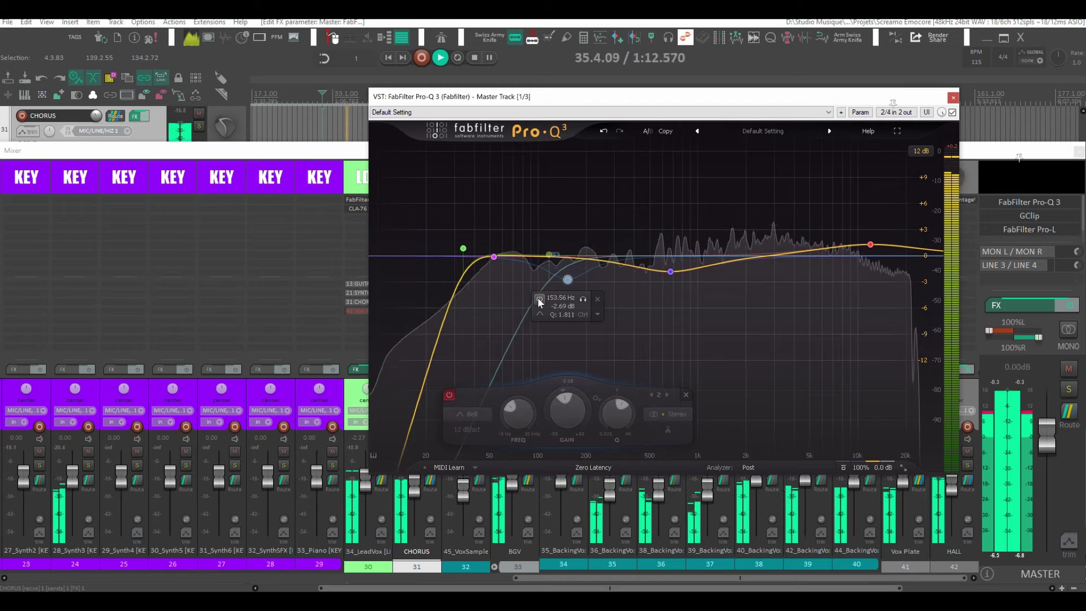
click(539, 300)
key(space)
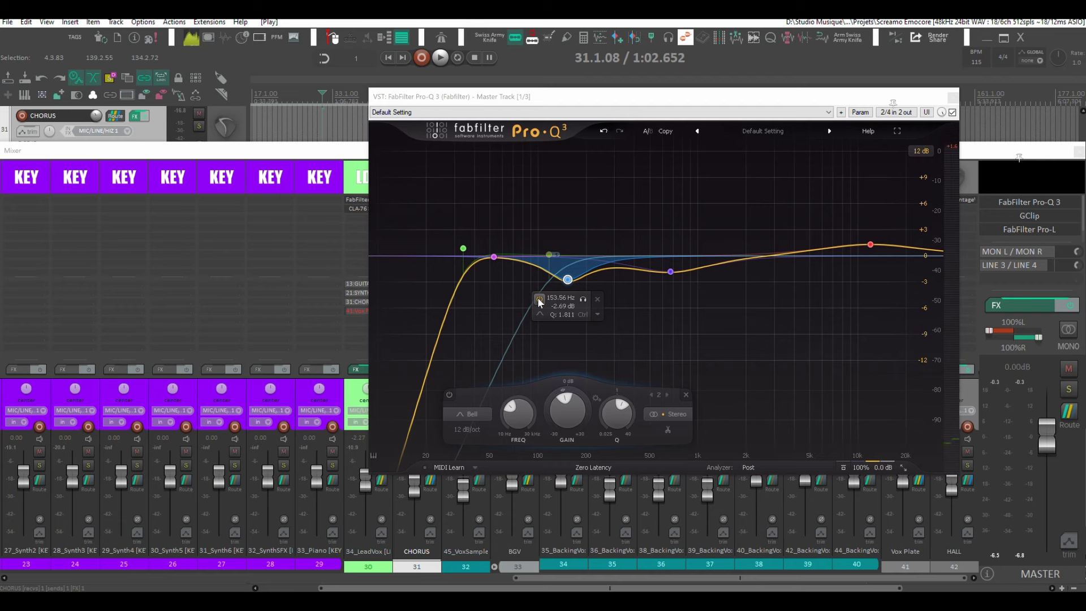
click(538, 299)
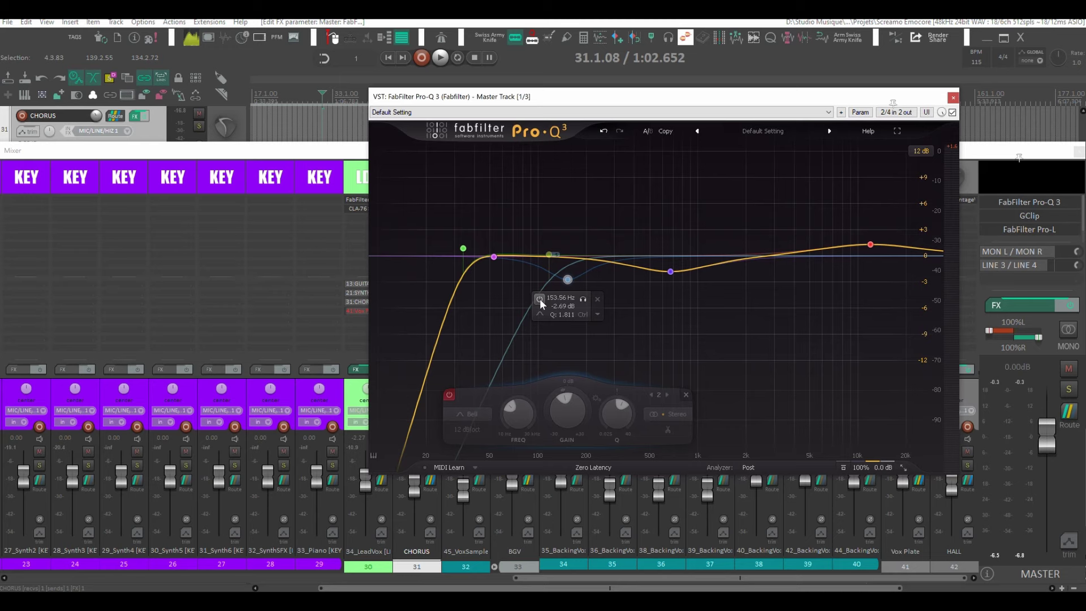
key(space)
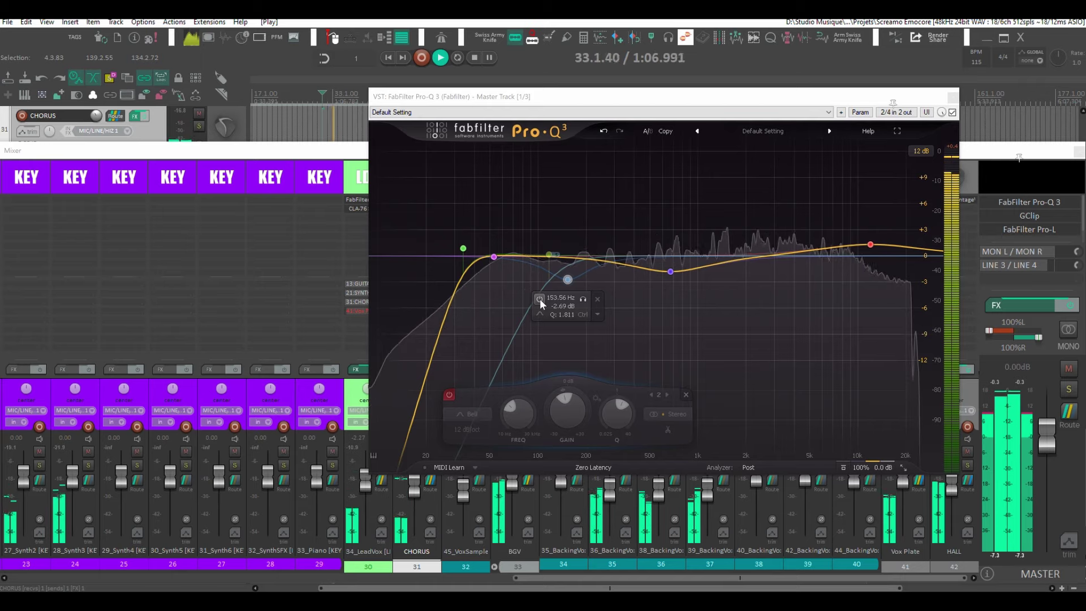
click(540, 298)
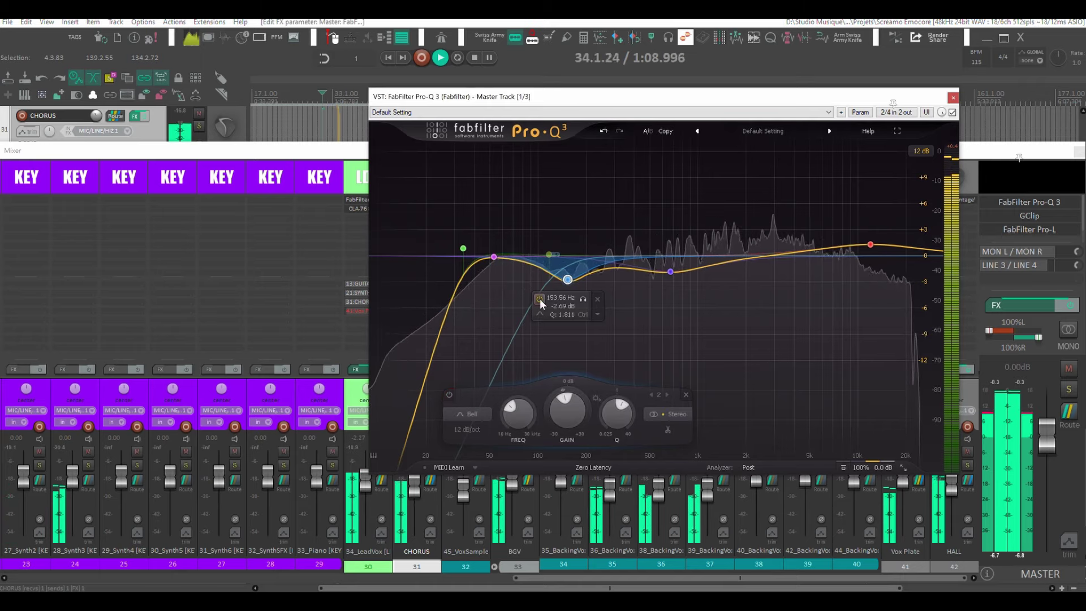
click(540, 298)
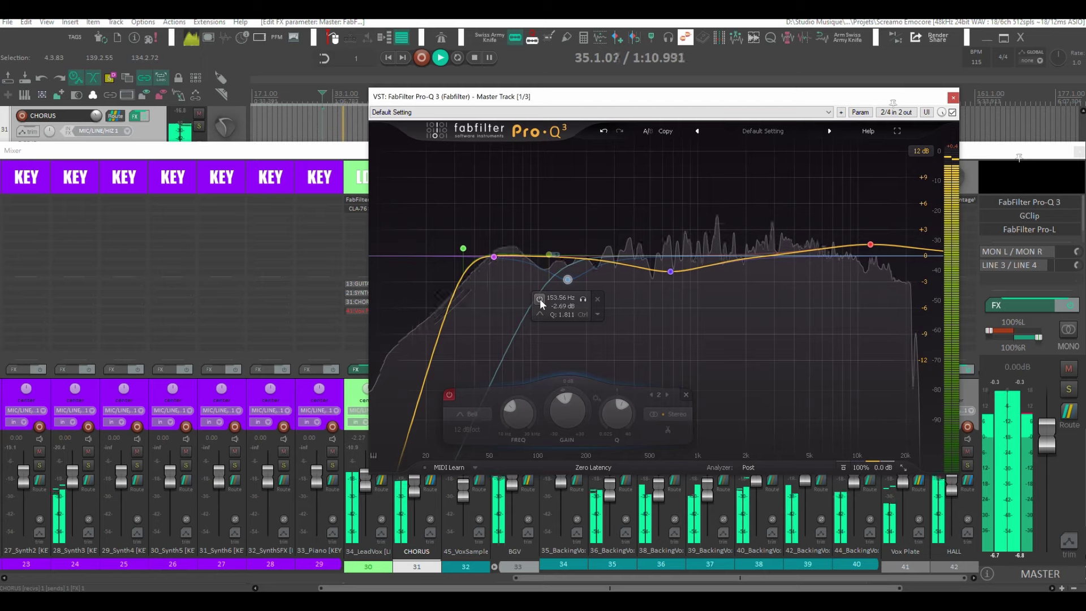
click(539, 299)
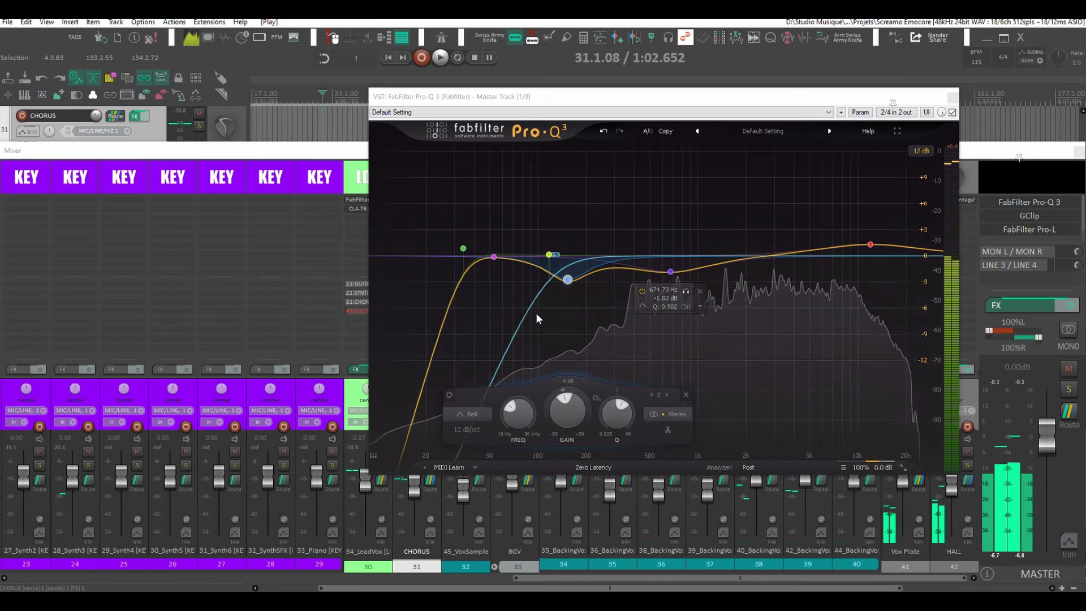
Examine the mid cut near 675 Hz and the side low cut in the master Pro-Q 3, and close the EQ
mouse_move(632, 303)
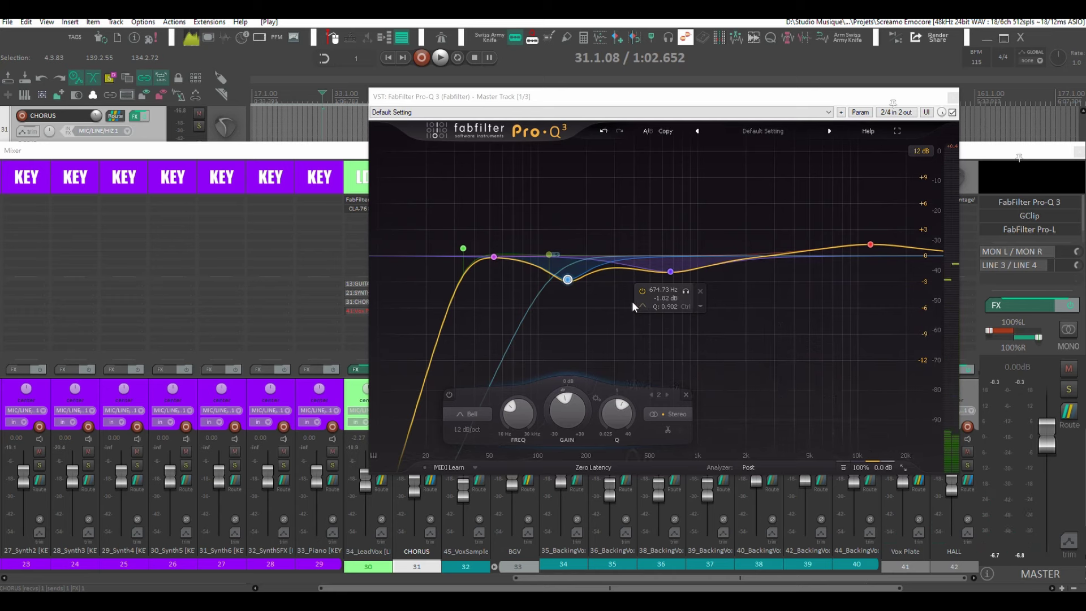
click(551, 254)
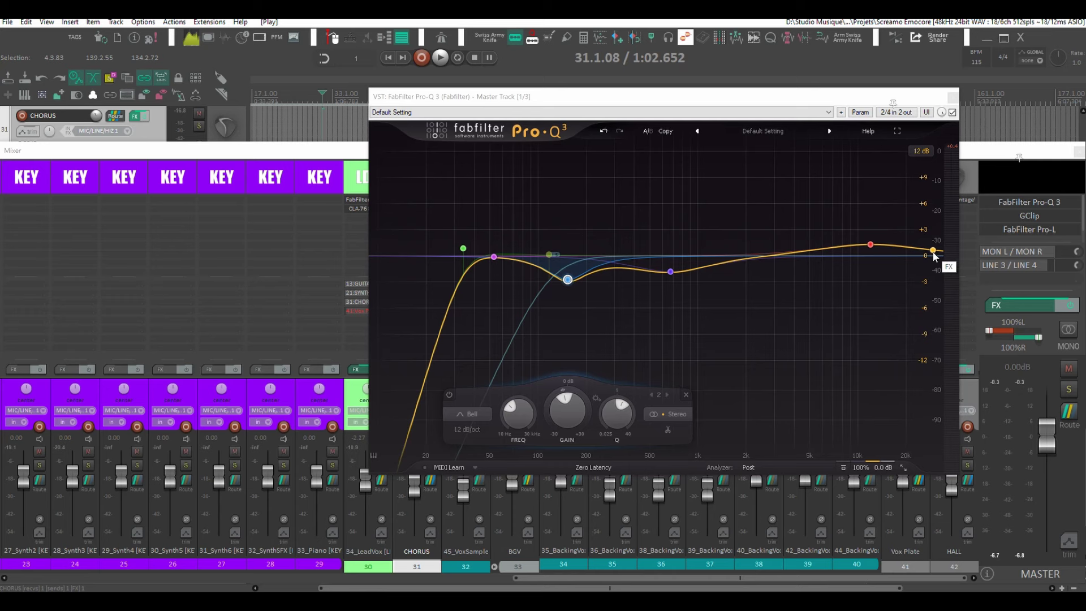
click(953, 96)
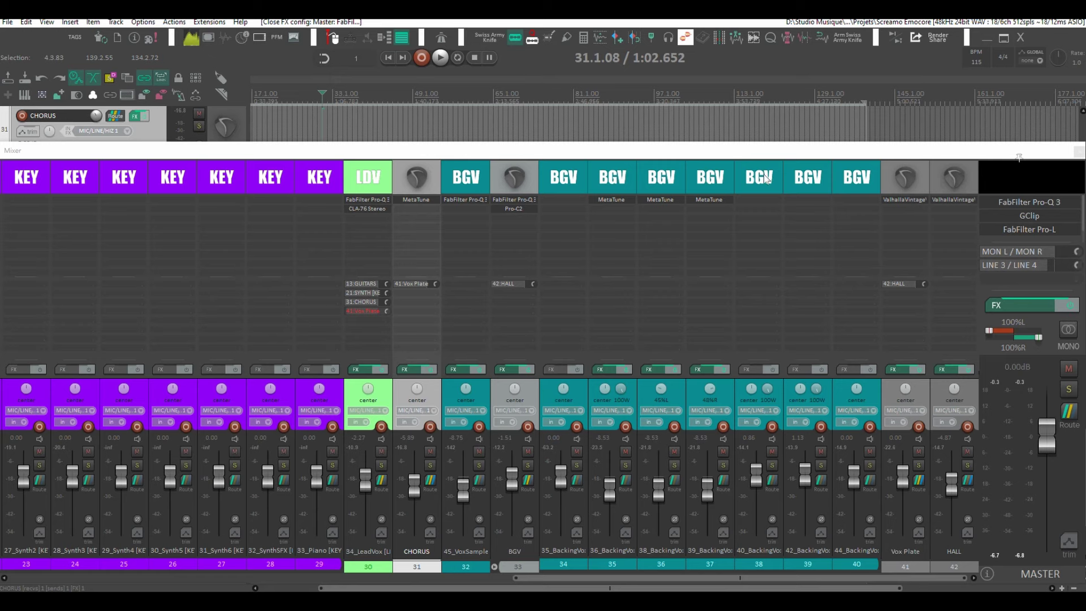
Mute every channel from 03_Snare through CHAMBER and solo the two kick tracks in the mixer
scroll(765, 179, up, 10)
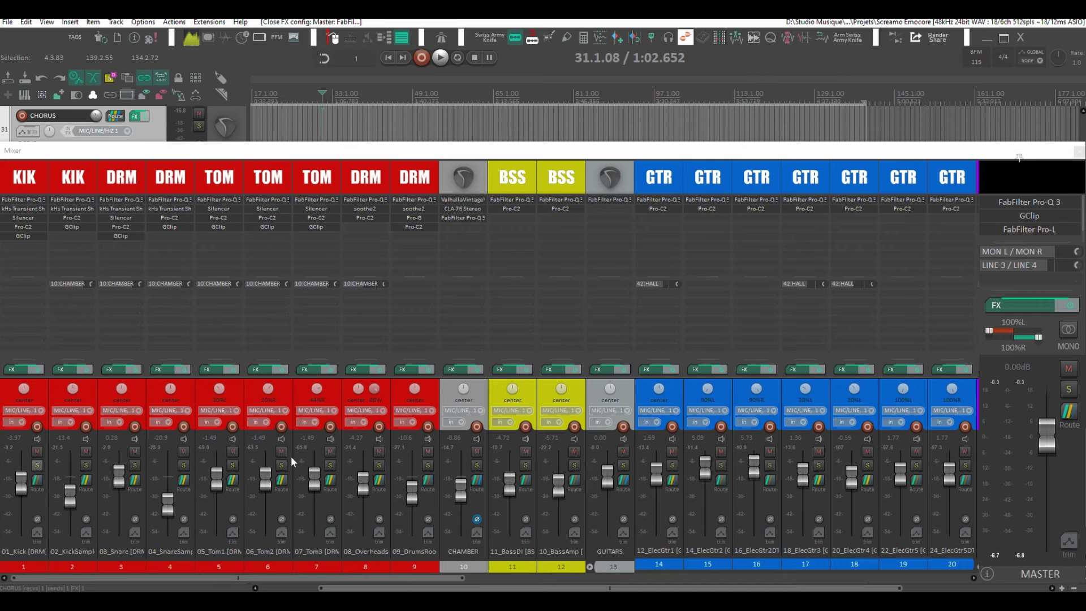
click(477, 452)
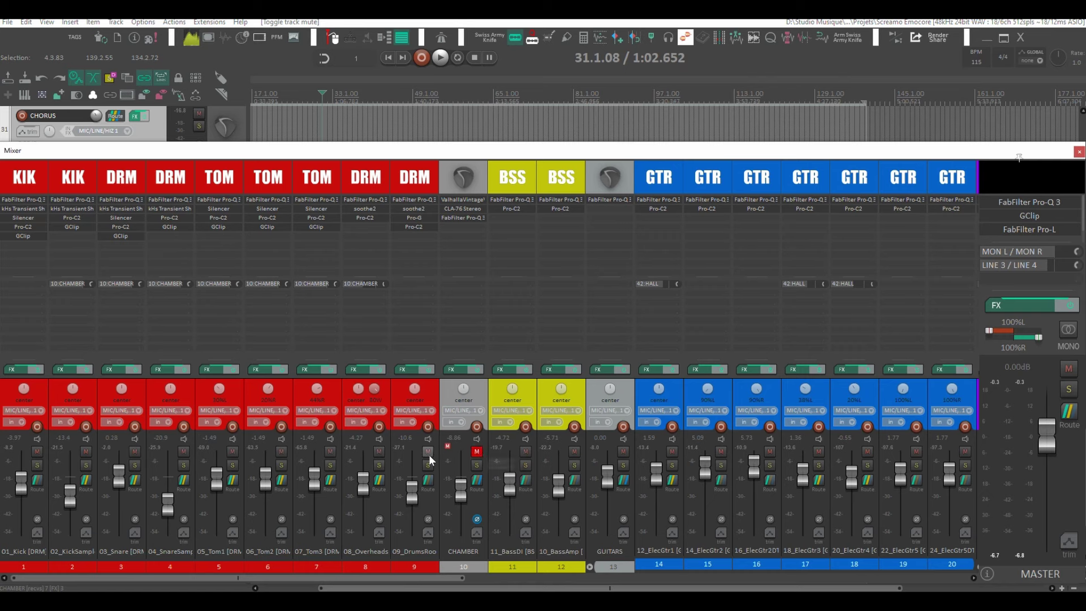
drag(428, 450, 331, 451)
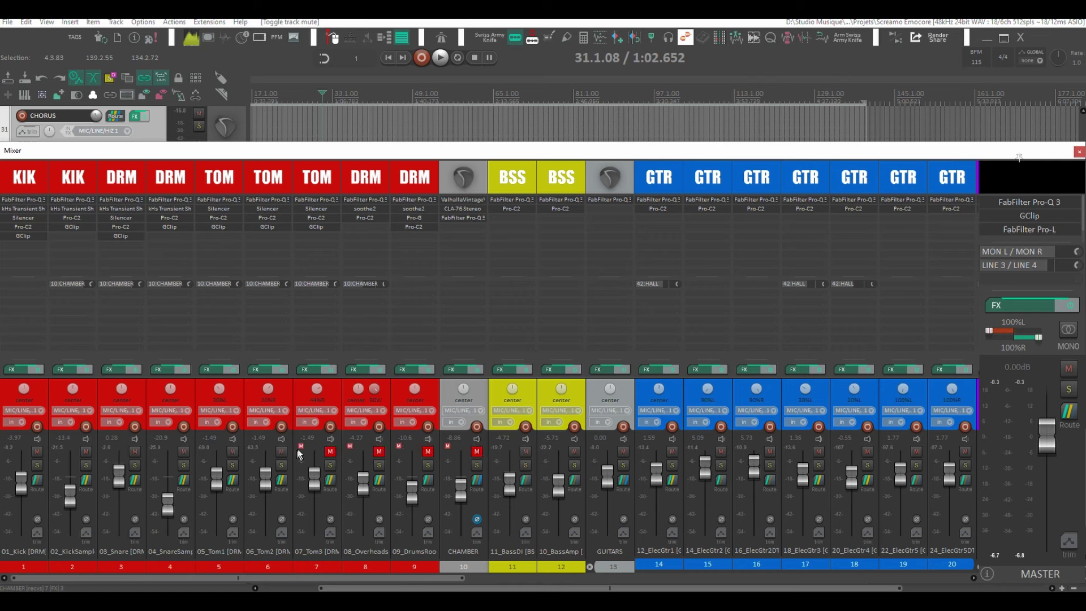
click(476, 451)
drag(281, 451, 86, 465)
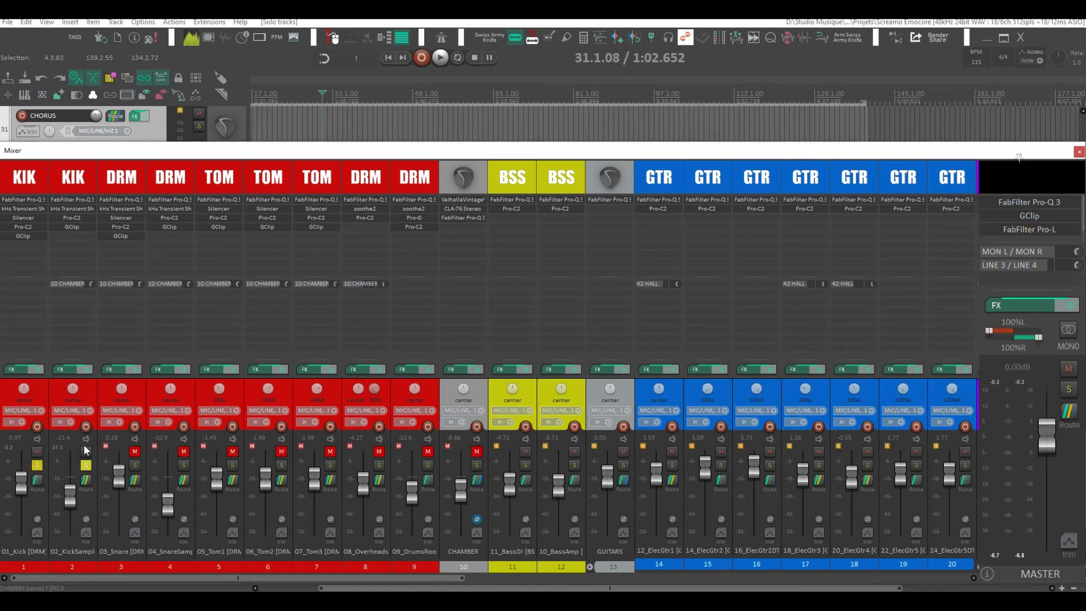
Bypass the effect chains of both kick tracks and audition the raw 01_Kick with 02_KickSample unsoloed
drag(87, 371, 40, 375)
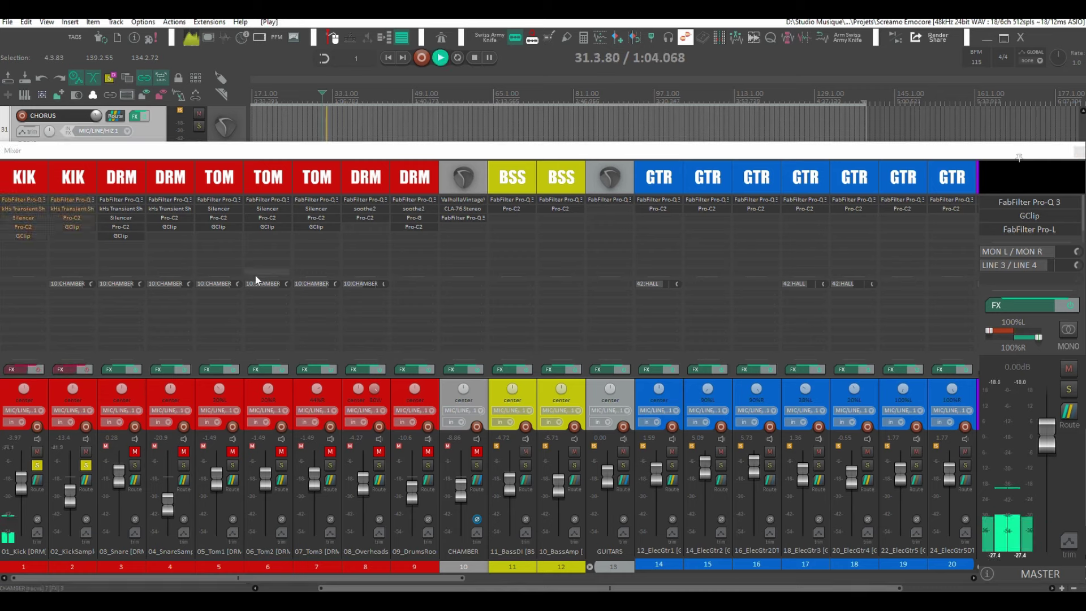
key(space)
click(94, 412)
click(86, 465)
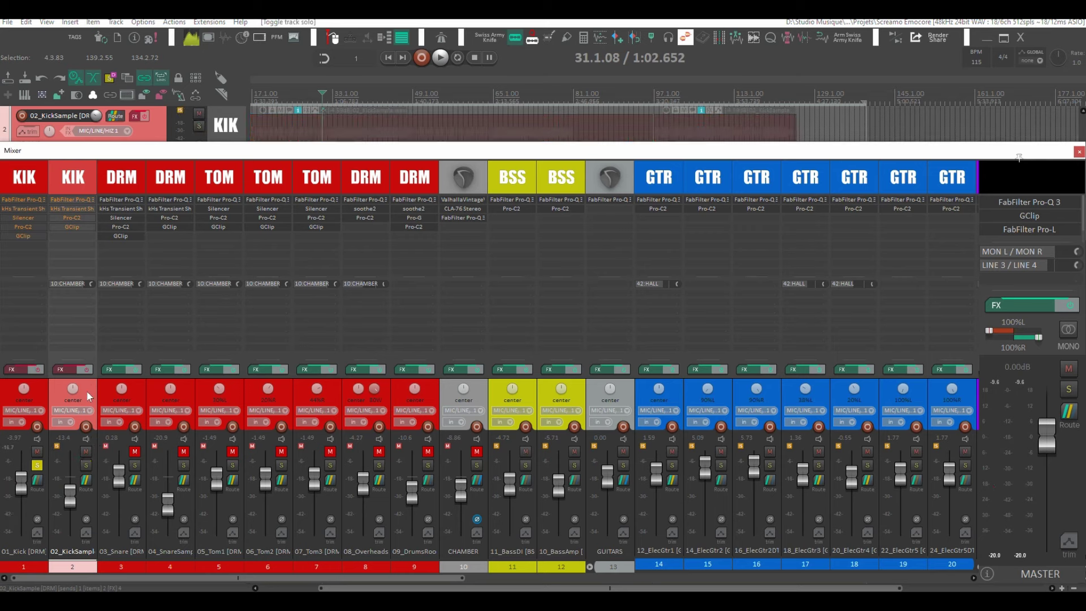
key(space)
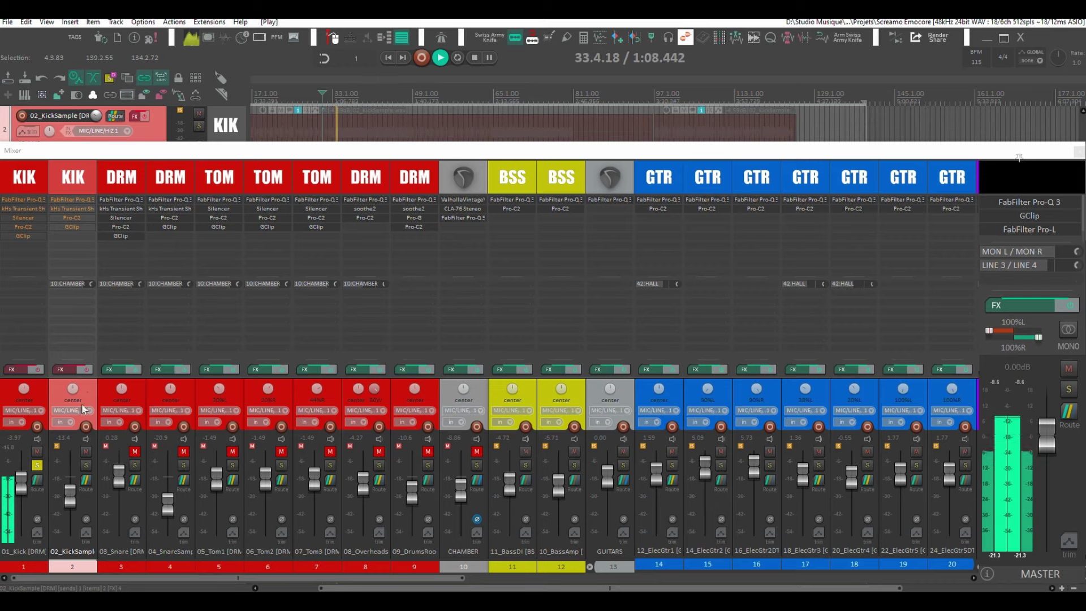
key(space)
Examine the enlarged 01_Kick and 02_KickSample waveforms in the arrangement and return to the mixer
scroll(315, 215, up, 2)
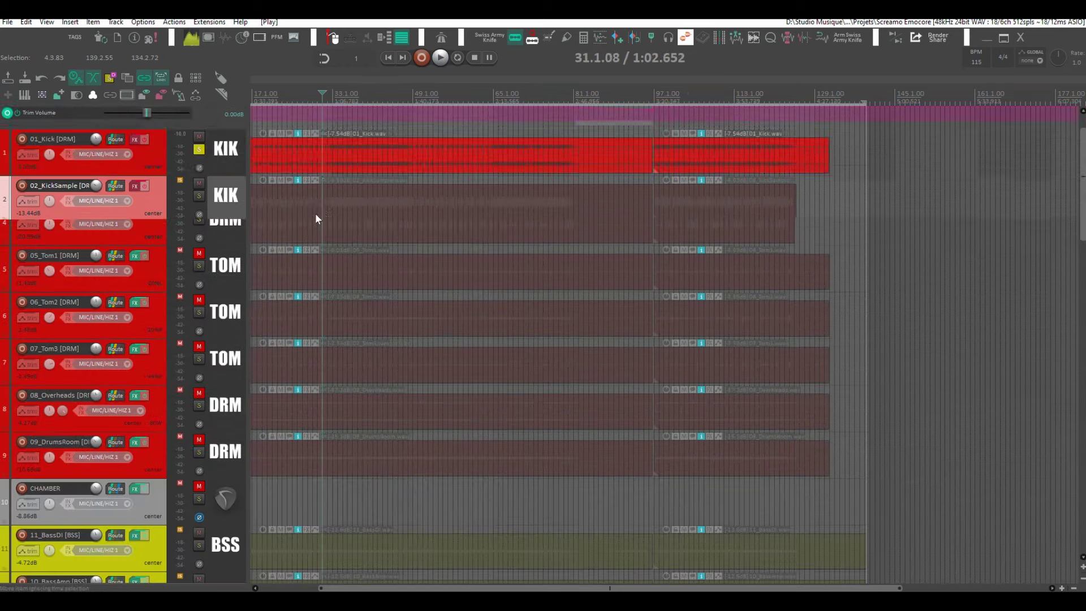
scroll(320, 209, up, 4)
scroll(321, 209, up, 6)
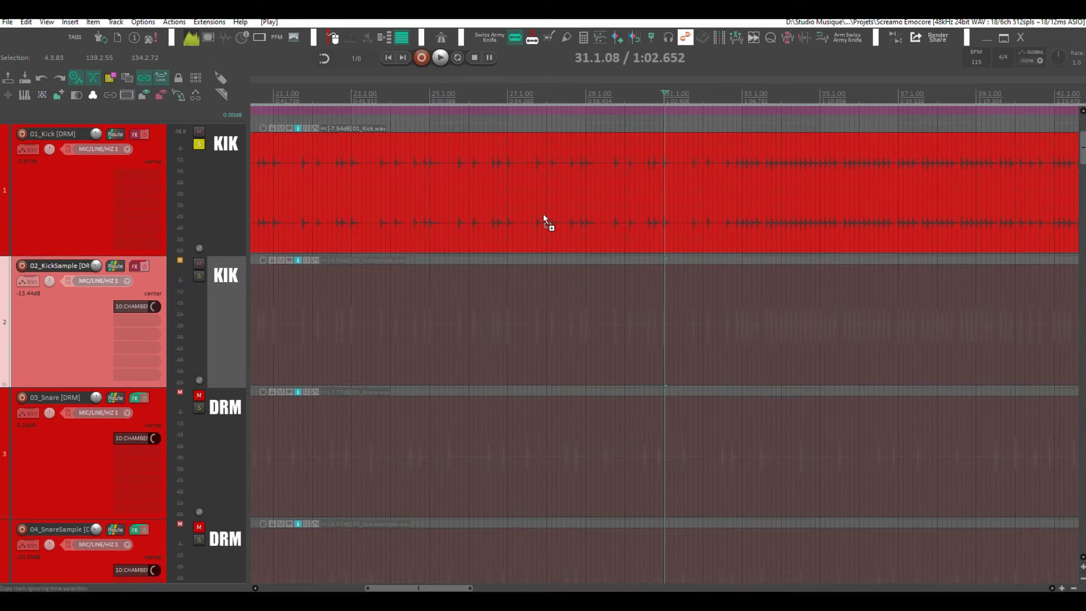
scroll(801, 203, down, 2)
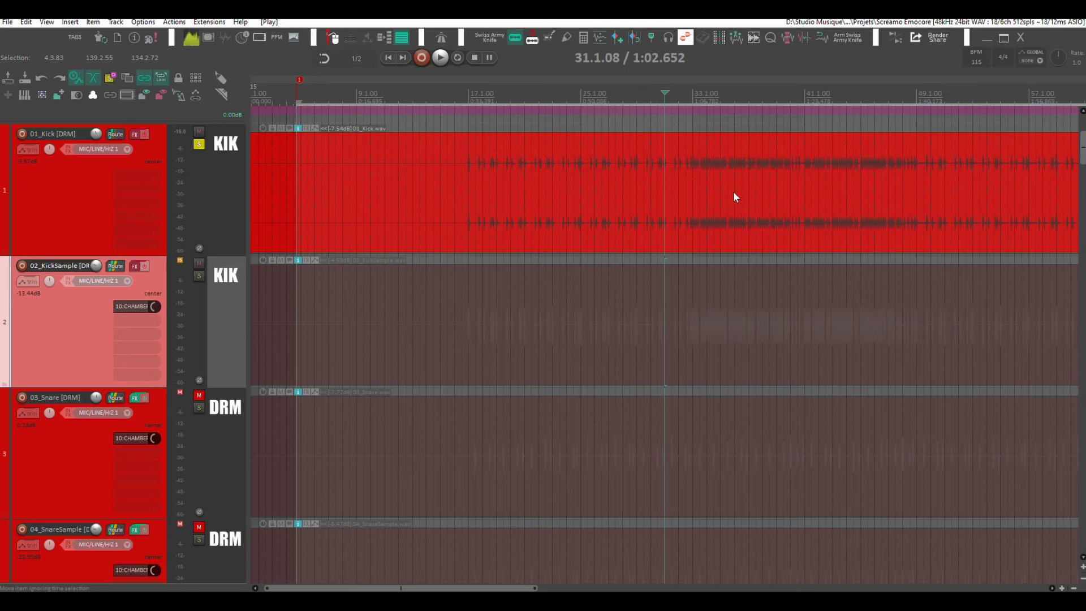
key(ctrl+m)
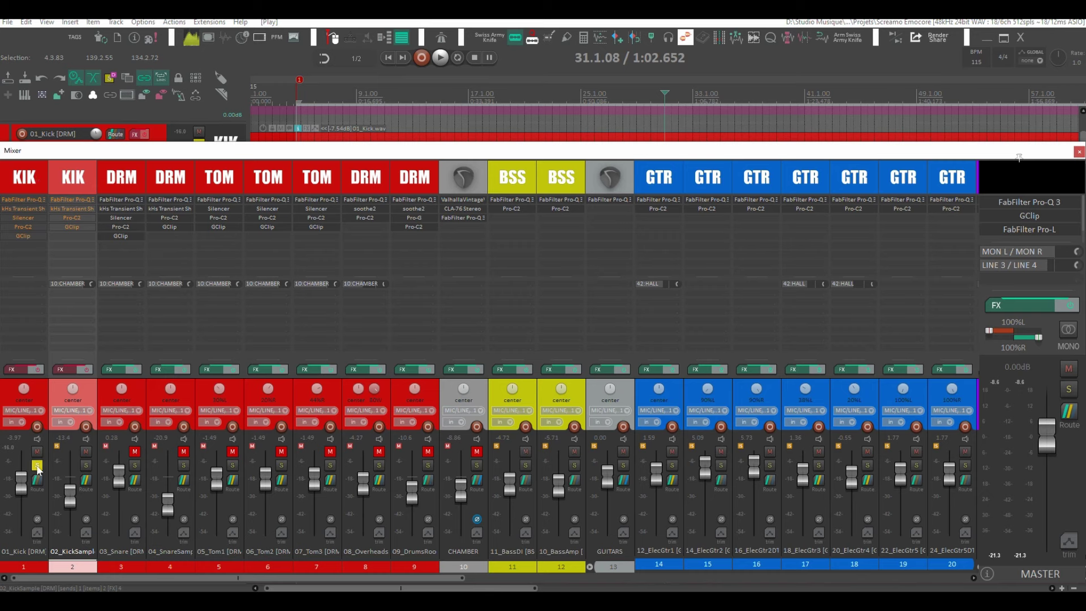
Audition the raw 01_Kick briefly, and switch the solo to 02_KickSample to hear it alone
key(space)
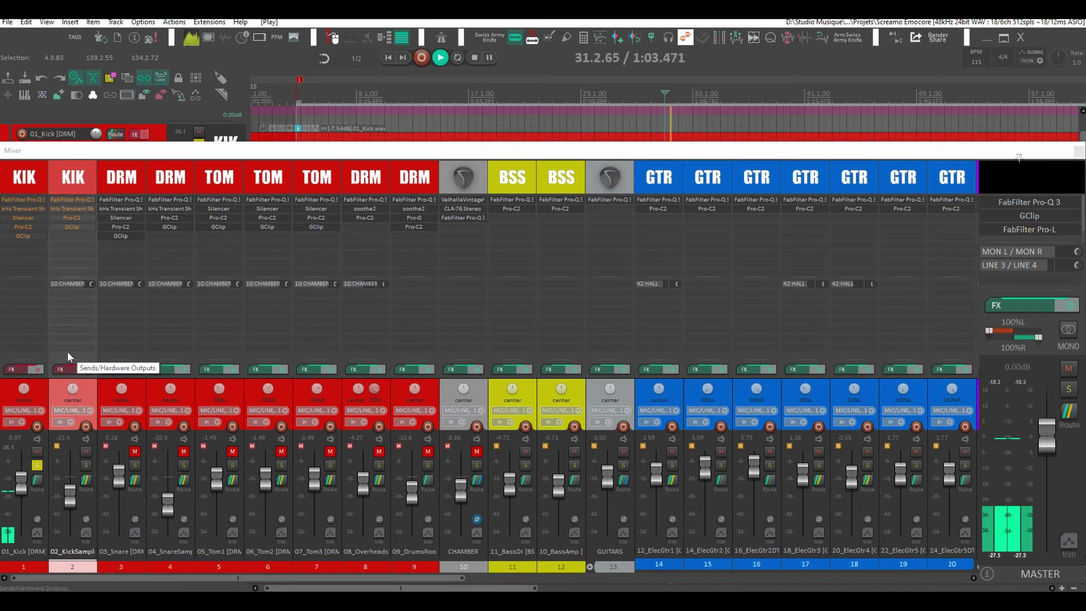
key(space)
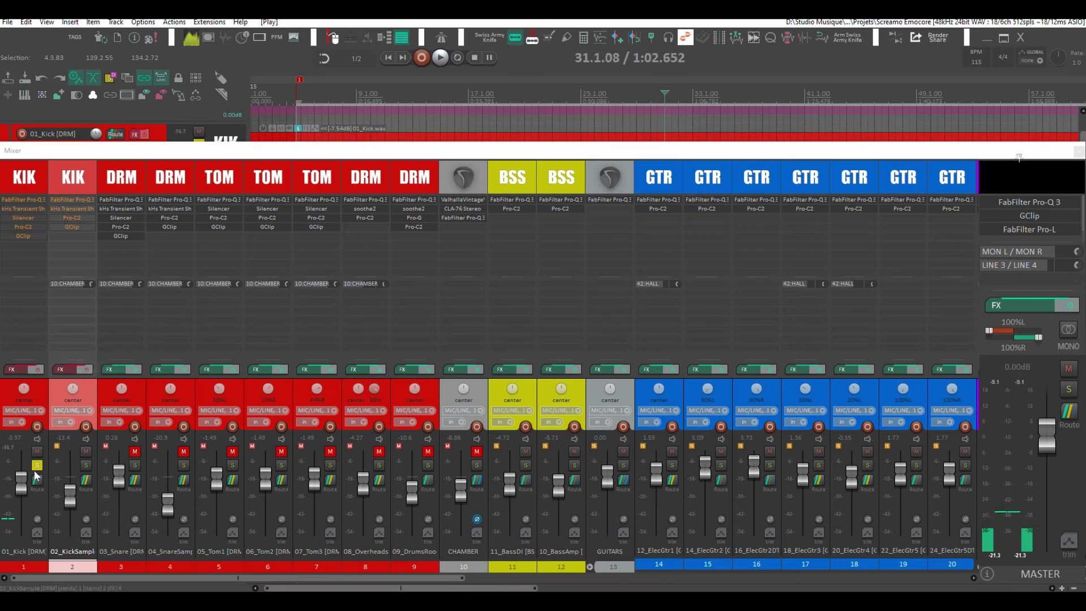
click(37, 465)
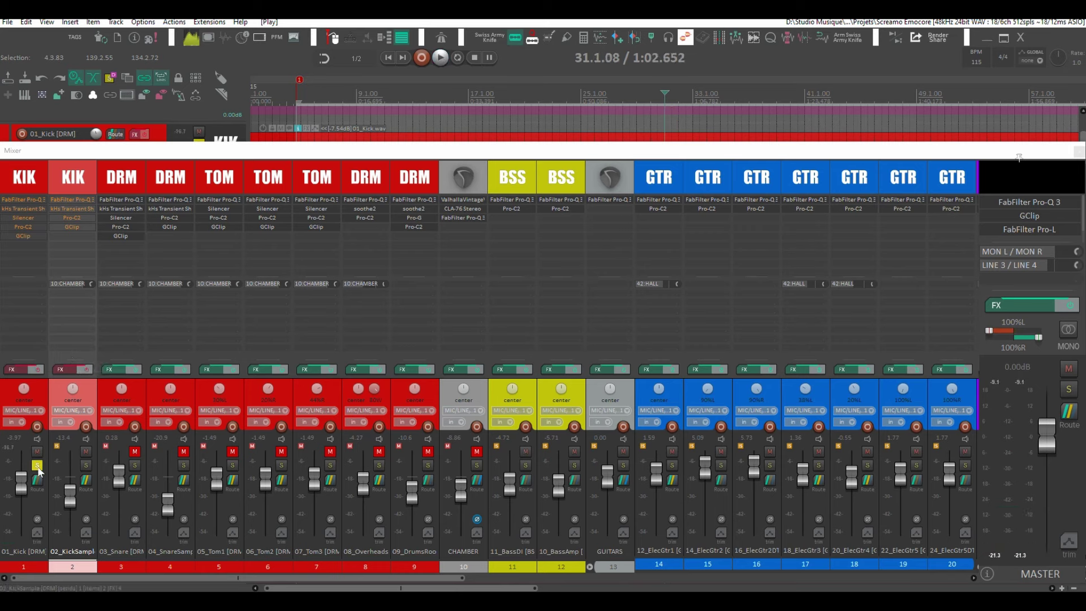
click(86, 464)
key(space)
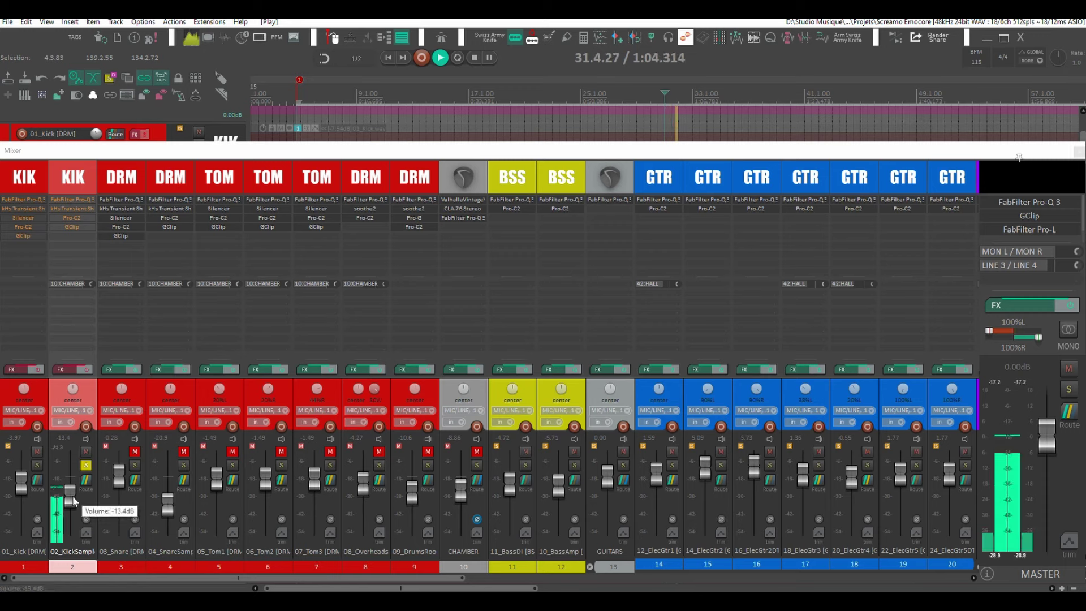
Audition 02_KickSample with its volume raised to +9.66 dB, undo the volume change and stop playback
drag(72, 499, 63, 464)
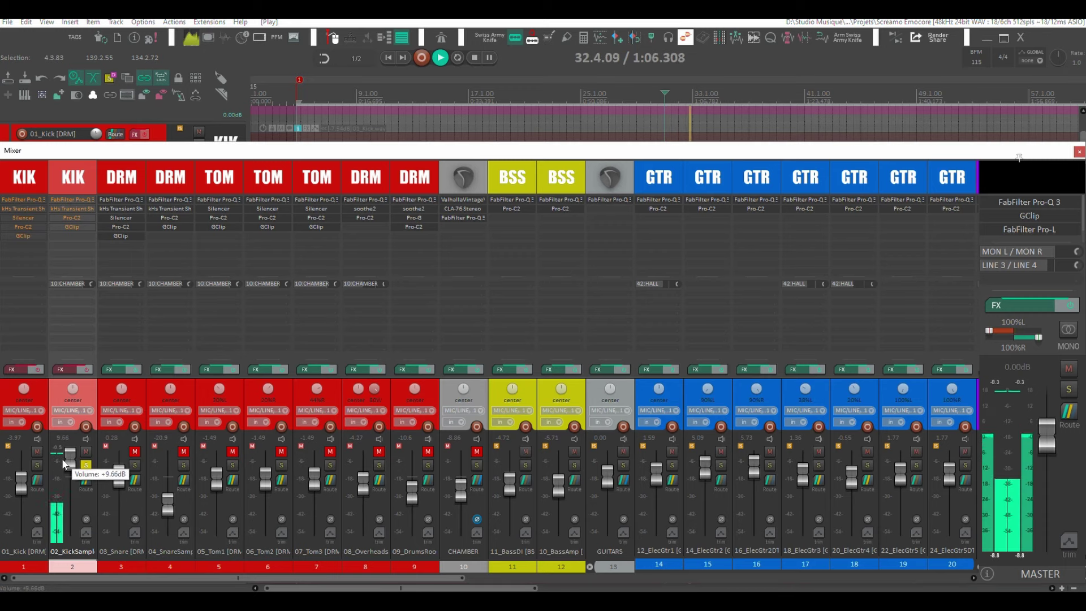
key(ctrl+z)
key(space)
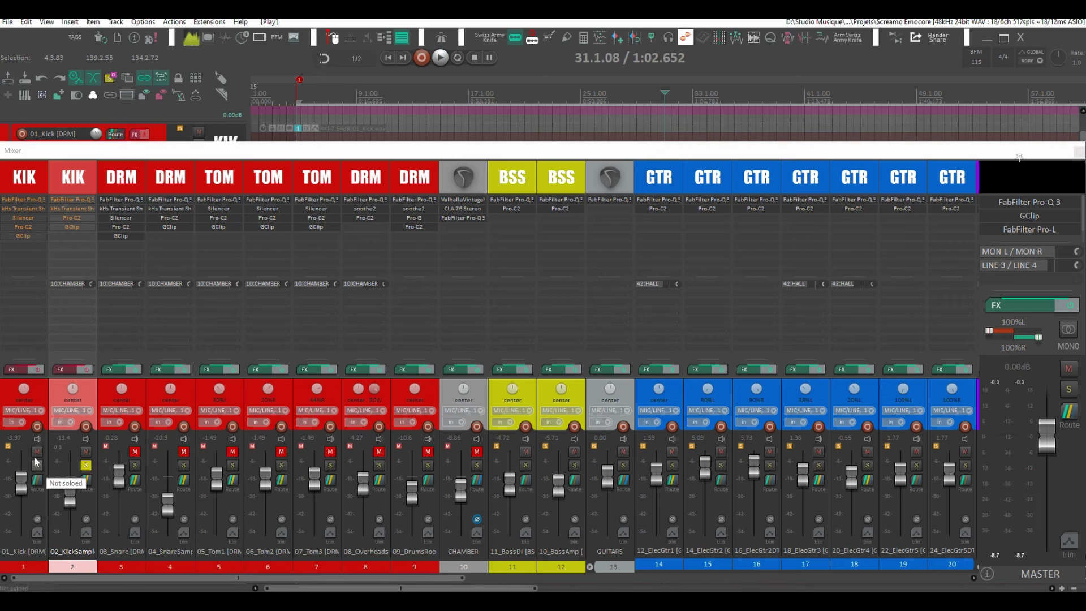
Solo only 01_Kick and re-enable its effect chain, with every plug-in after FabFilter Pro-Q 3 bypassed individually
click(36, 465)
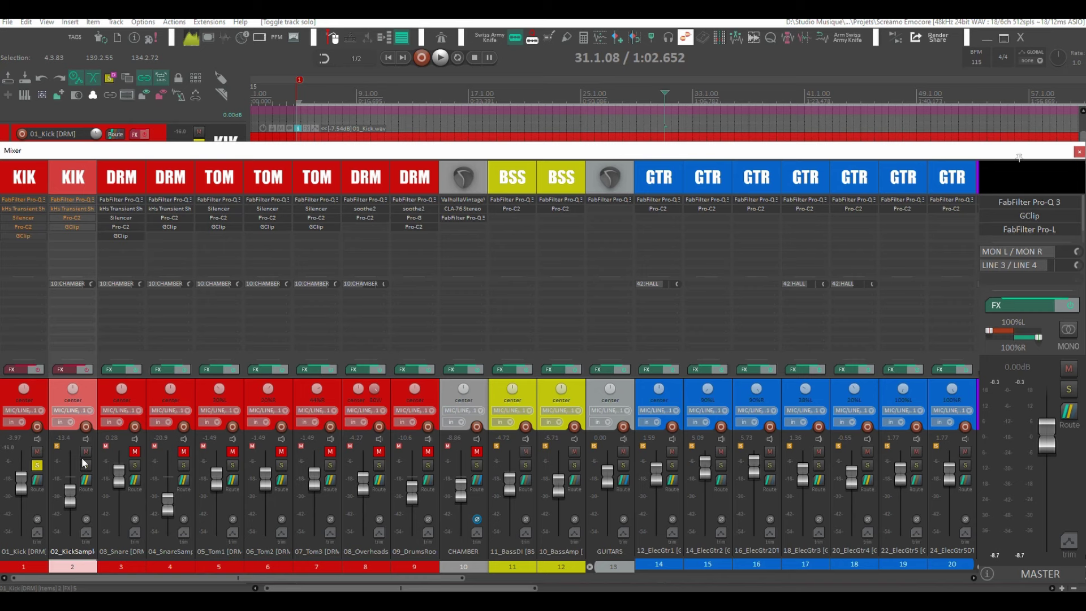
click(37, 370)
shift+click(22, 236)
shift+click(21, 227)
shift+click(18, 218)
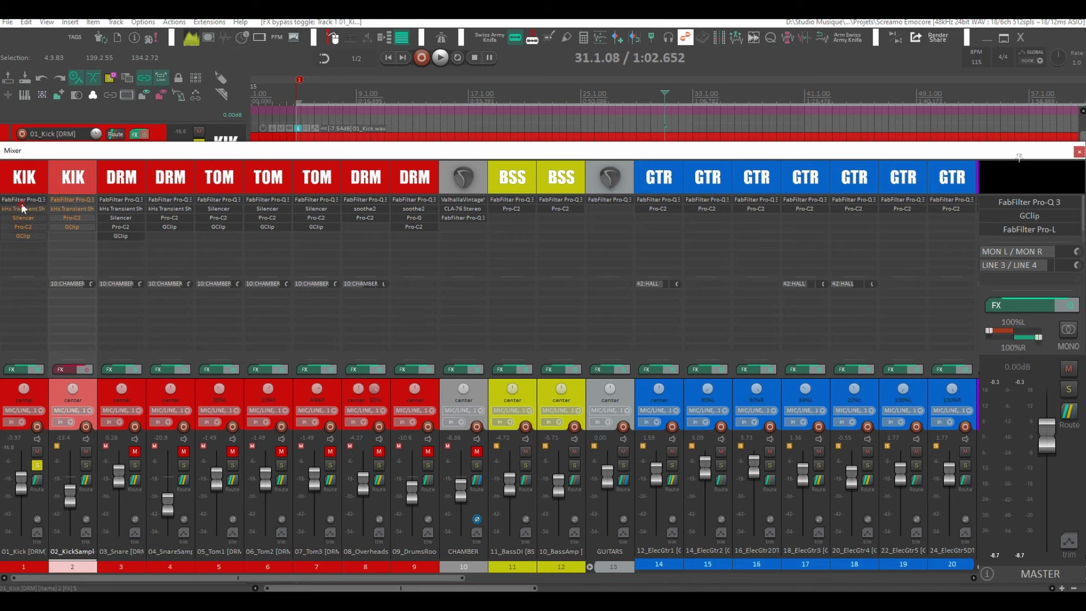
Open the FabFilter Pro-Q 3 on 01_Kick and compare the soloed kick with the EQ bypassed and enabled
click(22, 202)
key(space)
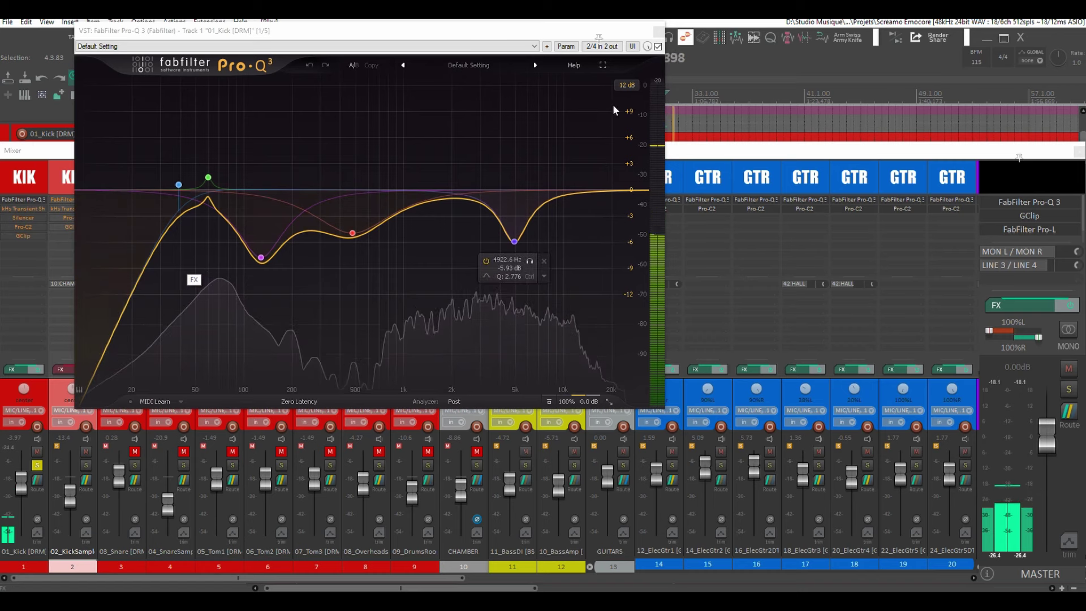
click(658, 46)
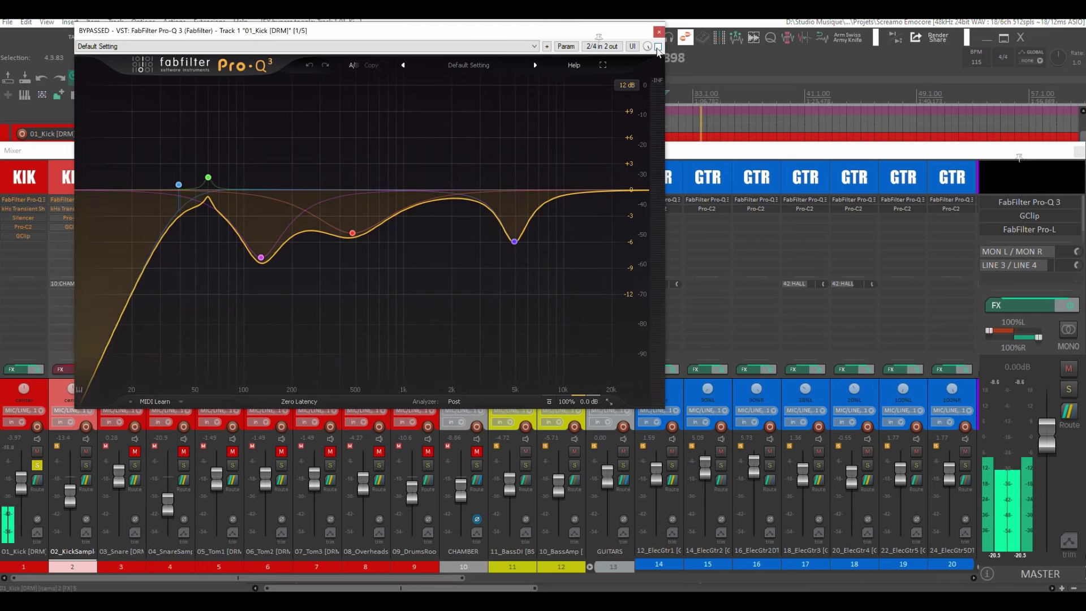
click(657, 46)
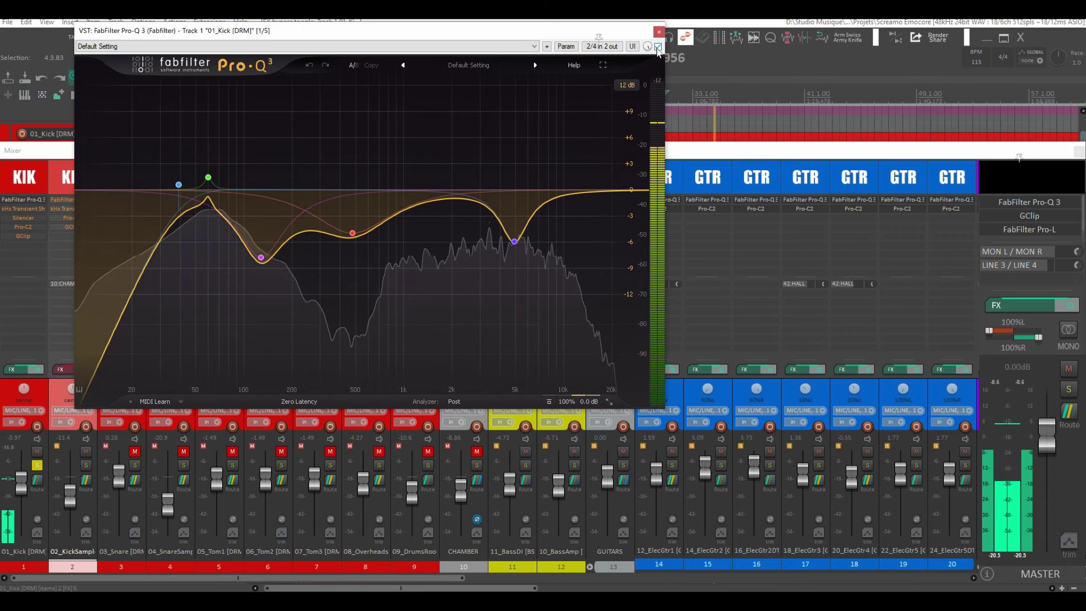
Inspect the FabFilter Pro-Q 3 bands on 01_Kick and audition the 4922.6 Hz cut on its own during playback
mouse_move(232, 182)
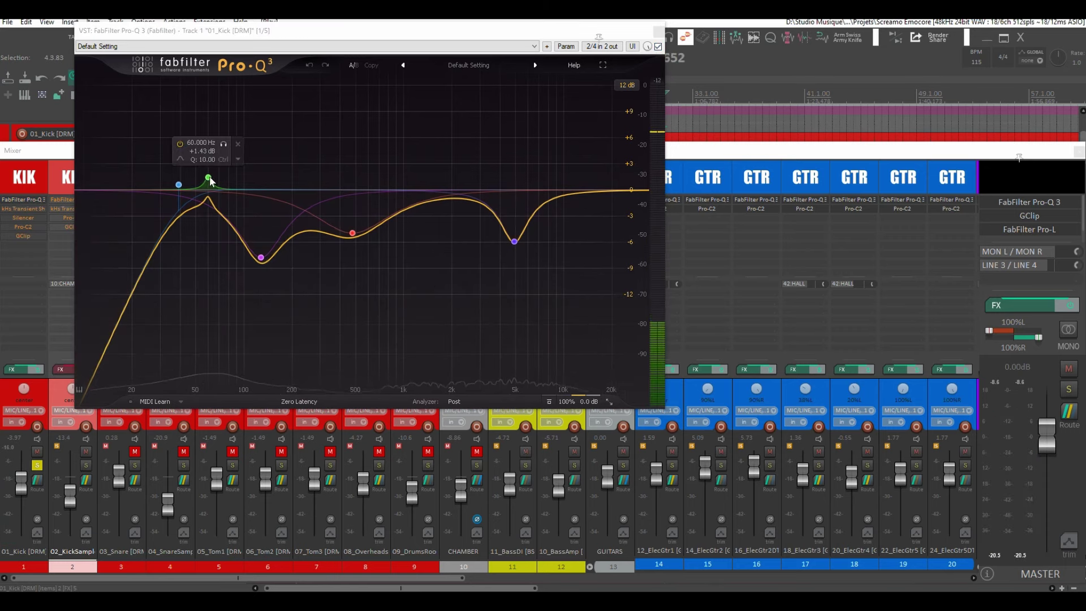
click(210, 178)
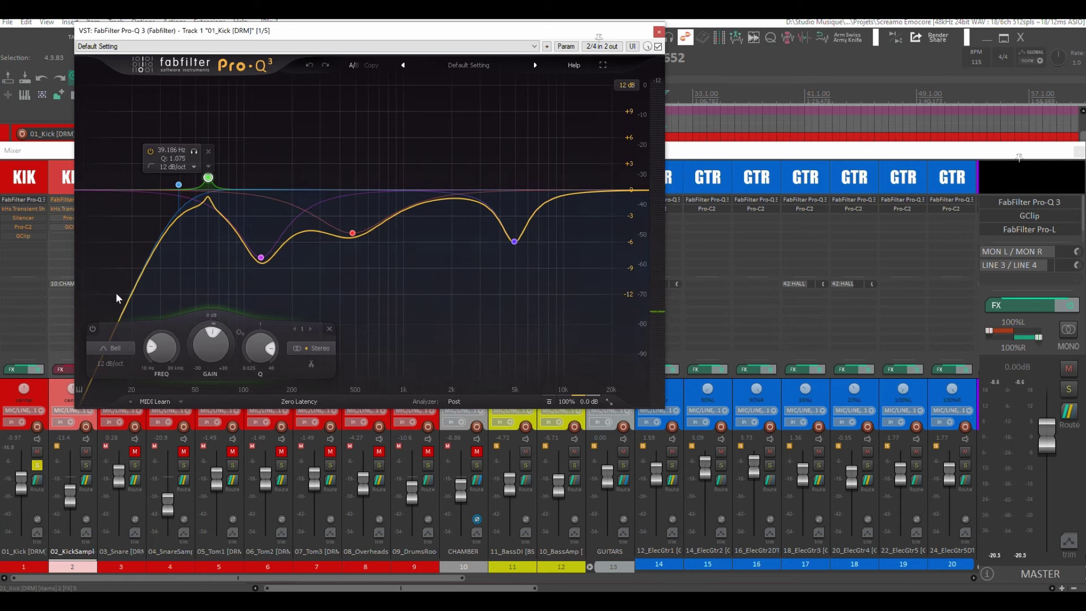
mouse_move(260, 262)
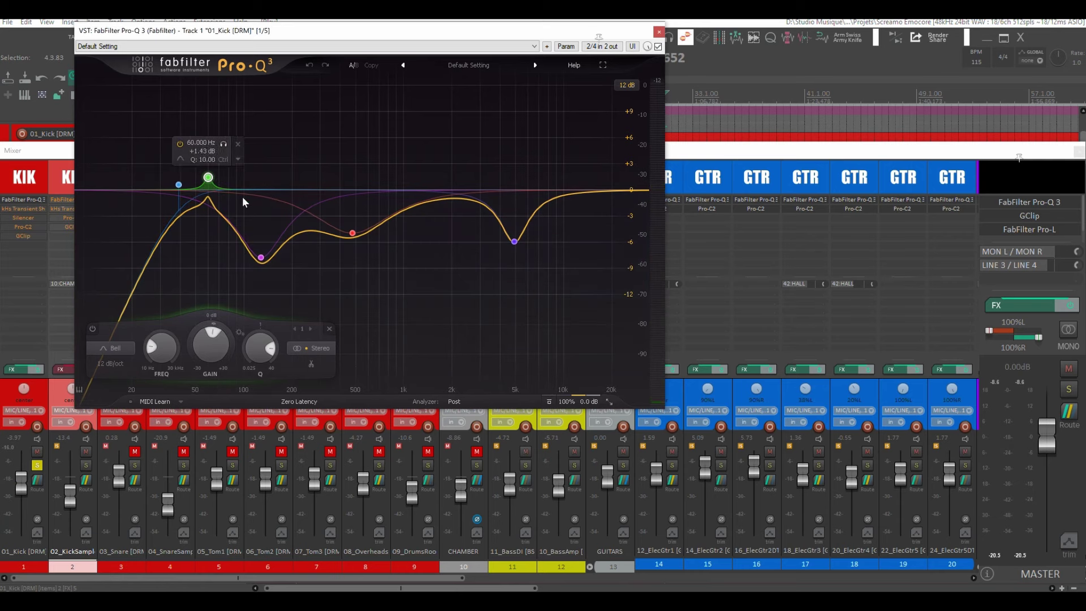
mouse_move(208, 175)
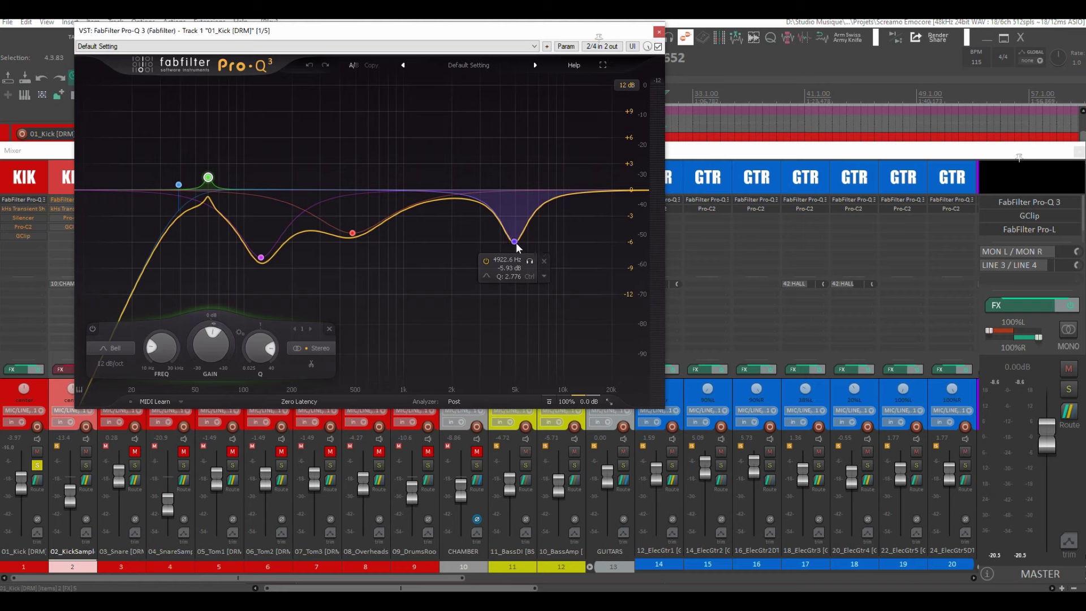
click(530, 261)
key(space)
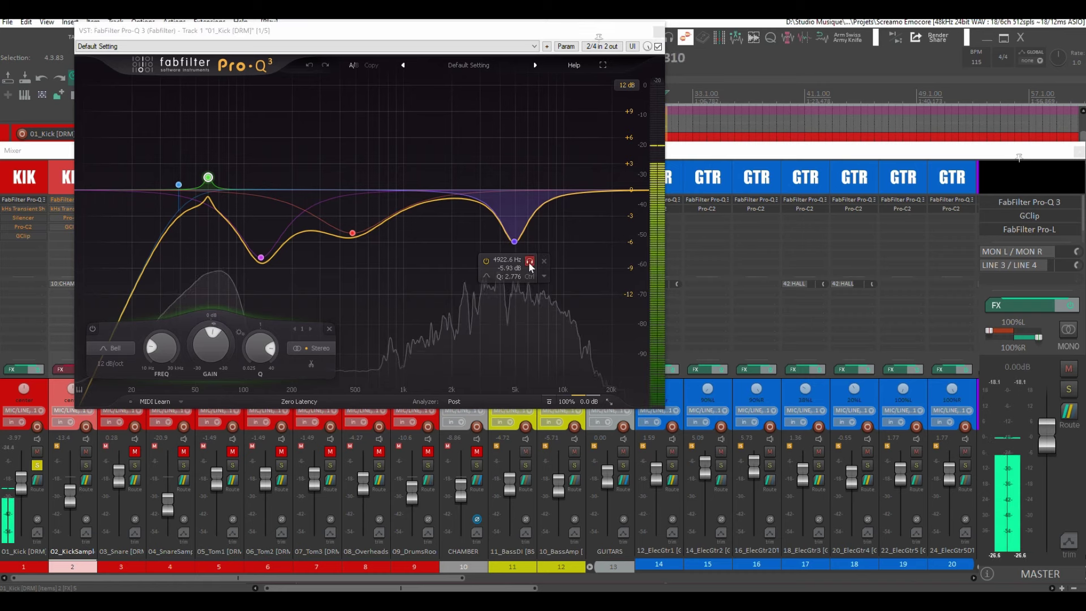
click(530, 261)
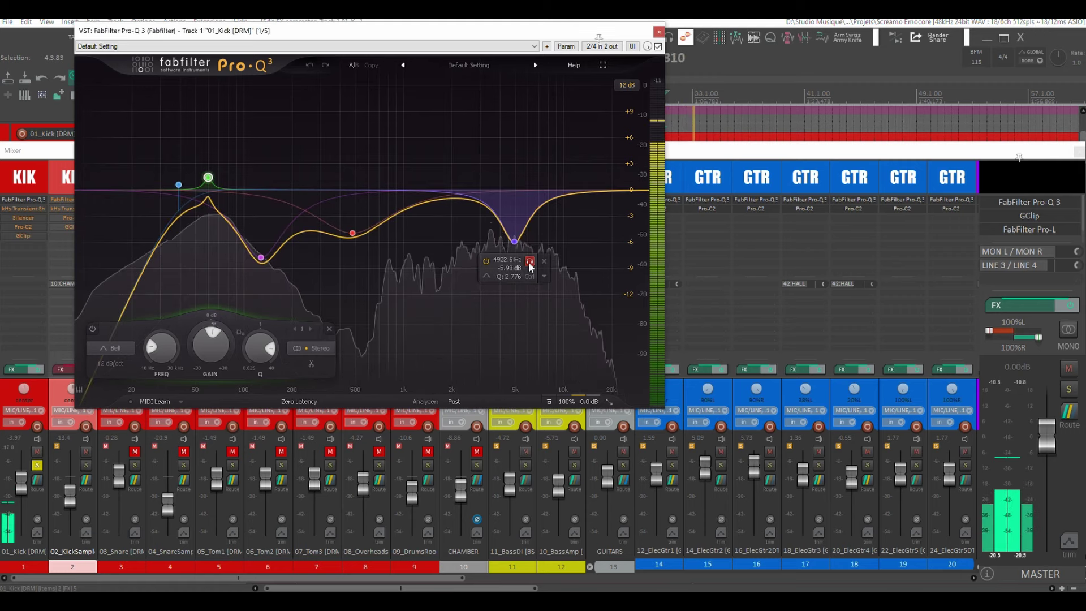
Compare the soloed kick with the 4922.6 Hz band disabled and enabled, then stop playback and close the EQ
click(485, 261)
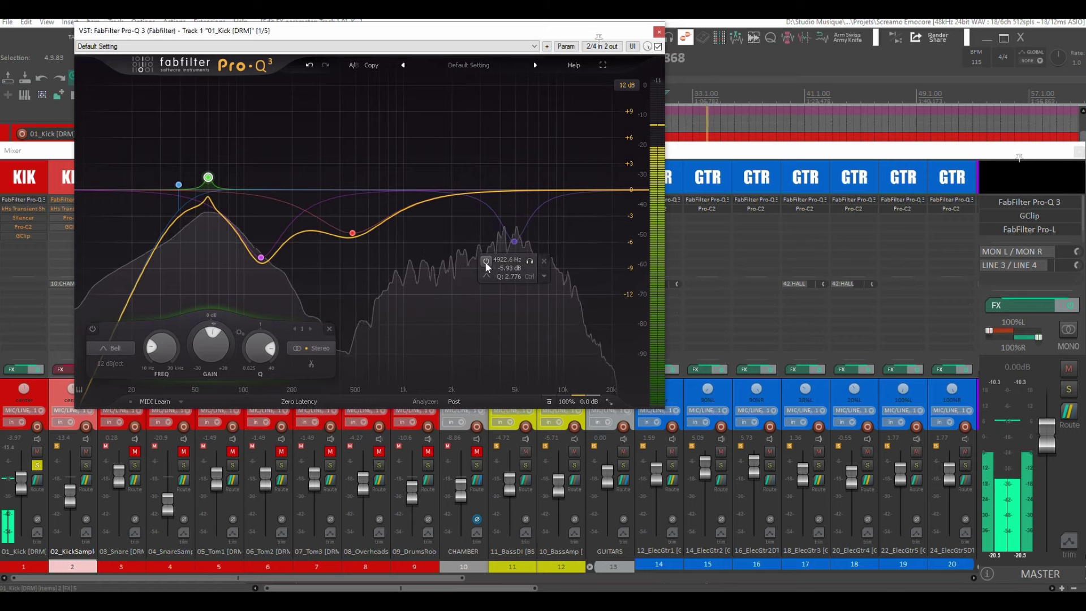
click(485, 261)
click(485, 261)
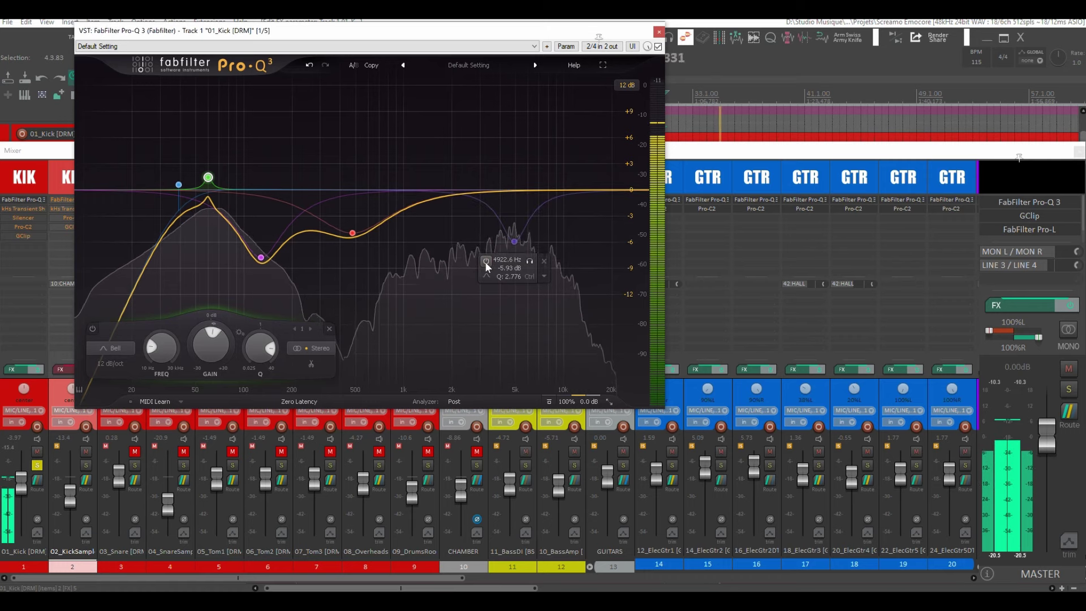
click(485, 261)
key(space)
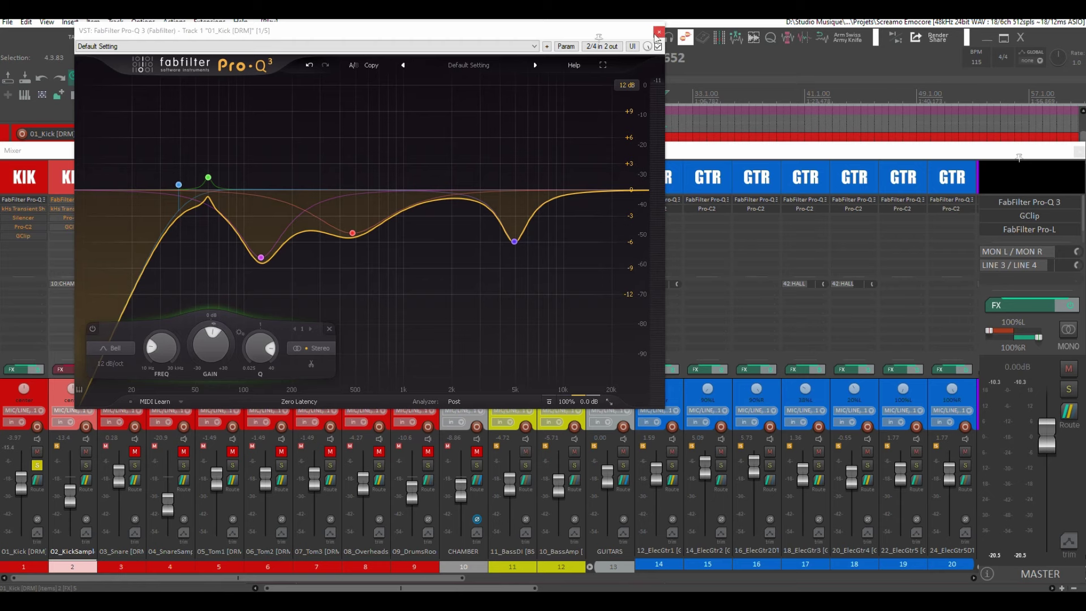
click(657, 32)
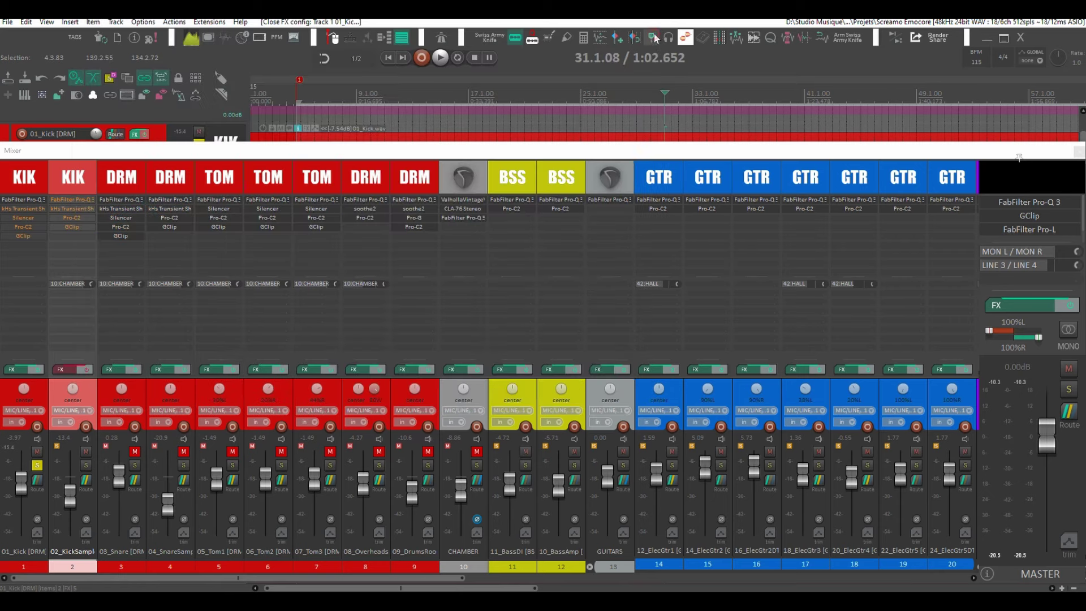
Re-enable kHs Transient Shaper on 01_Kick and compare the kick with it bypassed and active, then close it and stop playback
shift+click(16, 211)
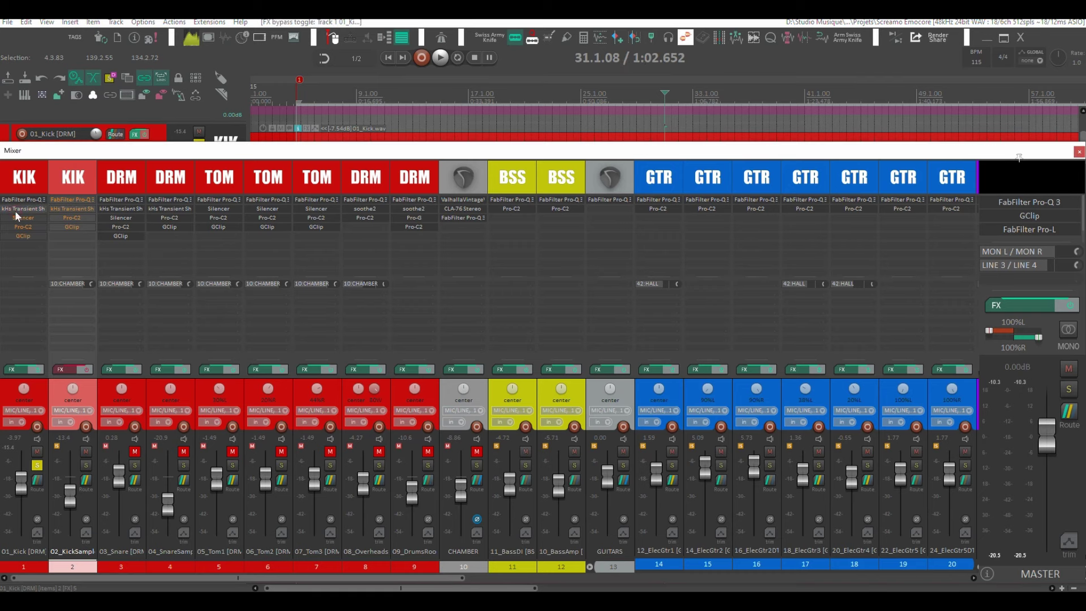
click(16, 211)
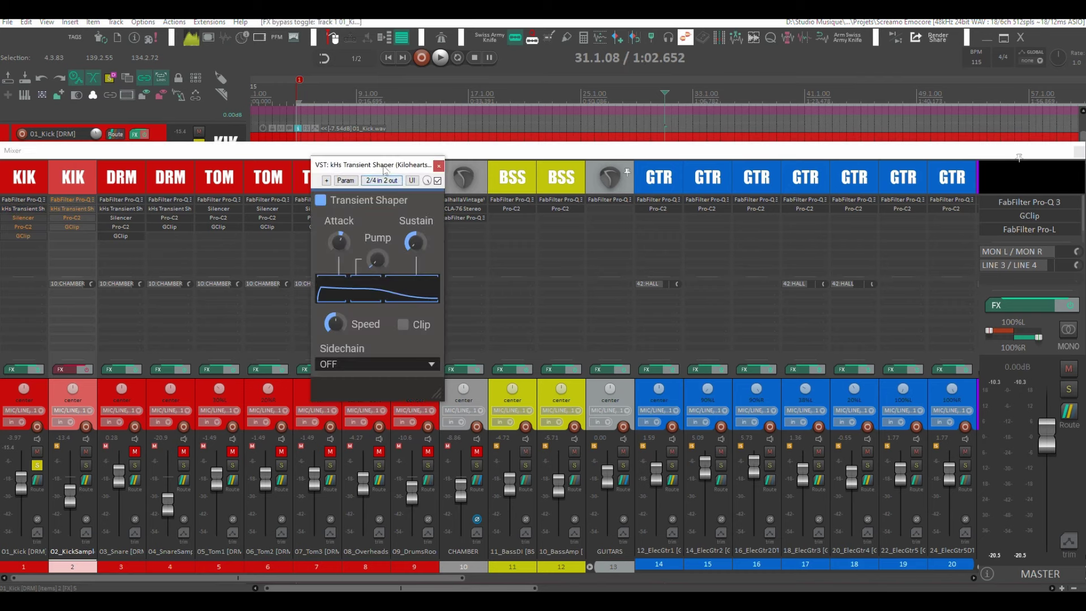
drag(384, 161, 551, 164)
key(space)
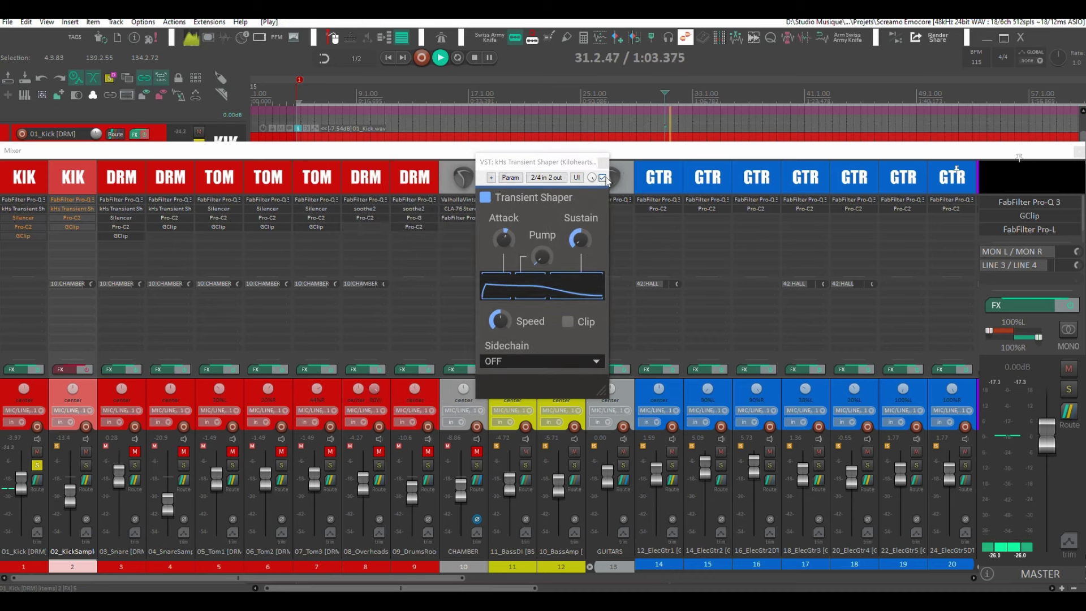
click(602, 176)
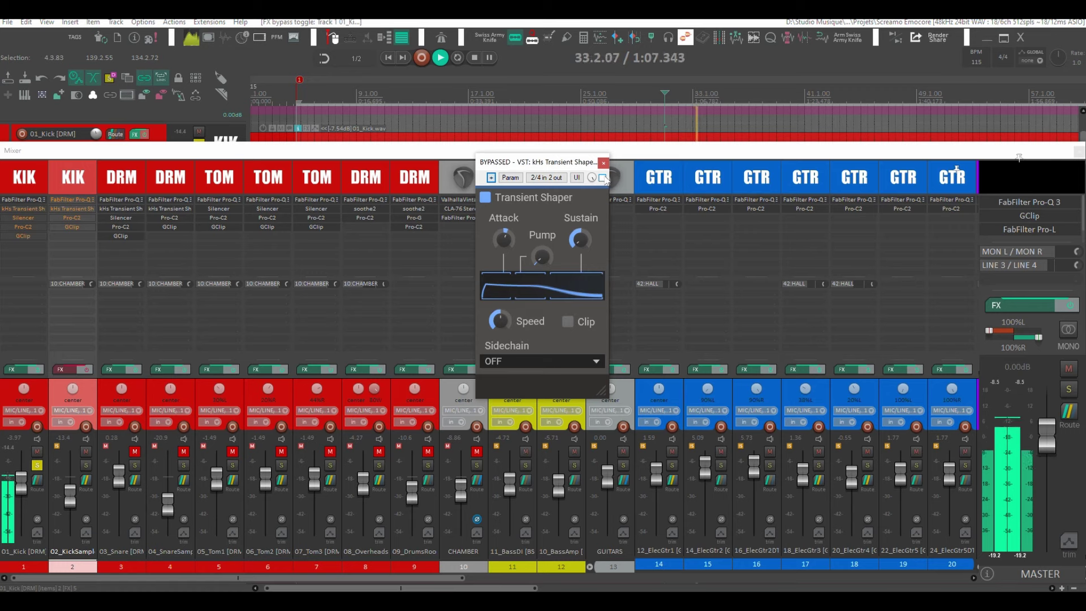
click(603, 177)
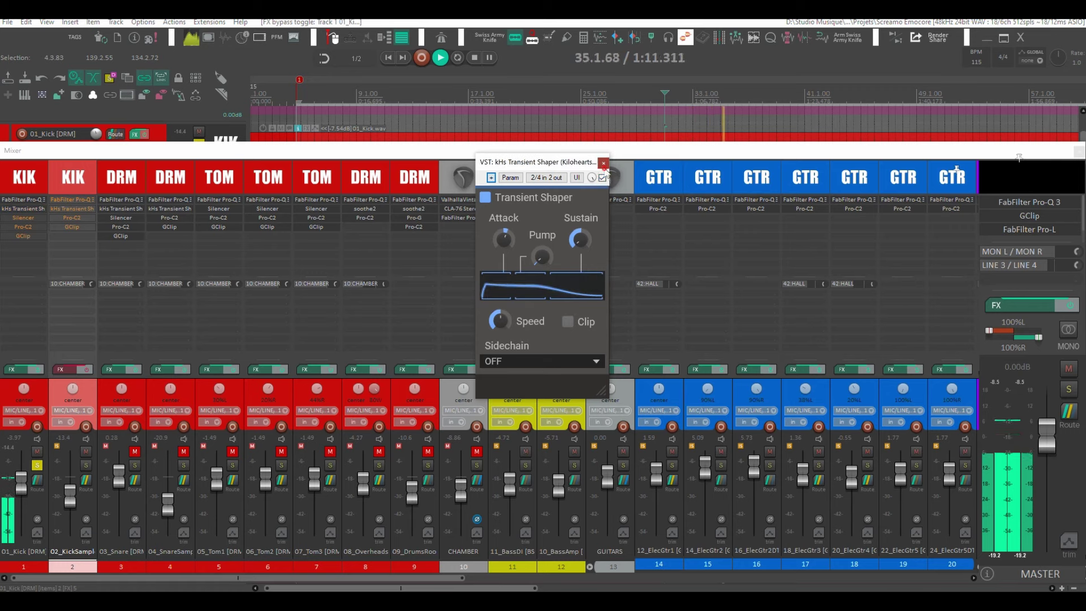
click(603, 162)
key(space)
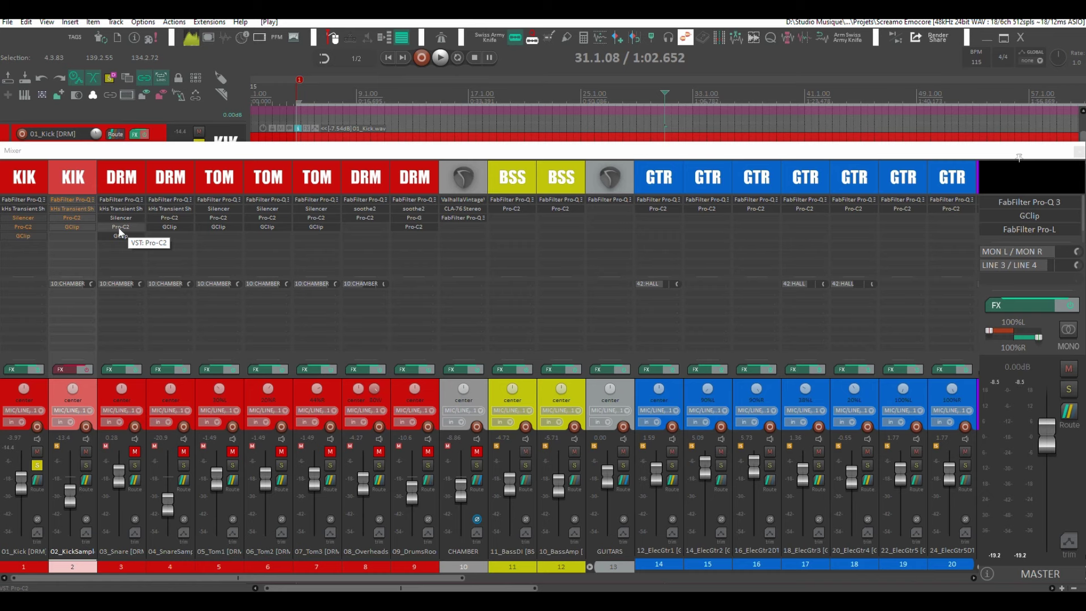
Re-enable Silencer on 01_Kick, compare the kick with it bypassed and active during playback, and close it
click(24, 219)
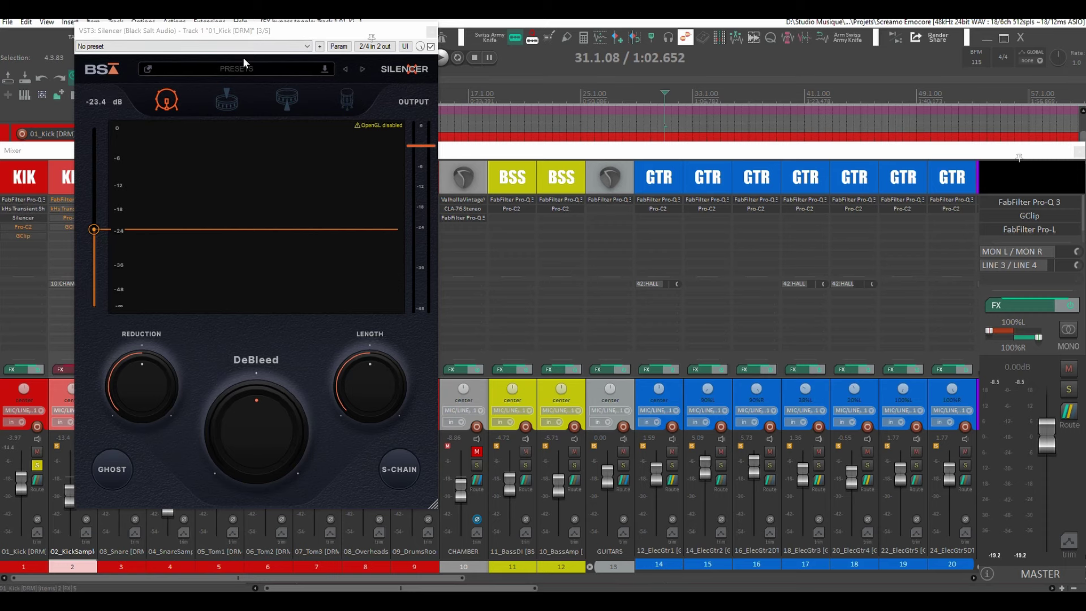
drag(298, 31, 551, 57)
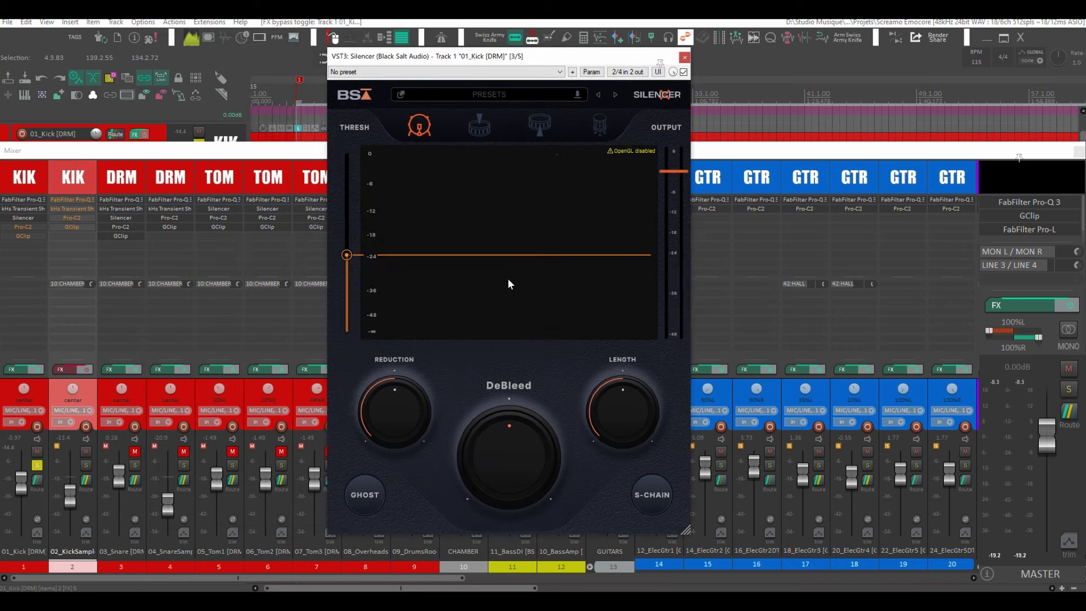
key(space)
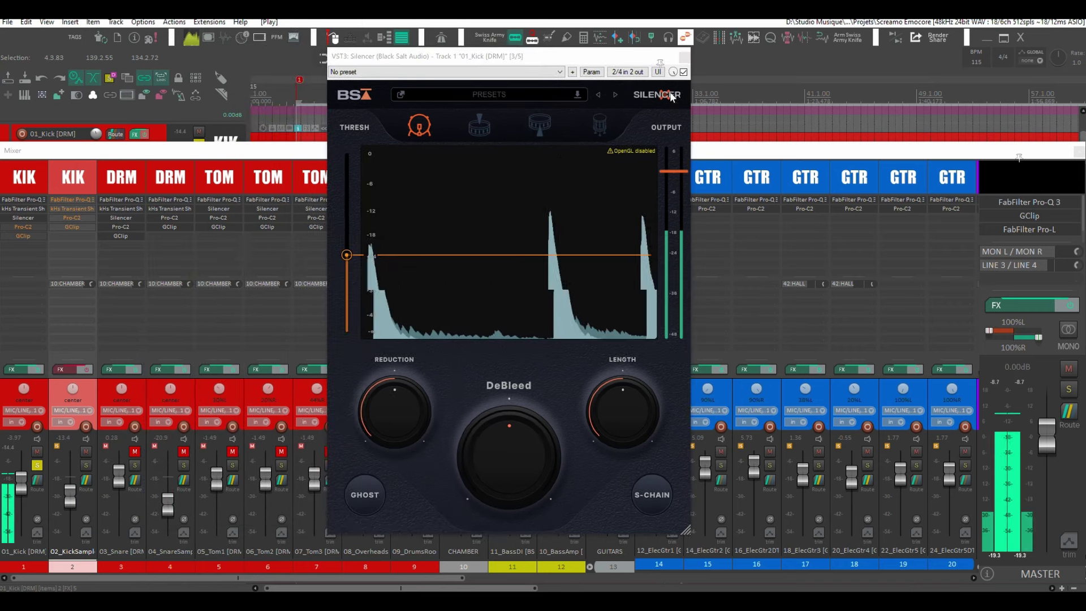
click(683, 72)
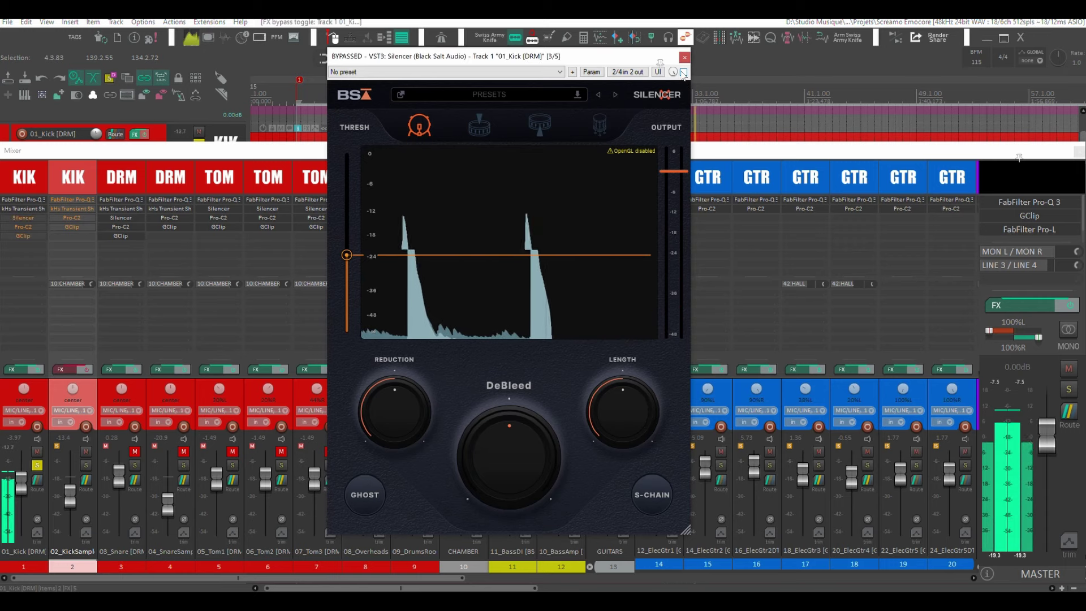
click(683, 71)
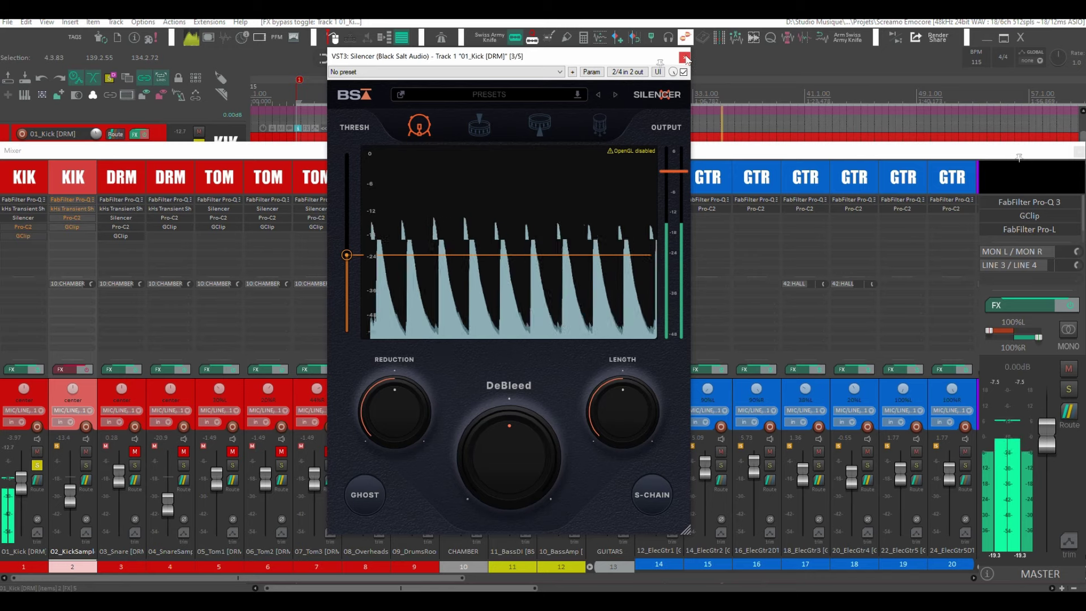
click(685, 58)
Re-enable Pro-C2 on 01_Kick, review its compression settings while auditioning the kick, and close it
shift+click(21, 227)
click(18, 228)
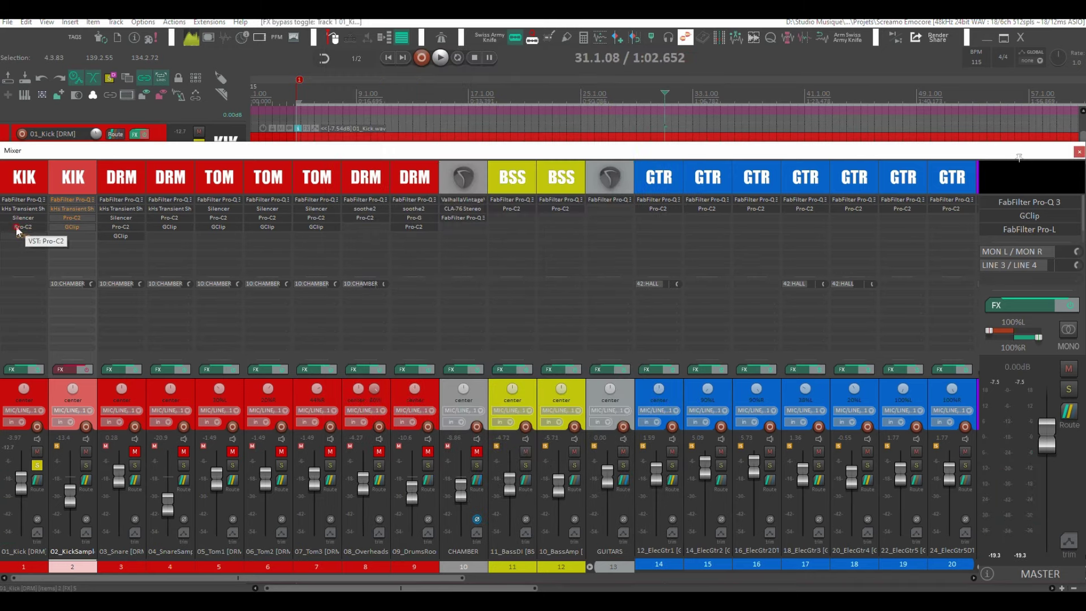
drag(791, 31, 620, 50)
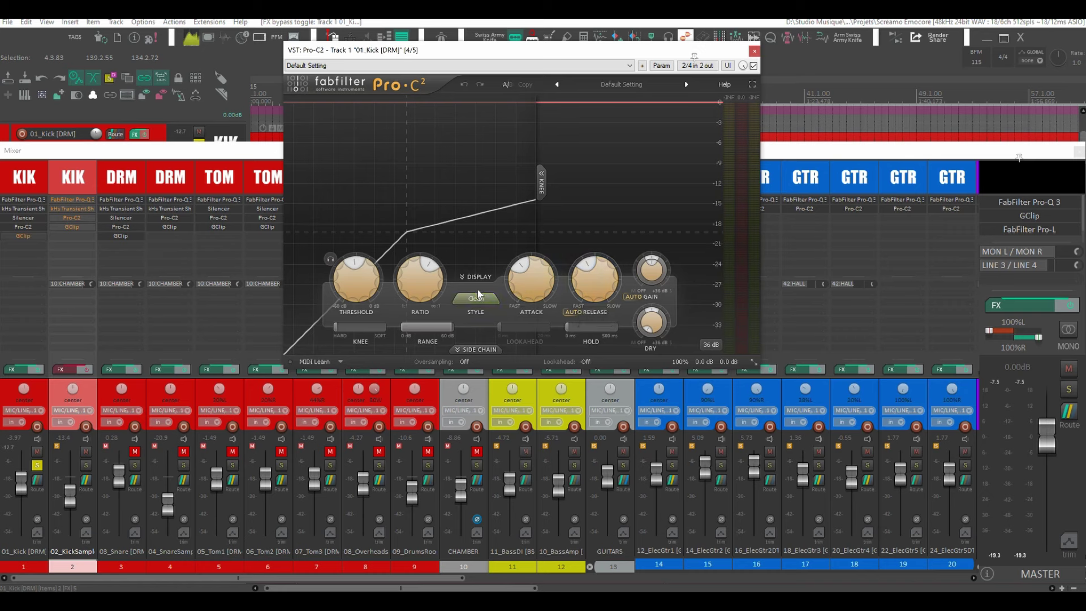
mouse_move(360, 327)
key(space)
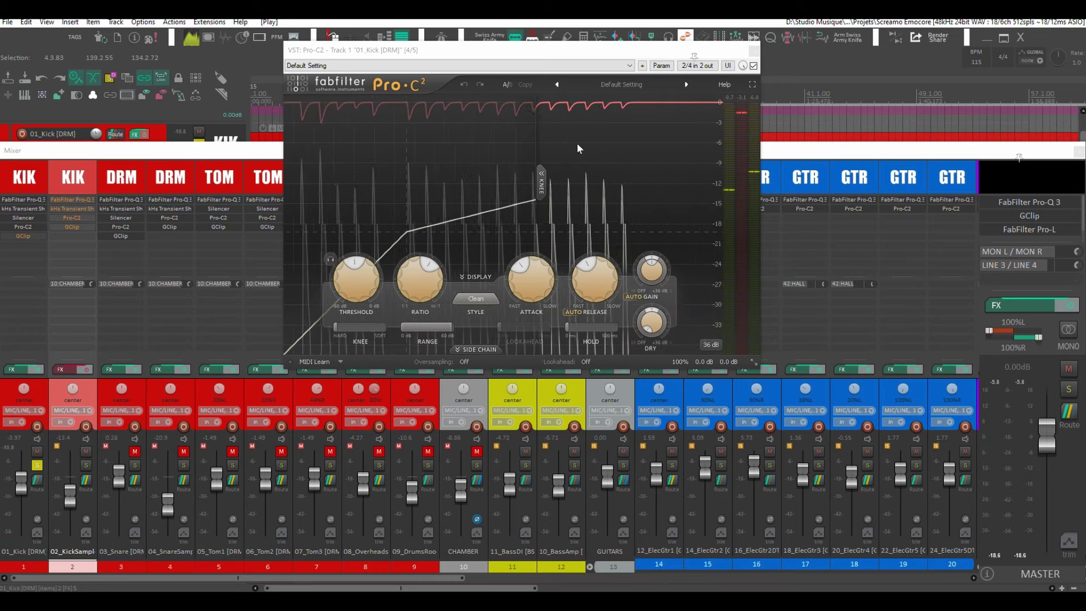
click(753, 50)
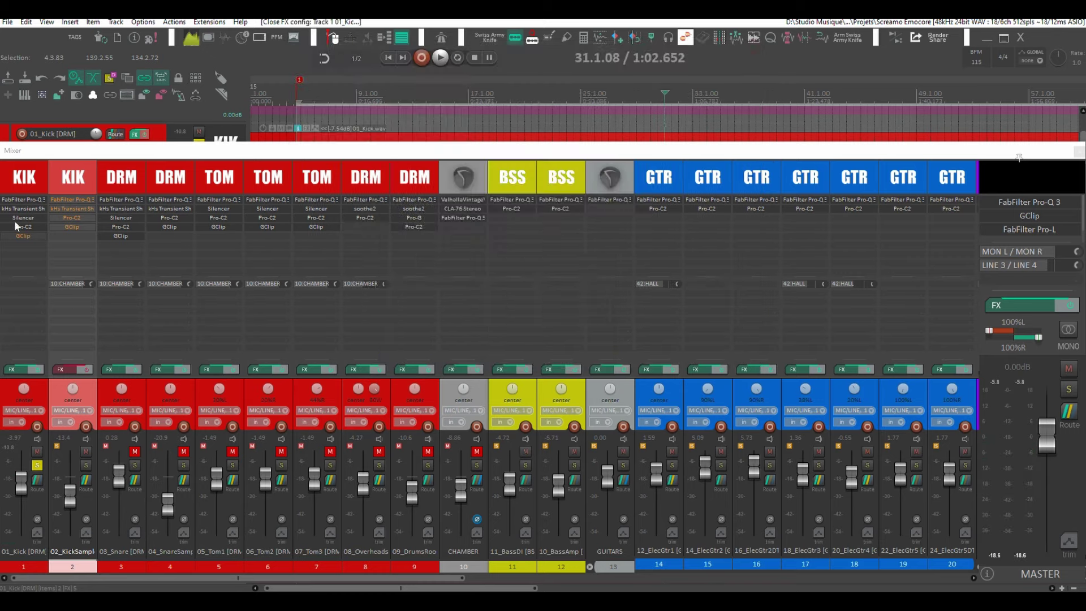
Re-enable GClip on 01_Kick, audition the kick through the complete chain with the clipper open, and close it
click(20, 238)
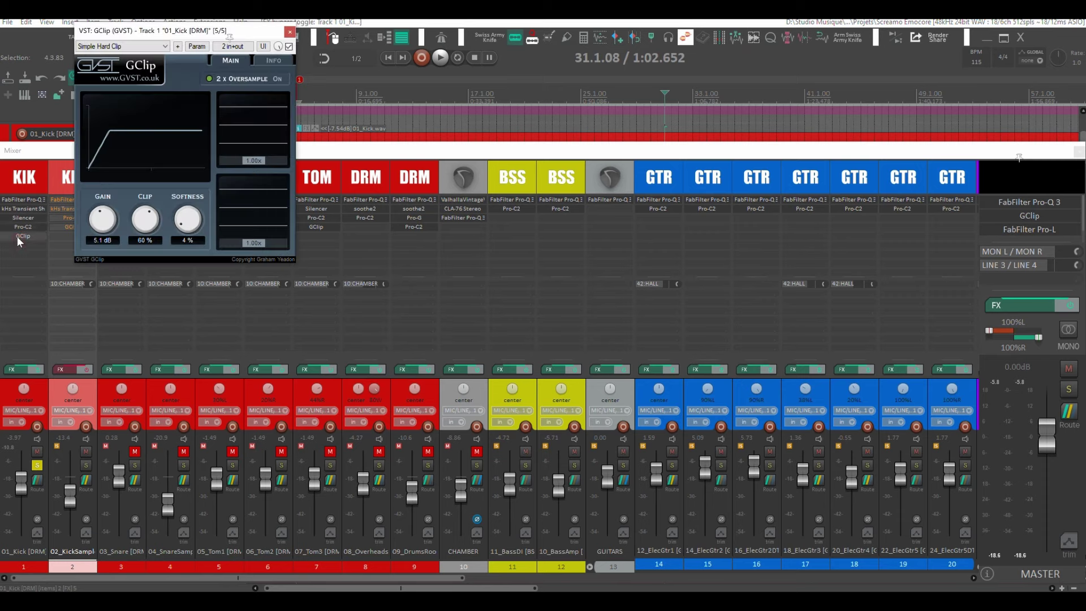
drag(197, 35, 489, 116)
key(space)
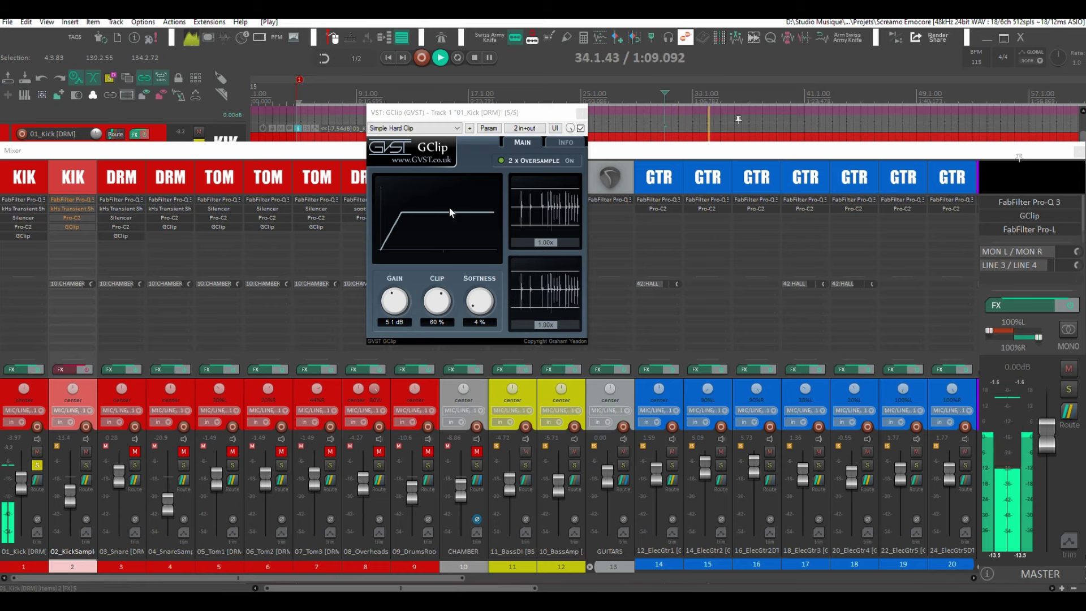
key(space)
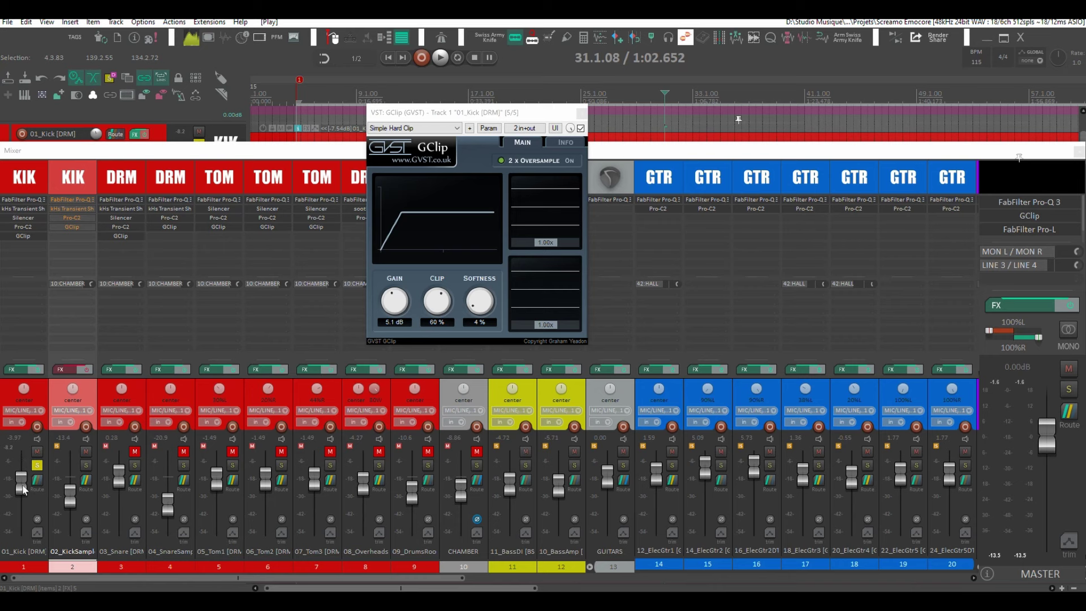
click(581, 114)
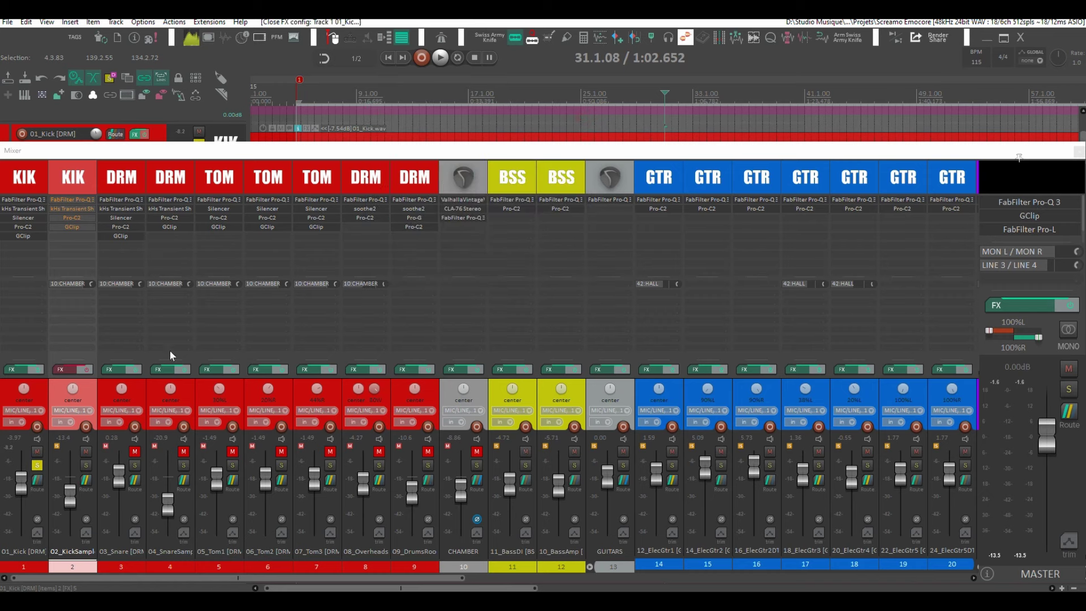
Switch the solo from 01_Kick to 02_KickSample and inspect the bands of its FabFilter Pro-Q 3, closing it again
click(37, 465)
click(83, 464)
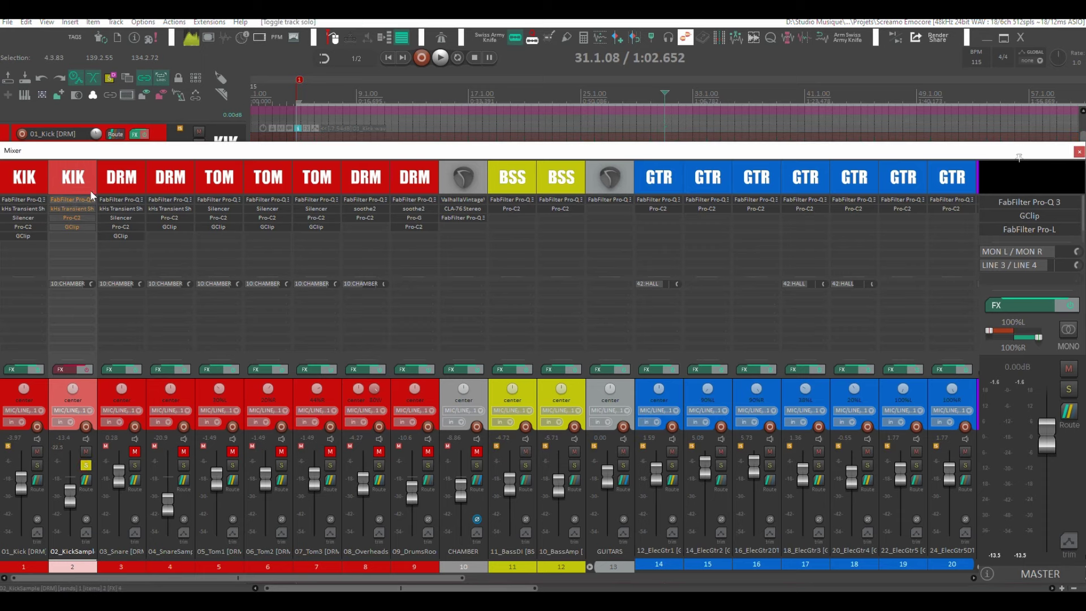
click(67, 200)
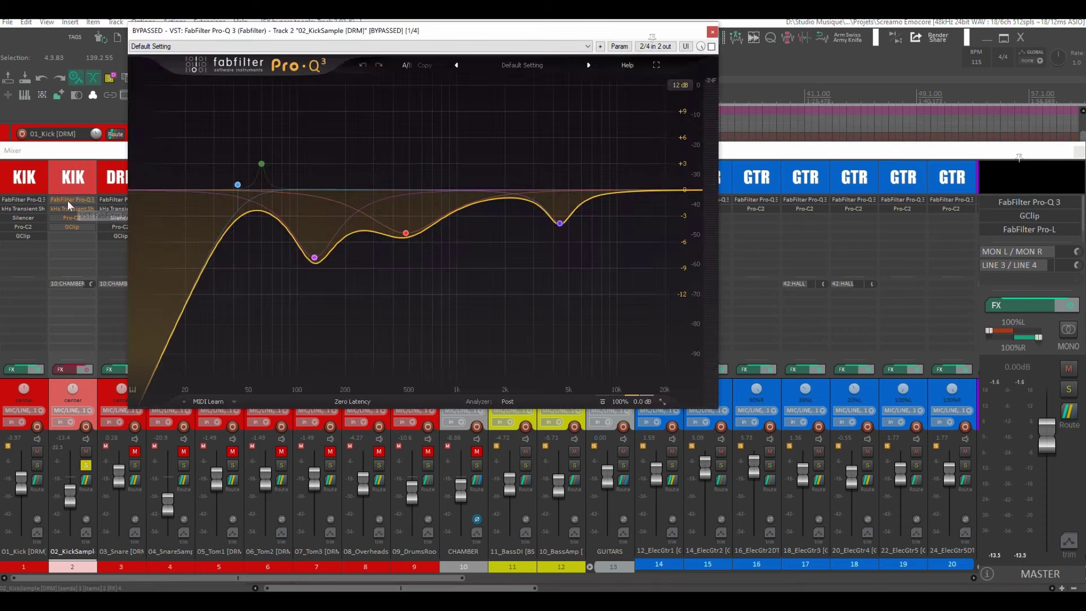
click(262, 165)
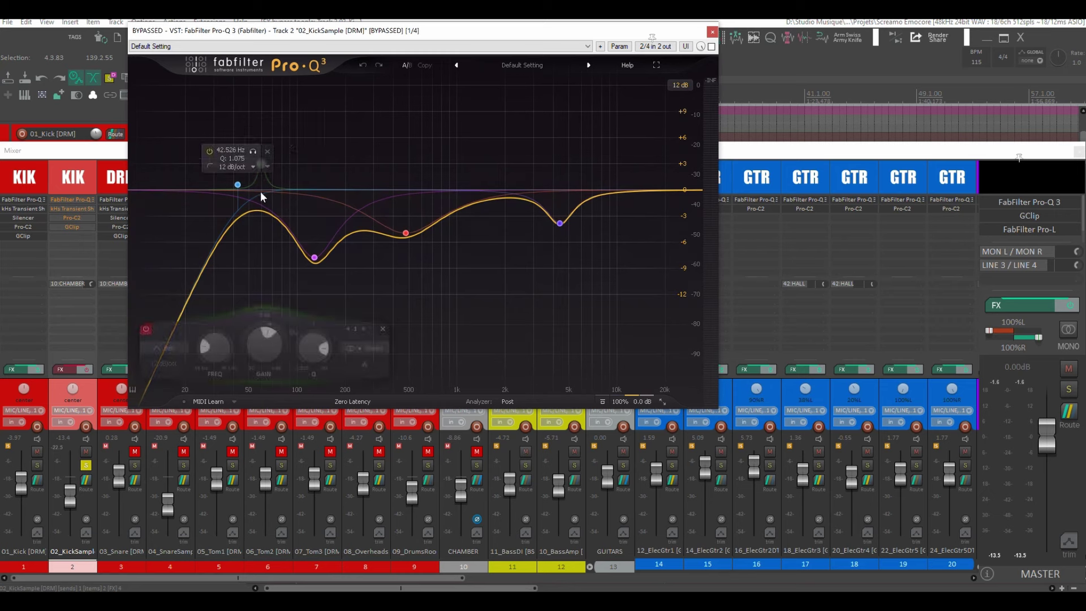
click(711, 46)
click(712, 32)
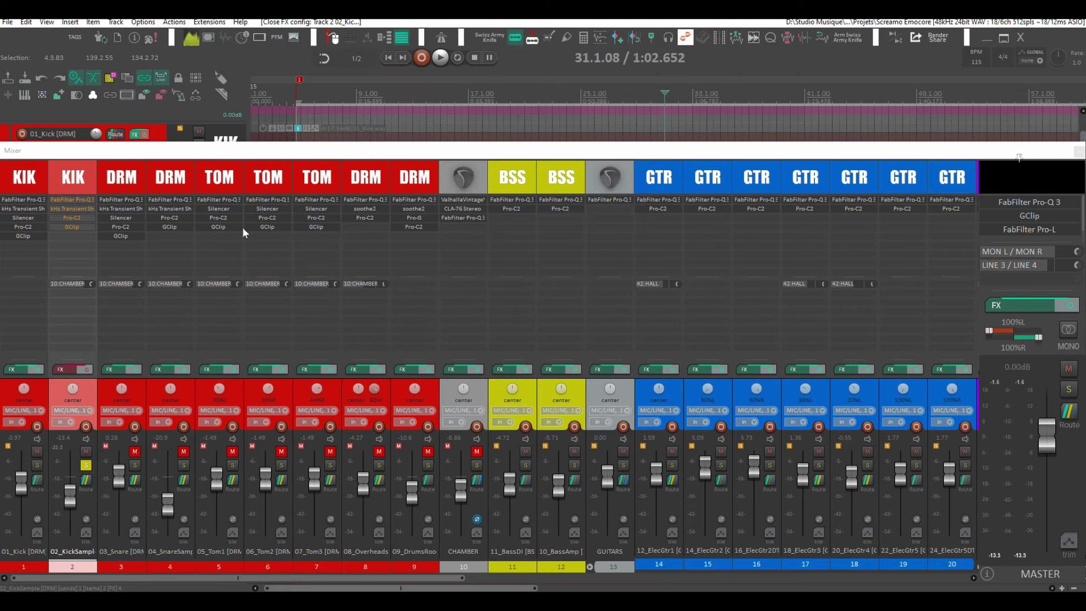
Re-enable the effect chain on 02_KickSample and play it with every plug-in after FabFilter Pro-Q 3 bypassed individually
click(85, 365)
key(space)
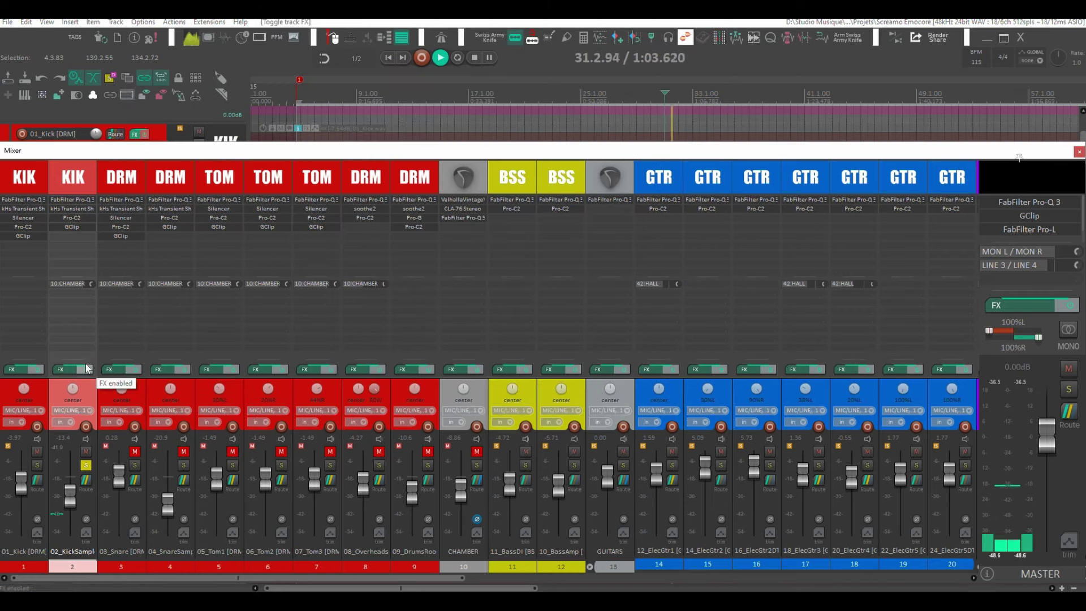
shift+click(94, 217)
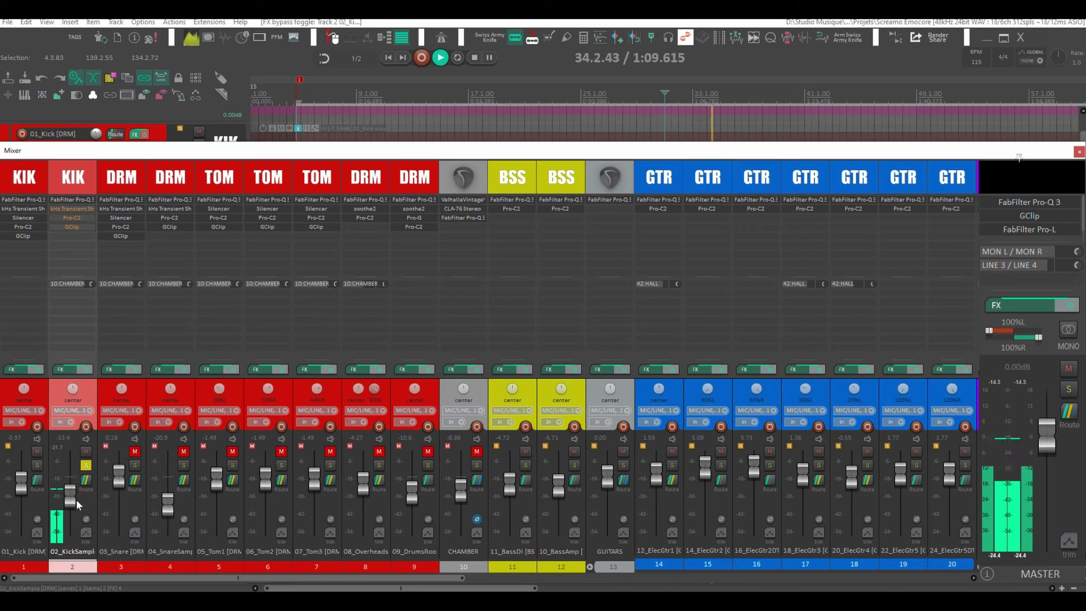
Raise the 02_KickSample fader to 2.79 dB while comparing its FabFilter Pro-Q 3, and stop playback
drag(76, 498, 73, 479)
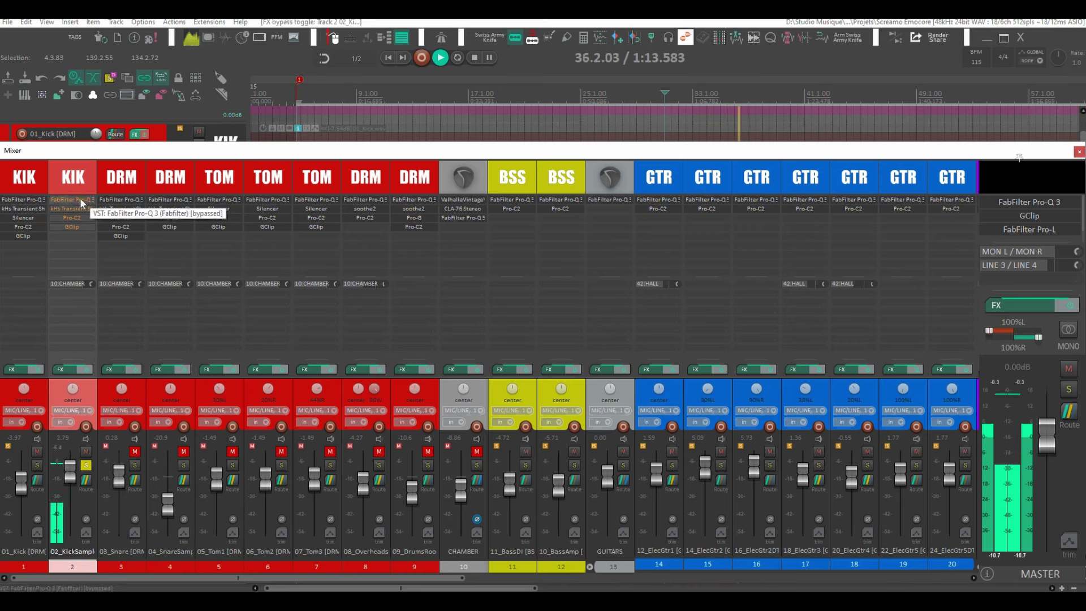
key(space)
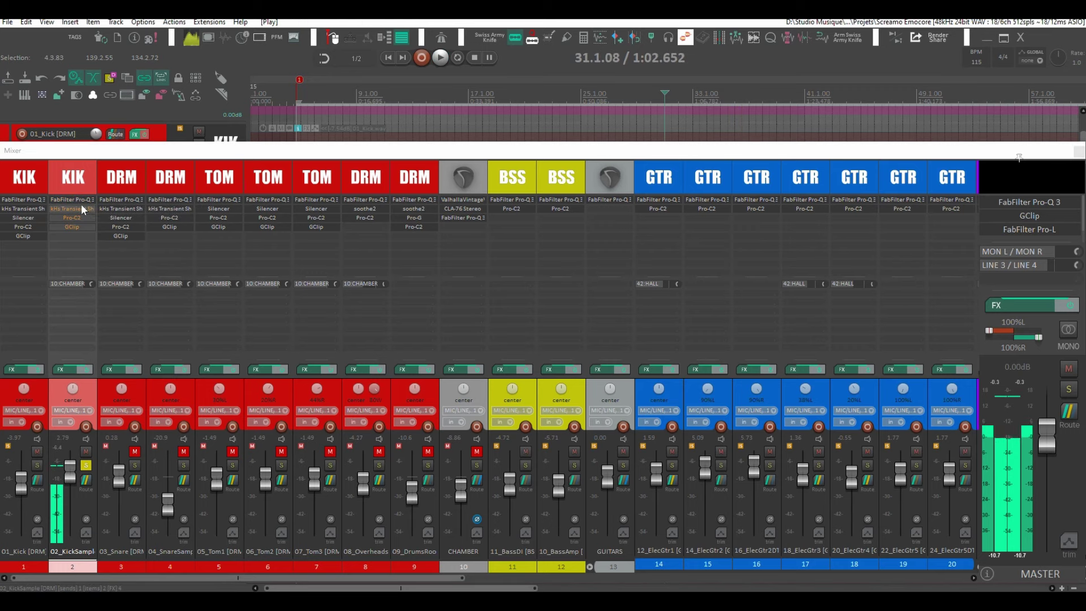
Re-enable kHs Transient Shaper on 02_KickSample, compare it bypassed and active during playback, and close it
shift+click(79, 209)
click(75, 209)
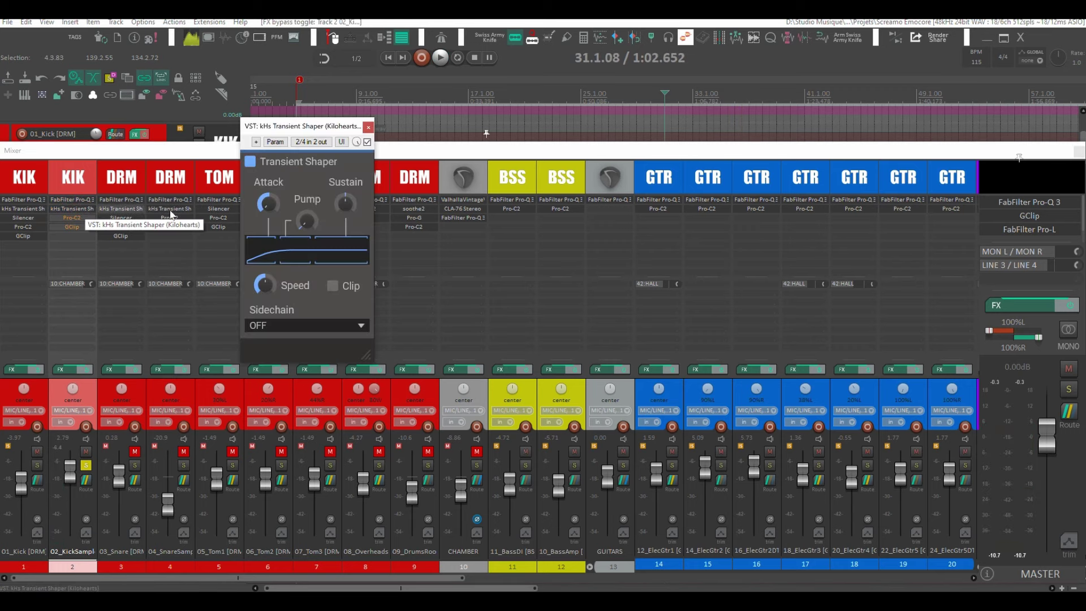
drag(311, 126, 462, 143)
click(345, 260)
key(space)
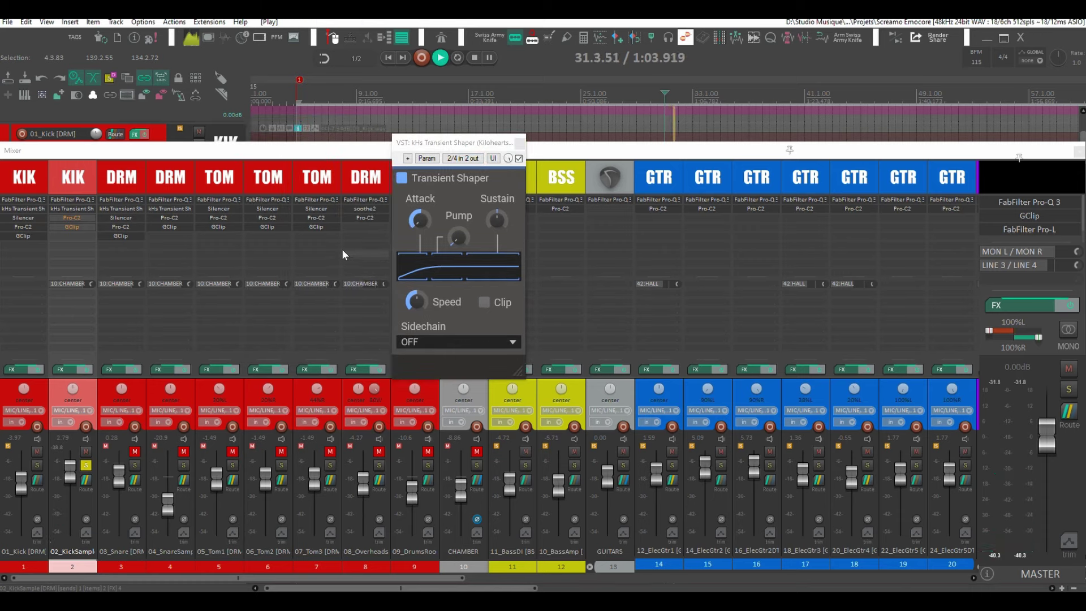
click(518, 159)
click(519, 159)
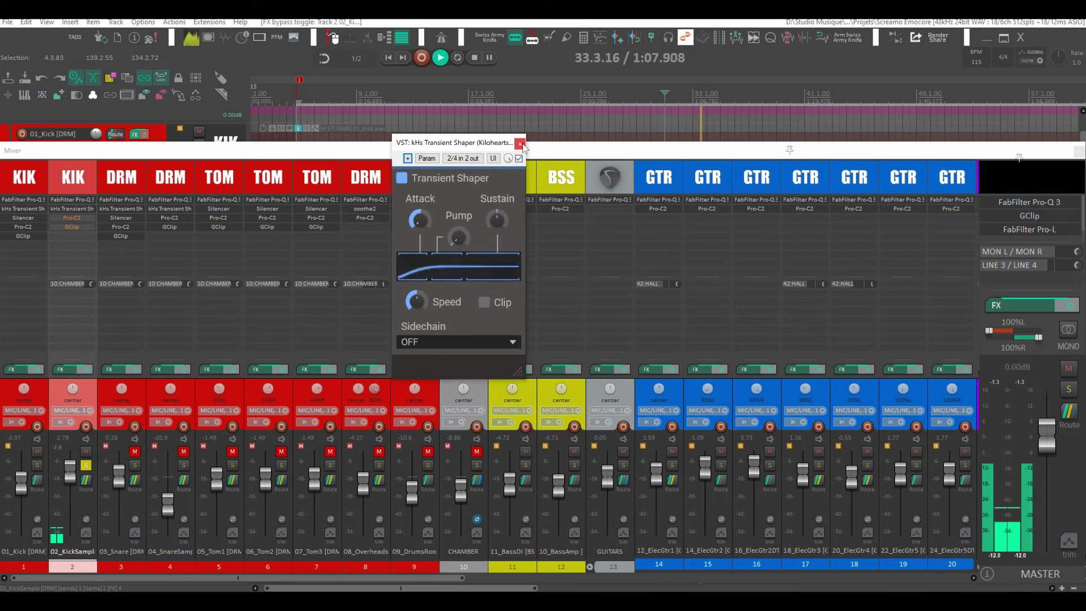
click(523, 147)
key(space)
Re-enable Pro-C2 on 02_KickSample, watch its gain reduction while auditioning the sample, and close it
click(67, 219)
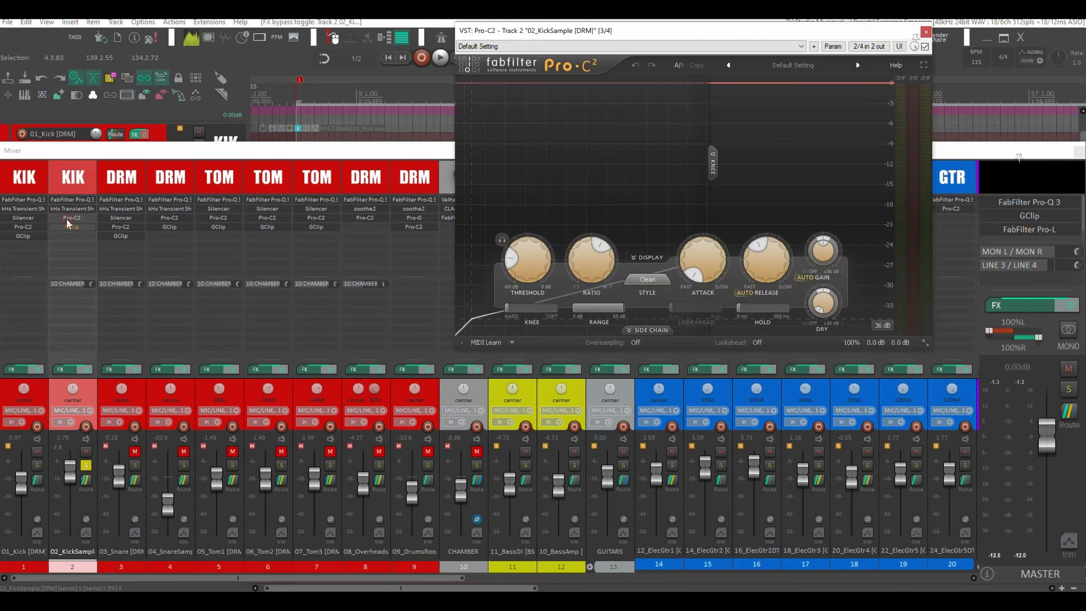
key(space)
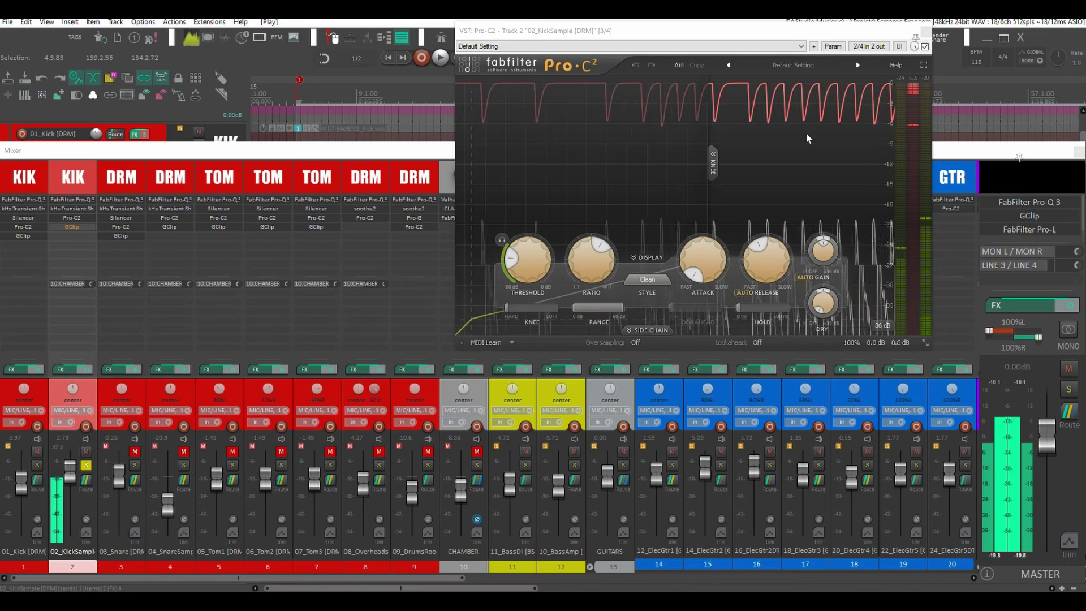
click(917, 26)
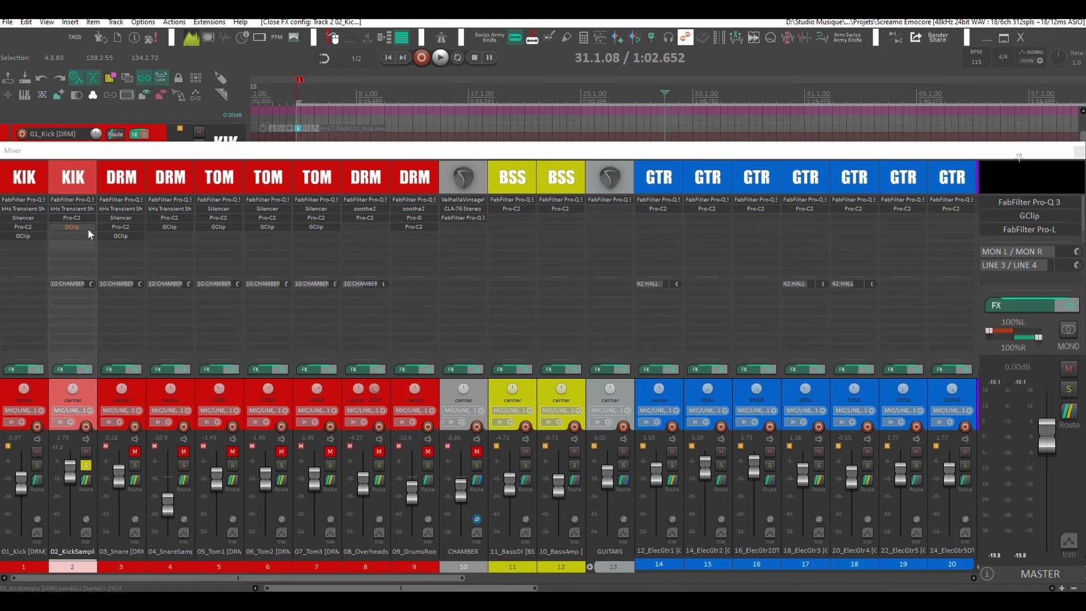
Re-enable GClip on 02_KickSample, audition the sample through the complete chain with the clipper open, and close it
ctrl+click(69, 226)
click(70, 226)
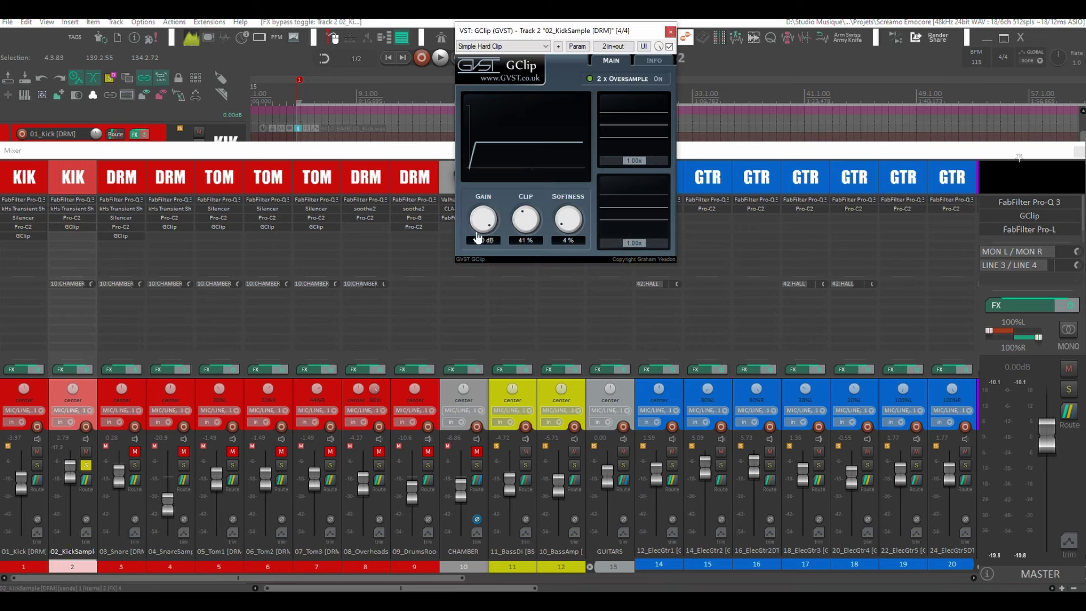
key(space)
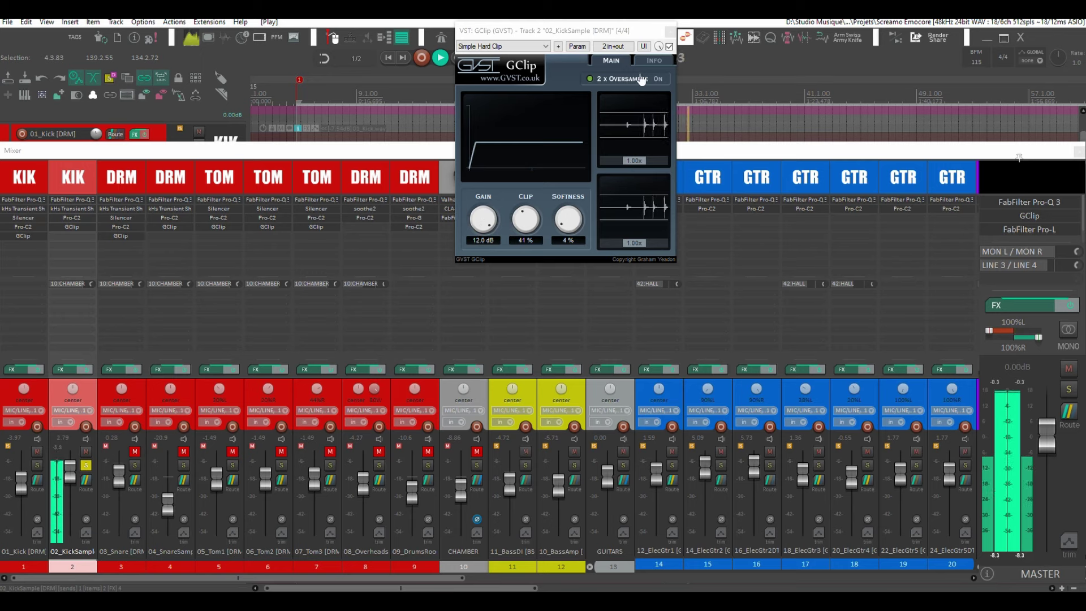
key(space)
key(Escape)
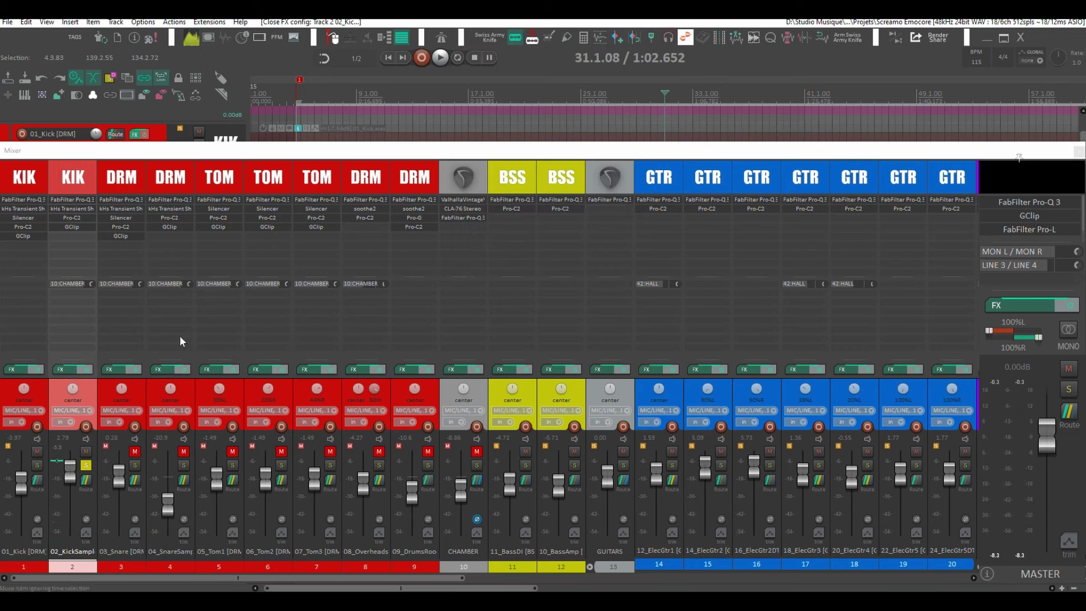
Solo 01_Kick together with 02_KickSample and blend them during playback, lowering the 02_KickSample fader to -13.5 dB
click(36, 465)
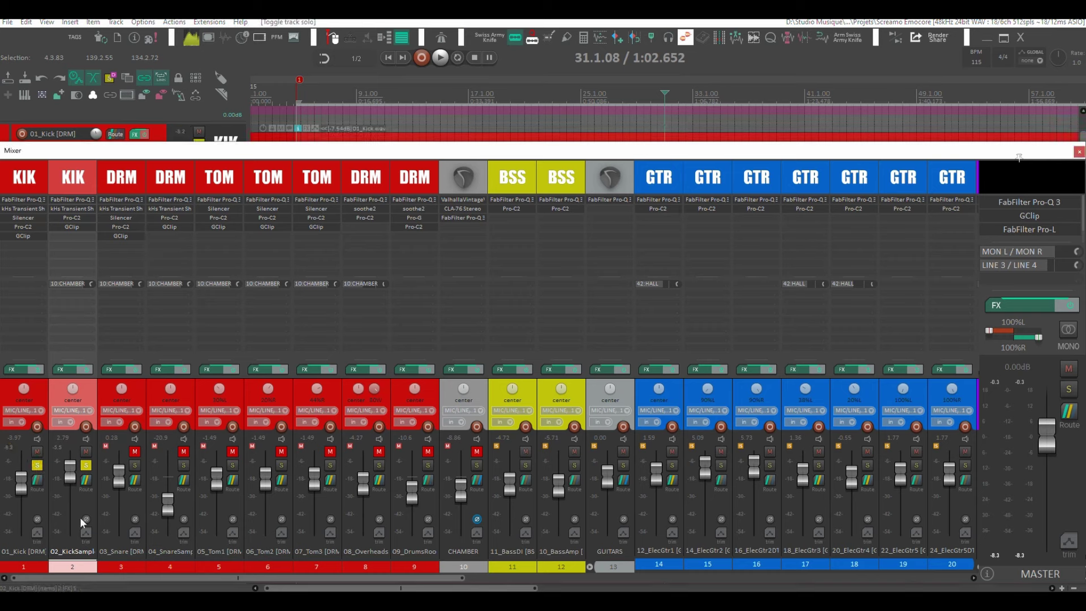
key(space)
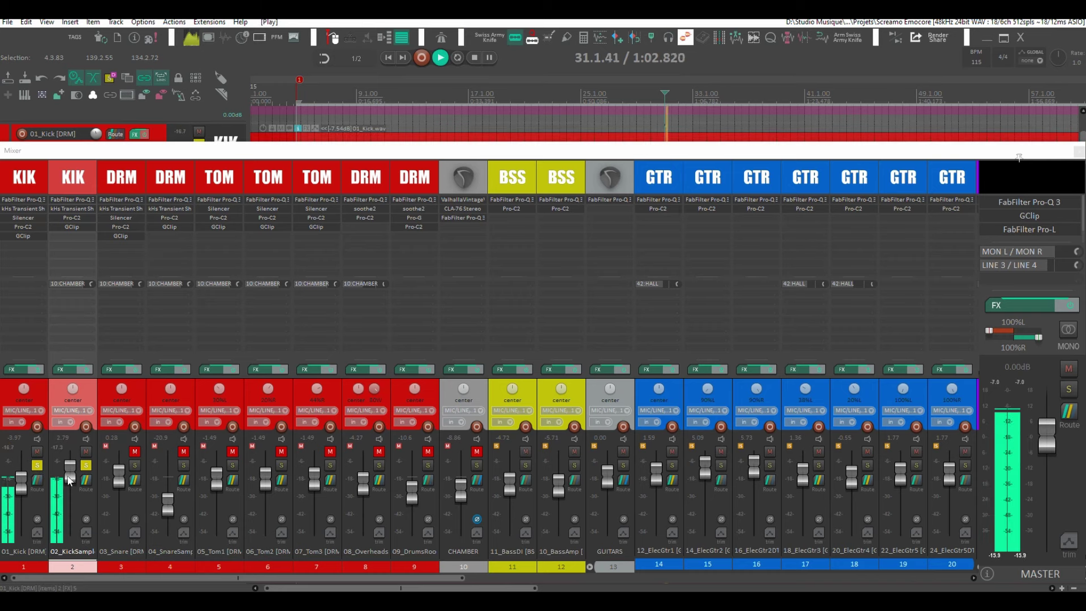
drag(69, 480, 72, 505)
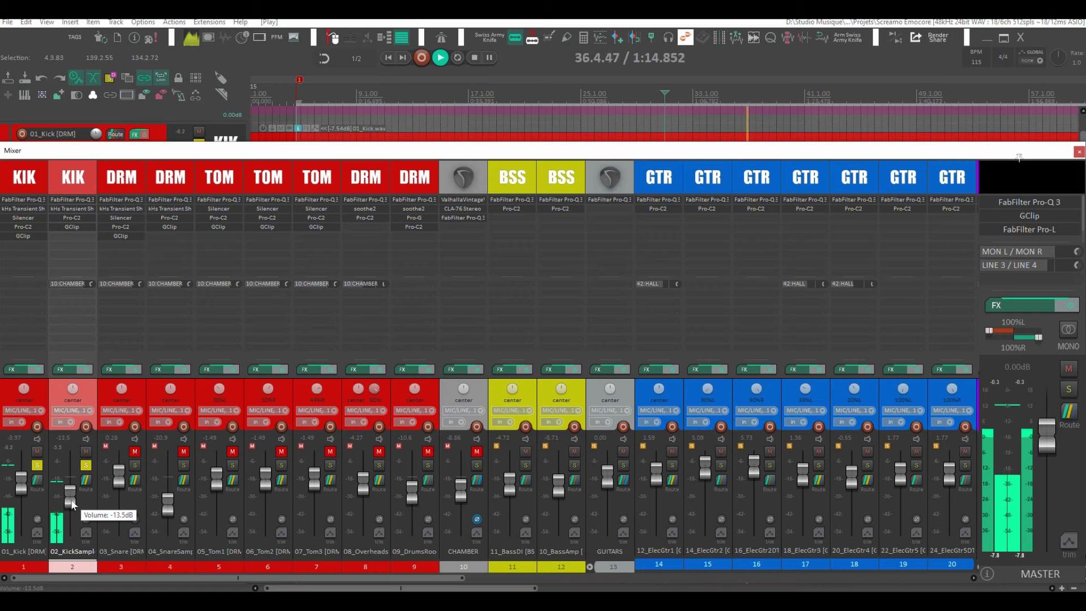
key(space)
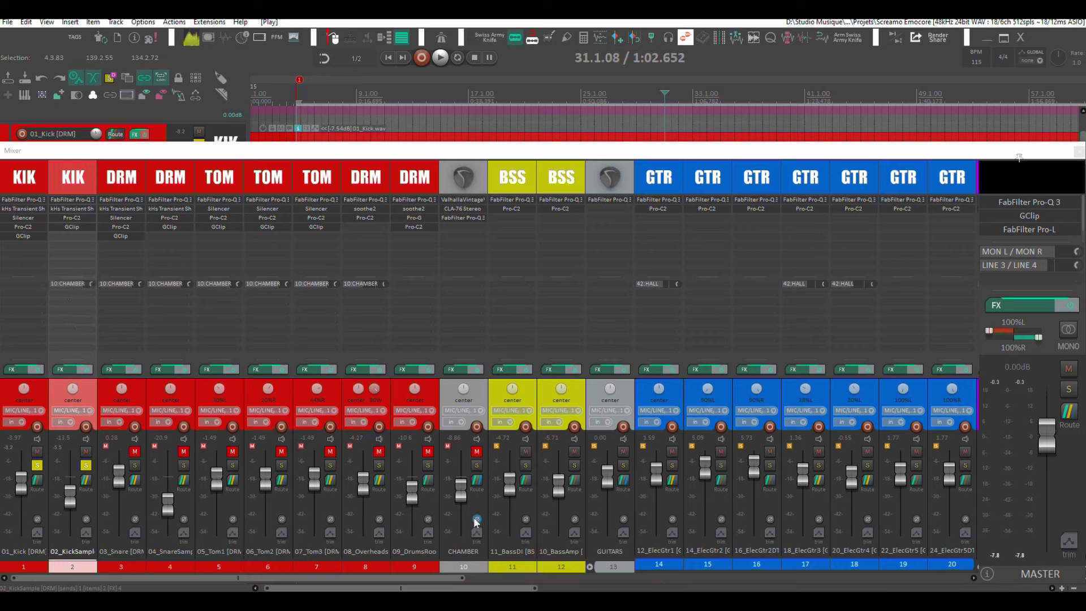
Unmute the CHAMBER track to audition the two kicks with reverb, and mute it again
click(470, 450)
key(space)
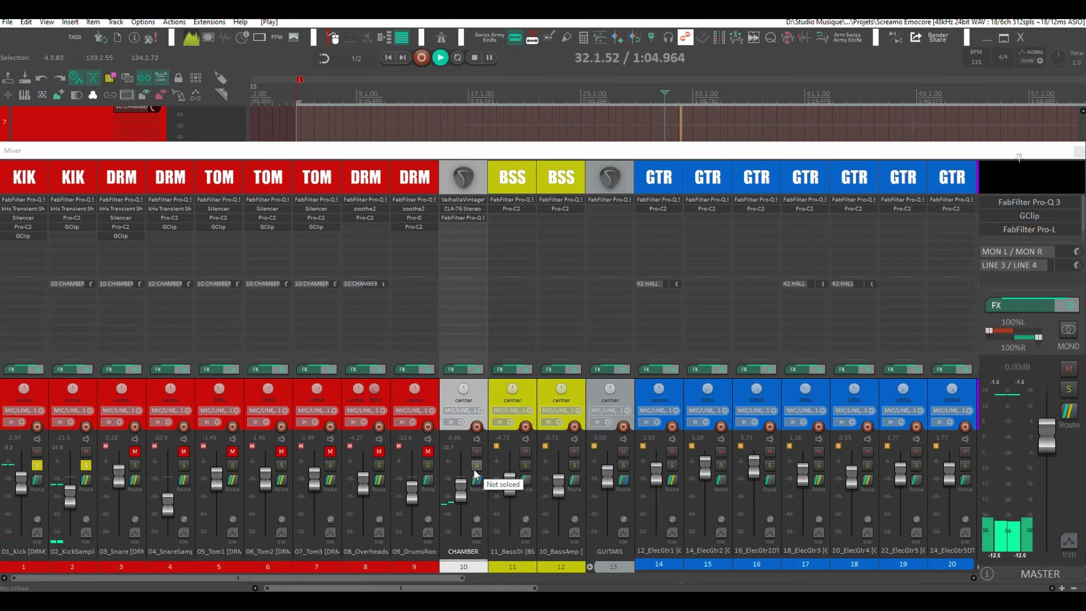
key(space)
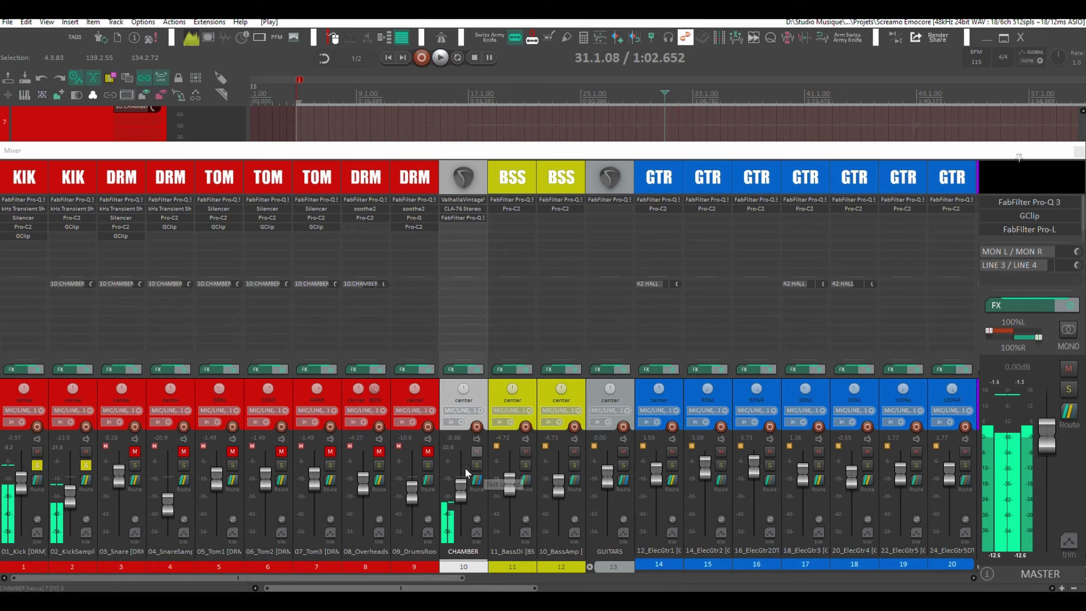
click(476, 450)
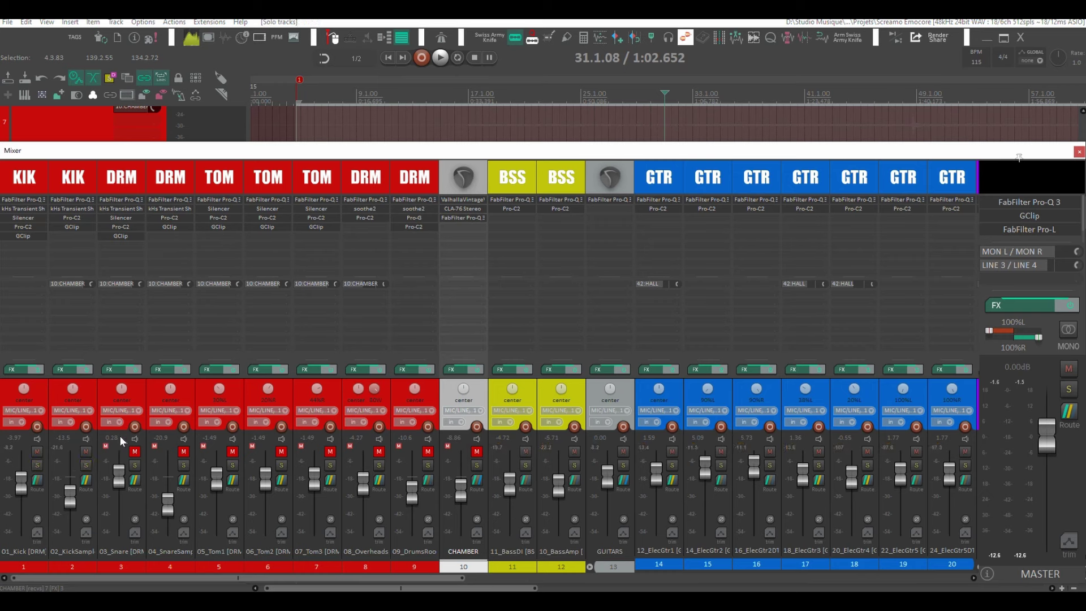
Move the solo to 03_Snare and 04_SnareSample, bypass both effect chains, and play the unprocessed snares
click(134, 464)
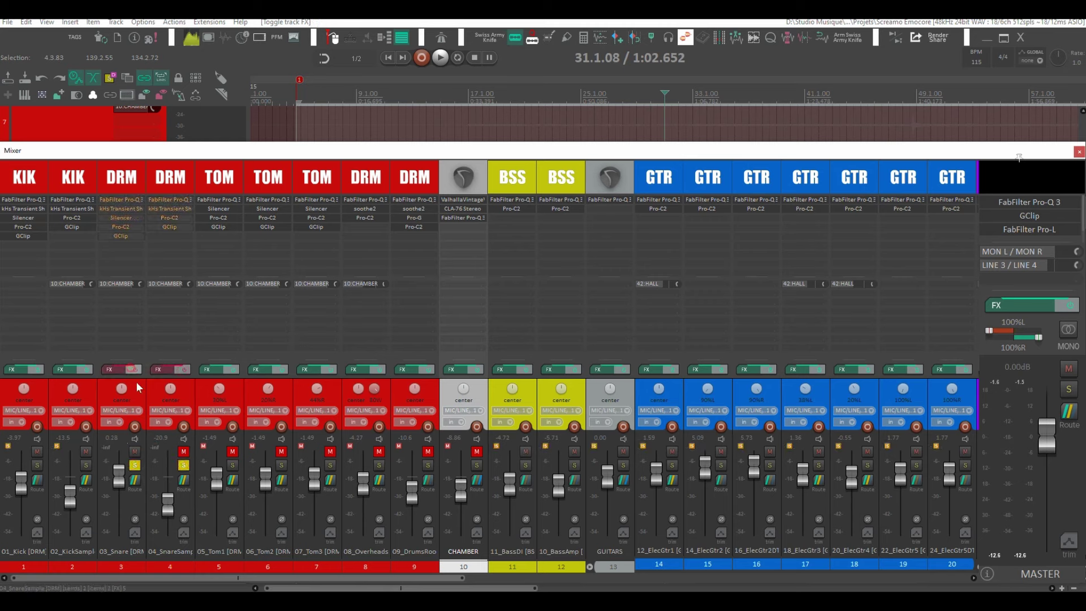
key(space)
key(space)
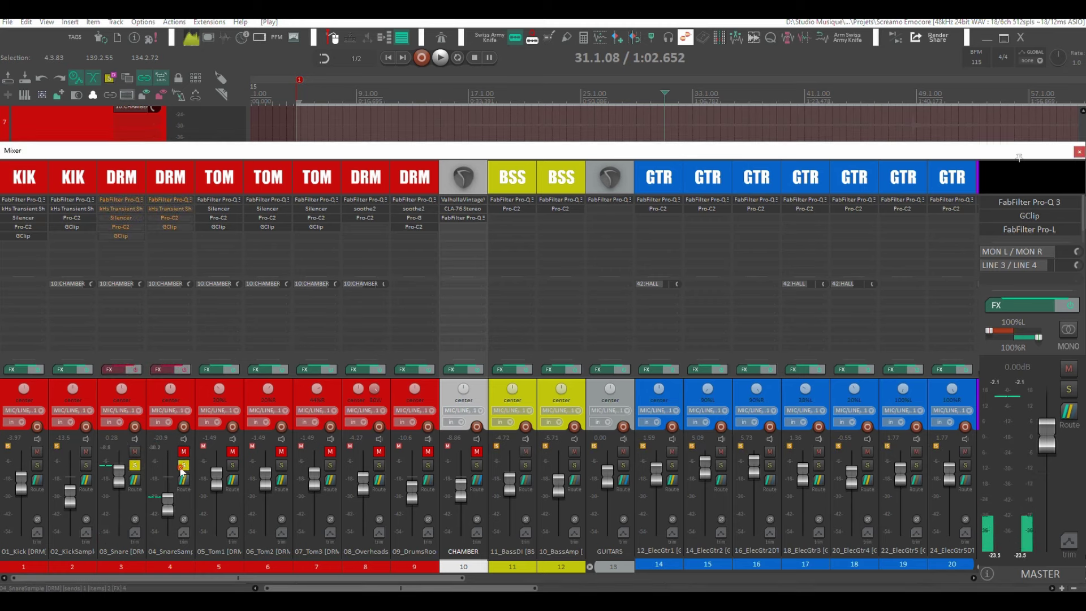
Take 04_SnareSample out of solo and play 03_Snare alone with its effect chain bypassed
click(183, 465)
click(133, 391)
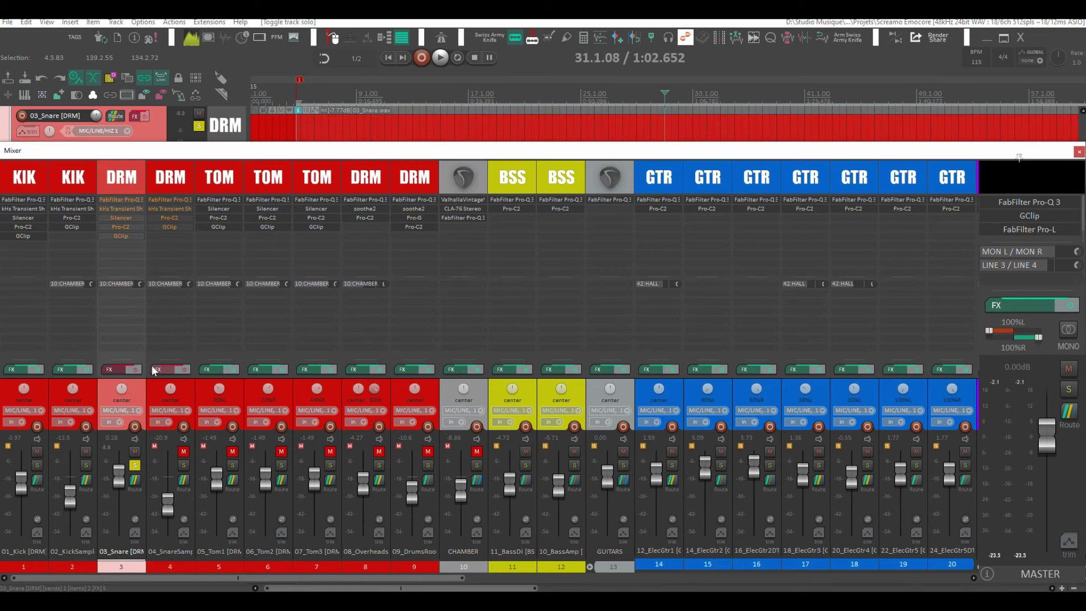
key(space)
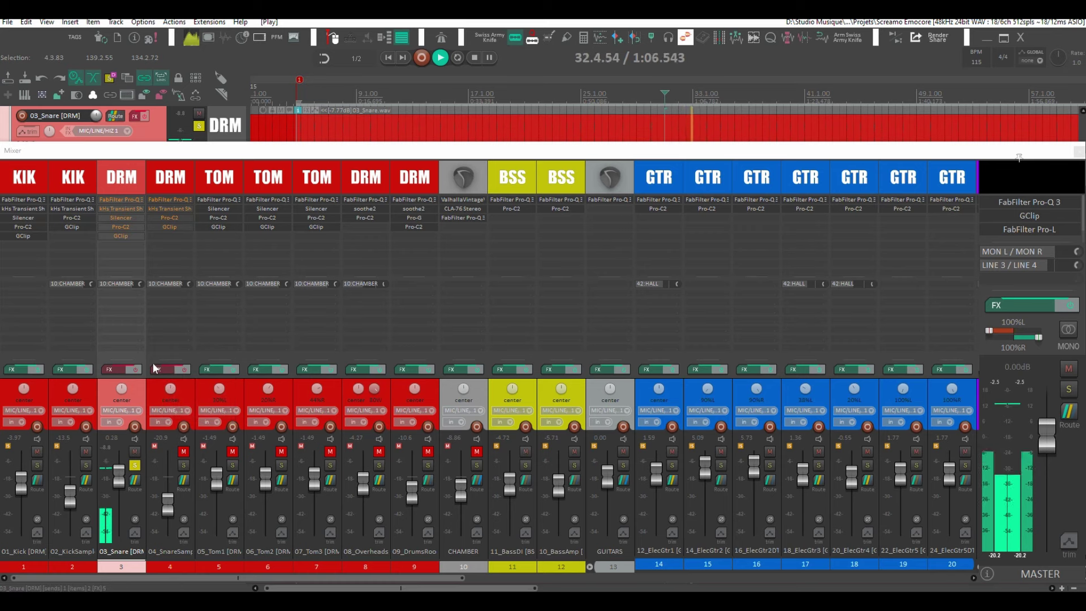
key(space)
Open FabFilter Pro-Q 3 on 03_Snare and re-enable the effect chain with every plug-in after the equalizer bypassed individually
double_click(124, 200)
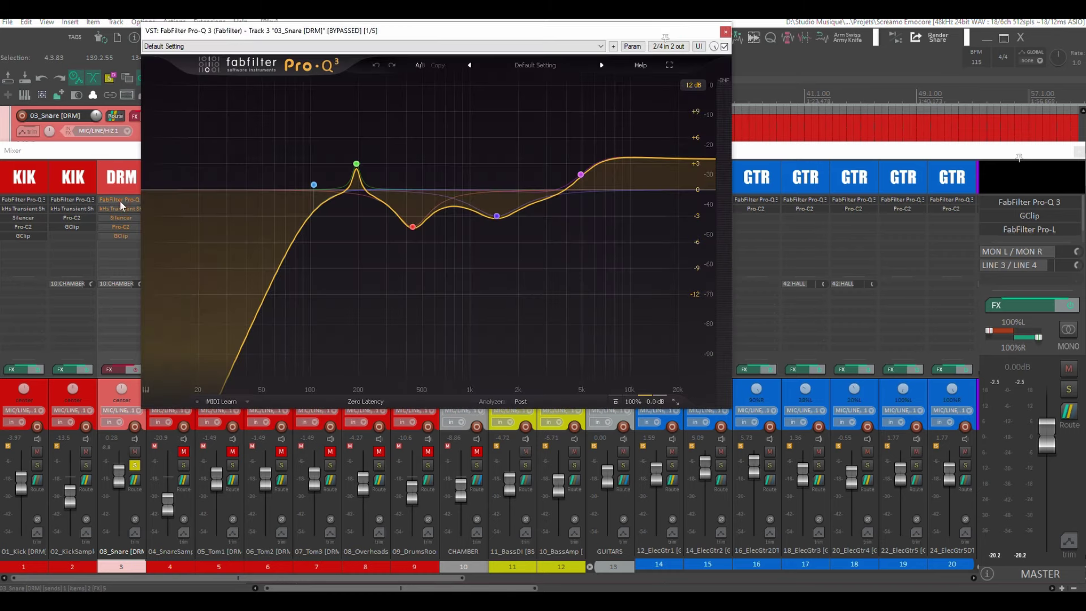
drag(543, 34, 648, 59)
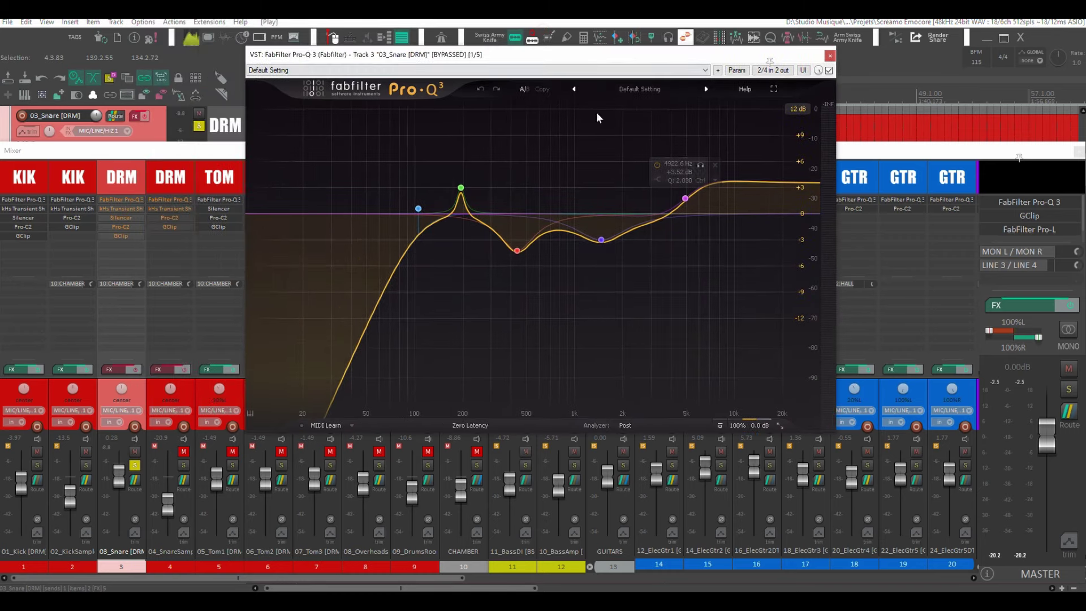
click(127, 372)
shift+click(121, 237)
shift+click(119, 226)
click(120, 200)
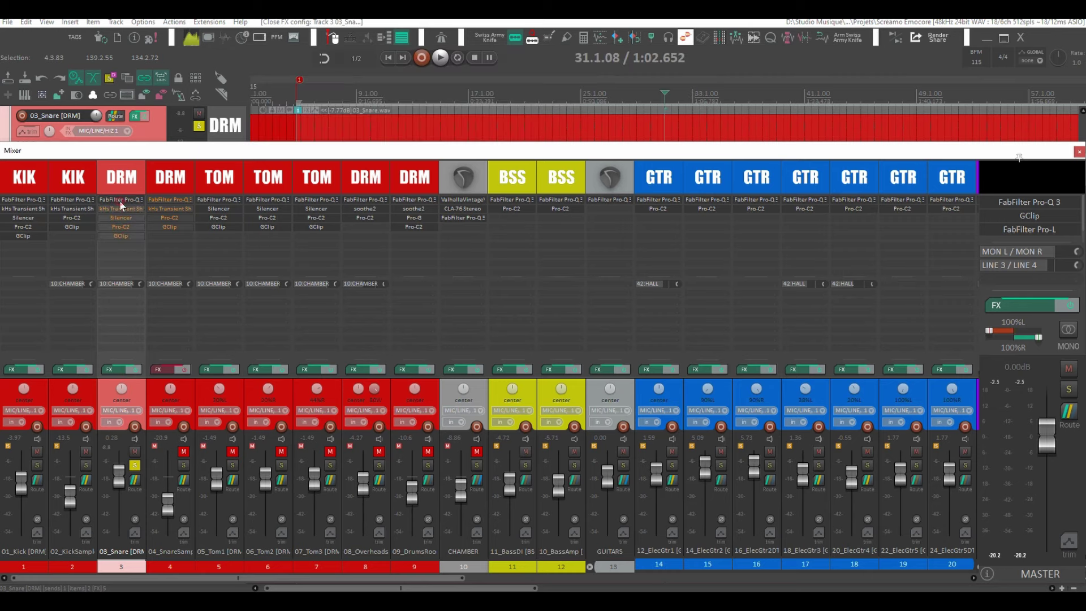
Reopen FabFilter Pro-Q 3 on 03_Snare and compare the snare with the equalizer bypassed and active during playback
click(120, 200)
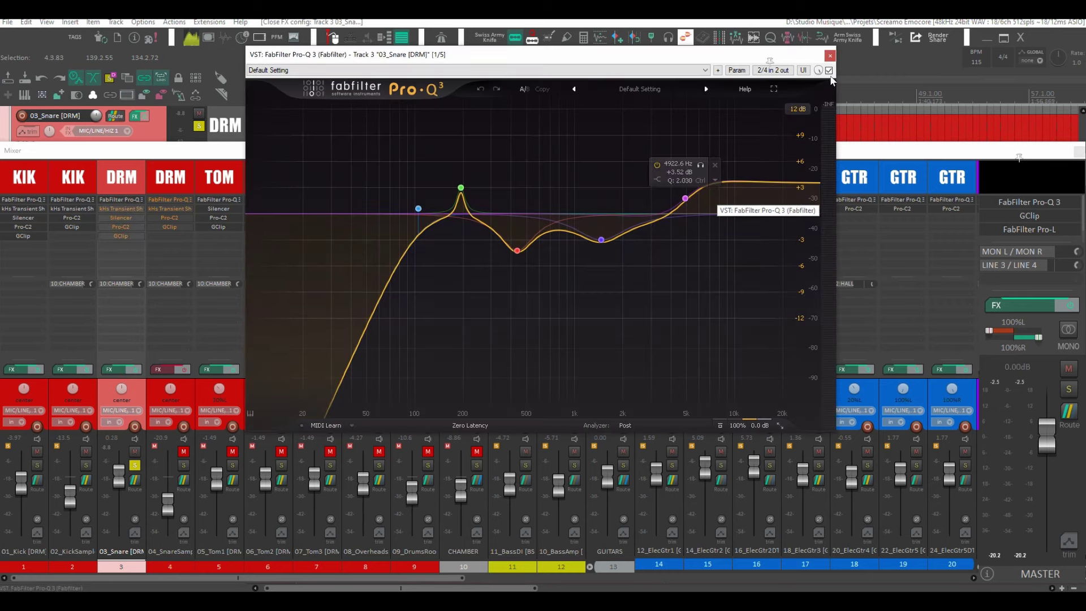
click(828, 71)
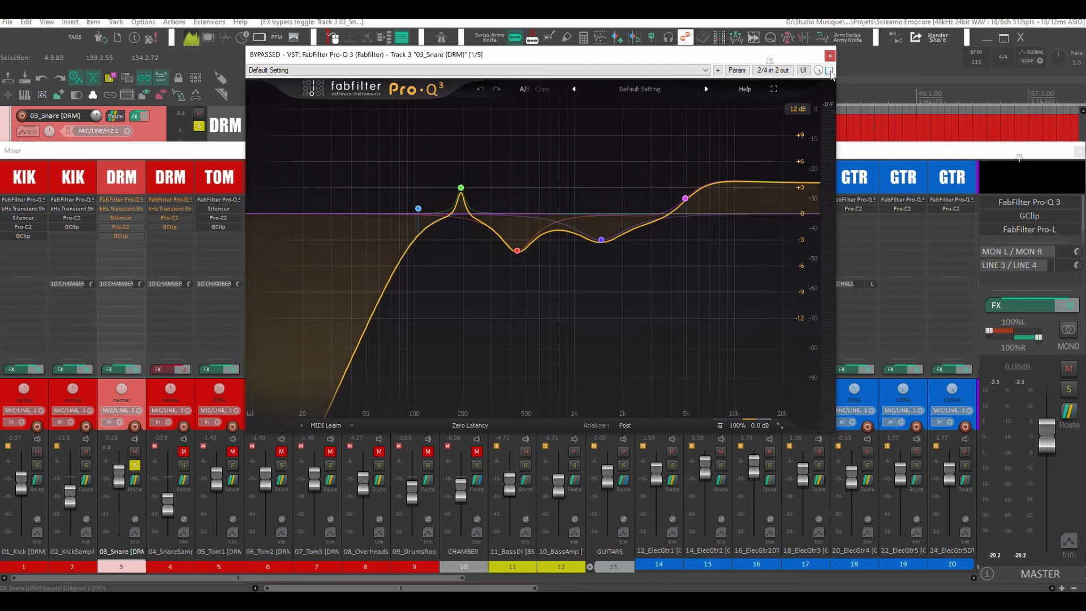
key(space)
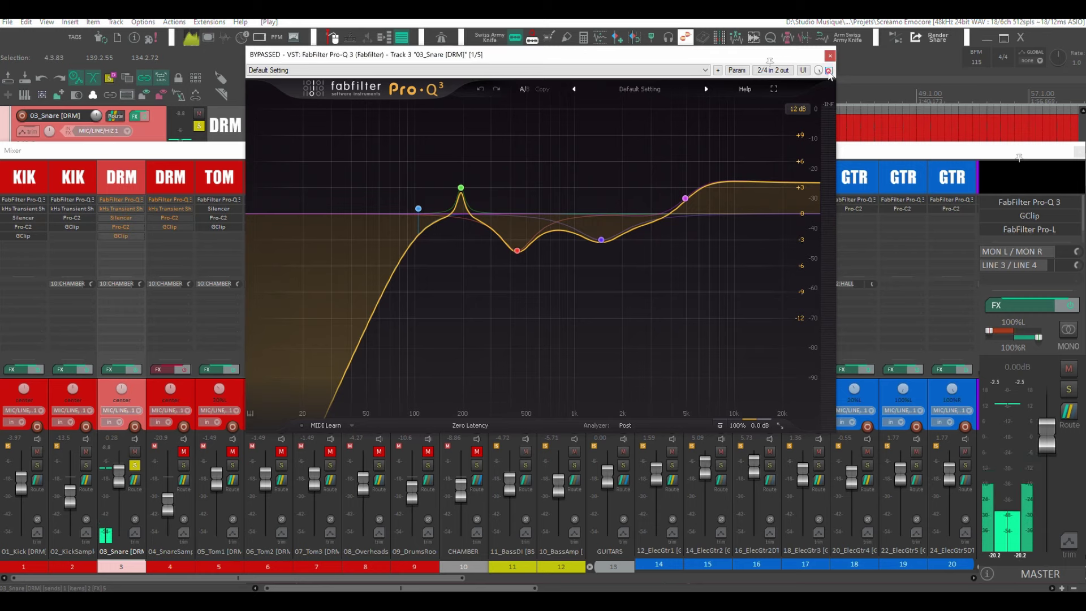
click(828, 70)
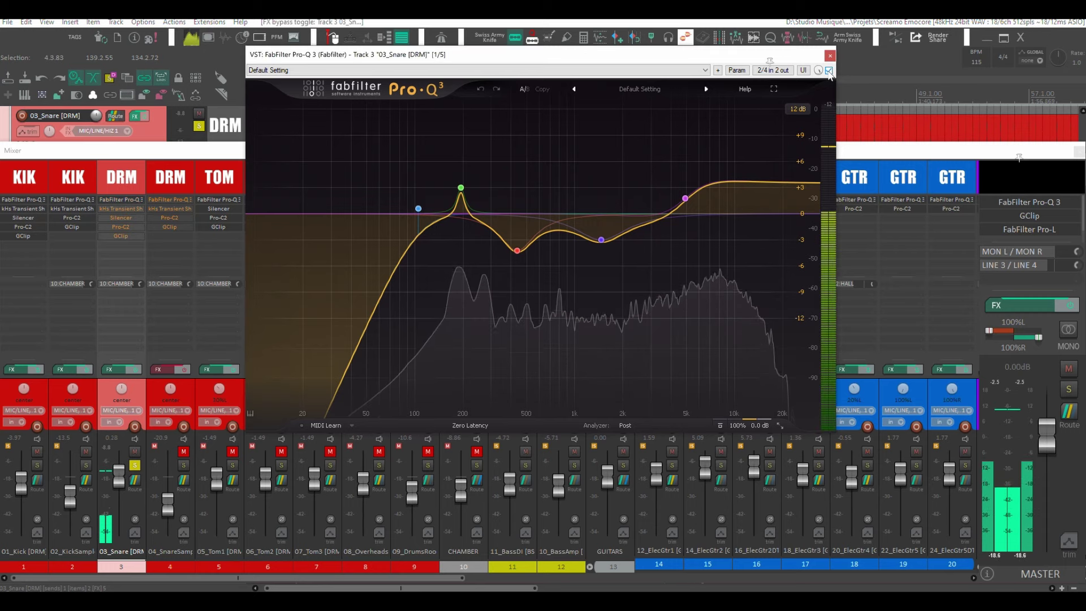
click(828, 71)
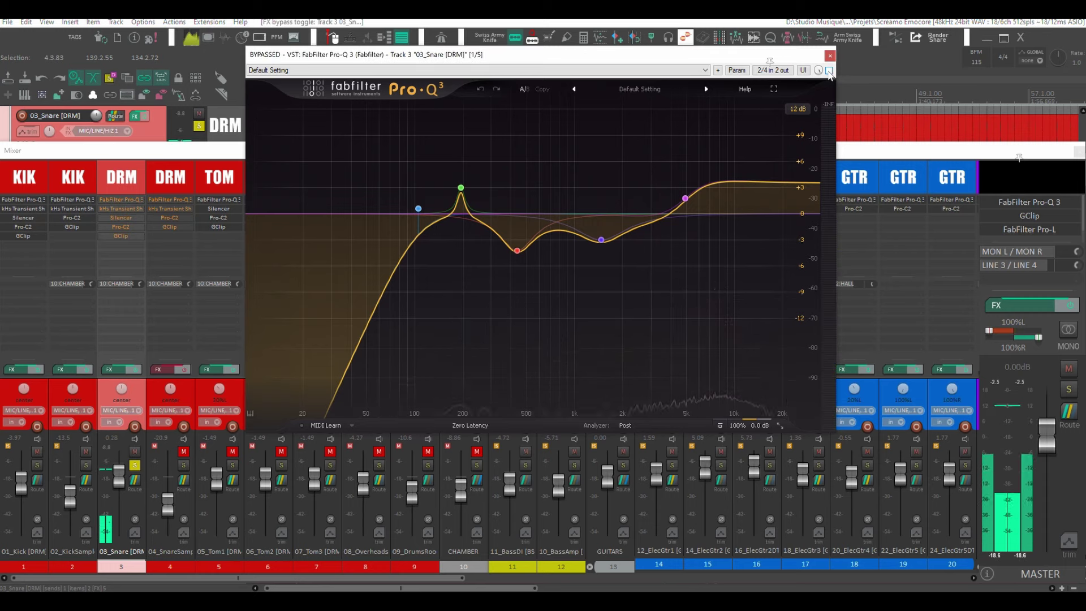
click(829, 71)
key(space)
Inspect the low-mid cut and the 195 Hz boost in 03_Snare's equalizer, then audition the cut in solo, shifting it to 455.67 Hz
mouse_move(554, 253)
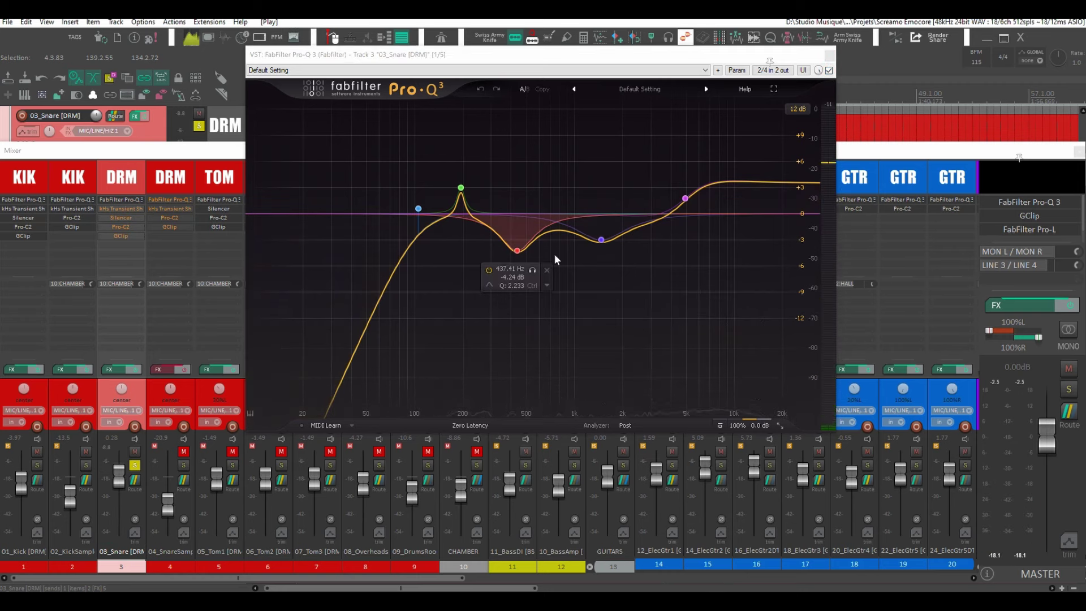
mouse_move(480, 200)
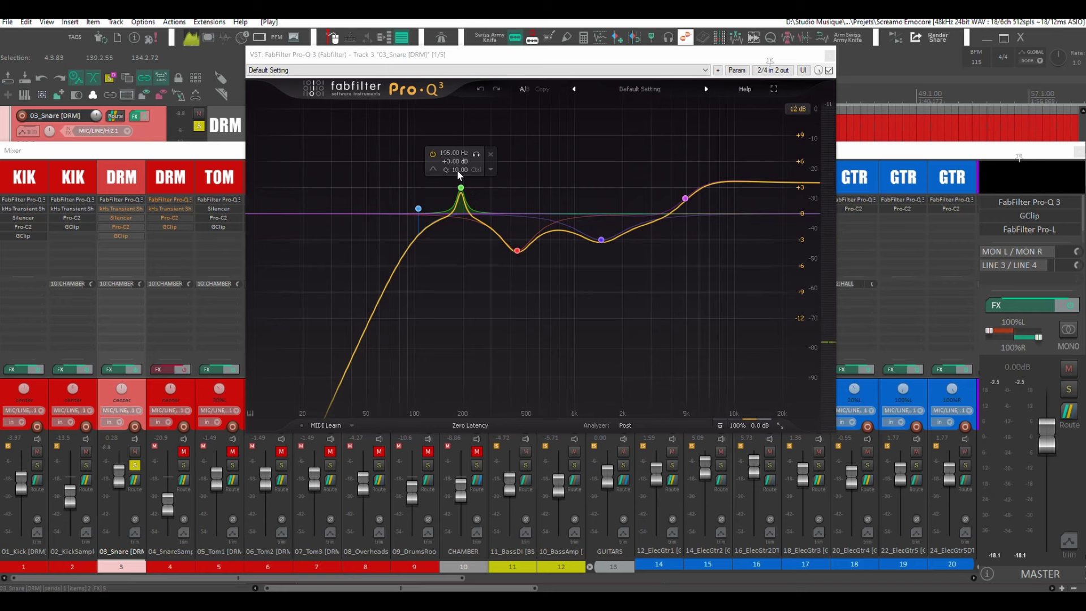
click(461, 190)
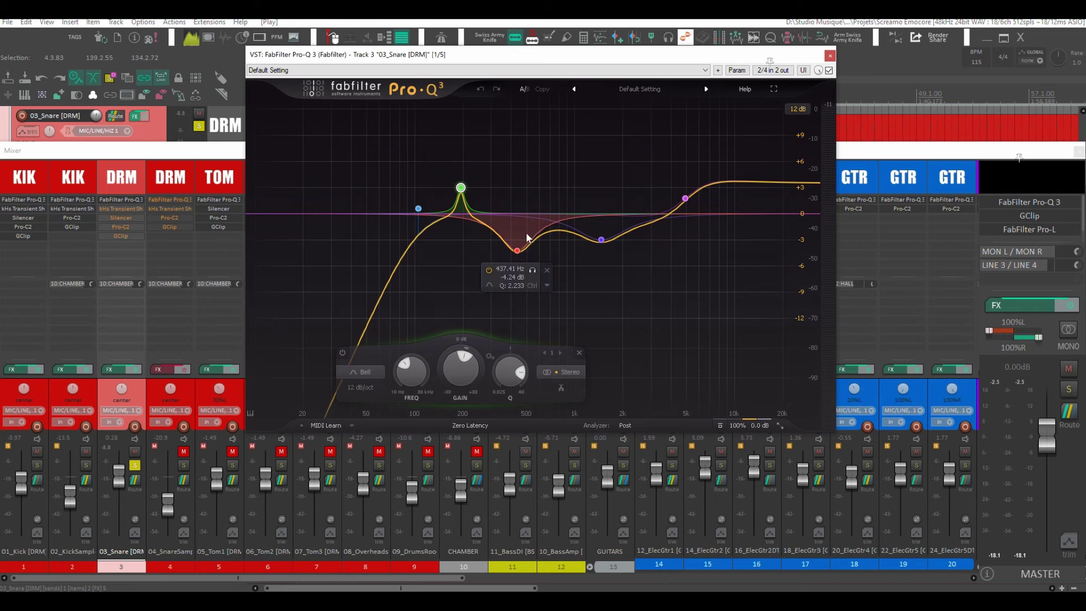
drag(534, 271, 535, 273)
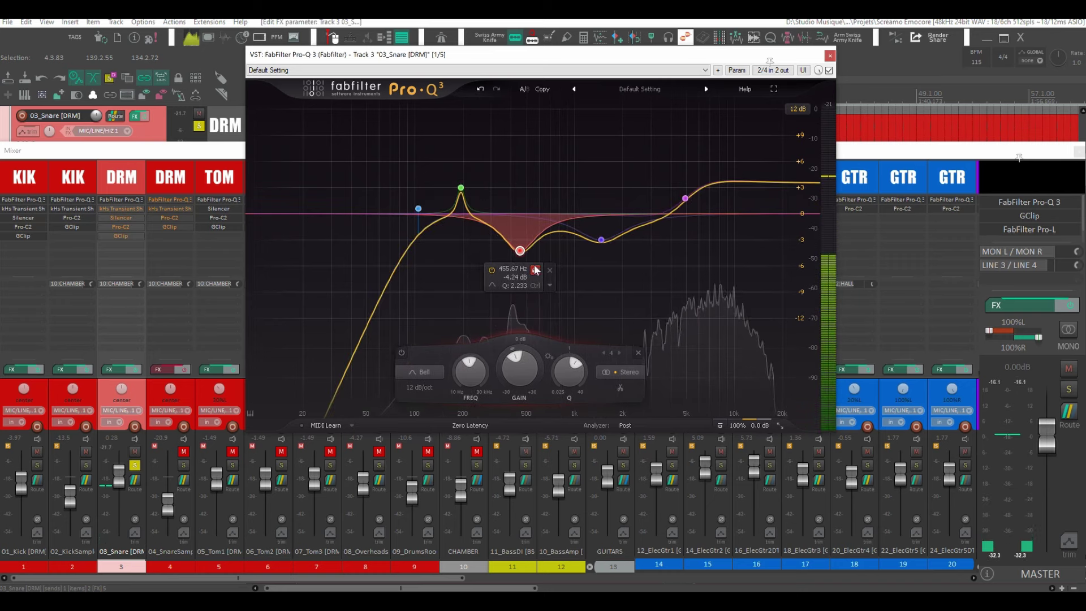
Audition the 1467.4 Hz cut in solo, review the high-shelf boost, and close the snare's equalizer with playback stopped
click(601, 240)
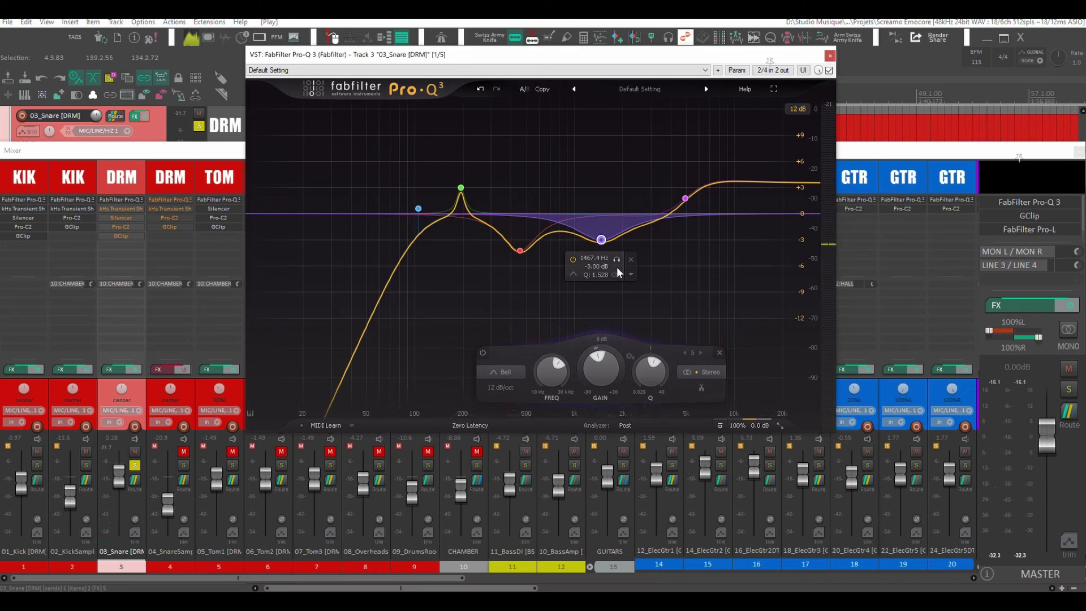
drag(619, 262, 619, 262)
mouse_move(673, 188)
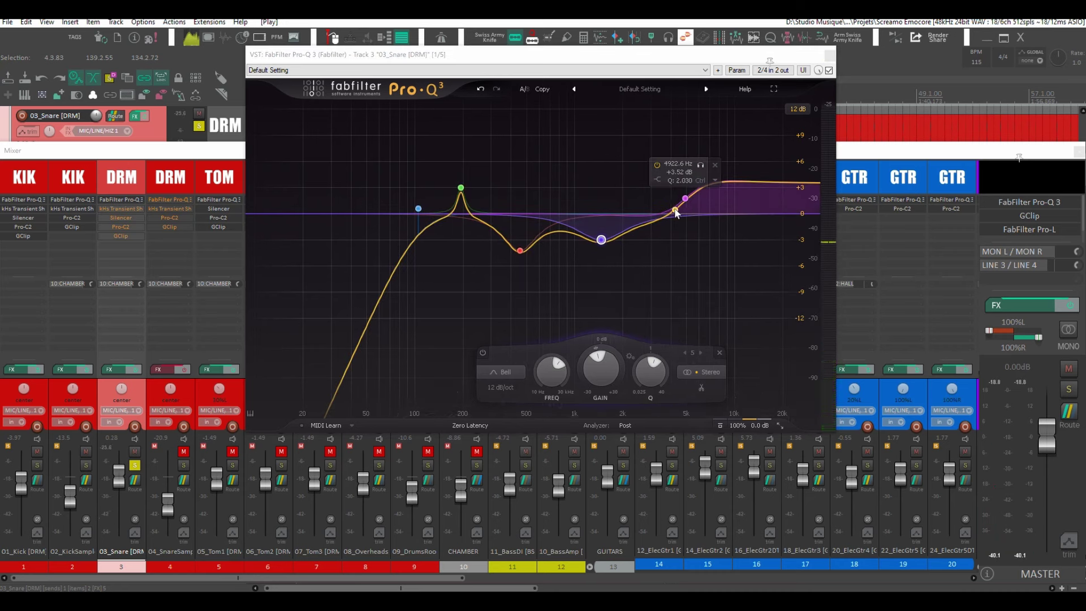
mouse_move(469, 182)
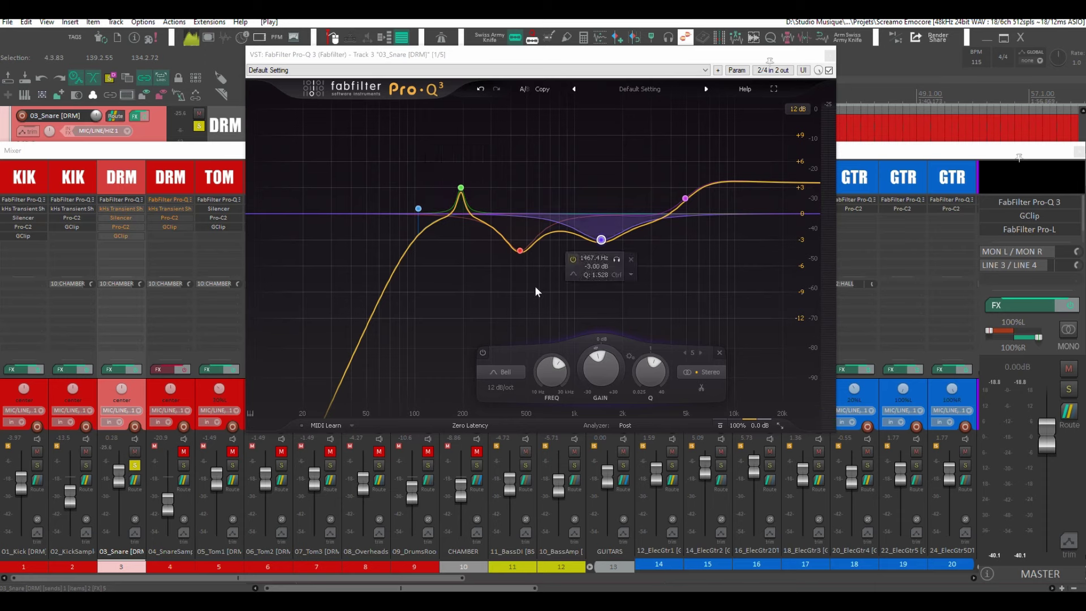
key(space)
key(Escape)
key(space)
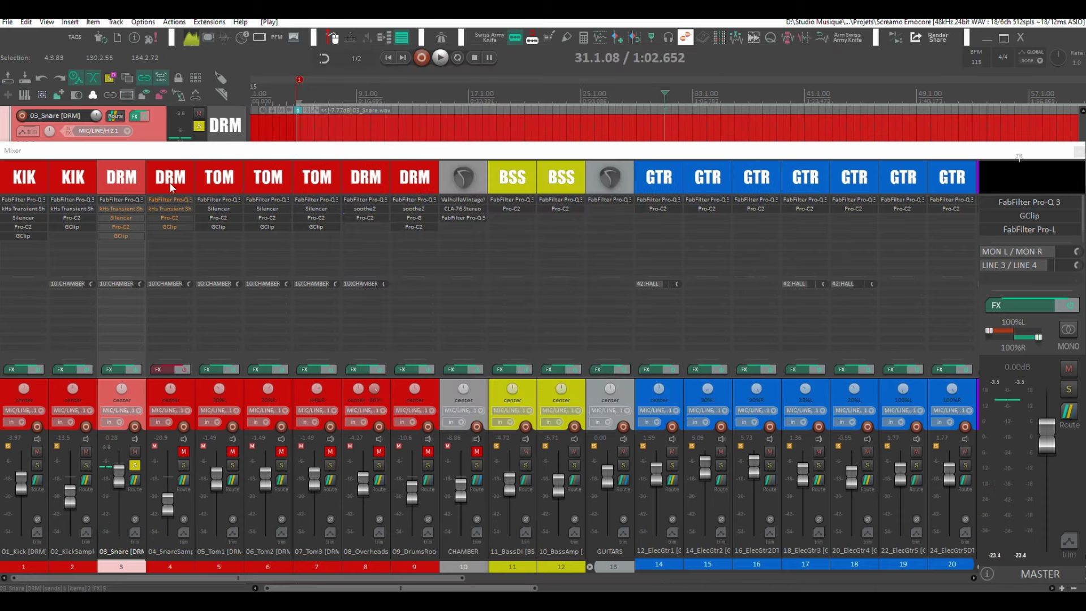
Enable kHs Transient Shaper on 03_Snare and compare the snare with it bypassed and active during playback, leaving it on
click(121, 208)
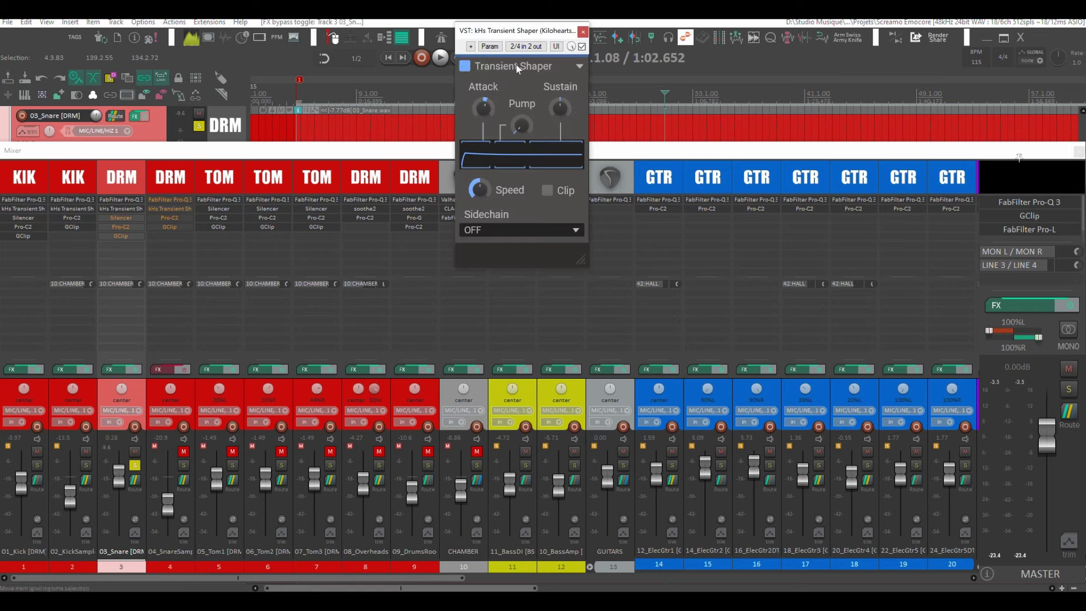
drag(525, 36, 611, 117)
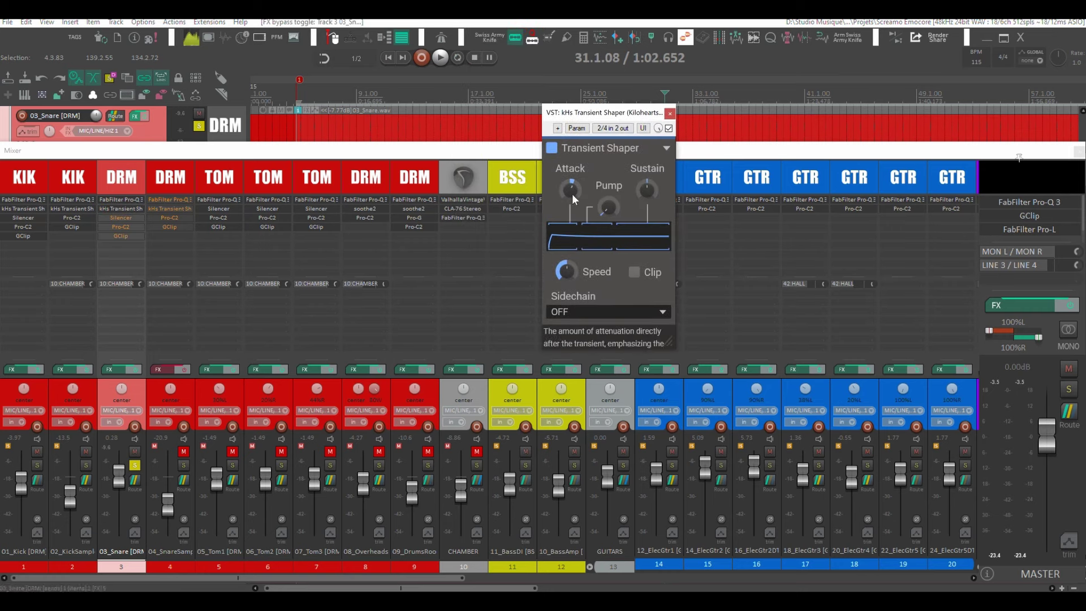
key(space)
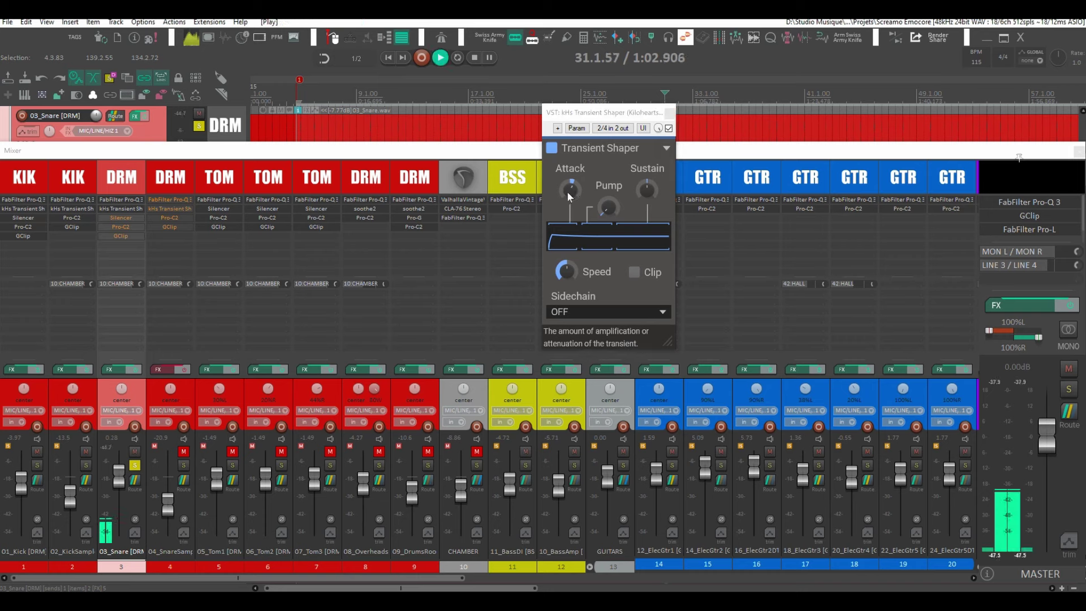
click(668, 129)
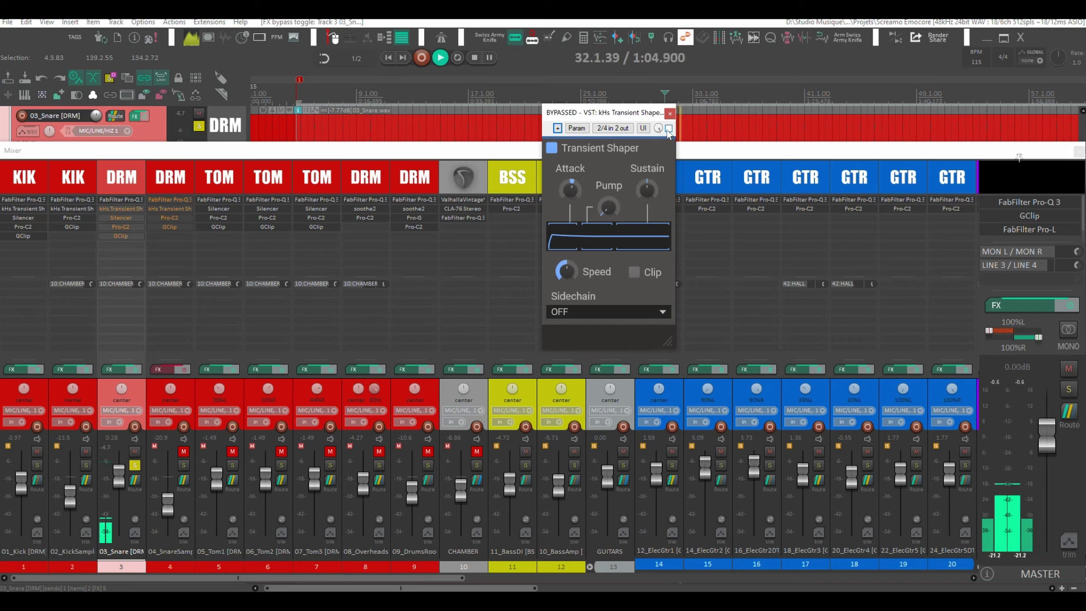
click(668, 129)
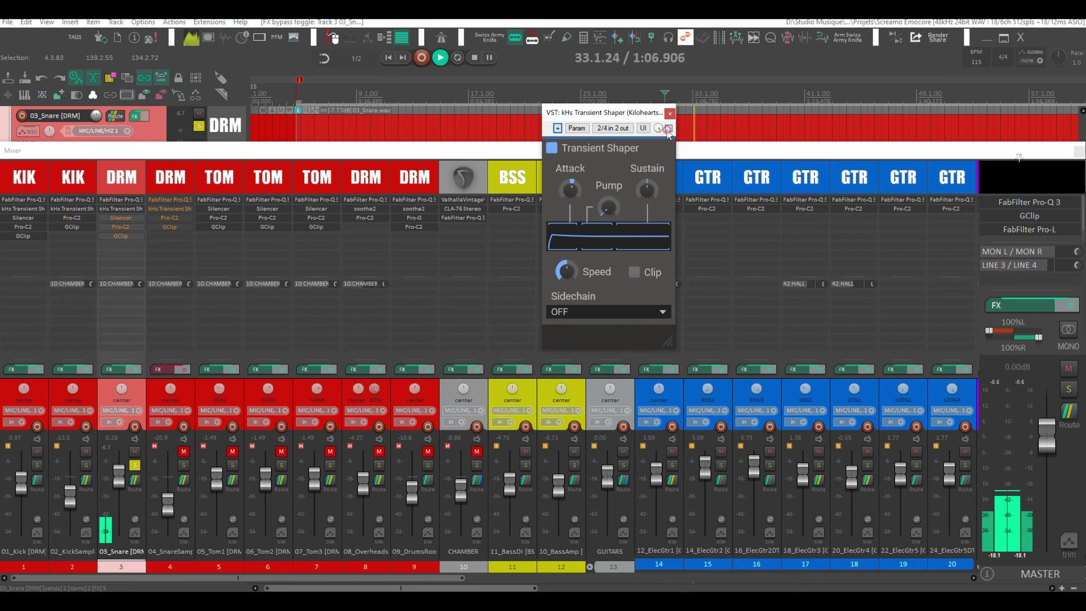
click(670, 113)
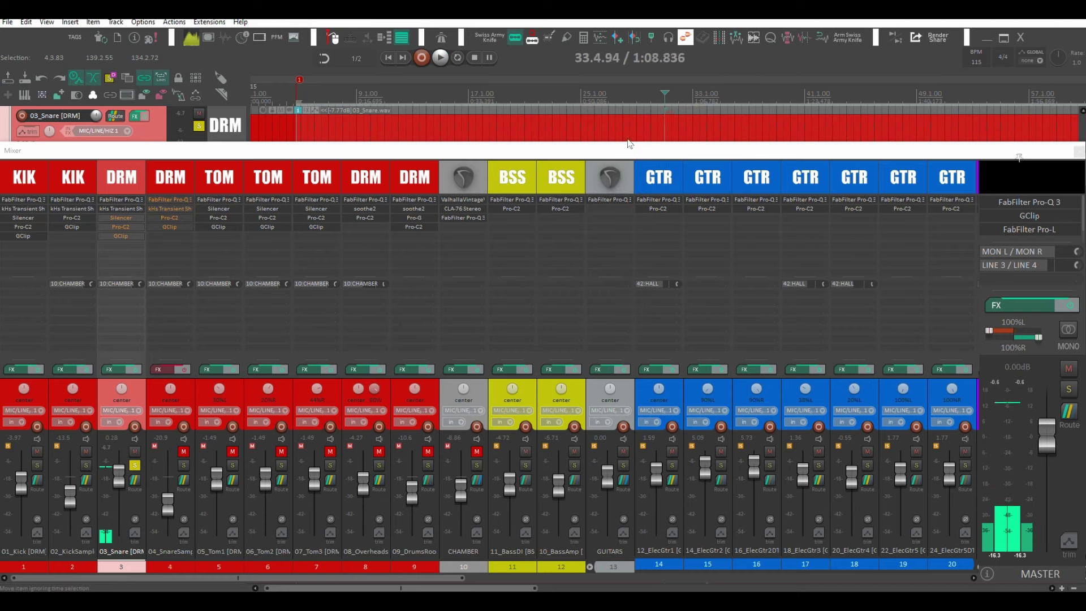
key(space)
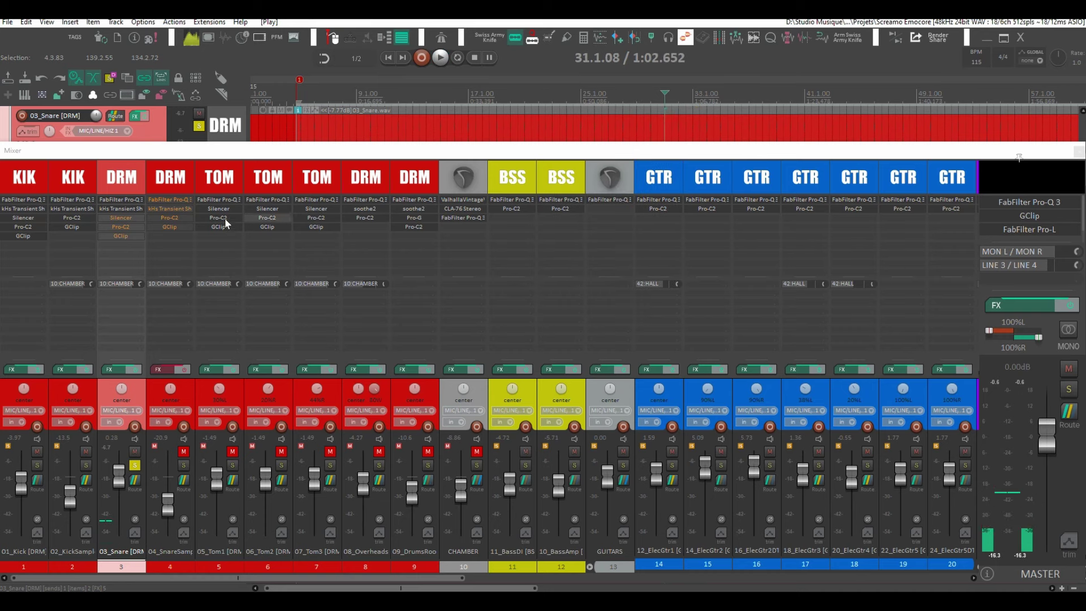
Enable Silencer on 03_Snare, compare it bypassed and active during playback, and reopen it to review its DeBleed settings
shift+click(128, 219)
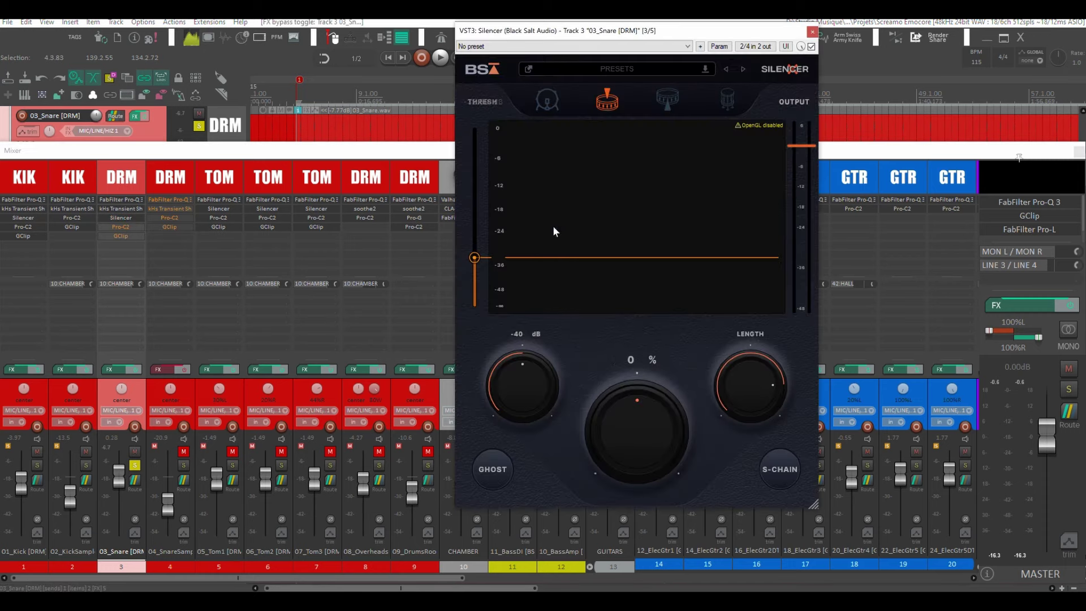
key(space)
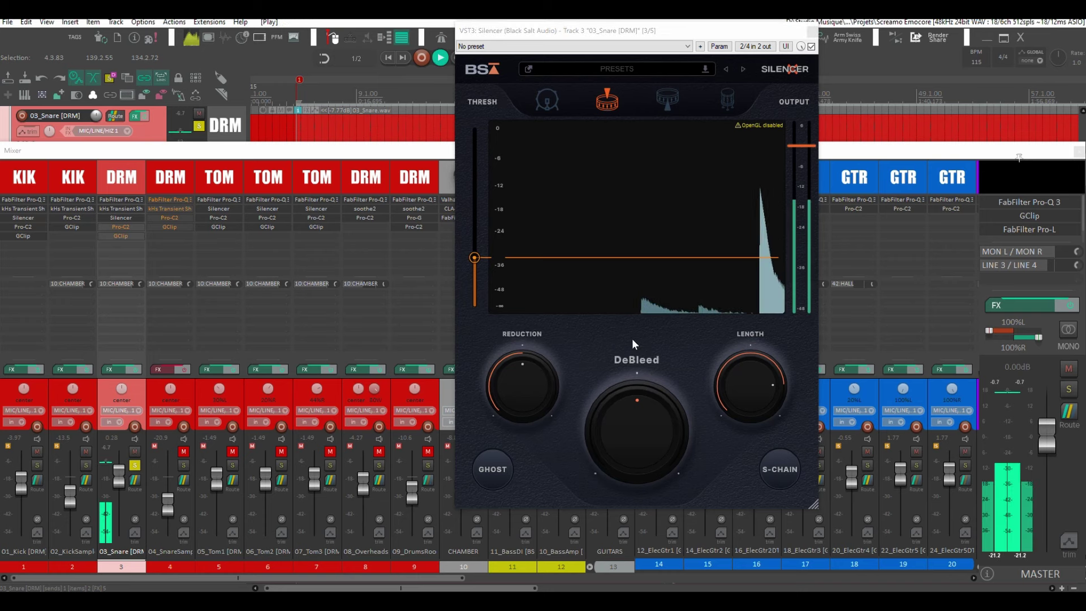
click(812, 47)
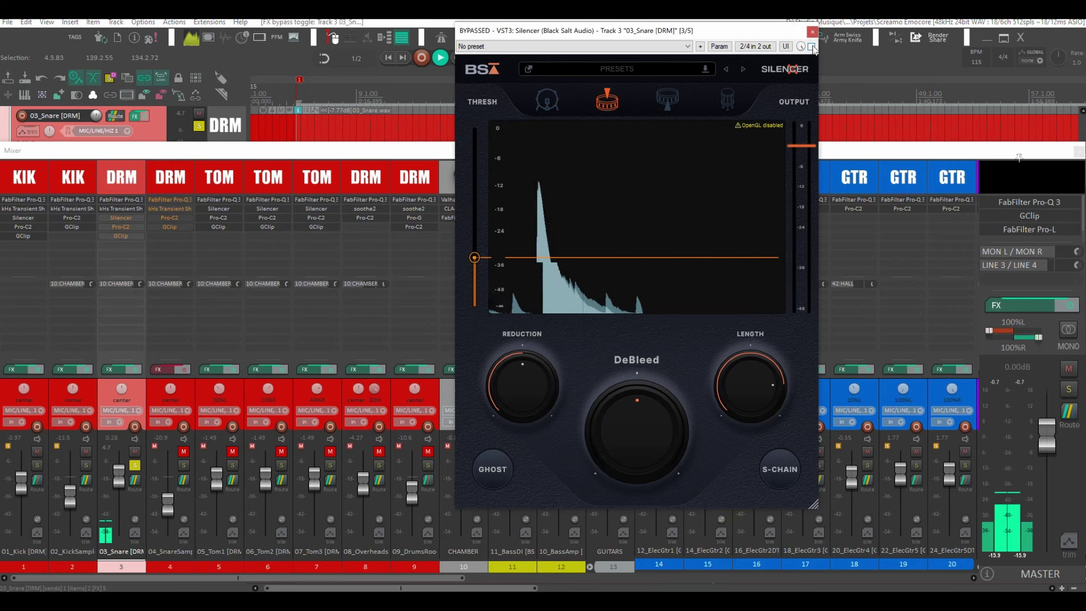
click(812, 47)
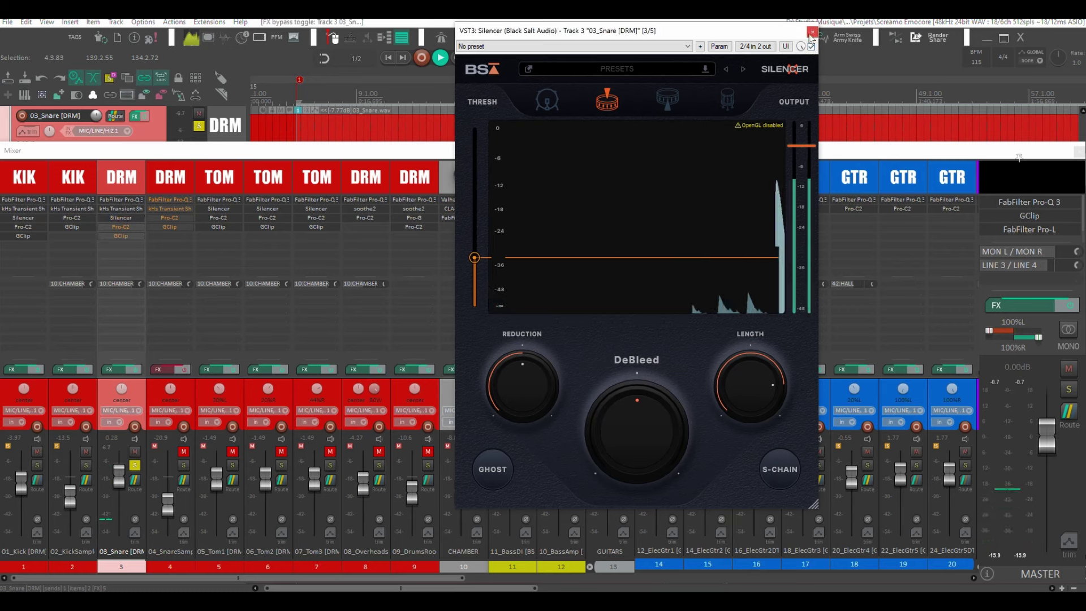
click(812, 32)
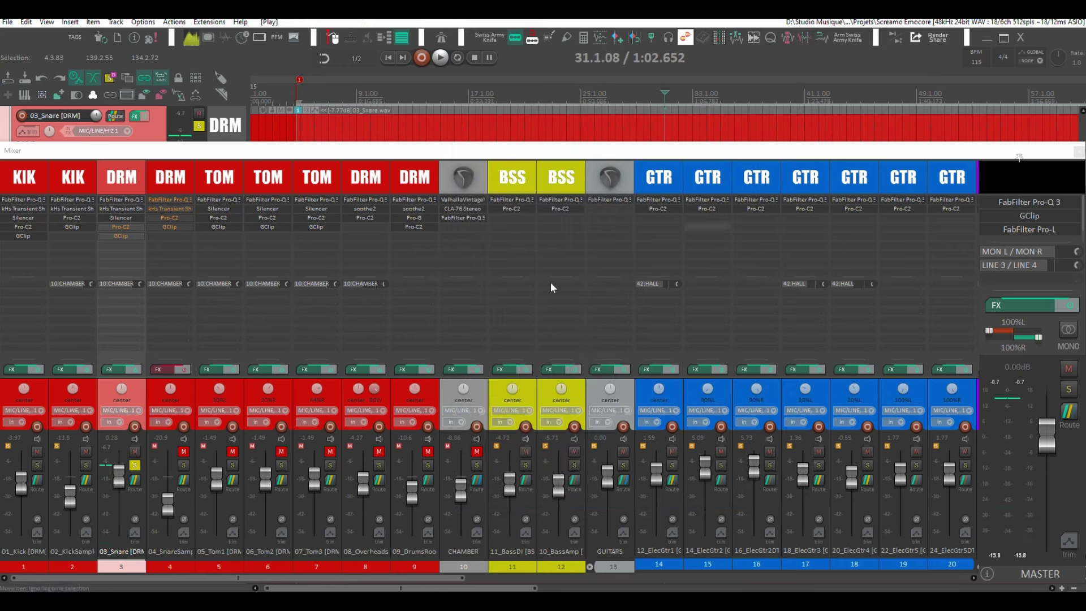
click(121, 217)
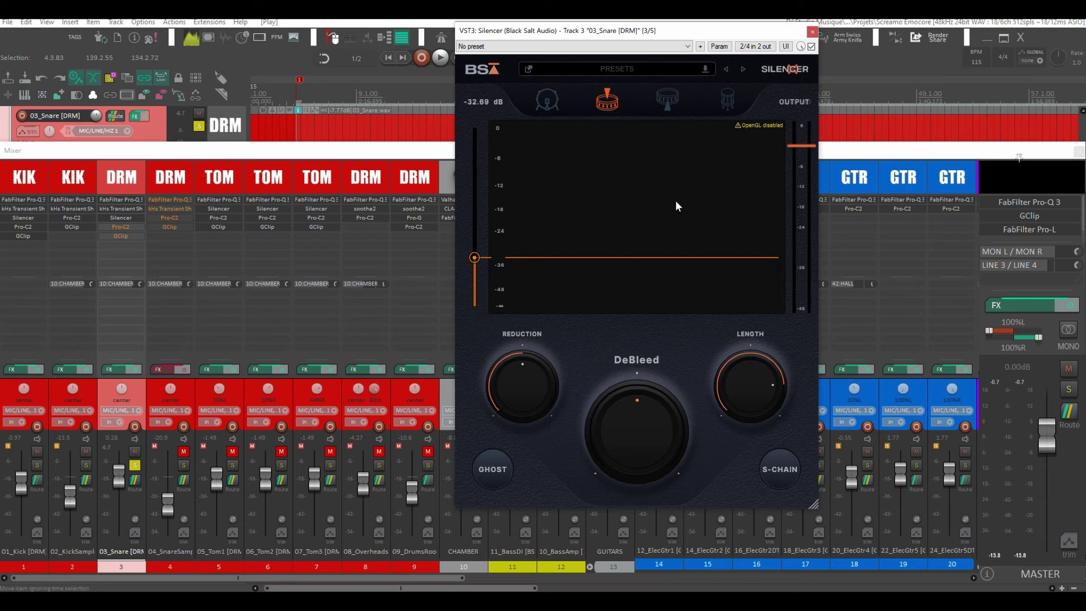
click(812, 31)
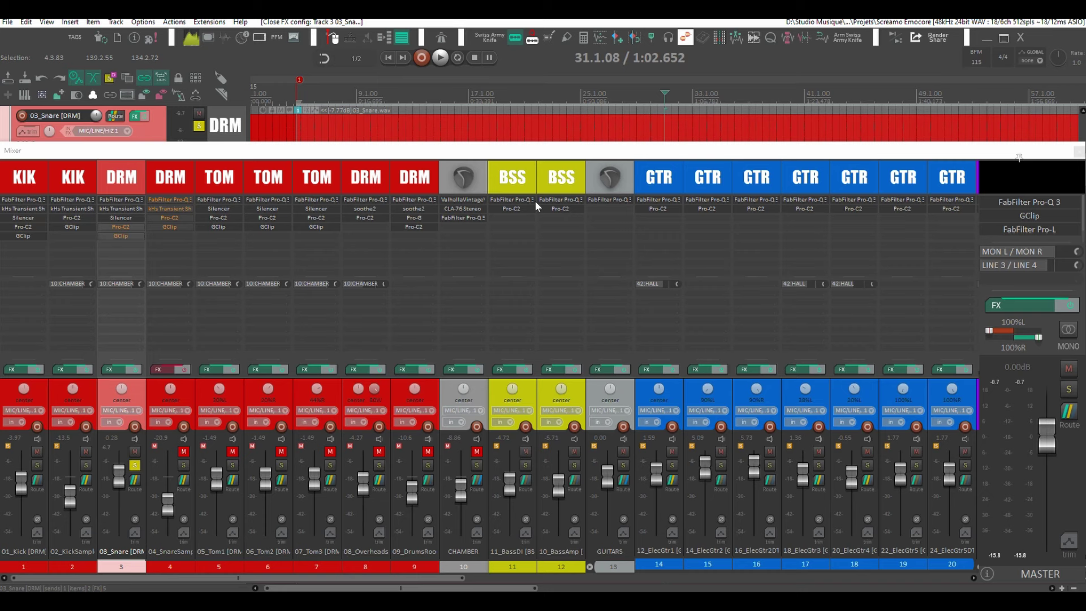
Enable Pro-C2 on 03_Snare, review its attack and release settings, and play the snare through the compressor
click(117, 226)
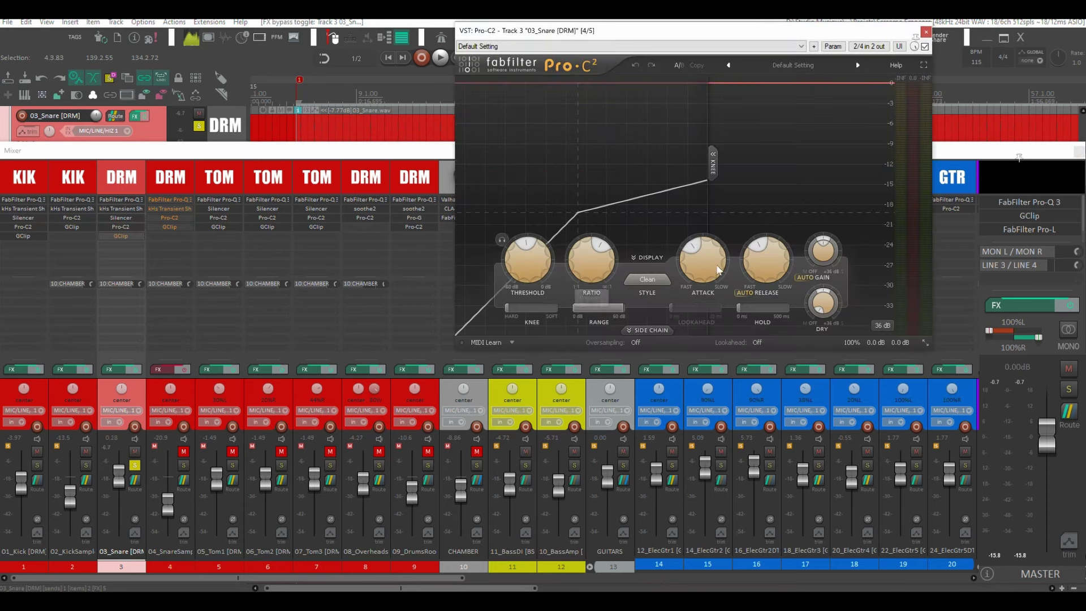
mouse_move(748, 261)
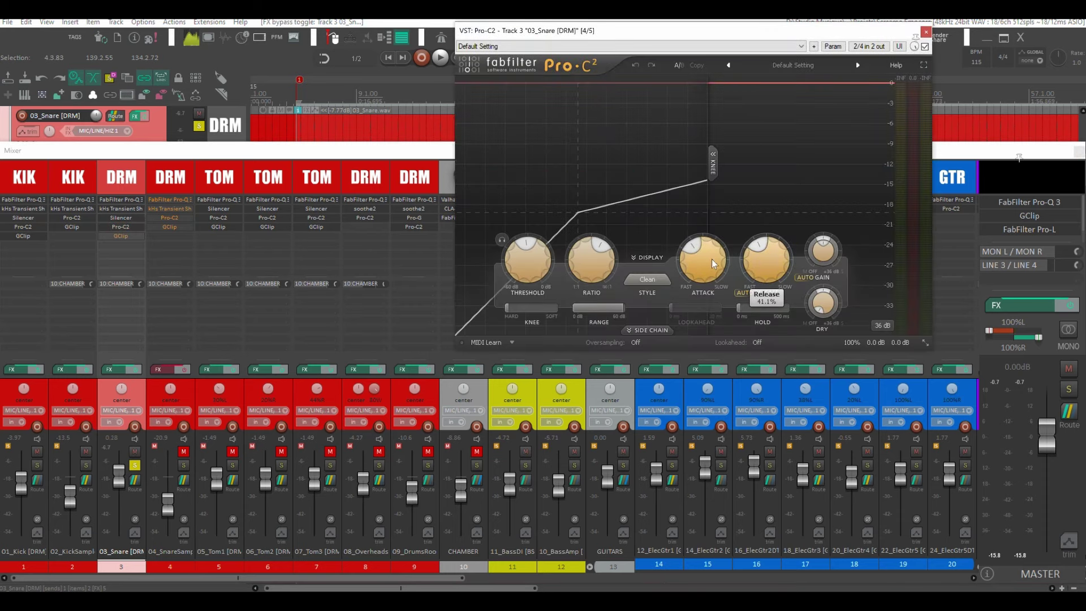
mouse_move(712, 261)
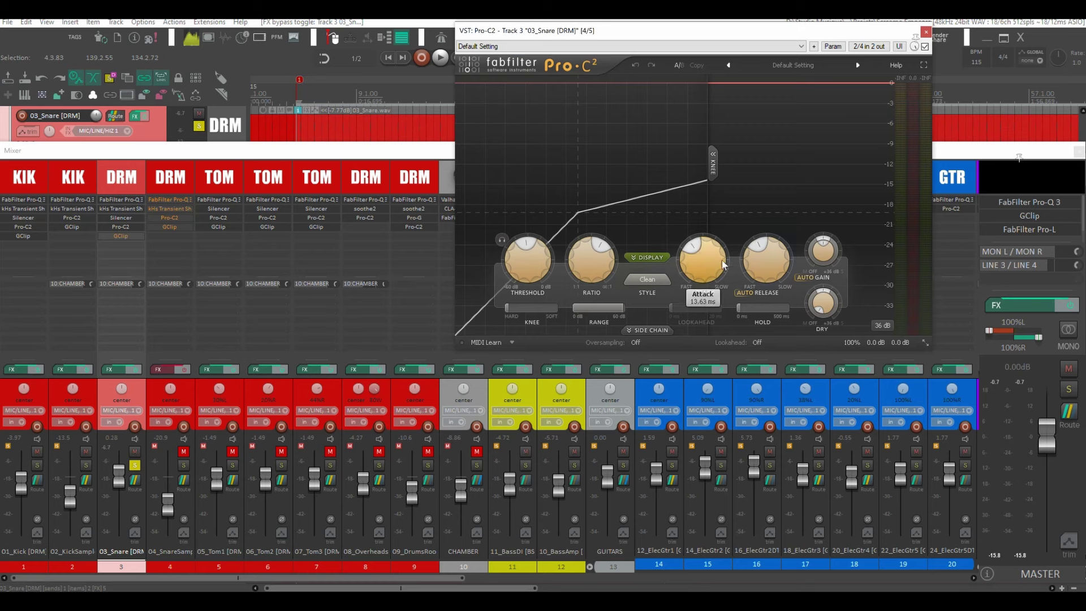
key(space)
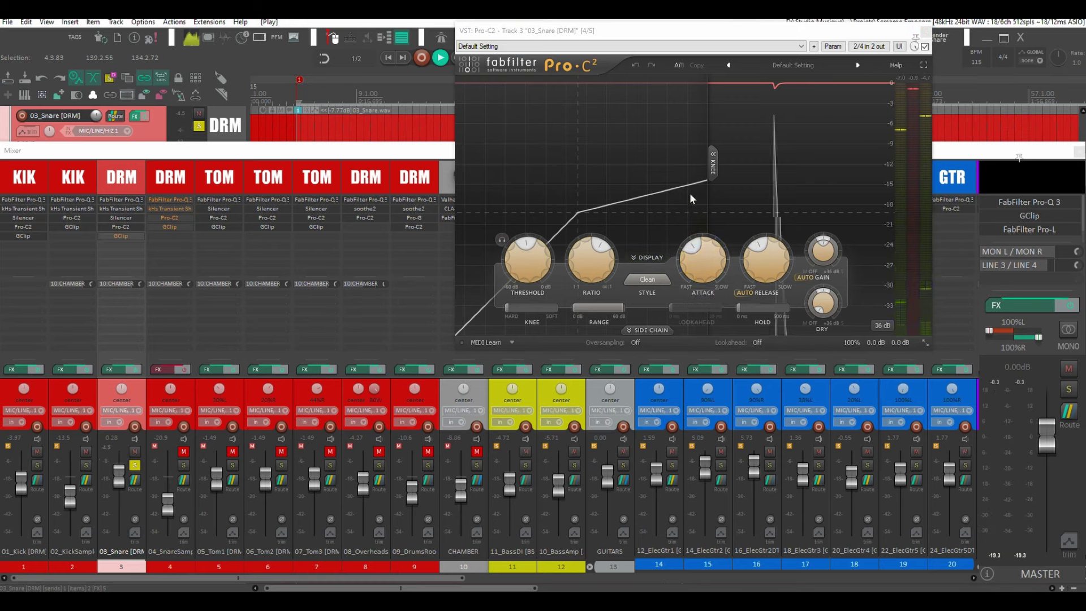
key(space)
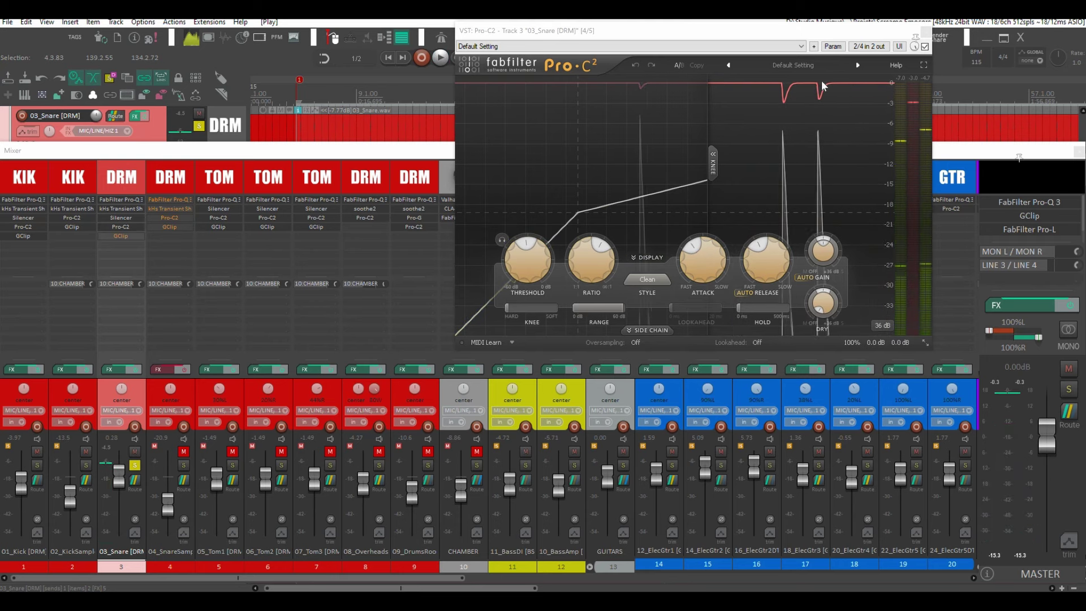
click(925, 31)
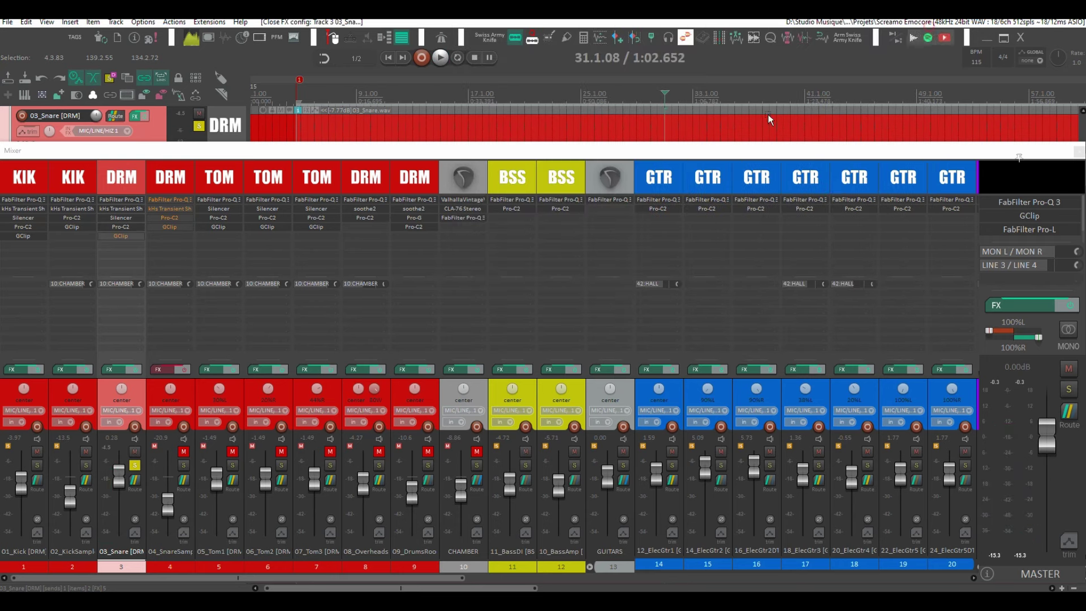
Enable GClip on 03_Snare, play the snare through the clipper, and close its window and the stray effect browser
shift+click(124, 234)
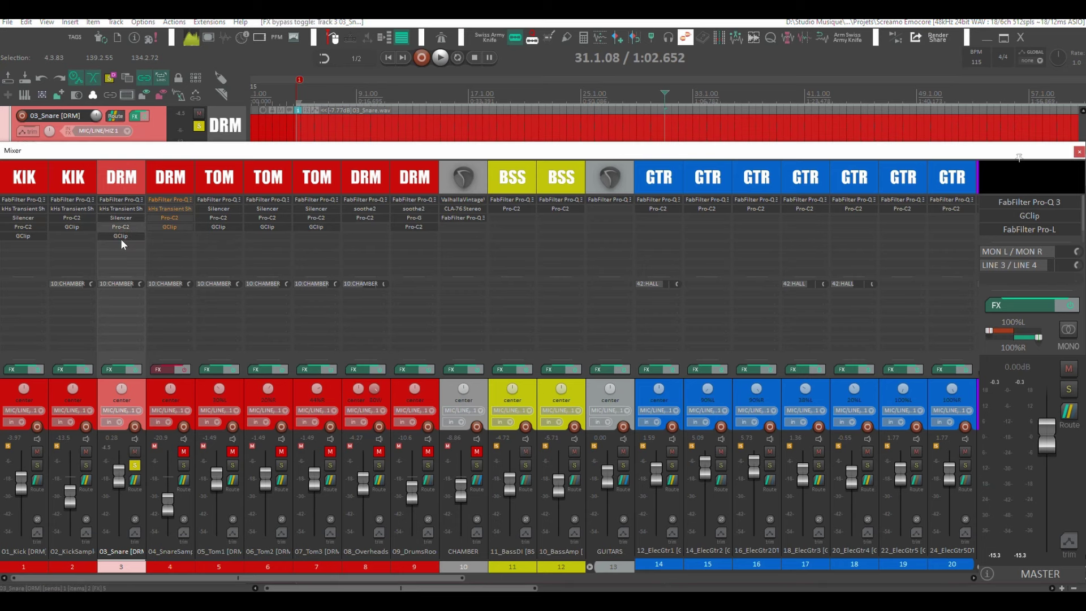
double_click(120, 240)
click(115, 236)
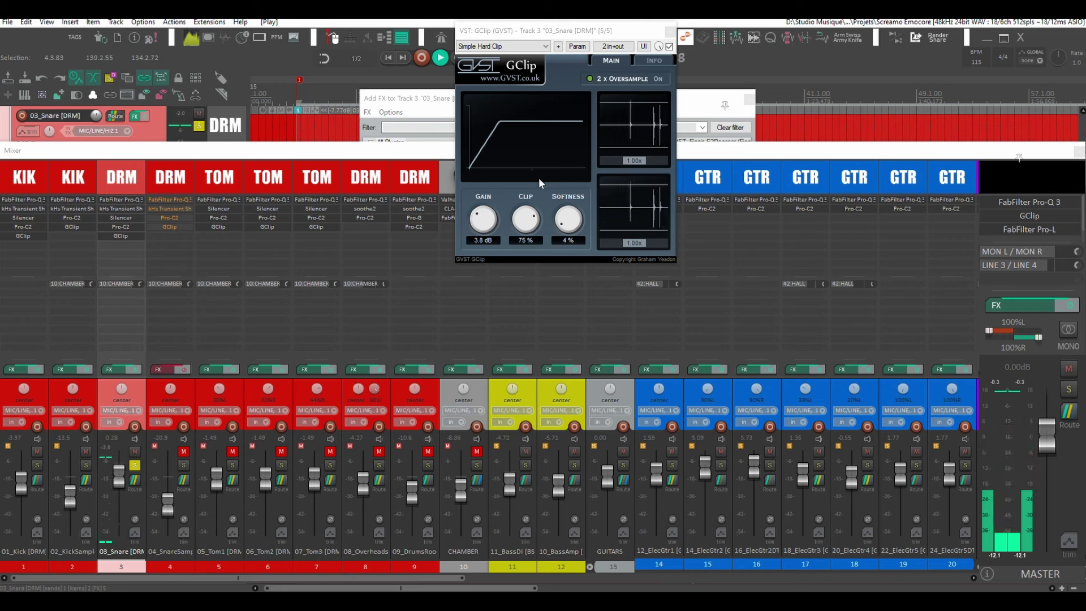
key(space)
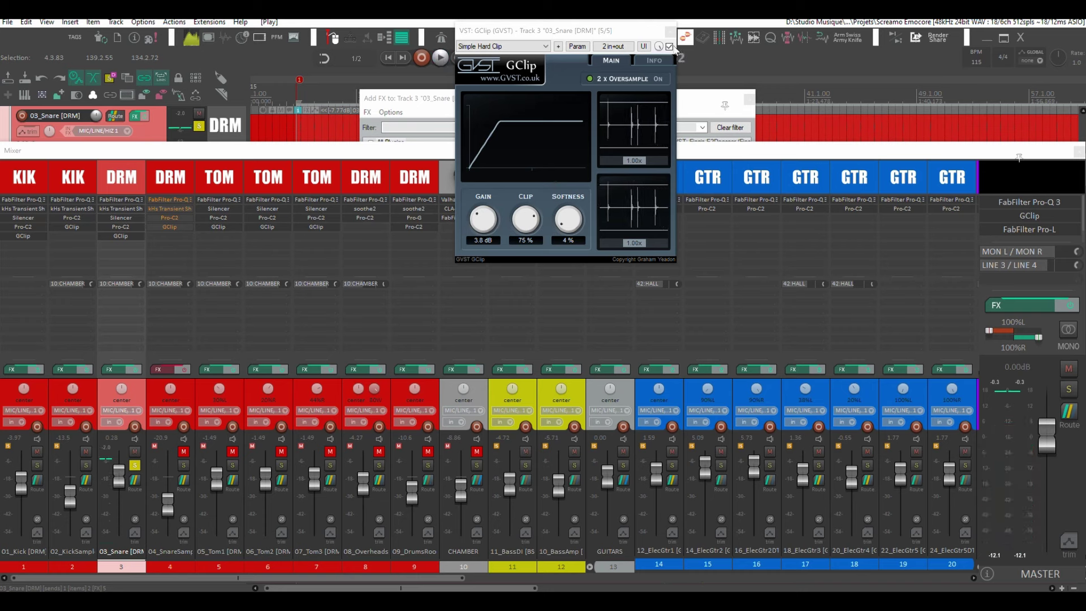
key(Escape)
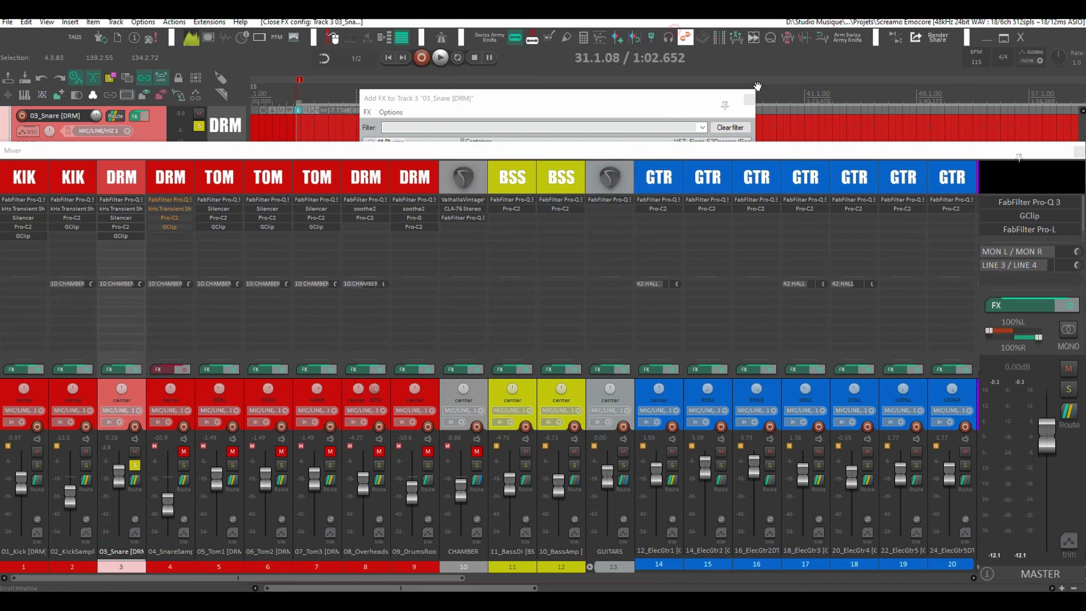
click(749, 101)
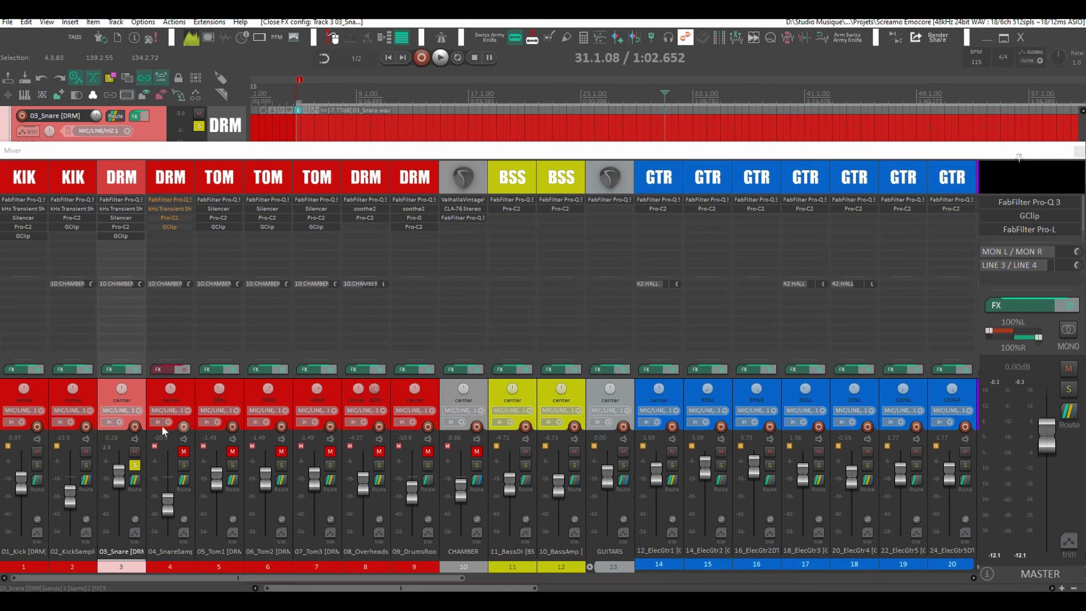
Move the solo from 03_Snare to 04_SnareSample and play the sample with its effect chain bypassed
click(135, 465)
click(185, 465)
key(space)
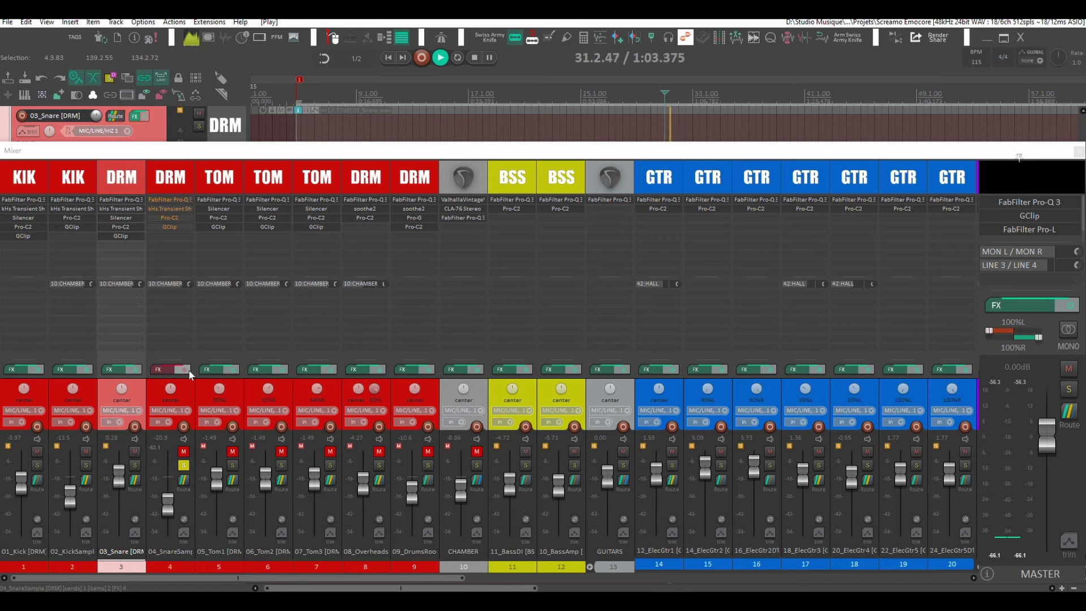
mouse_move(172, 493)
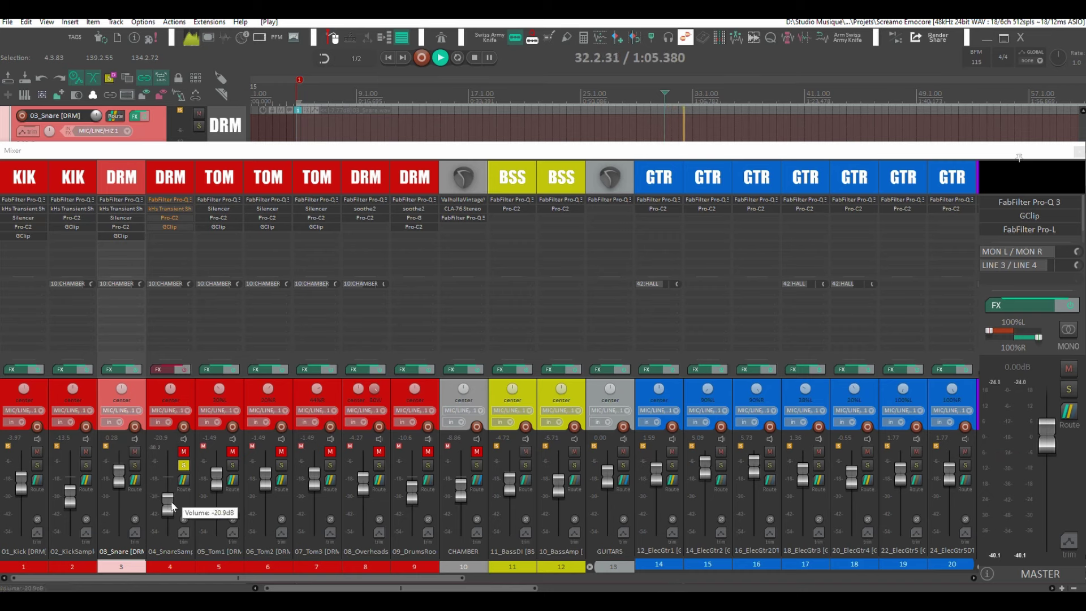
Raise the 04_SnareSample fader to about +5.39 dB during playback, and re-enable its effect chain with the plug-ins bypassed individually
drag(172, 490, 169, 468)
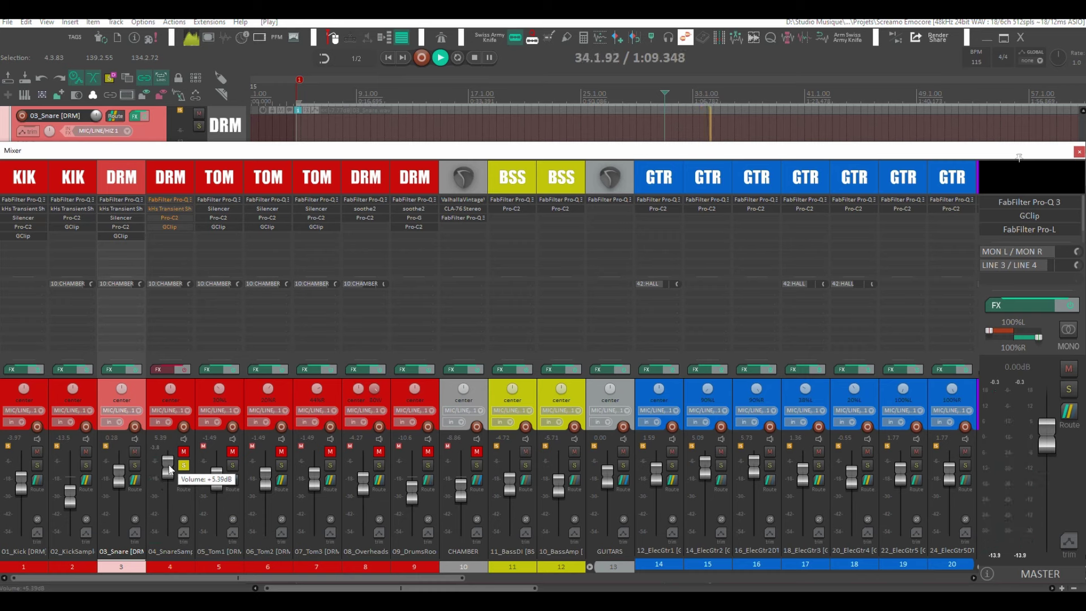
key(space)
click(181, 369)
shift+click(169, 226)
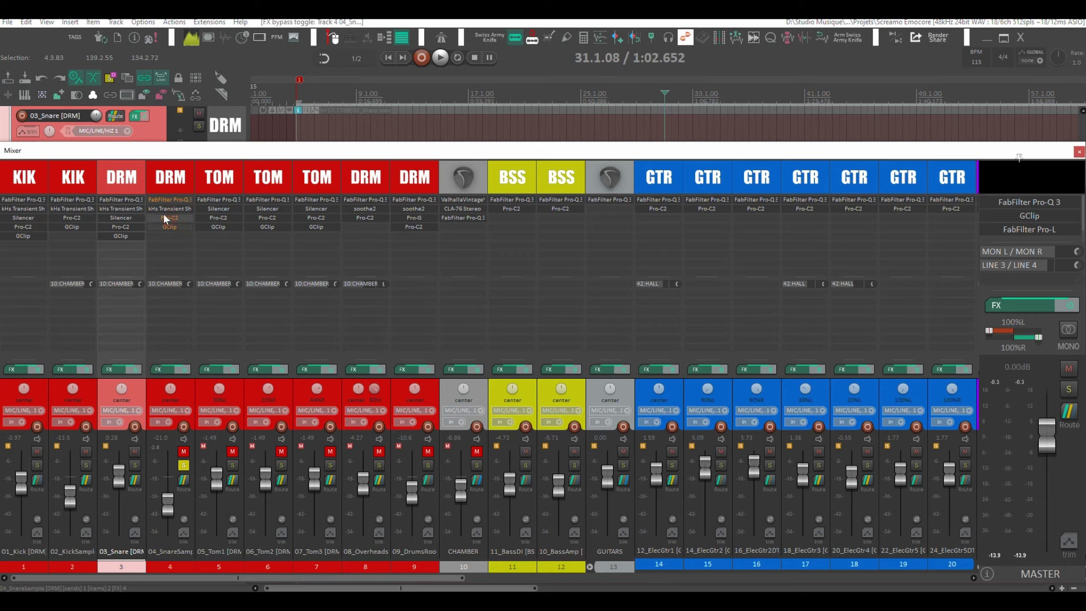
Open Pro-Q 3 on 04_SnareSample and compare the equalizer bypassed and active during playback
click(176, 200)
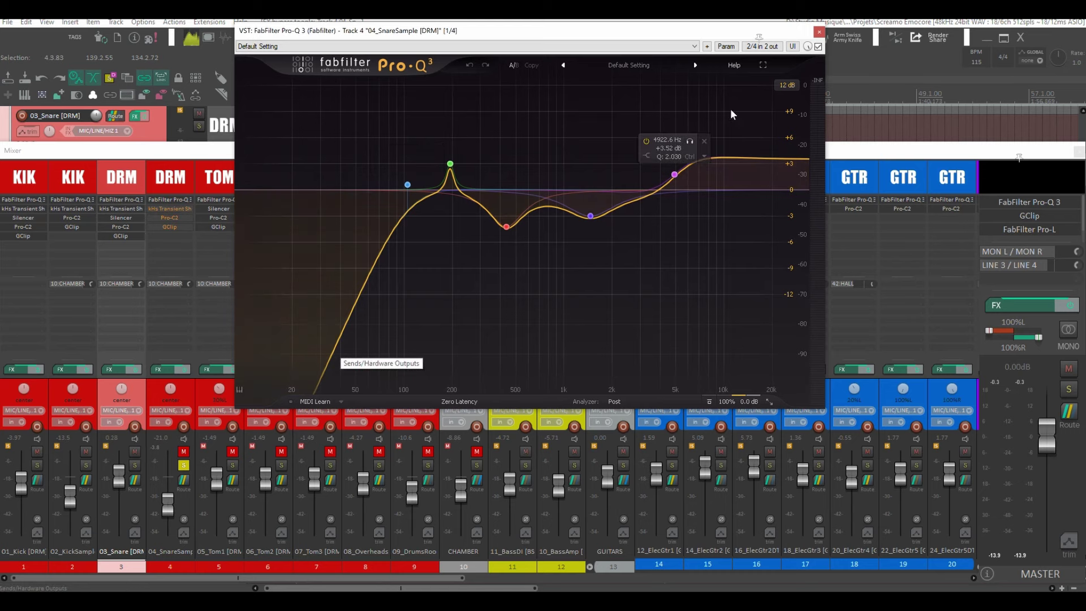
key(space)
click(818, 47)
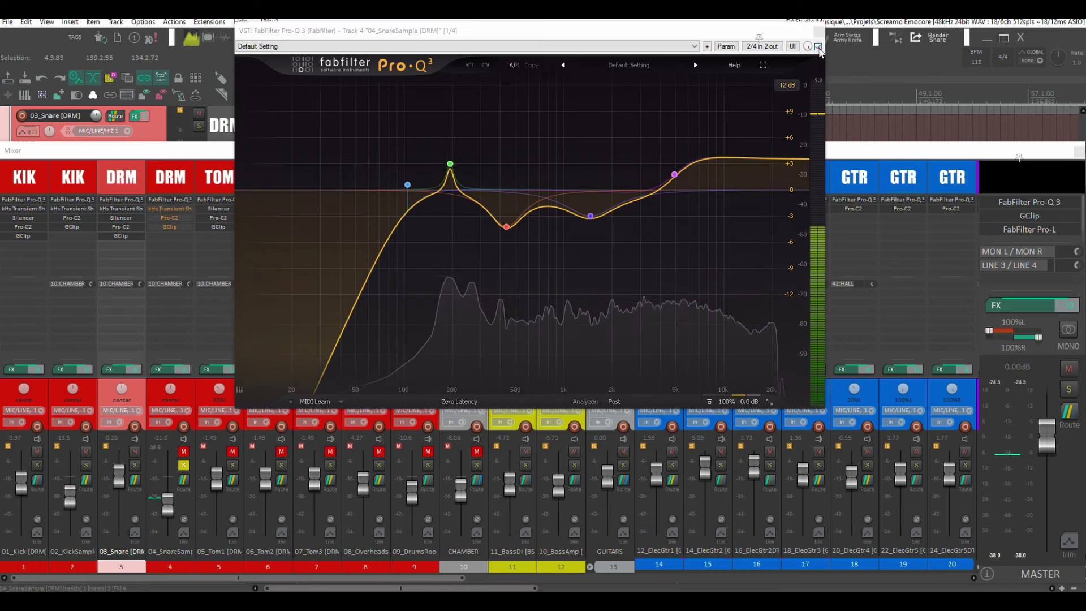
click(818, 46)
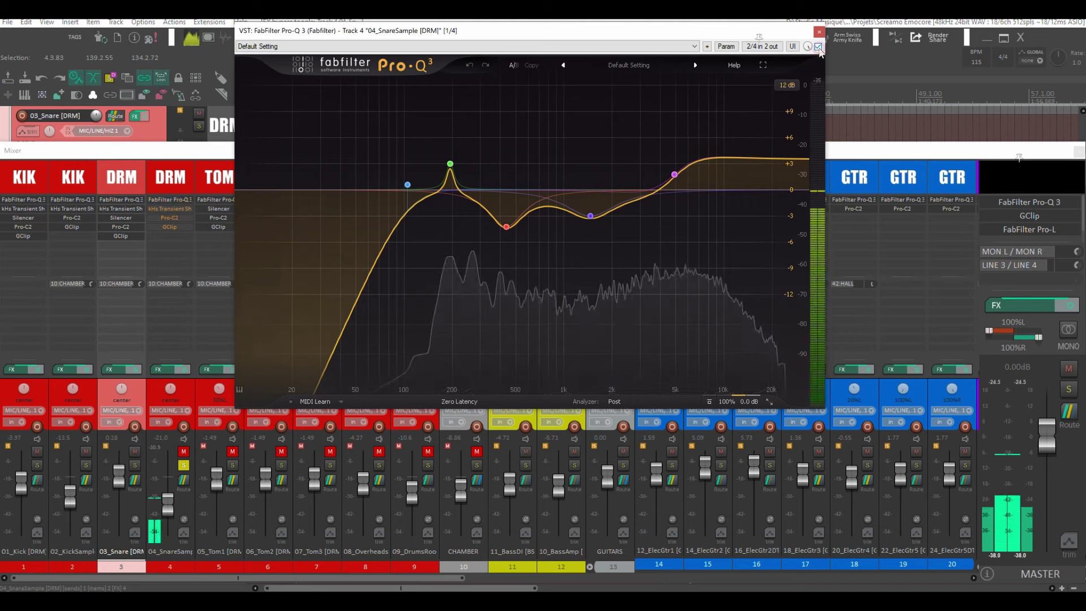
Set the 04_SnareSample fader to +2.17 dB and compare Pro-Q 3 bypassed and active again at the louder level
drag(168, 505, 168, 466)
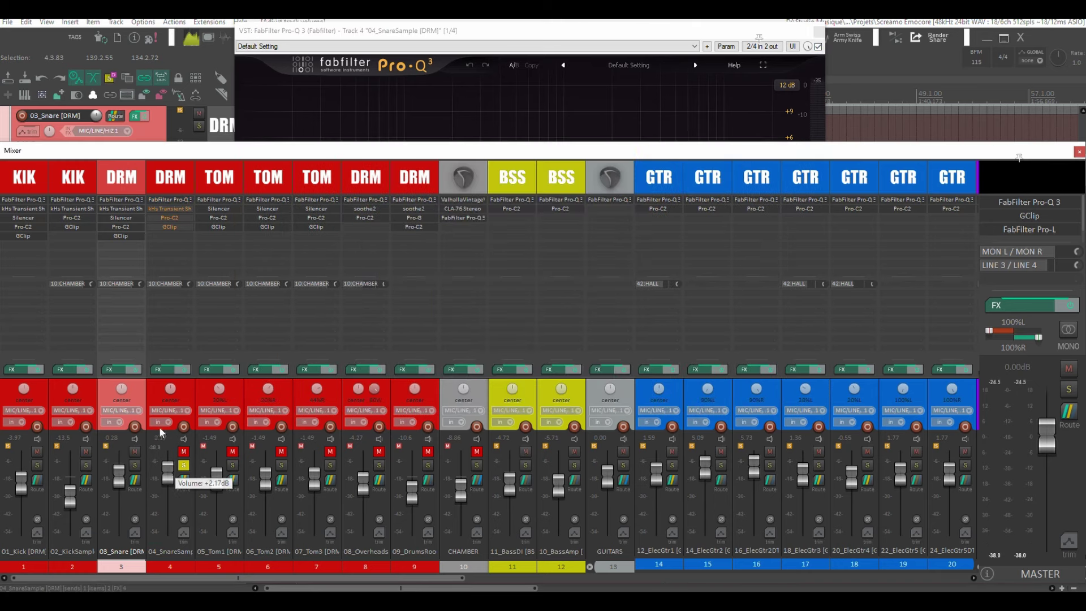
click(169, 201)
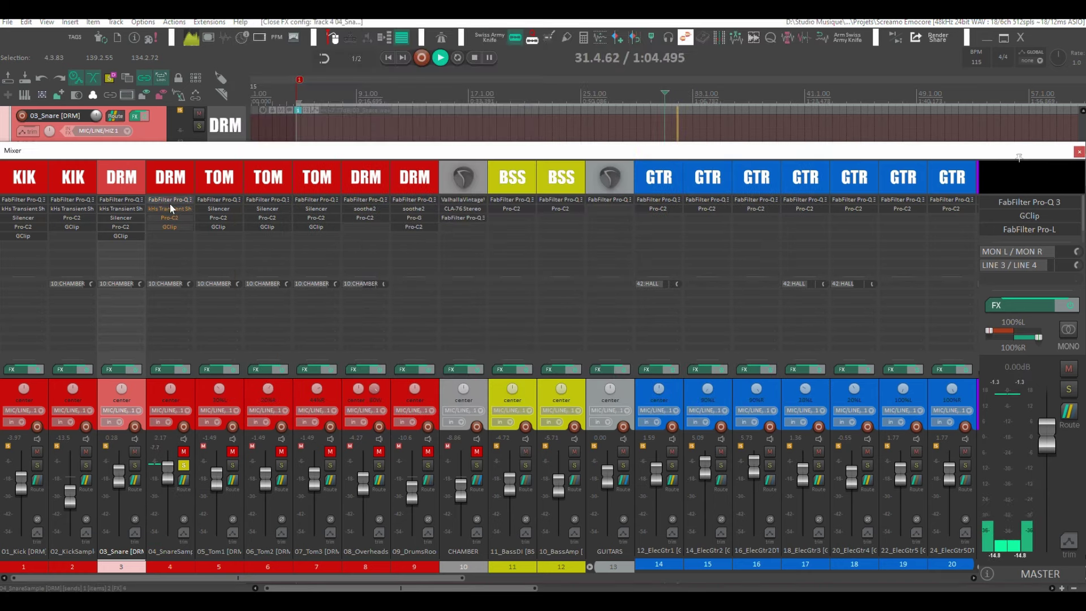
click(163, 201)
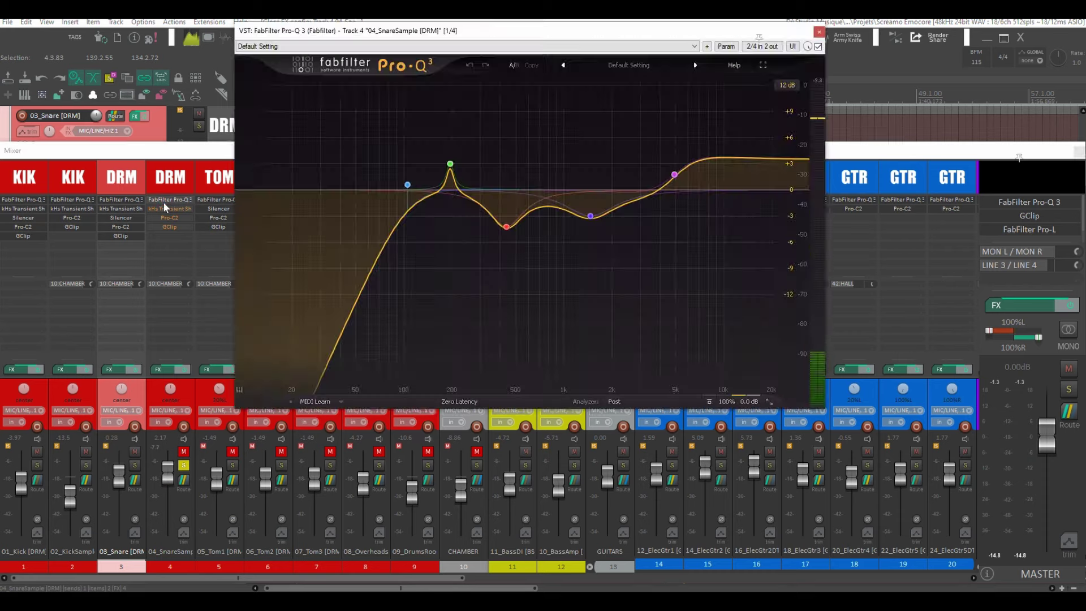
click(818, 46)
click(818, 46)
click(819, 32)
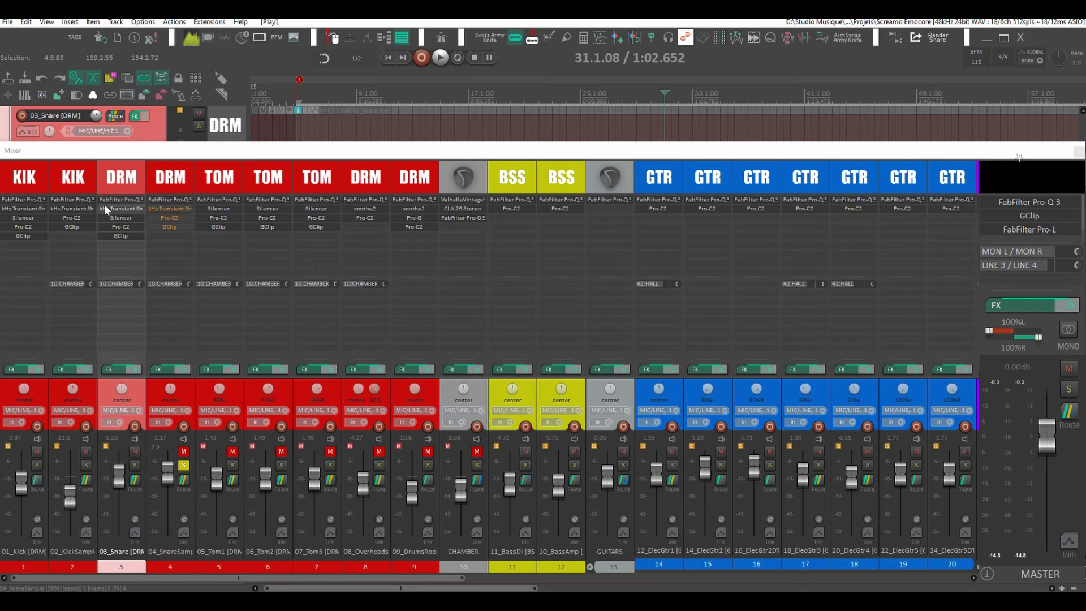
Enable kHs Transient Shaper on 04_SnareSample, play the sample through it, and close its window
click(168, 209)
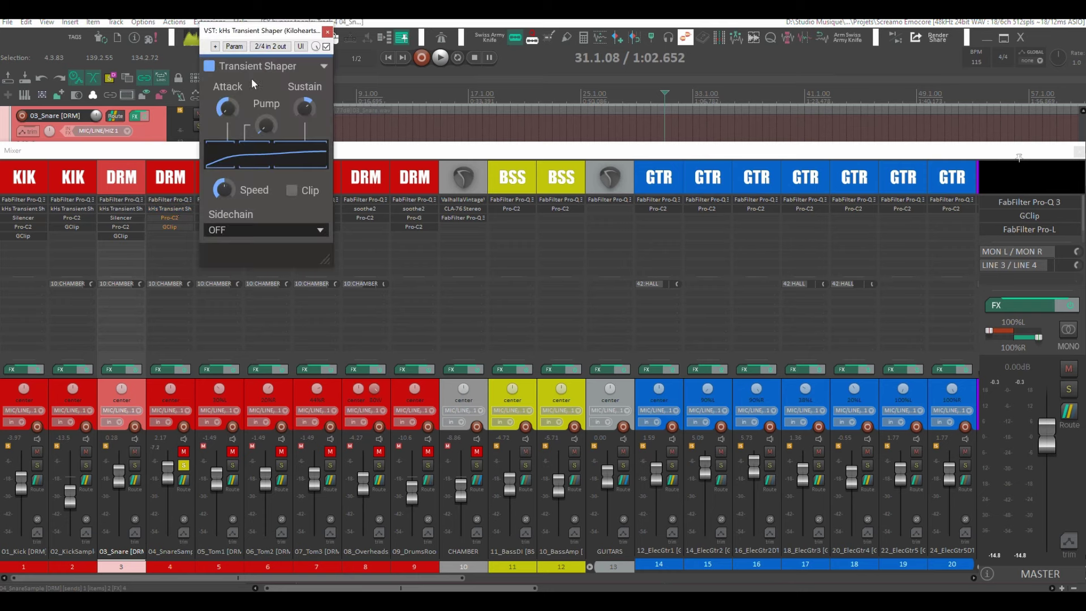
drag(268, 35, 455, 155)
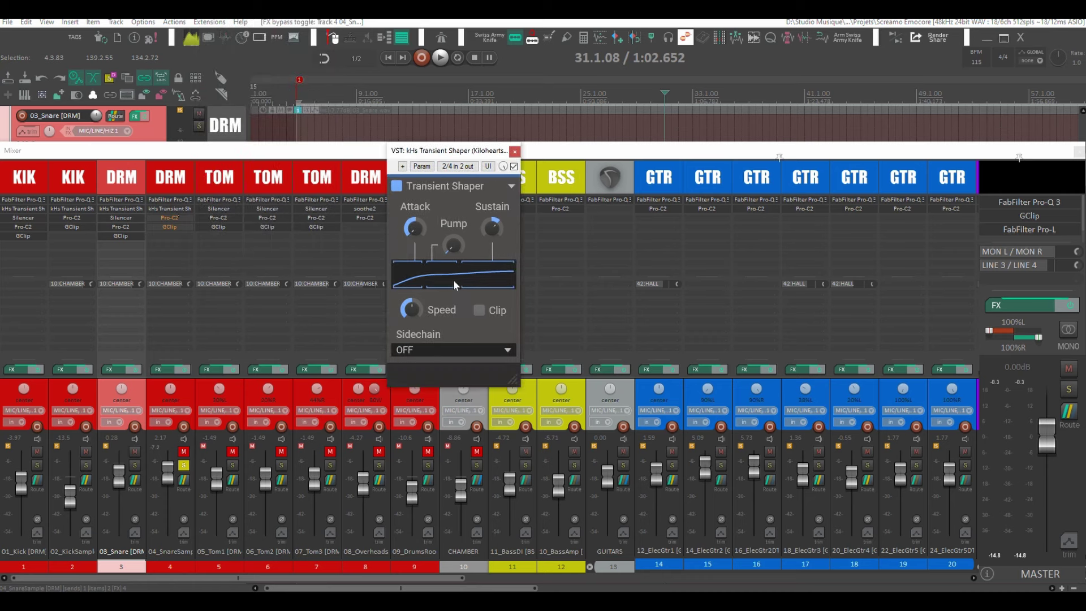
key(space)
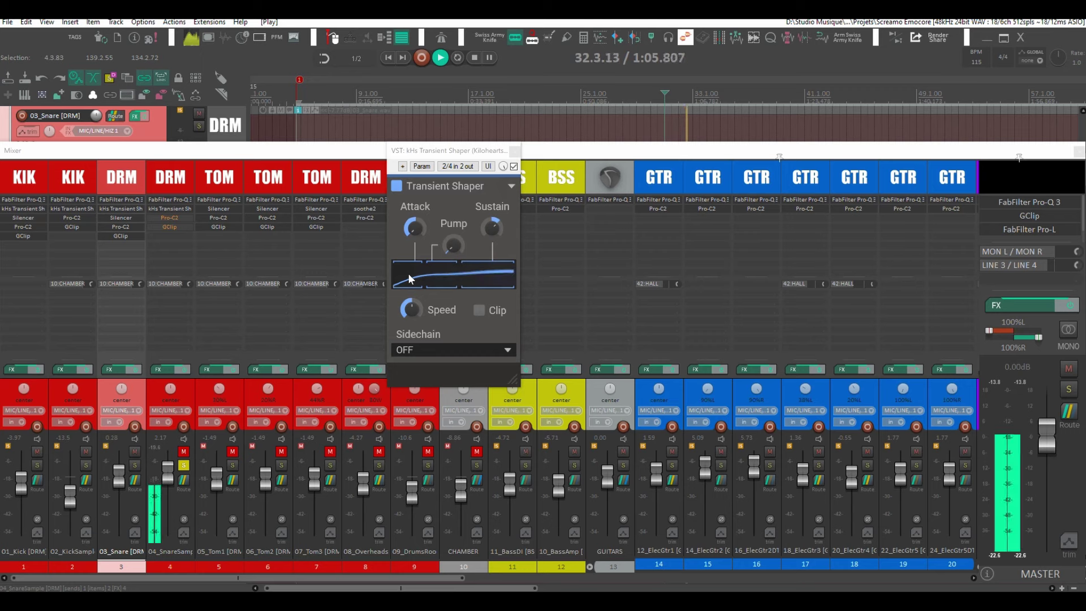
key(space)
click(513, 151)
Enable Pro-C2 on 04_SnareSample, play the sample through the compressor, and close its window
shift+click(168, 224)
click(164, 217)
key(space)
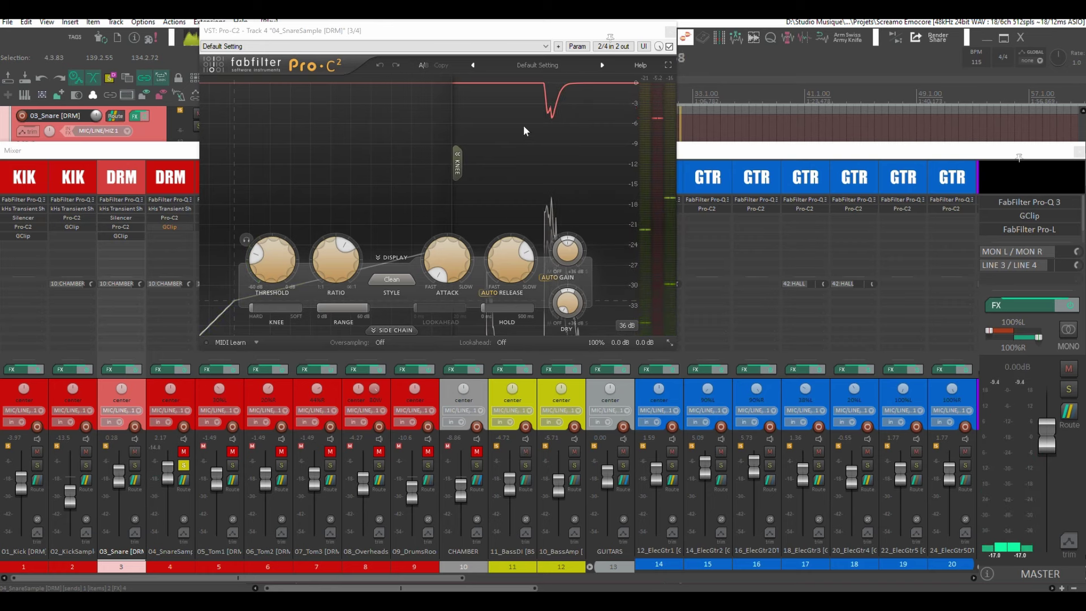
click(670, 32)
Enable GClip on 04_SnareSample, play the sample through the clipper, and close its window
shift+click(162, 225)
click(162, 225)
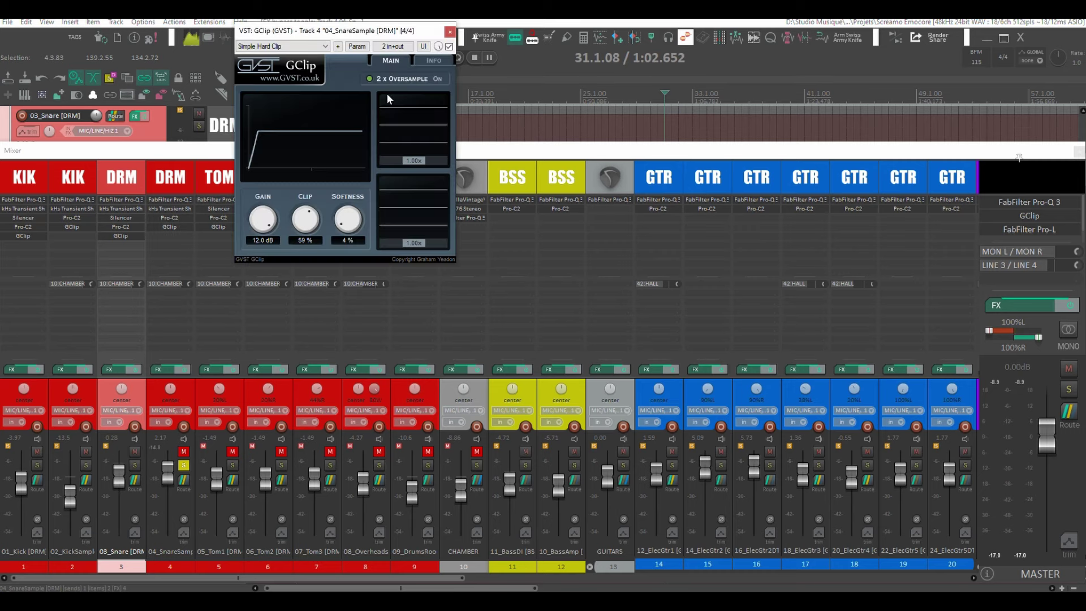
key(space)
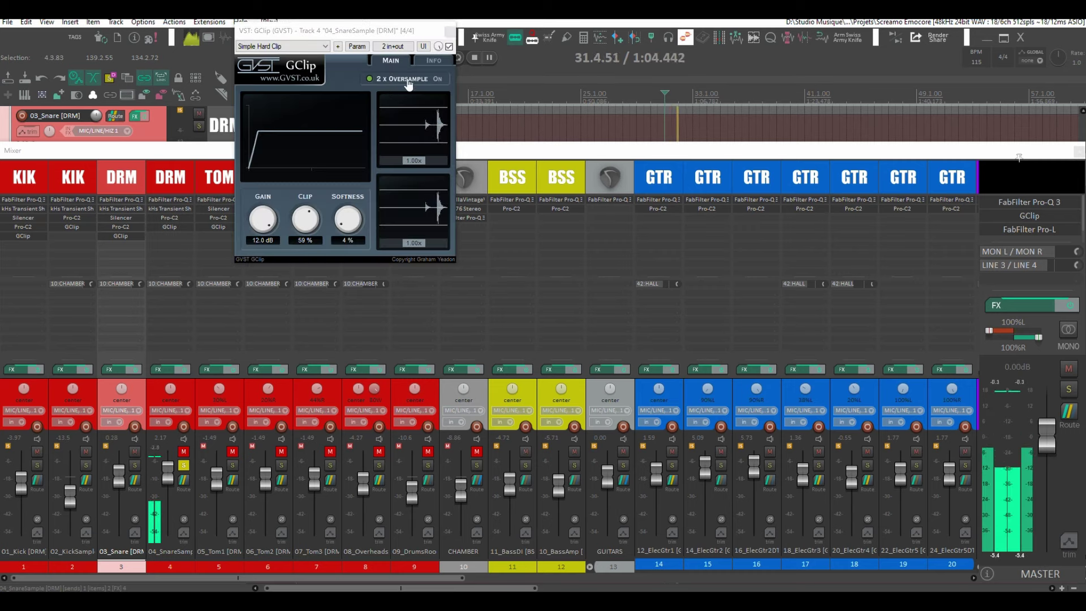
click(449, 32)
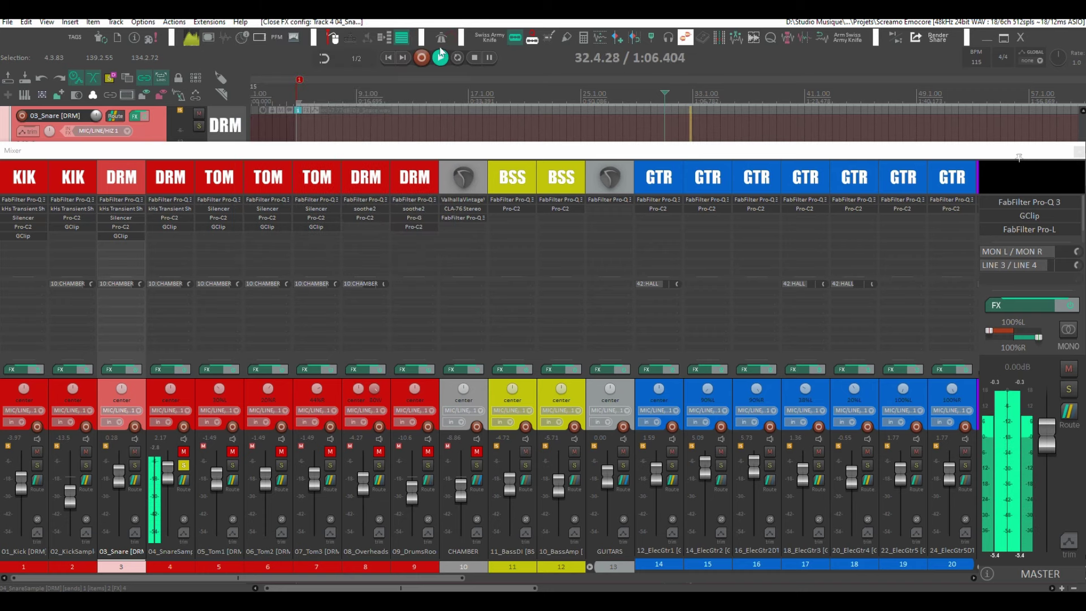
key(space)
Compare the soloed 04_SnareSample with its whole effect chain bypassed and active during playback
click(136, 465)
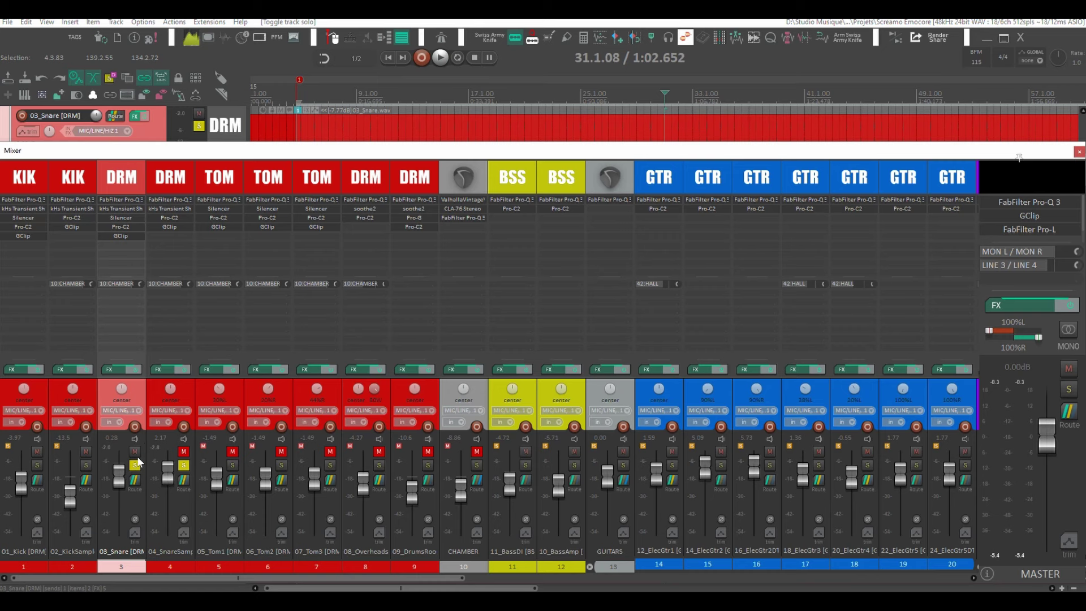
click(136, 465)
click(183, 369)
key(space)
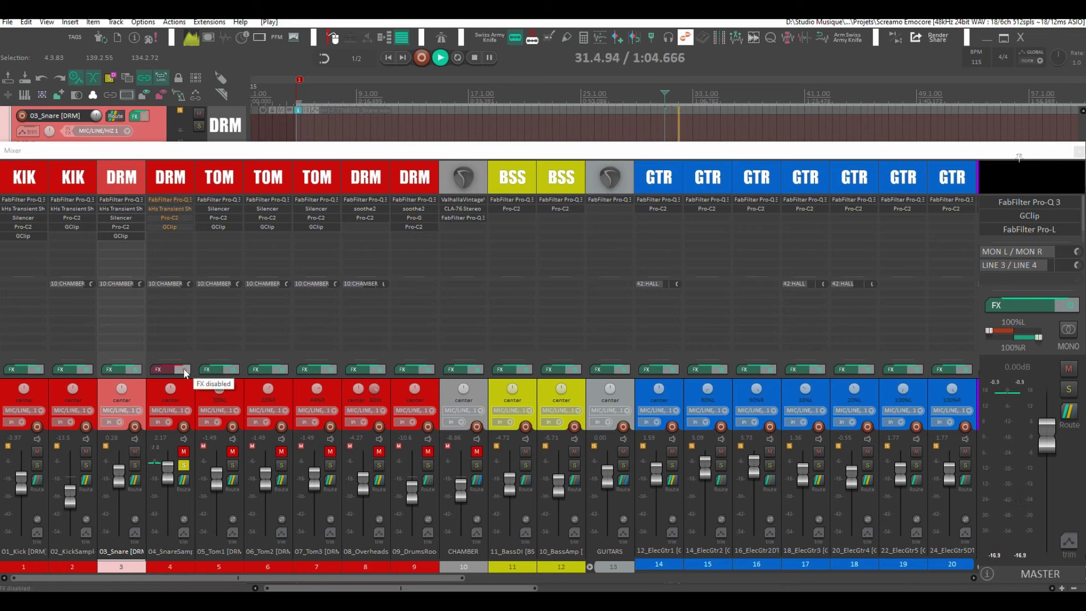
click(183, 369)
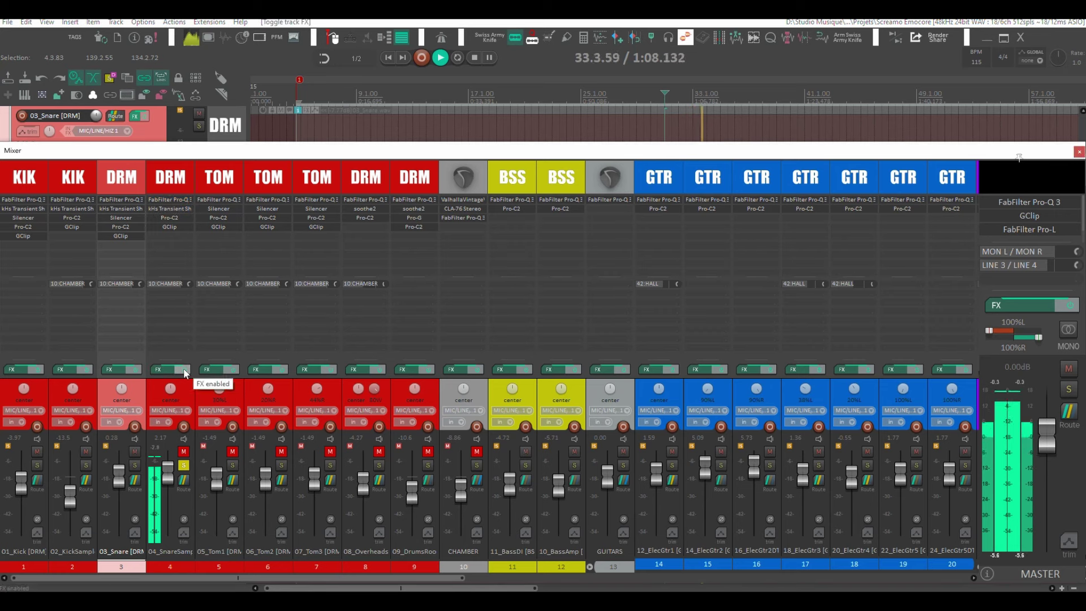
key(space)
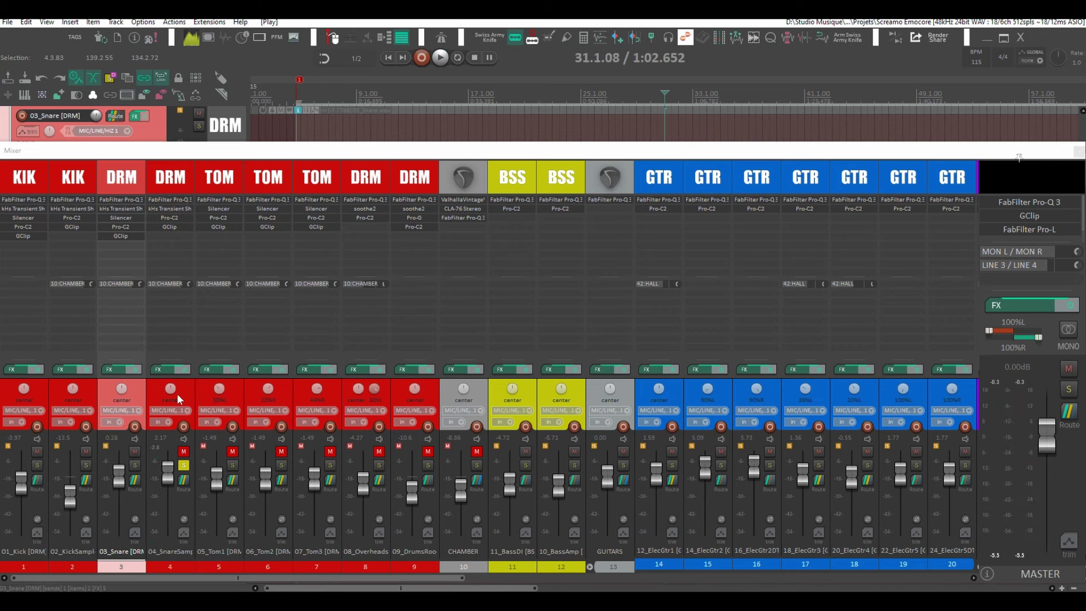
Solo 03_Snare together with 04_SnareSample and lower the sample's fader to -19.9 dB while both play
click(136, 464)
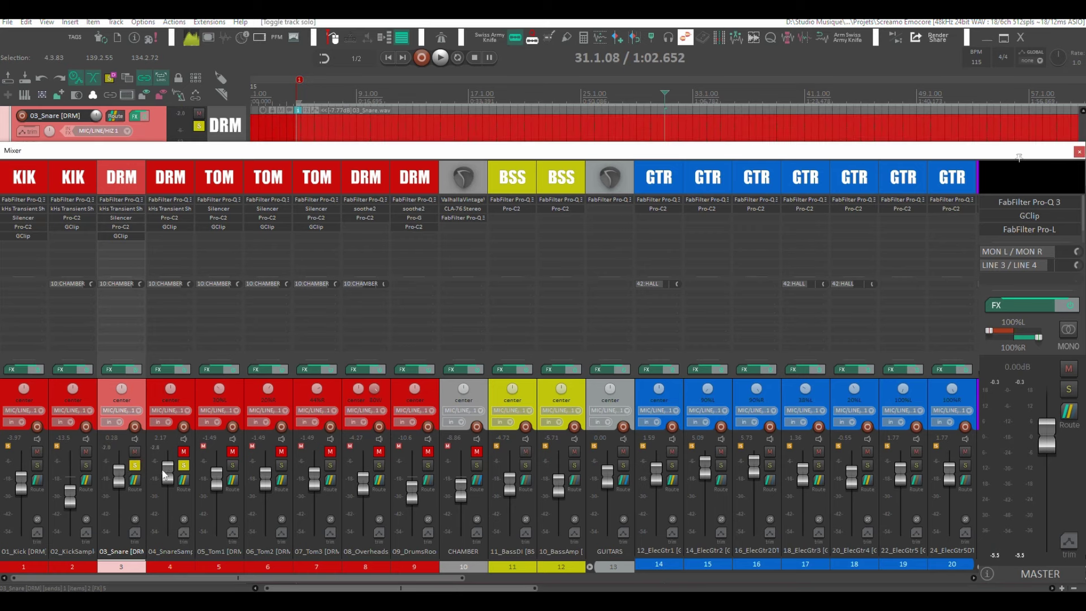
key(space)
drag(169, 474, 166, 504)
key(space)
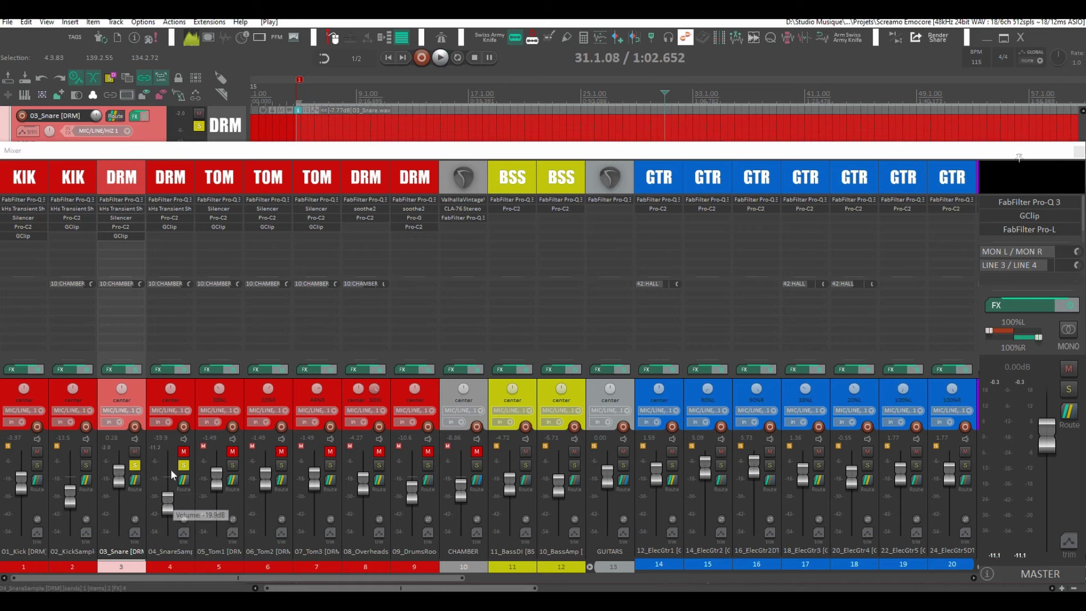
Unmute 04_SnareSample and CHAMBER, clear the sample's solo, and reset the CHAMBER fader to 0 dB
click(183, 451)
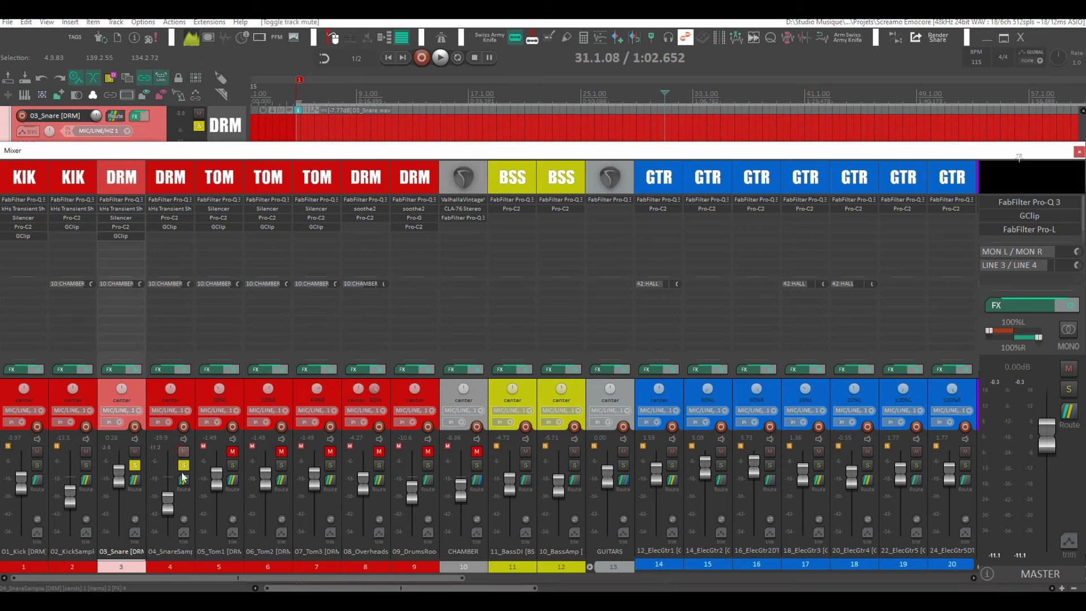
click(478, 450)
double_click(463, 487)
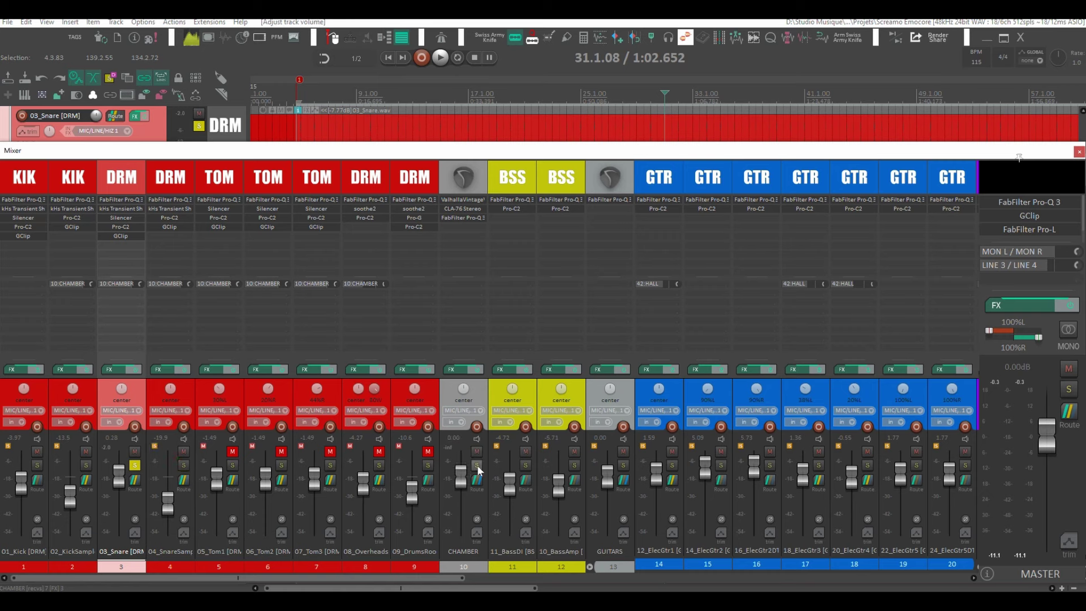
Solo CHAMBER alongside 03_Snare during playback and invert the phase of the CHAMBER track
key(space)
click(478, 465)
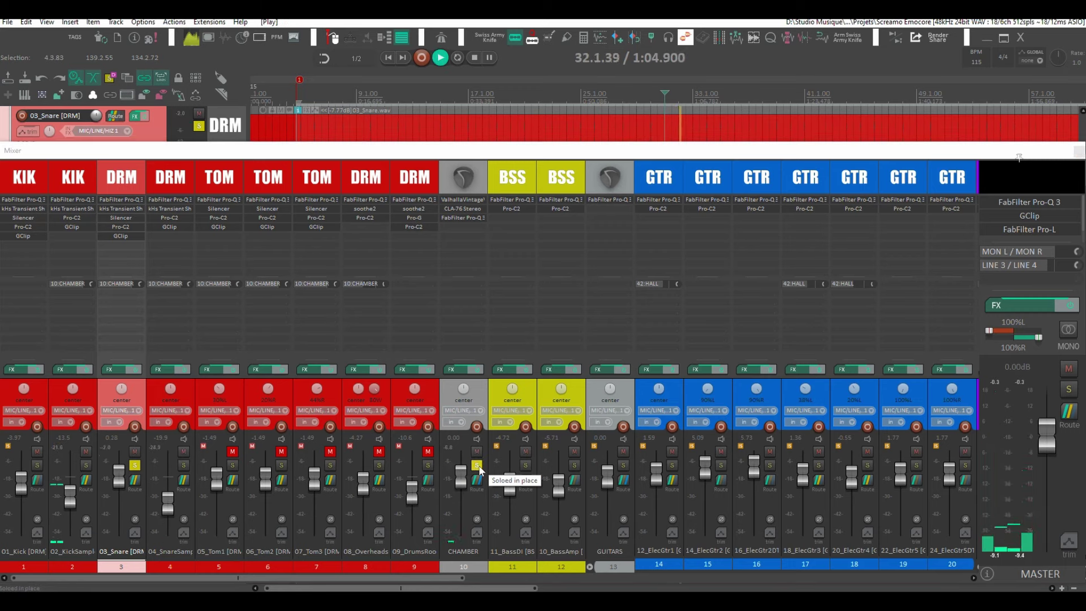
click(478, 518)
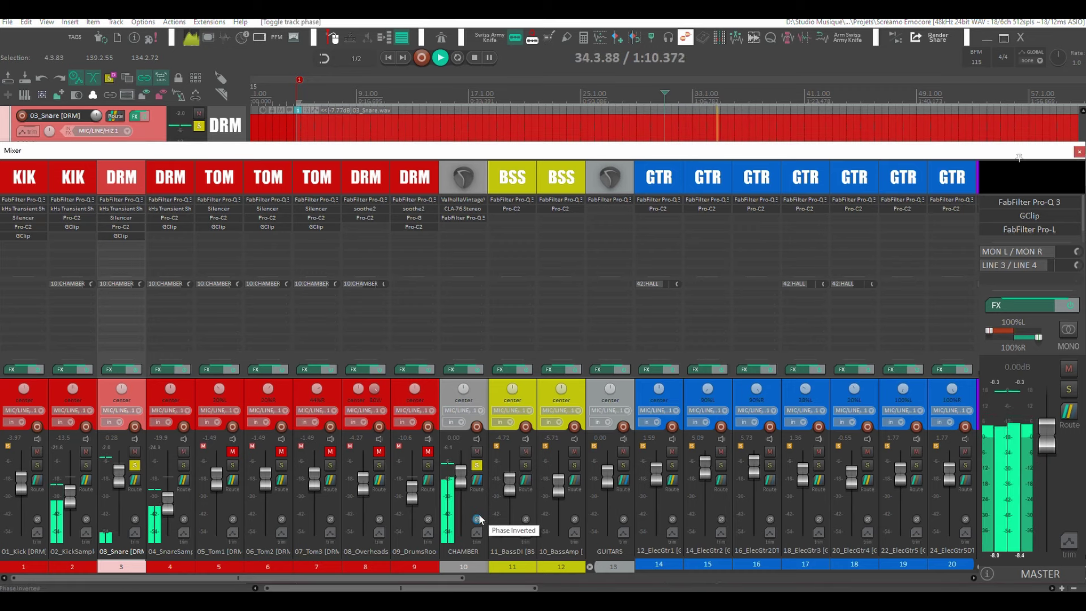
key(space)
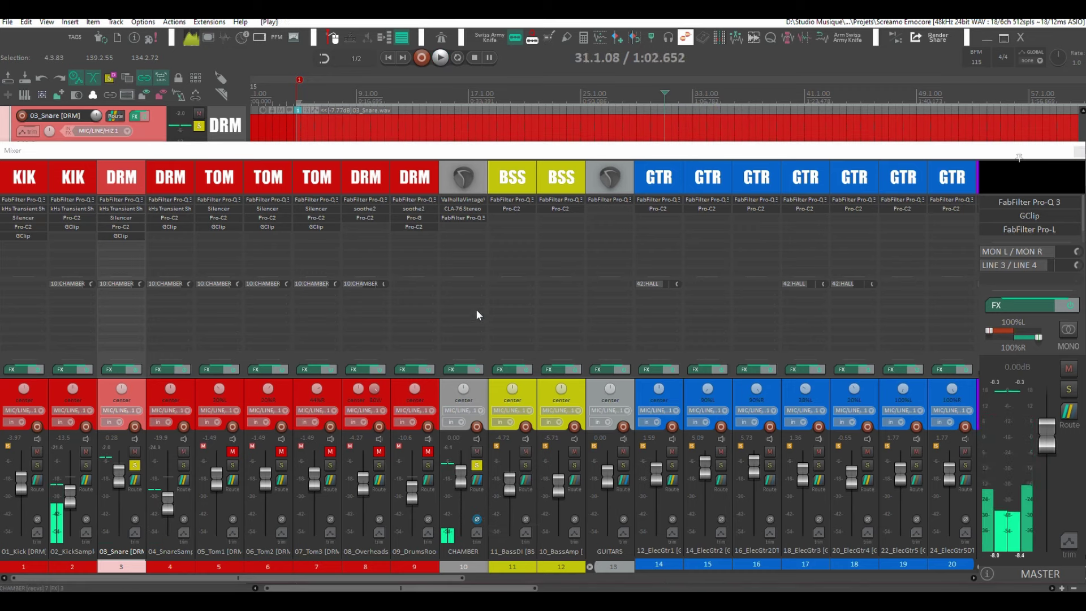
Bypass CLA-76 Stereo and Pro-Q 3 on CHAMBER, and review ValhallaVintageVerb's settings while playing the snare through the reverb
shift+click(462, 218)
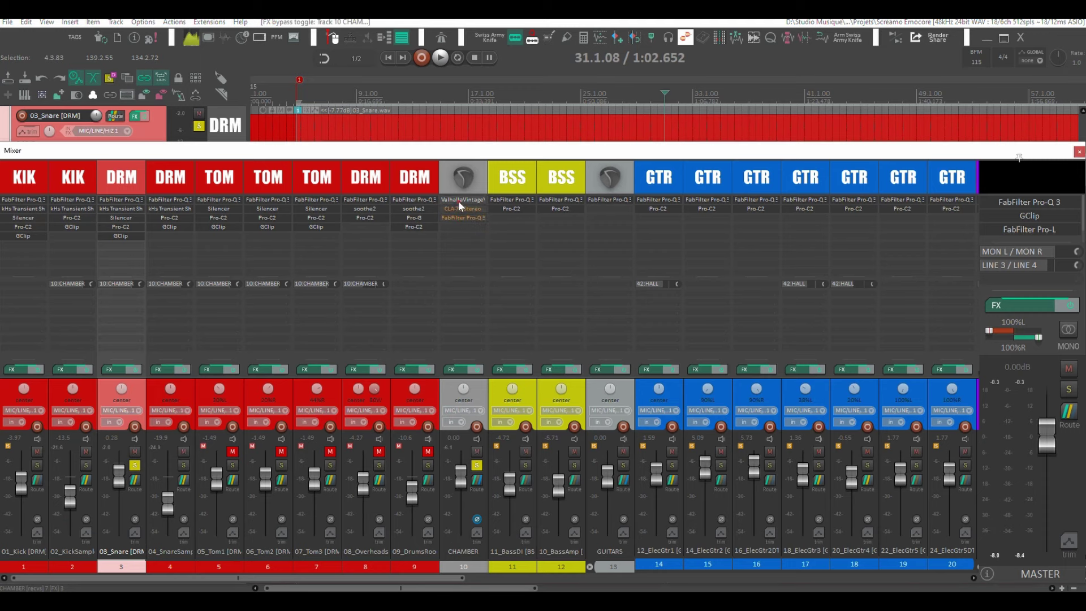
click(458, 201)
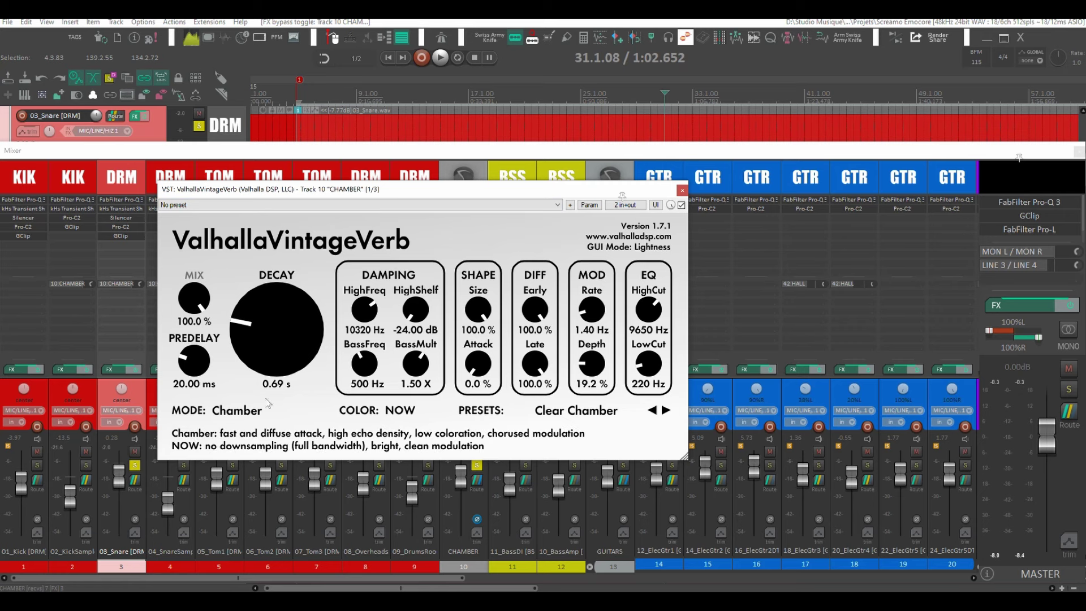
key(space)
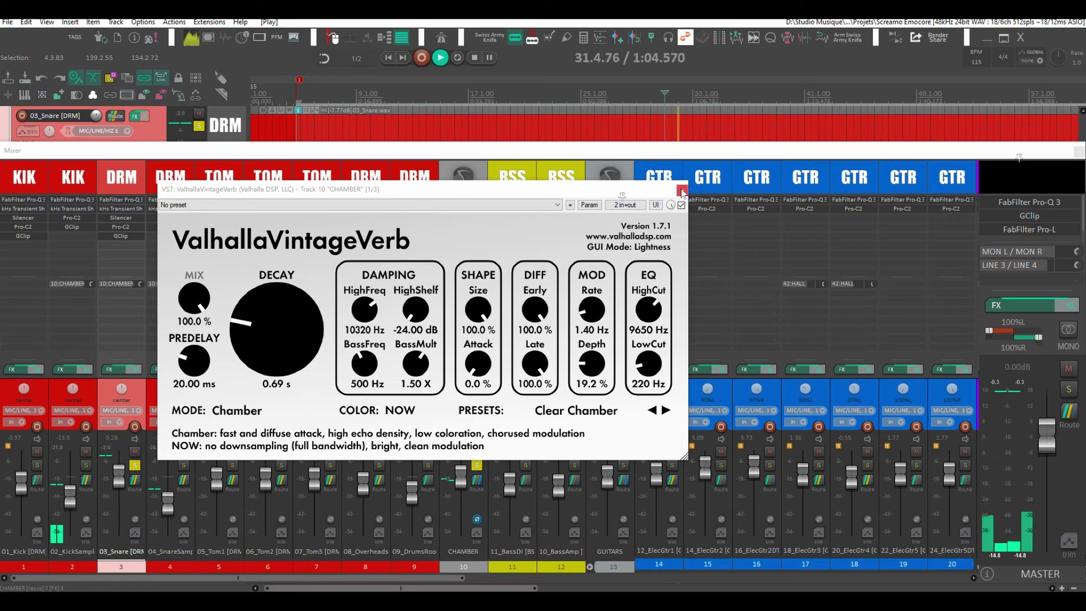
key(Escape)
key(space)
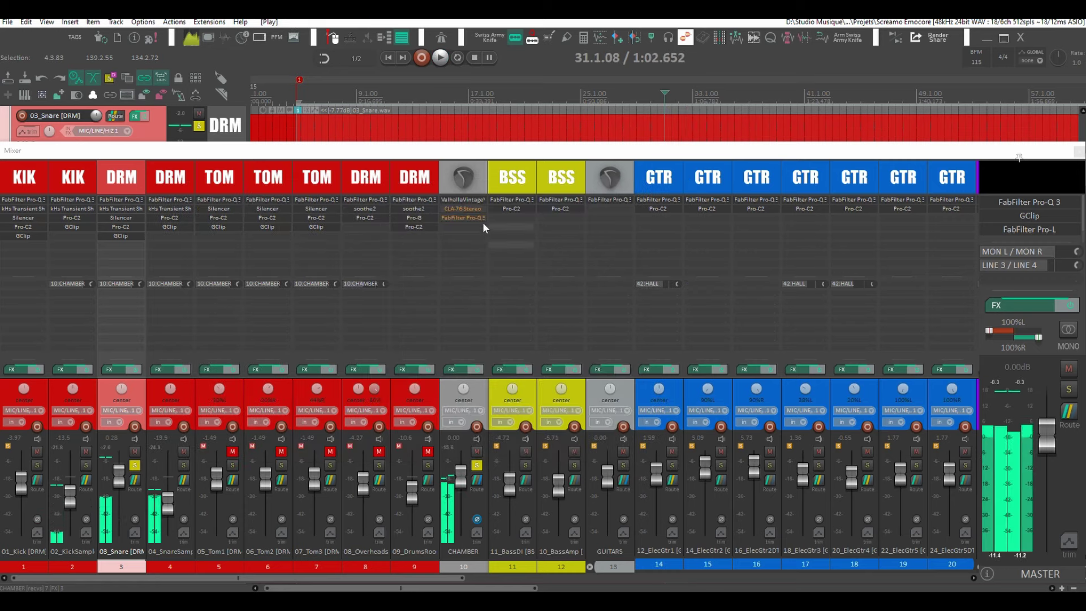
Enable CLA-76 Stereo on CHAMBER, review its settings, play the snare reverb through the compressor, and close its window
click(463, 209)
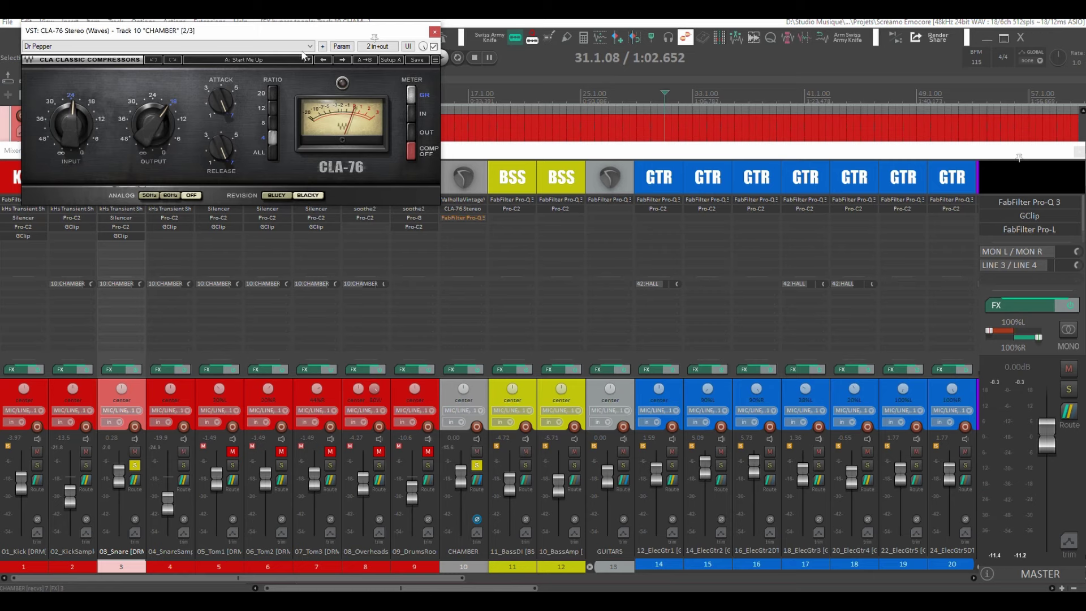
drag(300, 32, 689, 157)
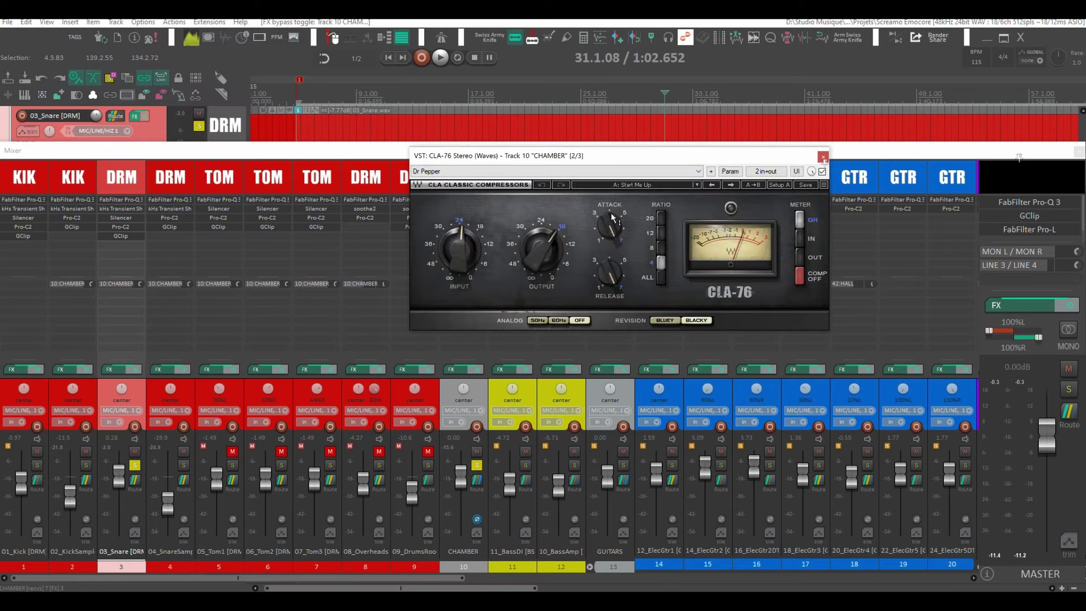
key(space)
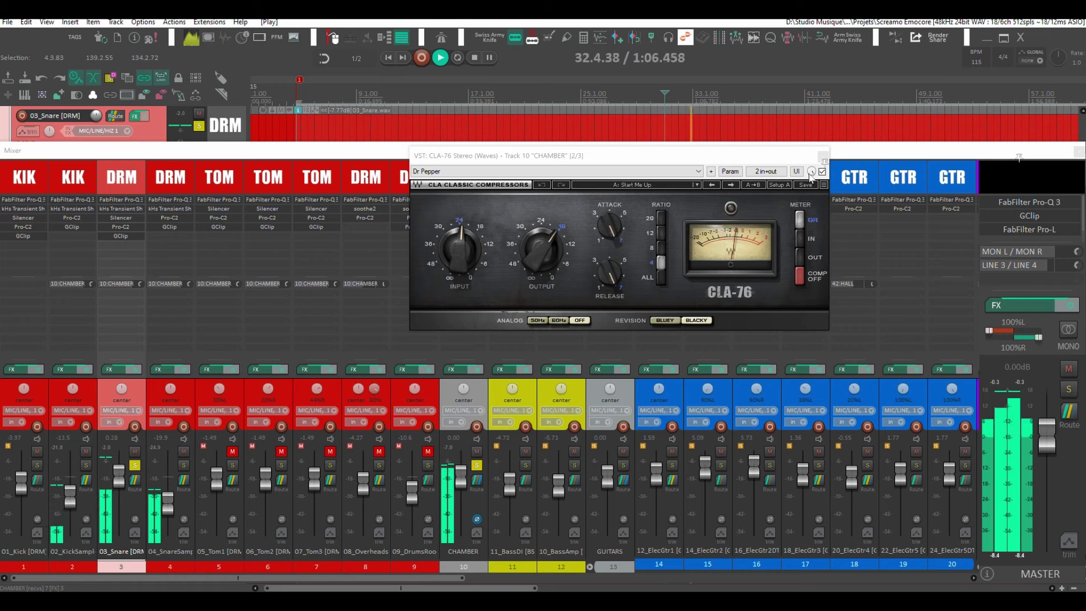
key(space)
key(Escape)
Clear 03_Snare's solo so only CHAMBER is soloed, and review CLA-76 Stereo's settings while playing the reverb
click(134, 465)
key(space)
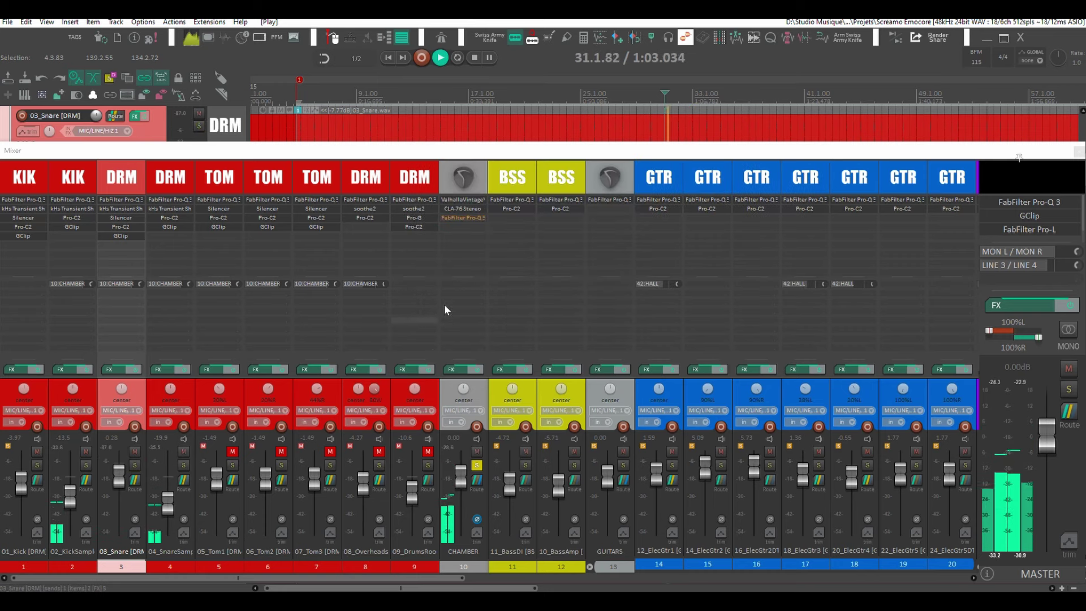
click(467, 207)
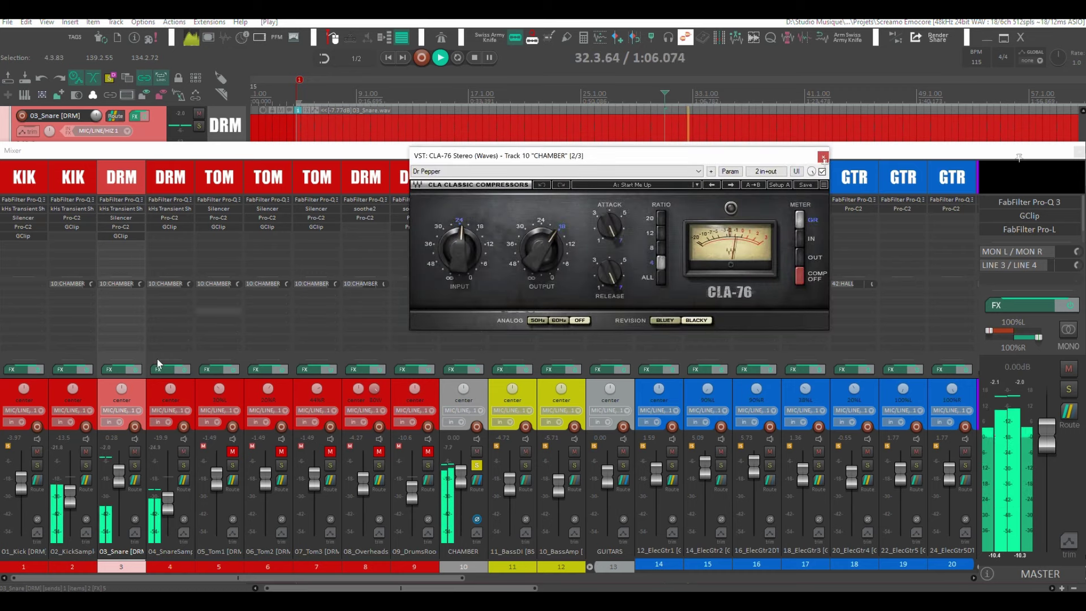
Mute 01_Kick and 02_KickSample, and compare the CHAMBER reverb with CLA-76 Stereo bypassed and enabled
click(38, 451)
click(82, 451)
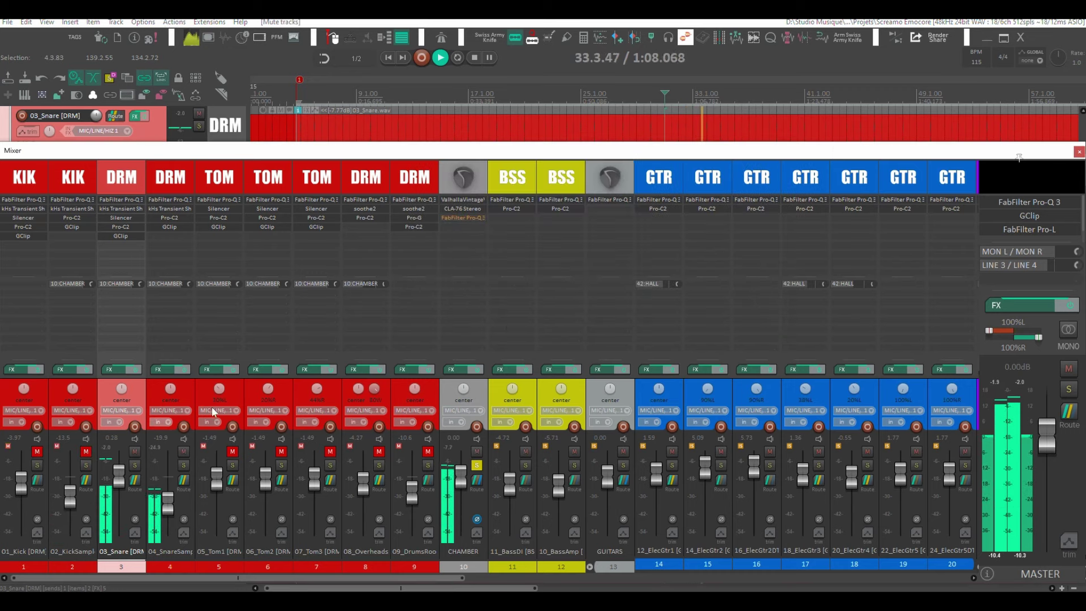
shift+click(470, 210)
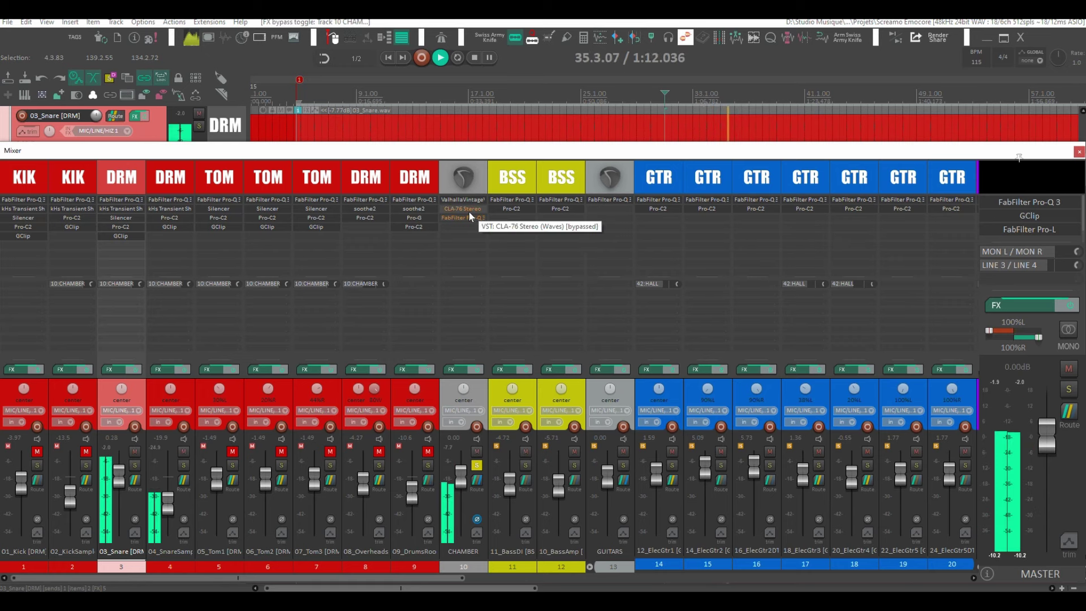
shift+click(466, 208)
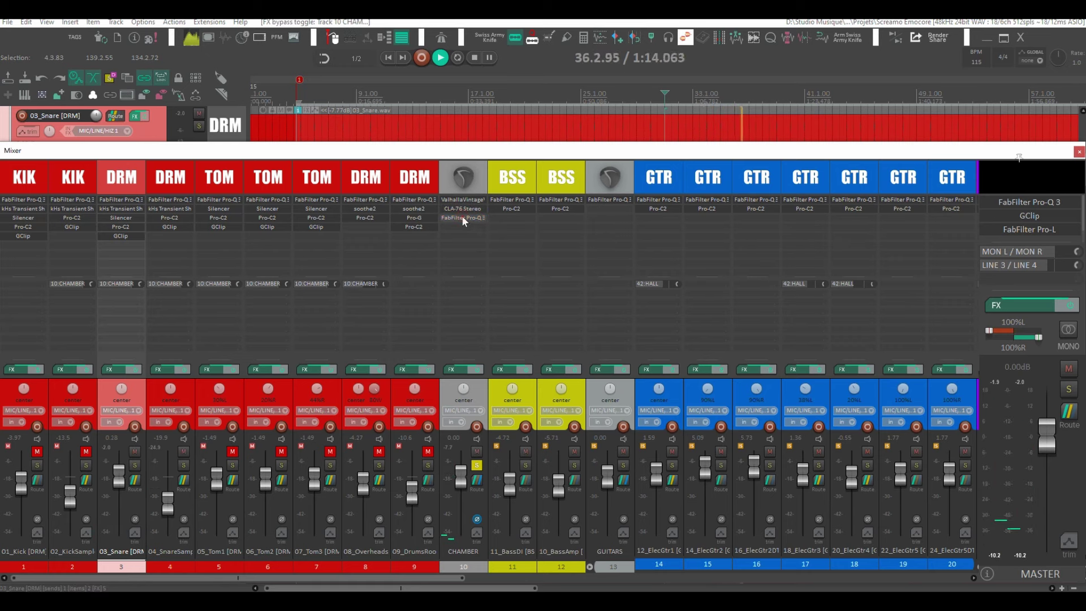
Enable Pro-Q 3 on CHAMBER, play the reverb through it, review its low-frequency cut and midrange boost, and close its window
click(462, 217)
key(space)
key(space)
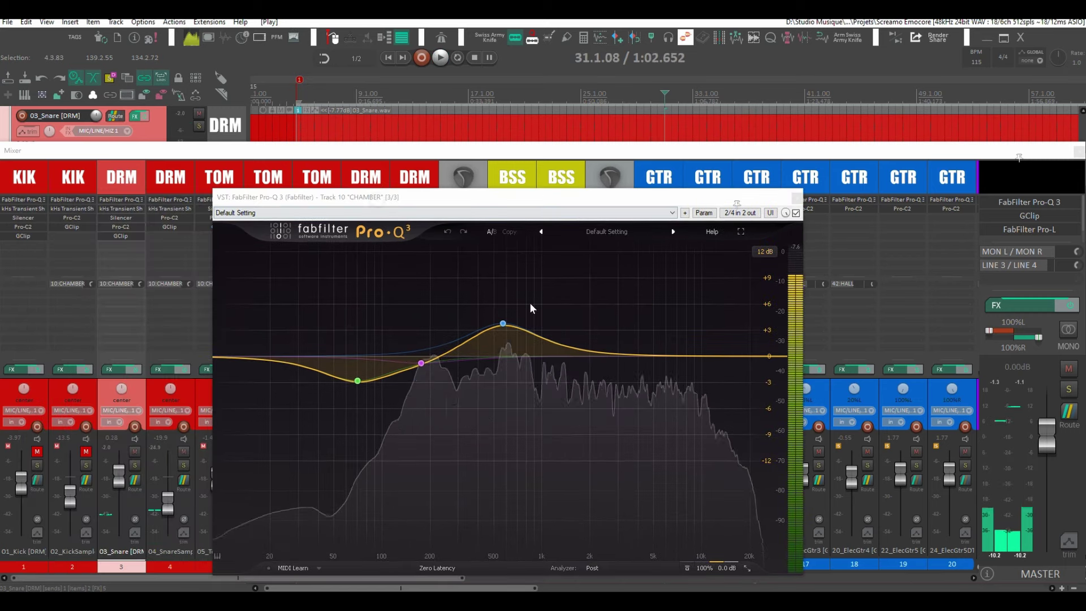
mouse_move(342, 368)
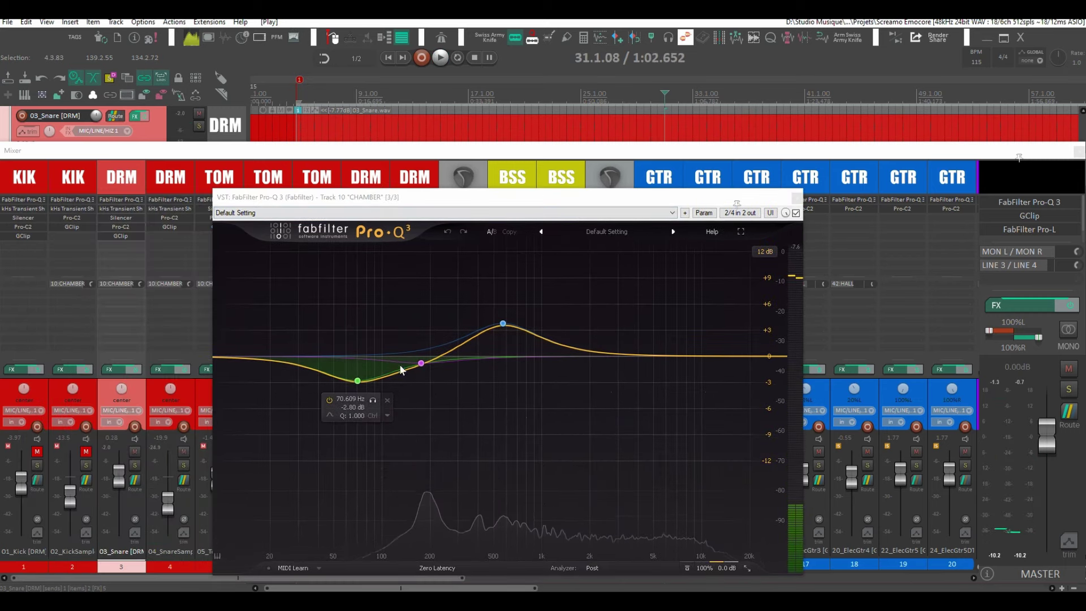
mouse_move(501, 326)
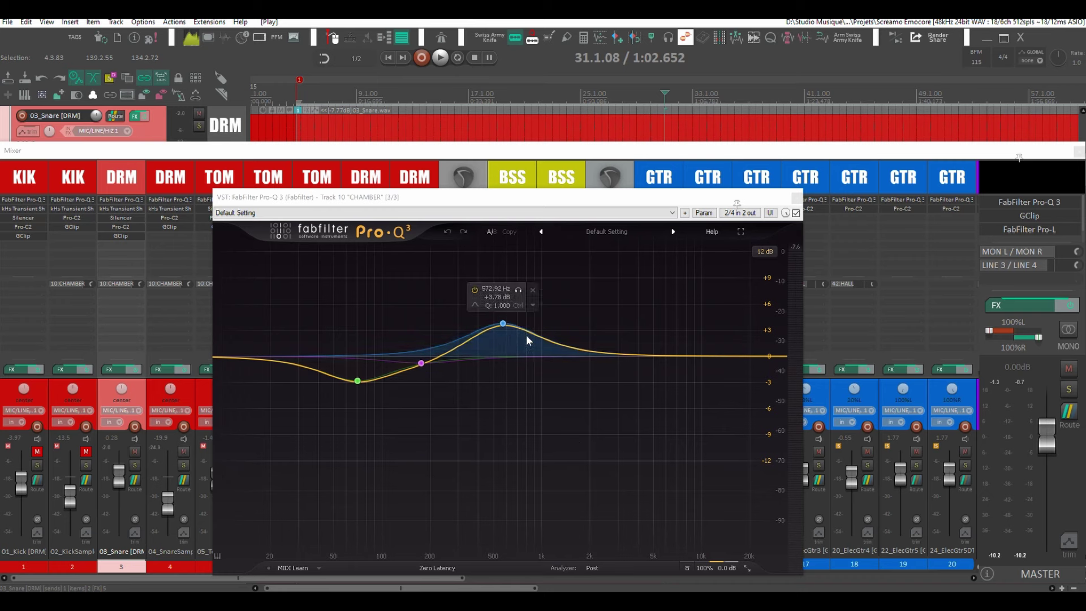
click(796, 197)
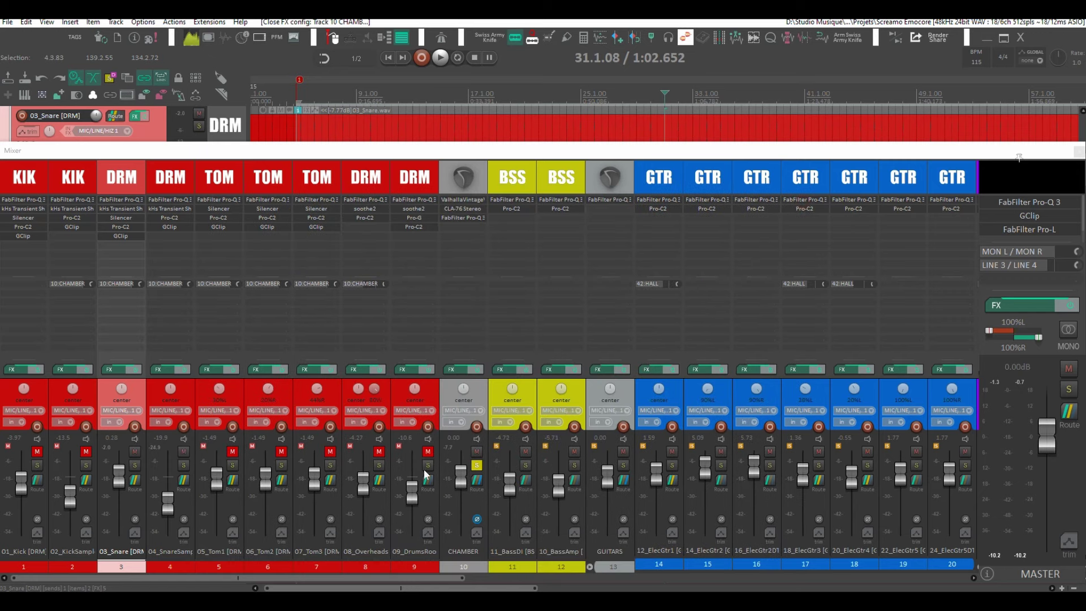
Solo 03_Snare and 04_SnareSample instead of CHAMBER, and toggle CHAMBER's mute during playback to compare the snare with and without reverb
click(135, 465)
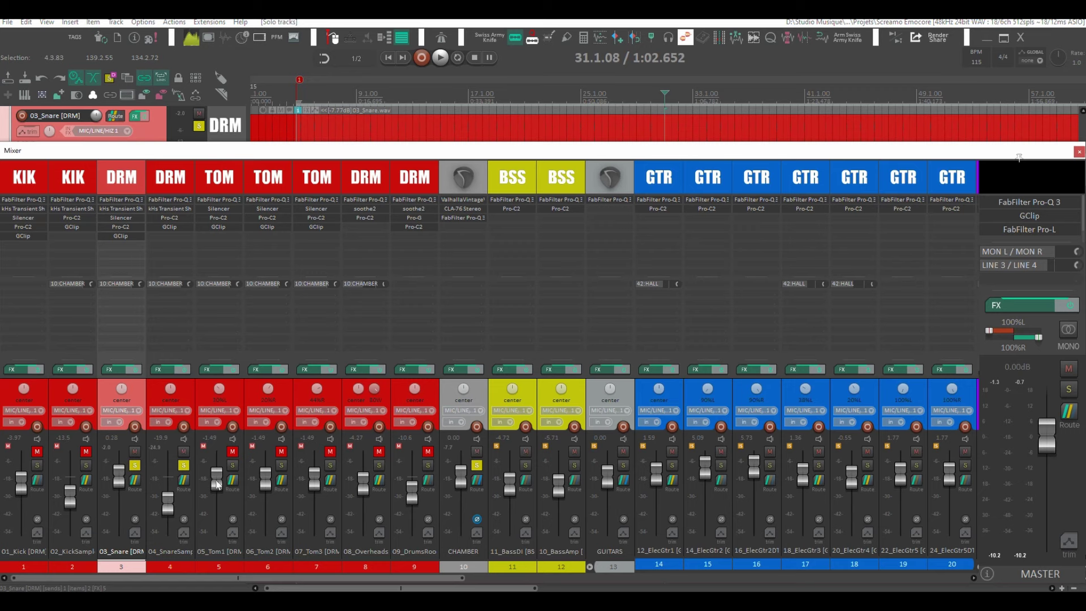
key(space)
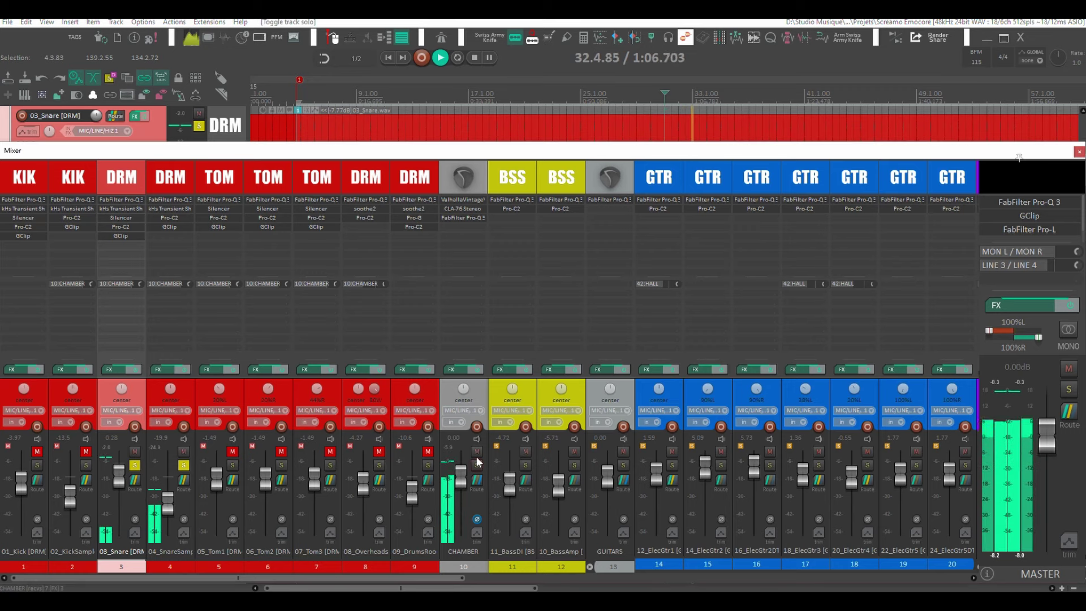
click(477, 451)
click(476, 451)
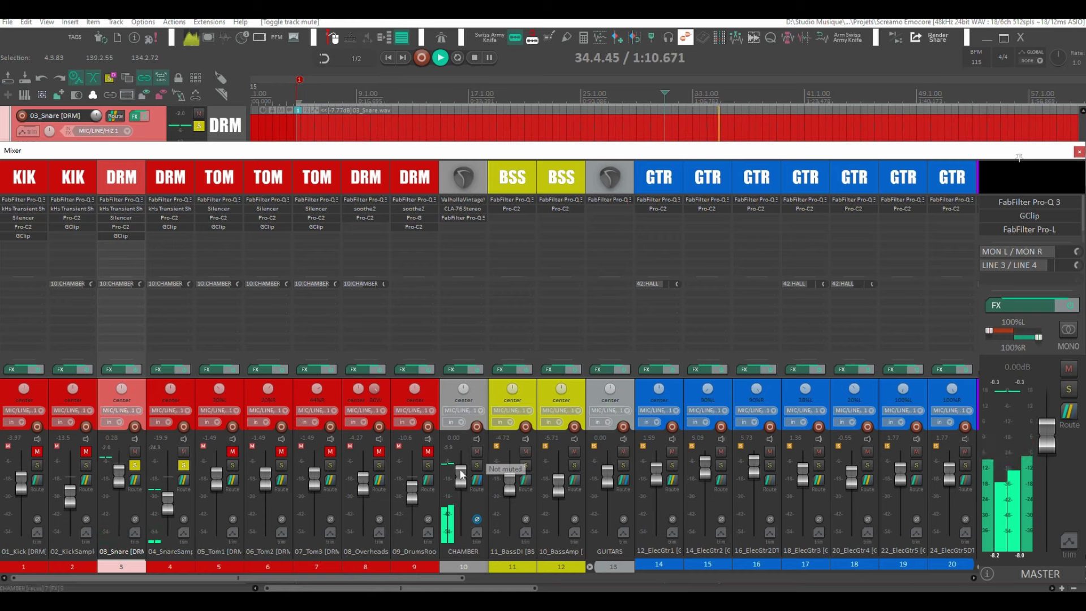
Lower the CHAMBER fader below 0 dB and play the snare tracks to check the reverb level
key(space)
drag(461, 481, 460, 494)
key(space)
scroll(461, 494, down, 1)
key(space)
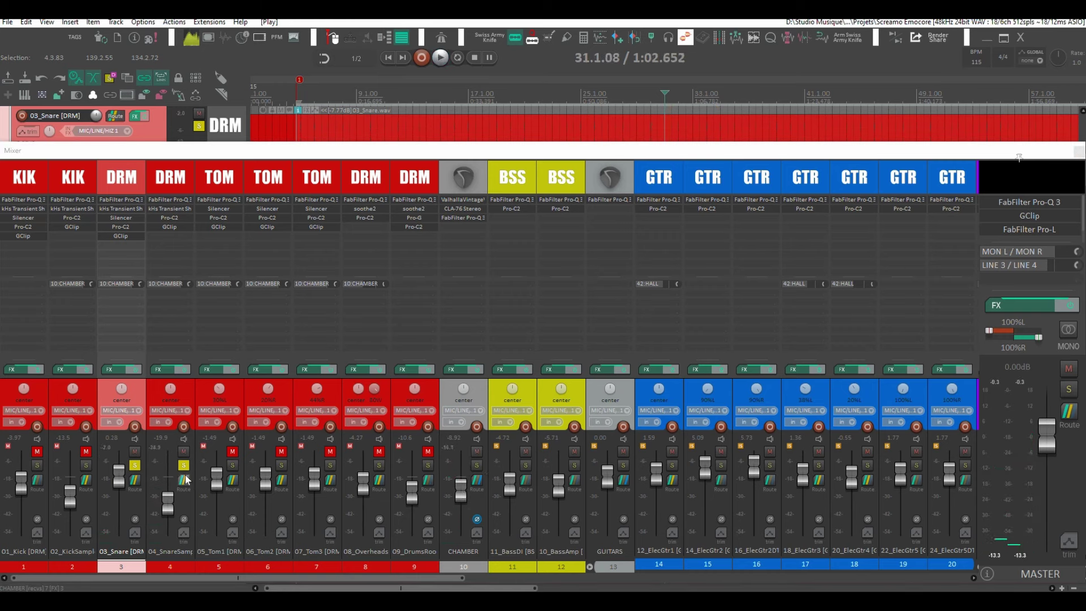
Clear the solos on 04_SnareSample and 03_Snare, solo 05_Tom1, and review the EQ bands of its Pro-Q 3
click(183, 466)
click(136, 465)
click(233, 465)
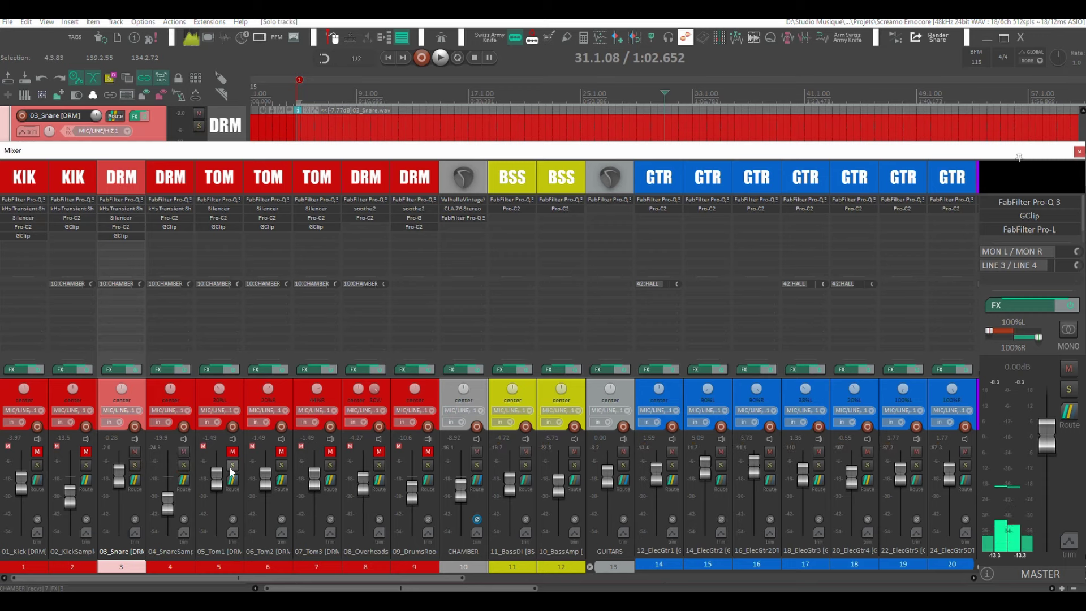
click(224, 199)
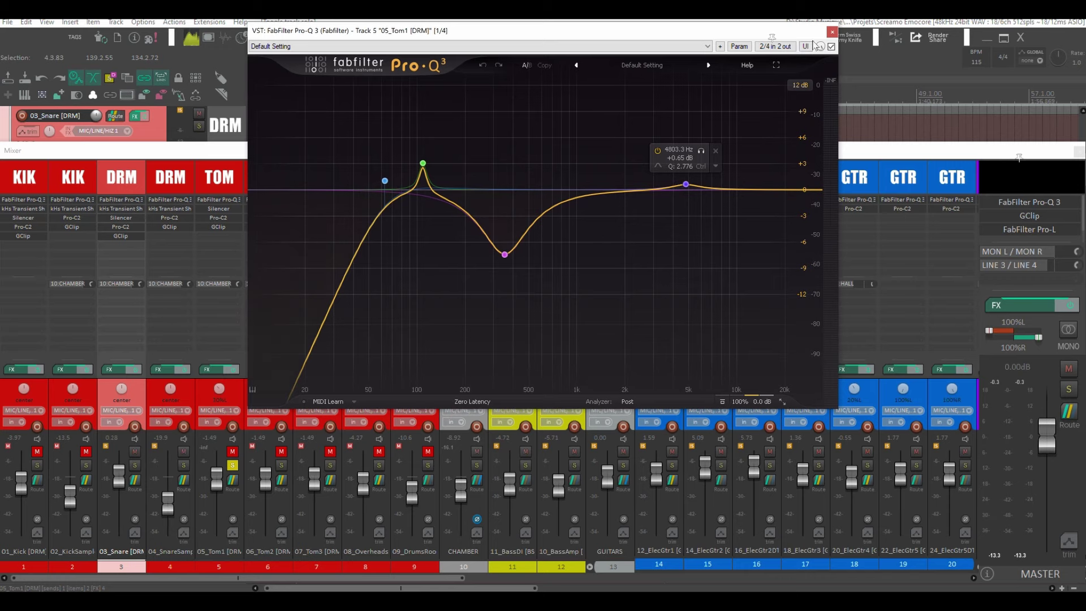
Examine the Silencer, Pro-C2 and GClip settings on the Tom1 track one after another
click(832, 32)
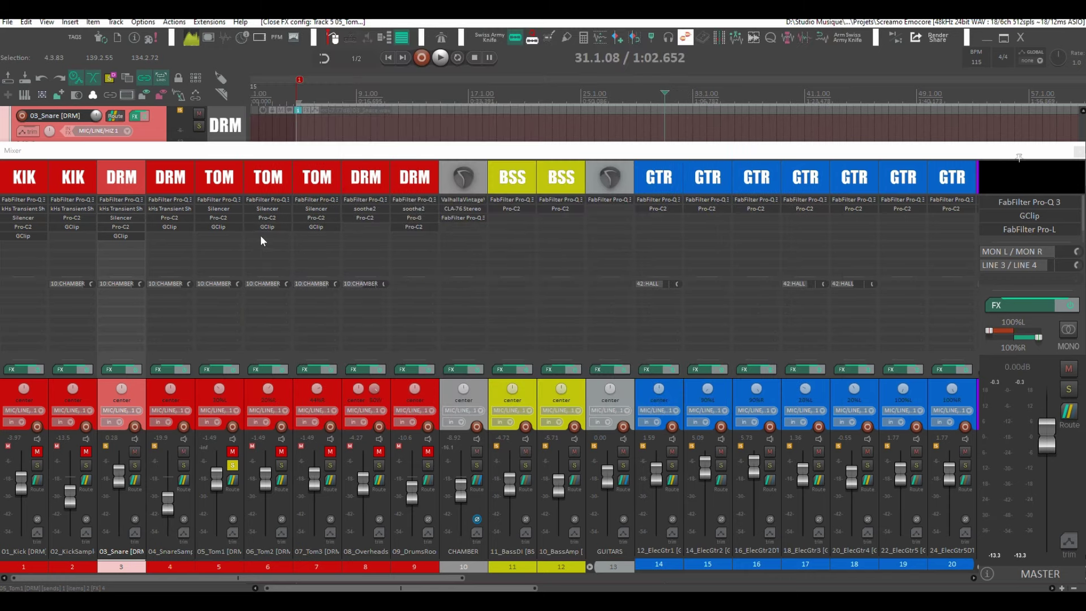
click(224, 212)
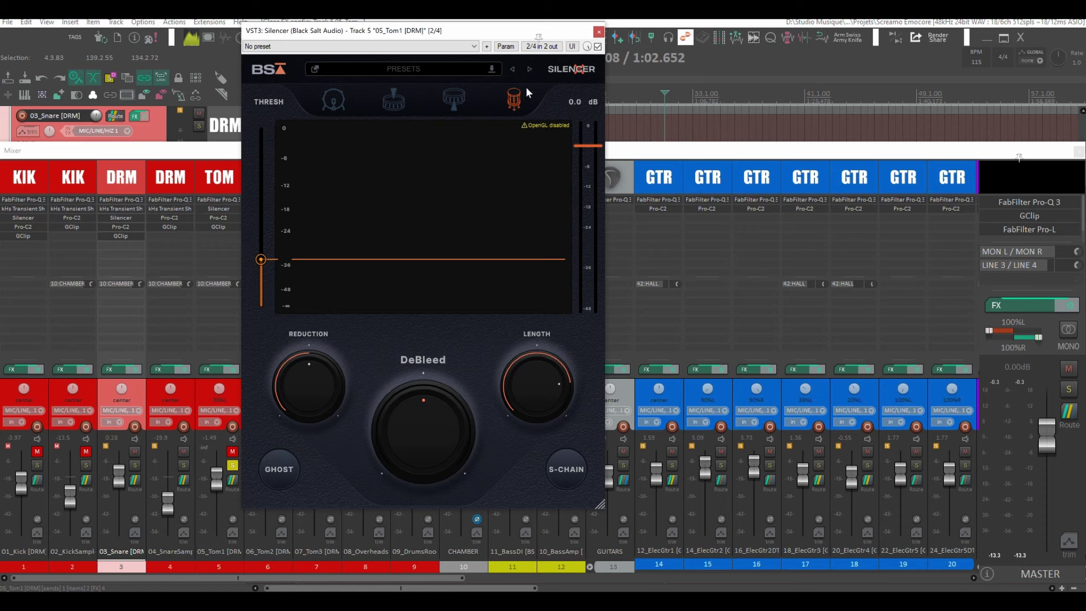
click(598, 32)
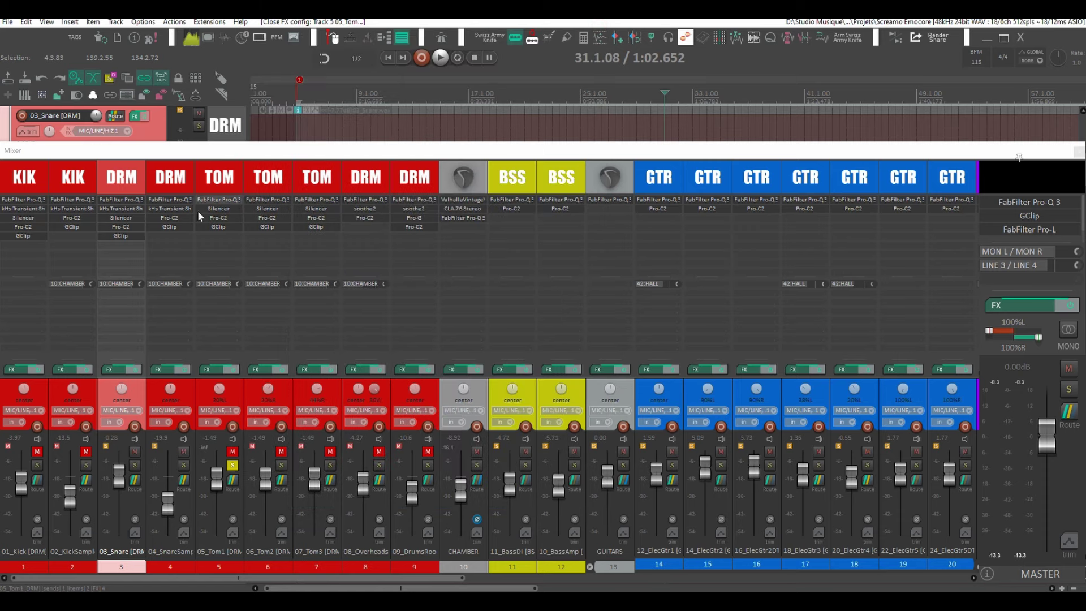
click(221, 216)
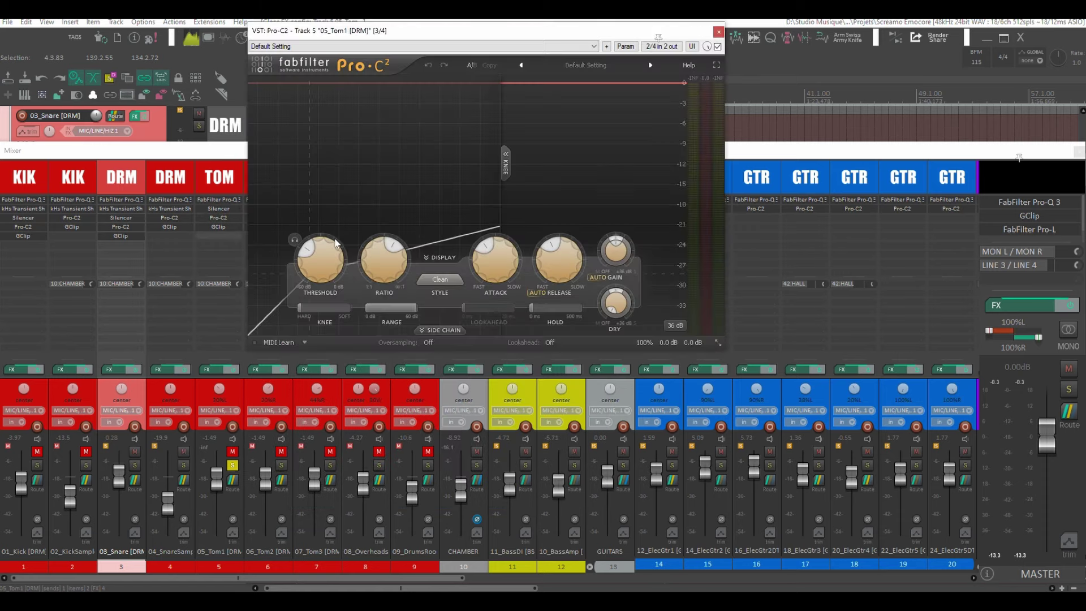
mouse_move(320, 262)
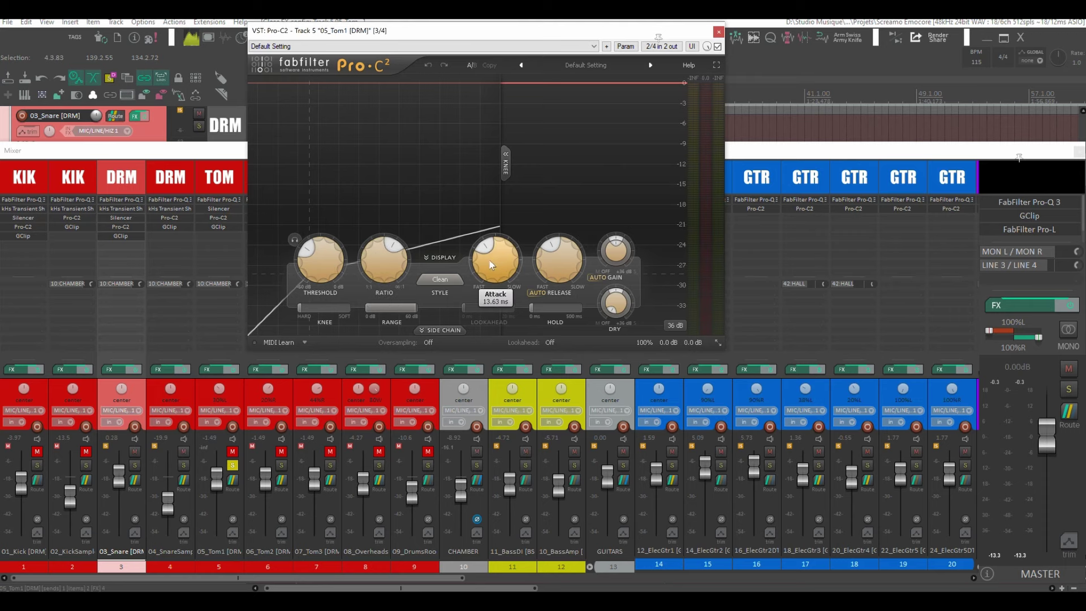
click(718, 32)
click(211, 228)
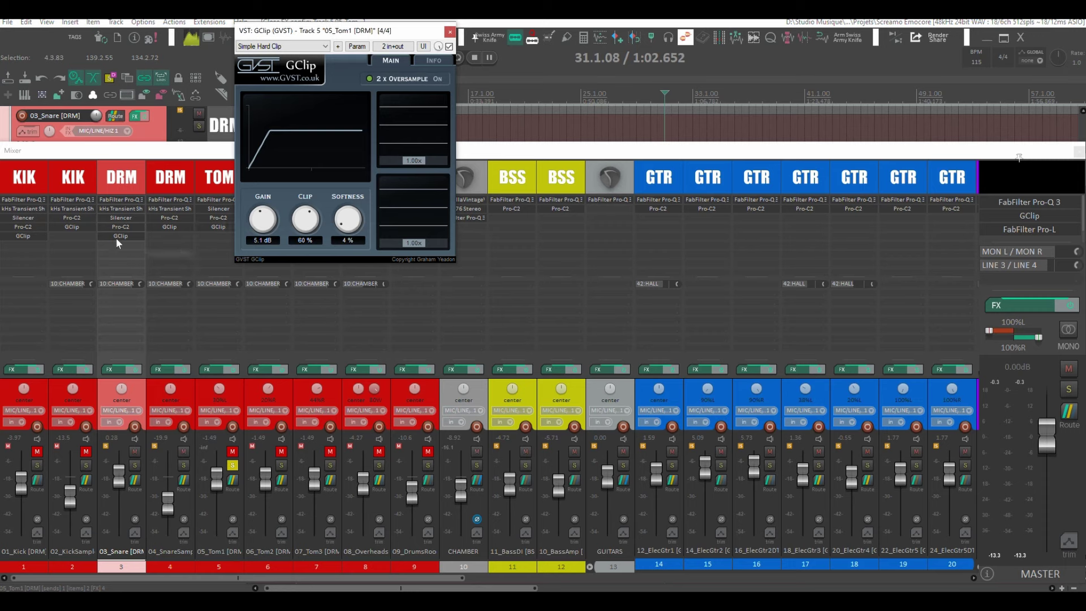
click(449, 32)
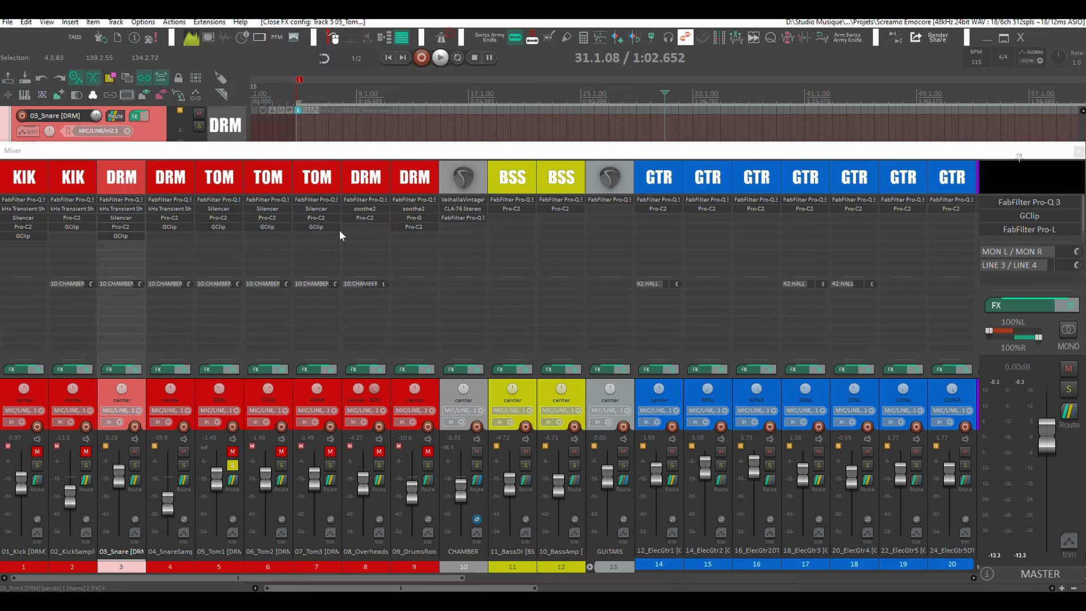
Examine the Pro-Q 3 equalizer curves on the Tom2 and Tom3 tracks
click(273, 198)
scroll(478, 171, up, 5)
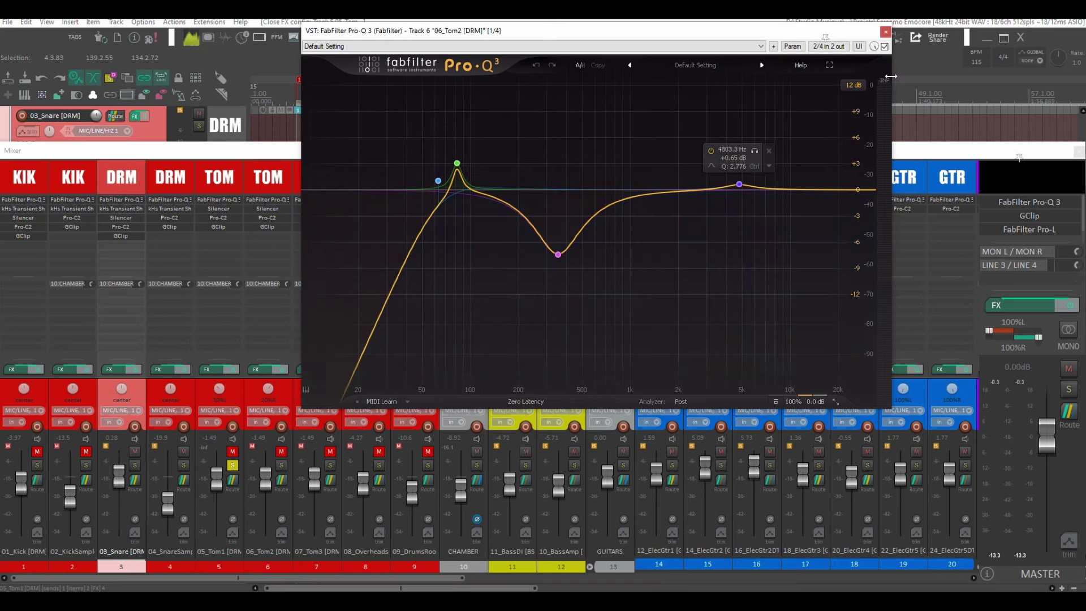
click(886, 32)
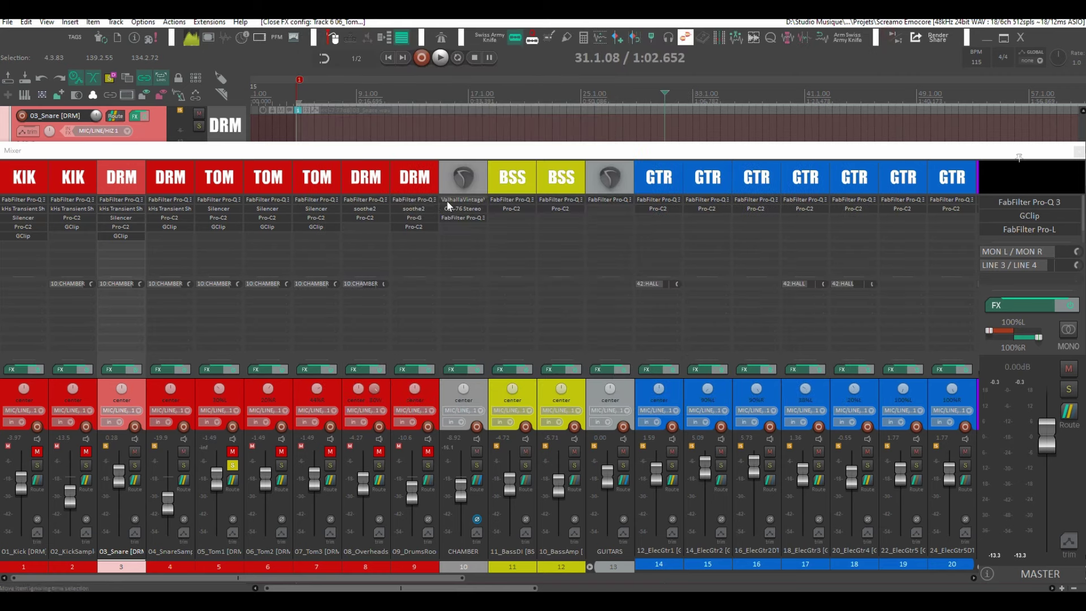
click(314, 198)
key(Delete)
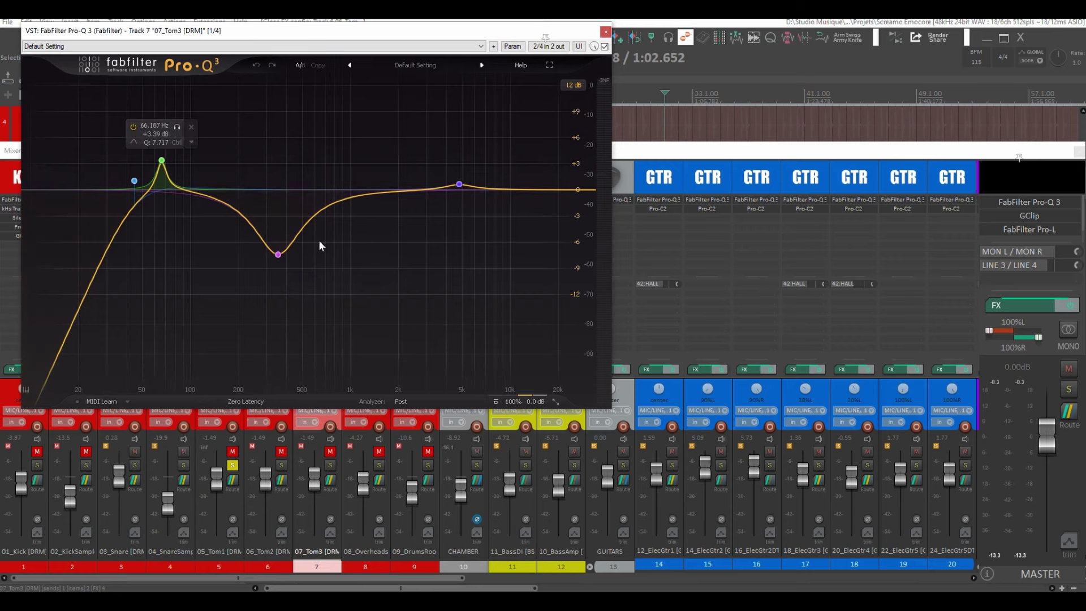
click(605, 32)
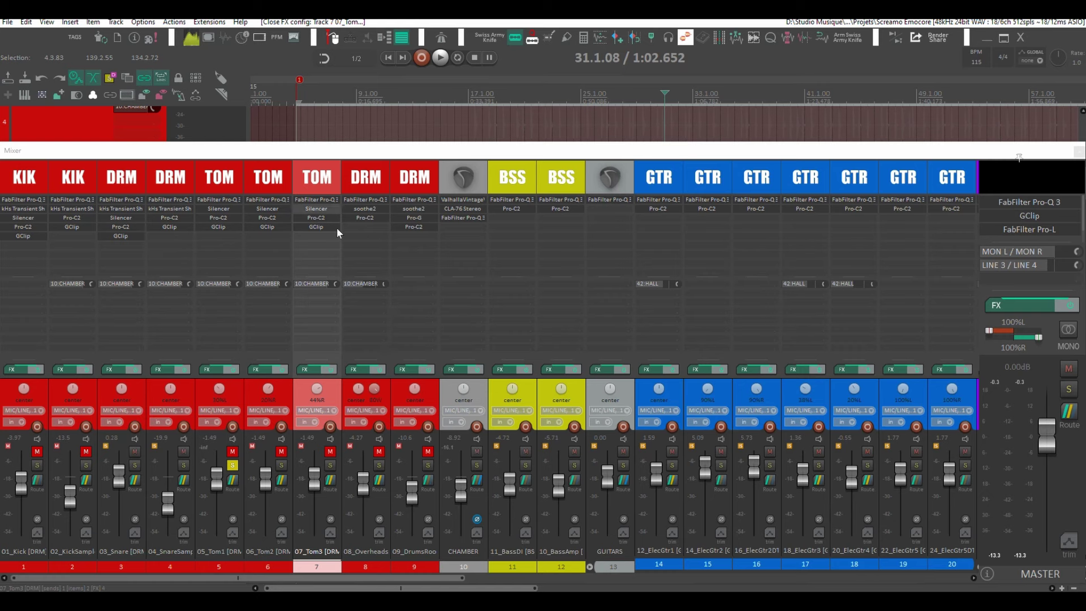
Clear the Tom1 solo and the kick and tom mutes, solo the kick, snare and tom tracks, and play them together
click(233, 465)
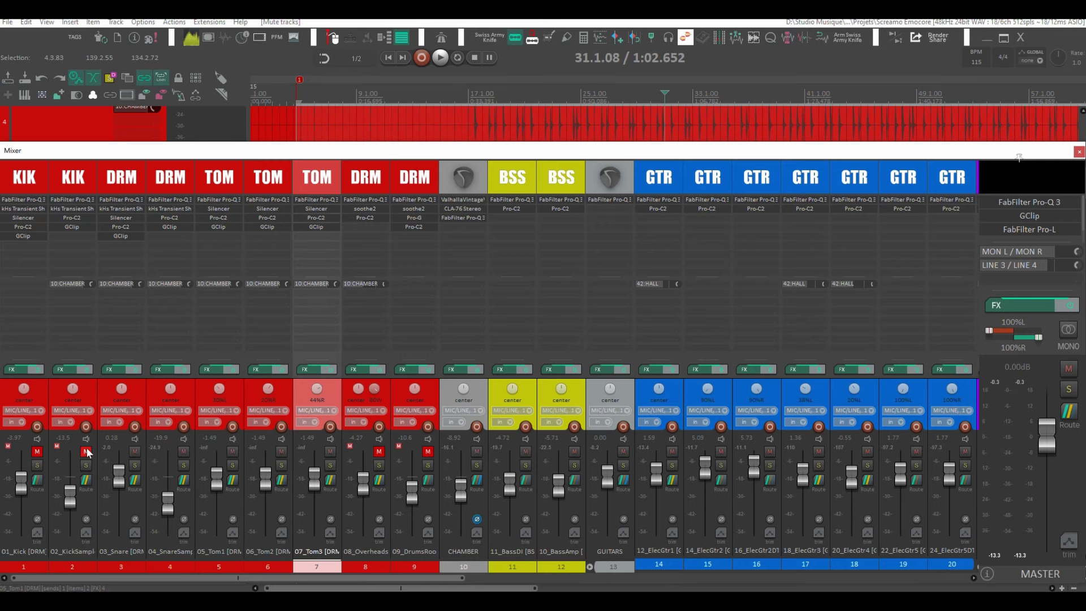
drag(36, 463, 304, 459)
key(space)
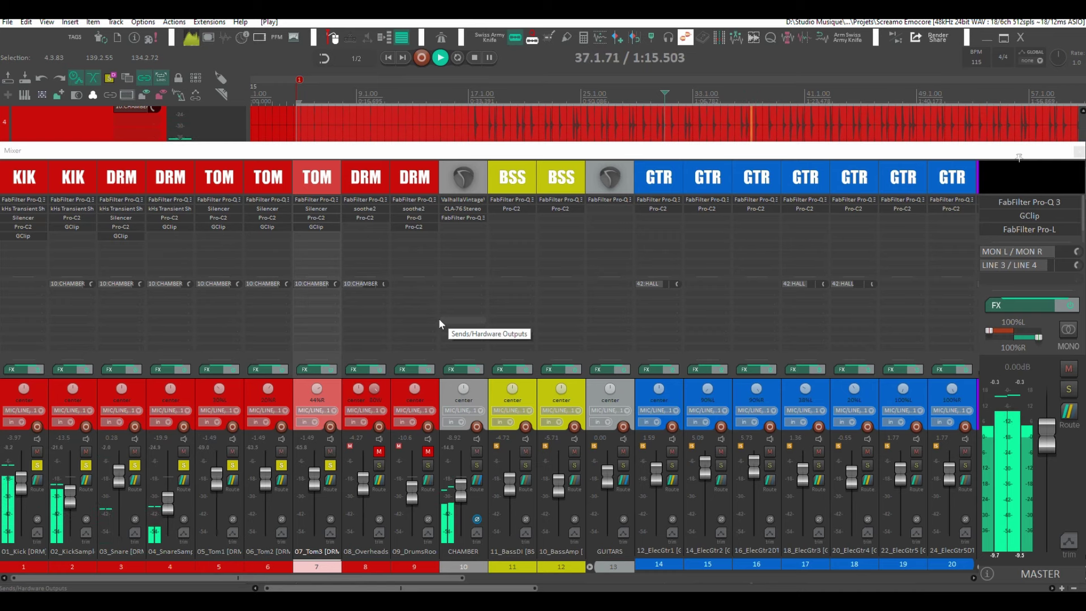
key(space)
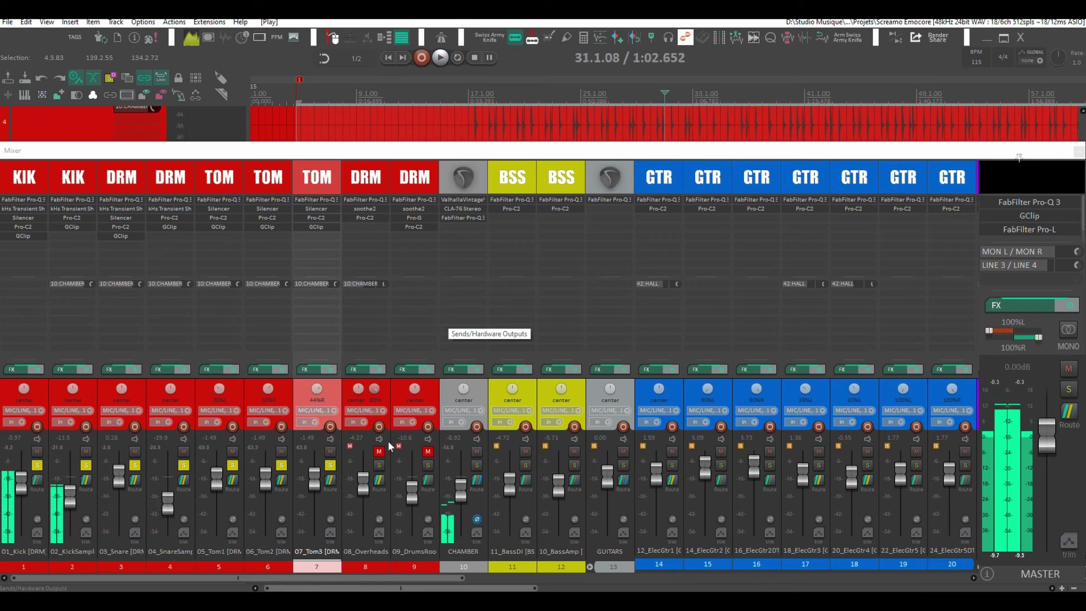
Solo only the Overheads track with its effects bypassed, play it, and mute the CHAMBER reverb track
alt+click(379, 465)
click(379, 464)
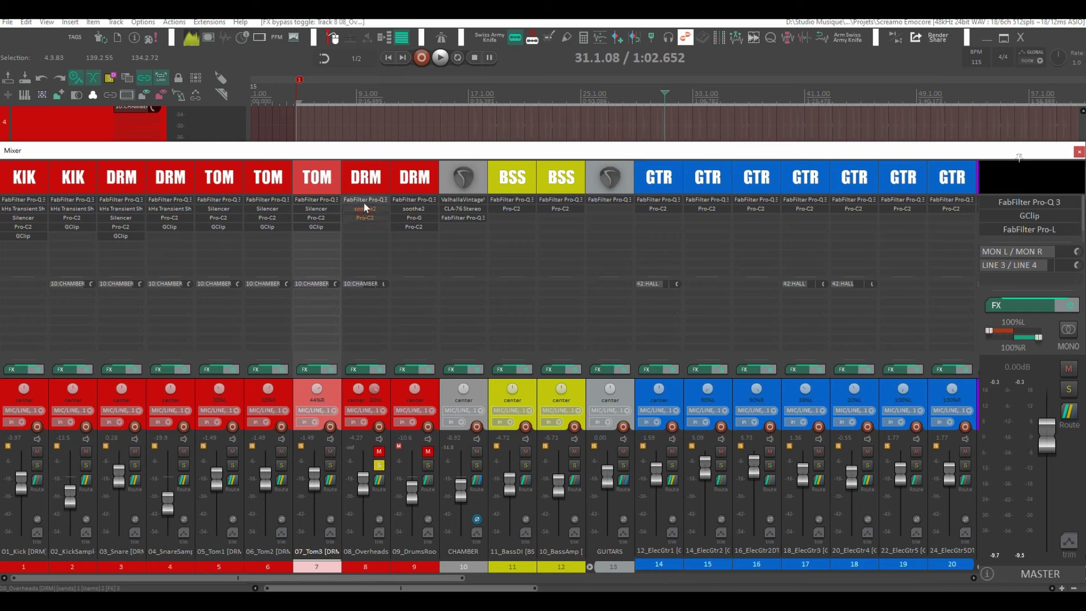
key(space)
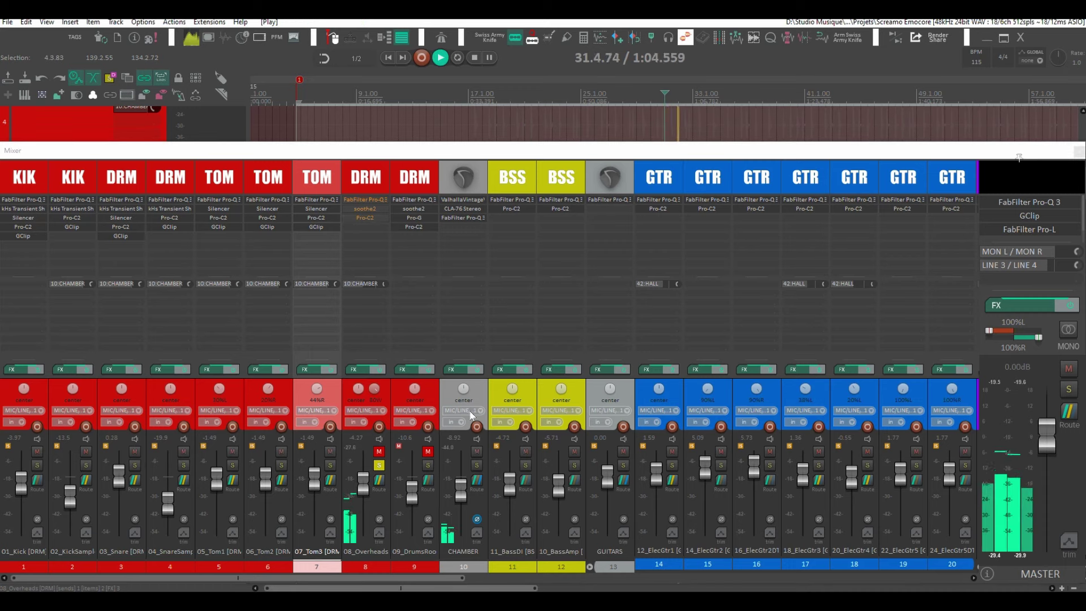
click(476, 452)
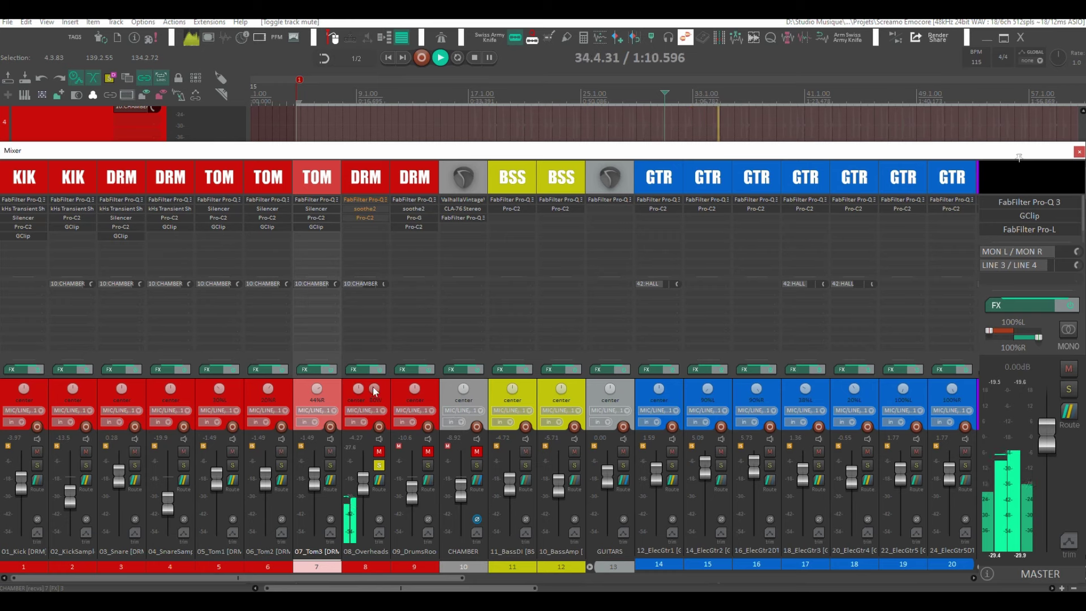
Adjust the stereo width of the Overheads track and compare the settings in playback
mouse_move(376, 390)
key(space)
drag(378, 389, 374, 422)
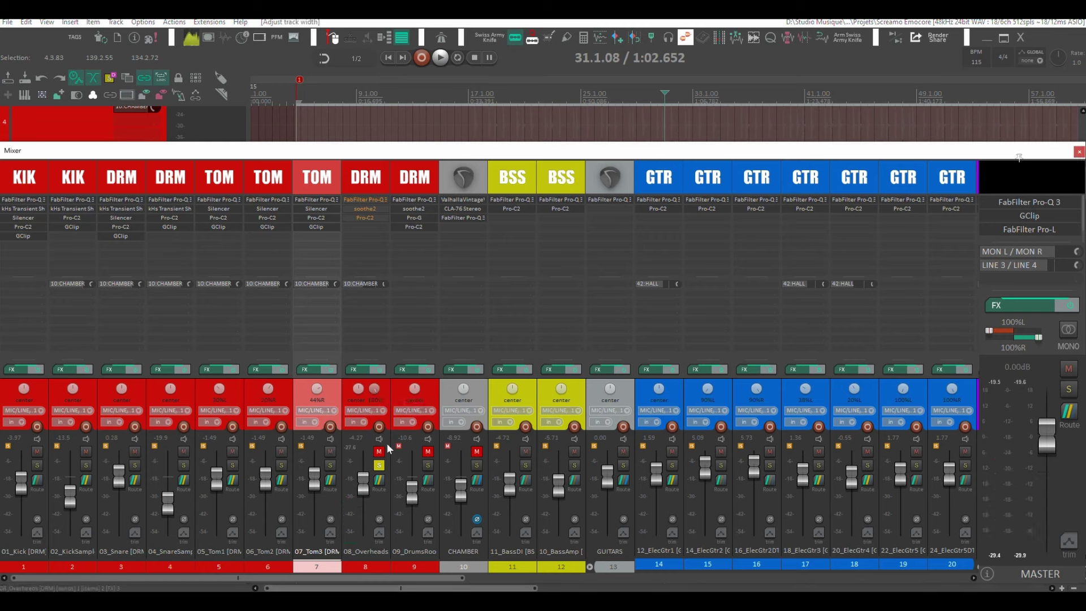
key(space)
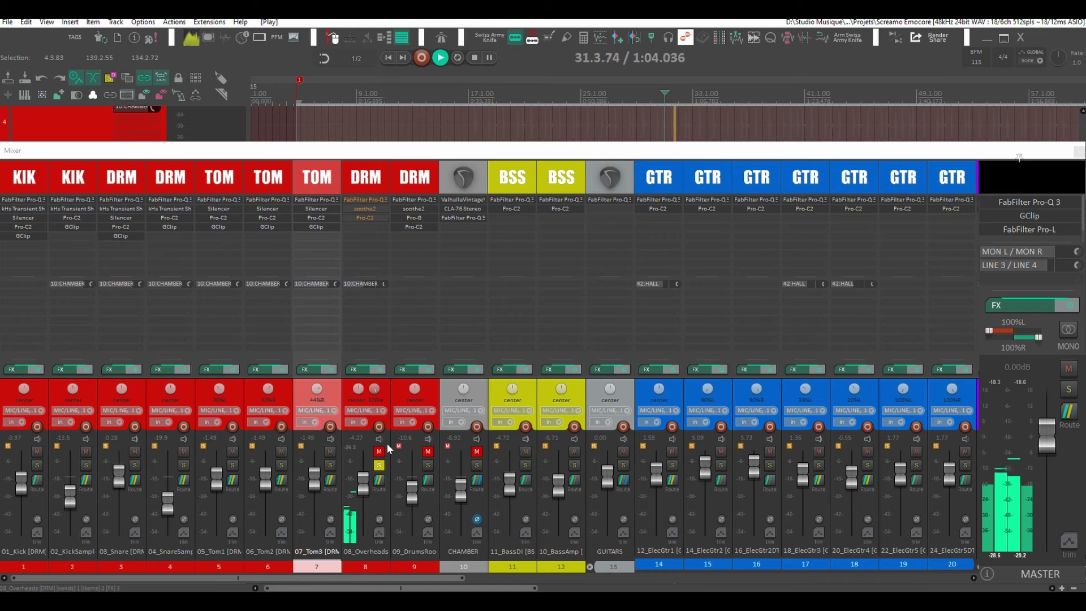
key(space)
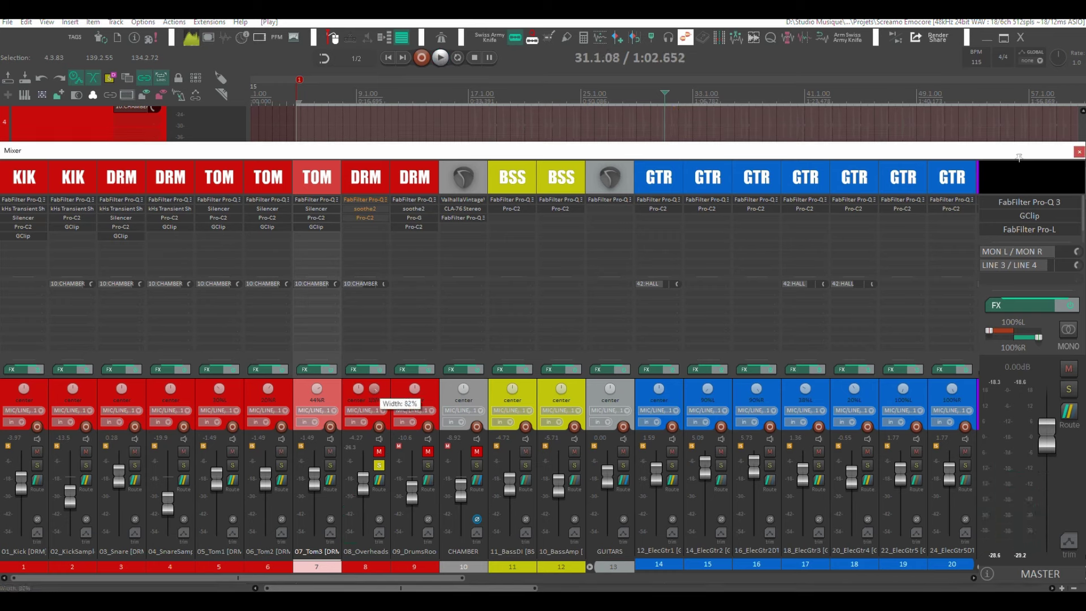
Raise the Overheads track's volume to about 5.5 dB during playback
key(space)
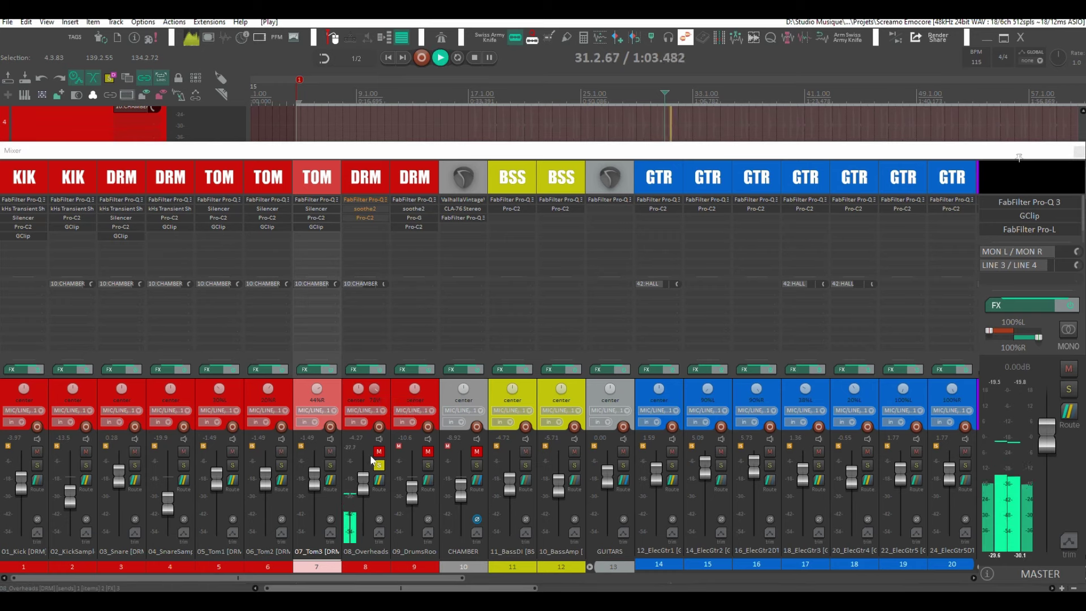
drag(362, 485, 363, 472)
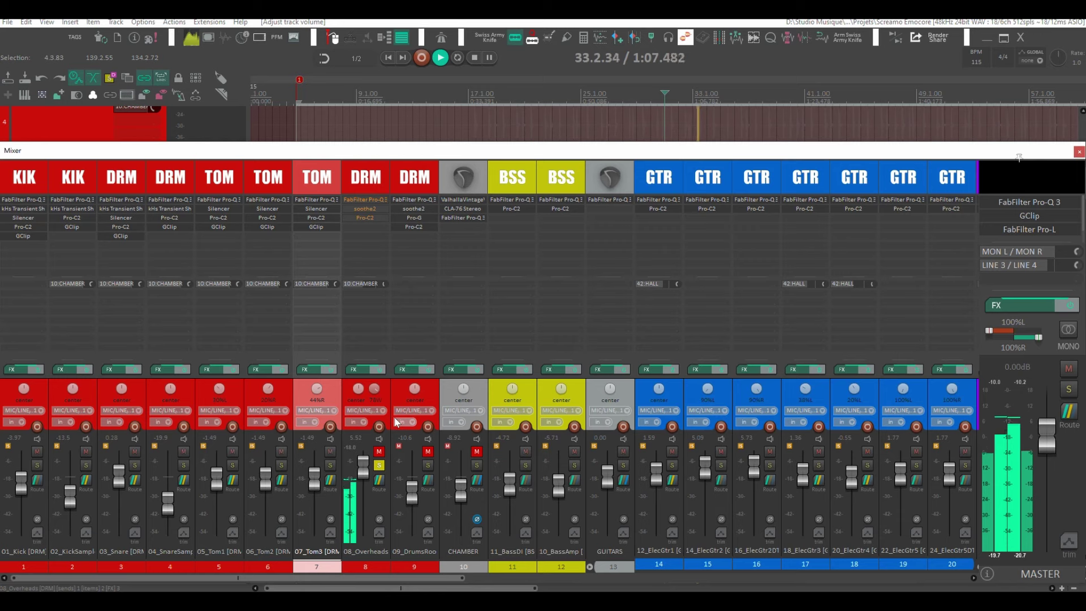
key(space)
Re-enable Pro-Q 3 on the Overheads track, inspect its bands, and check the EQ's effect in playback
shift+click(360, 200)
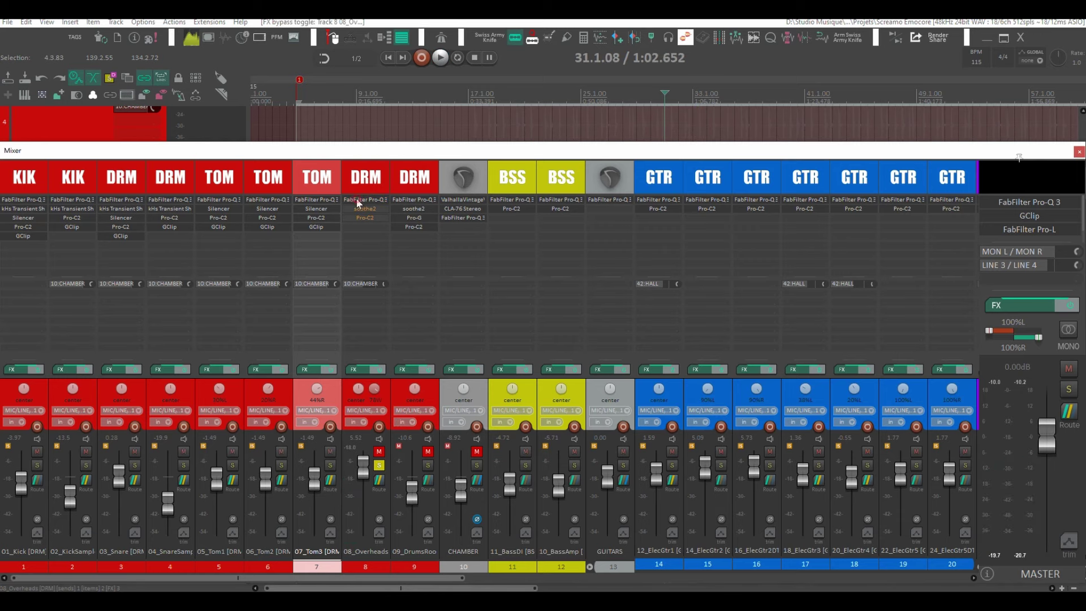
click(358, 202)
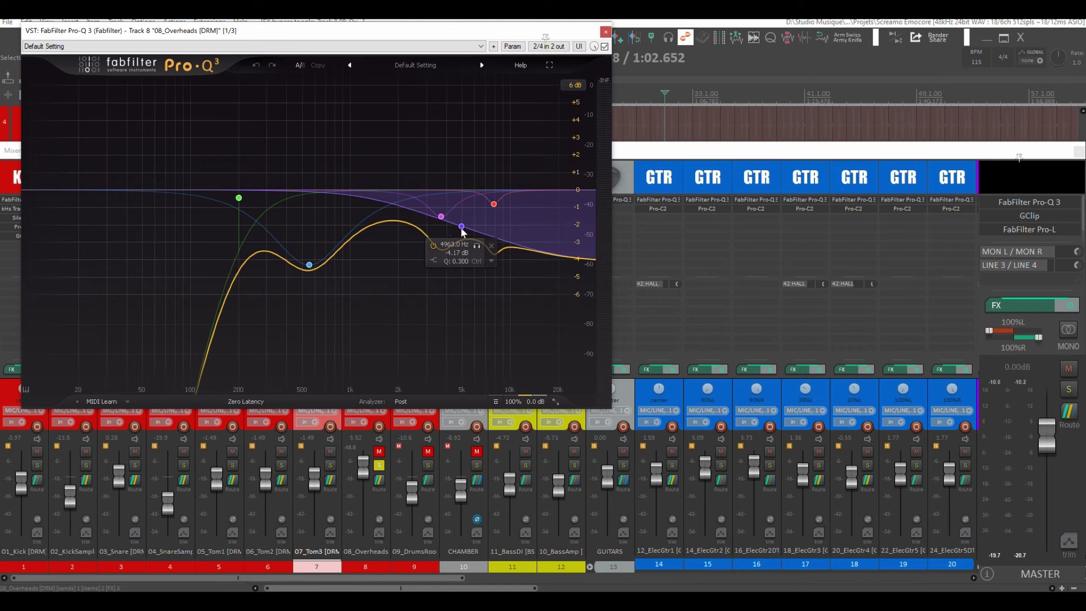
scroll(491, 197, up, 2)
key(space)
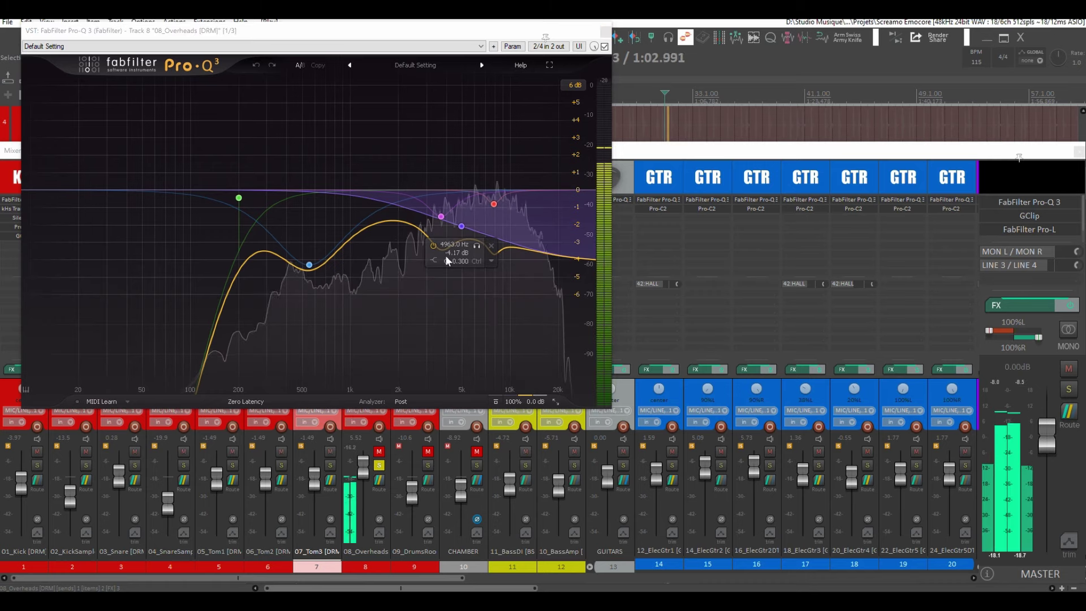
click(604, 47)
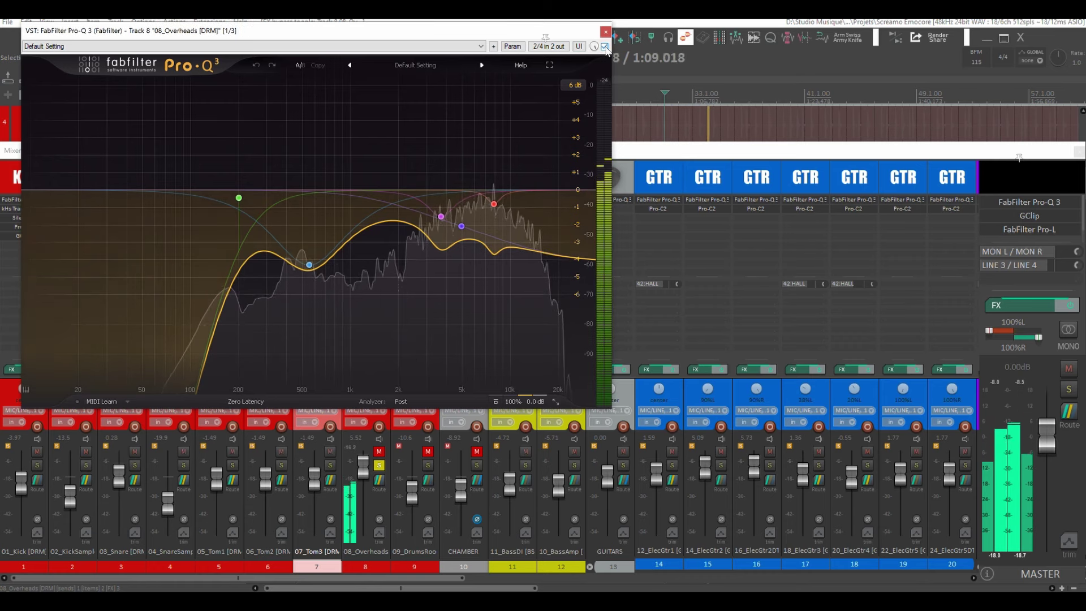
key(Escape)
key(space)
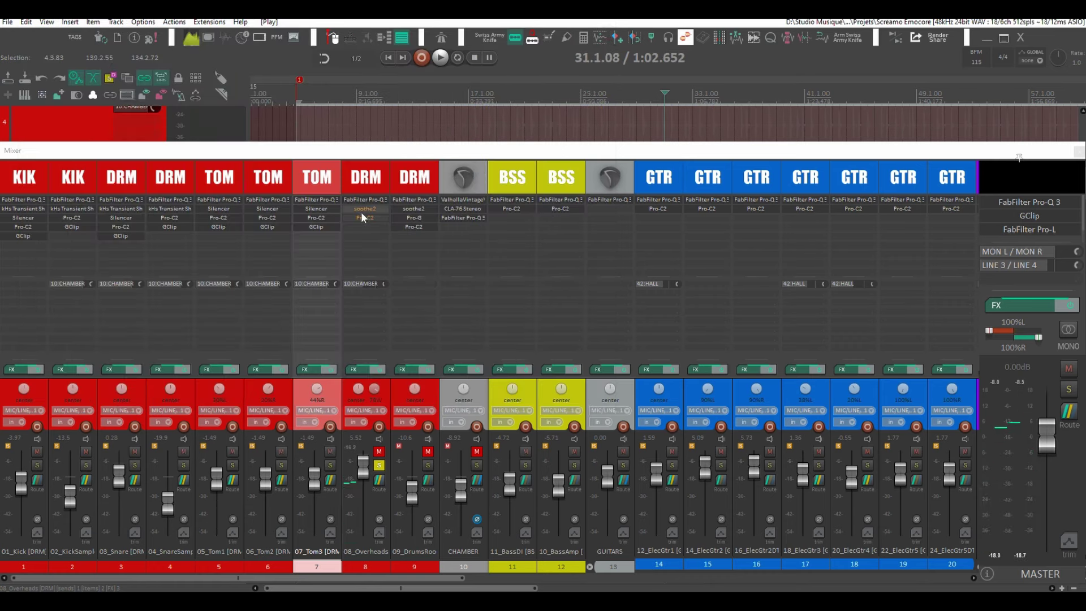
Re-enable soothe2 on the Overheads track and raise its depth to 18.0 during playback
shift+click(361, 211)
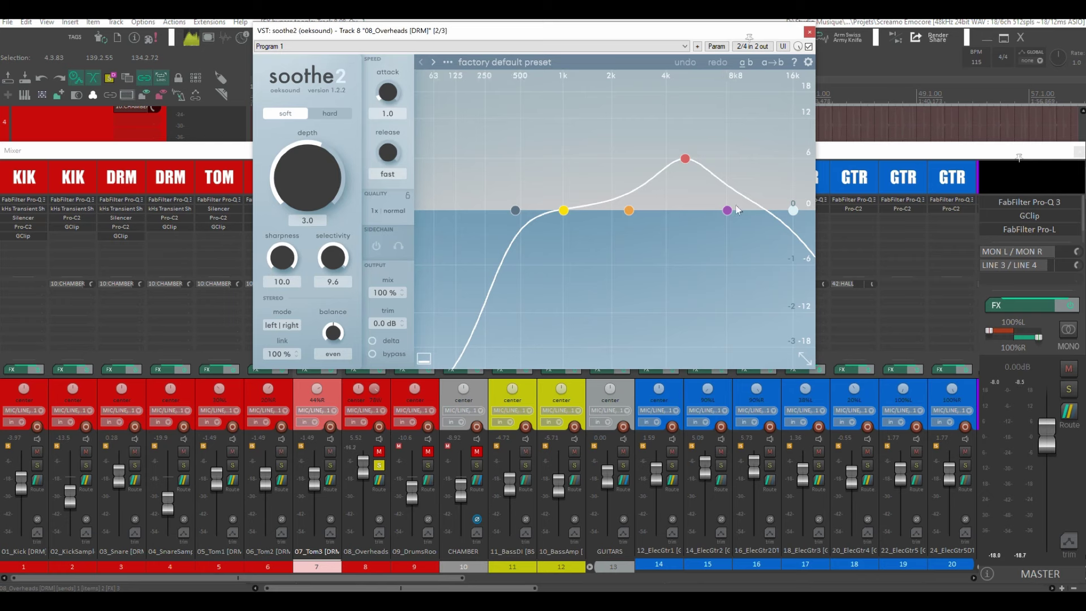
key(space)
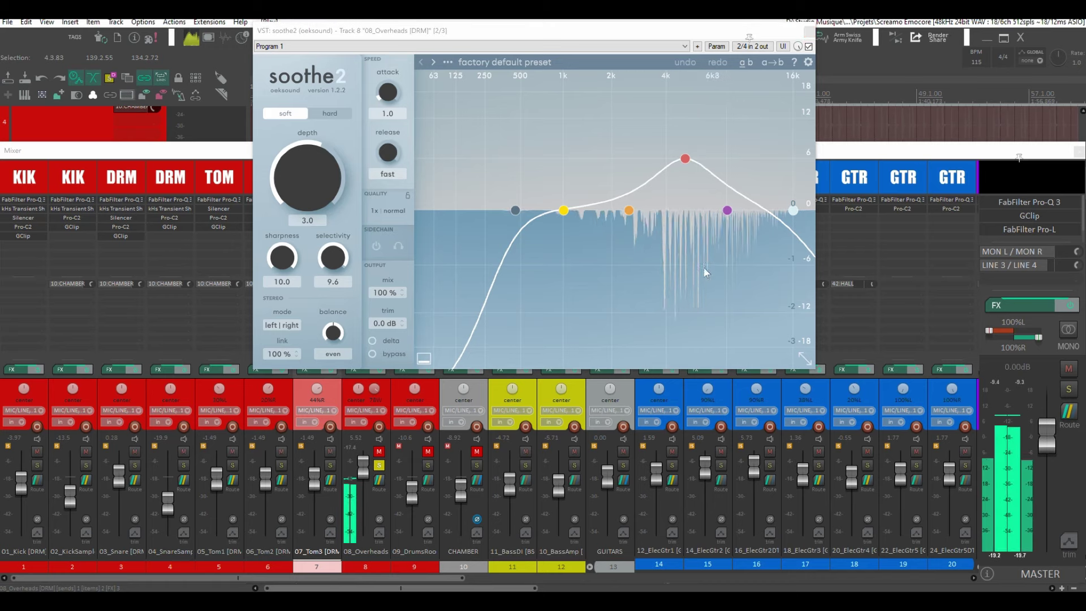
drag(320, 196, 298, 195)
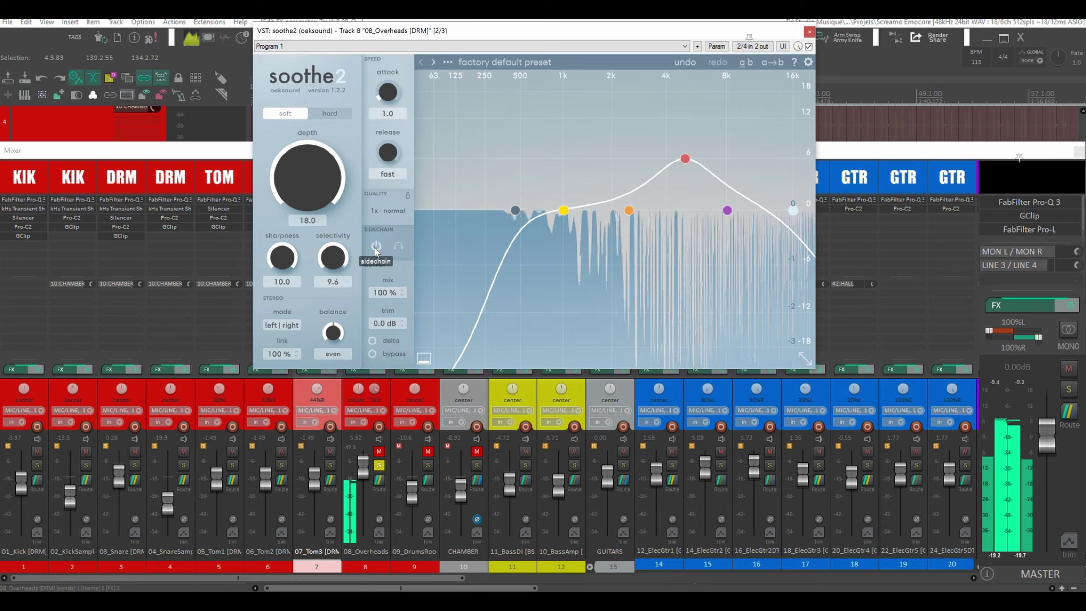
Audition soothe2's bypass and delta signals on the Overheads track, and set its depth to 4.3
click(372, 354)
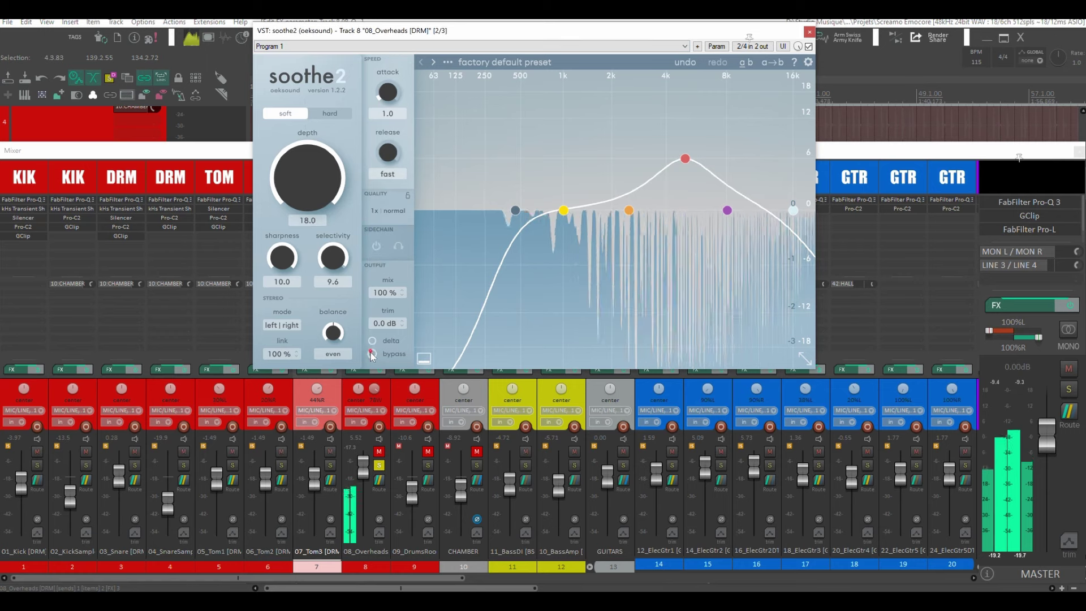
click(372, 341)
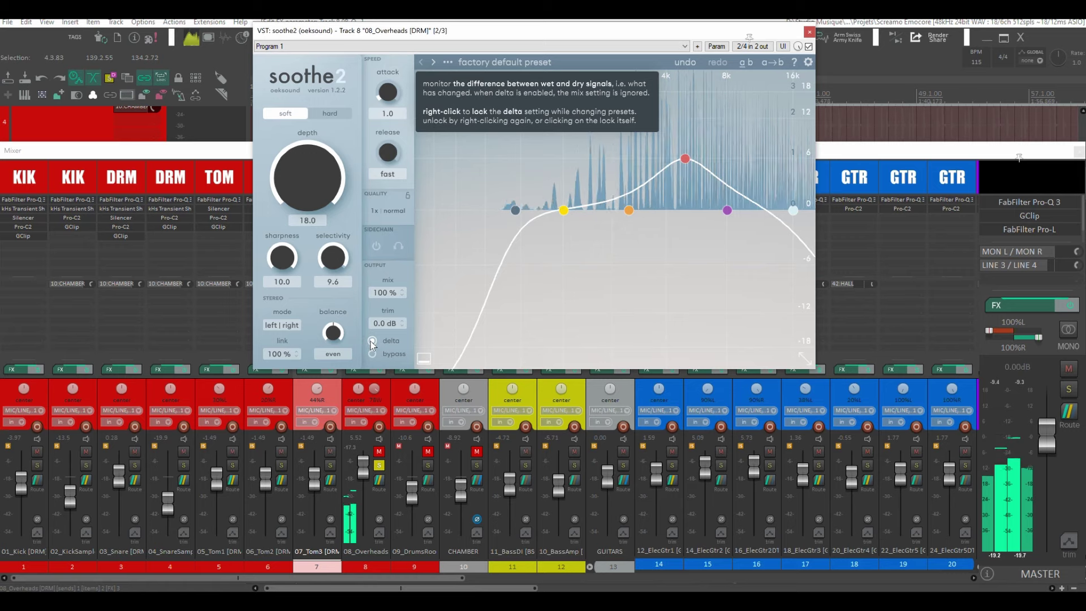
click(372, 342)
drag(299, 152, 299, 204)
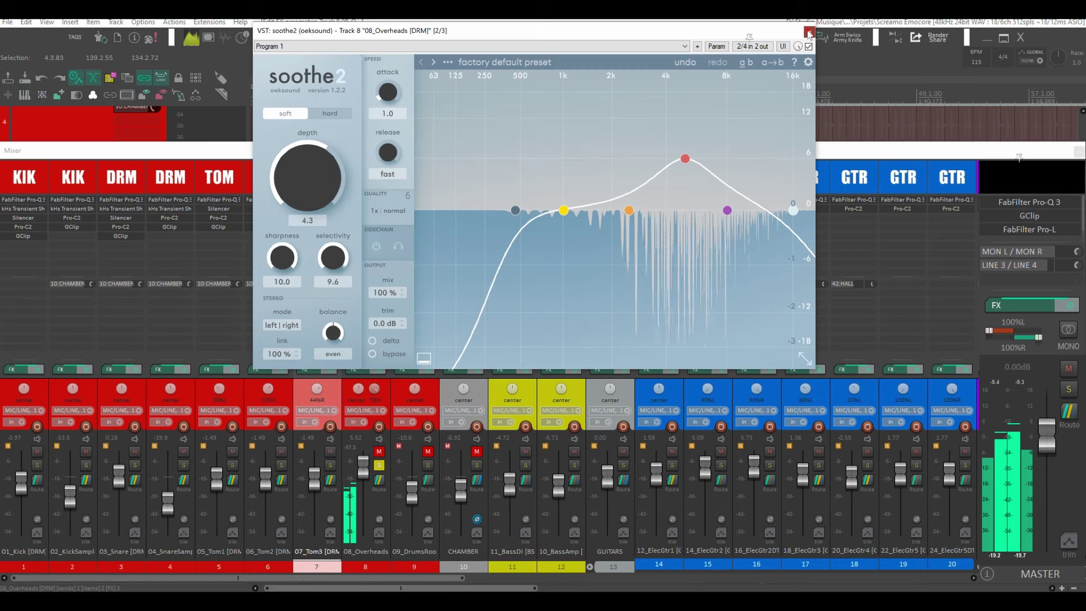
click(809, 32)
Open the re-enabled Pro-C2 on the Overheads track, inspect its compression and side-chain settings, and check it in playback
click(358, 218)
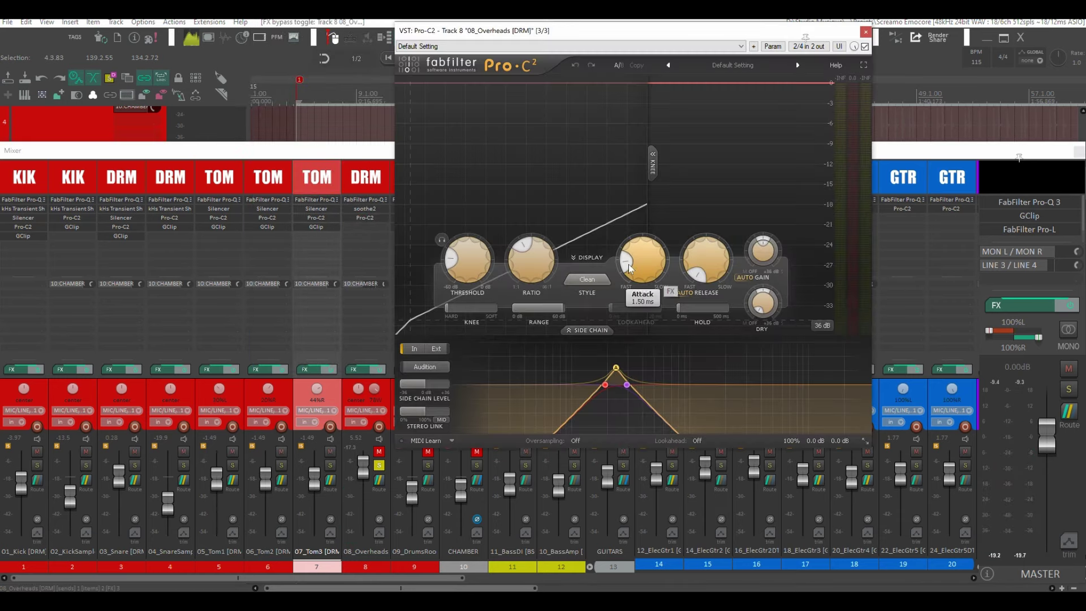
mouse_move(615, 373)
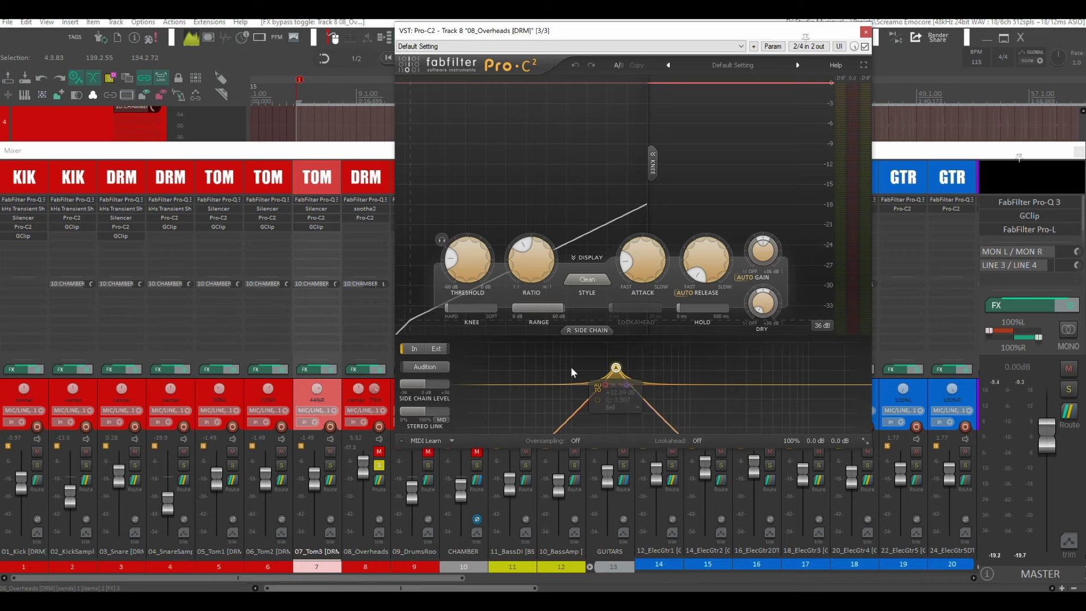
key(space)
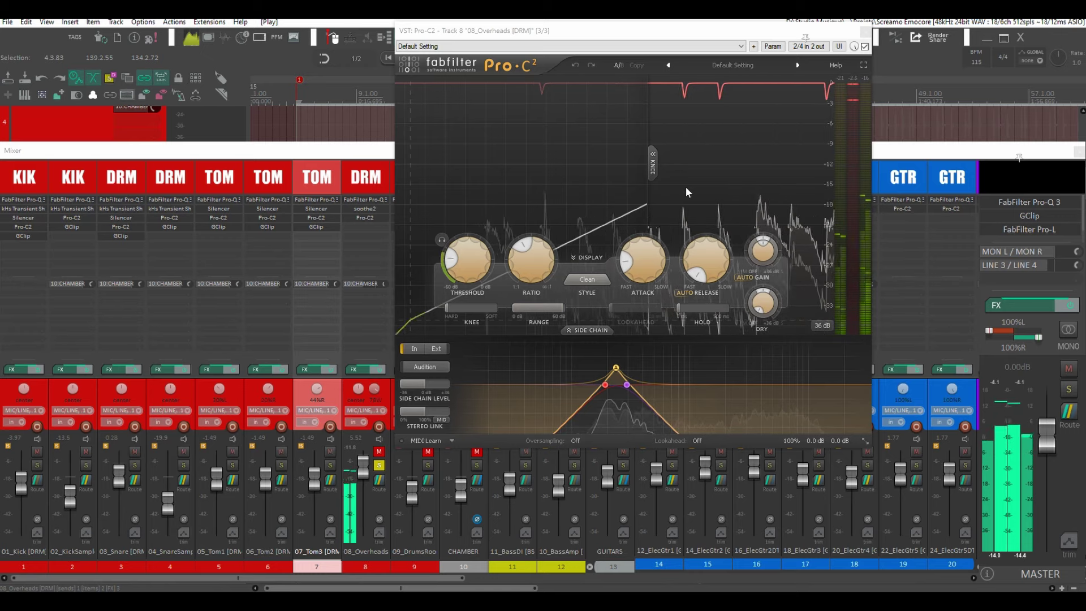
click(865, 32)
Lower the Overheads track's volume to about -6.2 dB and take the track out of solo
drag(366, 464, 363, 477)
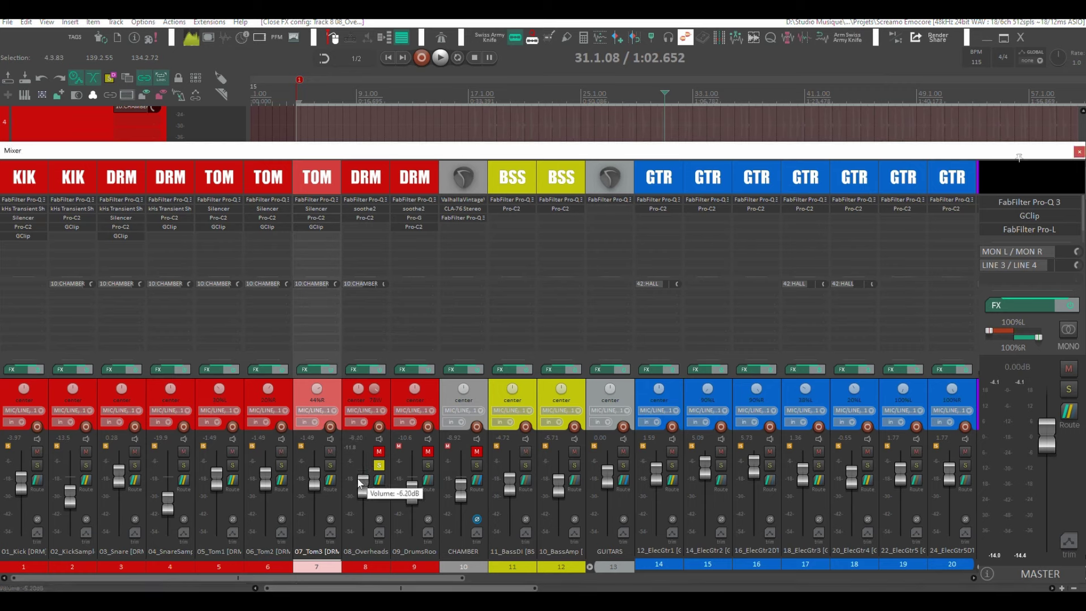
click(379, 465)
key(space)
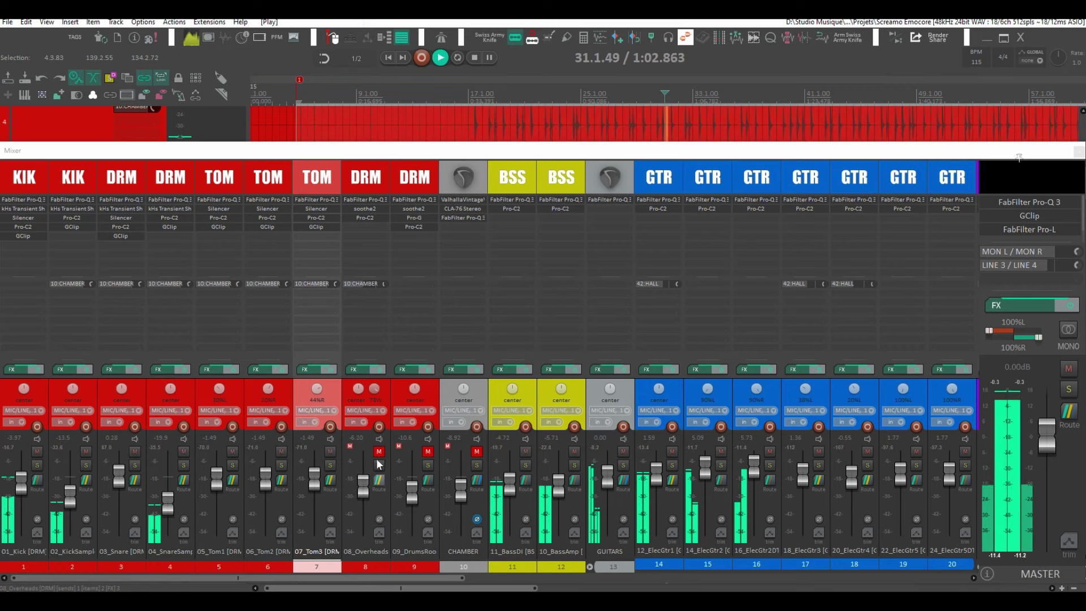
key(space)
Unmute Overheads, solo the kick through Overheads tracks plus CHAMBER, and play the drums back together
click(379, 451)
drag(378, 465, 46, 464)
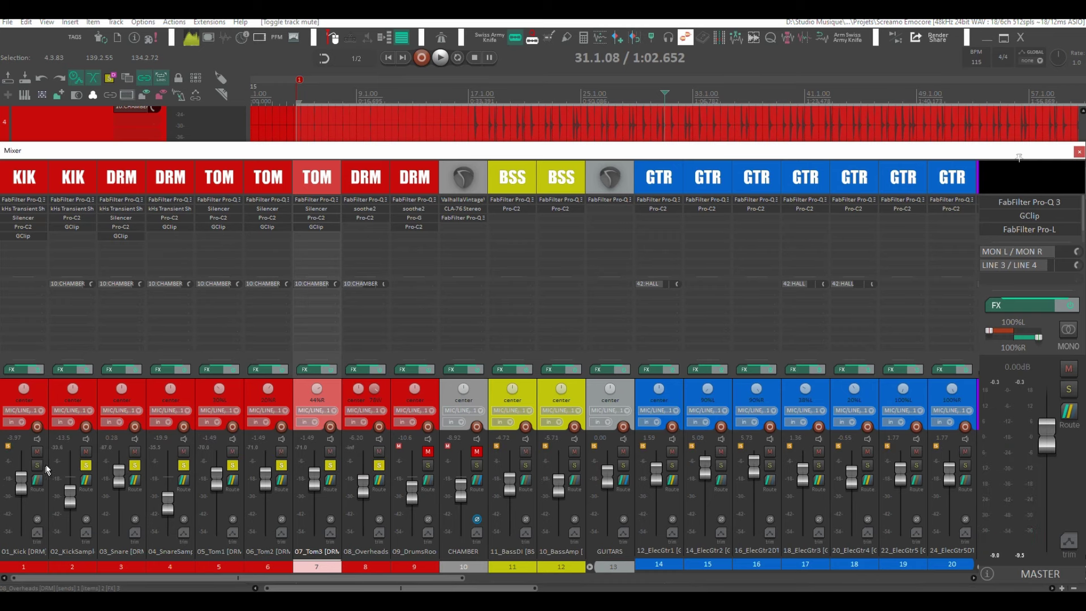
click(476, 464)
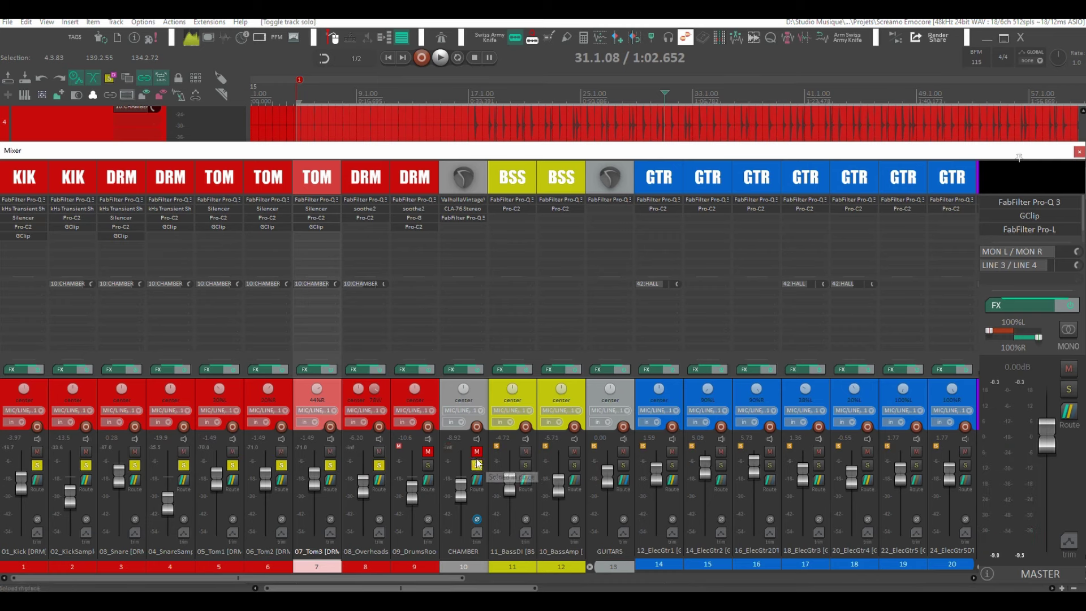
key(space)
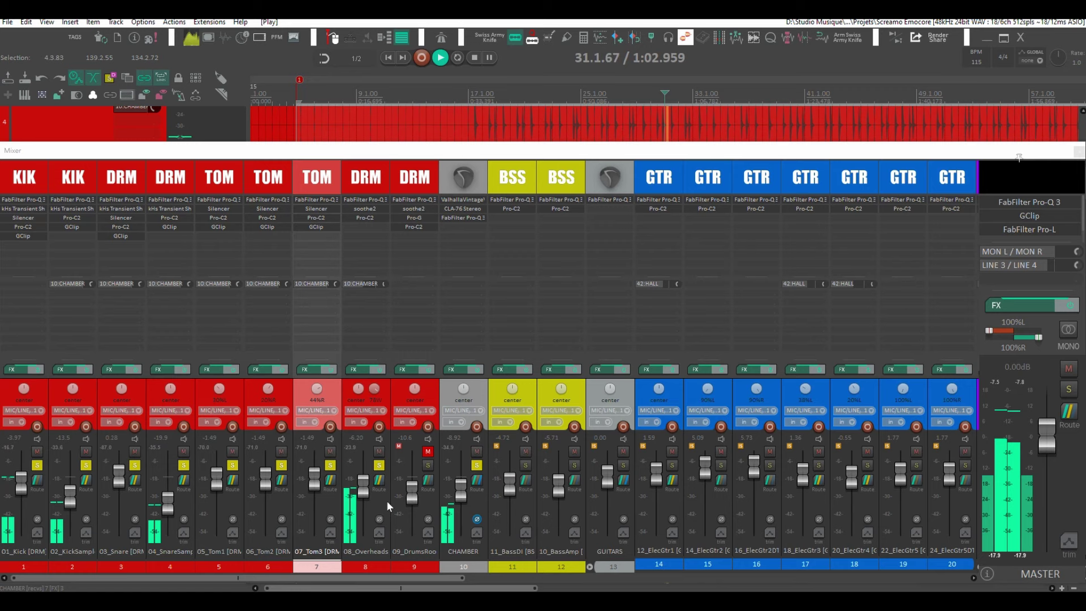
click(364, 486)
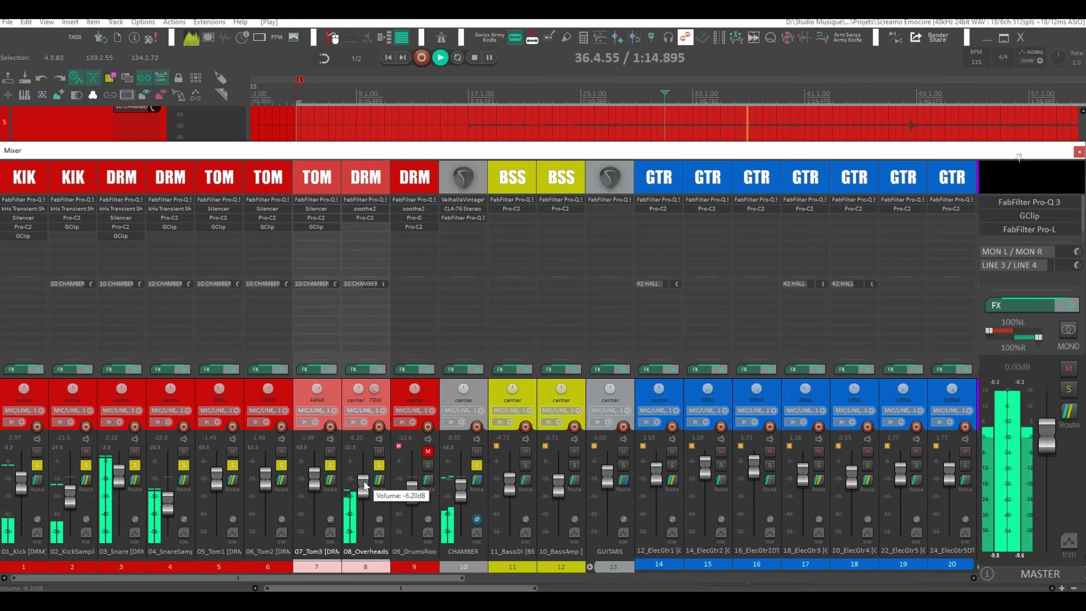
key(space)
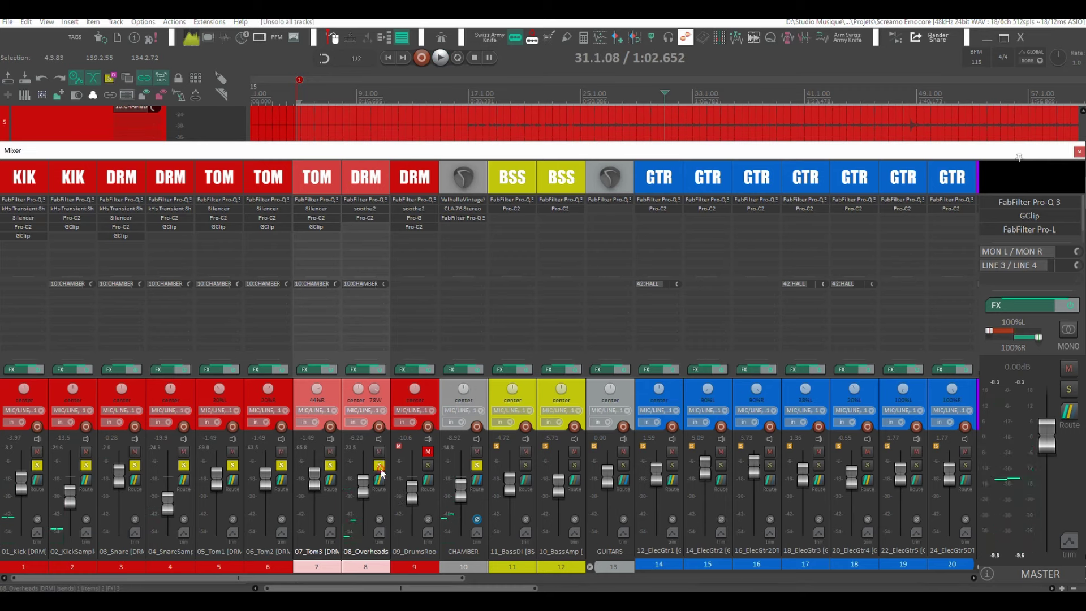
Solo the unmuted DrumsRoom track with its effects bypassed and raise its volume to about 5.4 dB during playback
alt+click(428, 465)
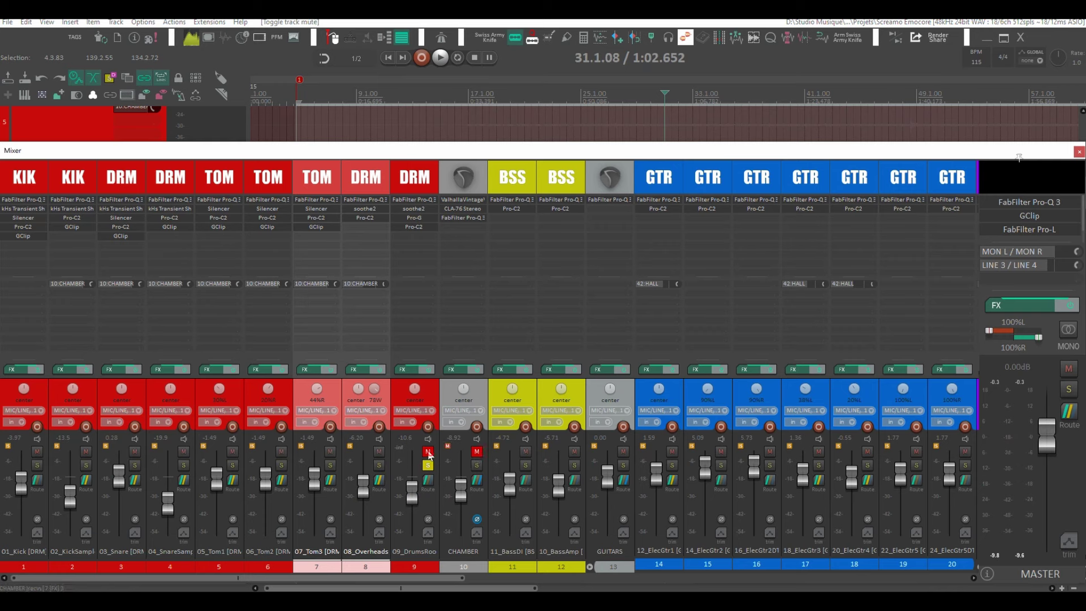
click(419, 369)
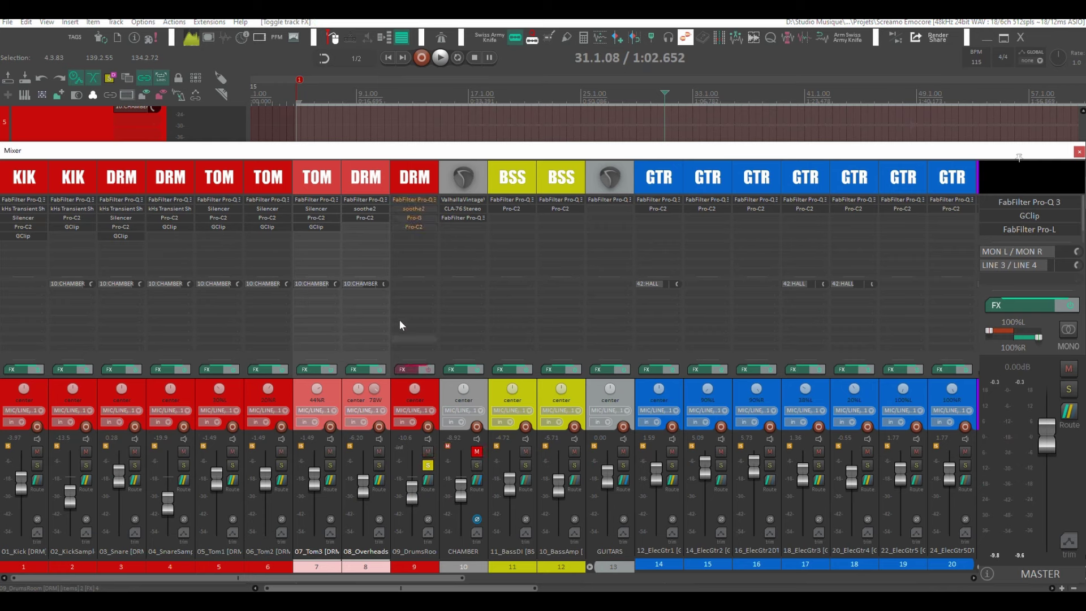
key(space)
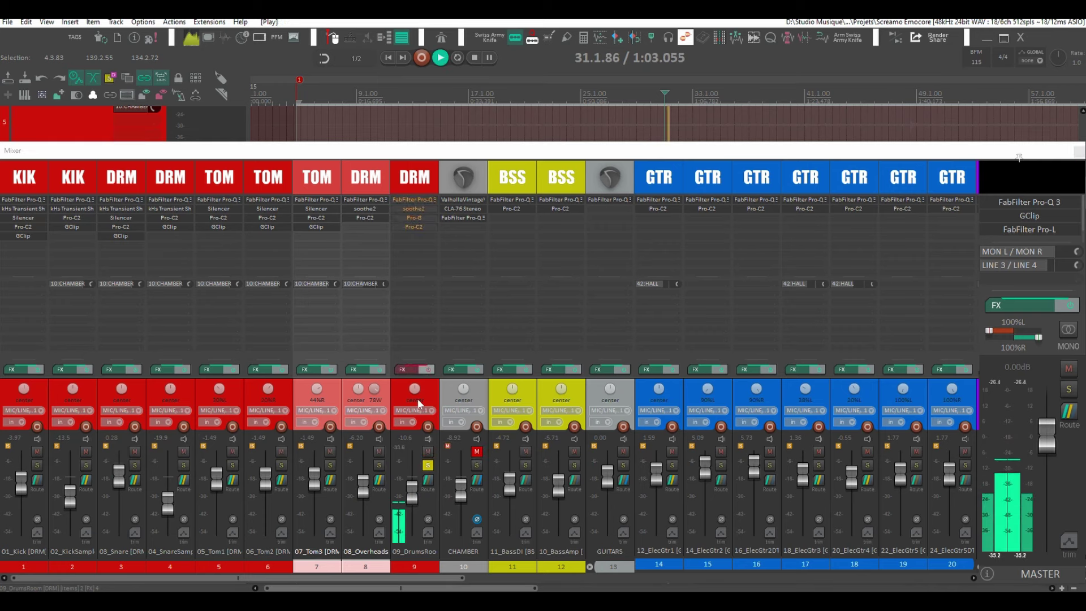
drag(417, 495, 416, 471)
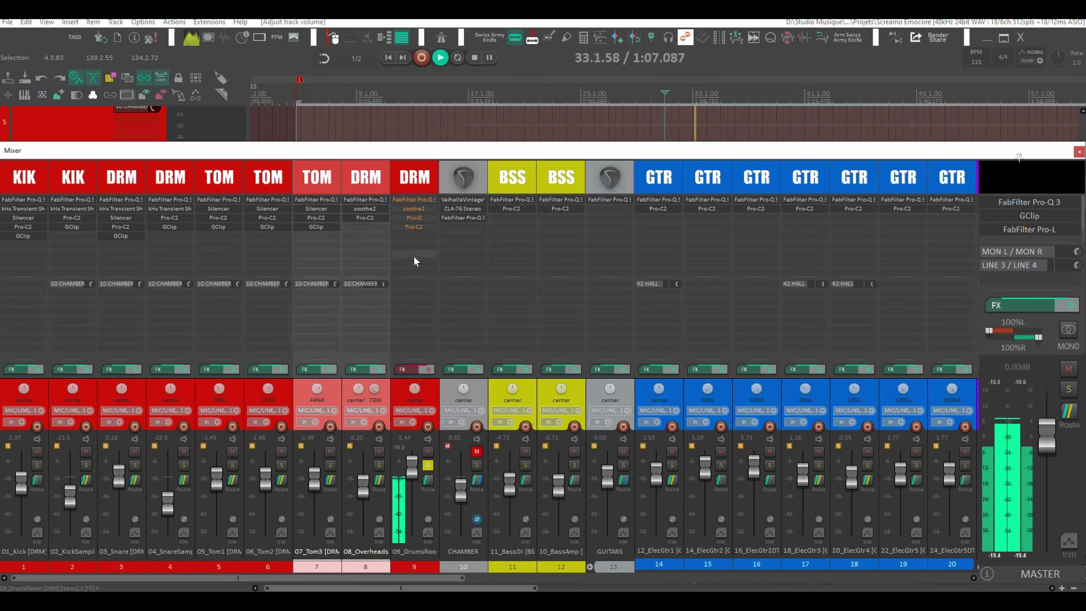
key(space)
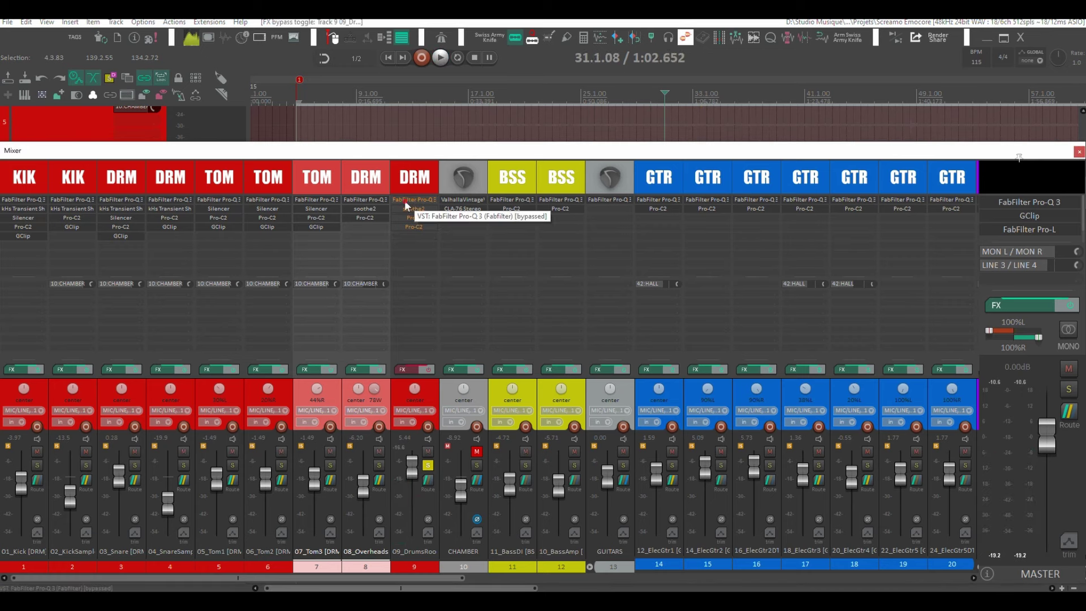
Inspect the Pro-Q 3 bands on the DrumsRoom track and re-enable the track's effects chain during playback
click(409, 203)
click(1032, 47)
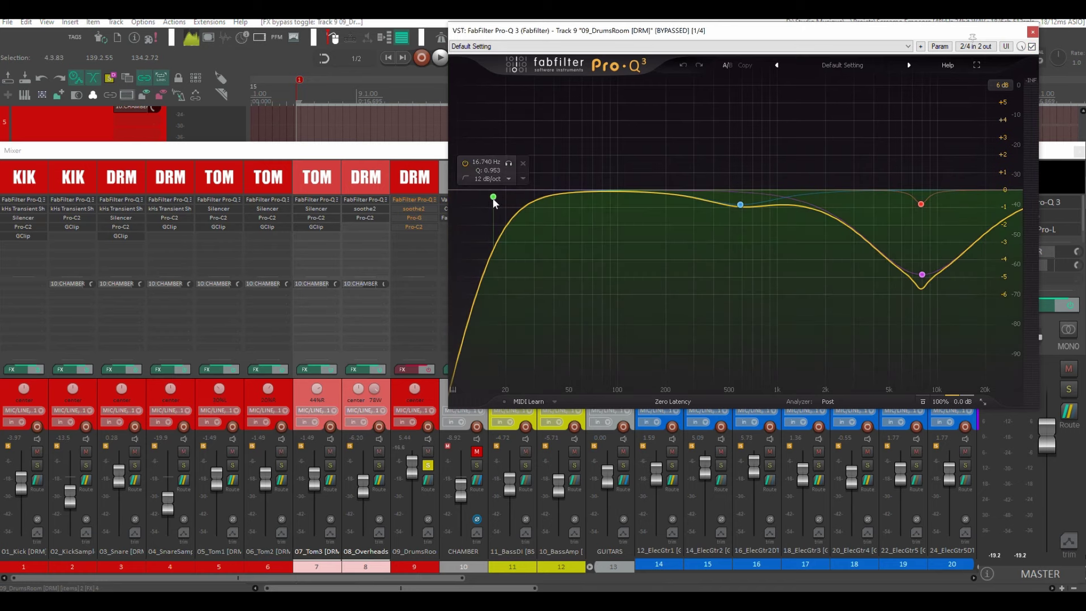
key(space)
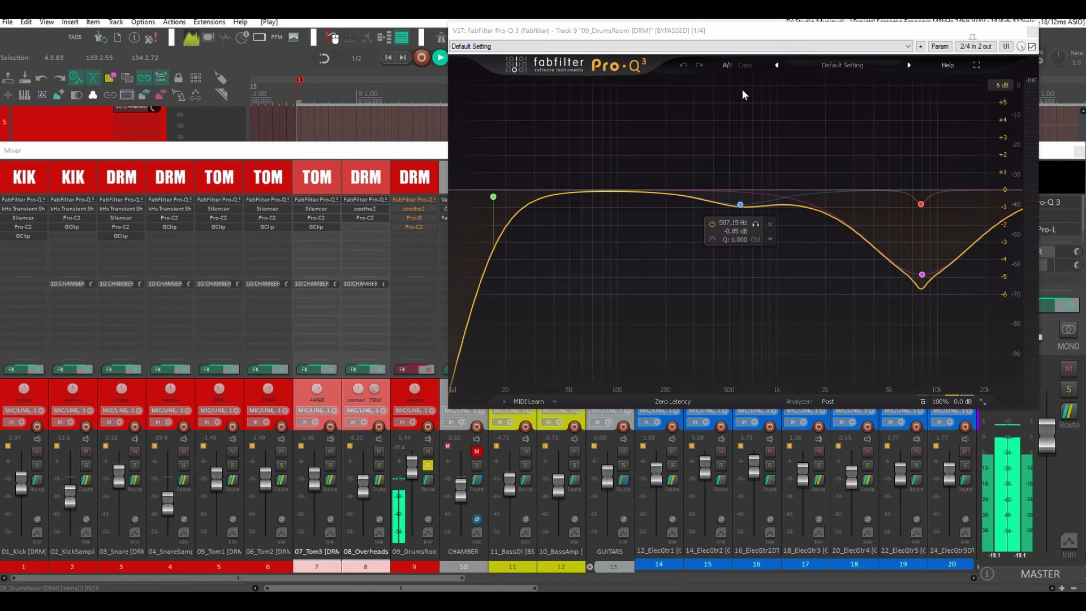
click(429, 369)
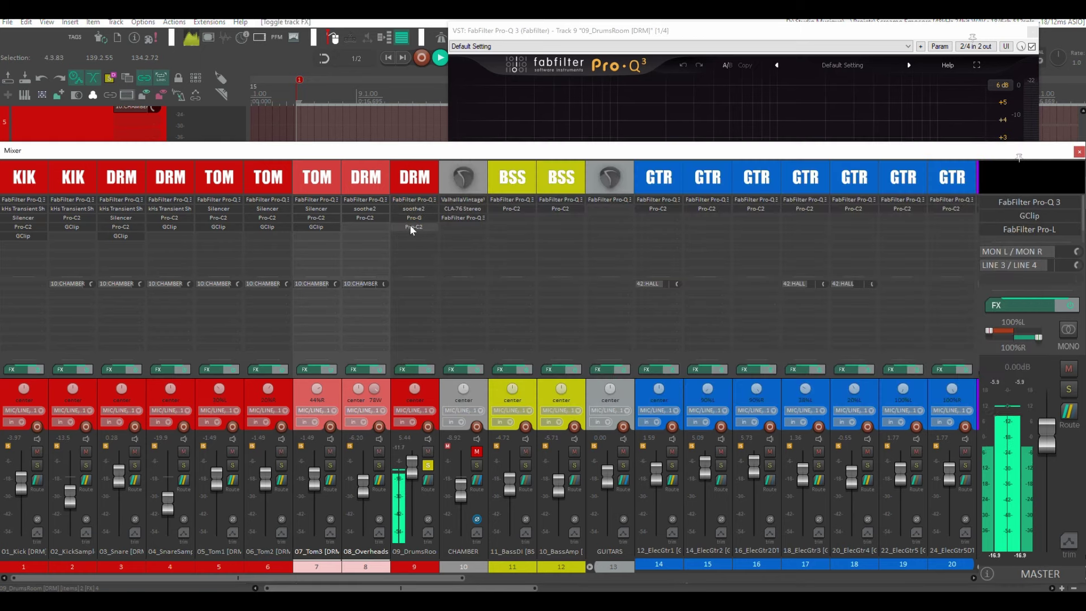
drag(787, 38, 702, 67)
Compare the DrumsRoom track with Pro-Q 3 bypassed and active during playback, and close the EQ
click(945, 76)
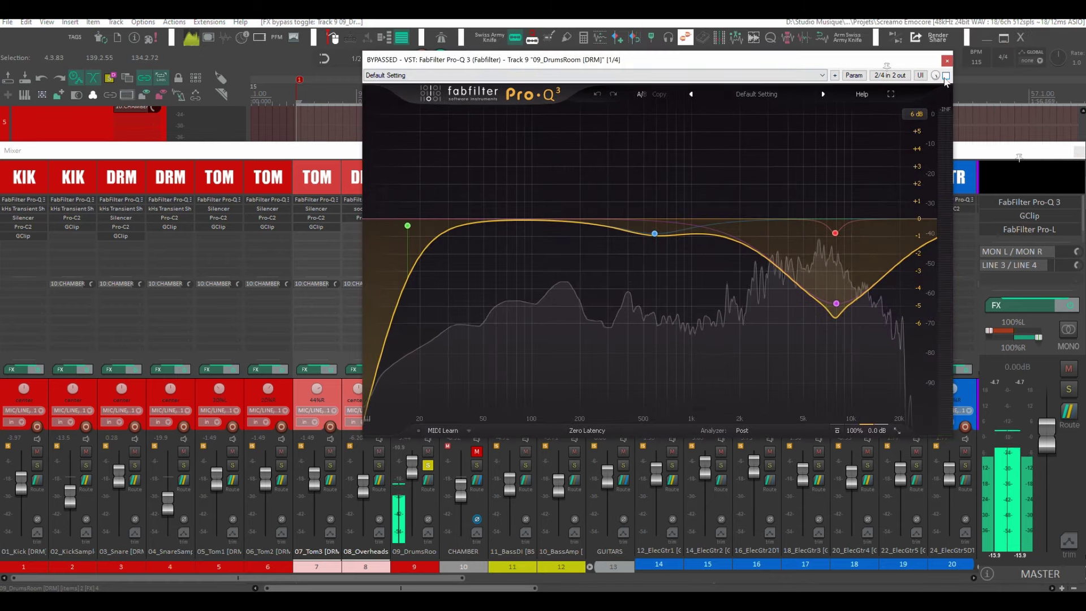
click(945, 75)
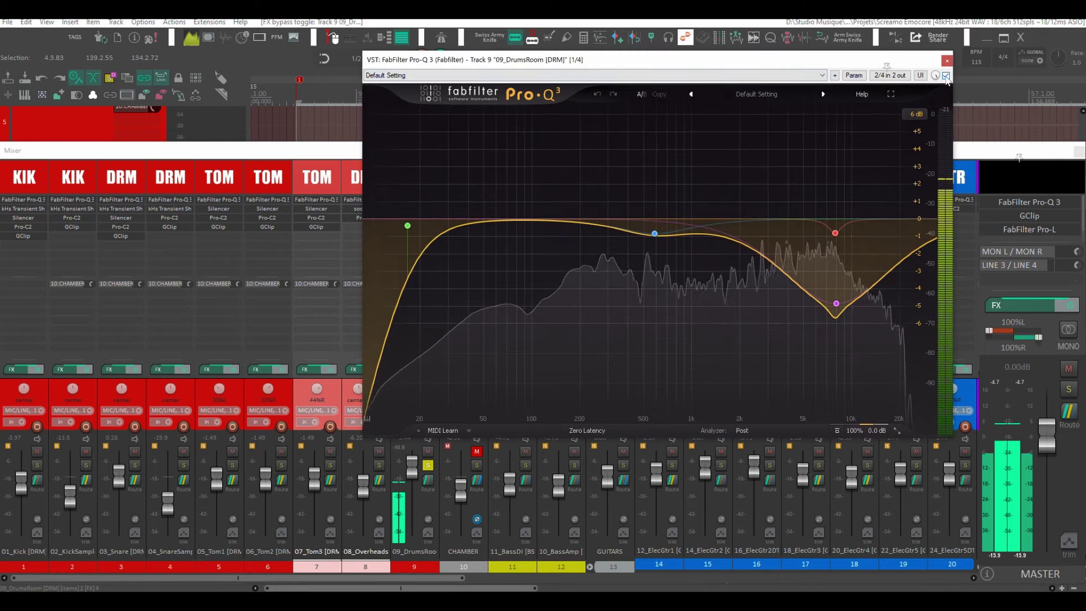
click(946, 76)
click(945, 76)
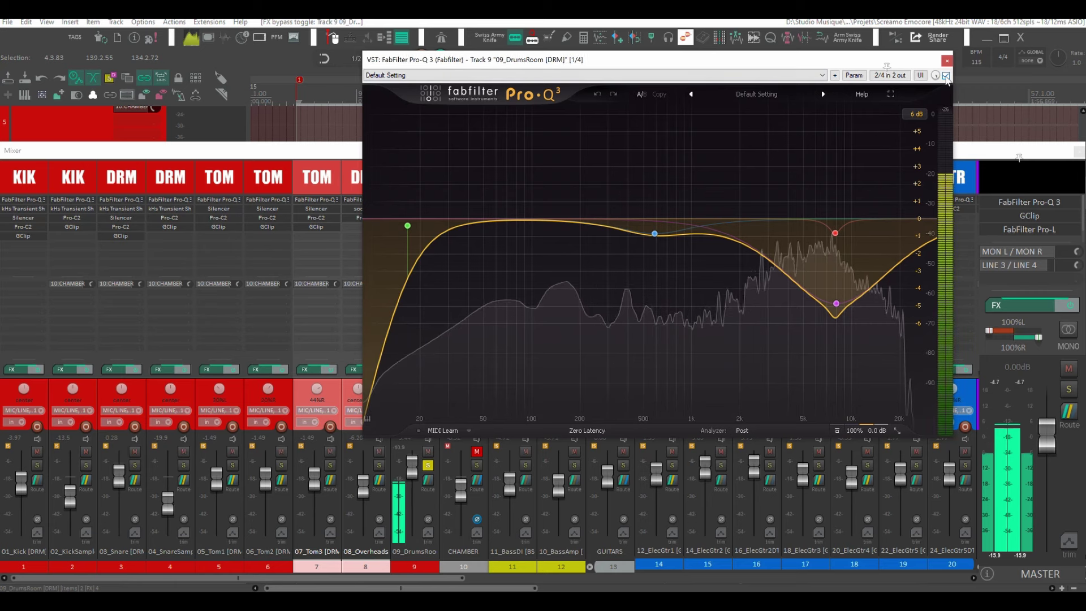
click(946, 60)
Re-enable soothe2 on the DrumsRoom track, inspect its settings, and check its resonance reduction in playback
shift+click(417, 208)
click(415, 211)
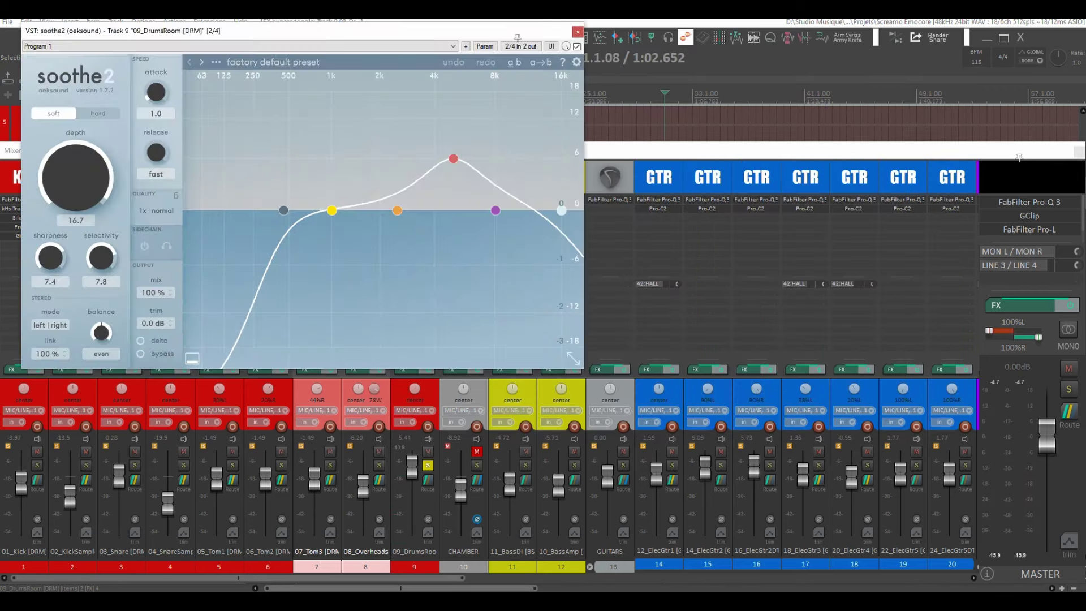
drag(493, 37, 786, 103)
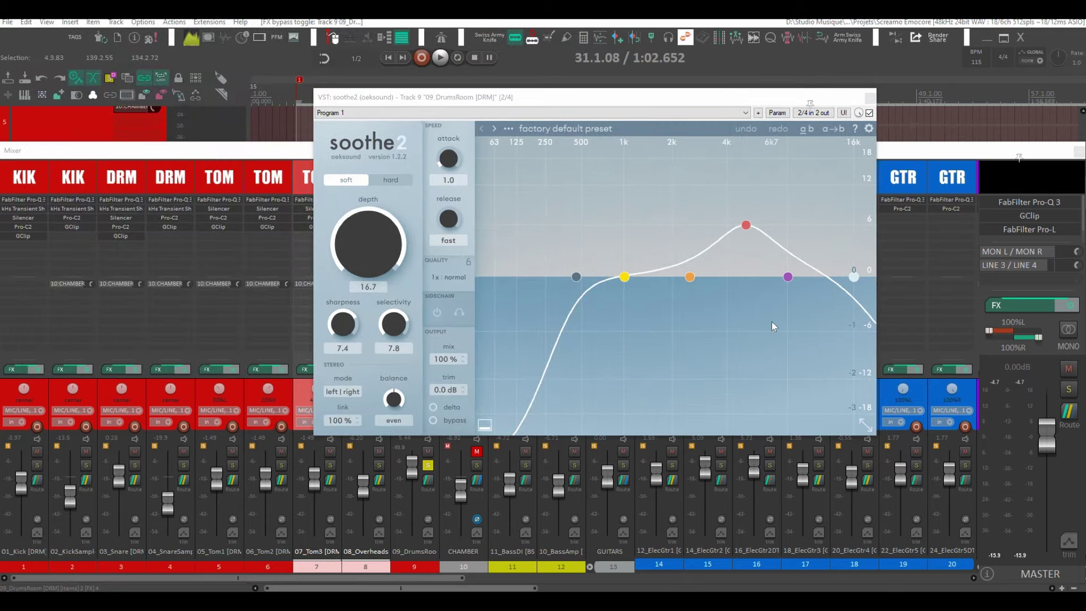
key(space)
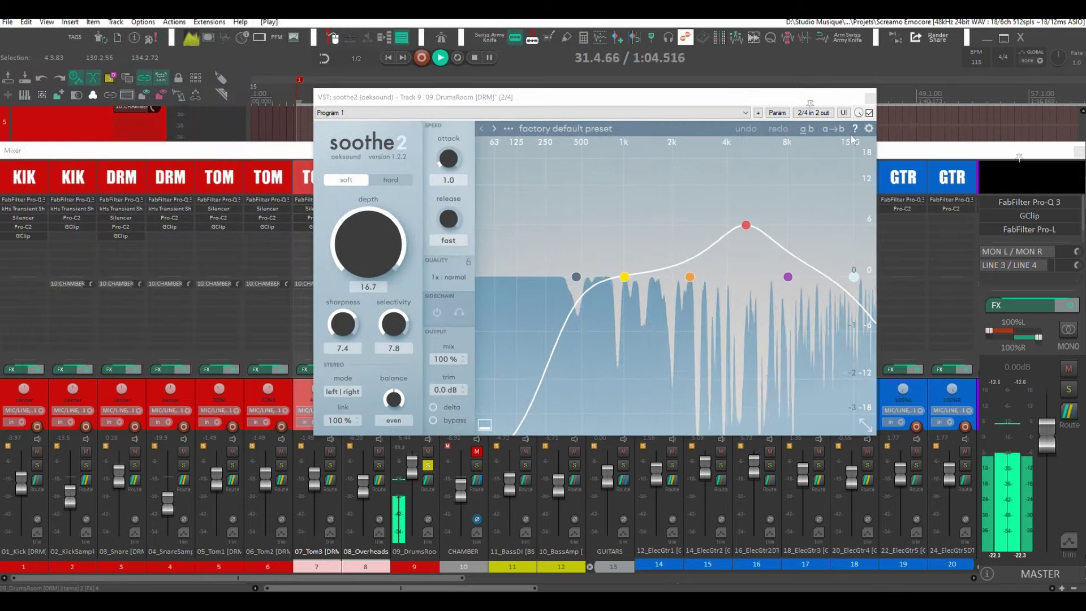
click(869, 113)
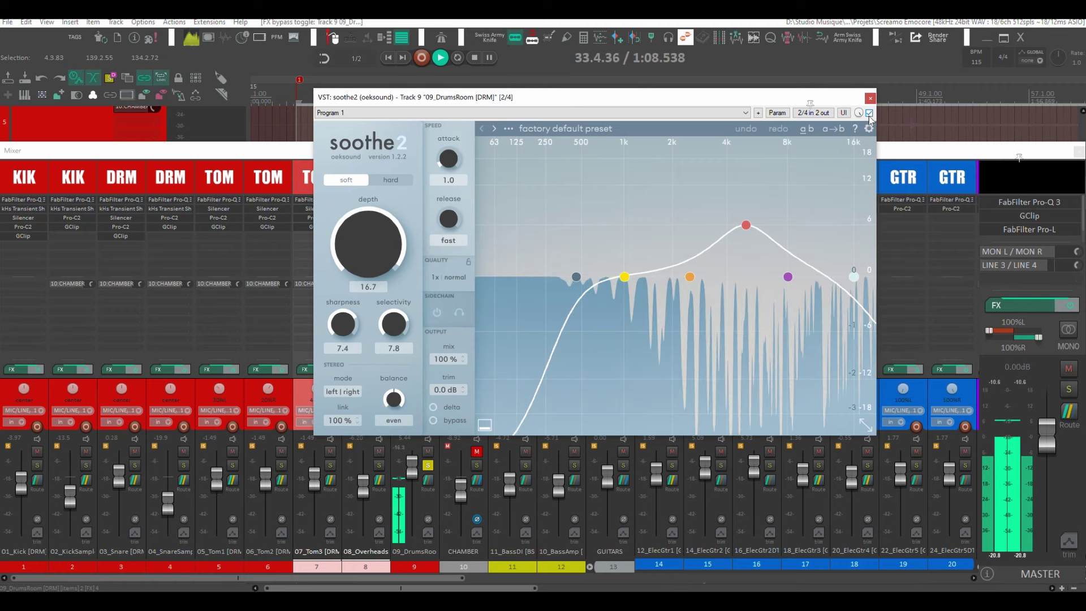
click(870, 98)
key(space)
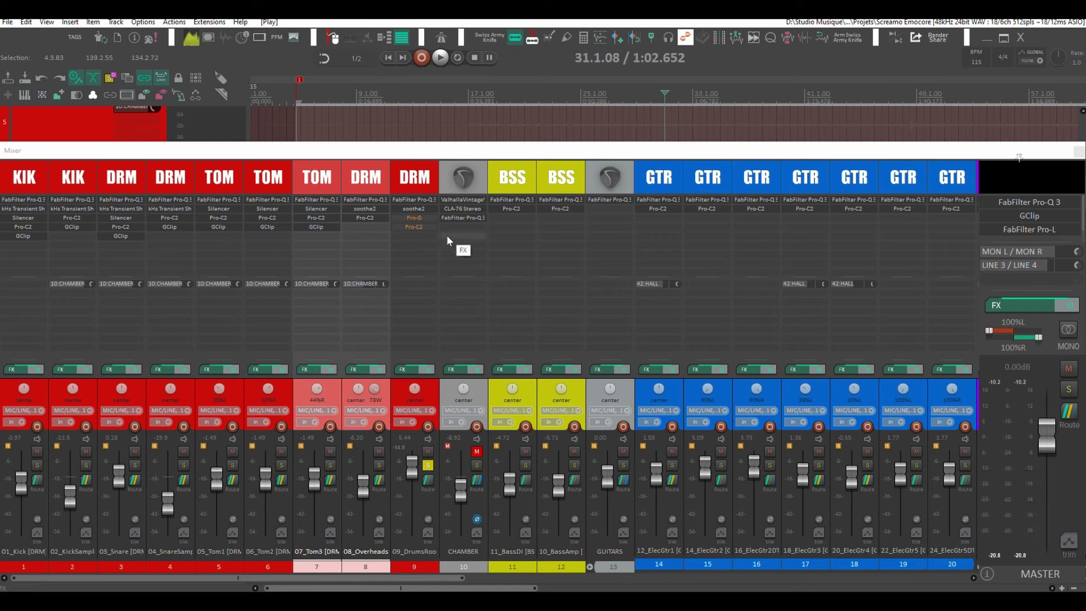
Re-enable Pro-G on the DrumsRoom track and inspect its gate and side-chain settings
shift+click(414, 219)
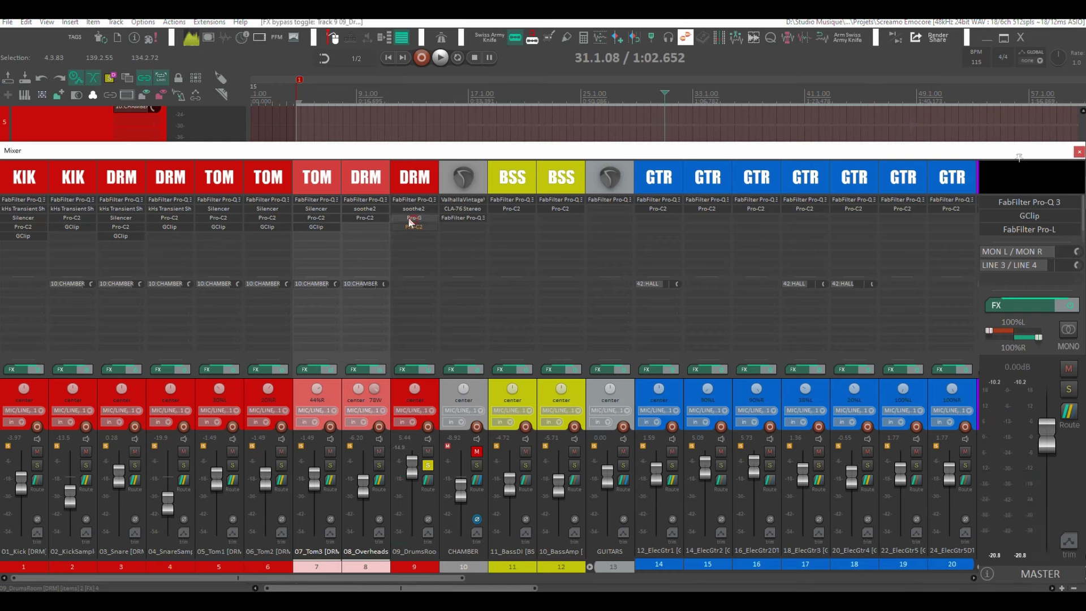
click(413, 217)
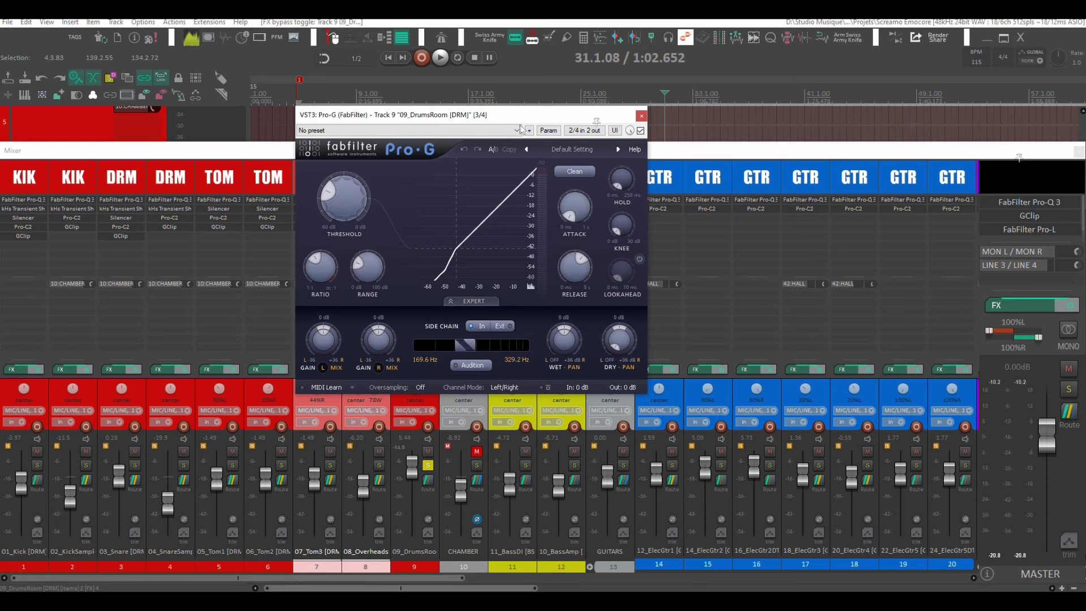
drag(552, 117, 739, 128)
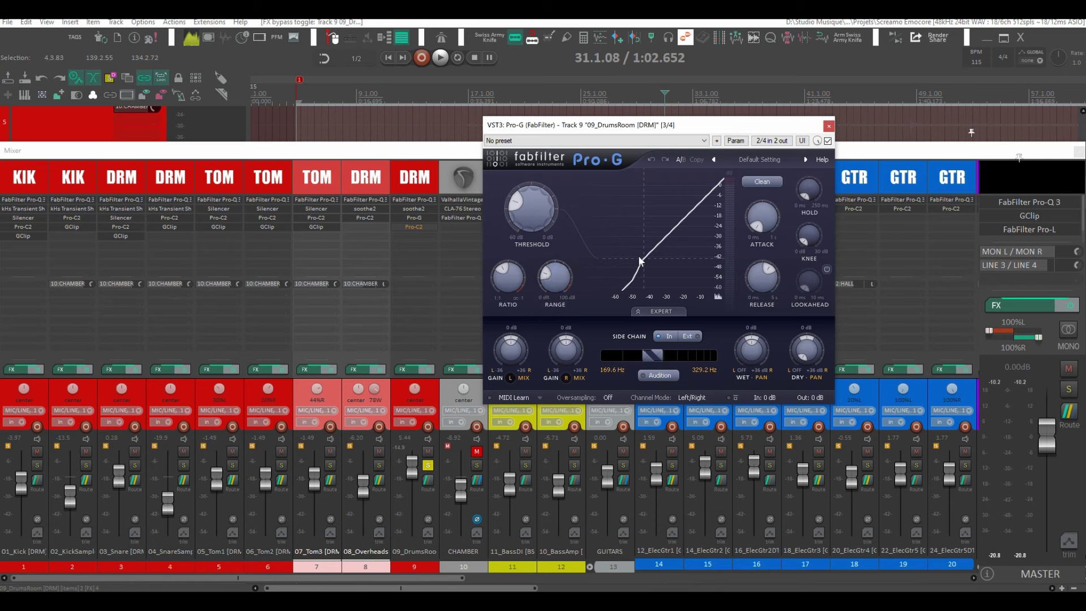
Compare the DrumsRoom track with Pro-G bypassed and active during playback, leaving the gate enabled
key(space)
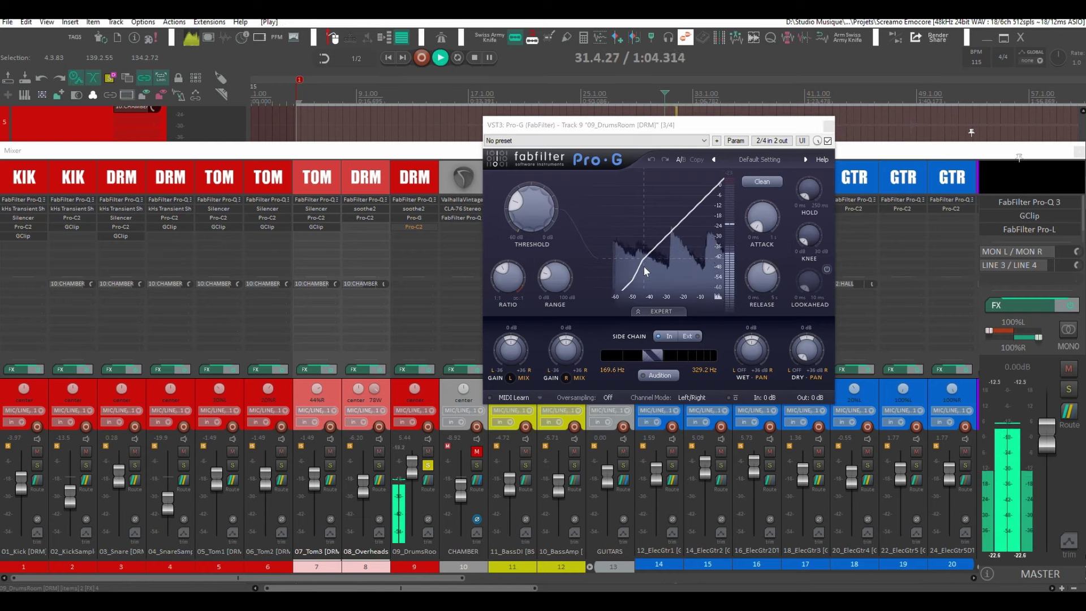
click(827, 141)
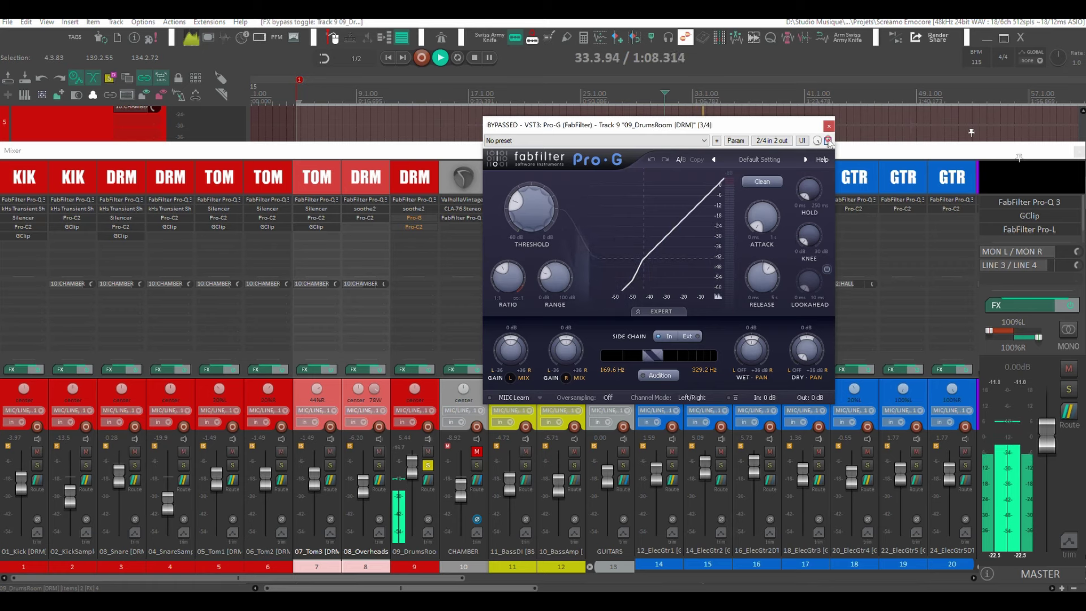
click(827, 140)
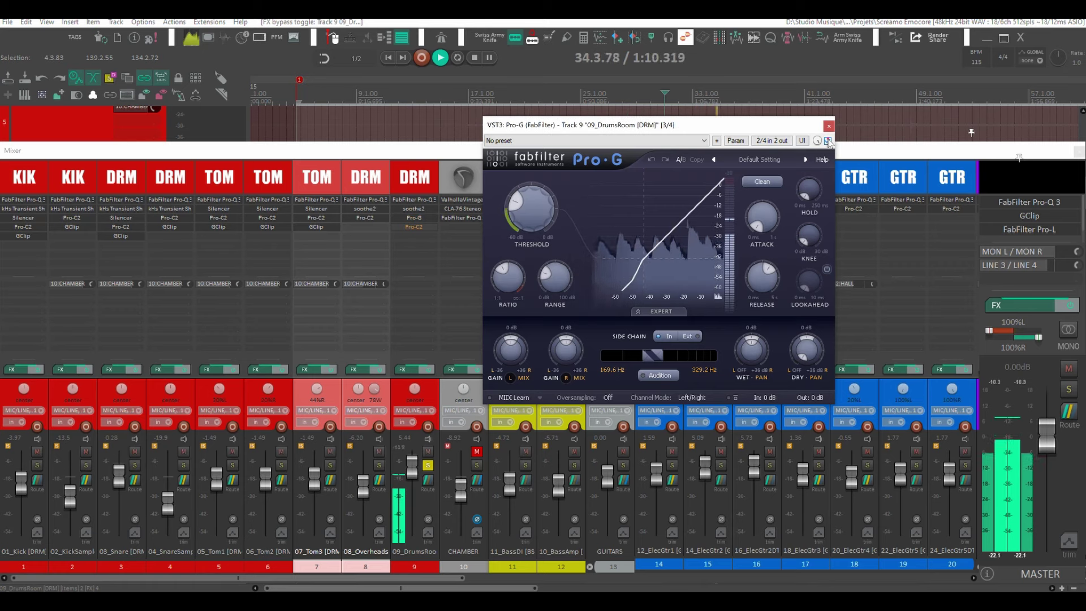
click(828, 141)
click(828, 141)
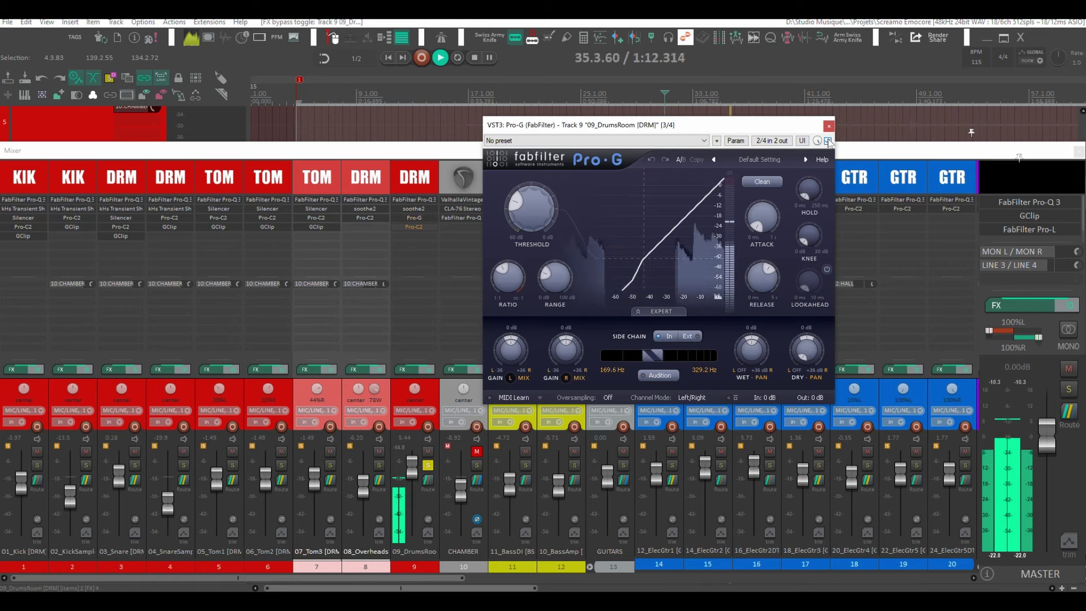
click(827, 140)
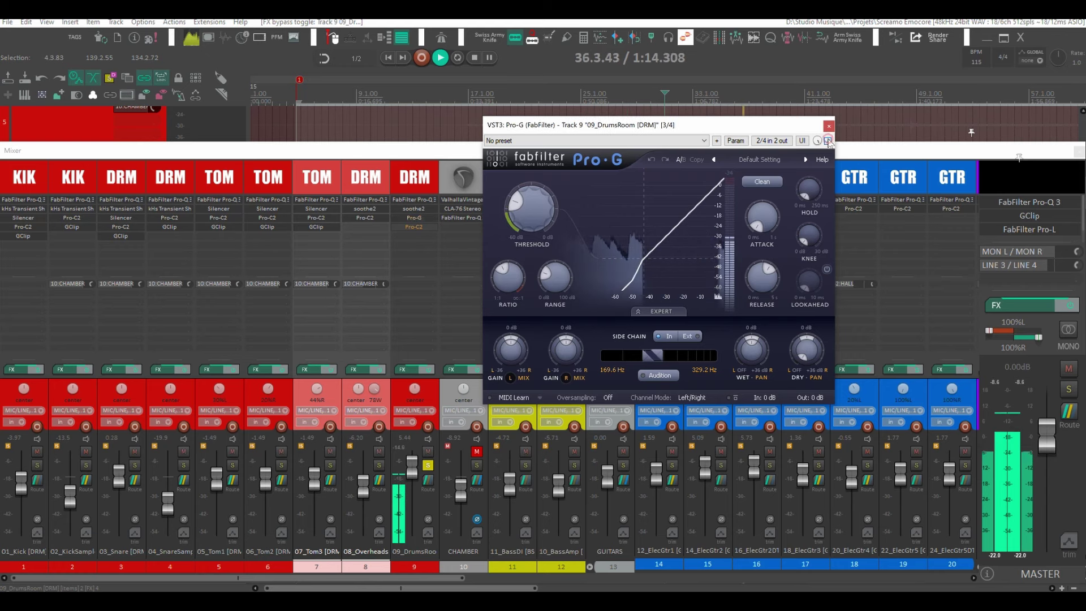
click(829, 129)
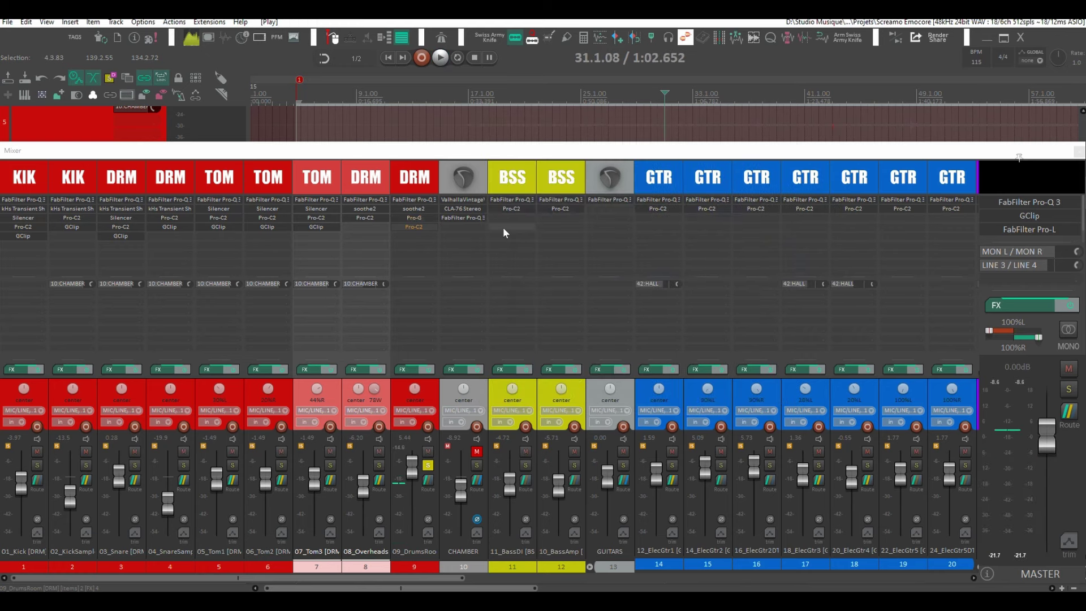
Re-enable Pro-C2 on the DrumsRoom track and compare the track with it bypassed and active during playback
click(424, 228)
click(417, 228)
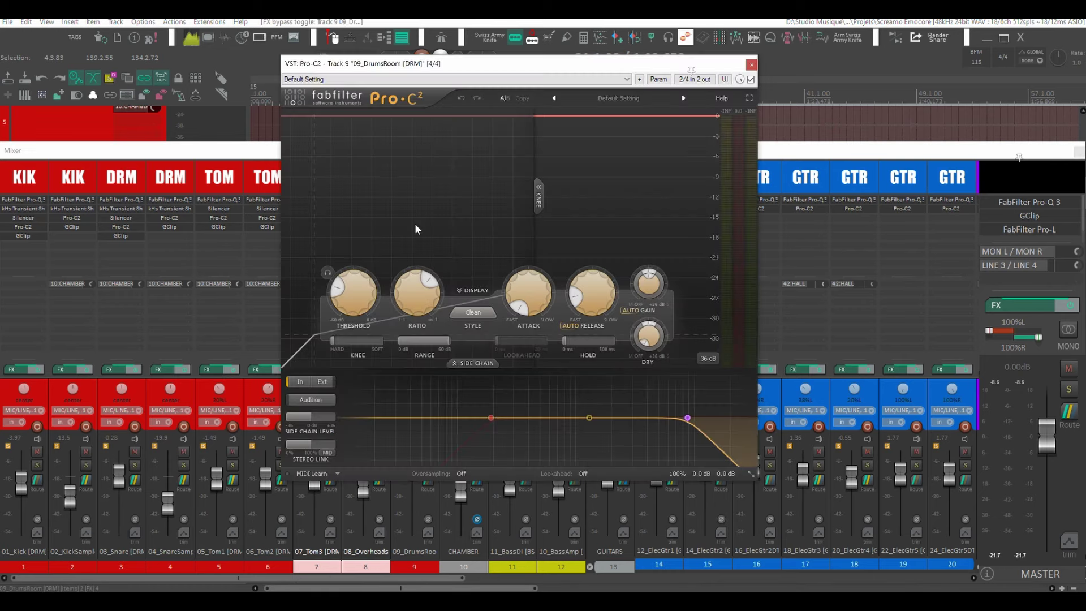
drag(623, 66, 605, 130)
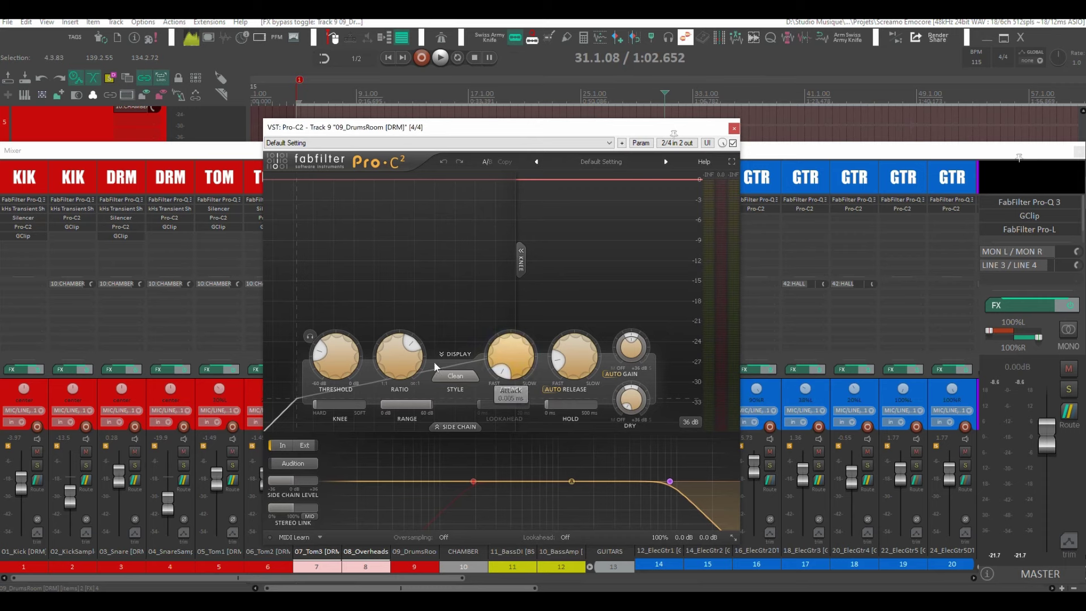
key(space)
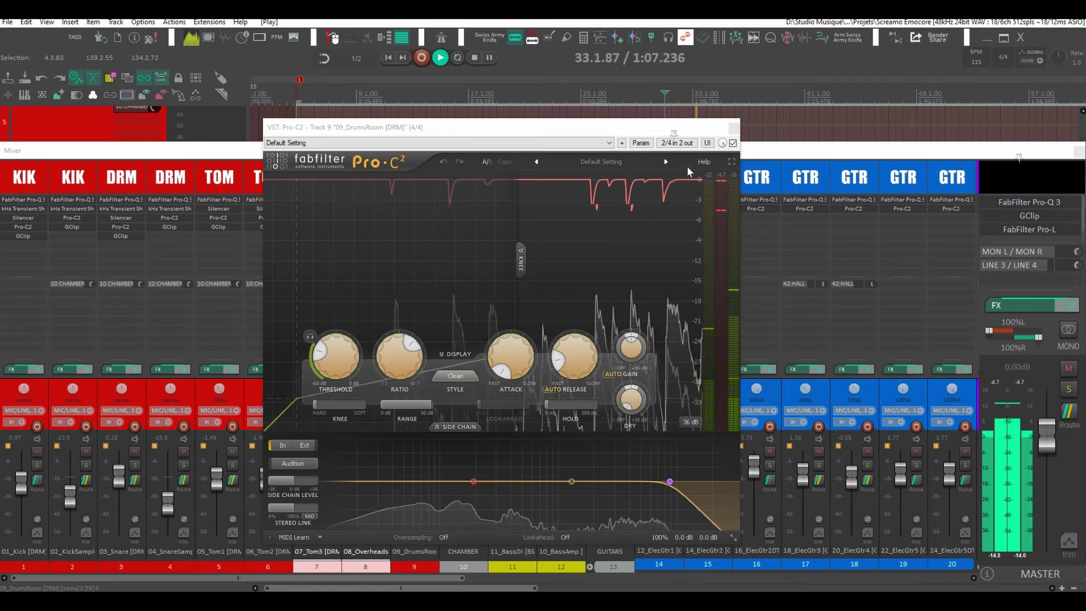
click(733, 143)
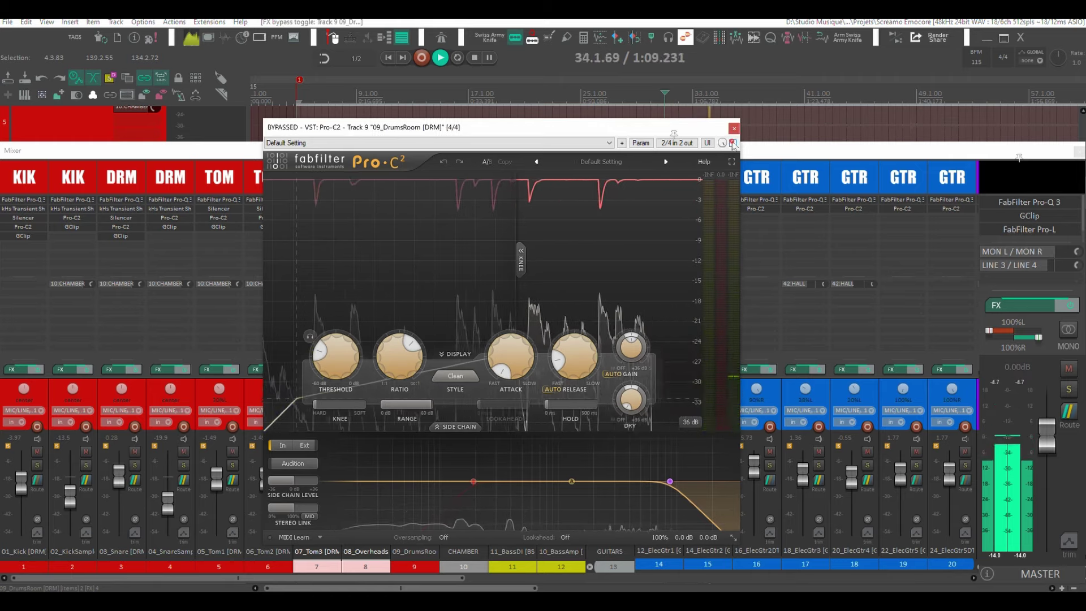
click(733, 143)
click(733, 127)
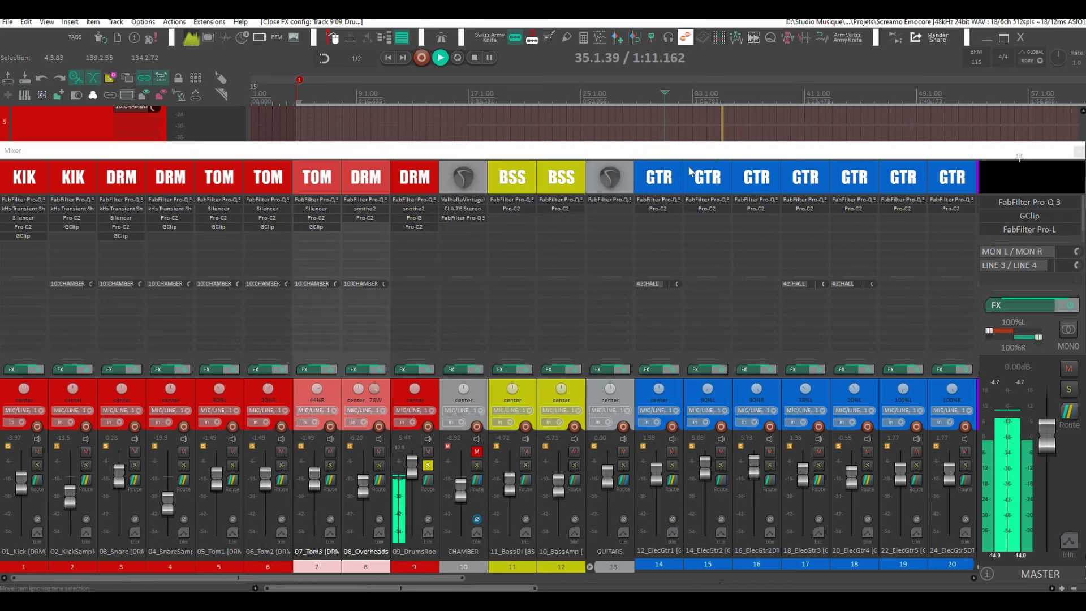
Stop playback, lower the DrumsRoom track's volume to -11.6 dB and toggle off its solo
key(space)
drag(410, 473, 410, 505)
click(428, 464)
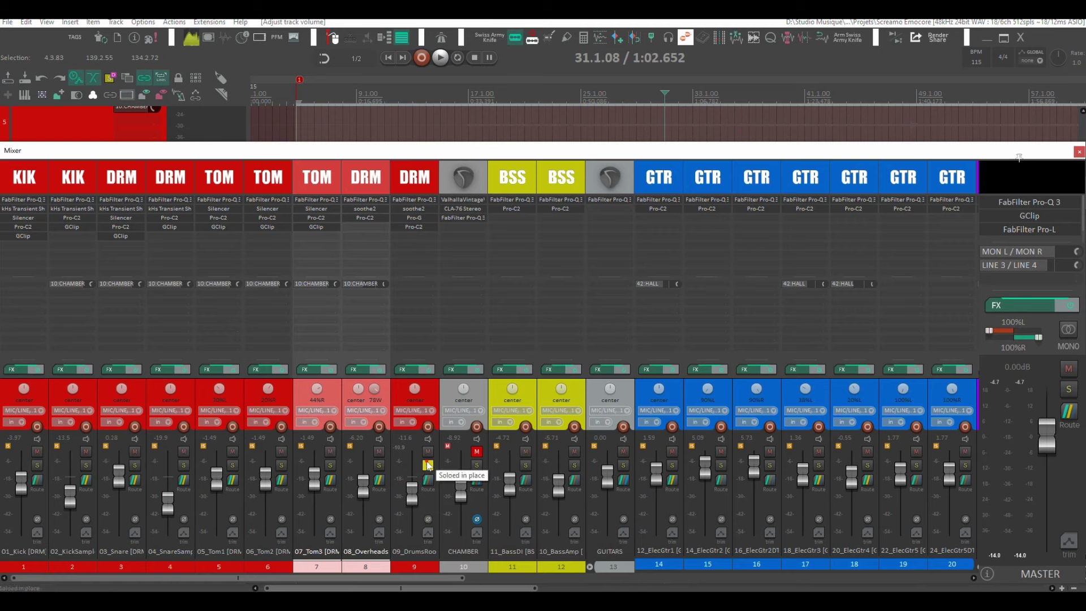
Unmute the CHAMBER track and audition it soloed together with all the drum tracks
drag(477, 465, 184, 465)
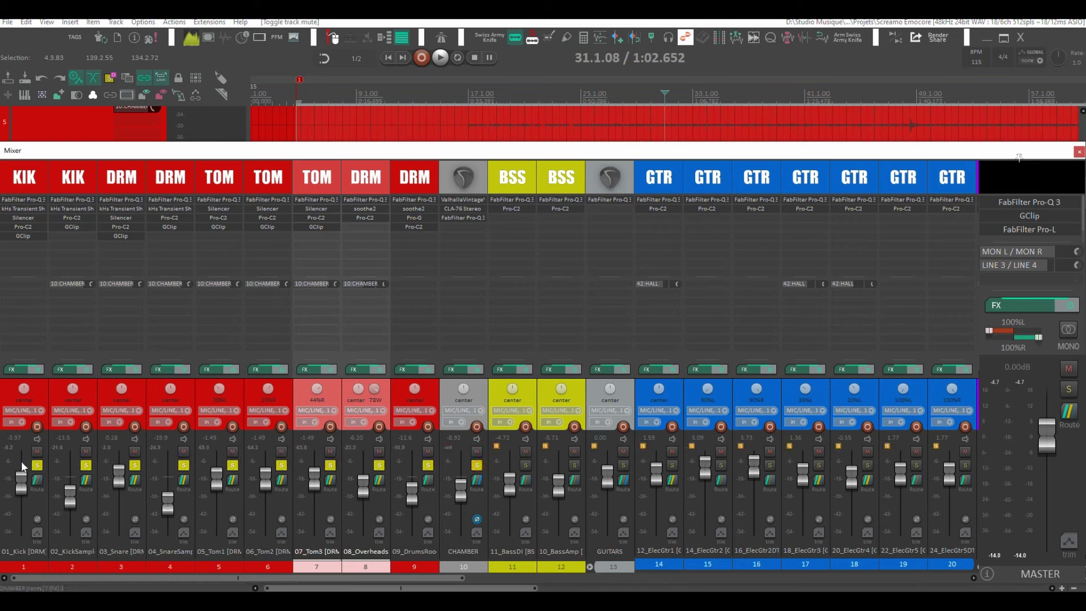
key(space)
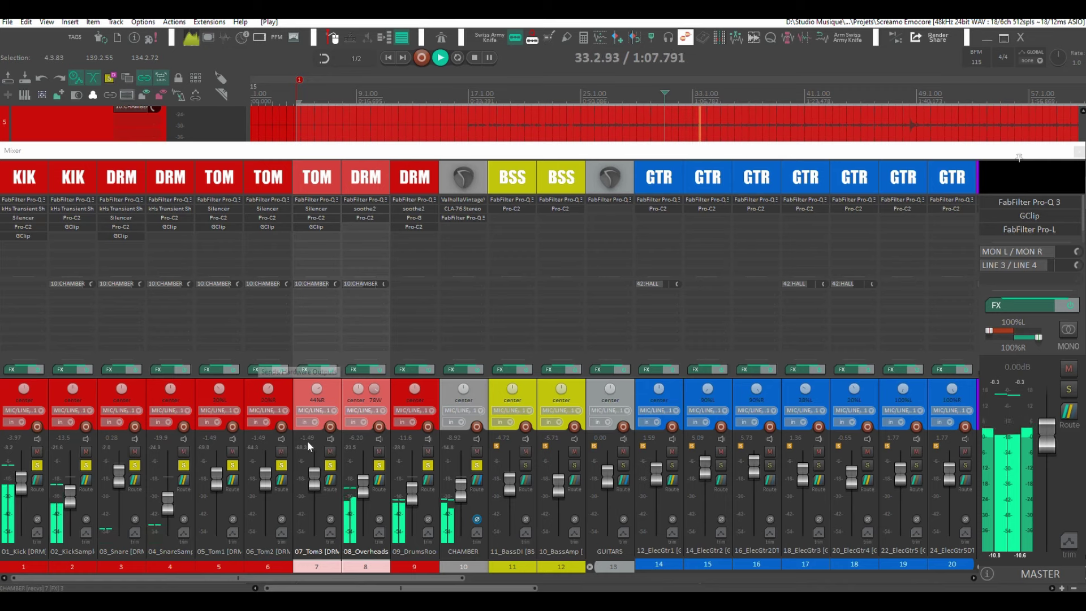
click(393, 386)
key(space)
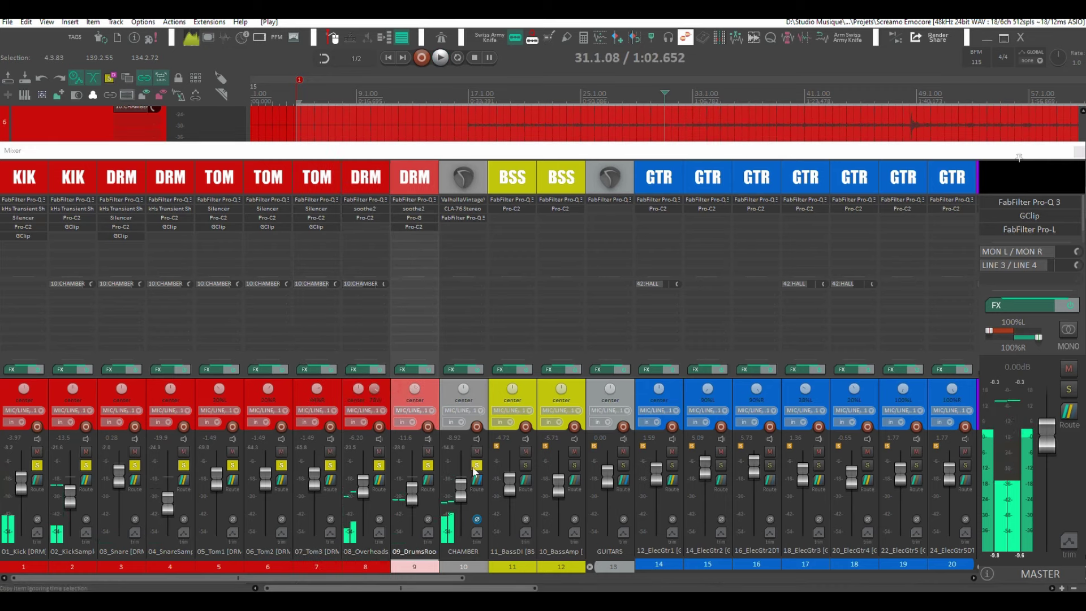
Clear the drum and CHAMBER solos and adjust the Overheads track's volume while the full mix plays
click(475, 465)
key(space)
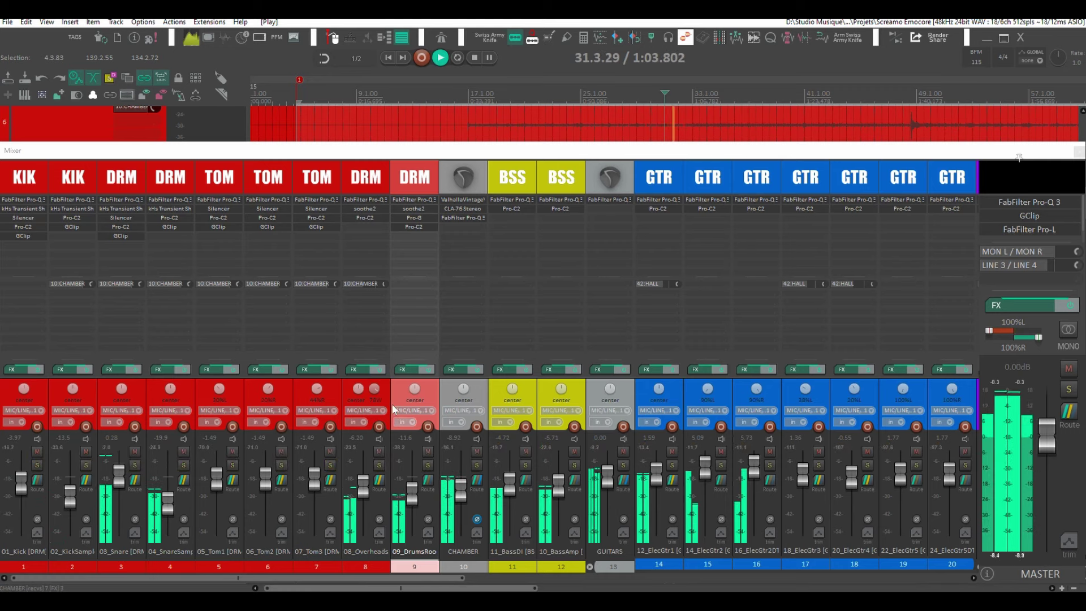
drag(363, 485, 364, 468)
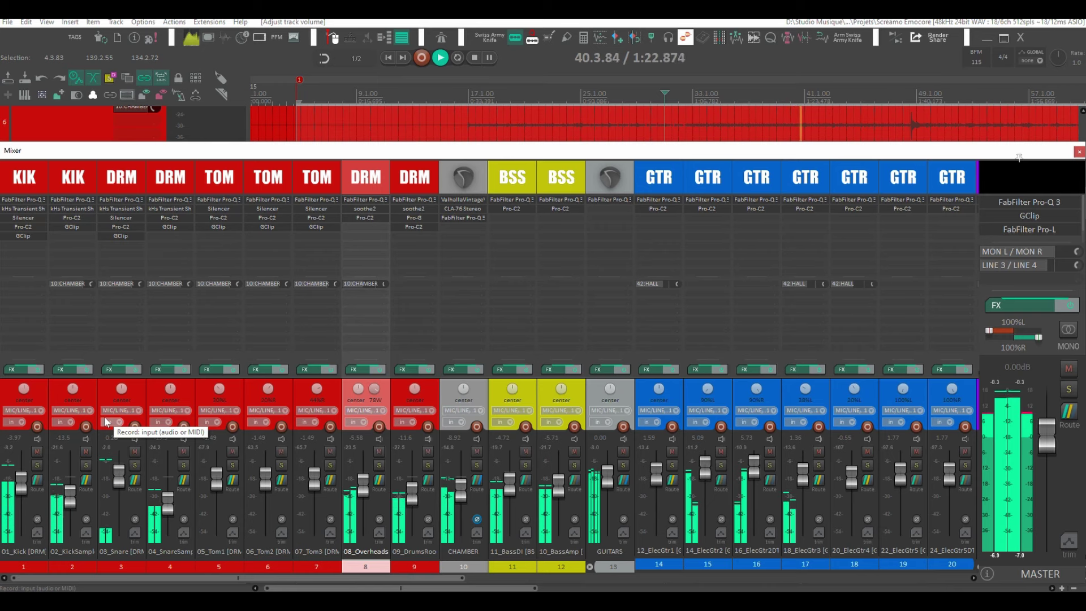
key(space)
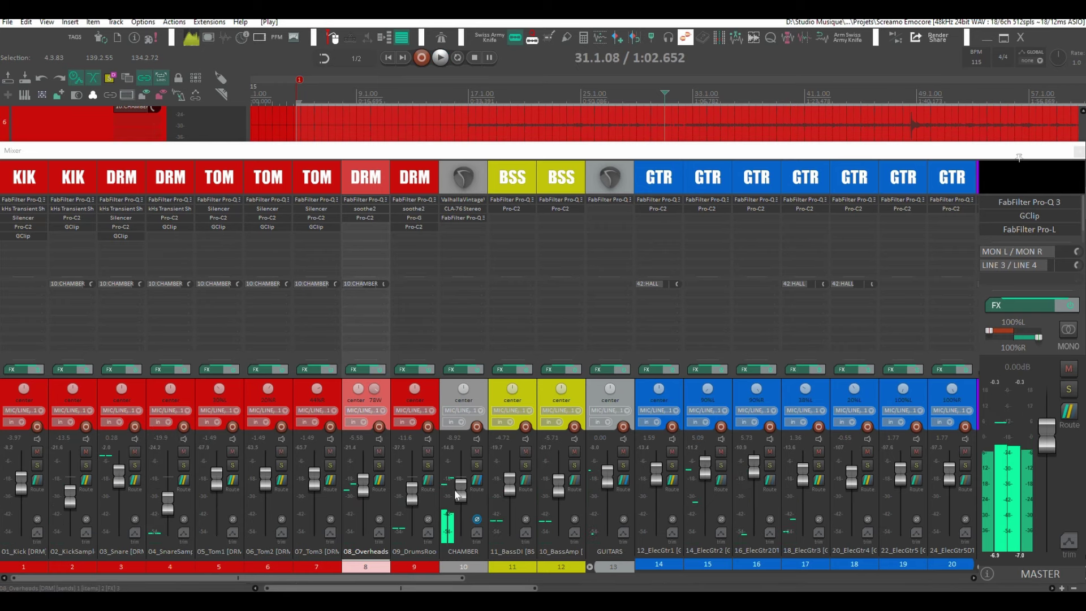
Bypass the effect chains on both bass tracks and audition the BassDI track soloed
click(521, 464)
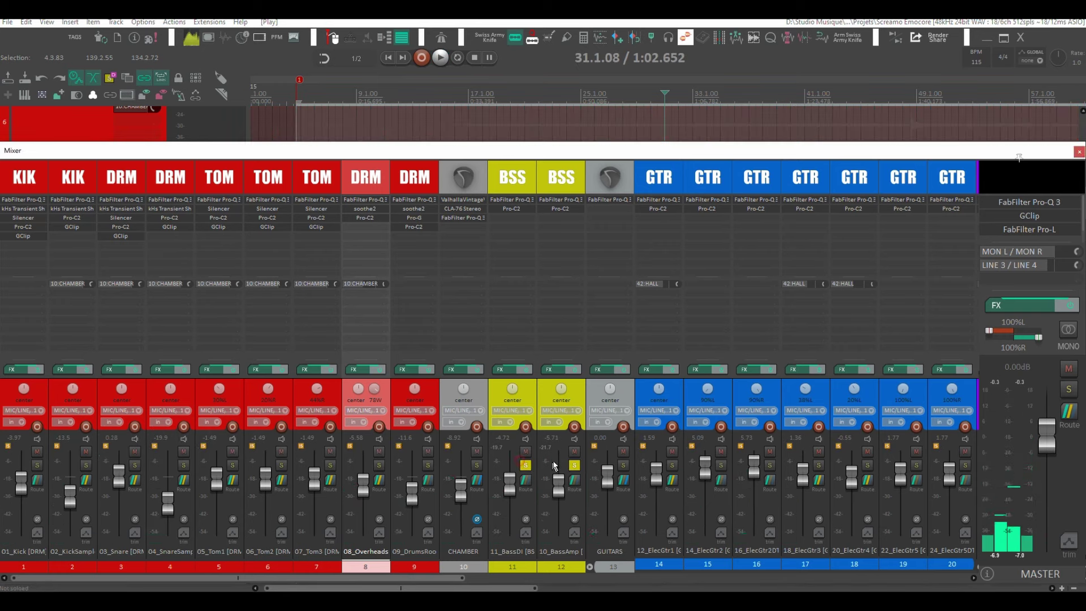
click(525, 370)
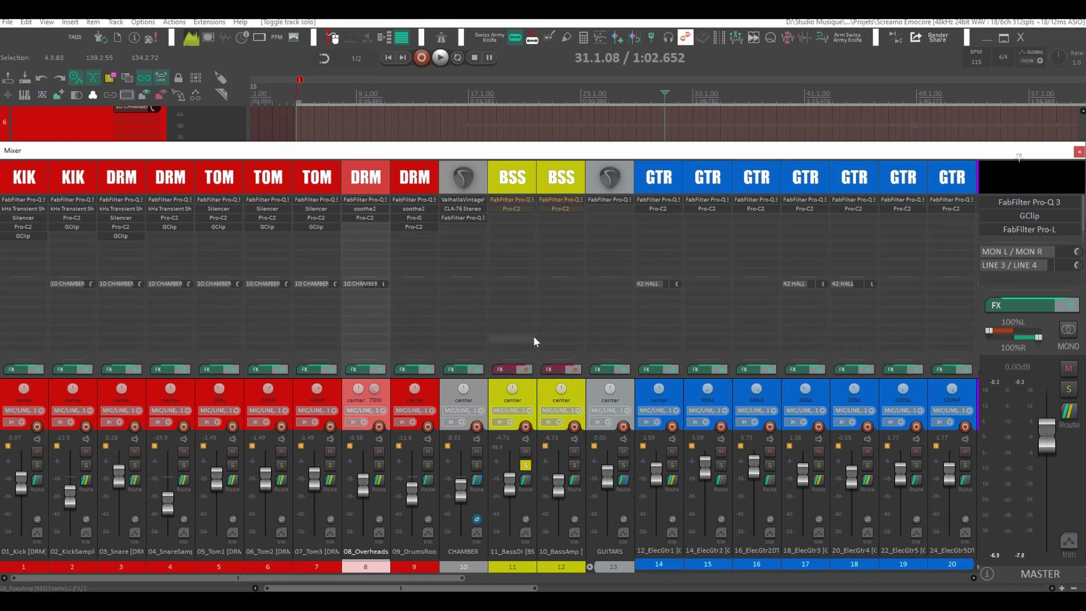
key(space)
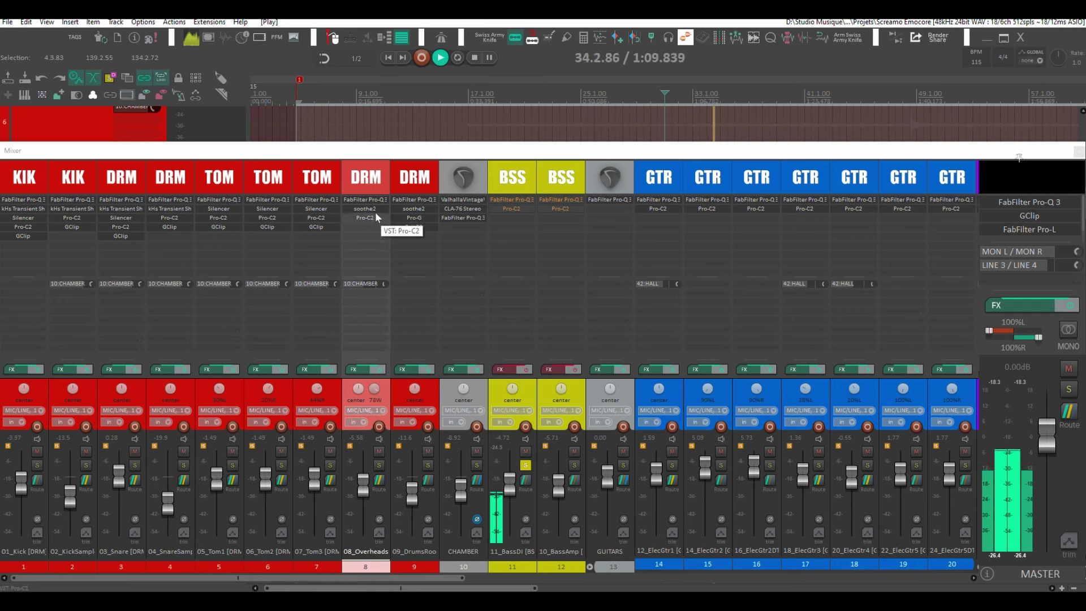
key(space)
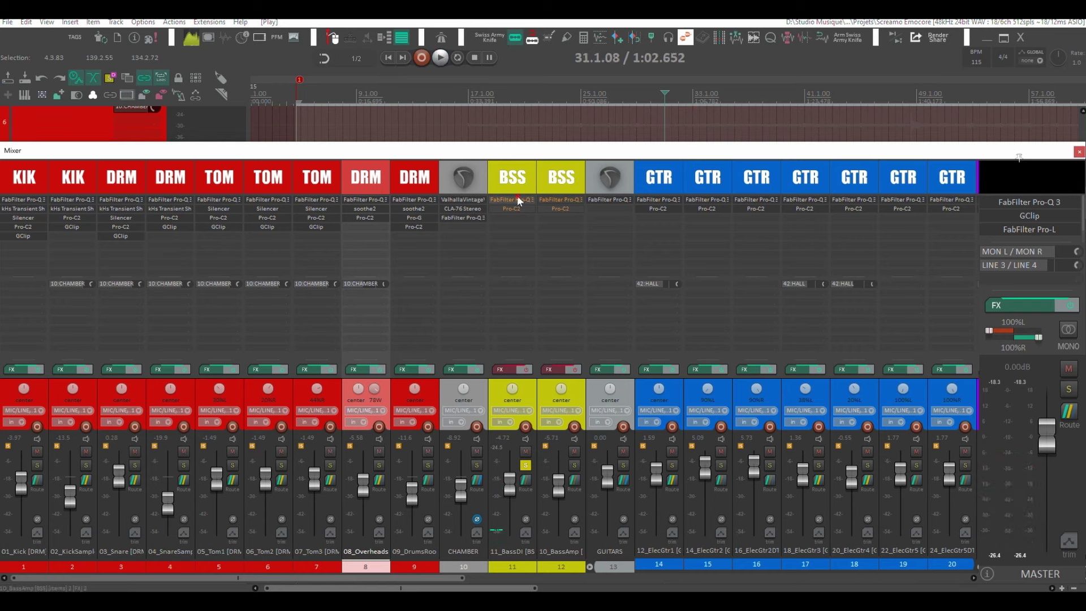
Re-enable the BassDI effect chain, keeping Pro-C2 bypassed, and inspect the two narrow low-frequency cuts in its Pro-Q 3
click(529, 368)
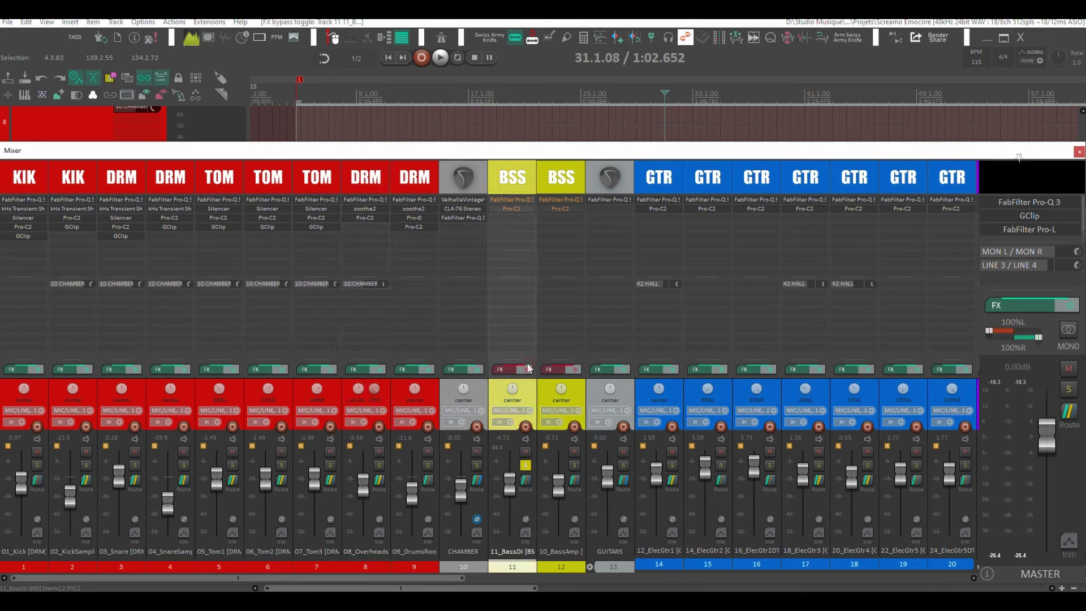
click(526, 370)
click(505, 201)
drag(431, 22, 740, 68)
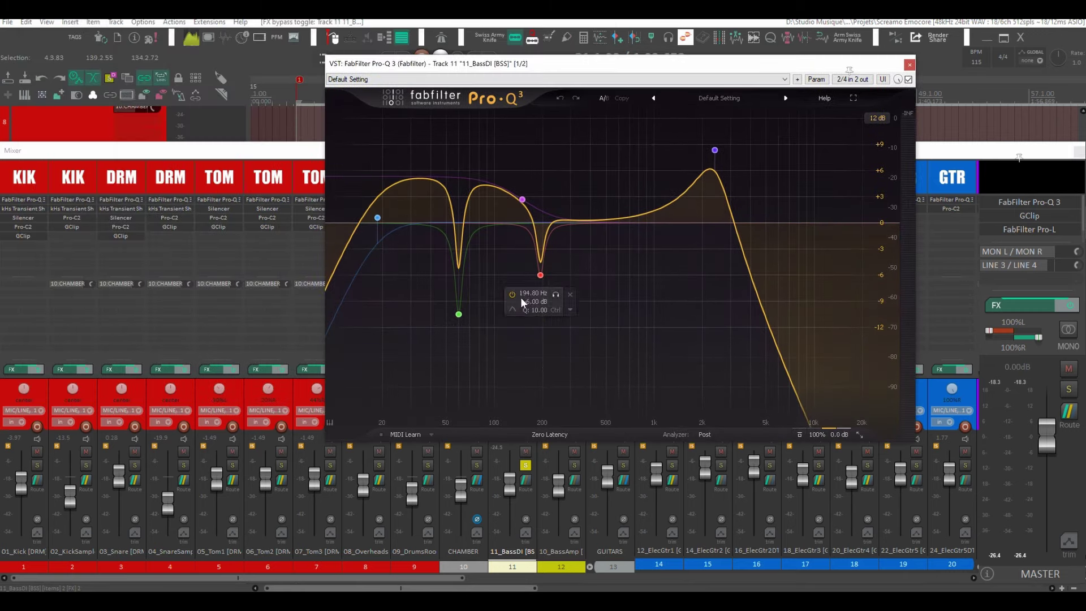
click(459, 314)
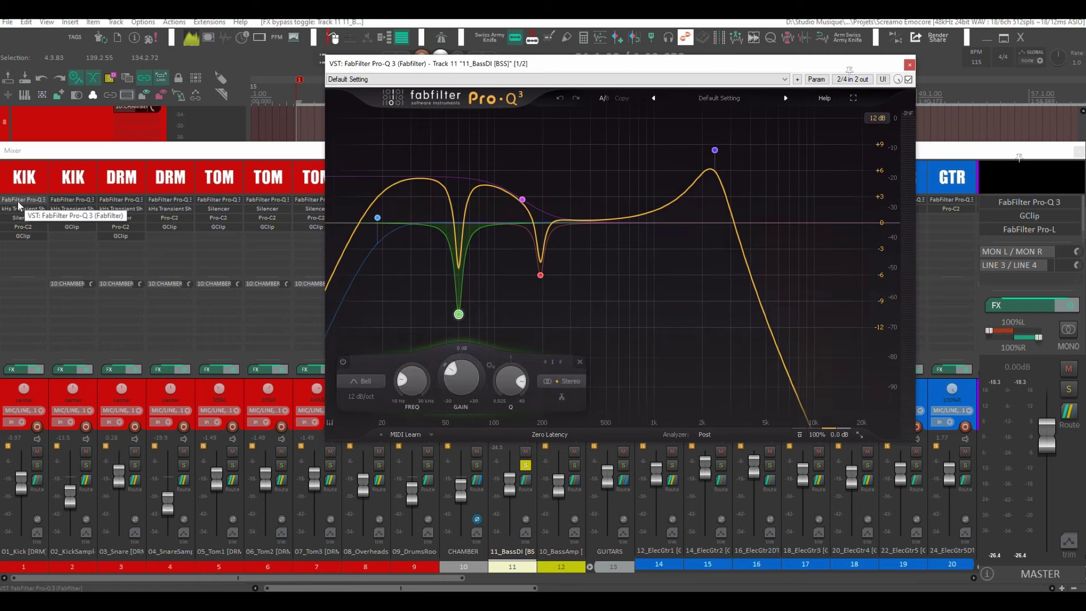
mouse_move(461, 318)
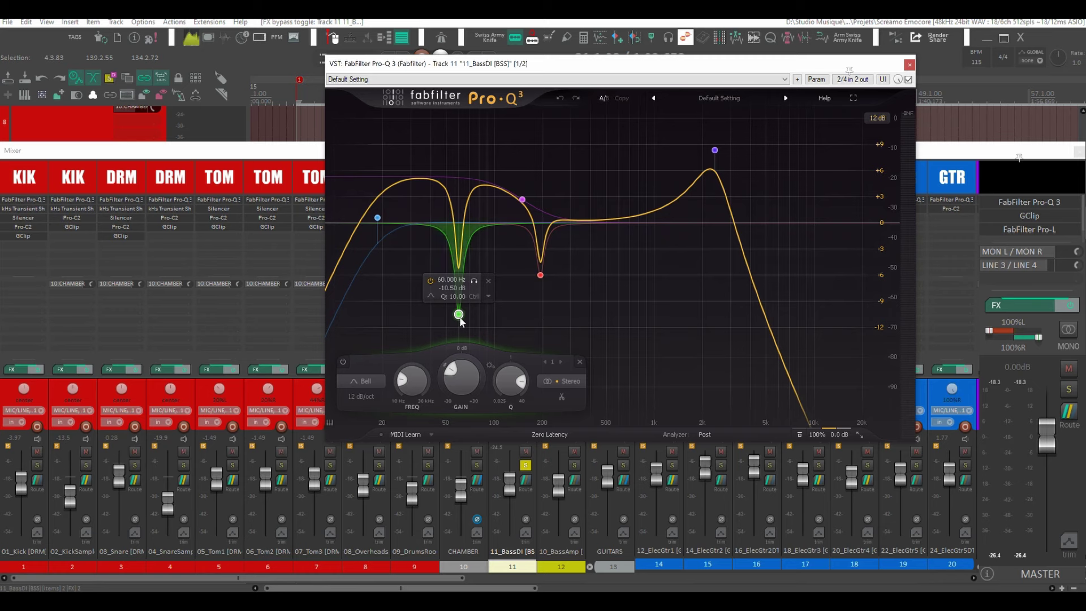
click(540, 275)
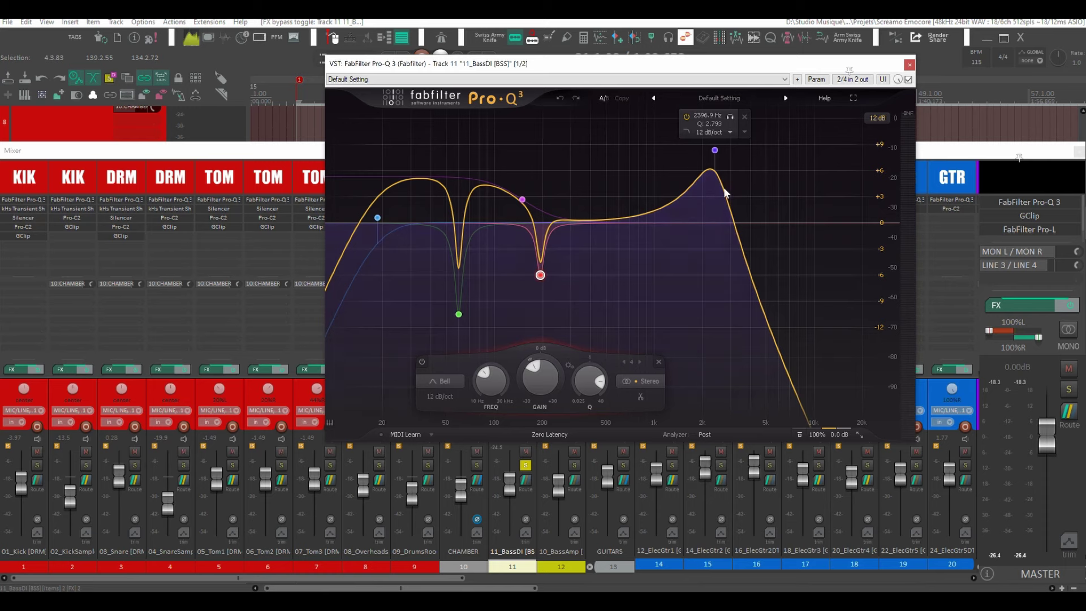
Compare the BassDI track with Pro-Q 3 bypassed and active during playback, and close the EQ
key(space)
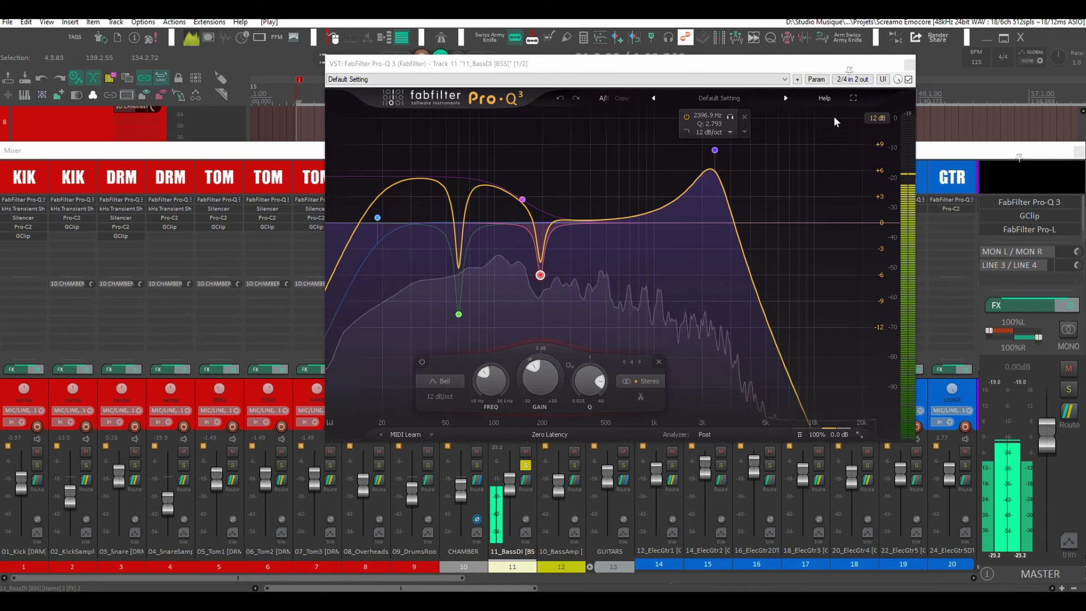
click(908, 79)
click(908, 79)
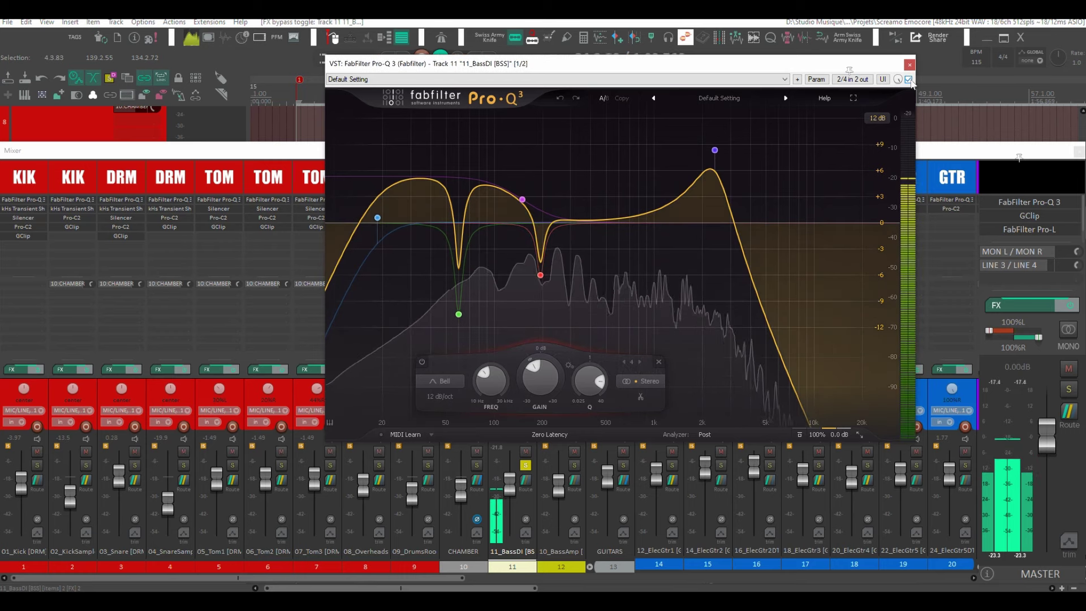
click(908, 79)
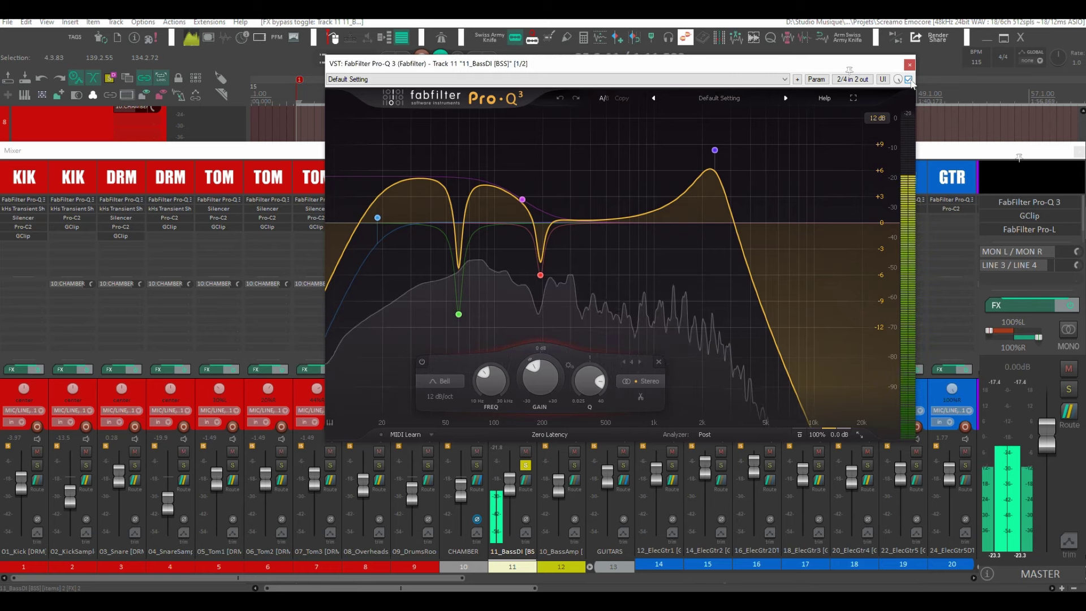
click(909, 64)
key(space)
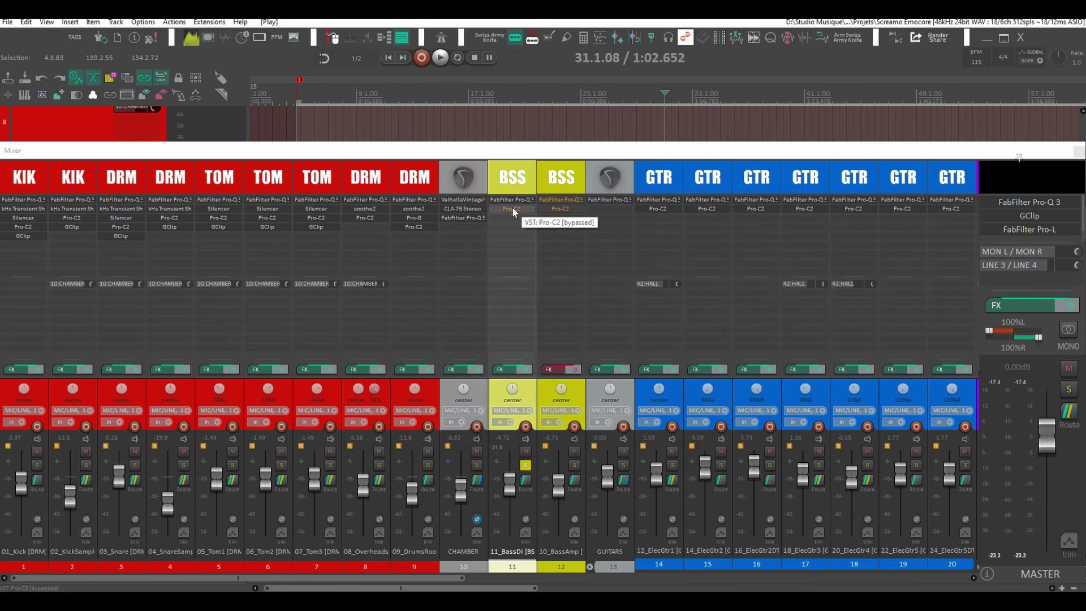
Re-enable Pro-C2 on the BassDI track and examine its style, ratio, attack and release settings with playback
shift+click(511, 208)
click(512, 209)
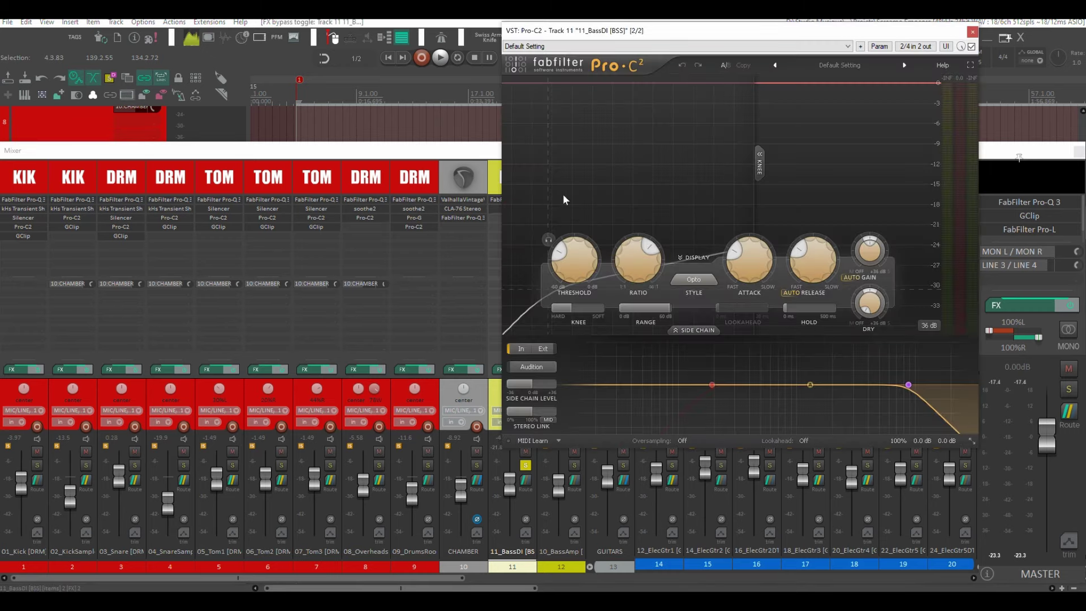
drag(775, 31, 593, 54)
key(space)
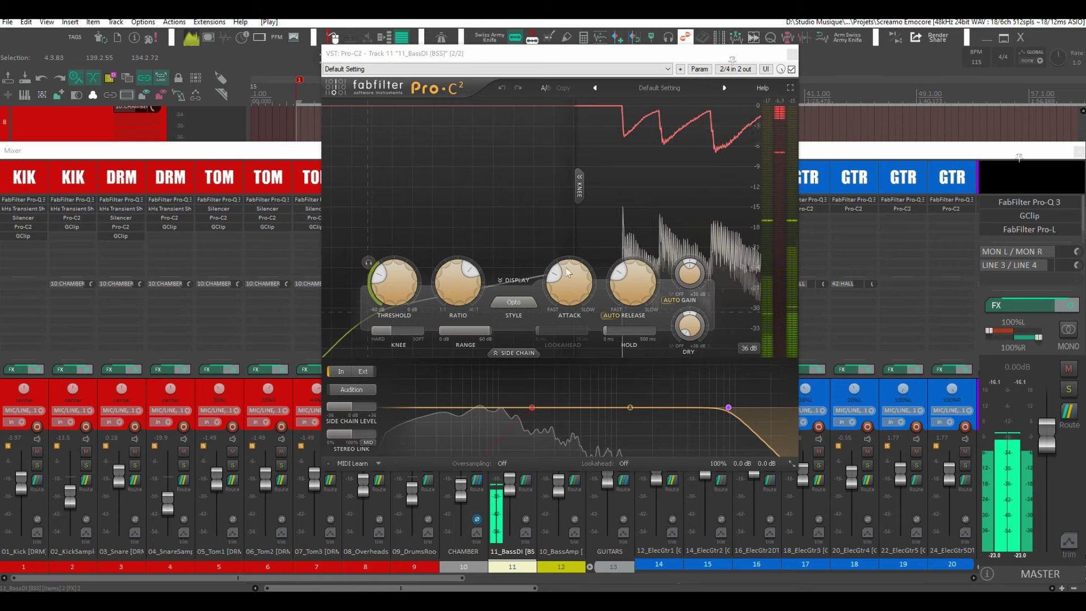
mouse_move(653, 281)
mouse_move(568, 295)
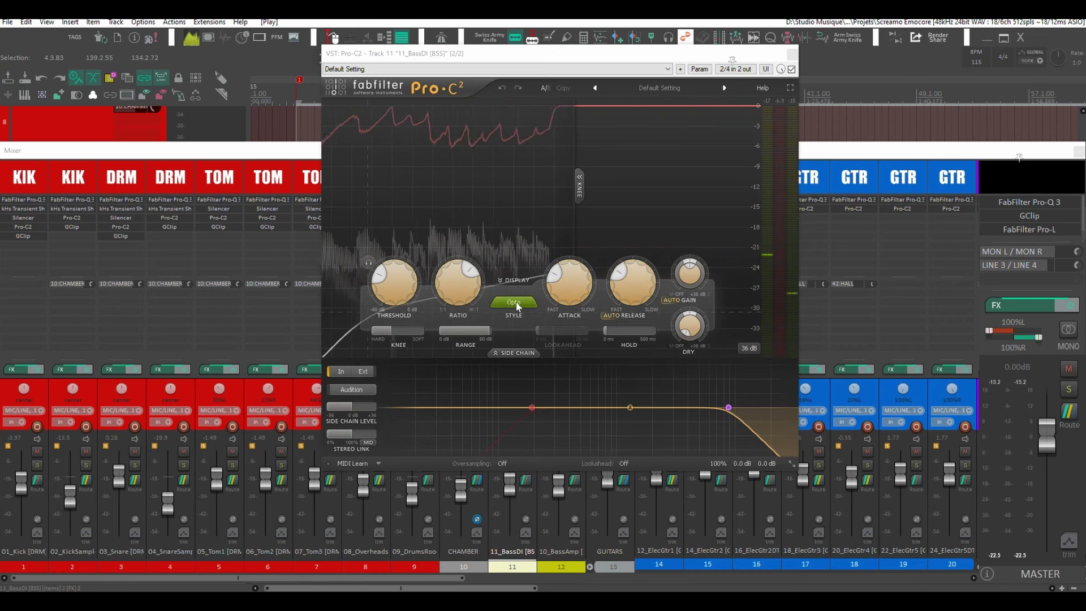
mouse_move(455, 270)
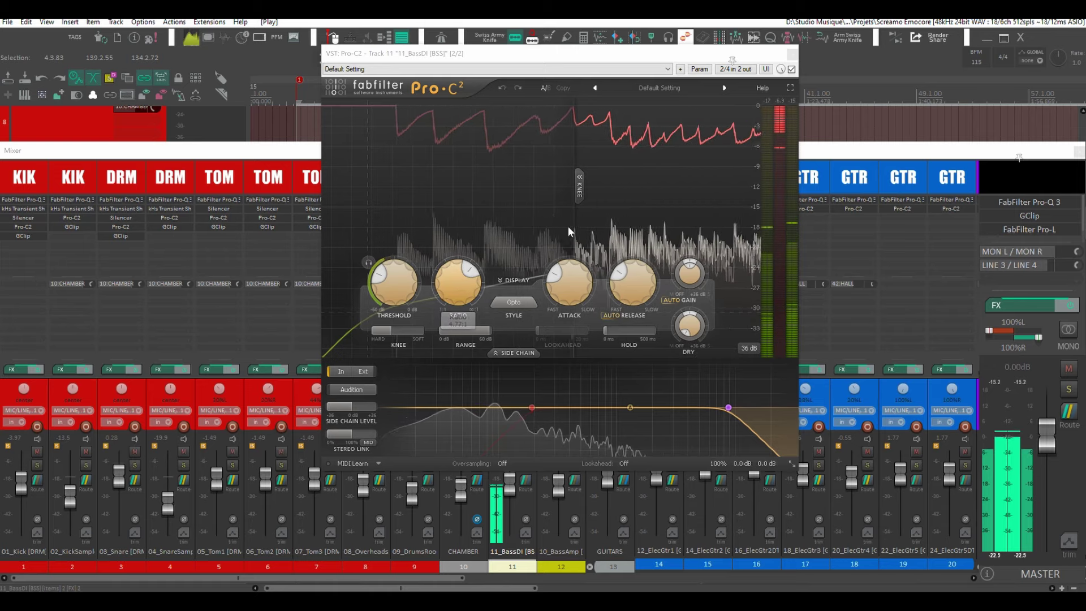
click(792, 55)
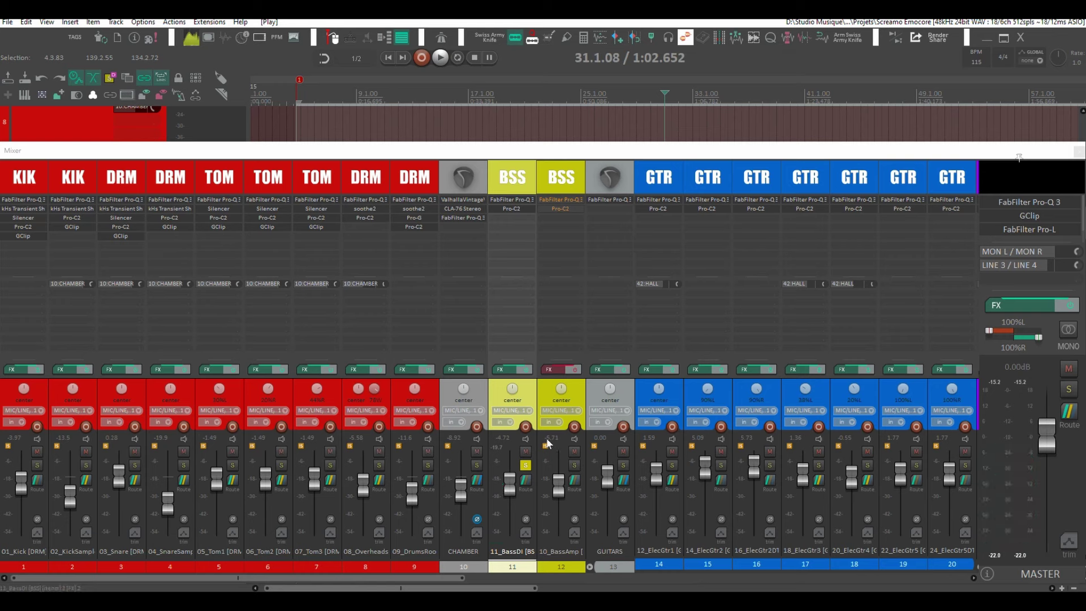
Unsolo the BassDI track and audition the BassAmp track soloed with its effects bypassed
click(526, 465)
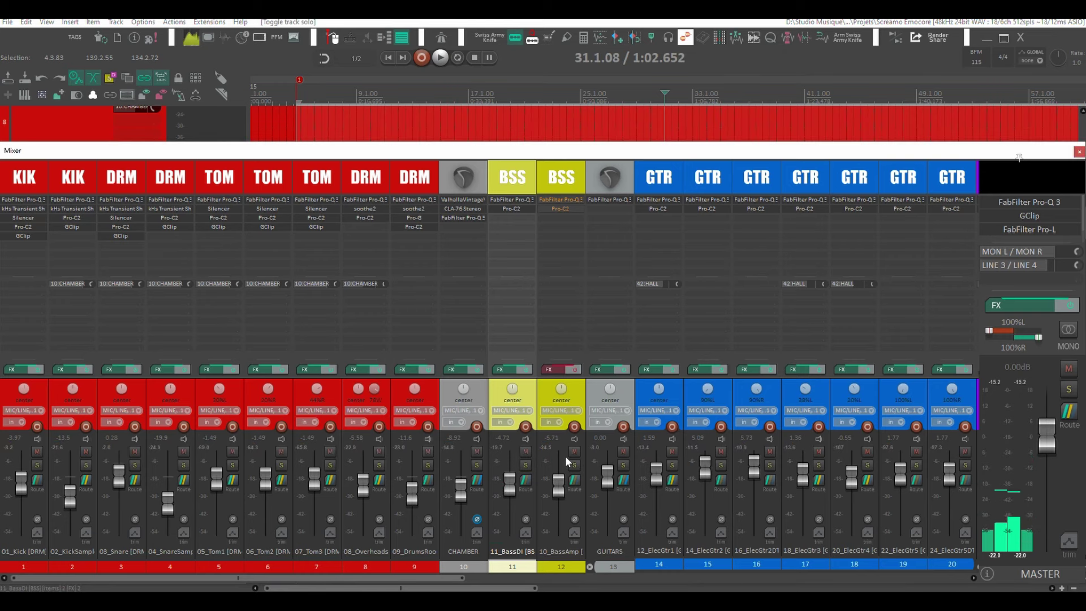
mouse_move(554, 456)
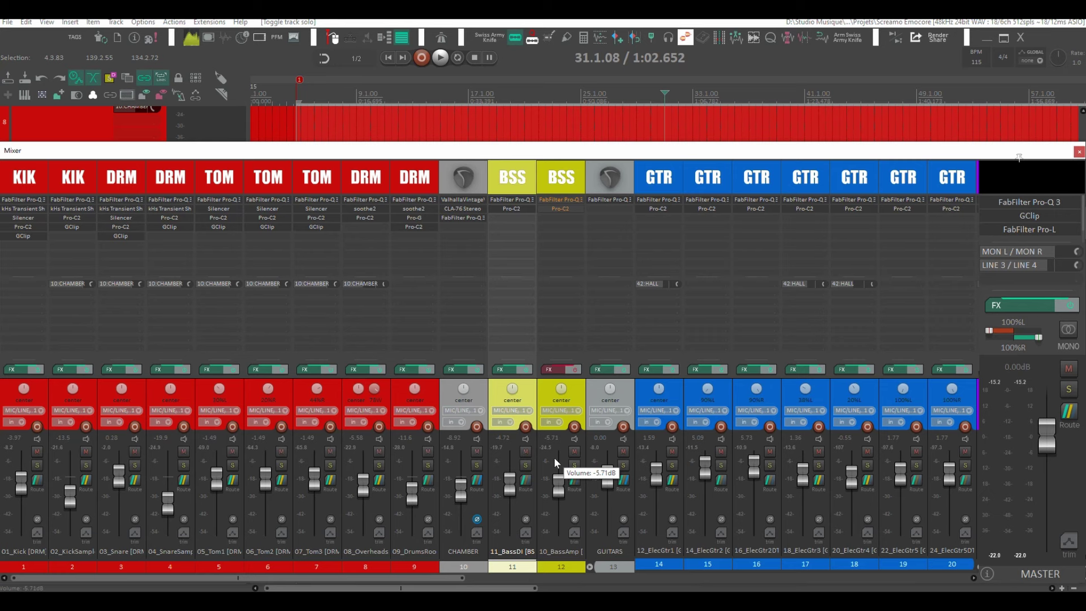
click(575, 465)
key(space)
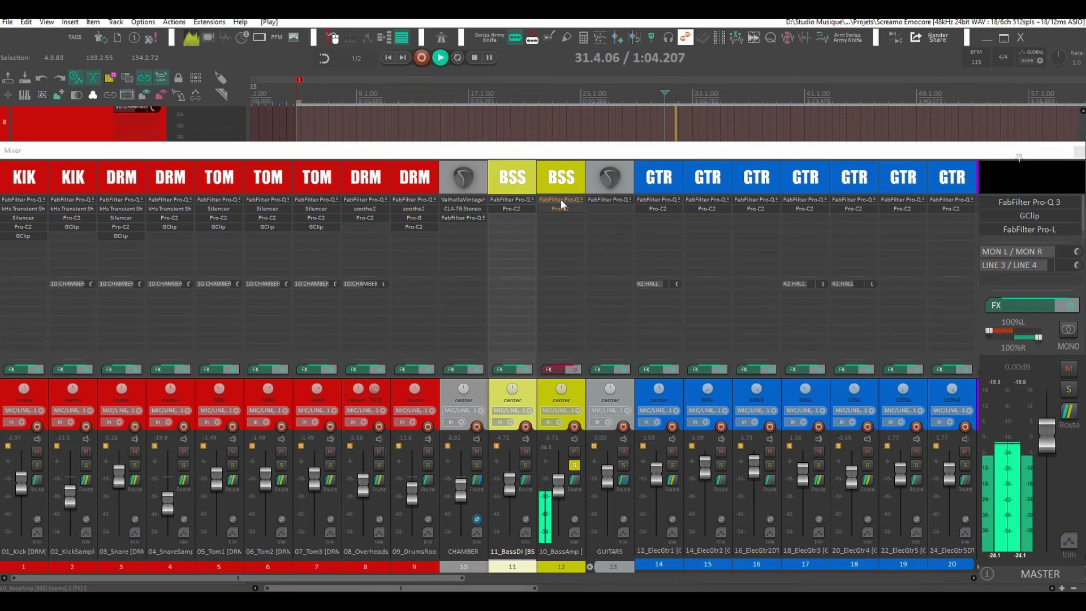
Check the Pro-Q 3 curve on the BassAmp track and re-enable its effect chain during playback
click(552, 200)
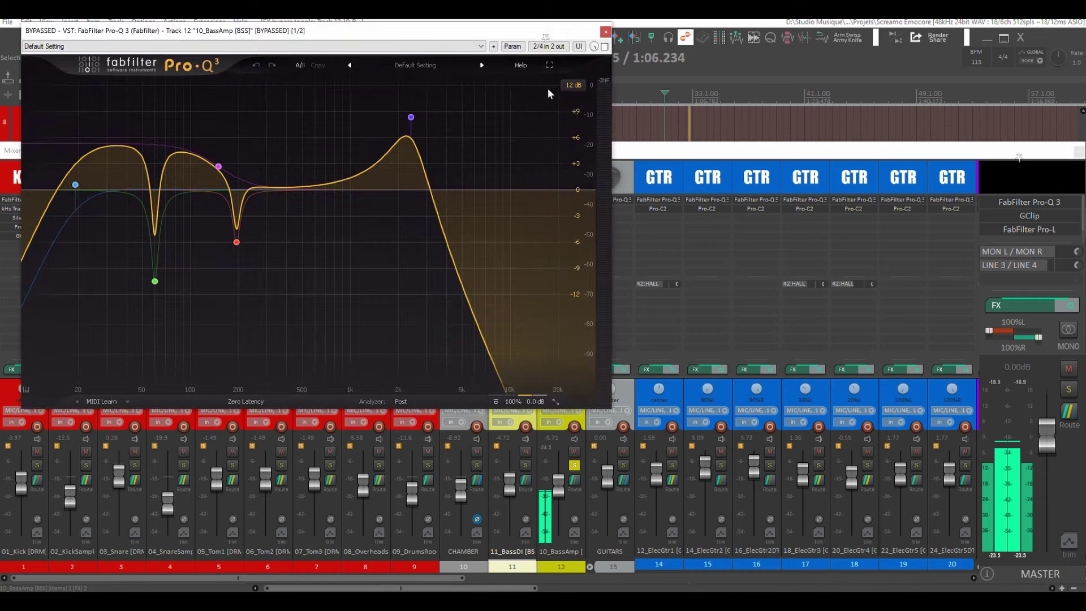
click(605, 31)
click(575, 368)
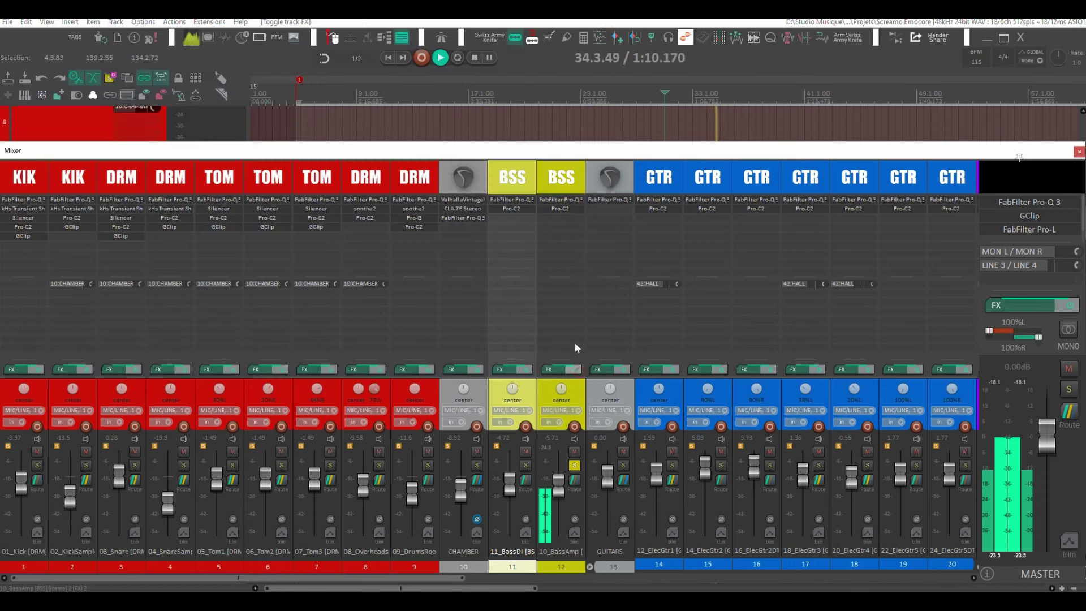
Compare the BassAmp track with Pro-Q 3 bypassed and active during playback, and close the EQ
click(560, 200)
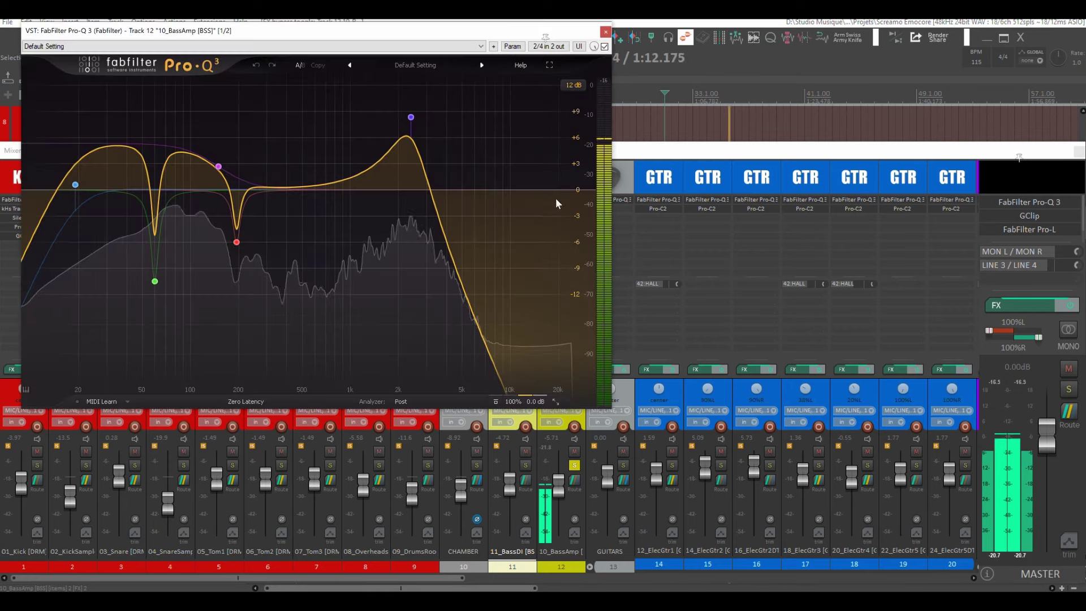
click(604, 47)
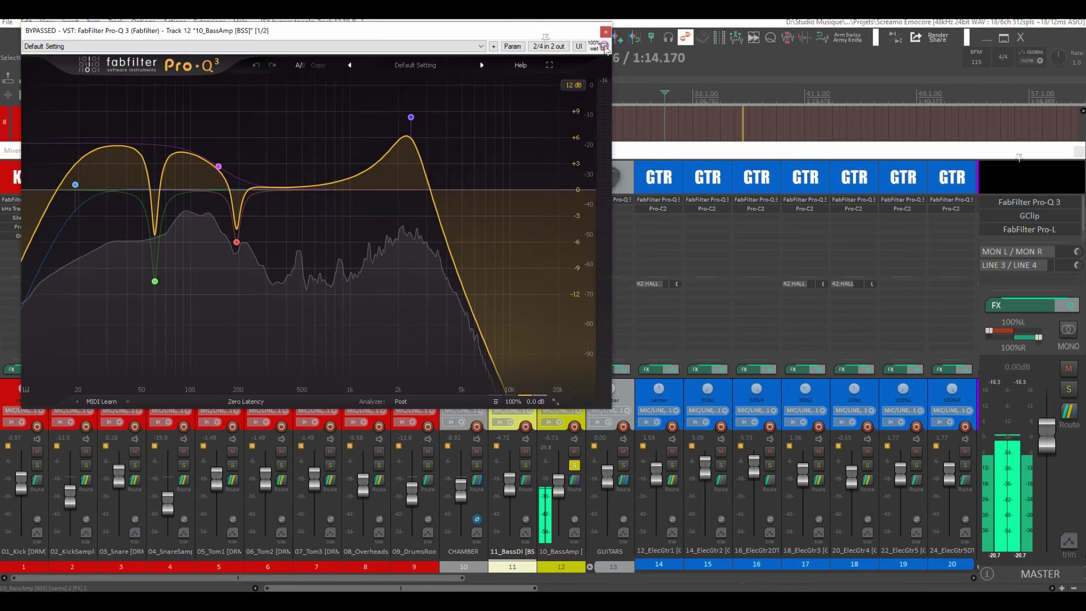
click(605, 48)
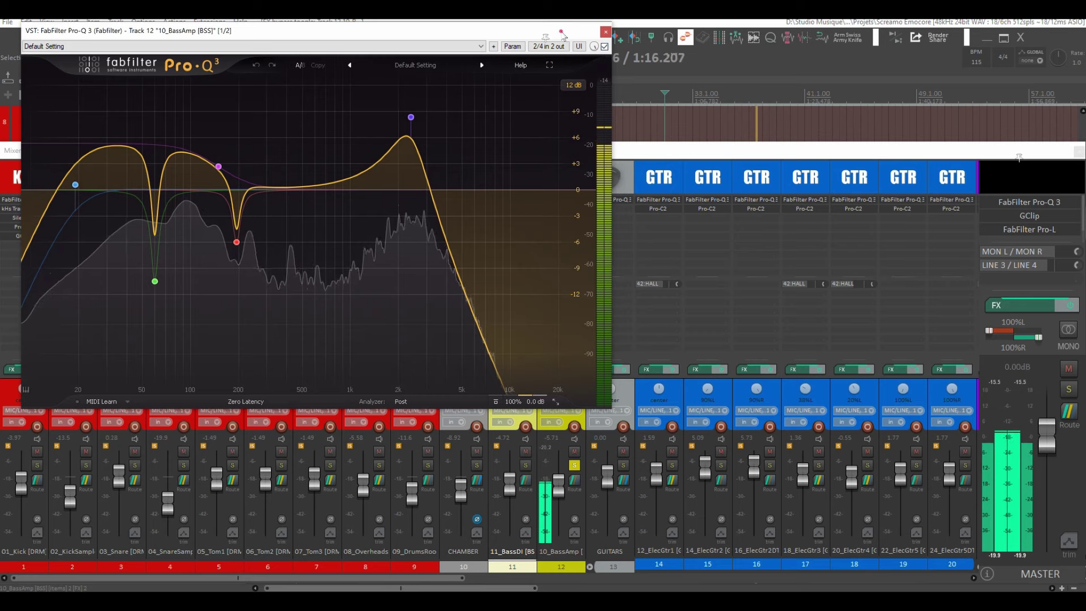
drag(361, 31, 499, 129)
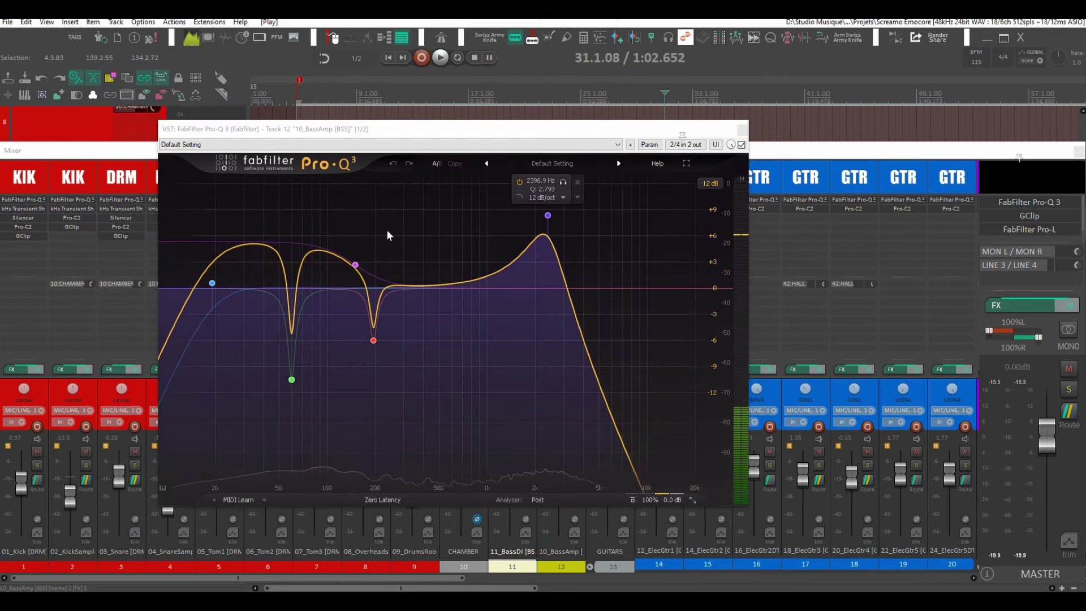
click(742, 132)
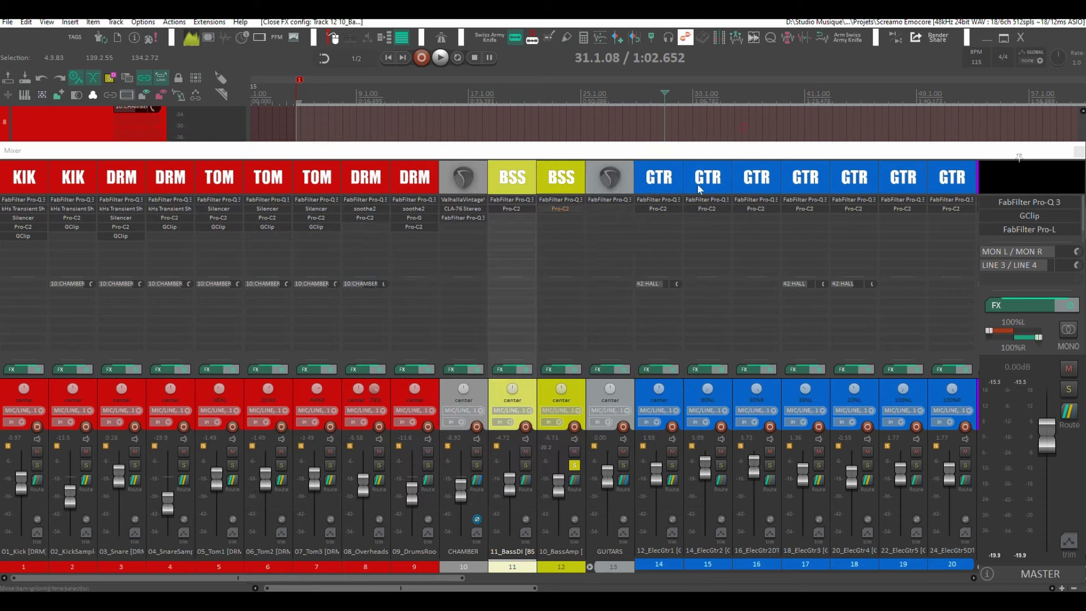
Re-enable Pro-C2 on the BassAmp track, check its compression during playback, and close it
shift+click(552, 209)
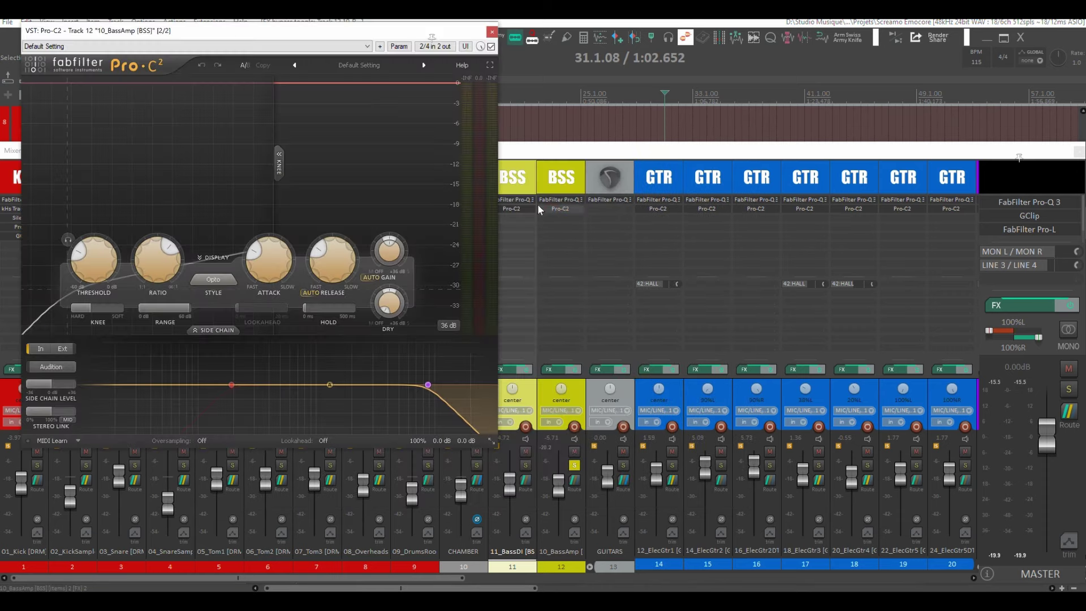
click(537, 205)
key(space)
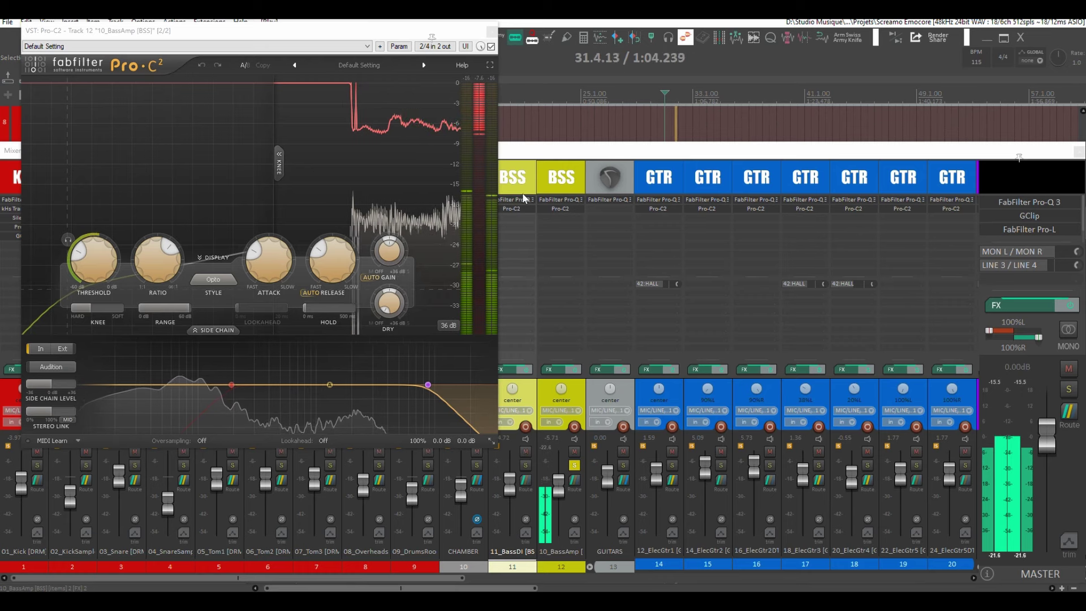
key(Escape)
key(space)
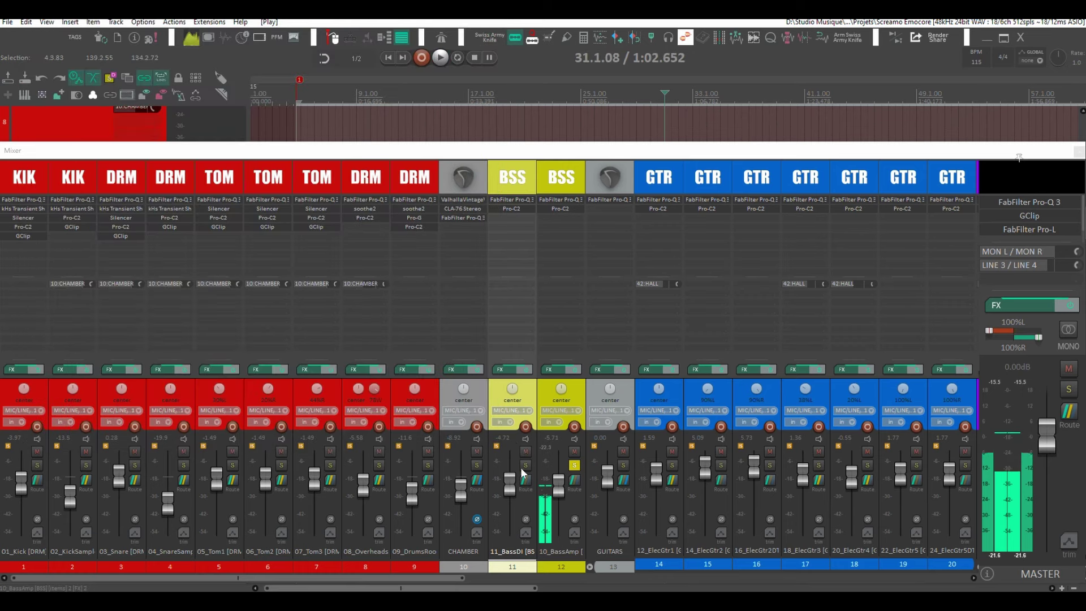
Audition BassDI and BassAmp soloed together, comparing normal and inverted phase on BassAmp, and clear the solos
click(524, 465)
key(space)
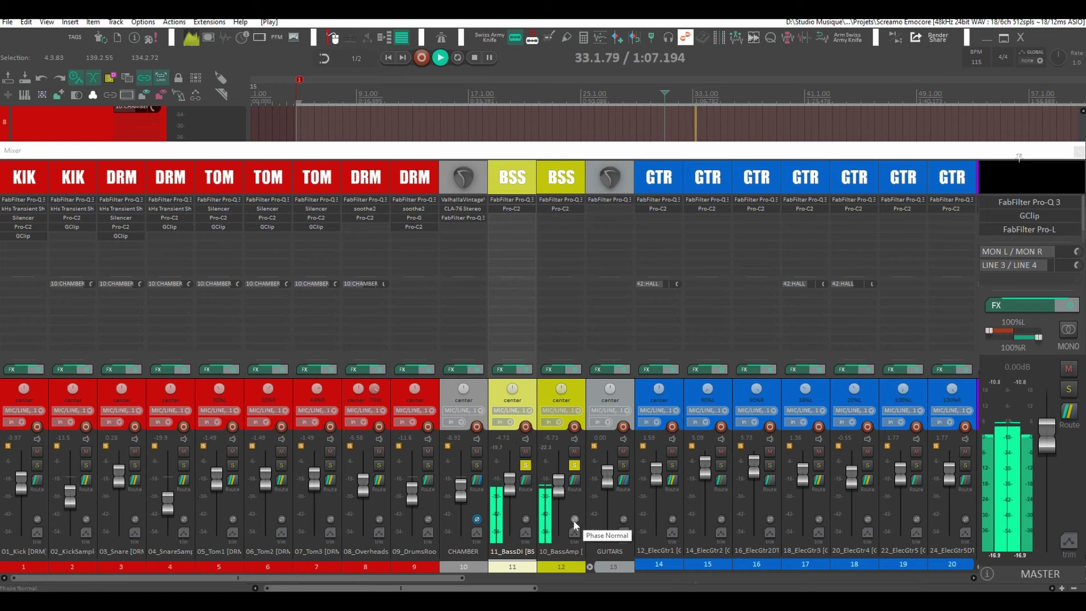
click(573, 518)
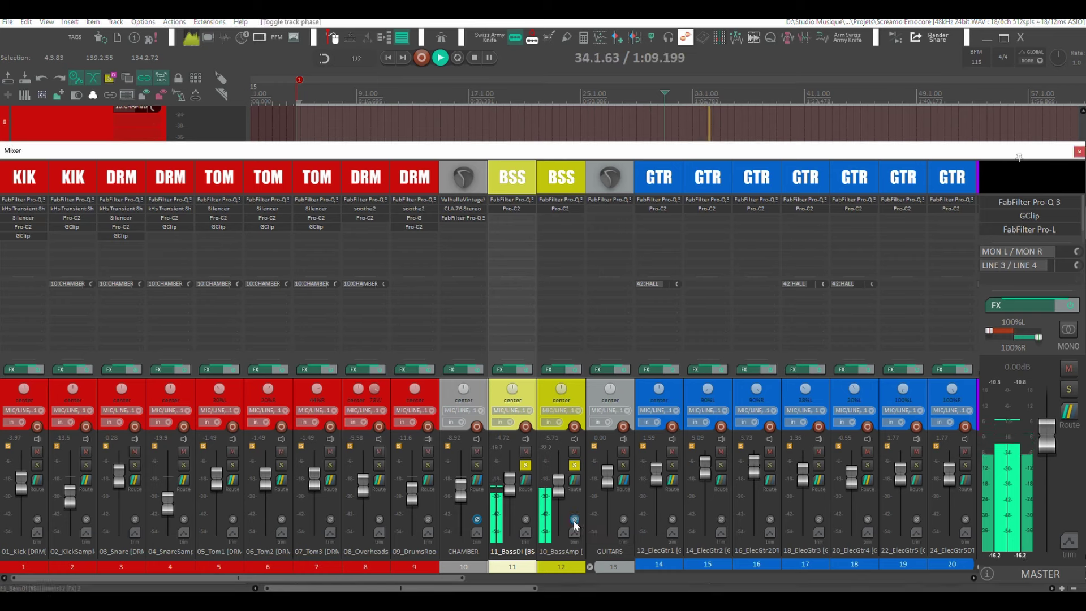
key(space)
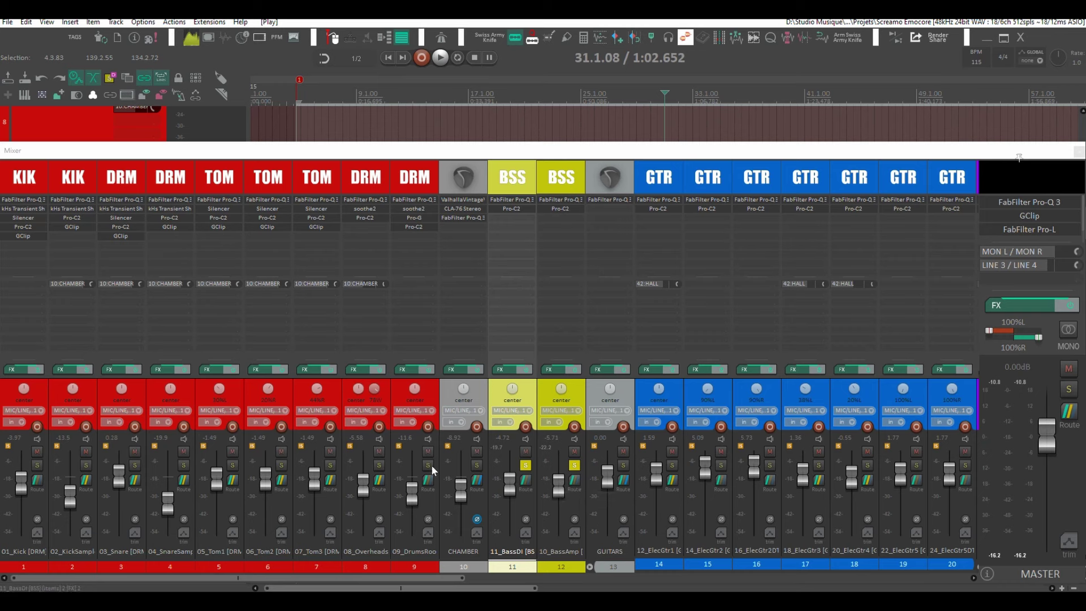
click(526, 465)
Bypass Pro-Q 3 and Pro-C2 on both ElecGtr2 tracks and Pro-Q 3 on the GUITARS bus
scroll(657, 337, down, 5)
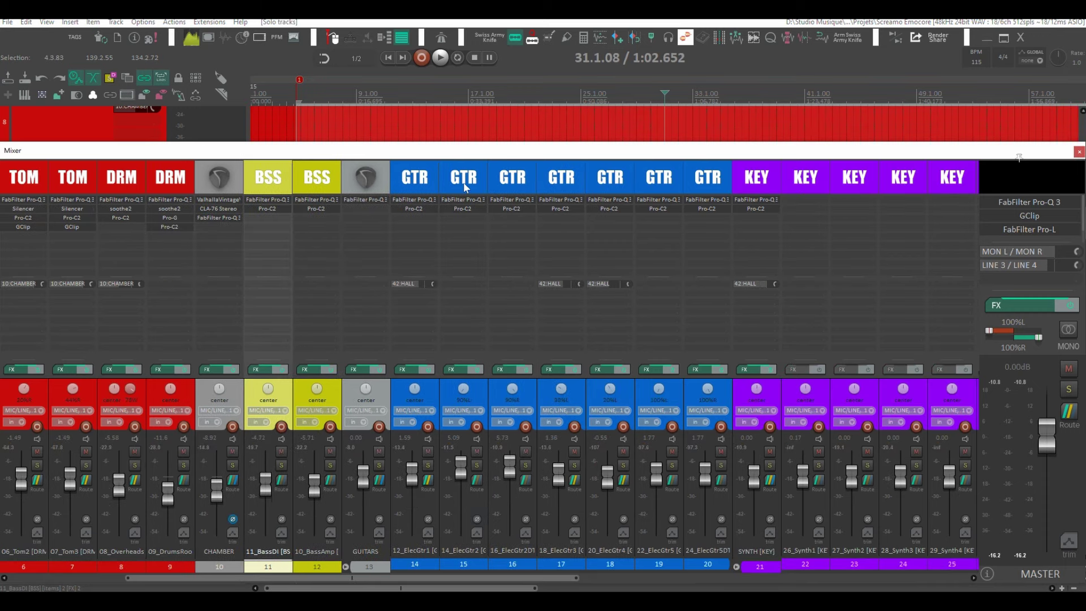
click(463, 182)
ctrl+click(509, 317)
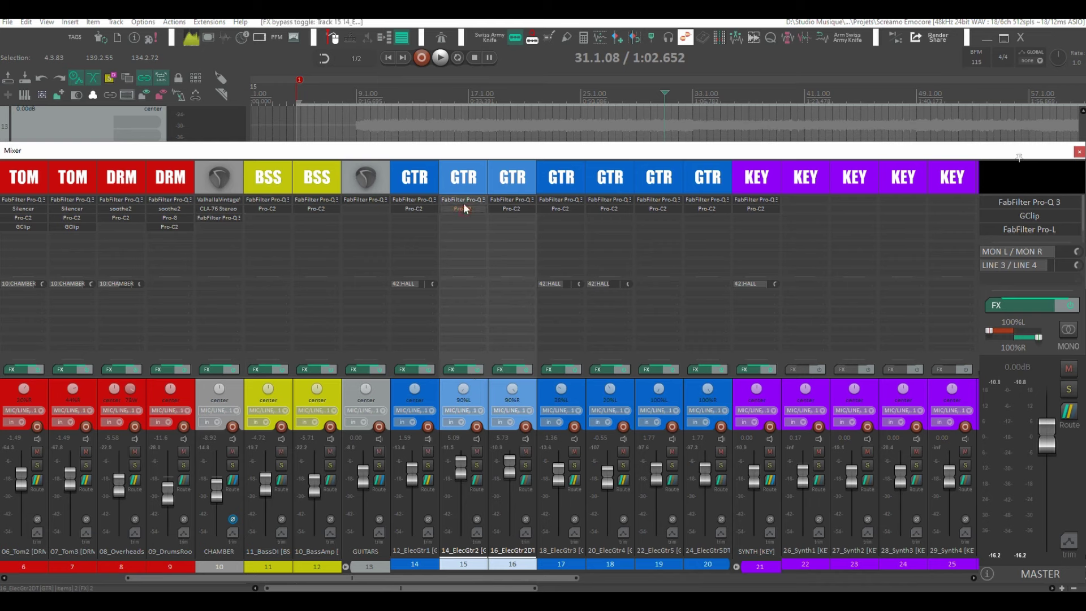
shift+click(372, 197)
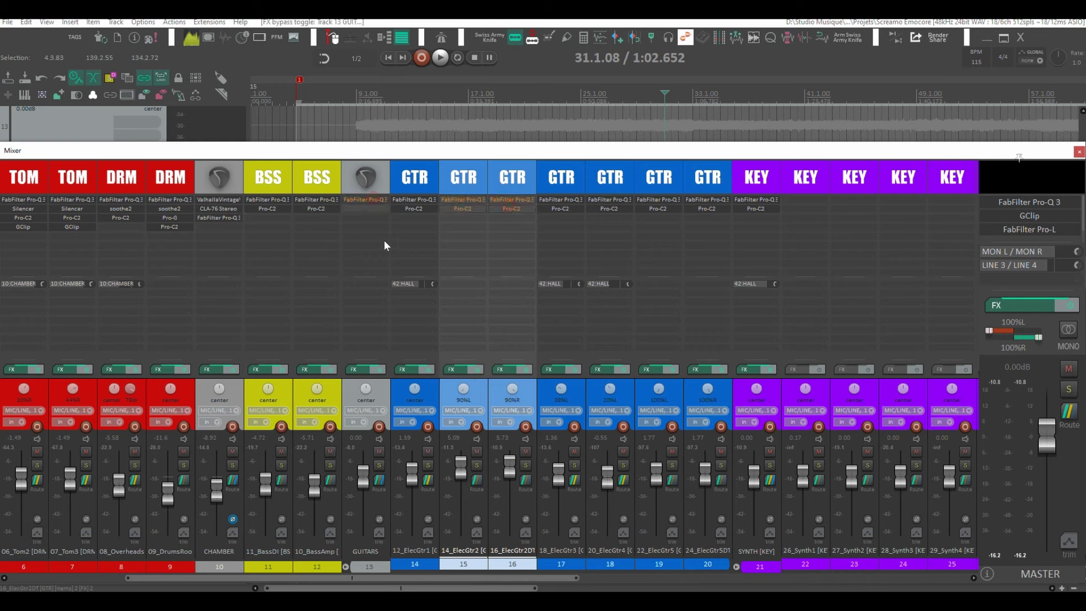
Audition the 14_ElecGtr2 track soloed with its effects bypassed
click(481, 389)
click(476, 465)
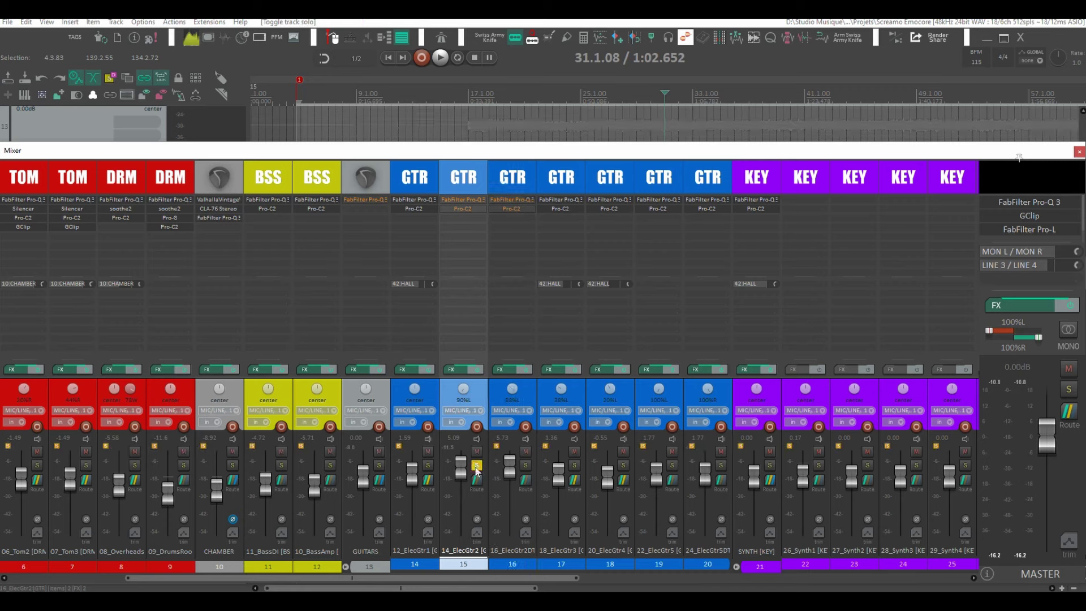
key(space)
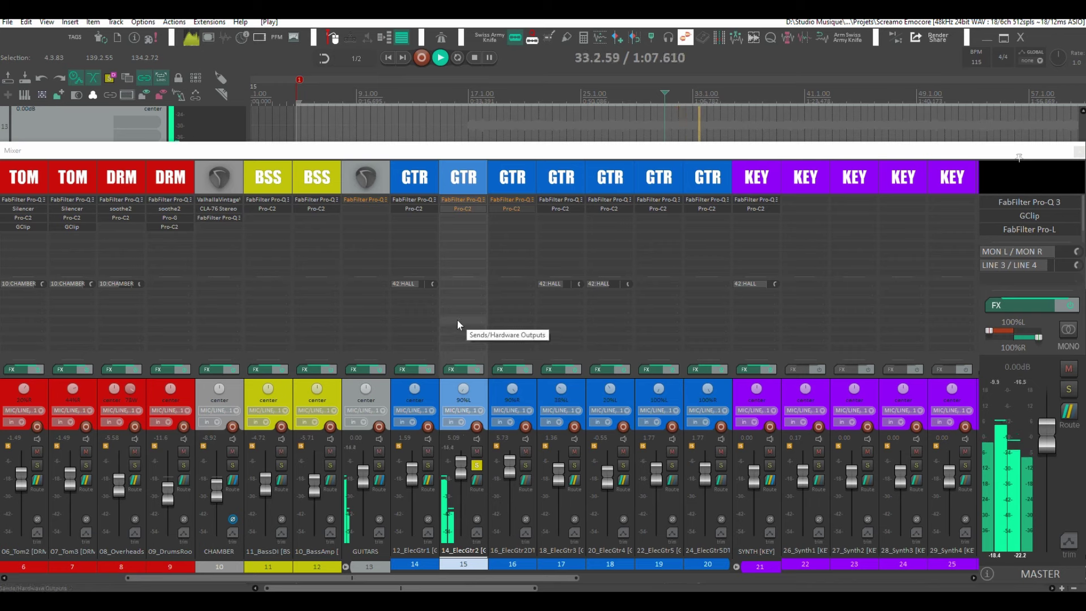
key(space)
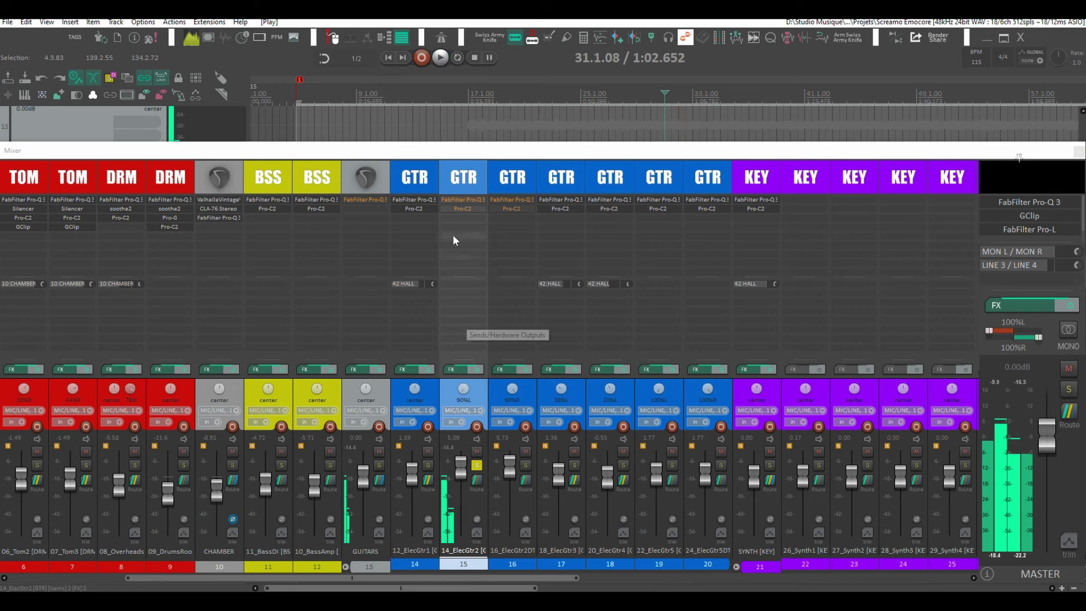
Re-enable Pro-Q 3 on the 14_ElecGtr2 track and examine its cuts and boosts
click(453, 200)
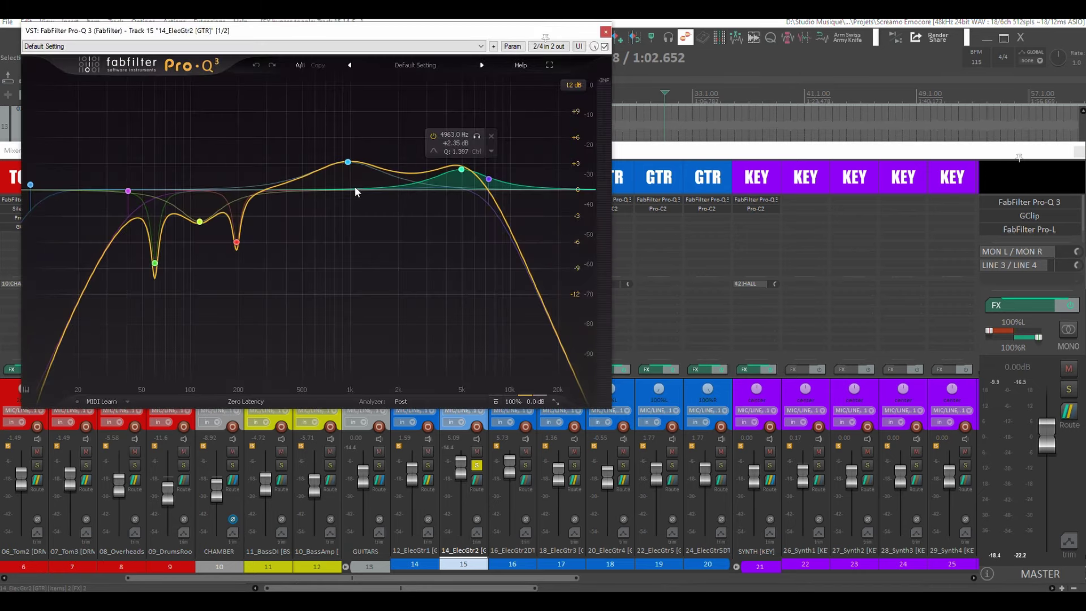
drag(317, 30, 527, 67)
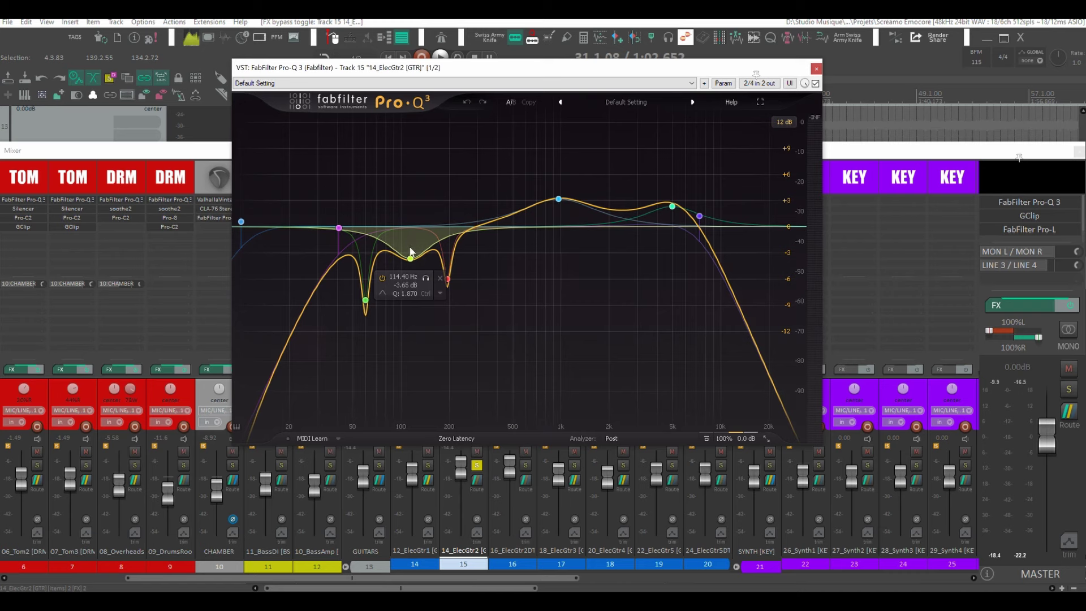
click(551, 199)
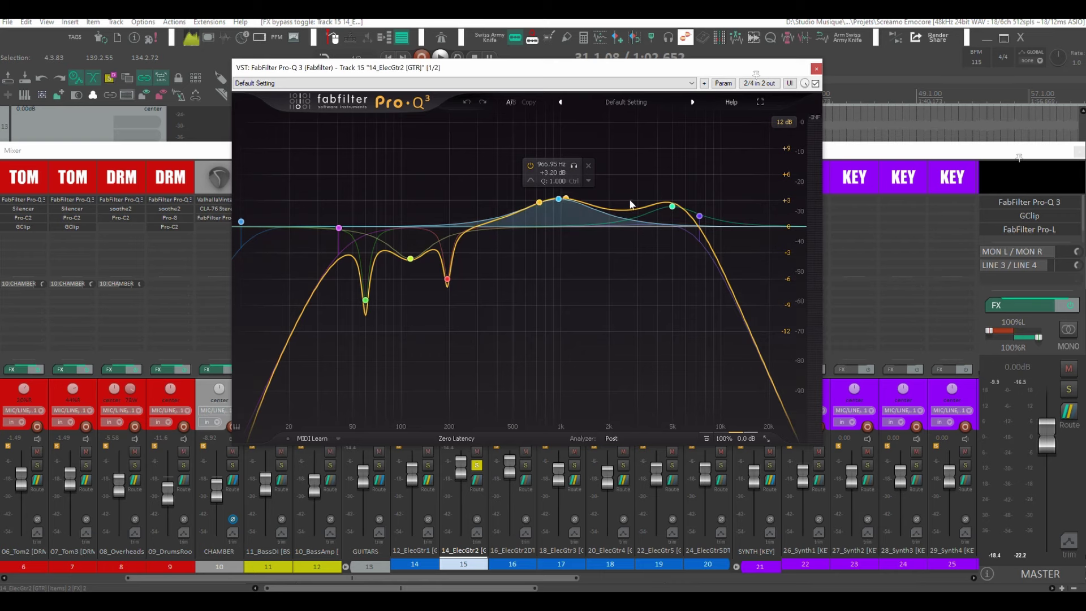
key(Delete)
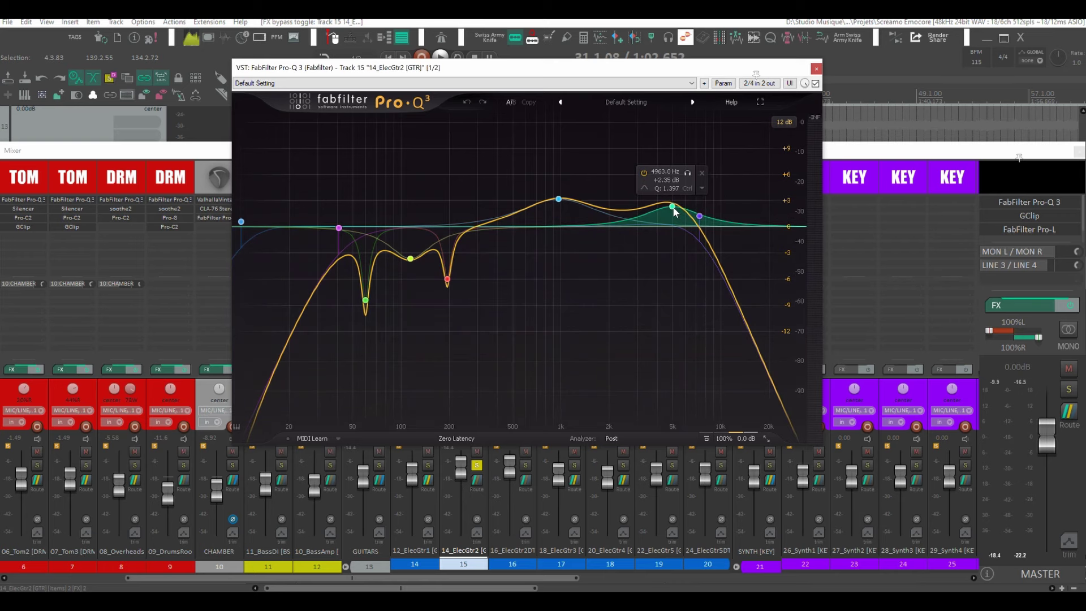
Compare the 4963 Hz and 966.95 Hz boosts in the 14_ElecGtr2 EQ switched off and on during playback
key(space)
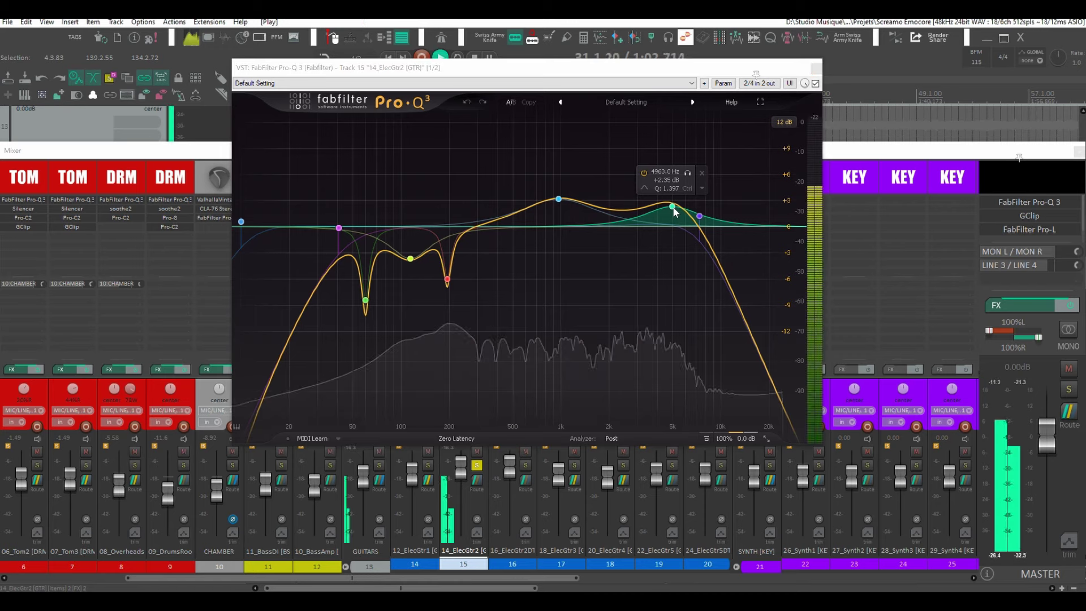
click(644, 174)
click(645, 175)
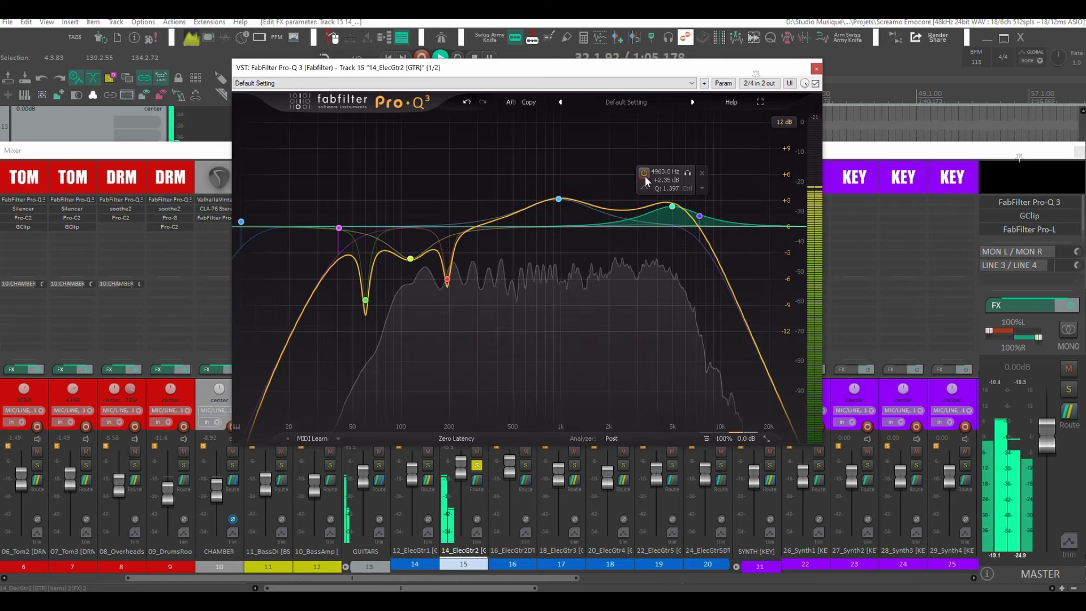
click(558, 199)
click(530, 166)
click(531, 167)
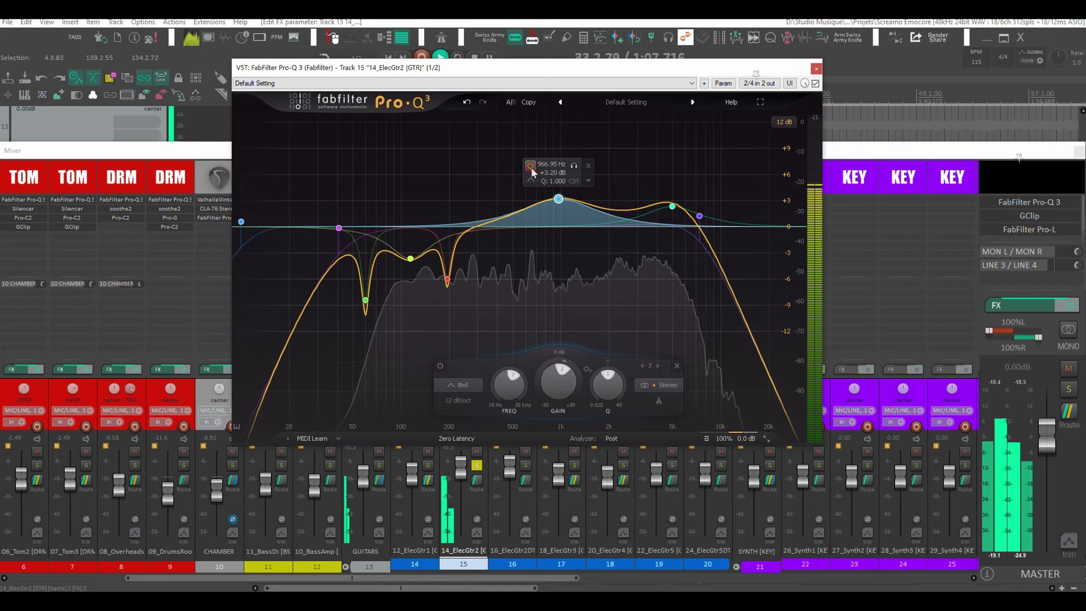
click(530, 166)
click(530, 167)
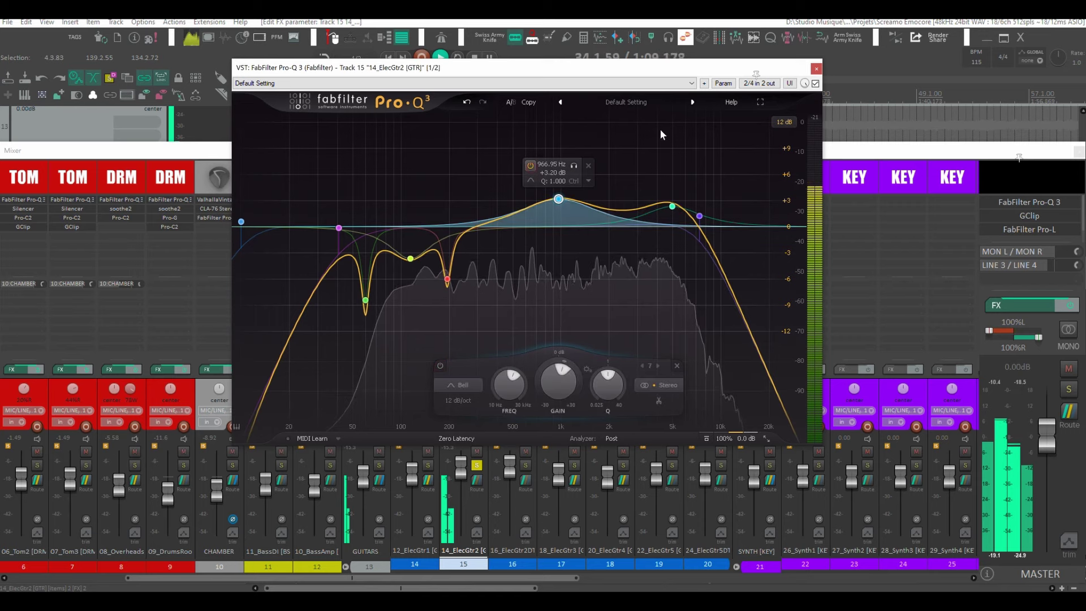
Compare 14_ElecGtr2 with the whole Pro-Q 3 bypassed and active, close the EQ, and stop playback
click(815, 84)
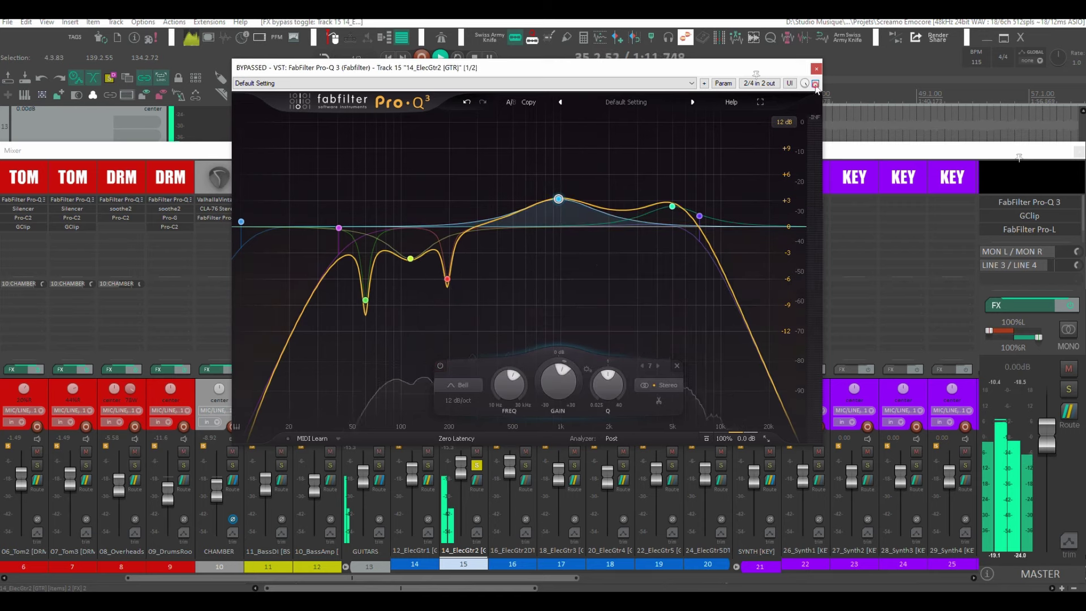
click(814, 84)
click(815, 83)
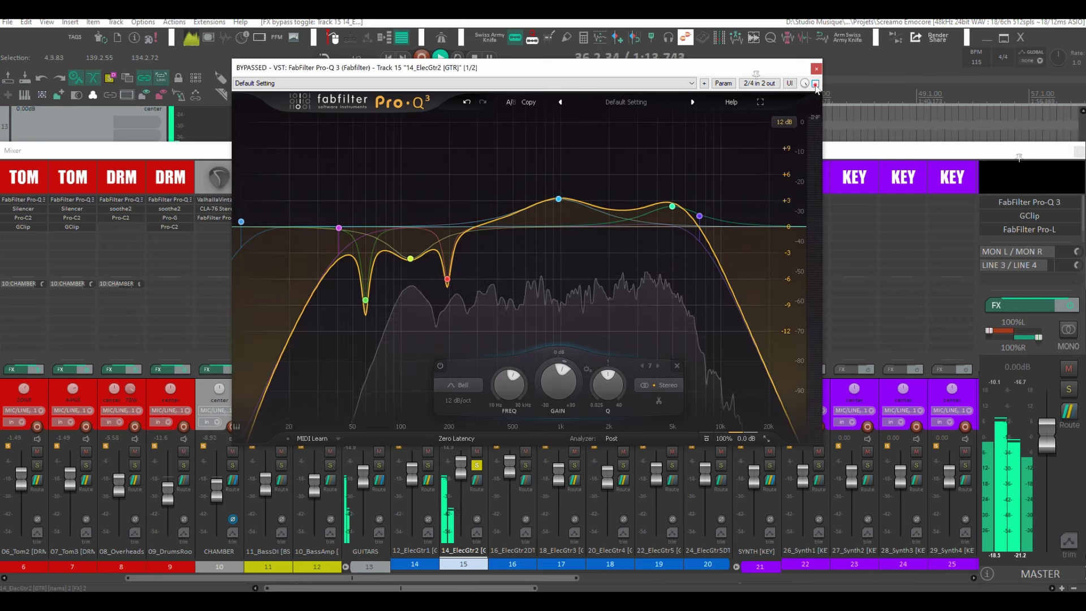
click(814, 83)
click(815, 69)
key(space)
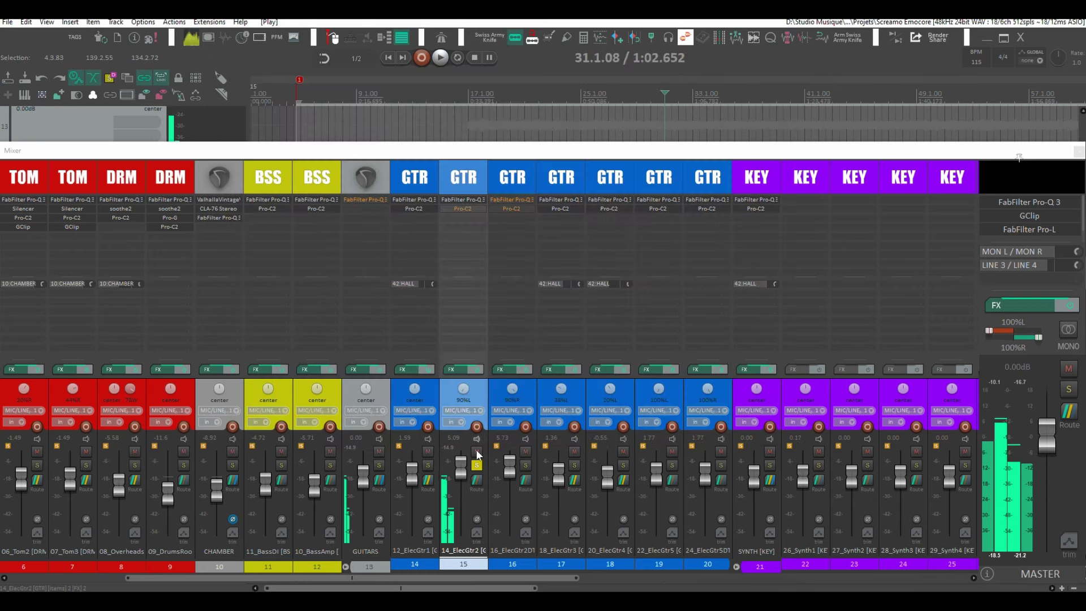
Re-enable Pro-C2 on the 14_ElecGtr2 track and open its compressor settings
shift+click(463, 210)
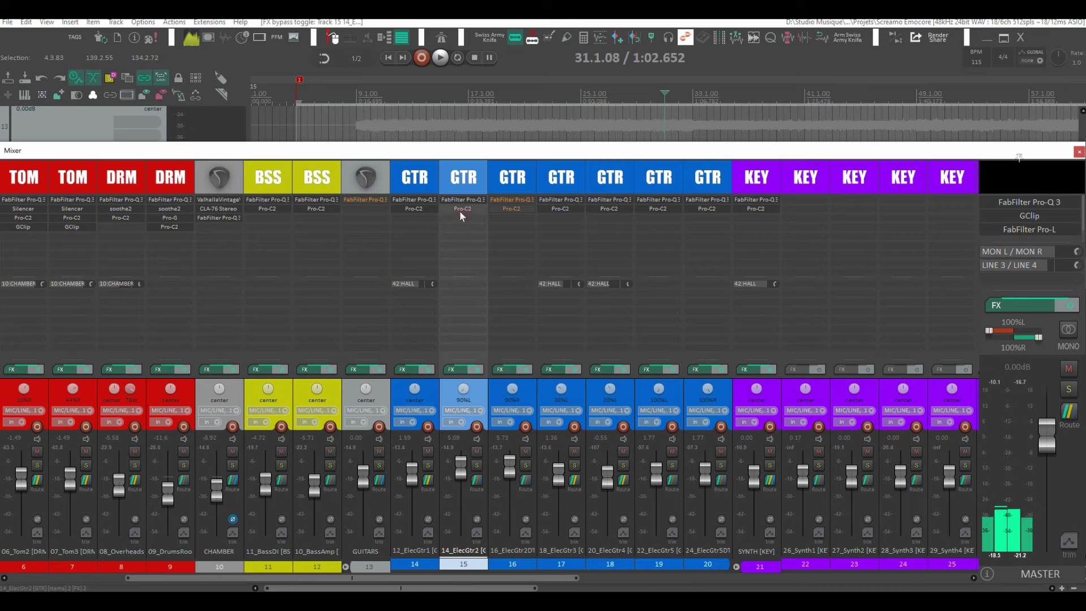
click(460, 212)
drag(373, 30, 771, 63)
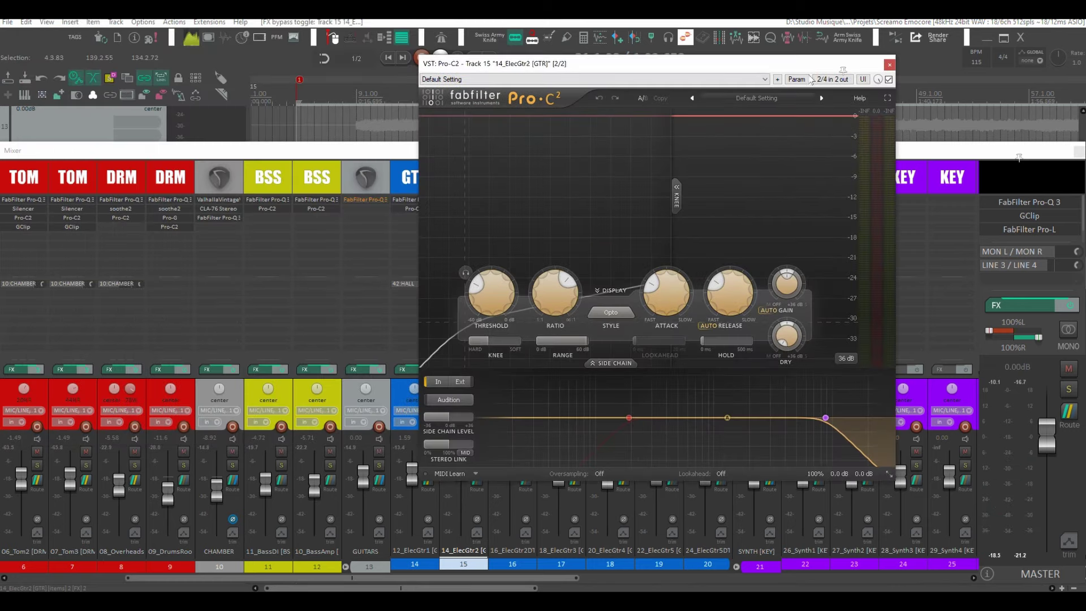
drag(812, 70, 888, 70)
Solo 14_ElecGtr2 and compare it with Pro-C2 bypassed and active during playback
key(space)
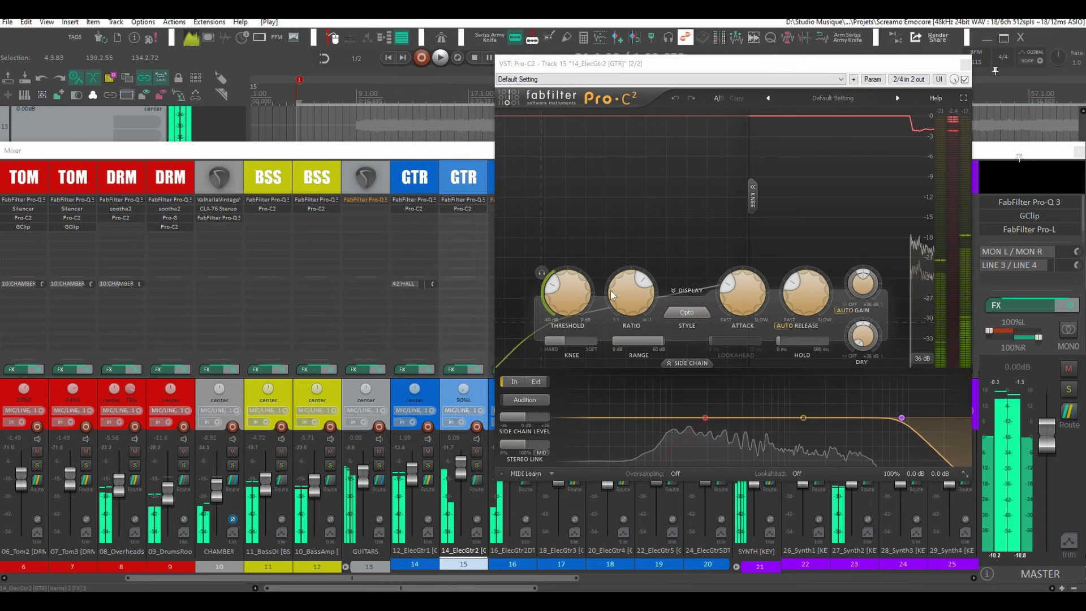
click(476, 465)
key(space)
click(806, 66)
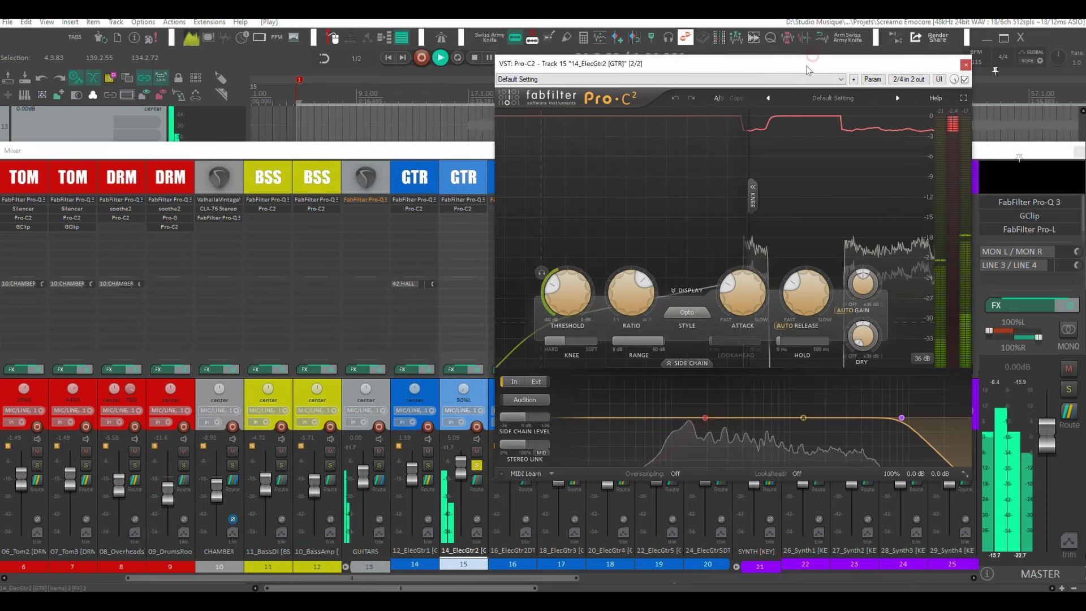
drag(805, 65, 629, 85)
click(789, 91)
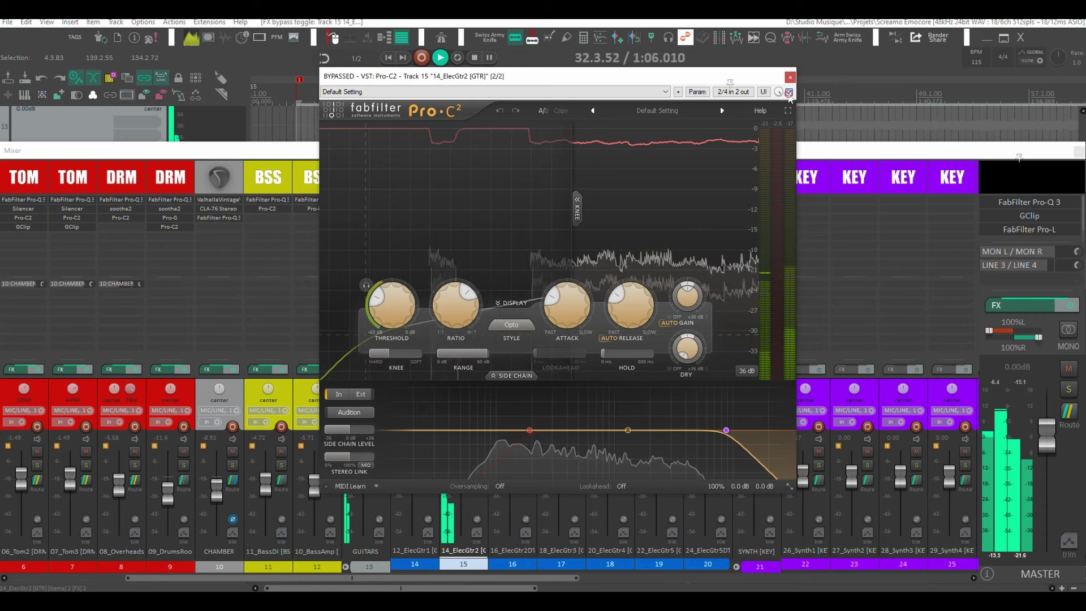
click(789, 91)
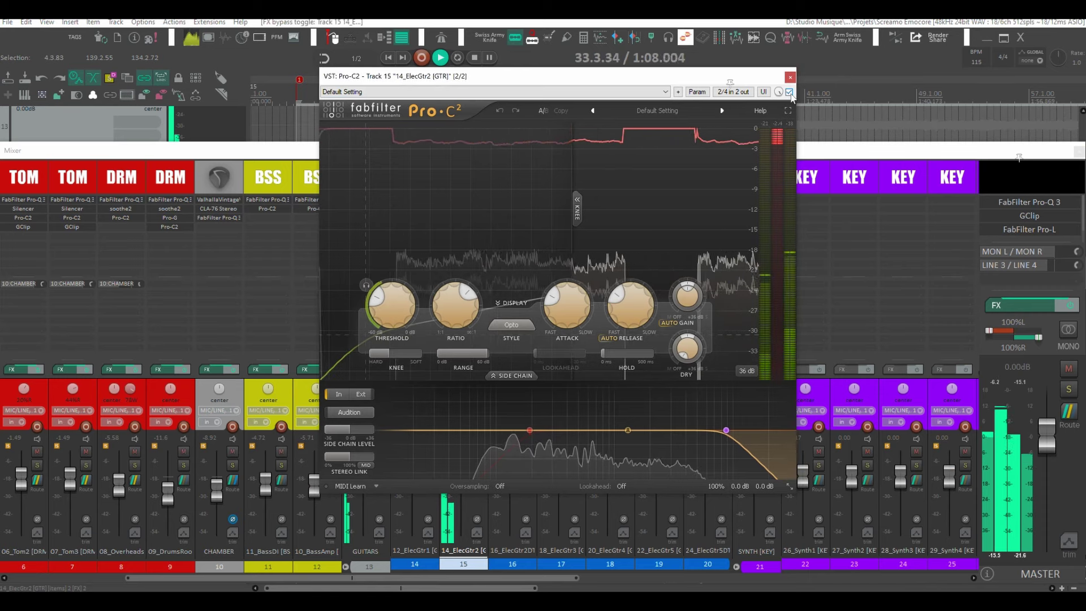
click(788, 91)
click(788, 91)
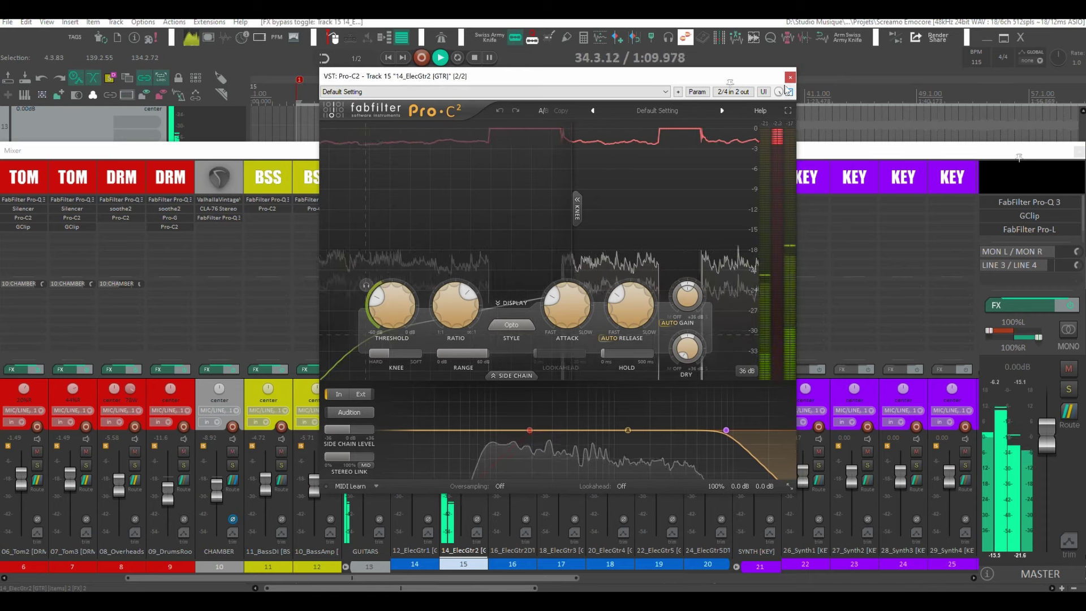
Stop the 14_ElecGtr2 compressor audition and re-enable the effects on the 16_ElecGtr2DT track
click(790, 77)
key(space)
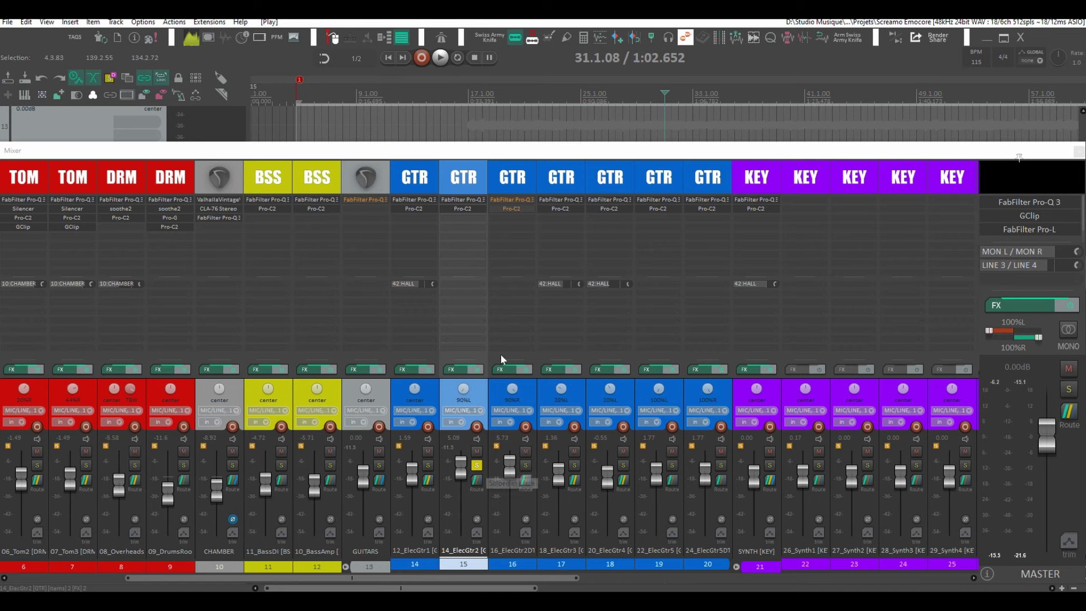
shift+click(512, 208)
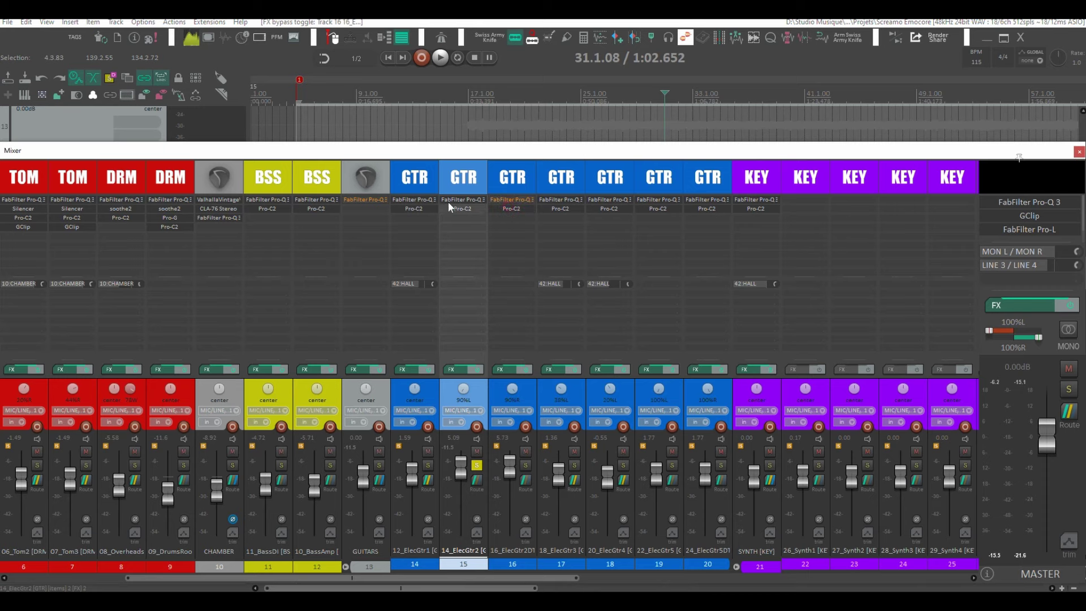
Review the Pro-Q 3 bands on 12_ElecGtr1 and audition the track soloed with the GUITARS bus muted and unmuted
click(417, 198)
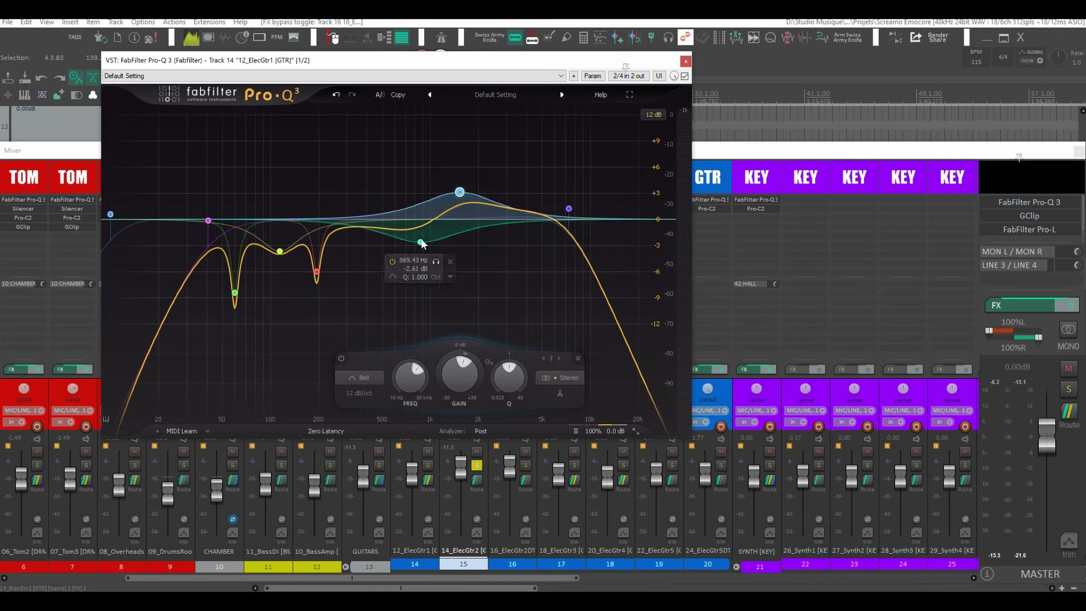
click(685, 61)
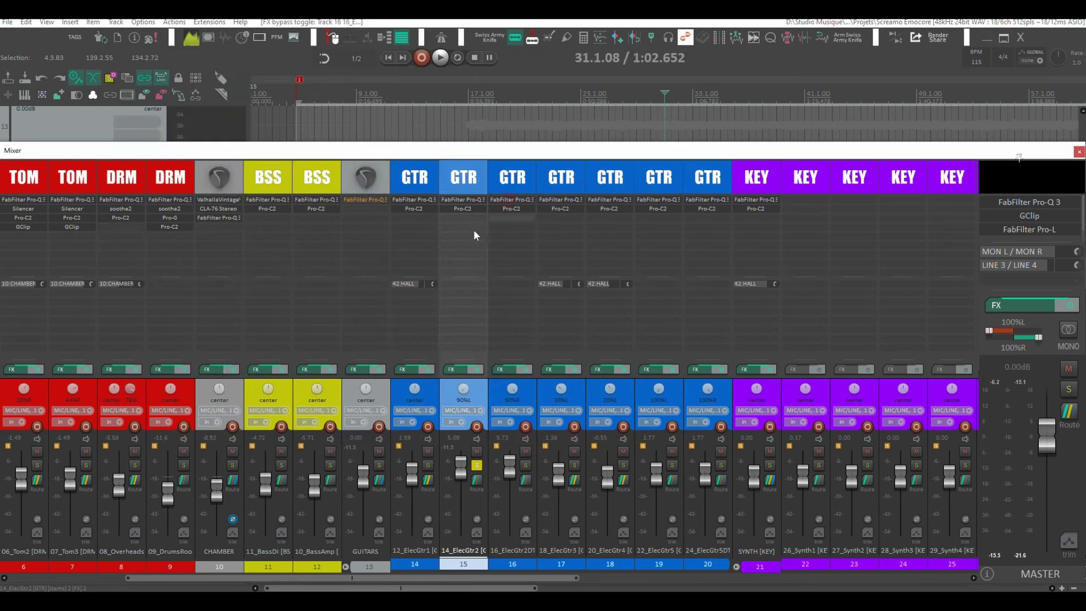
click(429, 465)
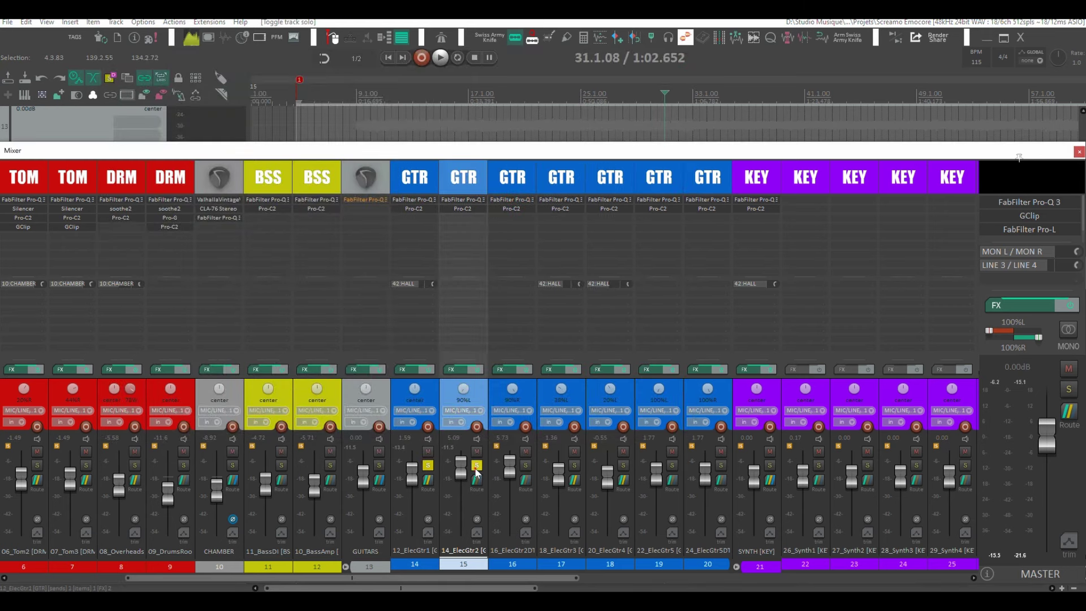
key(space)
click(379, 451)
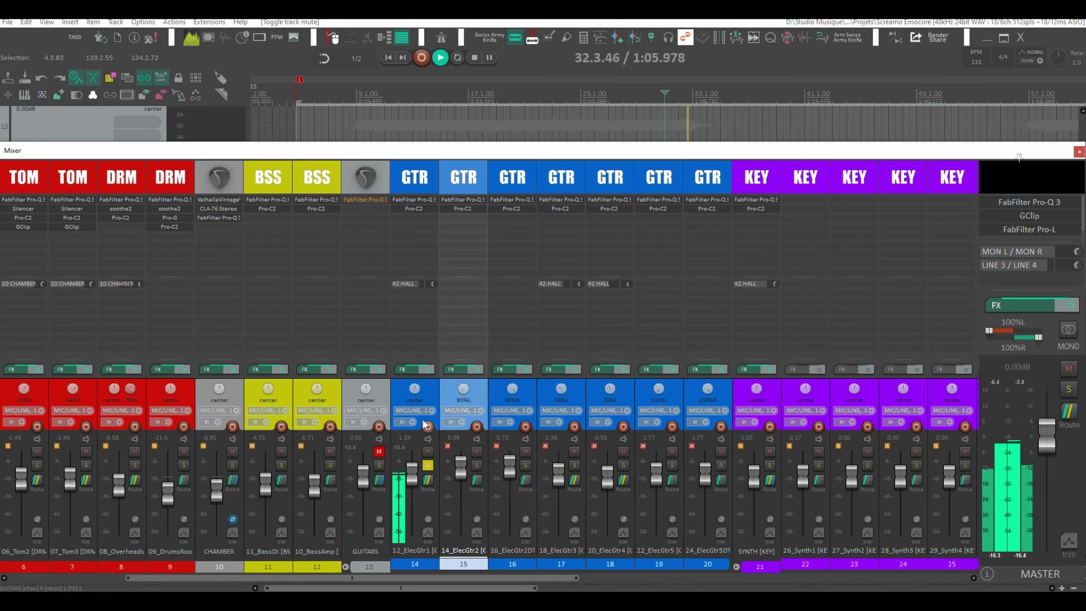
click(376, 451)
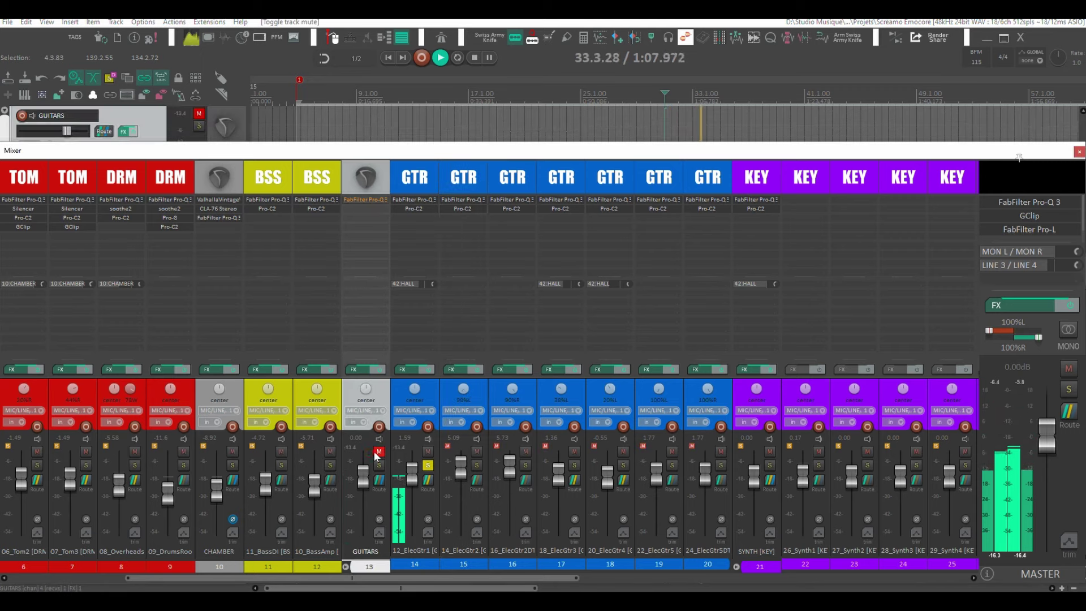
Replay the soloed 12_ElecGtr1 and test the mute on the HALL reverb track
key(Return)
scroll(516, 313, down, 10)
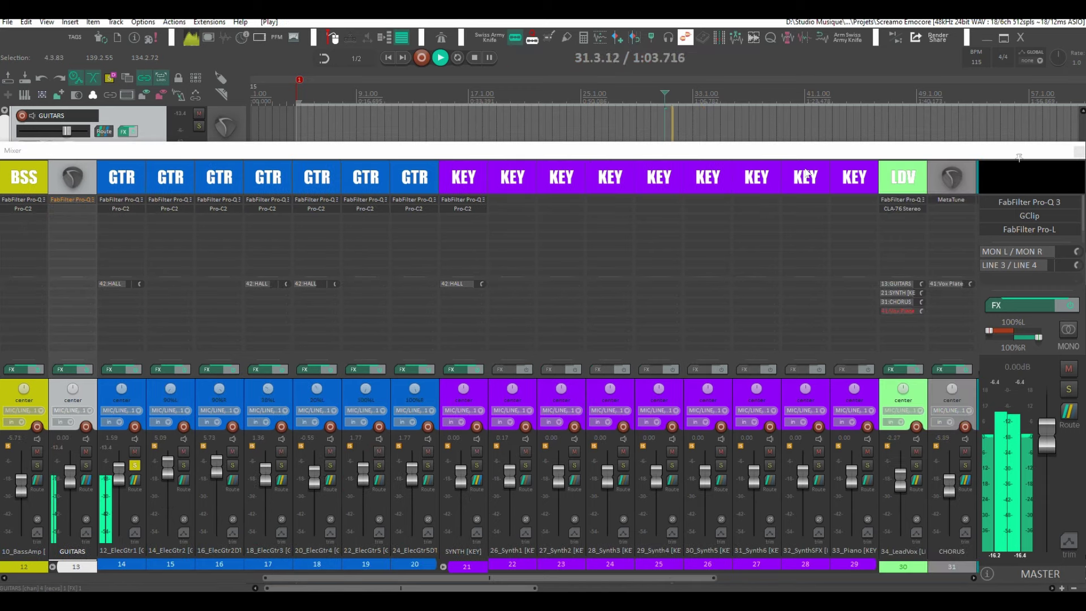
scroll(869, 179, down, 3)
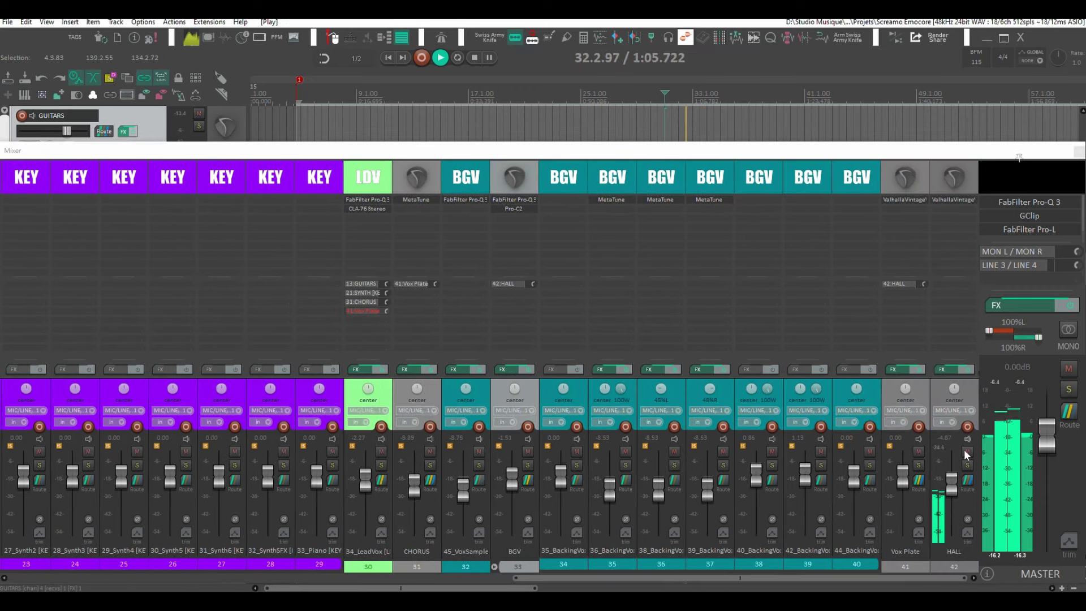
click(966, 451)
Compare the 12_ElecGtr1 effects bypassed and active during playback with its HALL send muted, and unmute the send
drag(690, 579, 381, 578)
click(411, 284)
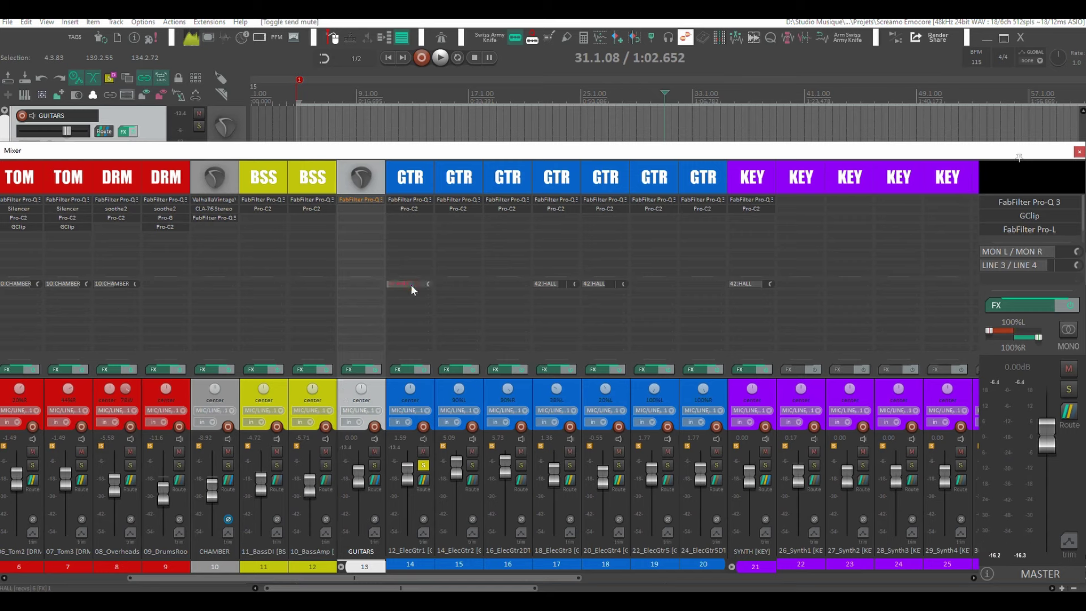
key(space)
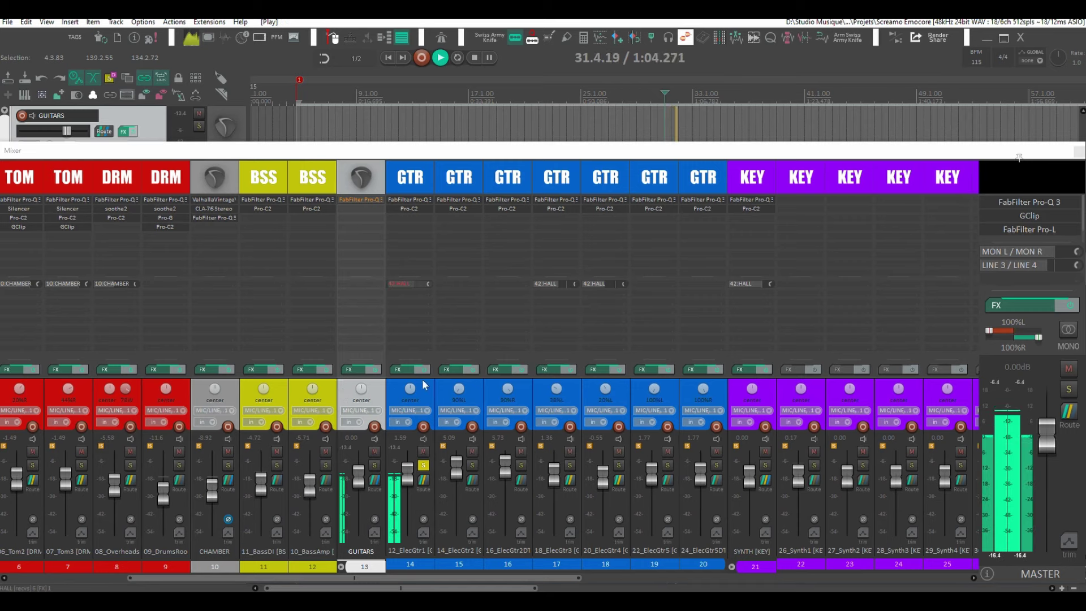
click(422, 370)
click(422, 370)
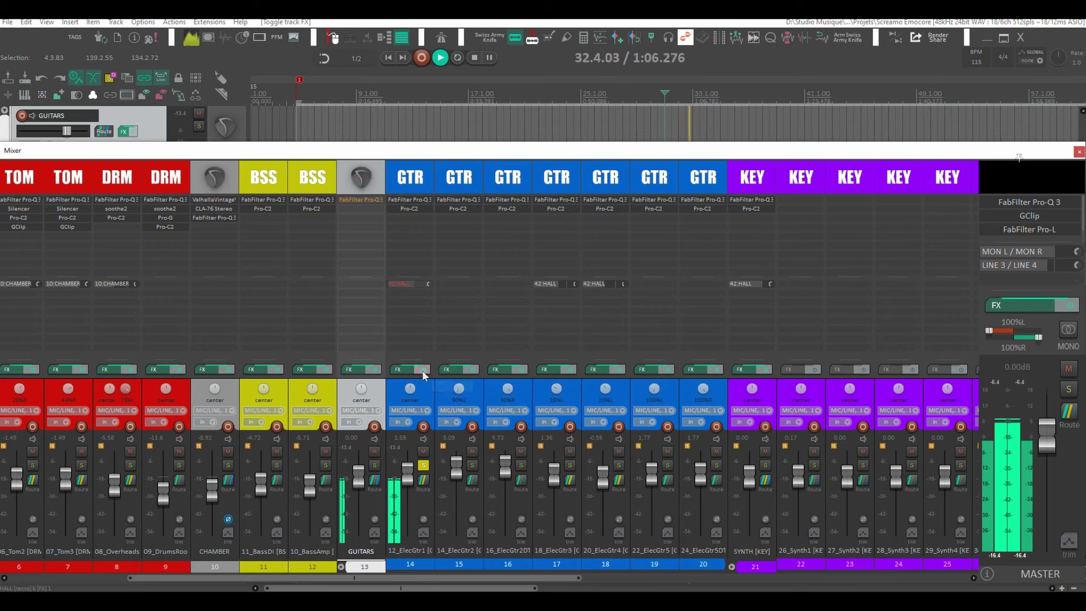
key(space)
click(401, 283)
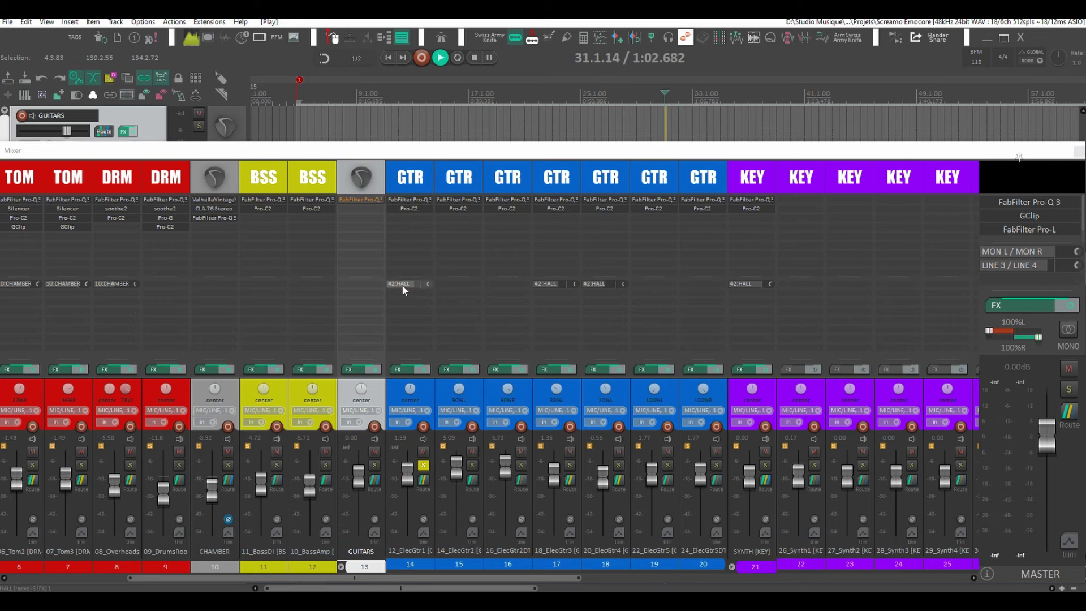
Audition 12_ElecGtr1 with the HALL track muted and unmuted, and review the HALL track's ValhallaVintageVerb settings
key(space)
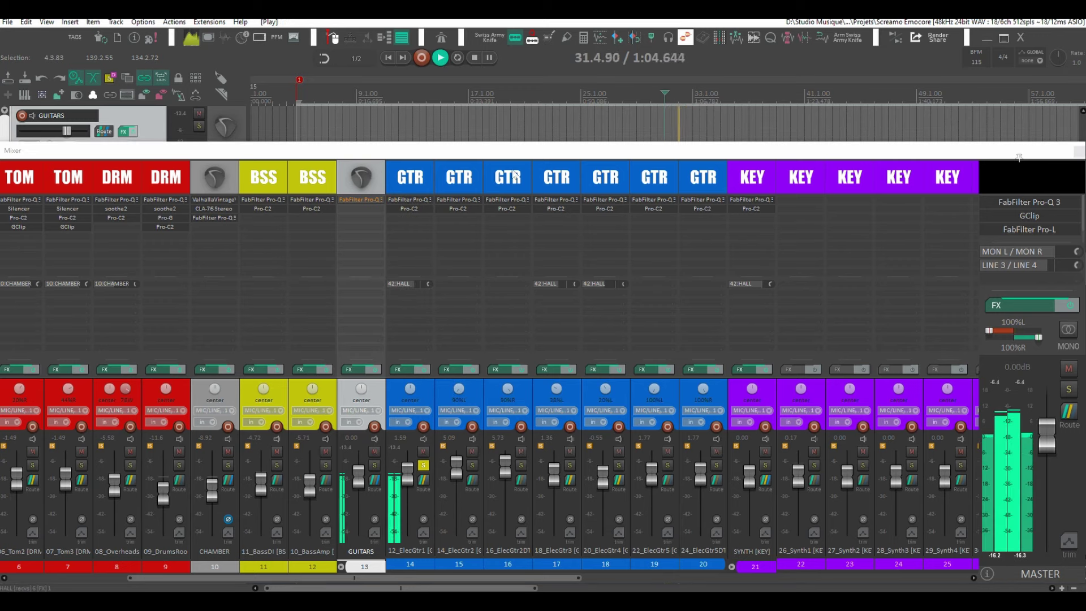
scroll(526, 177, right, 5)
scroll(543, 179, right, 6)
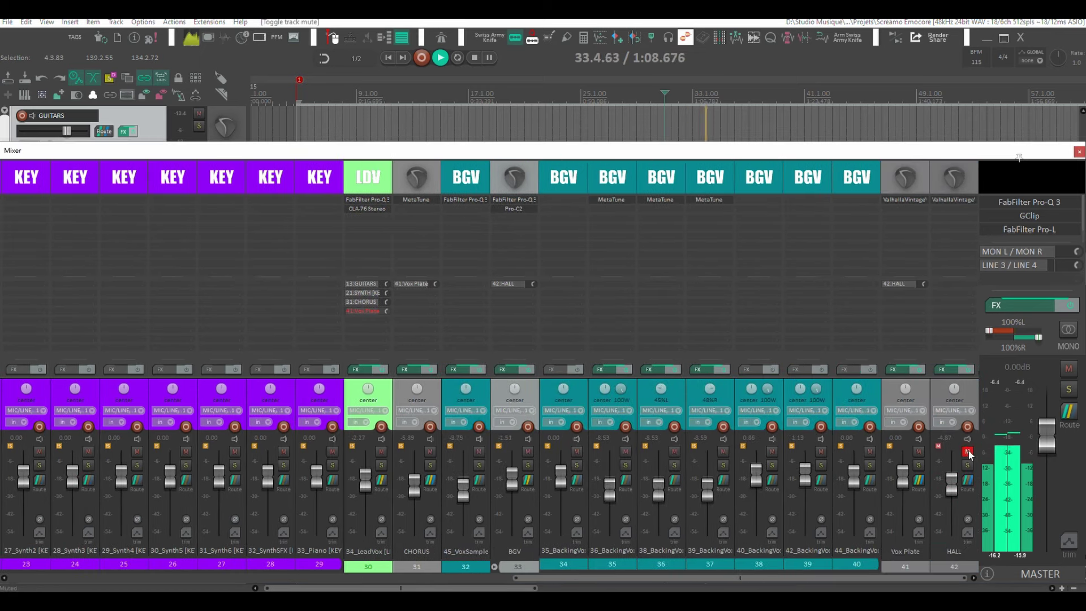
key(space)
click(942, 200)
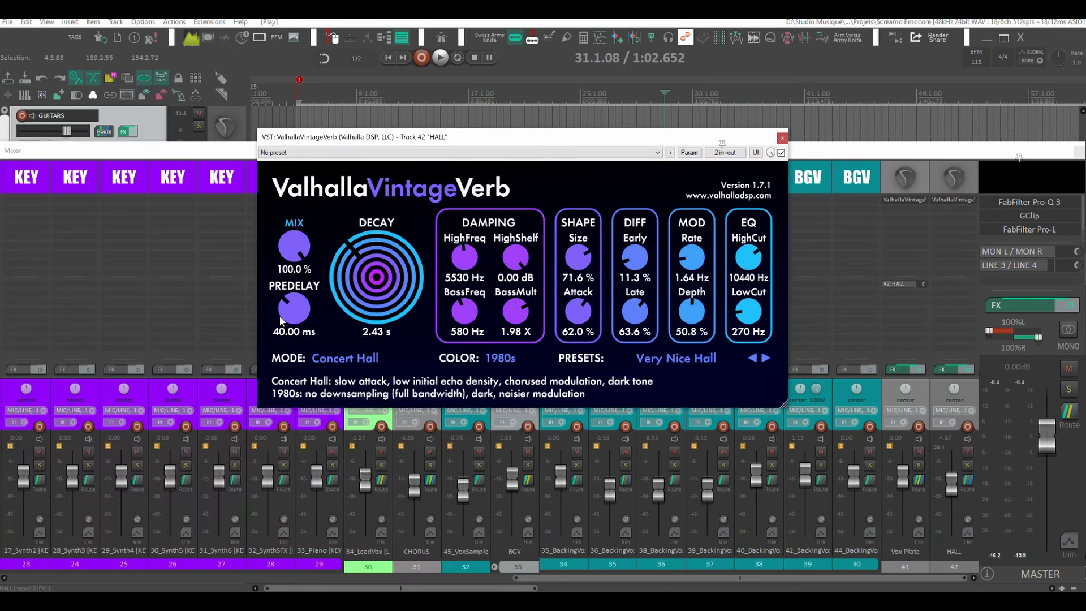
click(782, 137)
Add 18_ElecGtr3 and 20_ElecGtr4 to the solo and play the arrangement from bar 35
scroll(726, 164, left, 10)
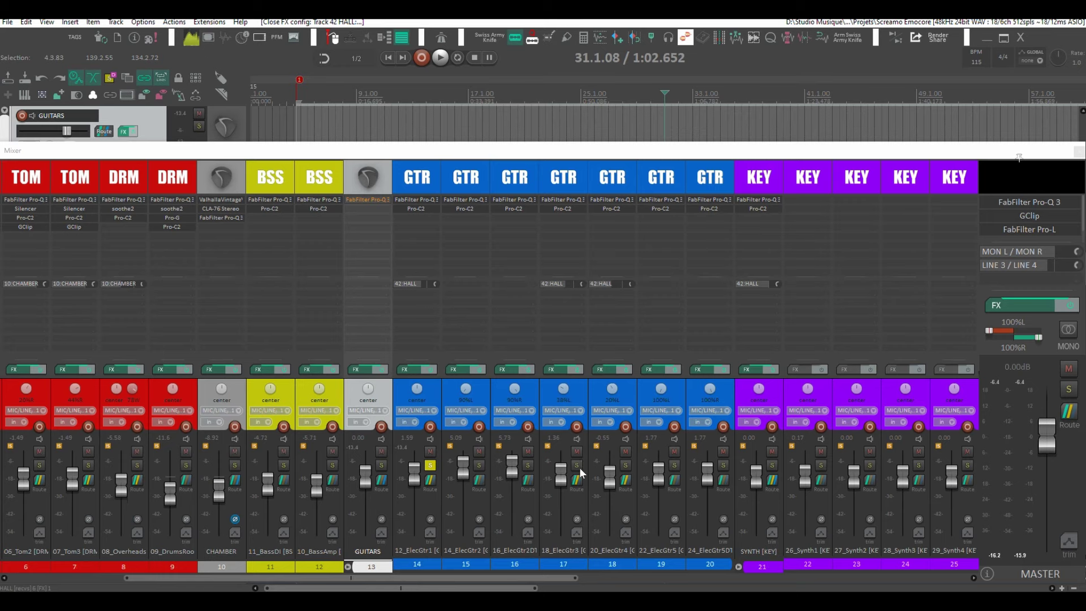
click(625, 465)
key(ctrl+m)
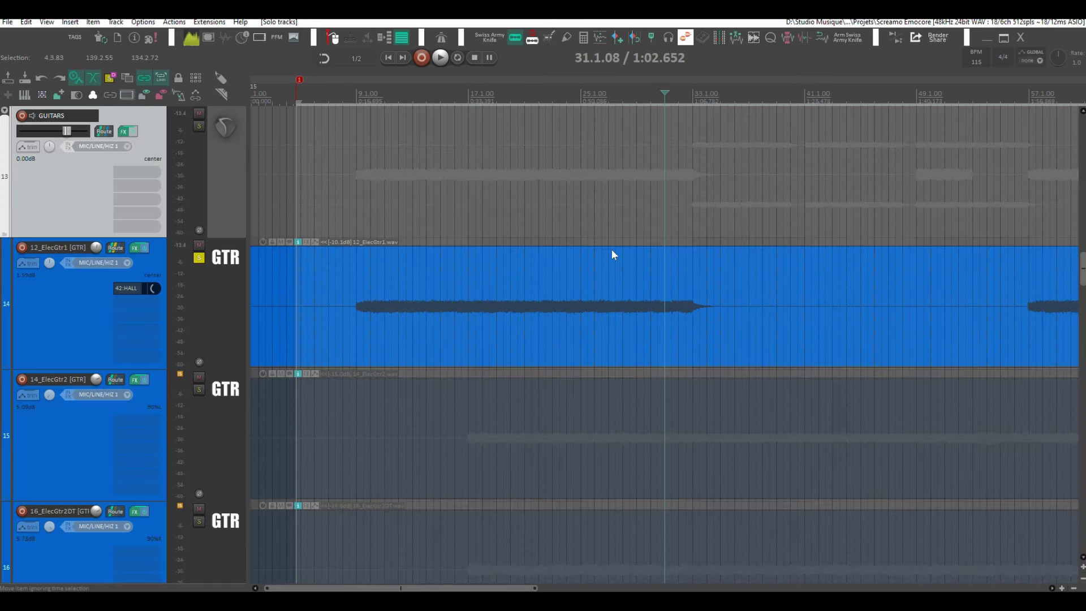
scroll(588, 237, down, 5)
scroll(388, 281, down, 3)
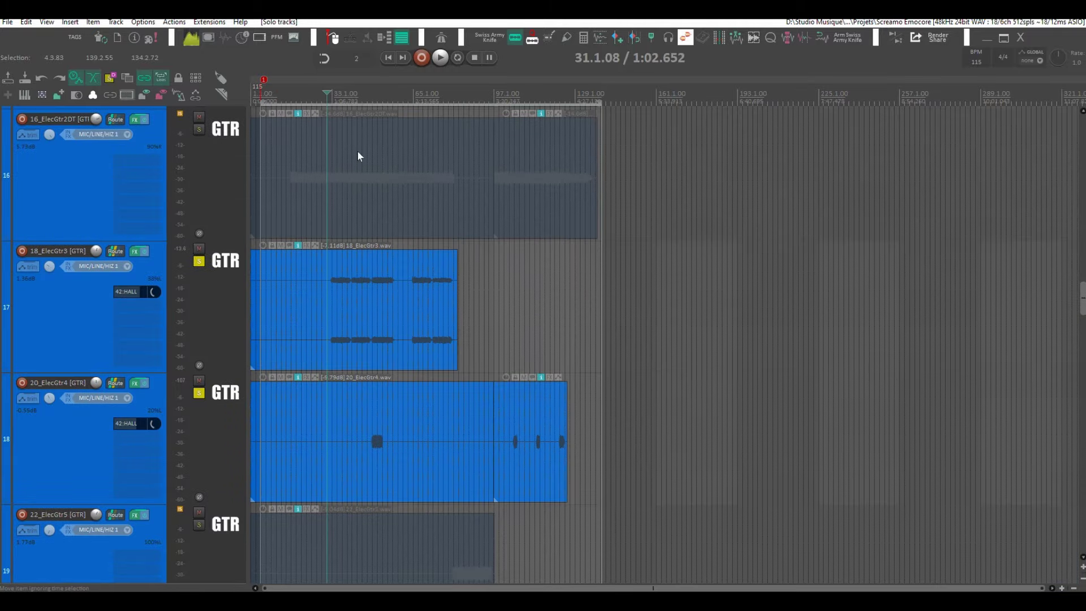
click(337, 103)
key(space)
scroll(330, 157, down, 2)
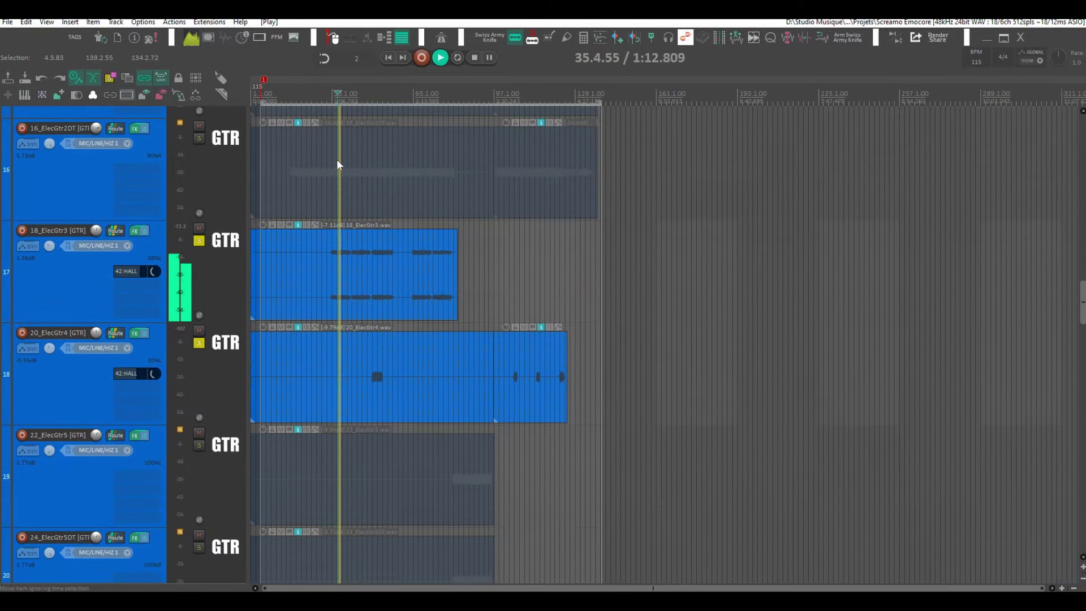
scroll(337, 158, up, 3)
scroll(333, 188, up, 3)
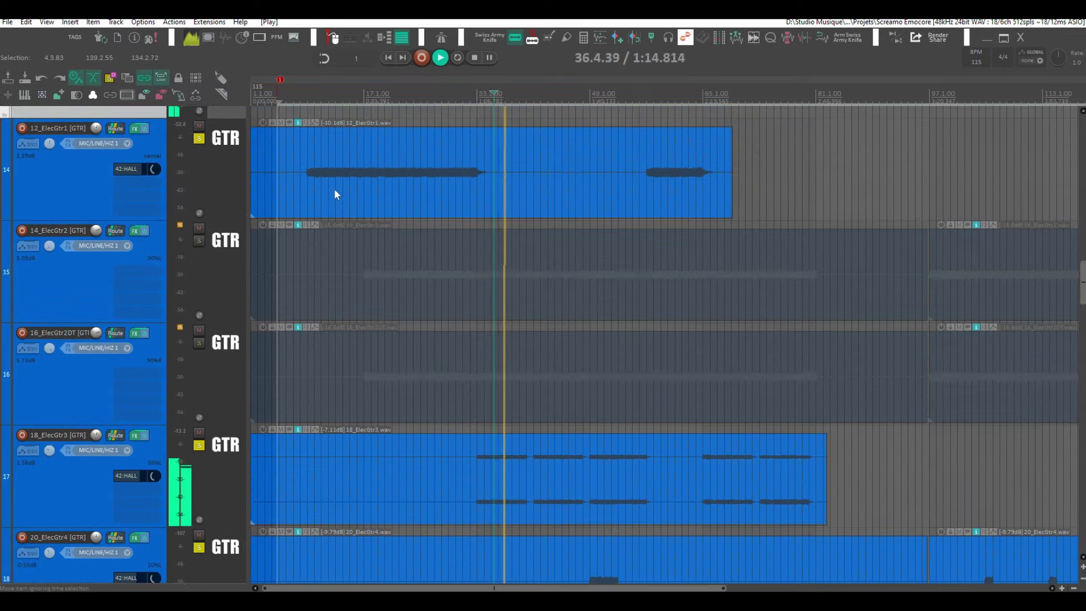
Compare the HALL sends of 12_ElecGtr1, 18_ElecGtr3 and 20_ElecGtr4 muted and active in the mixer during playback, and stop
key(ctrl+m)
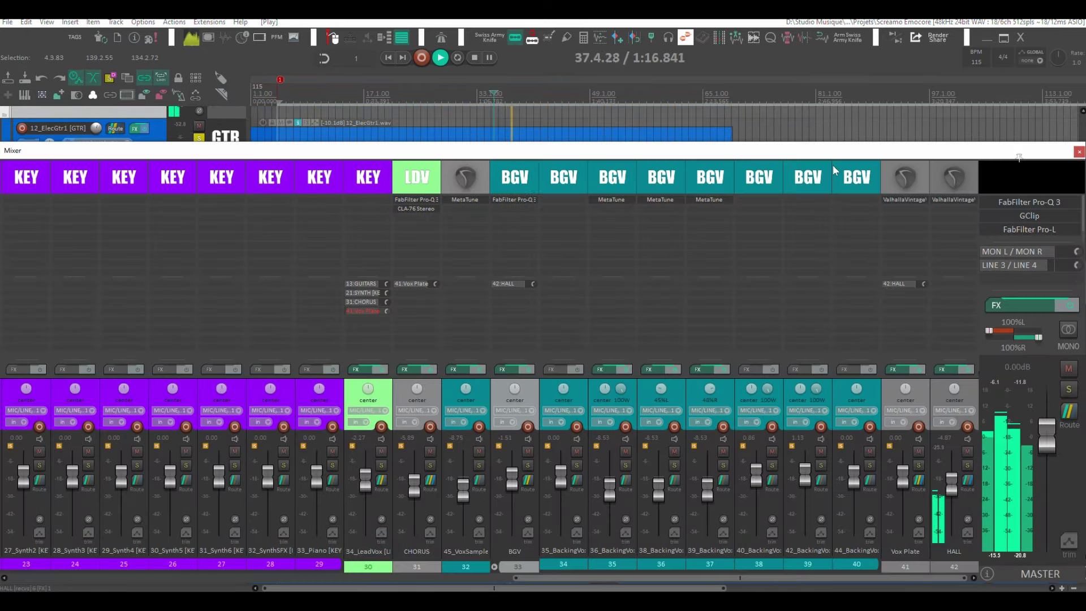
scroll(832, 164, left, 5)
scroll(834, 170, left, 4)
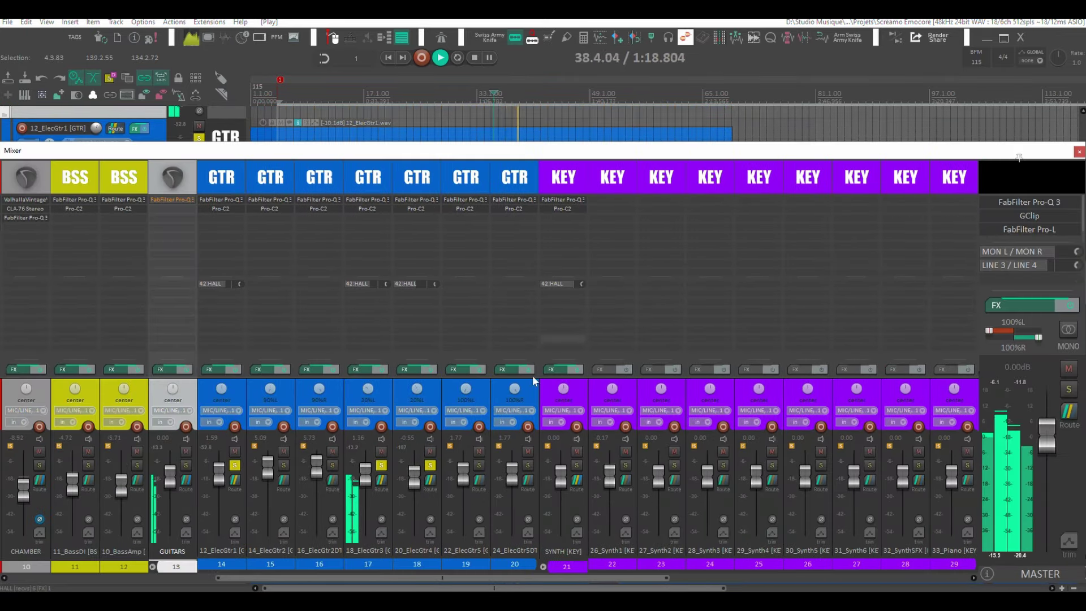
click(413, 283)
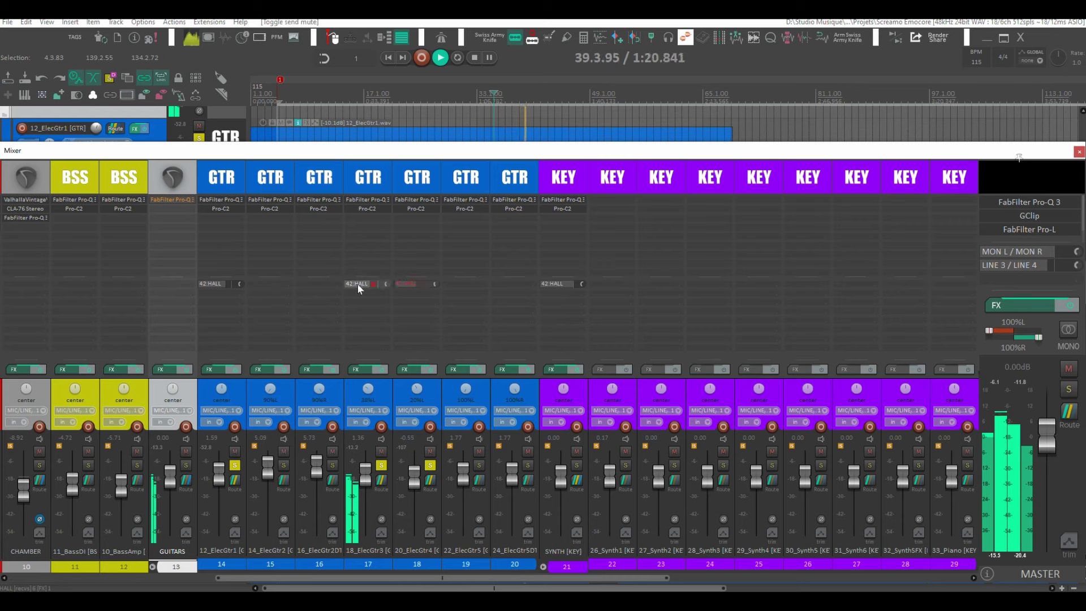
click(213, 283)
click(213, 283)
click(361, 283)
click(359, 282)
key(space)
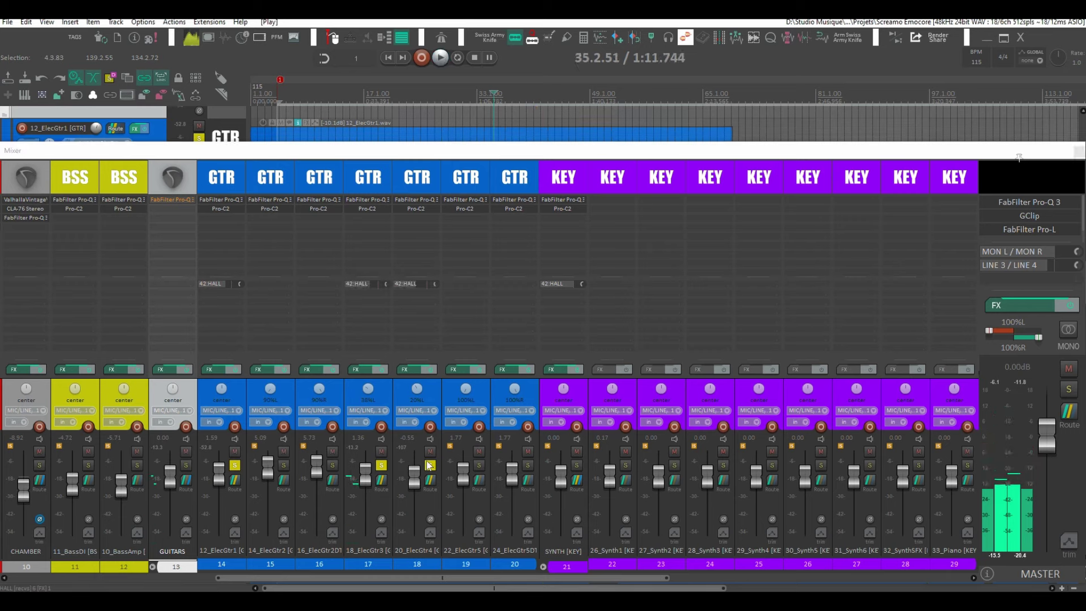
Replace the individual guitar track solos with a solo on the GUITARS bus
click(429, 464)
click(235, 465)
click(185, 464)
scroll(186, 168, left, 2)
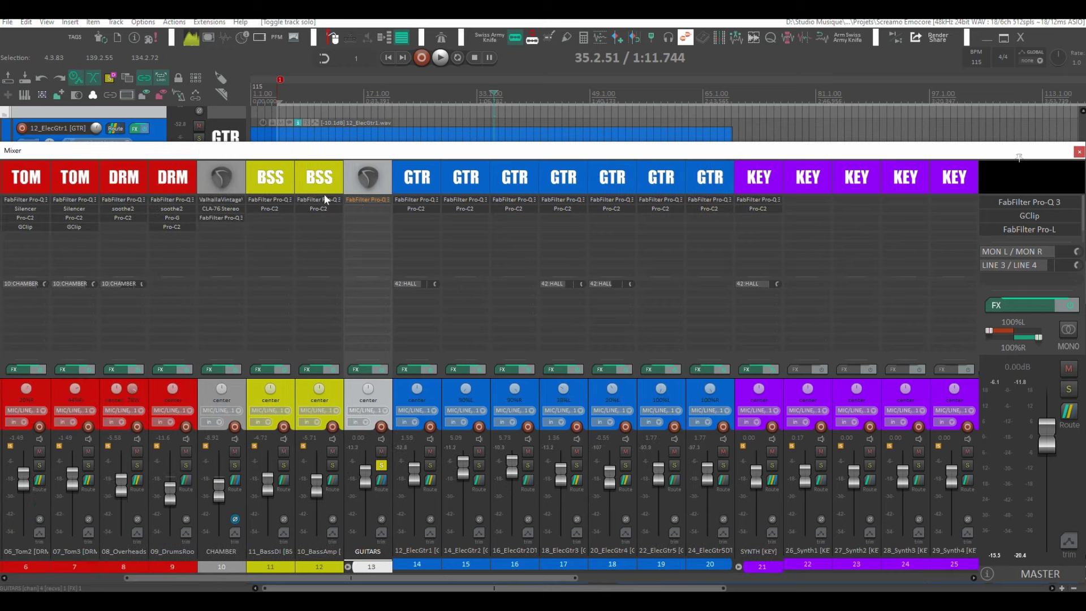
Re-enable Pro-Q 3 on the GUITARS bus and compare it bypassed and active during playback
click(360, 199)
key(space)
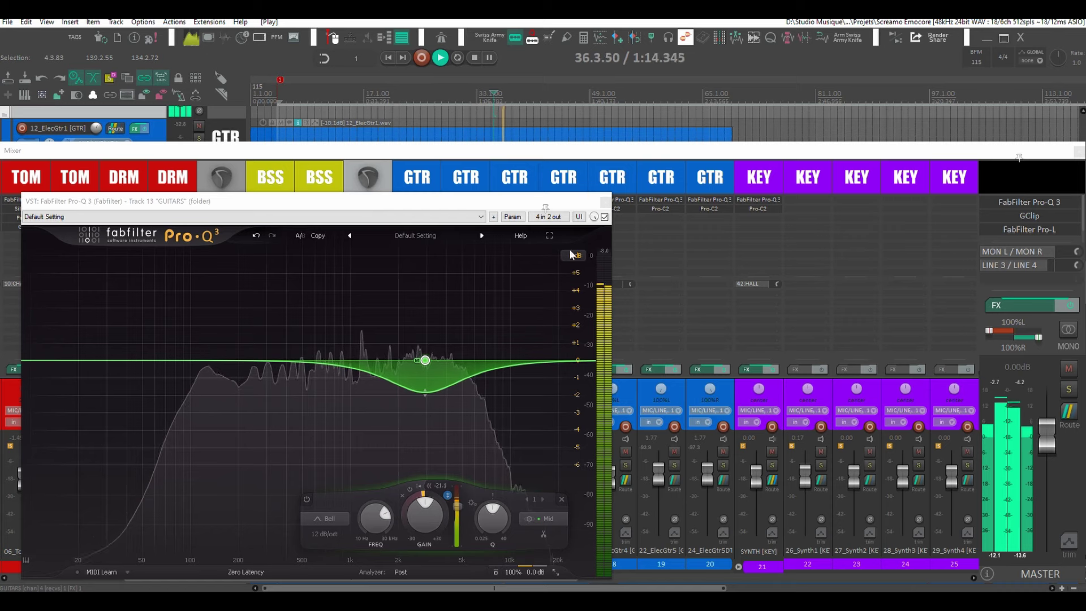
click(604, 217)
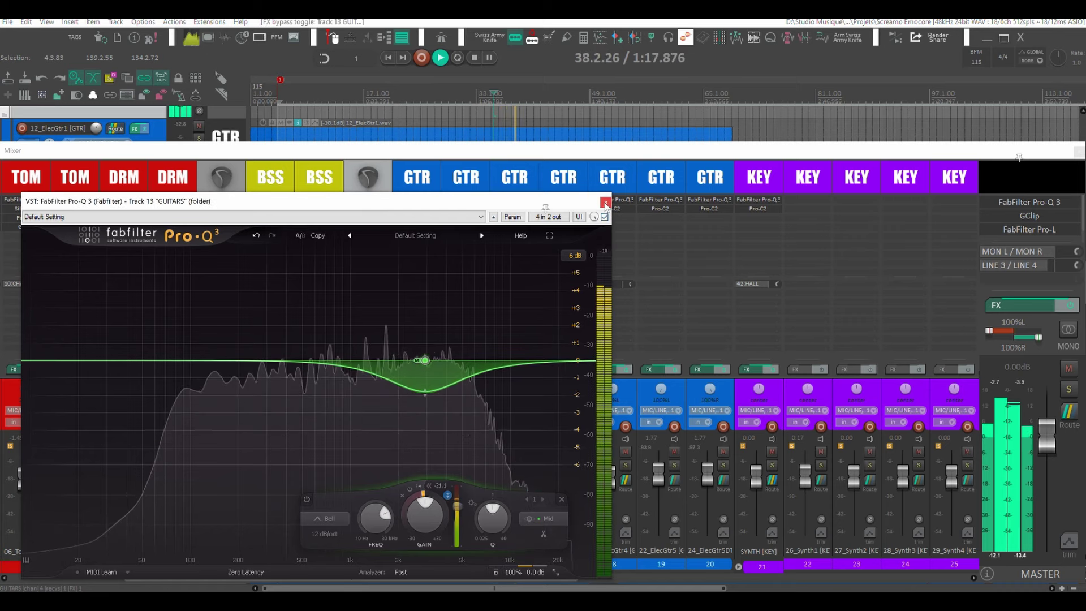
click(605, 202)
key(space)
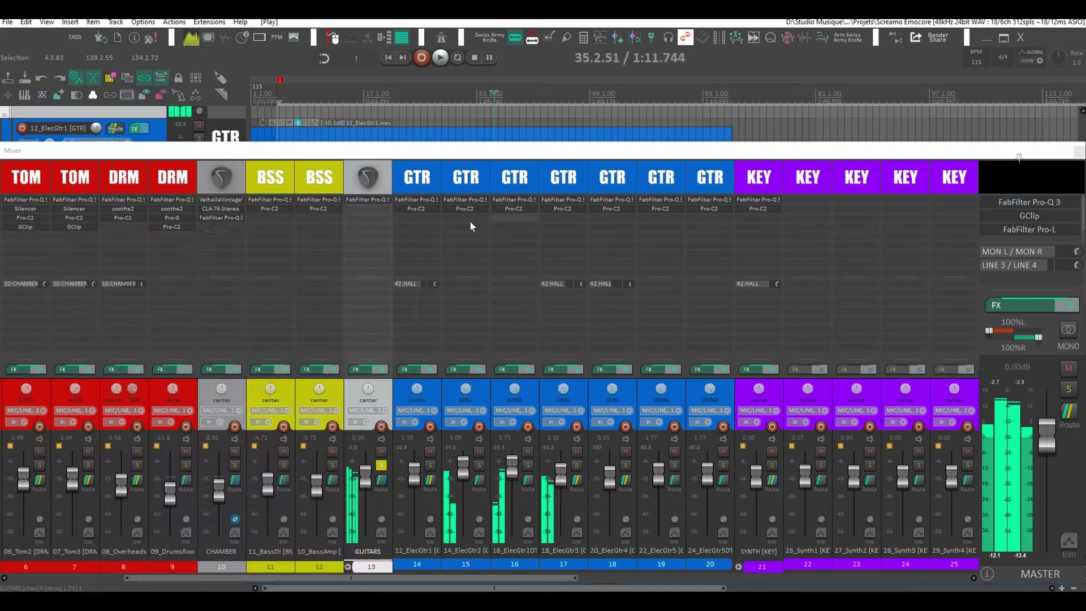
Examine the dynamic mid band at 2940.6 Hz in the GUITARS Pro-Q 3 during playback, and close the EQ
click(372, 200)
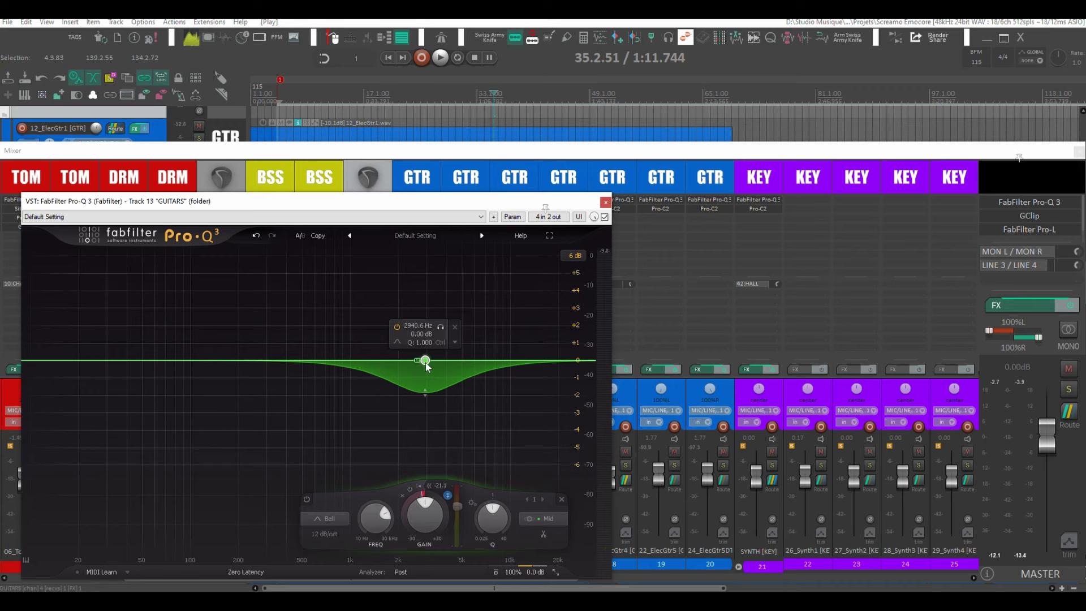
key(space)
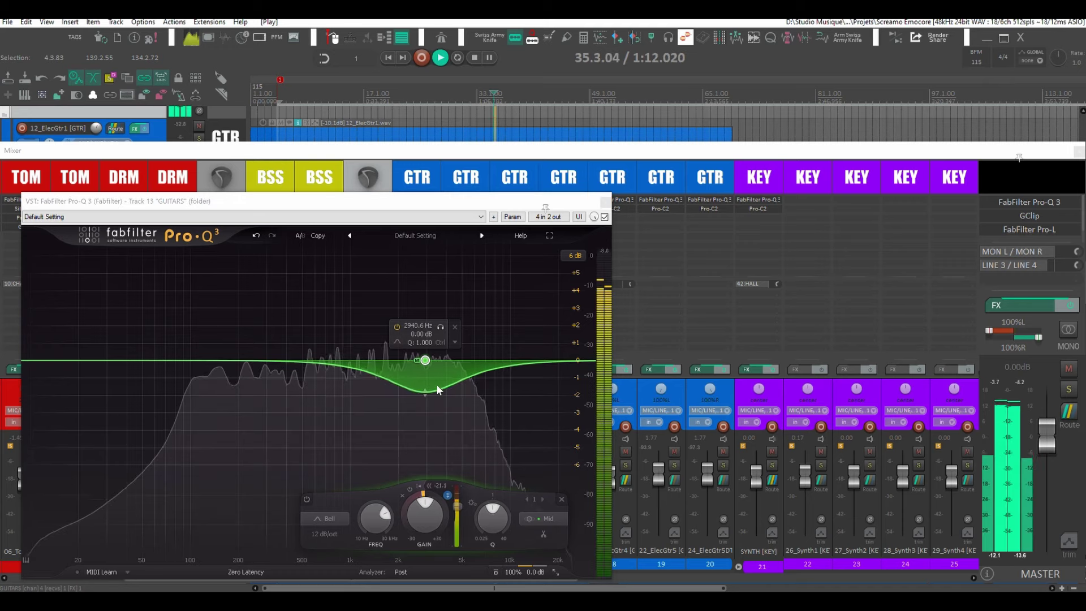
key(space)
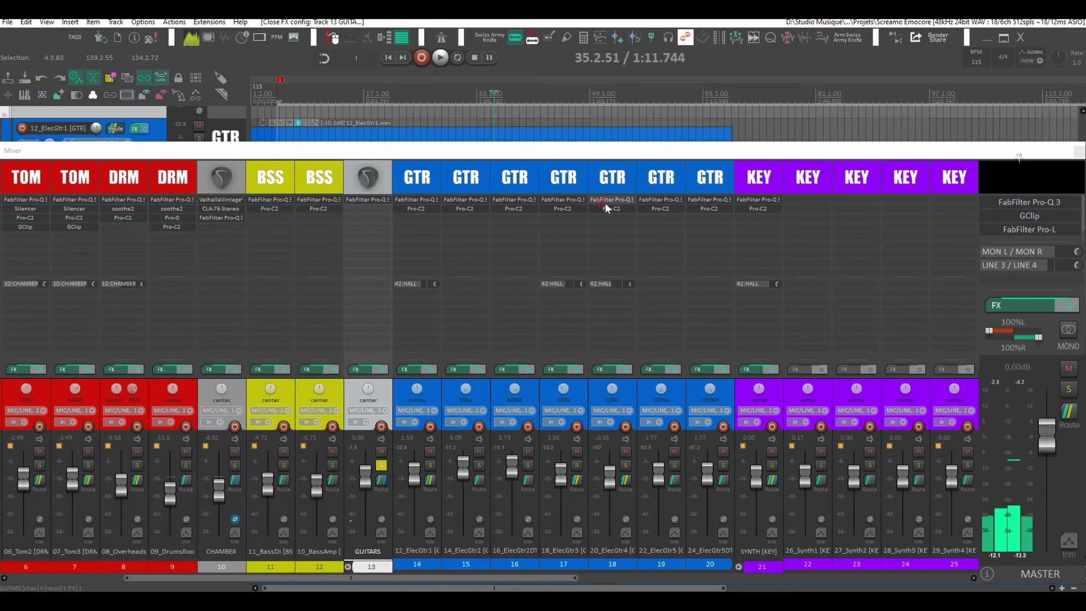
click(604, 201)
Inspect the controls of the 34_LeadVox send to GUITARS that feeds the bus EQ, and return to the guitar tracks
scroll(810, 178, down, 5)
scroll(809, 178, down, 5)
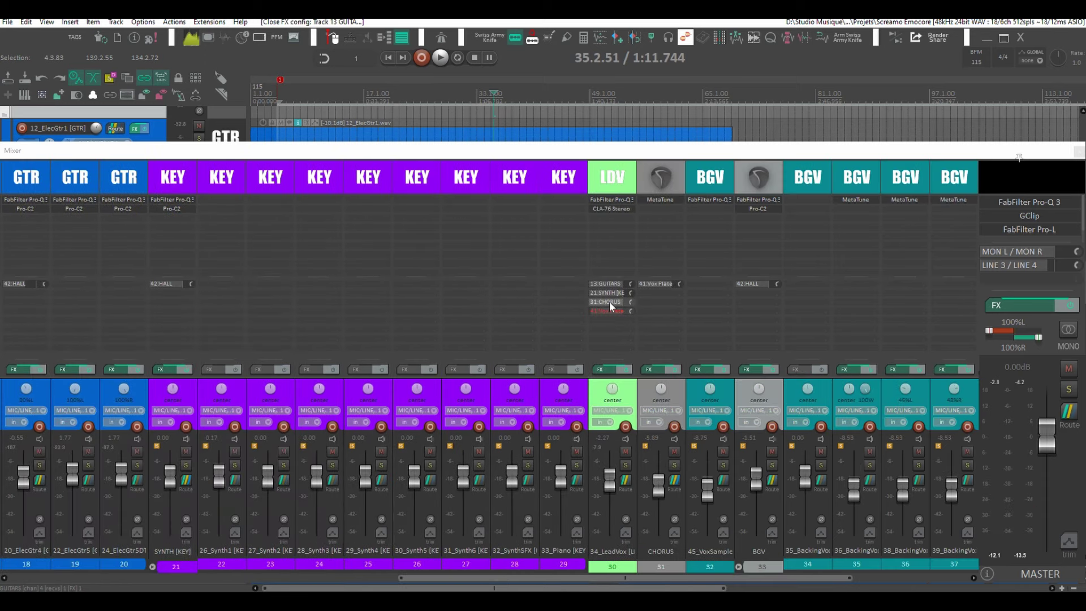
click(607, 284)
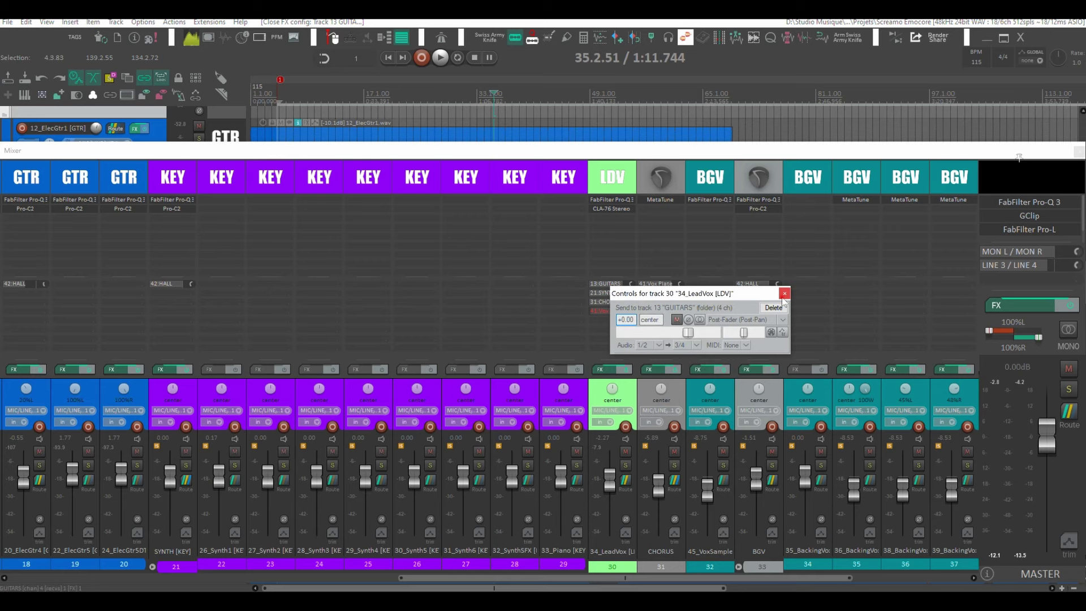
scroll(384, 173, up, 7)
scroll(383, 172, up, 4)
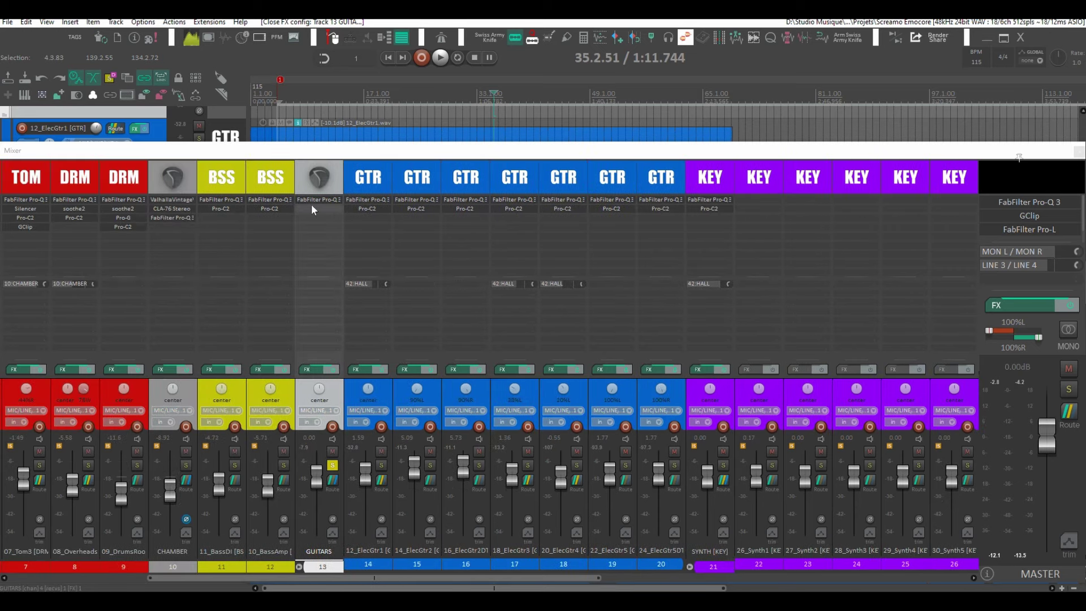
Review the dynamic band in the GUITARS Pro-Q 3, close the EQ and unsolo the GUITARS bus
click(315, 198)
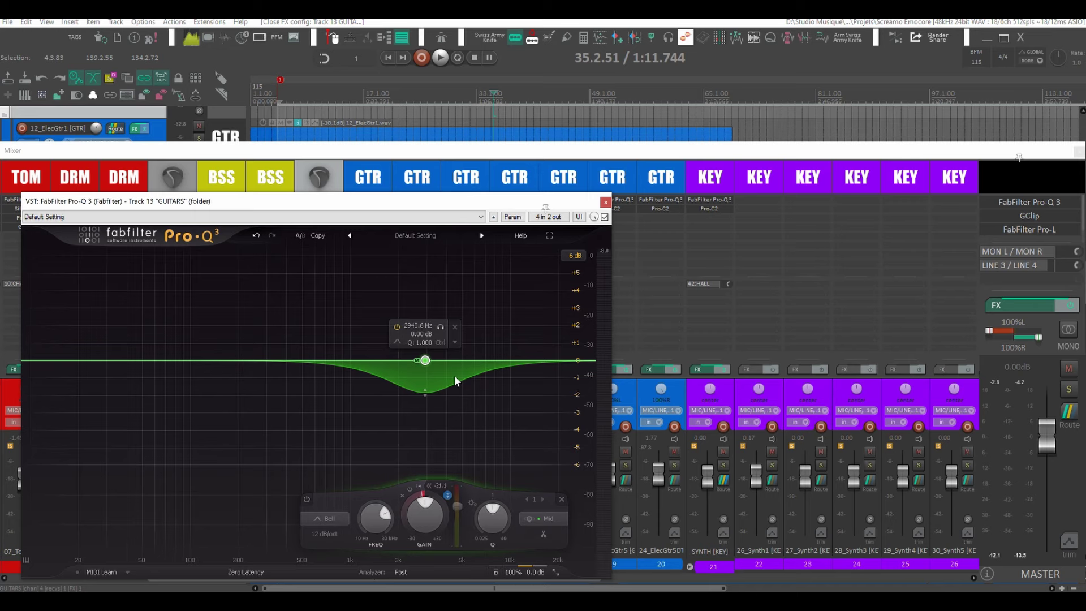
click(605, 202)
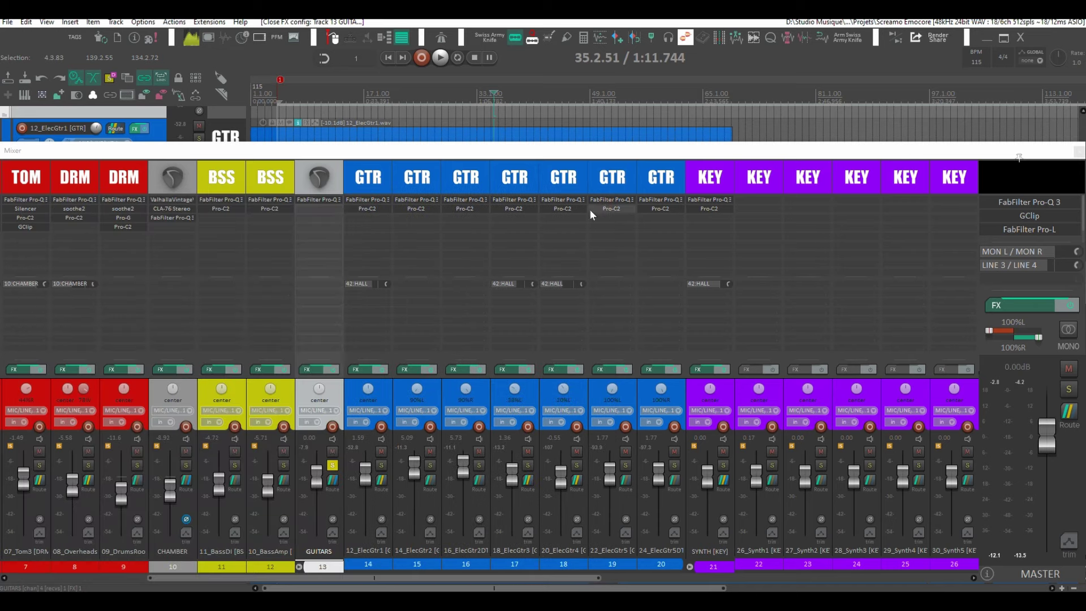
click(333, 465)
Inspect the Pro-C2 compressor and Pro-Q 3 curve on the SYNTH folder bus
scroll(802, 167, right, 3)
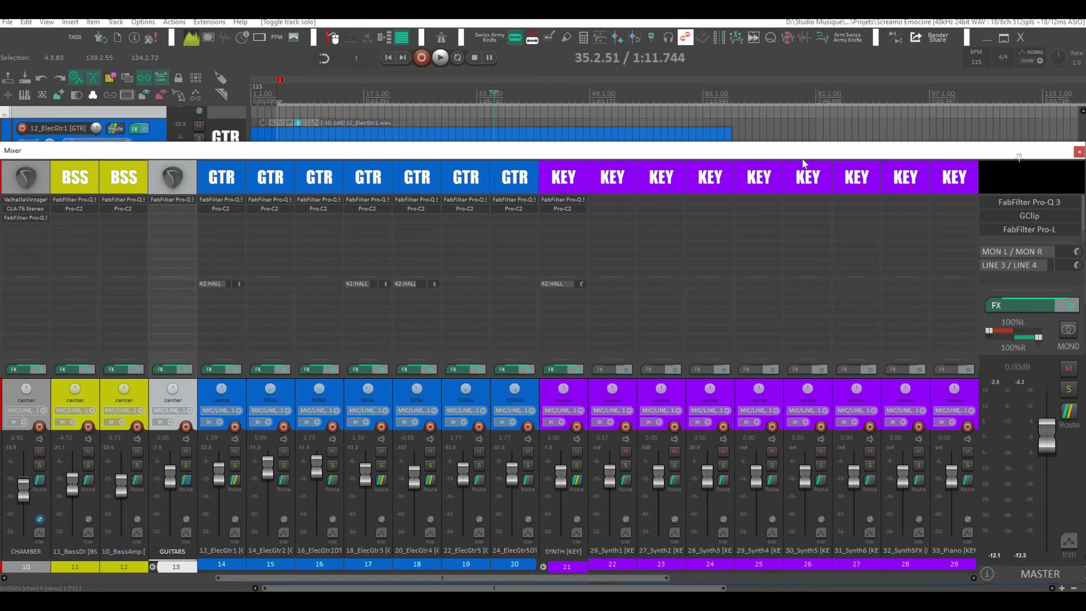
scroll(642, 235, right, 4)
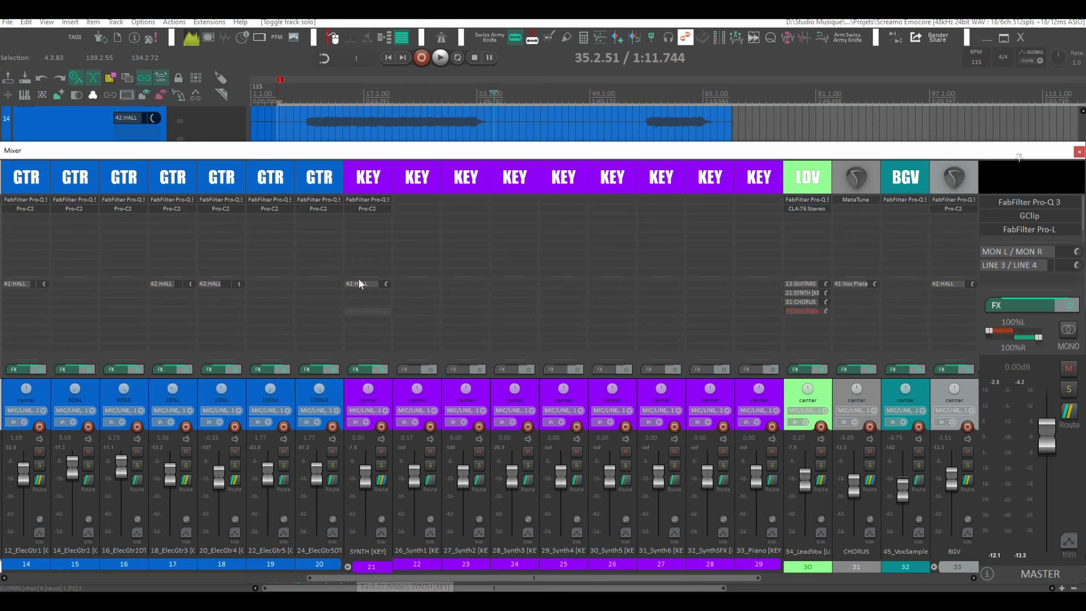
click(367, 207)
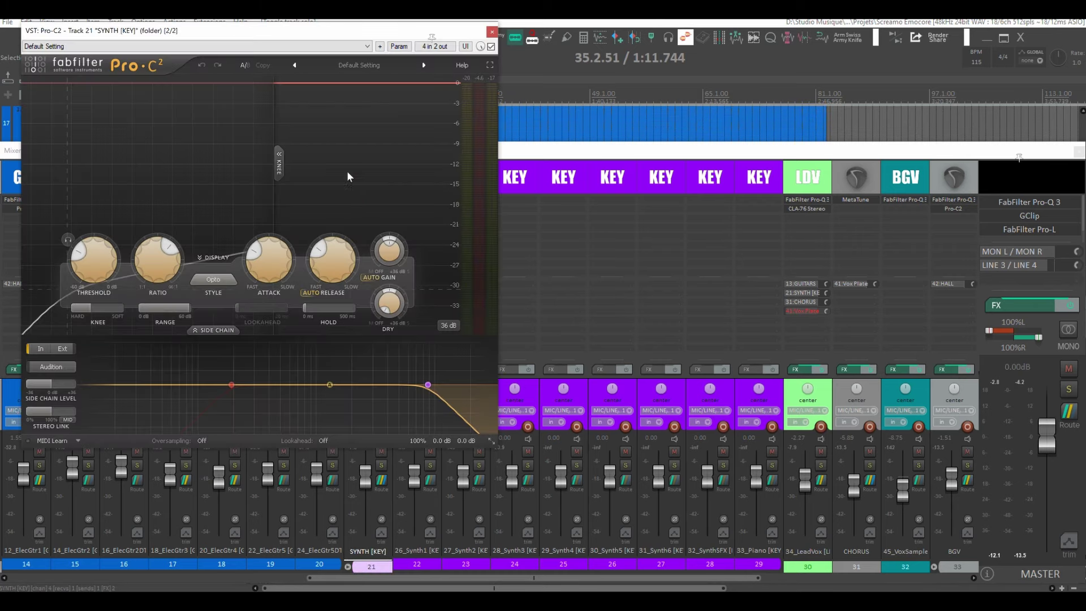
click(492, 32)
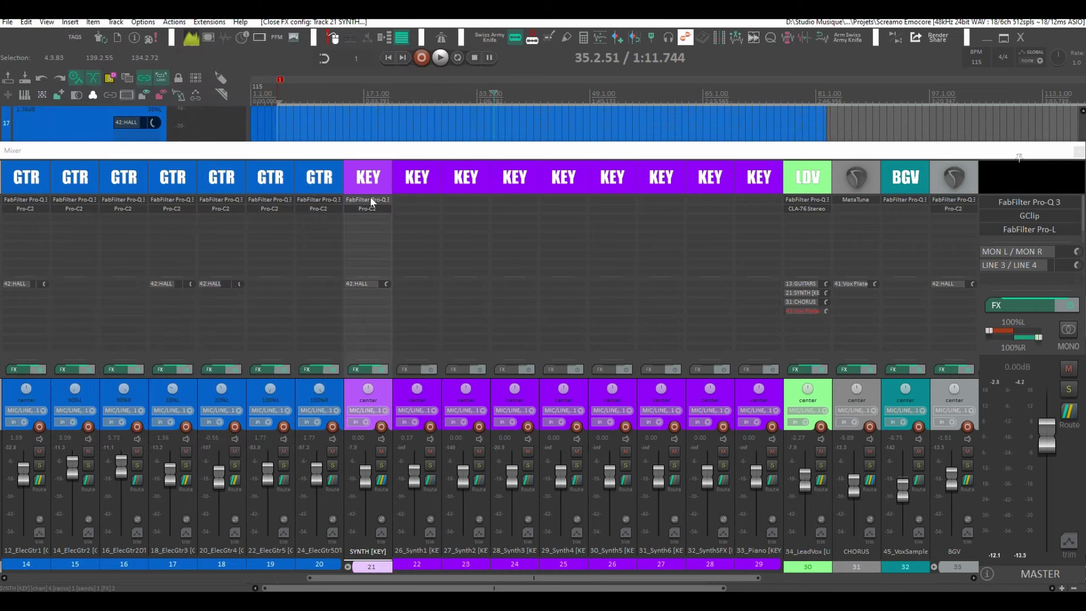
click(370, 196)
drag(461, 36, 747, 118)
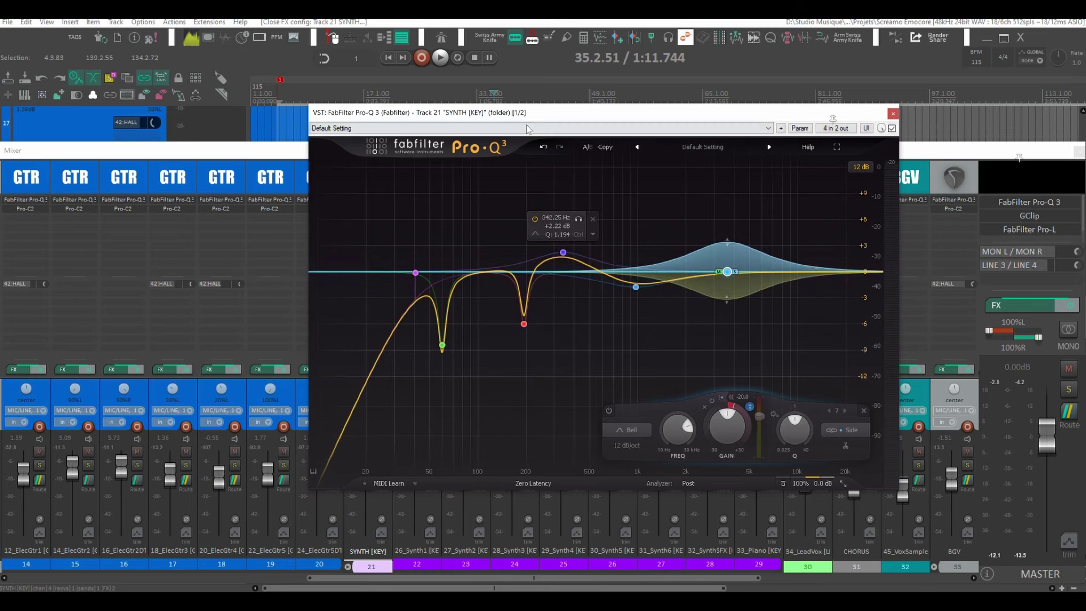
drag(644, 118, 761, 112)
Solo the SYNTH bus and play it with its Pro-Q 3 open to watch the dynamic bands react
click(381, 466)
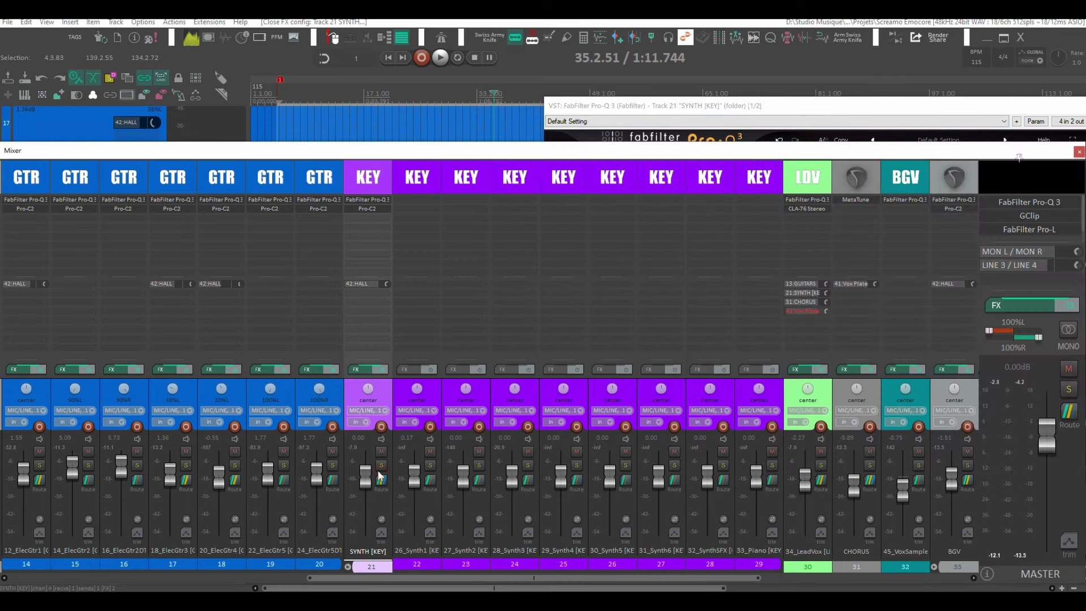
key(space)
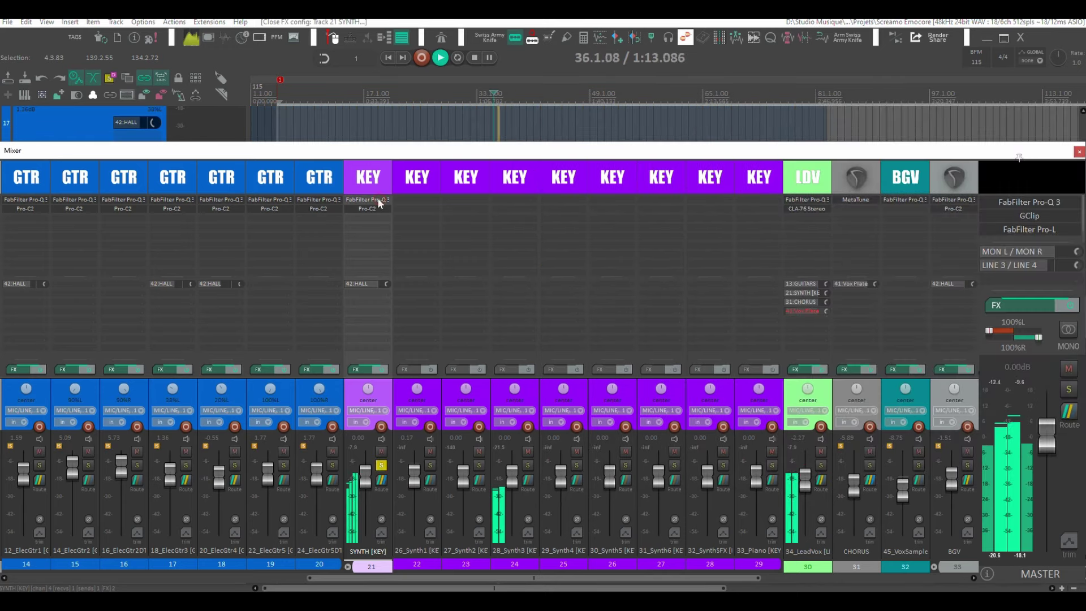
click(377, 199)
drag(952, 109, 576, 113)
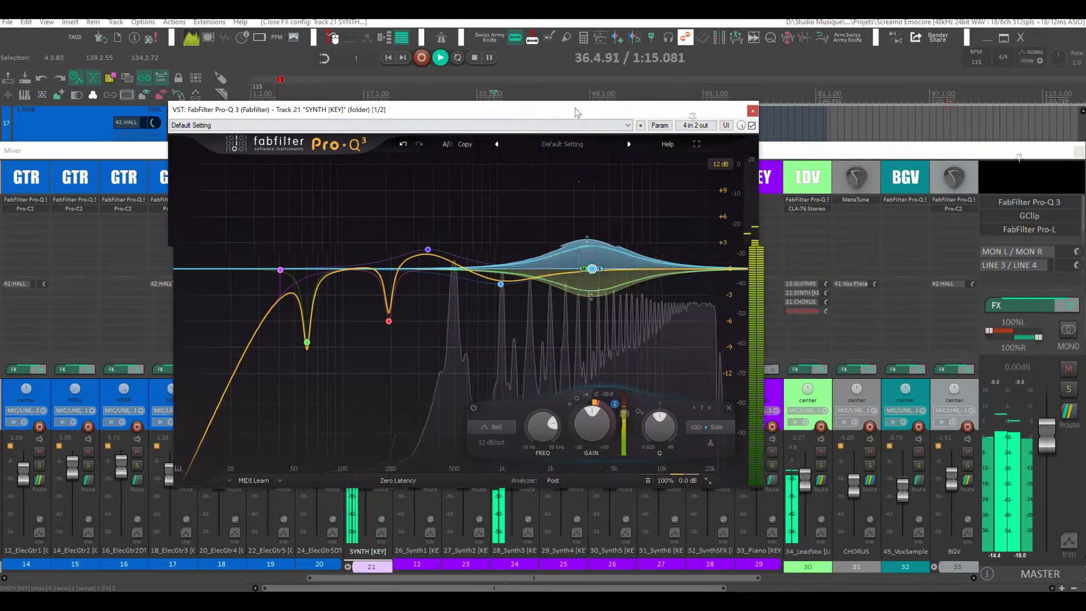
mouse_move(576, 200)
key(space)
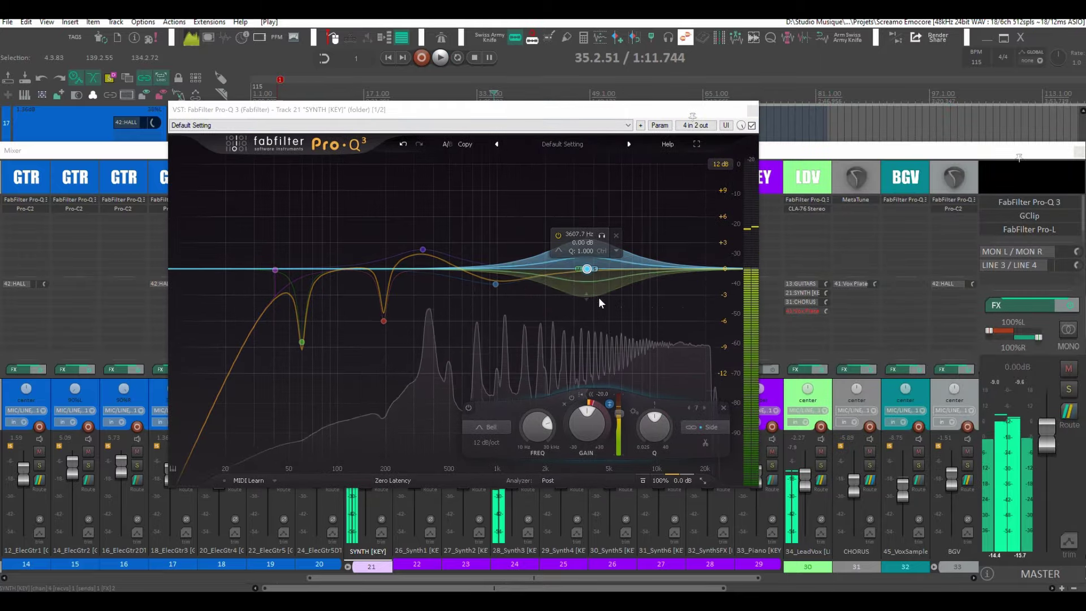
Examine the overlapping dynamic mid cut and side boost near 3.6 kHz in the SYNTH Pro-Q 3, and close the EQ
click(586, 270)
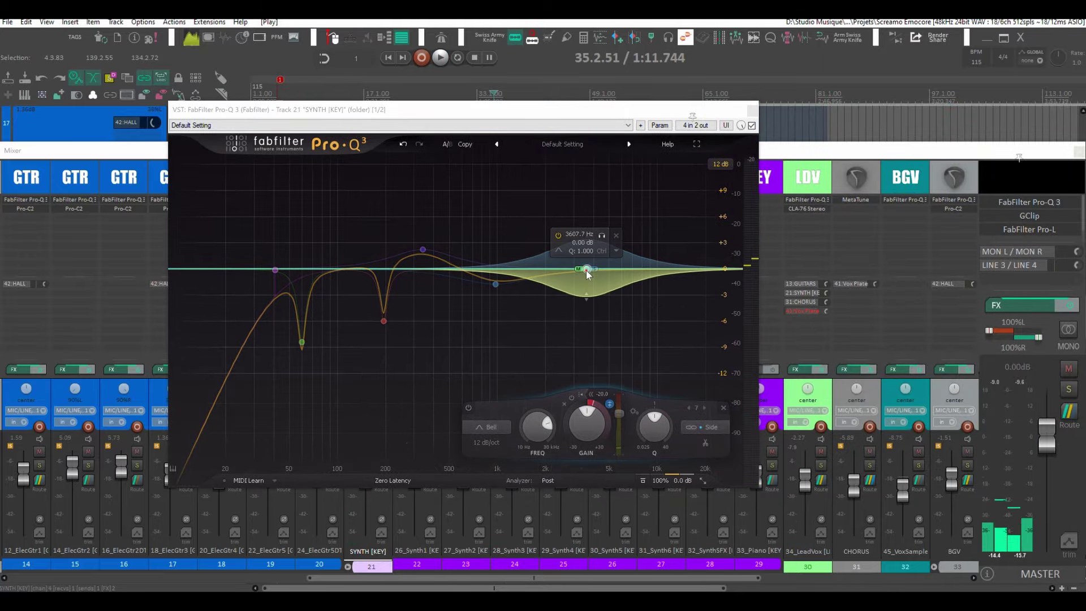
click(586, 270)
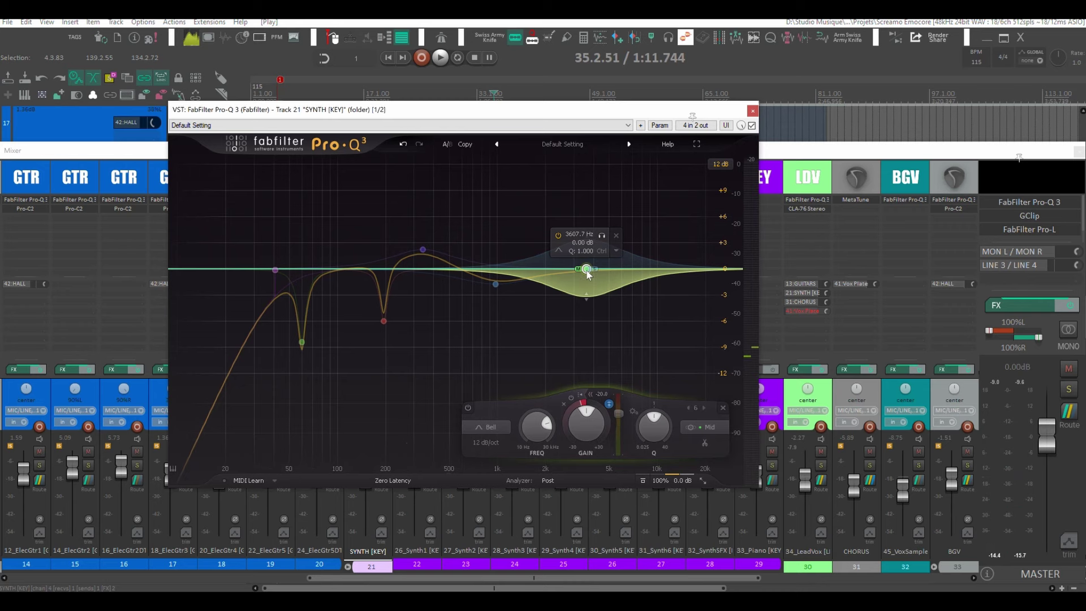
click(587, 271)
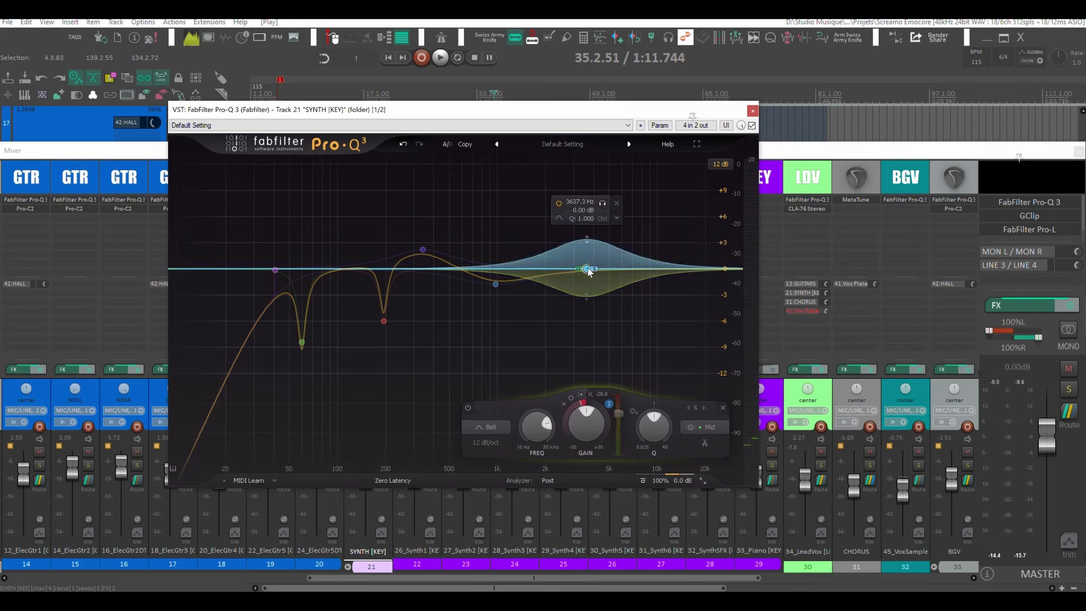
click(587, 270)
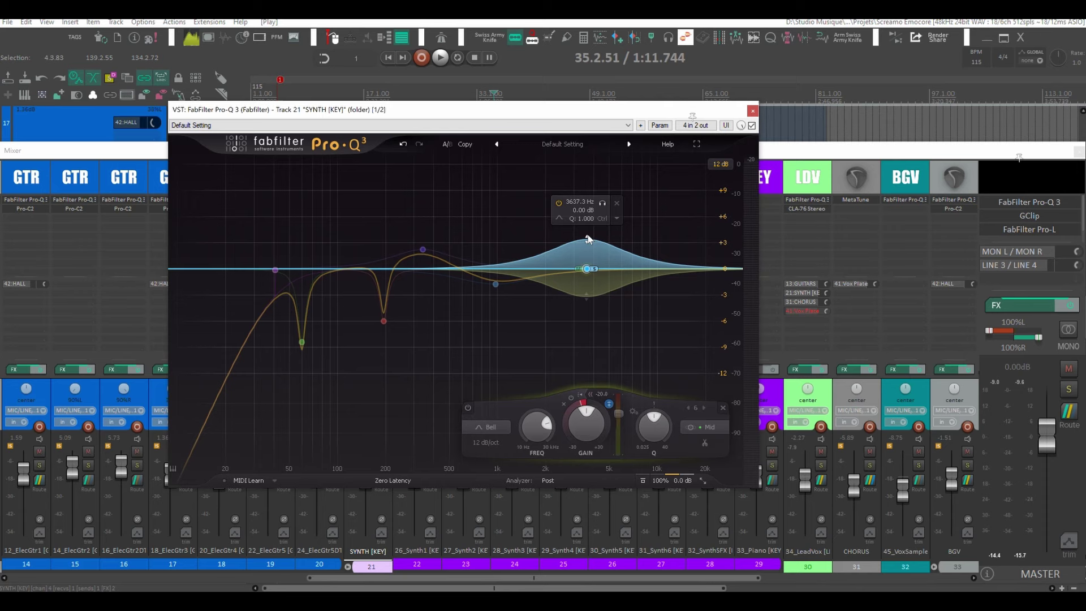
click(752, 111)
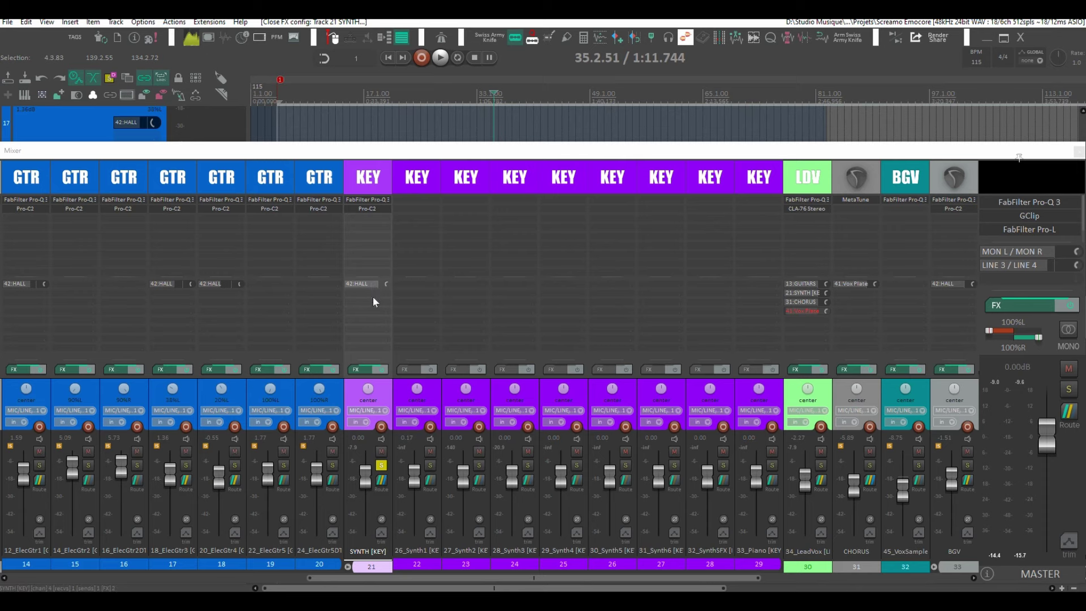
Move the solo from SYNTH to 34_LeadVox and mute the CHORUS and Vox Plate tracks, keeping the BGV volume as it was
click(381, 465)
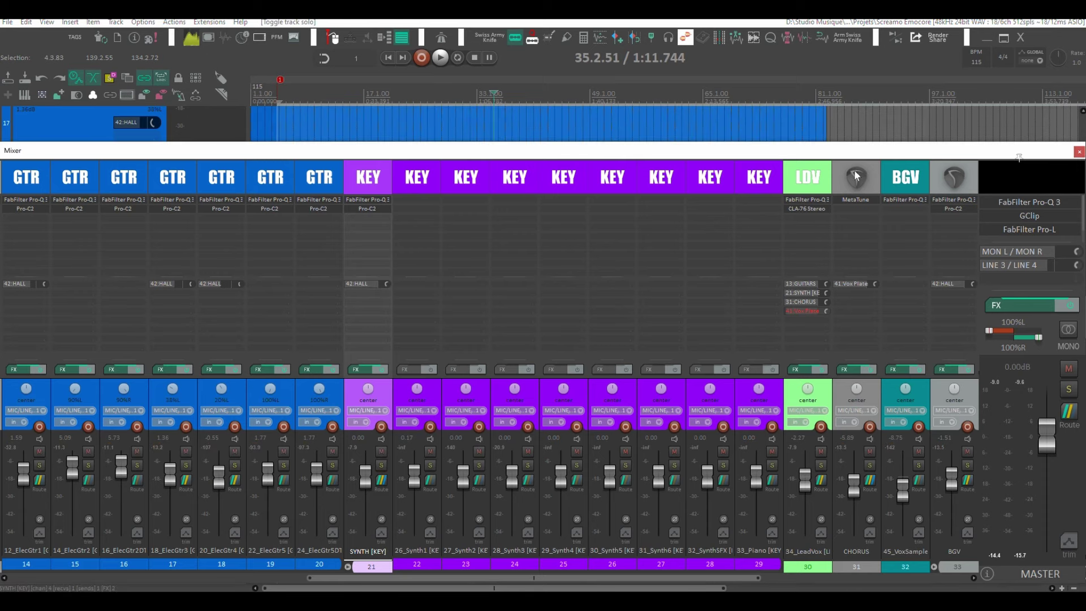
scroll(856, 175, right, 4)
click(625, 465)
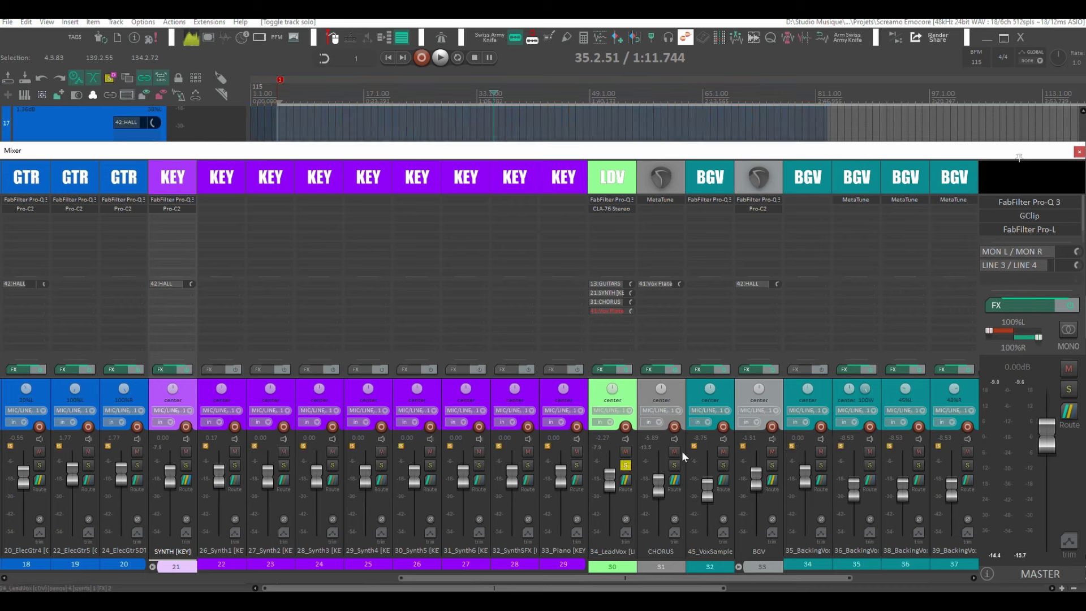
click(674, 451)
drag(756, 475, 754, 488)
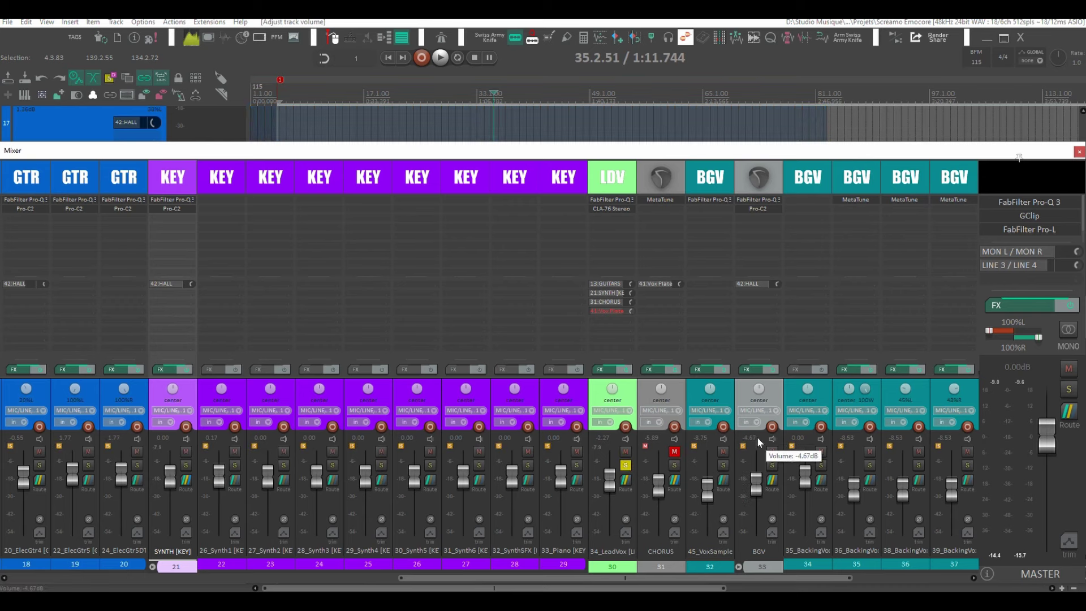
key(ctrl+z)
scroll(782, 250, right, 5)
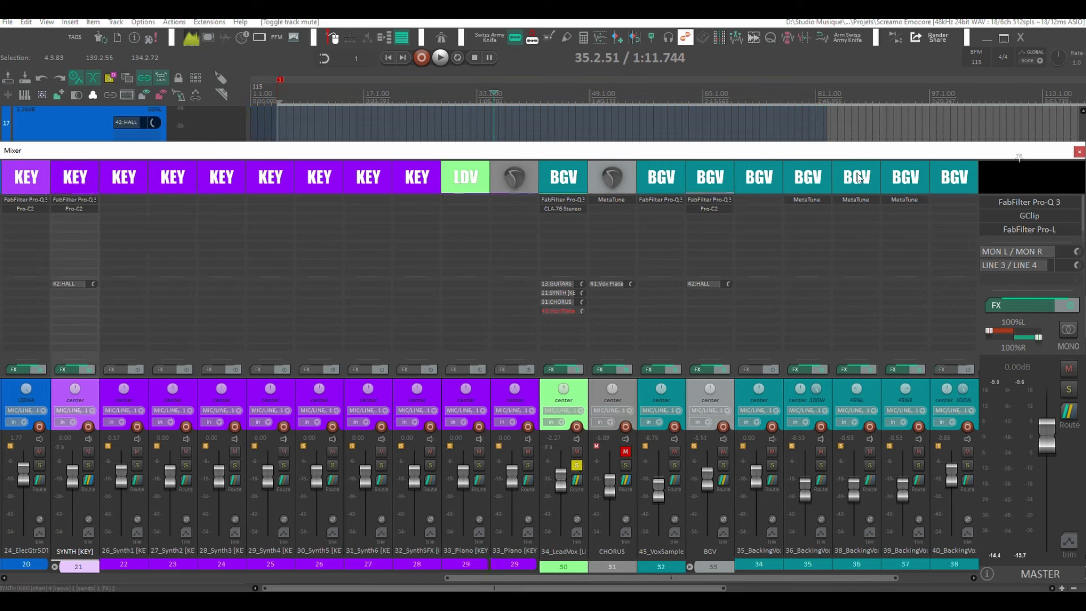
click(918, 451)
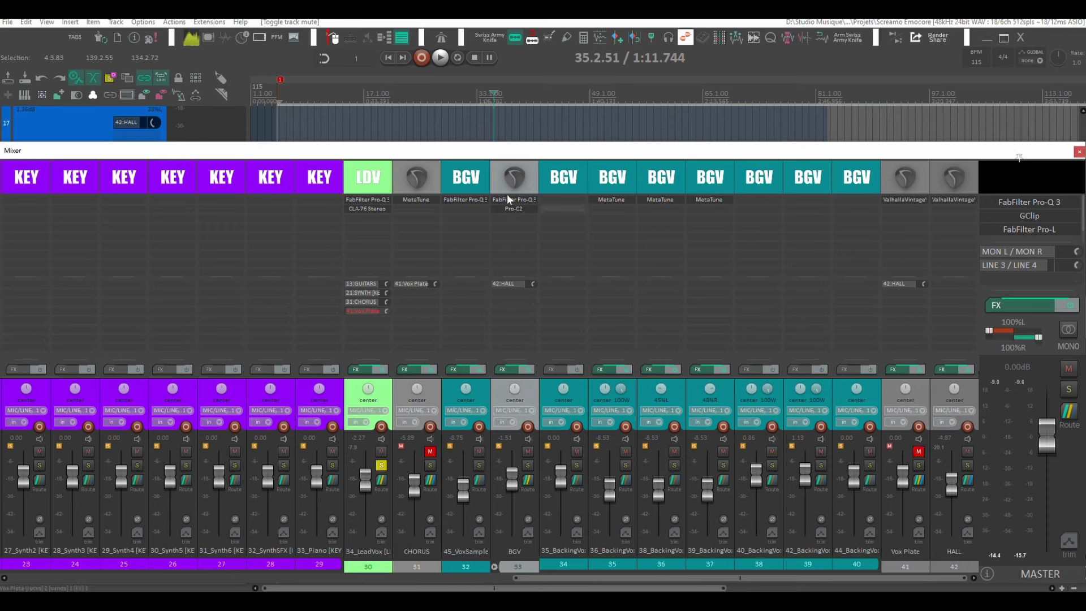
Bypass the whole 34_LeadVox effect chain and play the dry lead vocal
scroll(578, 283, left, 3)
click(527, 369)
key(space)
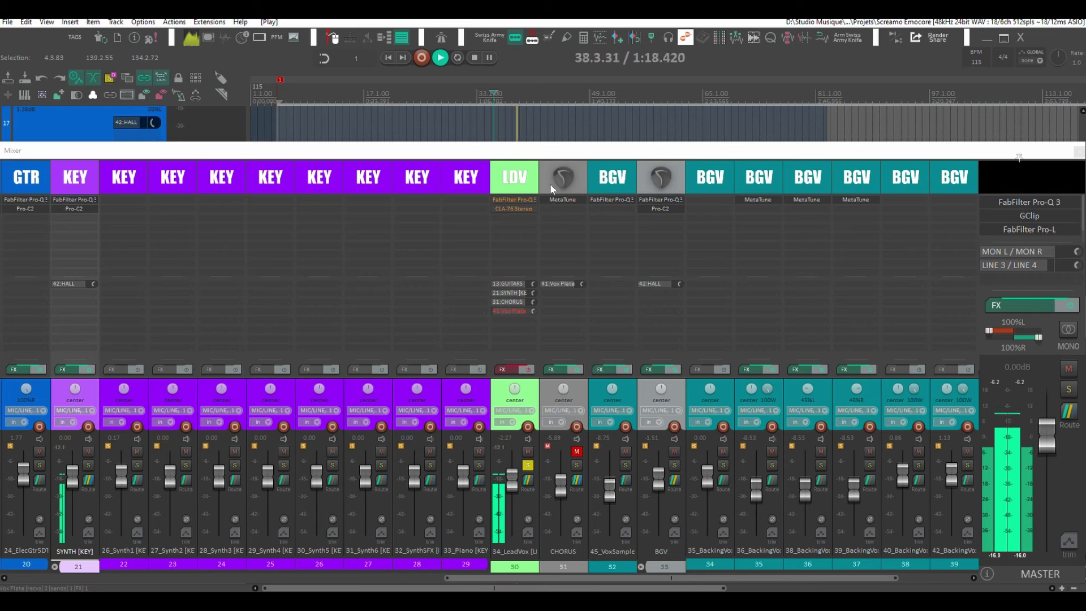
key(space)
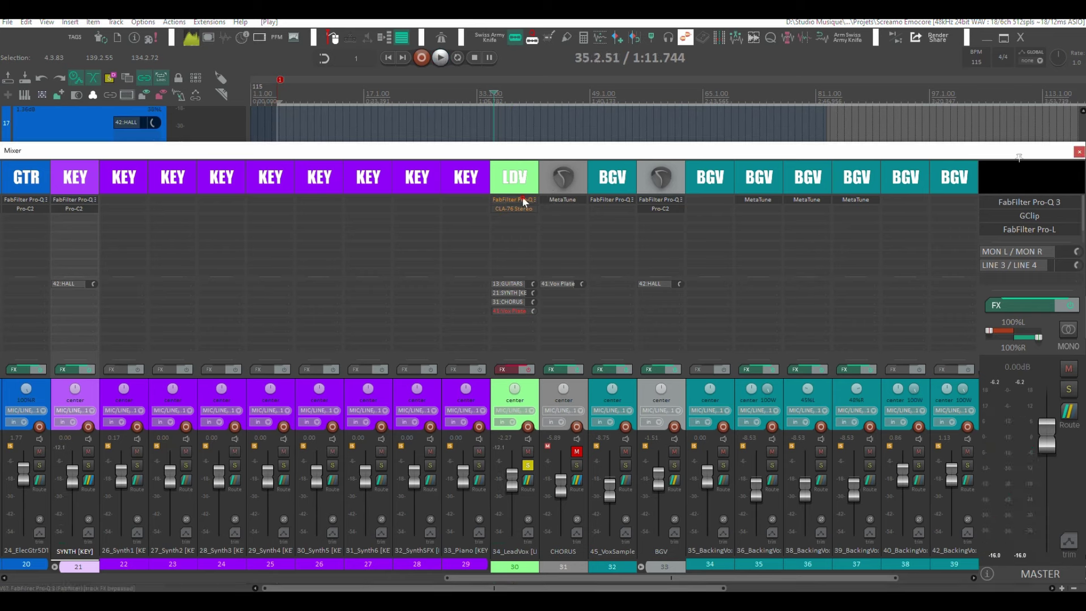
Re-enable the 34_LeadVox effect chain with CLA-76 Stereo bypassed and Pro-Q 3 active, and open the EQ
click(530, 370)
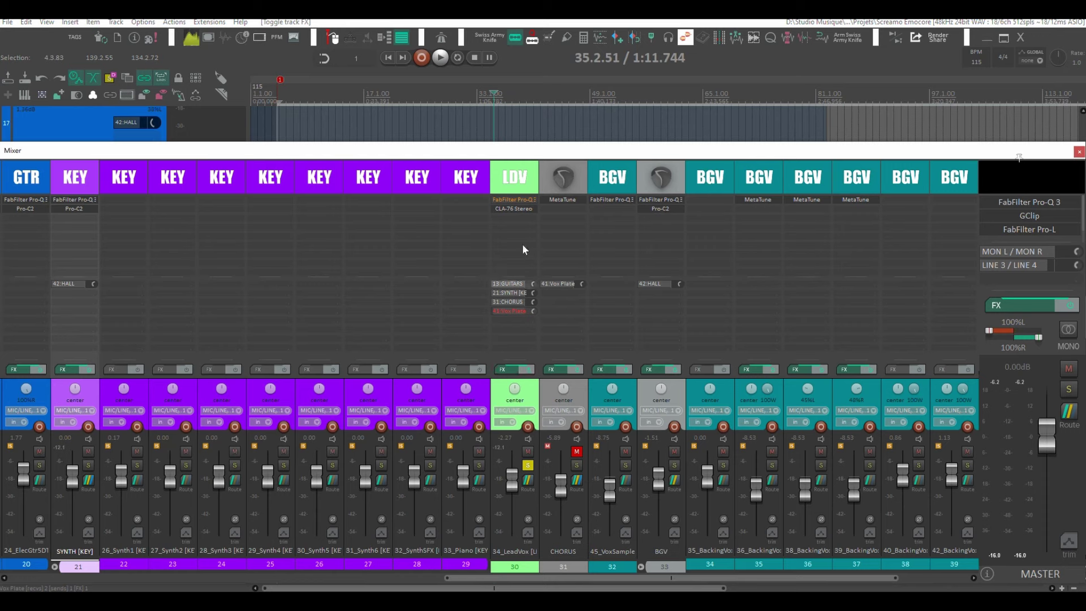
shift+click(511, 208)
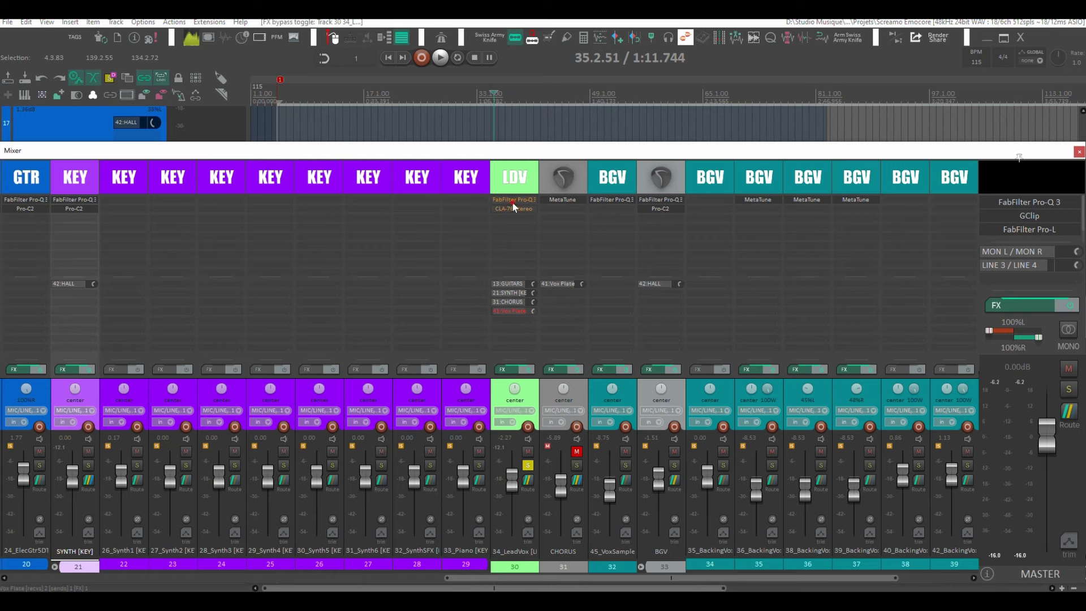
click(511, 200)
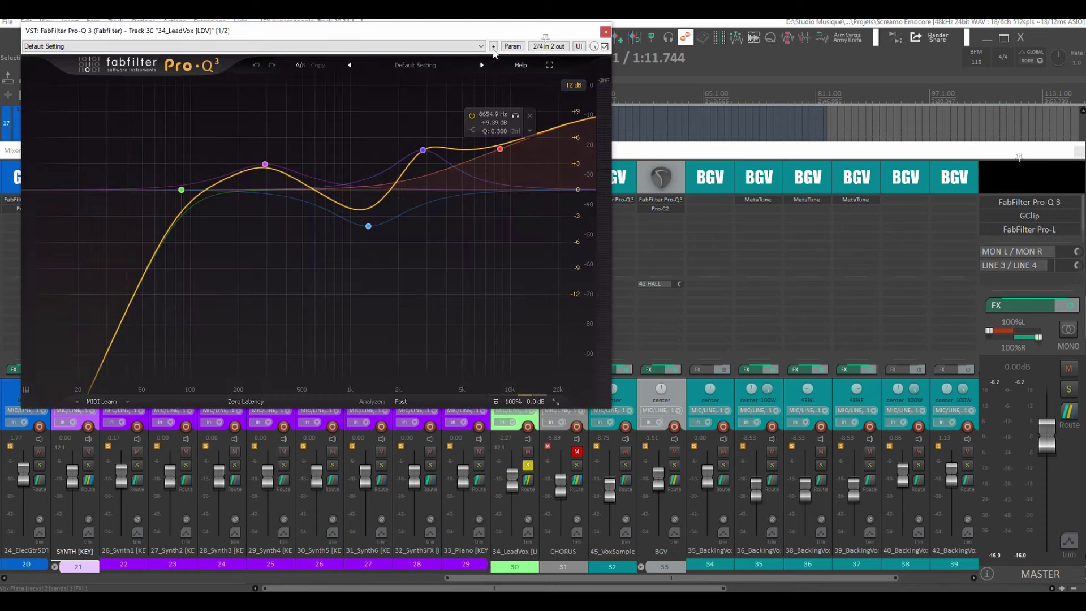
drag(494, 35, 706, 168)
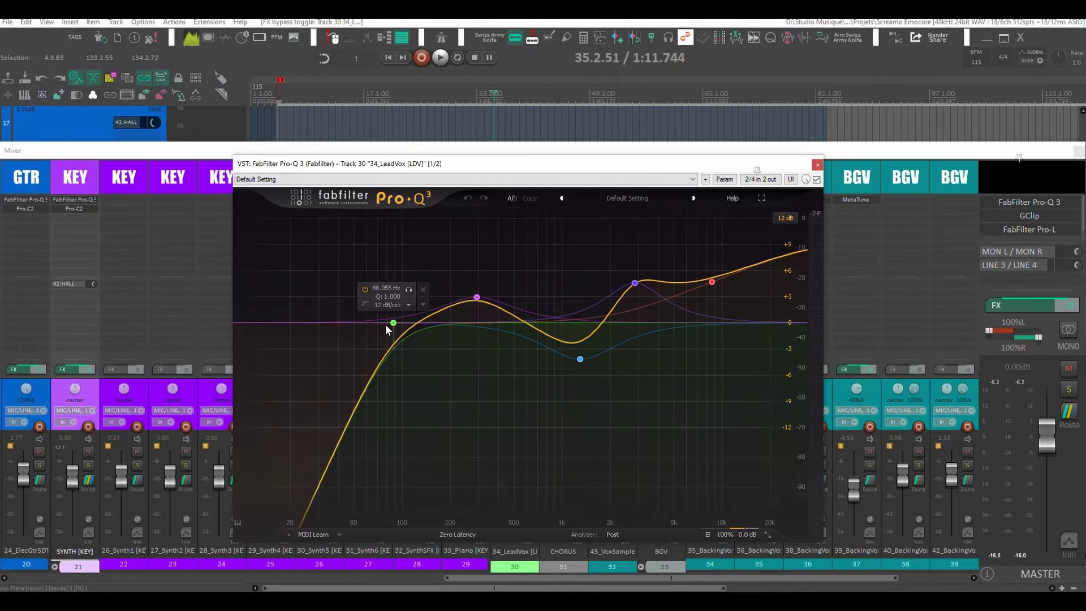
Play the lead vocal and compare its Pro-Q 3 bypassed and active
key(space)
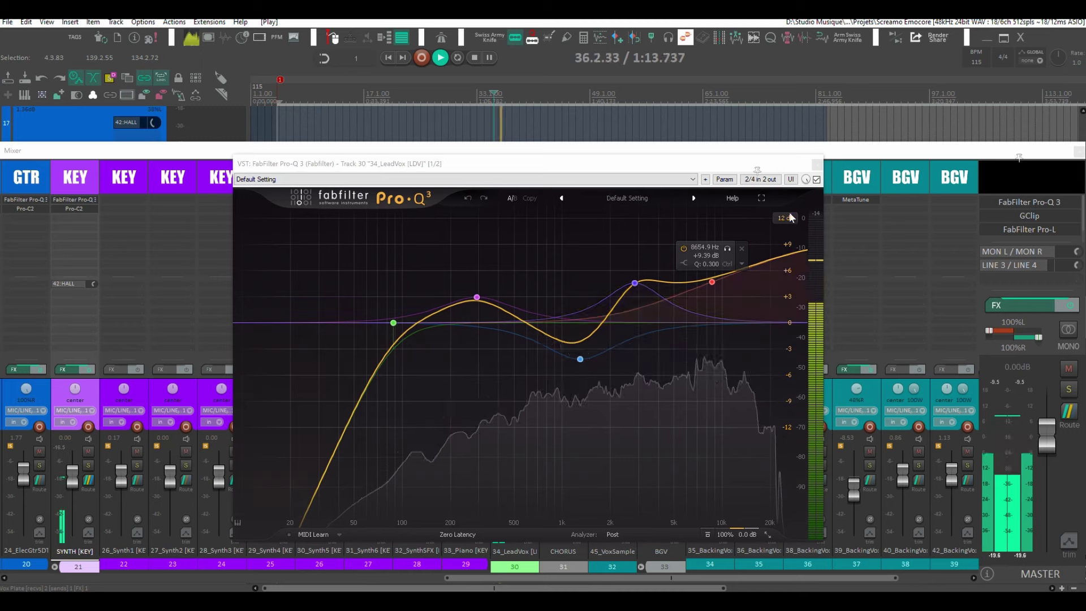
click(816, 180)
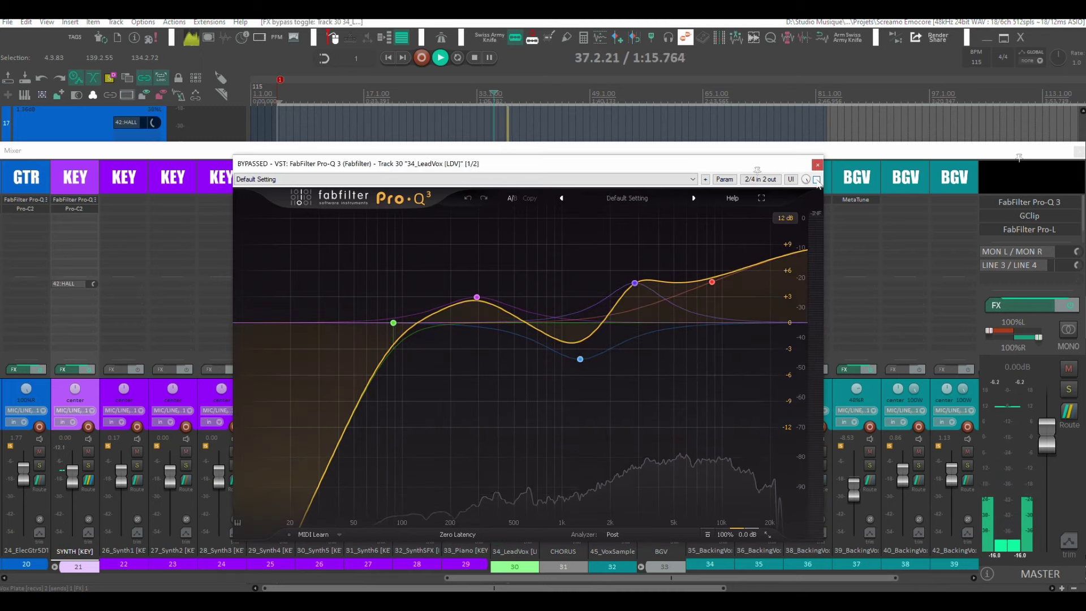
click(816, 179)
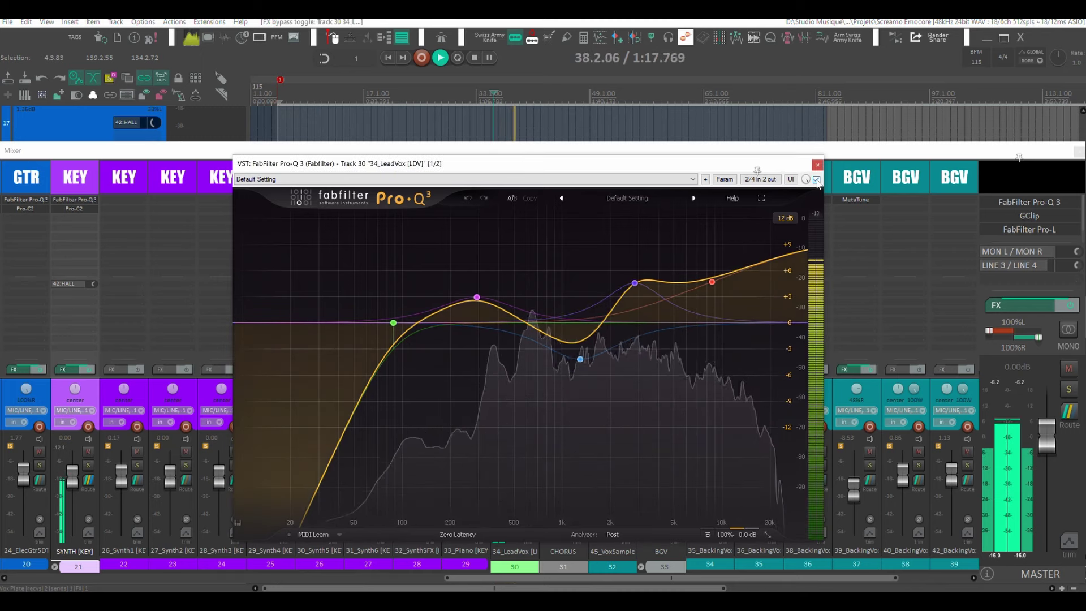
key(space)
Examine the low-mid, presence and high-shelf boosts in the 34_LeadVox Pro-Q 3, and close the EQ
mouse_move(480, 288)
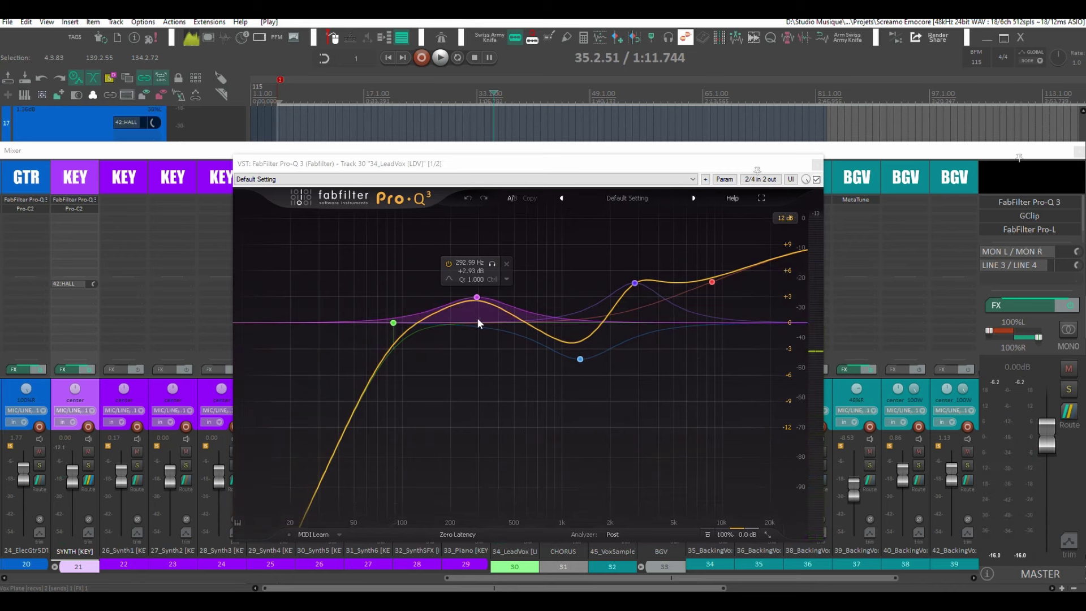
mouse_move(610, 312)
mouse_move(631, 292)
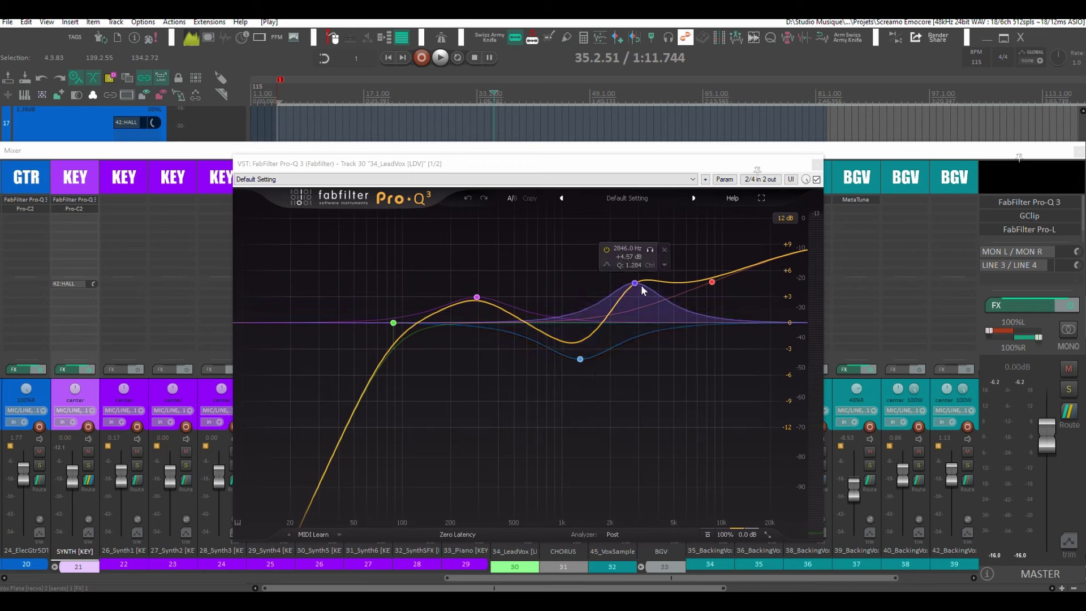
mouse_move(708, 282)
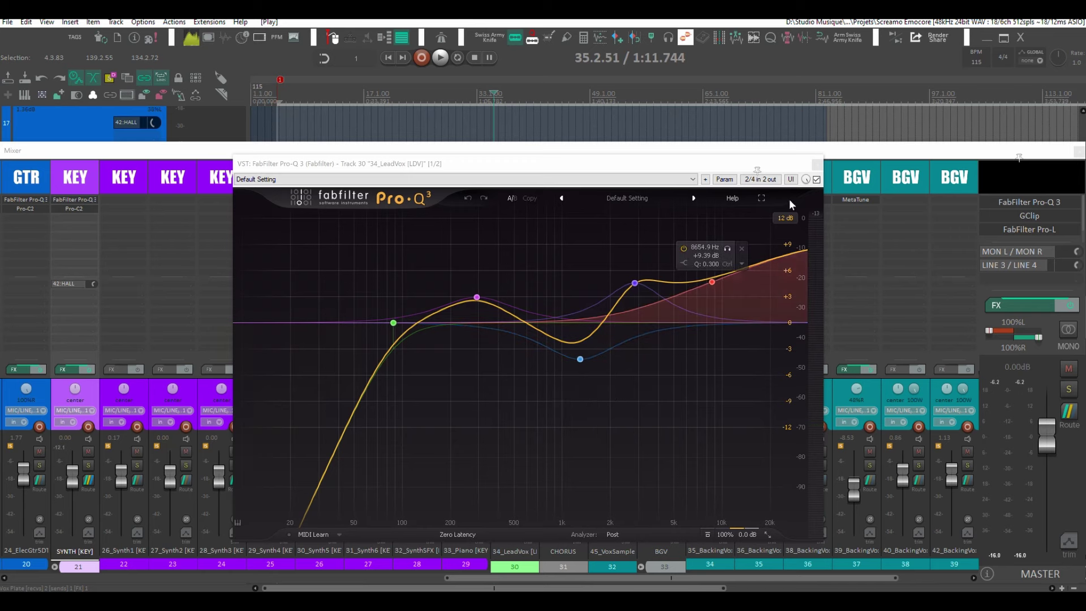
click(816, 164)
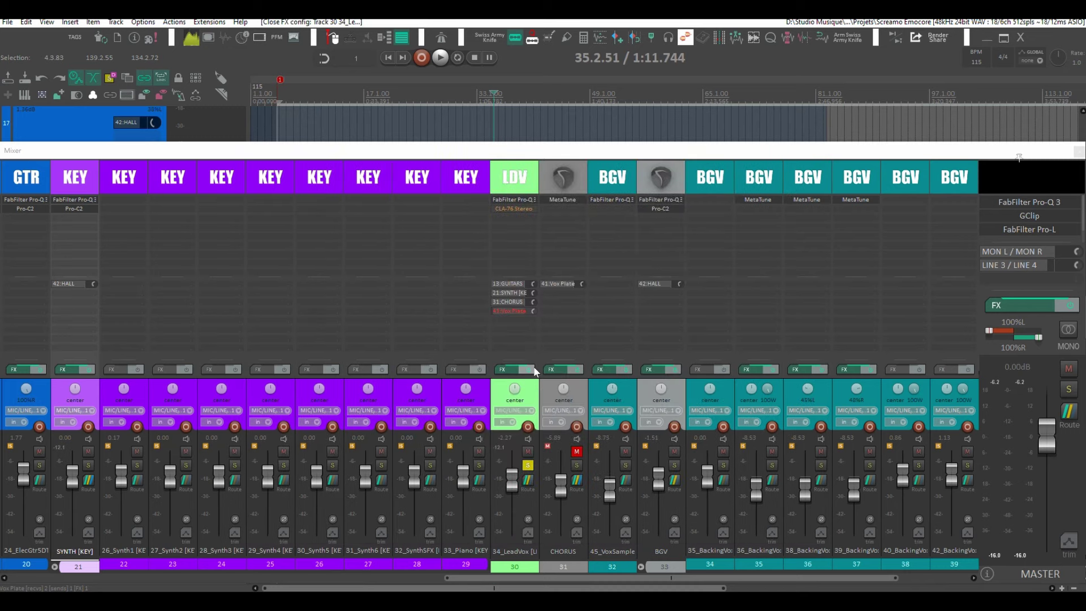
Play the lead vocal and compare the 34_LeadVox effect chain bypassed and active
click(532, 370)
key(space)
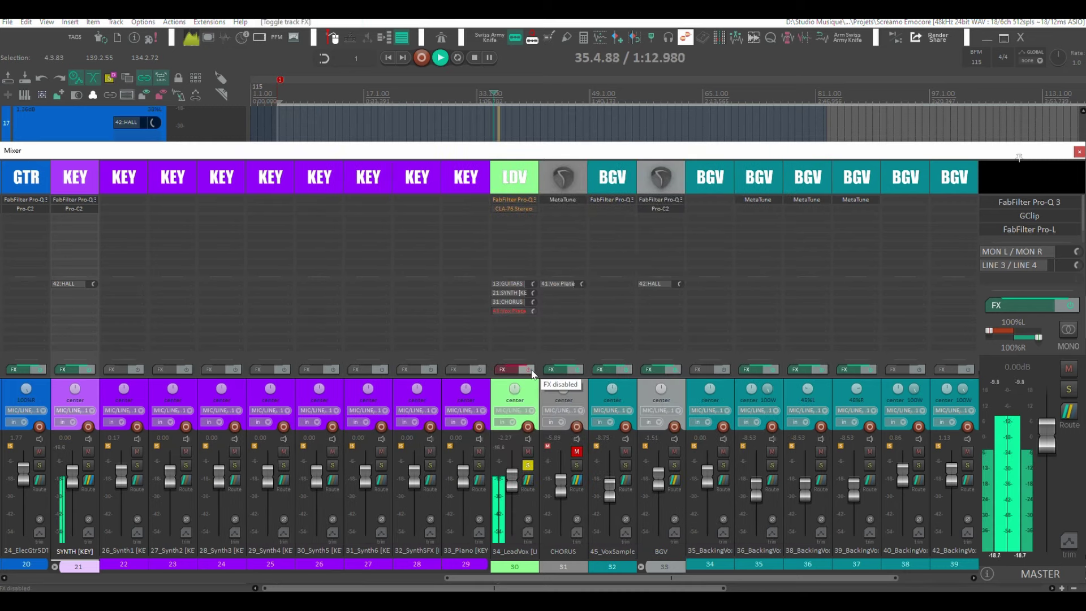
click(530, 369)
key(space)
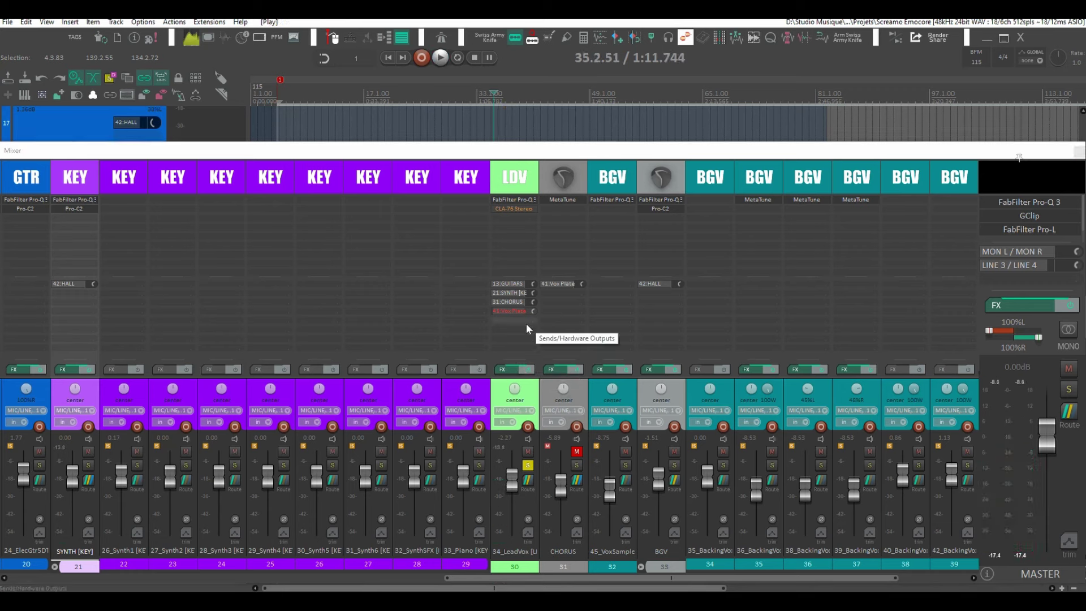
Re-enable CLA-76 Stereo on 34_LeadVox, examine its compression during playback, and close the plugin
shift+click(506, 208)
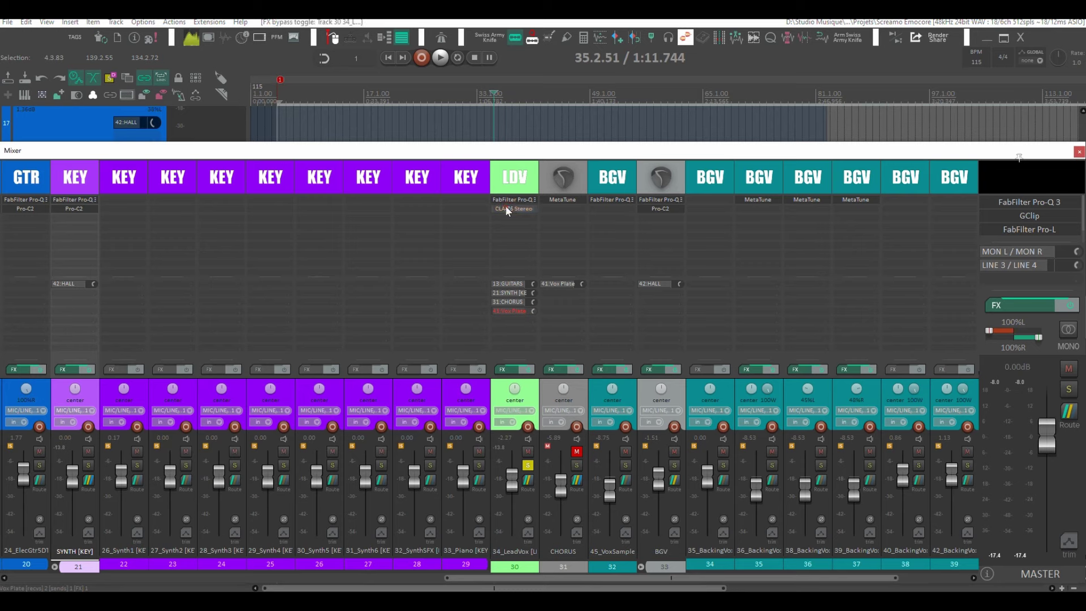
click(506, 209)
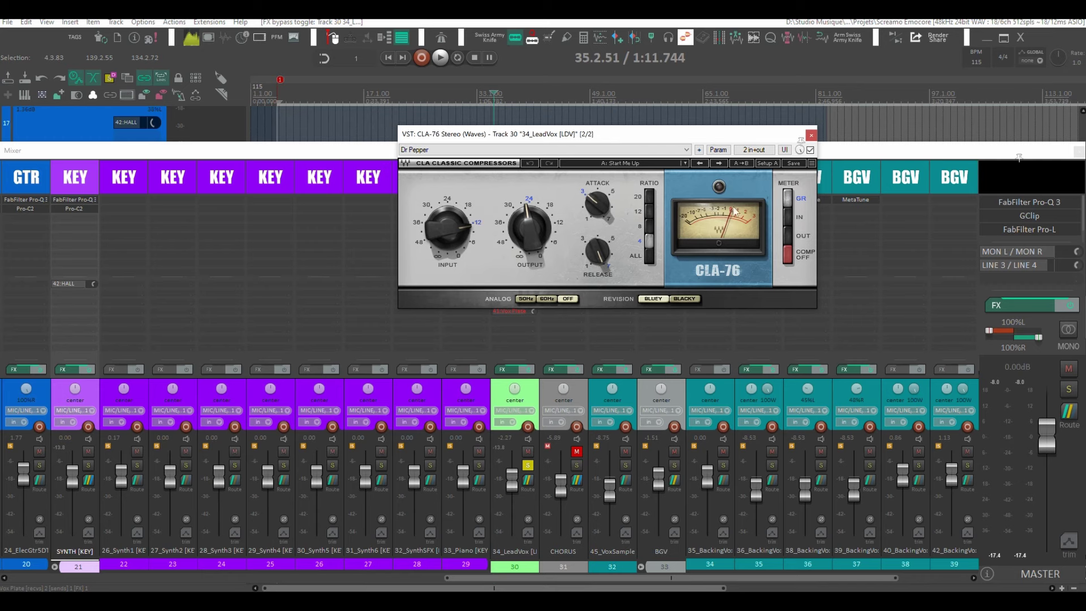
key(space)
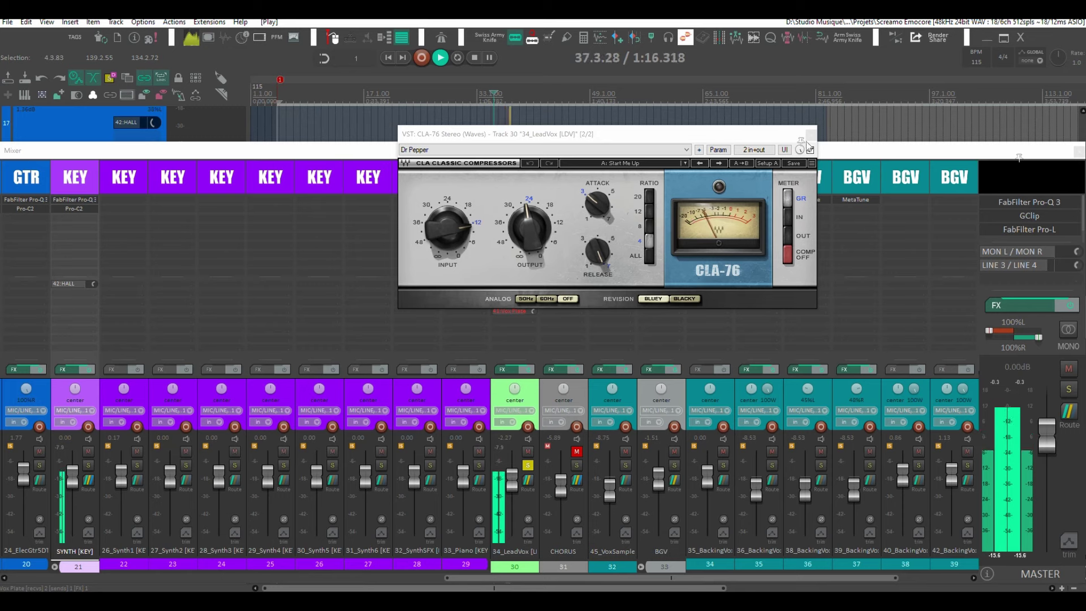
click(810, 137)
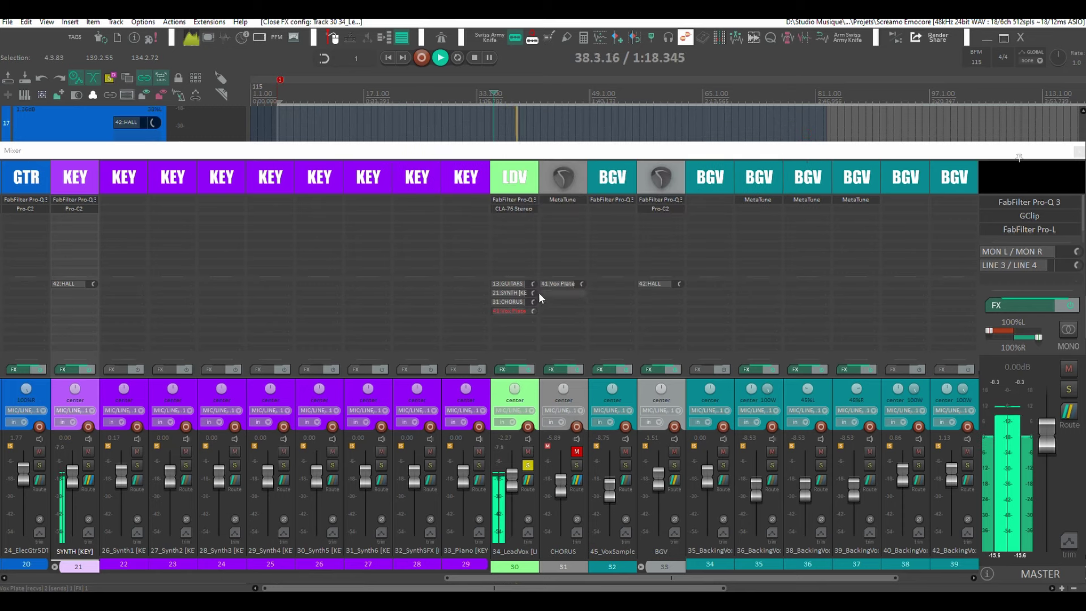
key(space)
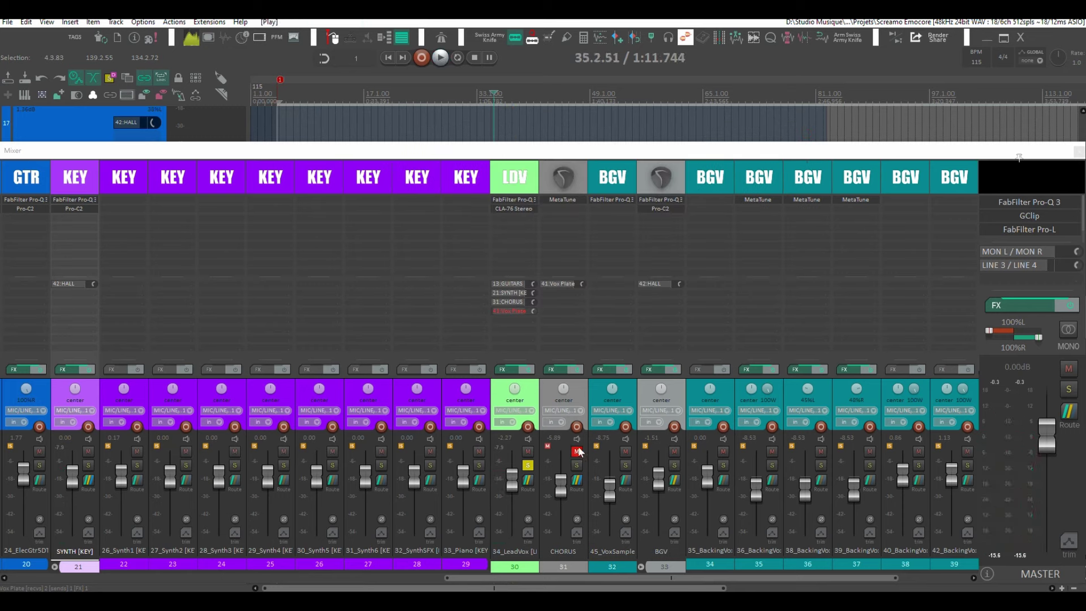
Unmute the CHORUS vocal track, solo it on its own, and play it
click(577, 452)
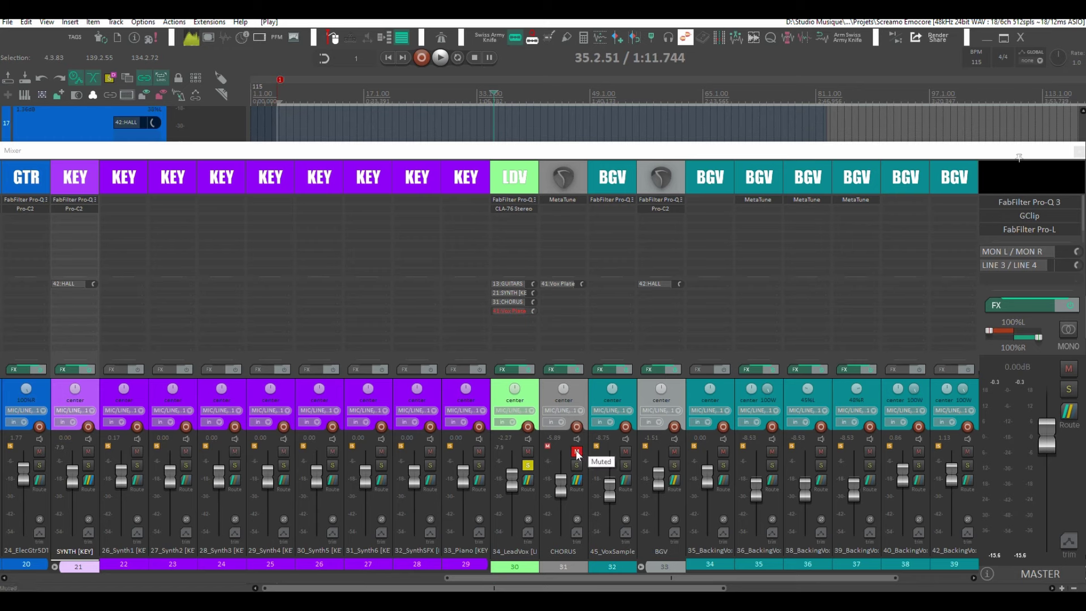
click(577, 464)
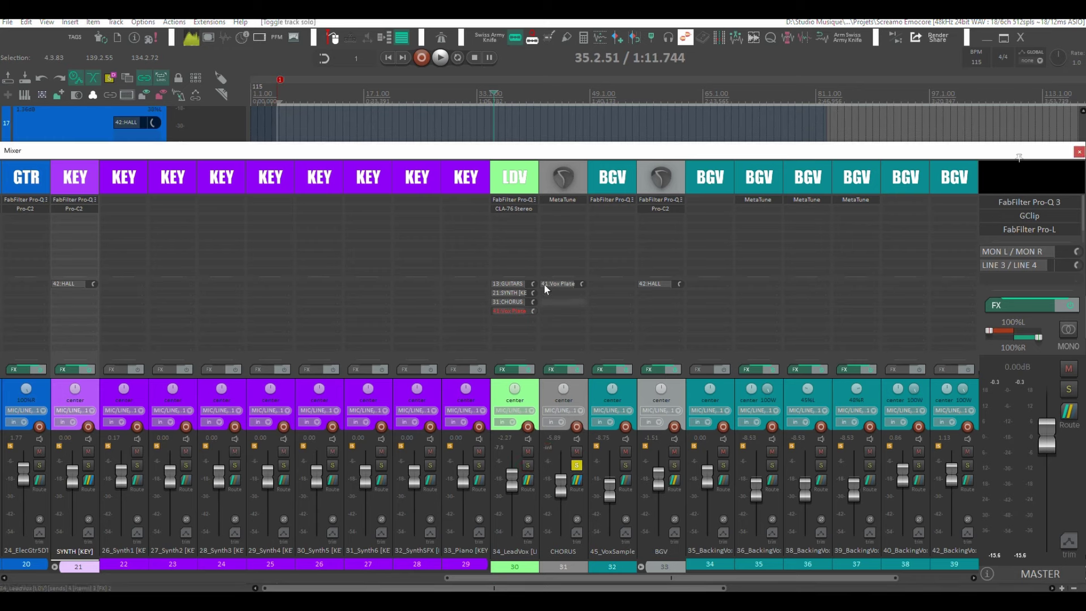
key(space)
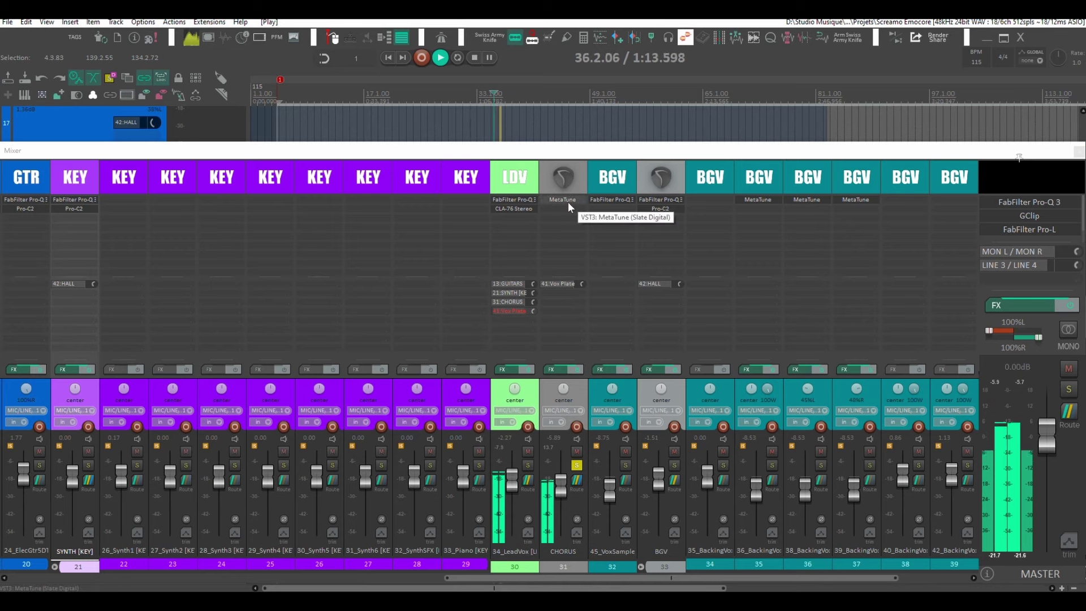
Examine the doubler dry/wet and width settings in the CHORUS track's MetaTune during playback, and close the plugin
click(568, 198)
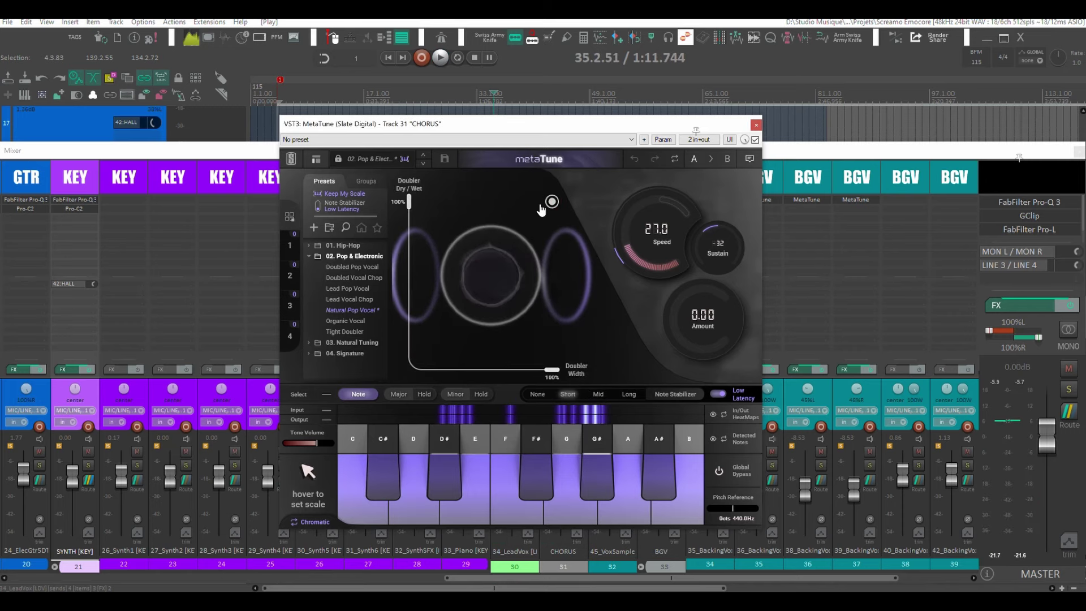
key(space)
mouse_move(552, 202)
mouse_down()
mouse_move(426, 349)
mouse_move(551, 202)
mouse_up()
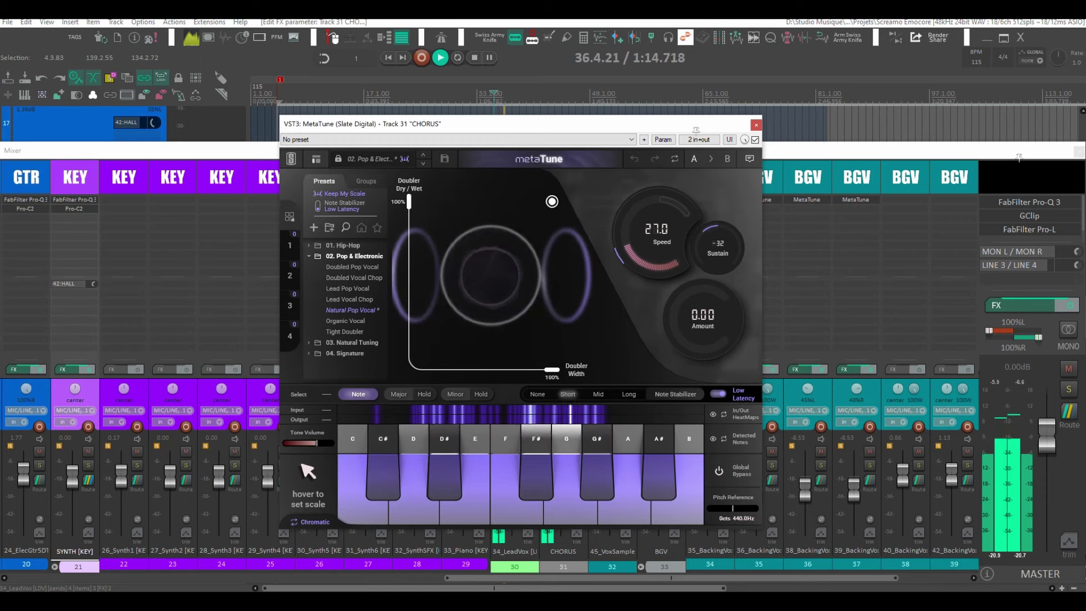
click(753, 124)
key(space)
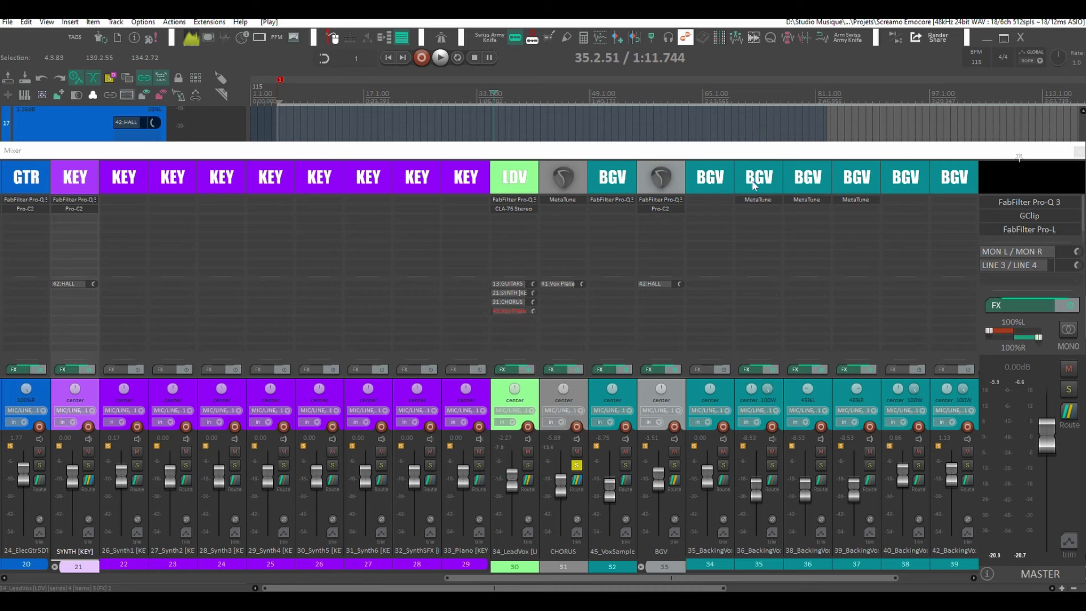
Unmute the Vox Plate track, mute HALL, and play the soloed CHORUS through the plate reverb
scroll(783, 183, right, 3)
click(918, 450)
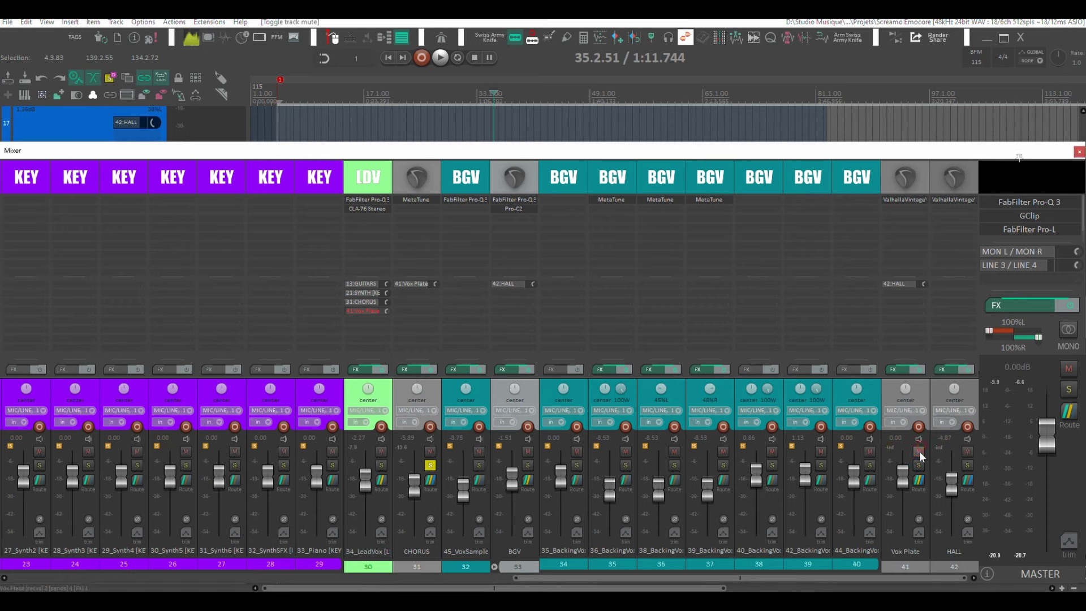
key(space)
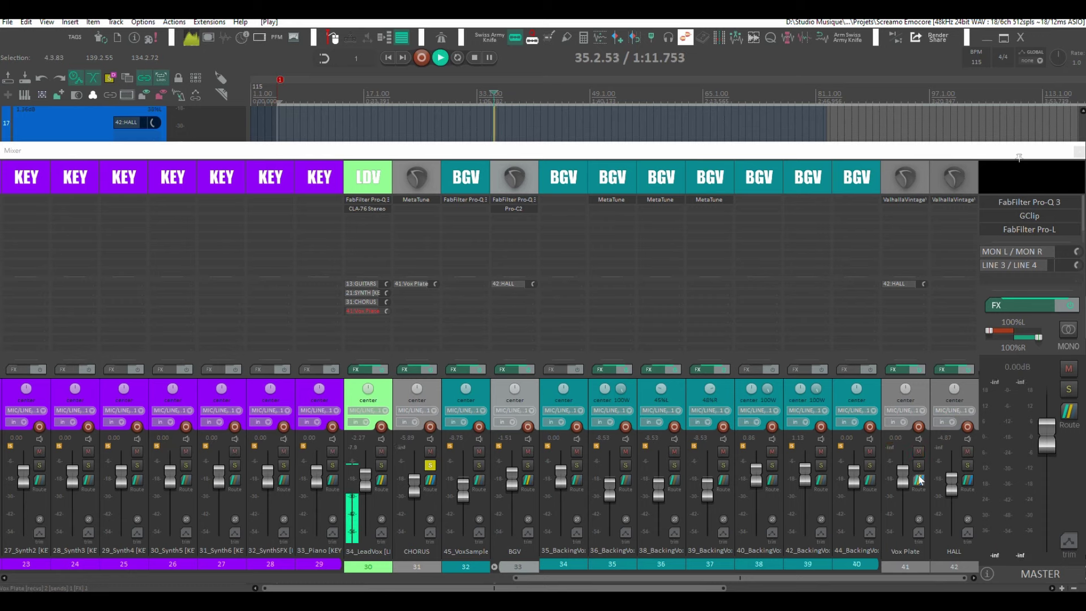
click(967, 451)
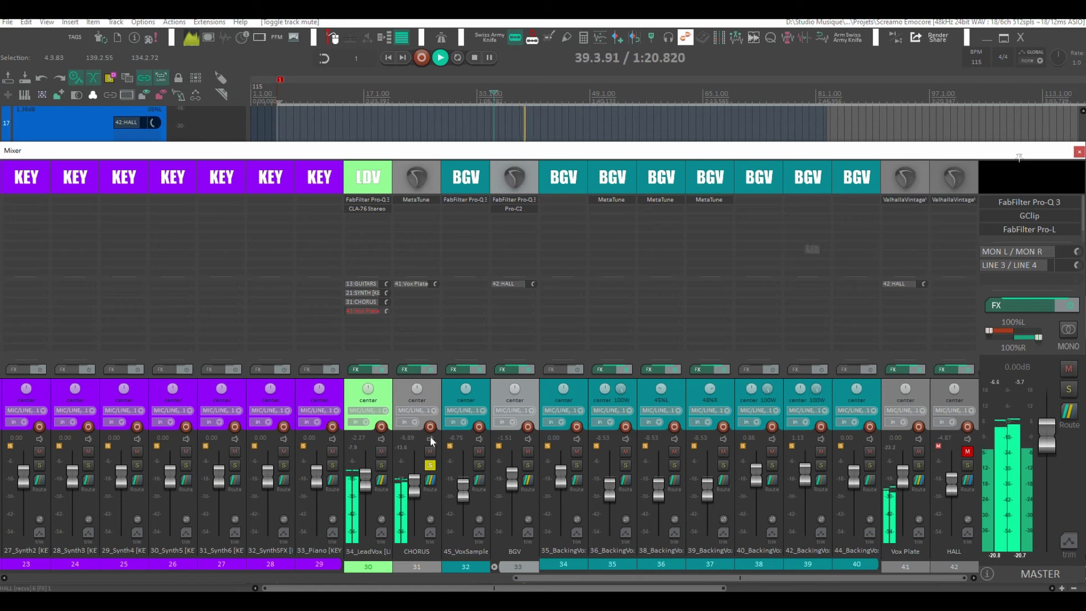
key(space)
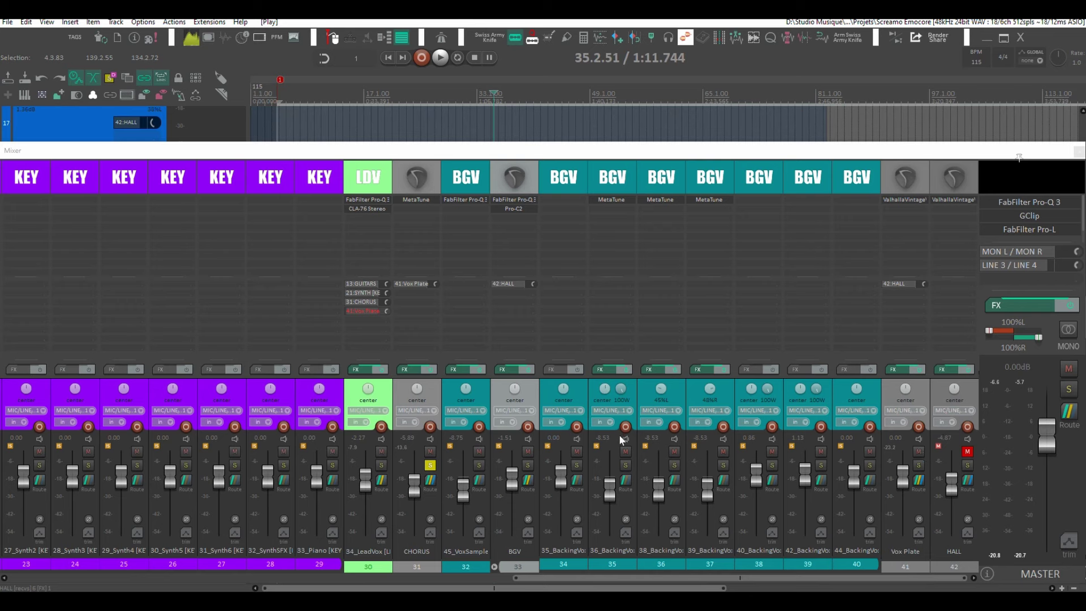
Solo 34_LeadVox alongside CHORUS and play both with the HALL reverb muted
click(381, 465)
key(space)
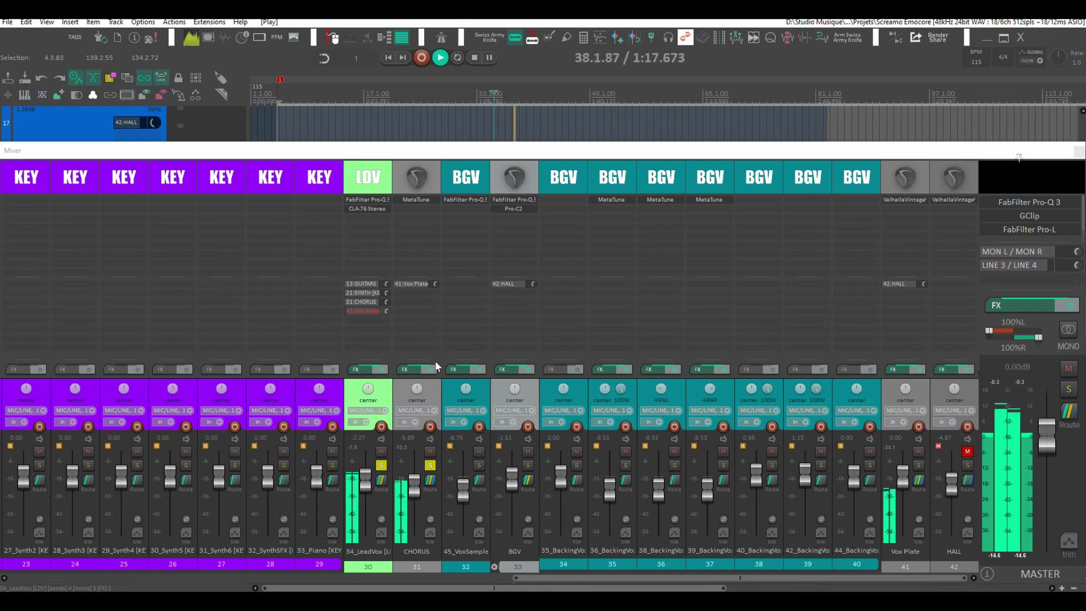
key(space)
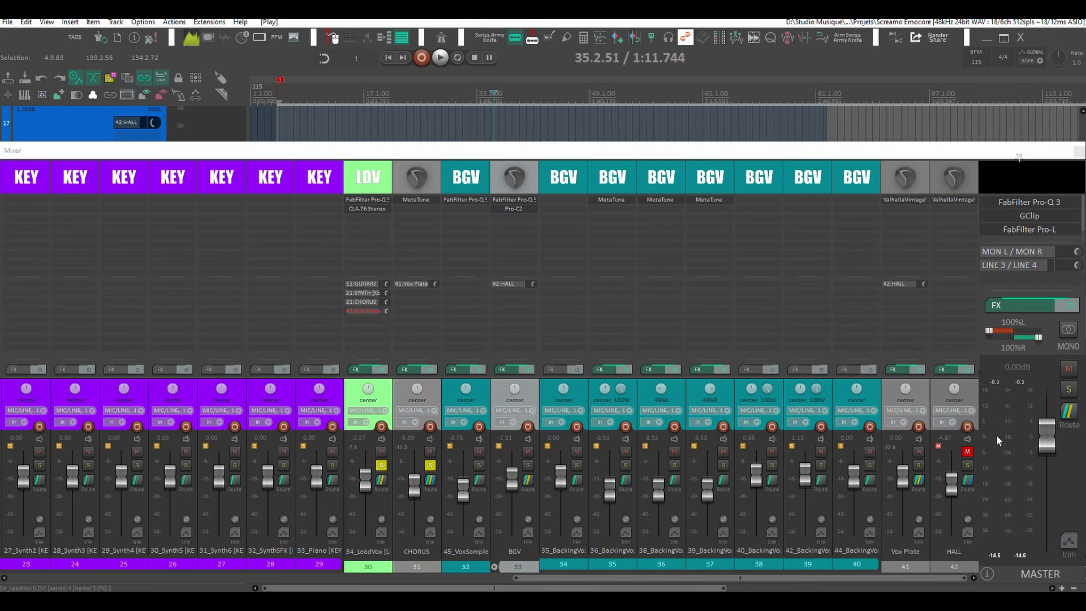
Unmute the HALL track and play the lead vocal and CHORUS with both reverbs
click(923, 393)
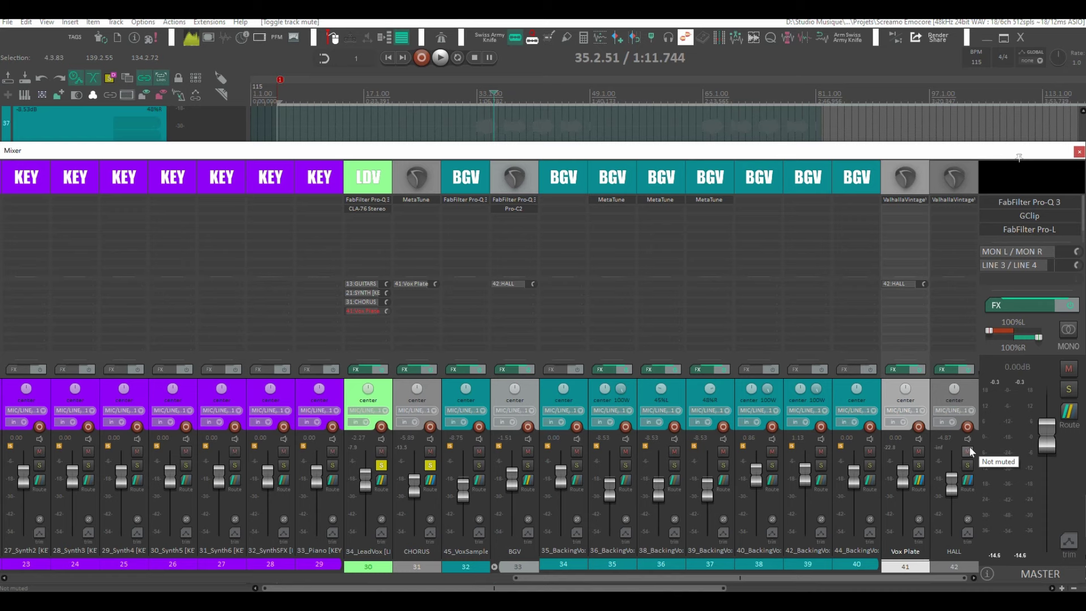
key(space)
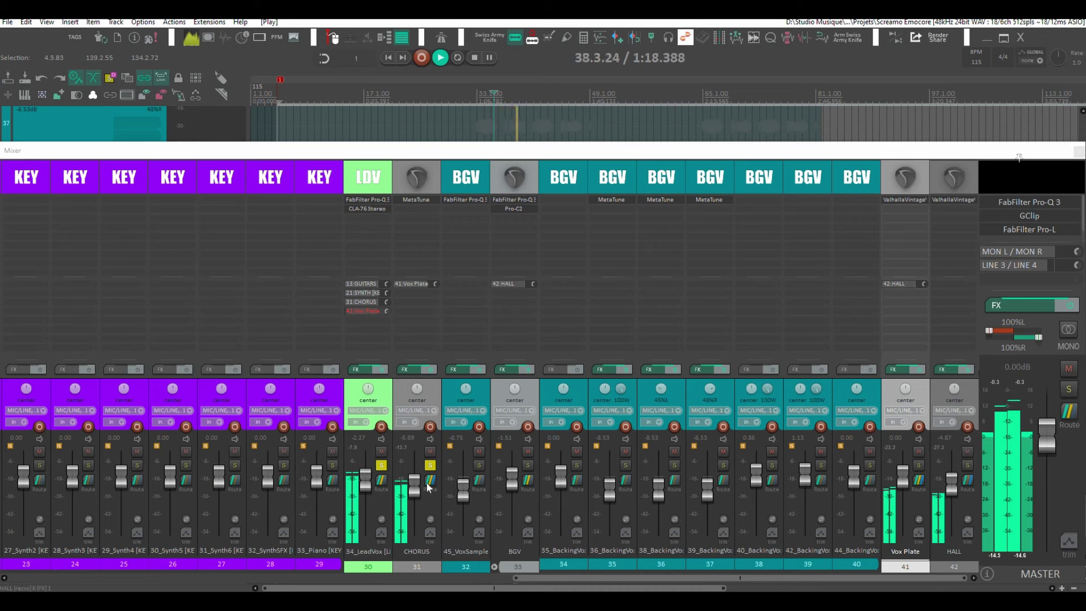
key(space)
Solo only 45_VoxSample and play it from 80.4.01, where its audio begins
ctrl+alt+click(479, 467)
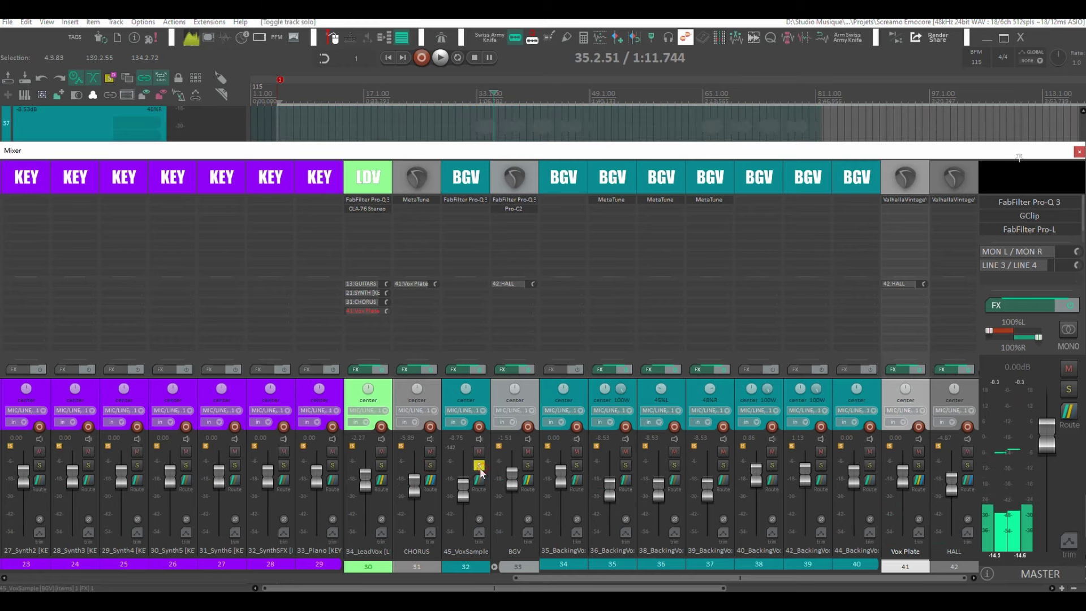
key(ctrl+m)
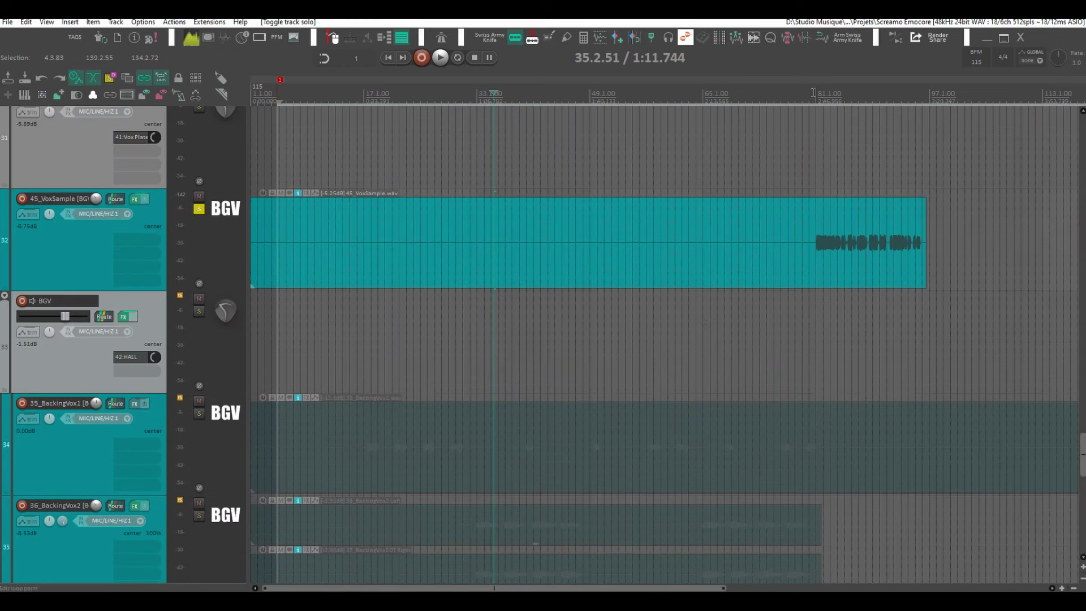
click(813, 94)
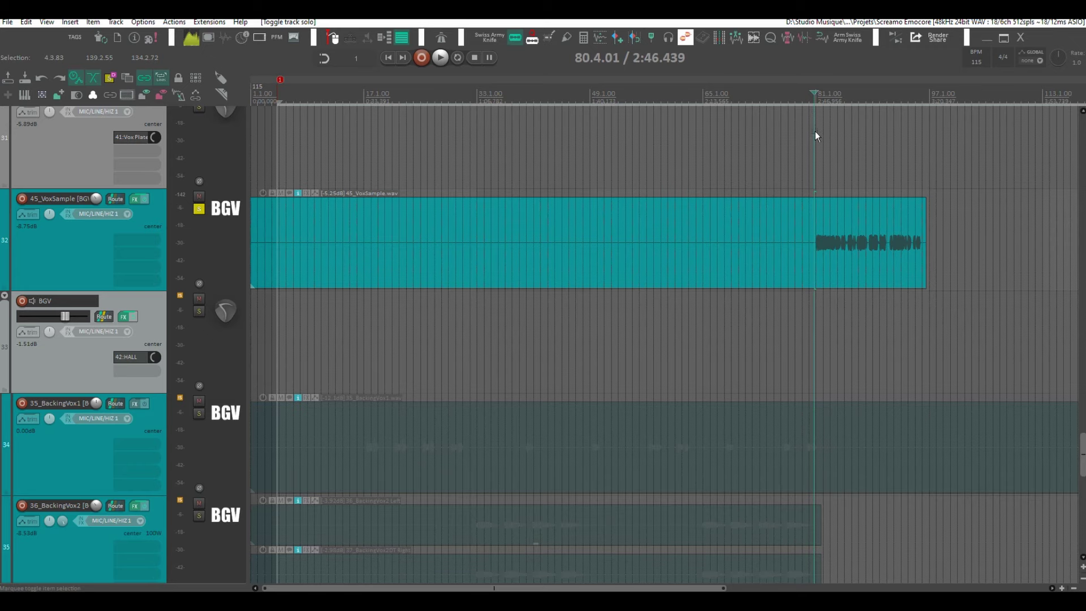
key(space)
key(ctrl+m)
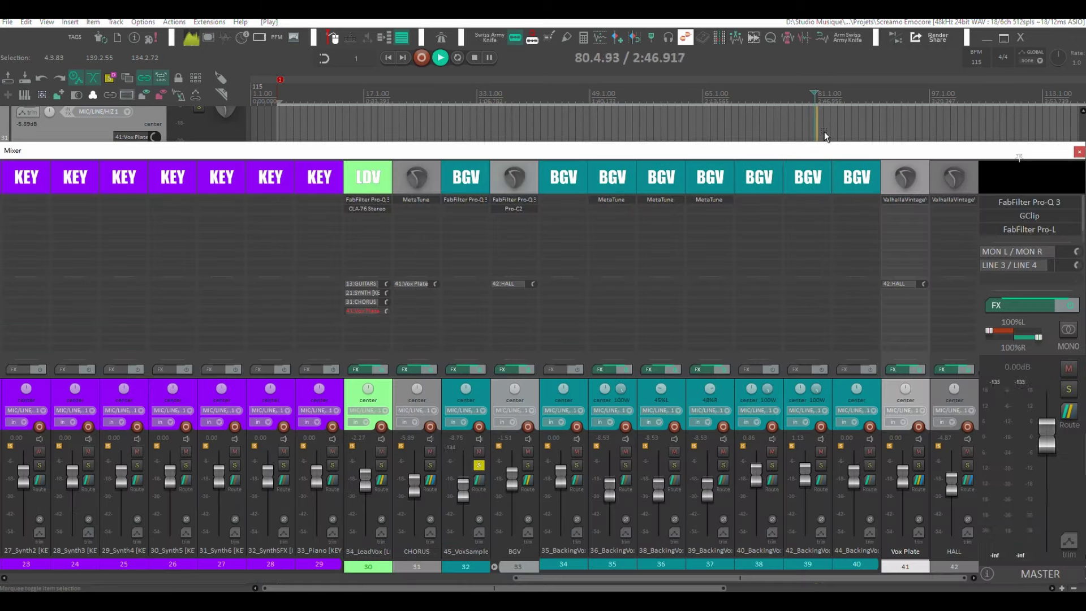
Compare the 45_VoxSample Pro-Q 3 bypassed and active during playback, and unsolo the track
click(464, 202)
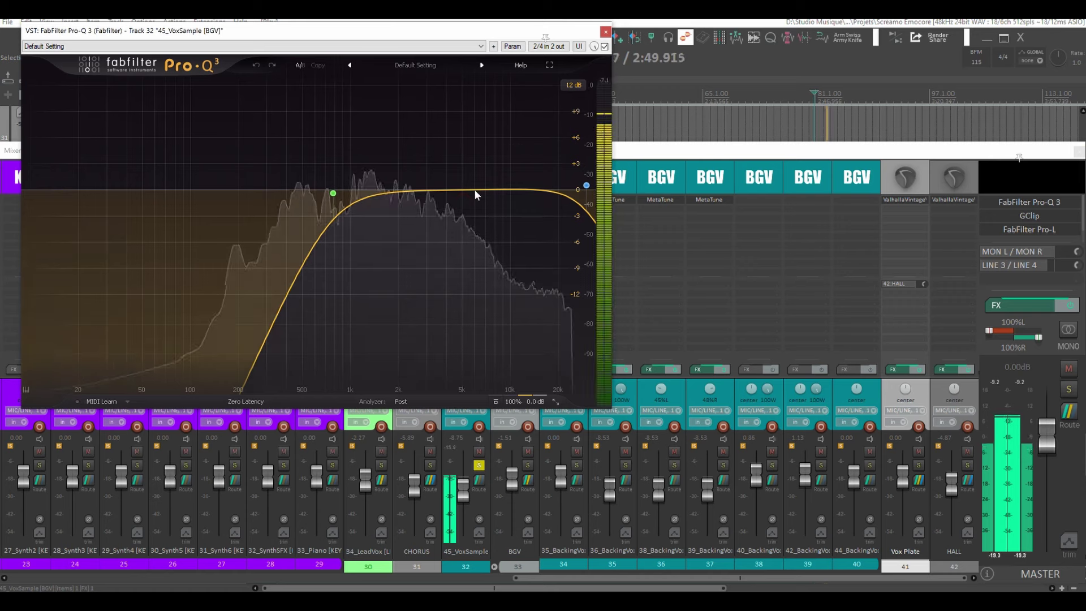
click(605, 47)
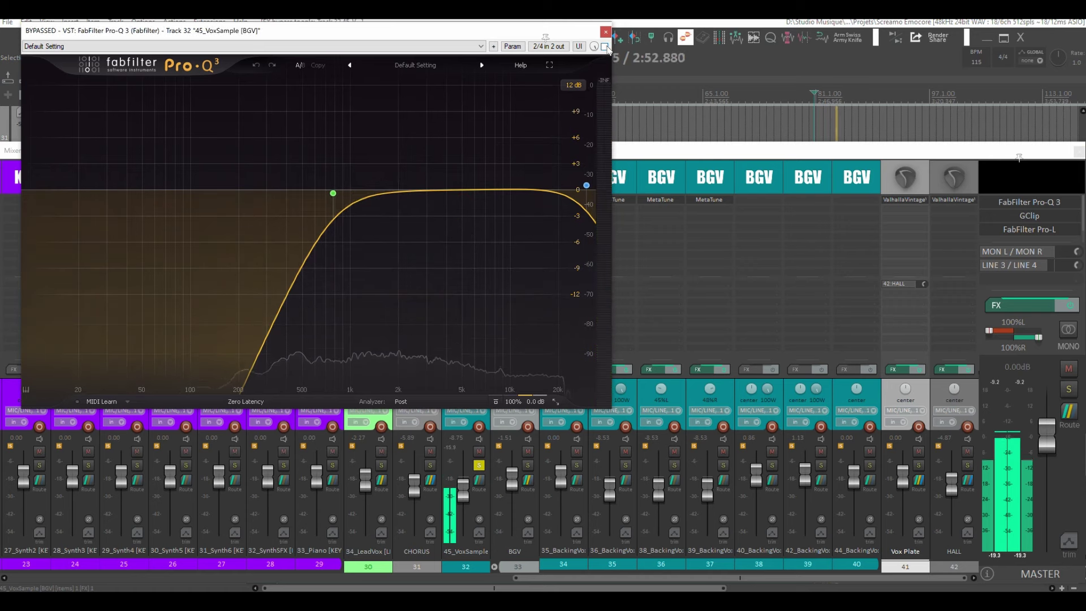
click(605, 47)
click(605, 32)
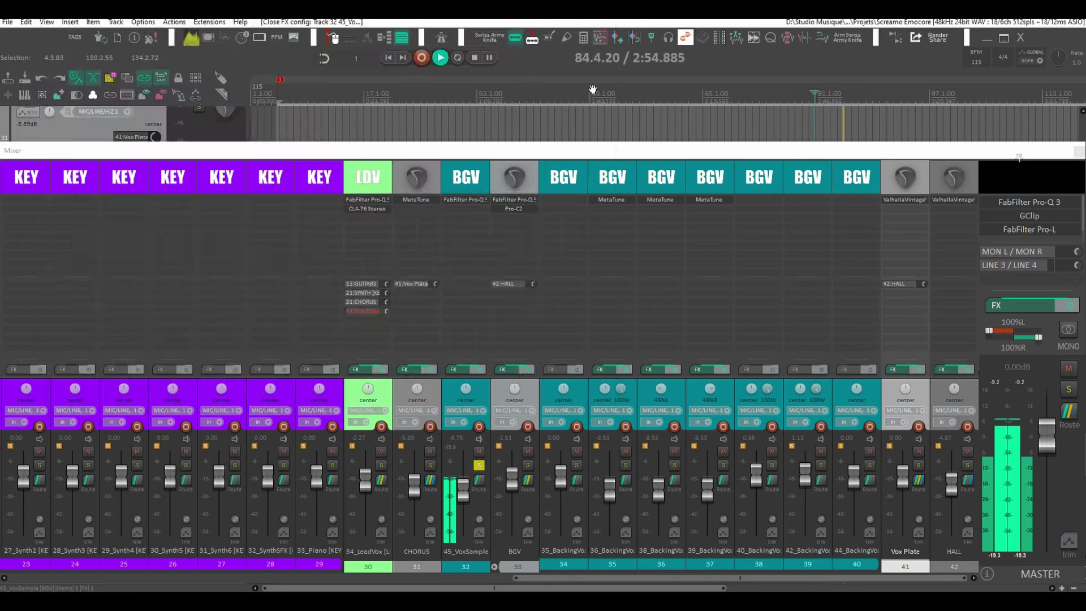
click(480, 465)
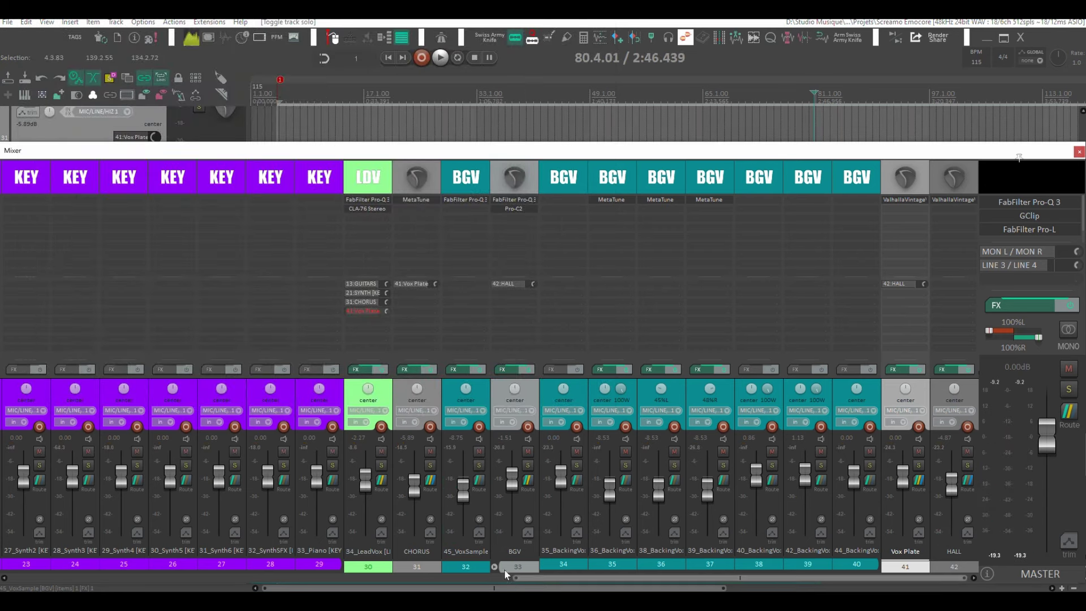
Look over the backing vocal tracks, and solo 36_BackingVox2 and play it from 33.3.96
click(570, 561)
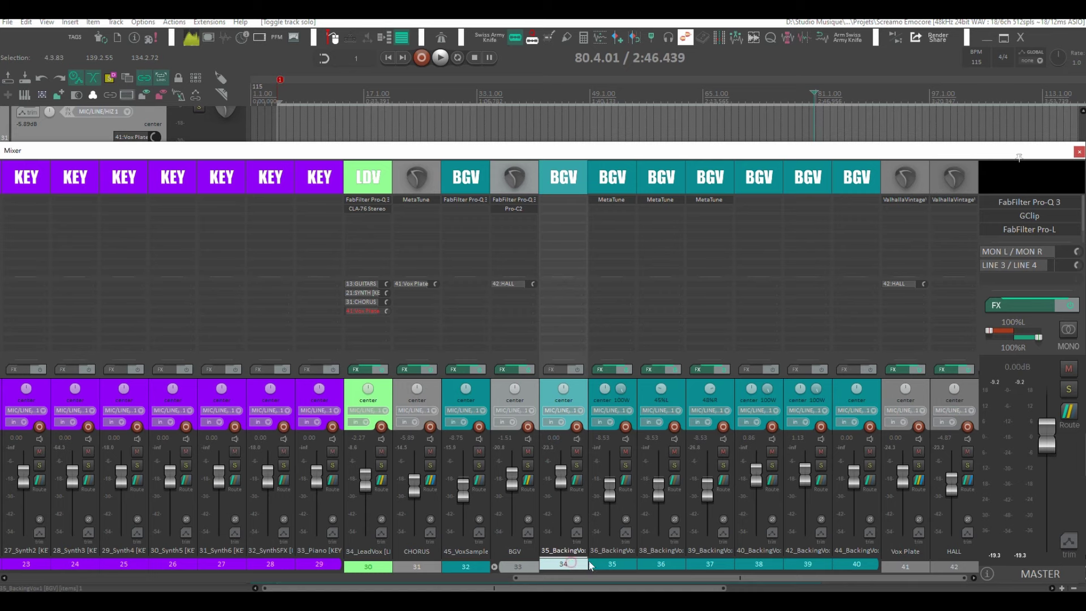
shift+click(862, 564)
click(621, 178)
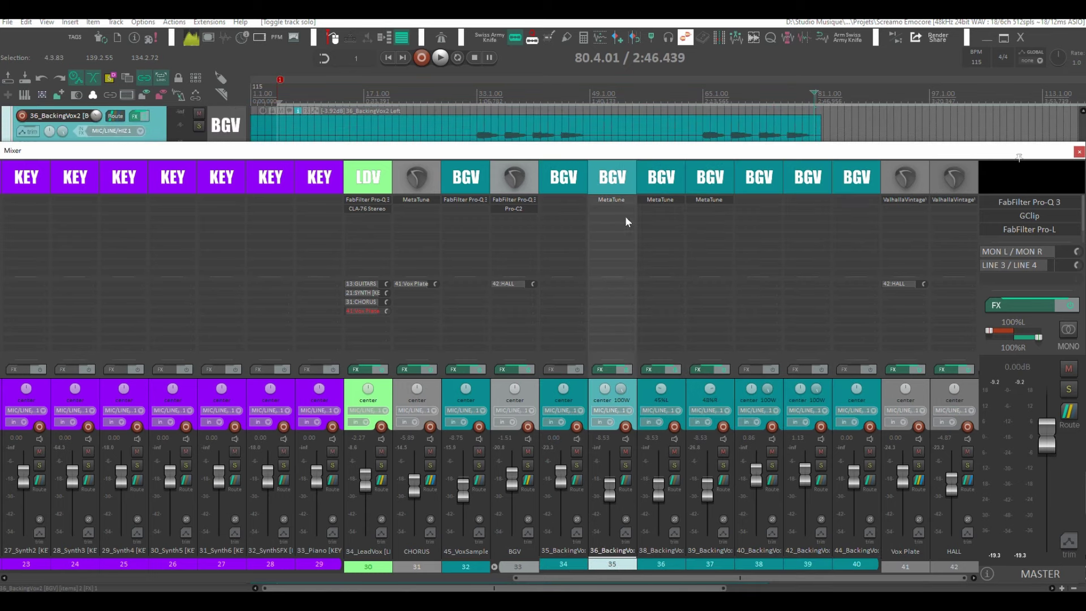
key(space)
Mute the HALL track and compare 36_BackingVox2 with its MetaTune bypassed and active
shift+click(611, 200)
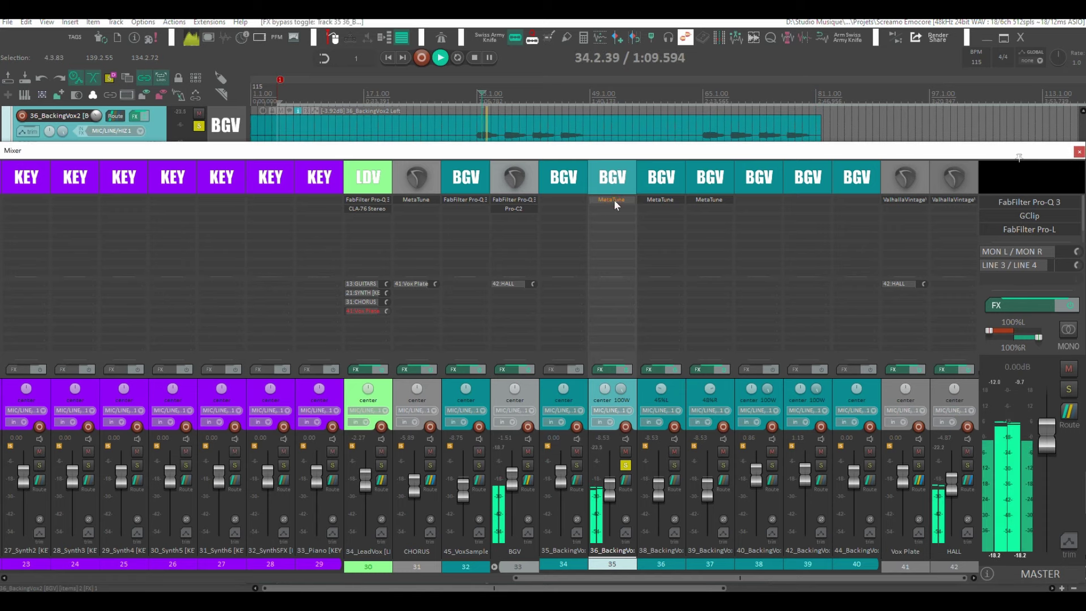
click(967, 450)
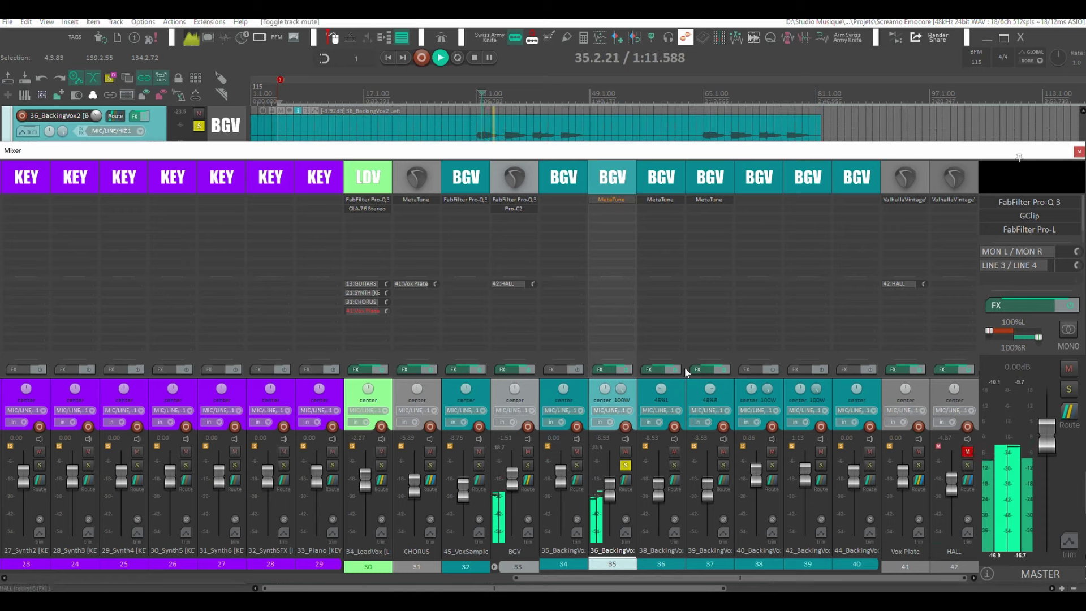
key(Return)
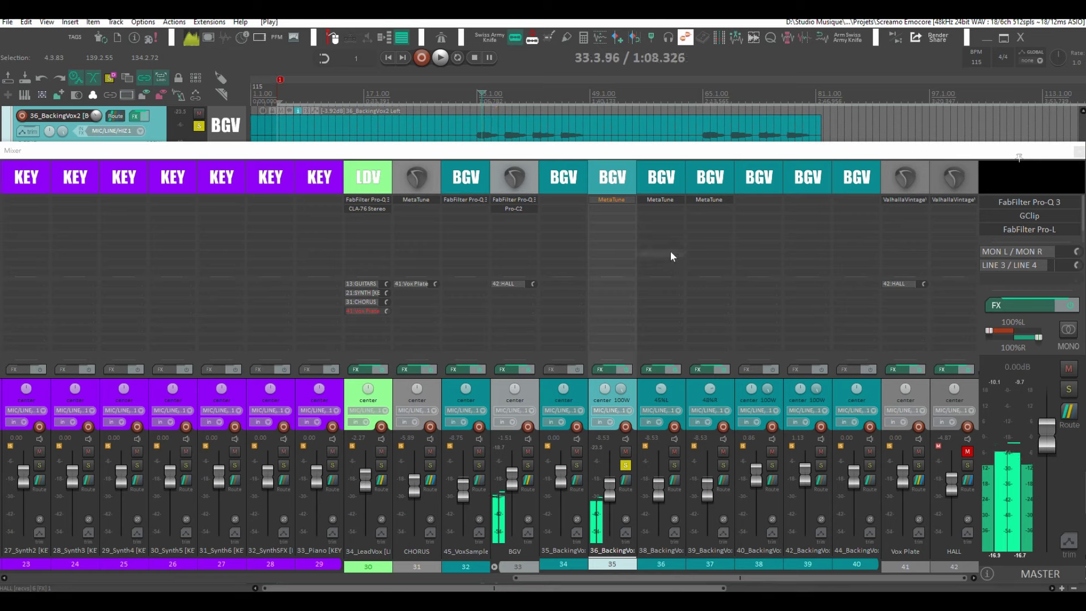
shift+click(612, 199)
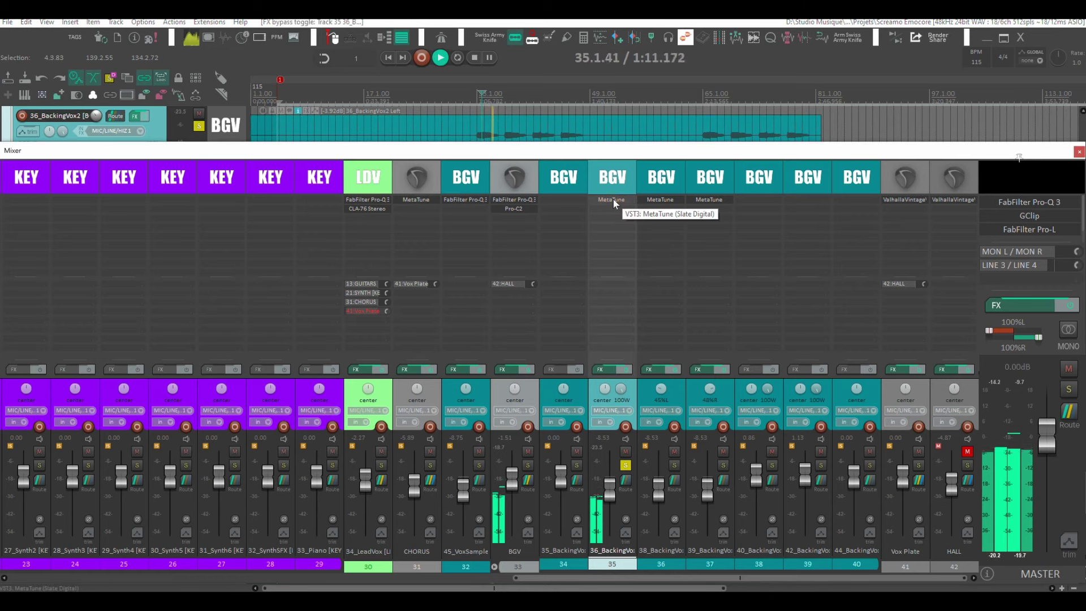
Inspect the MetaTune settings on 36_BackingVox2 and the Pro-Q 3 curve on the BGV folder, closing each plug-in window
click(612, 200)
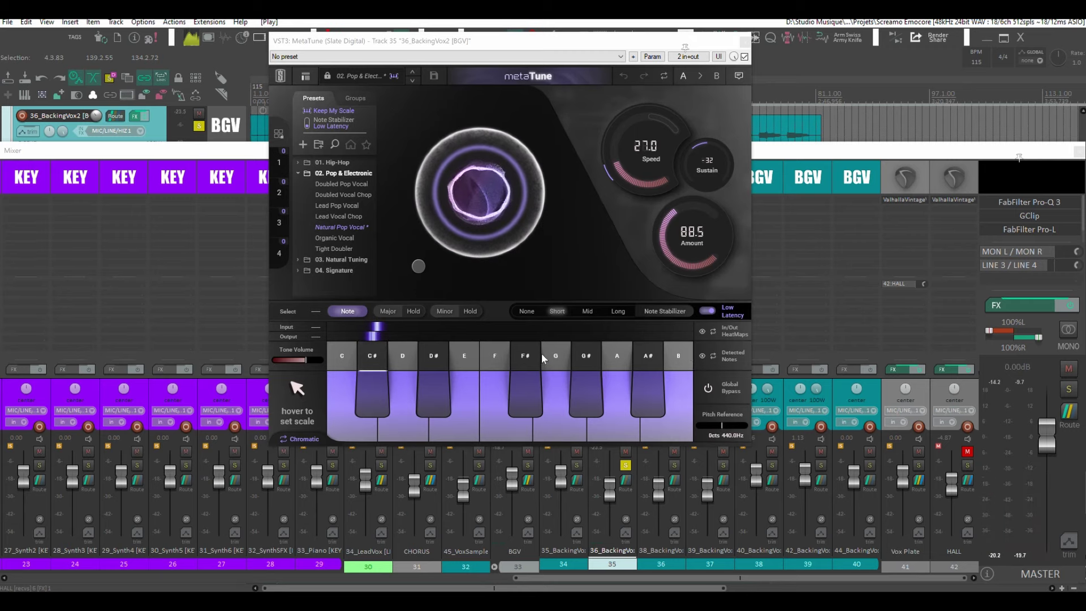
click(744, 40)
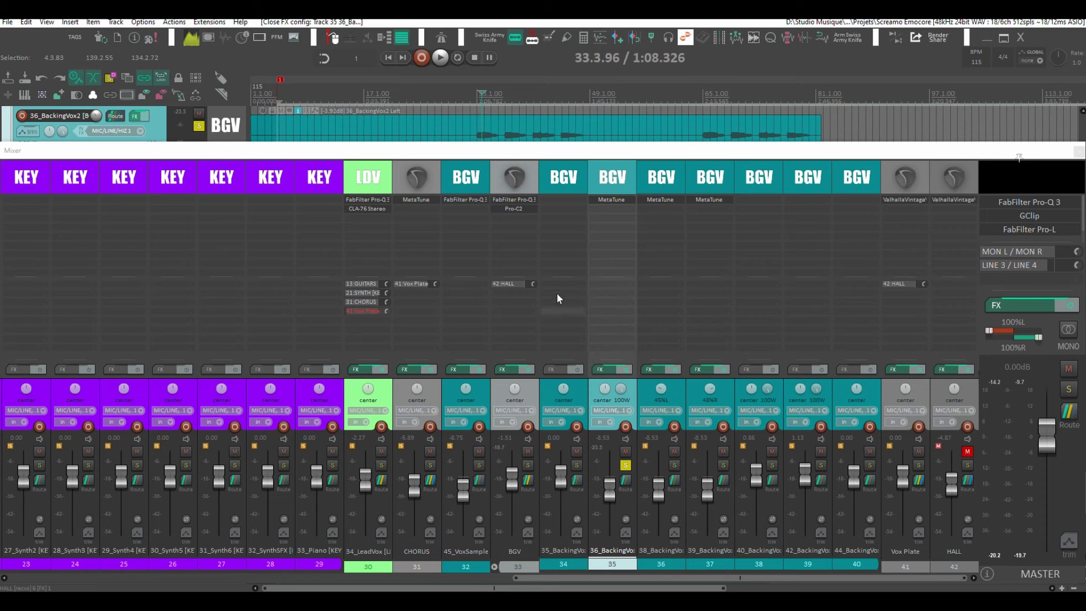
click(524, 199)
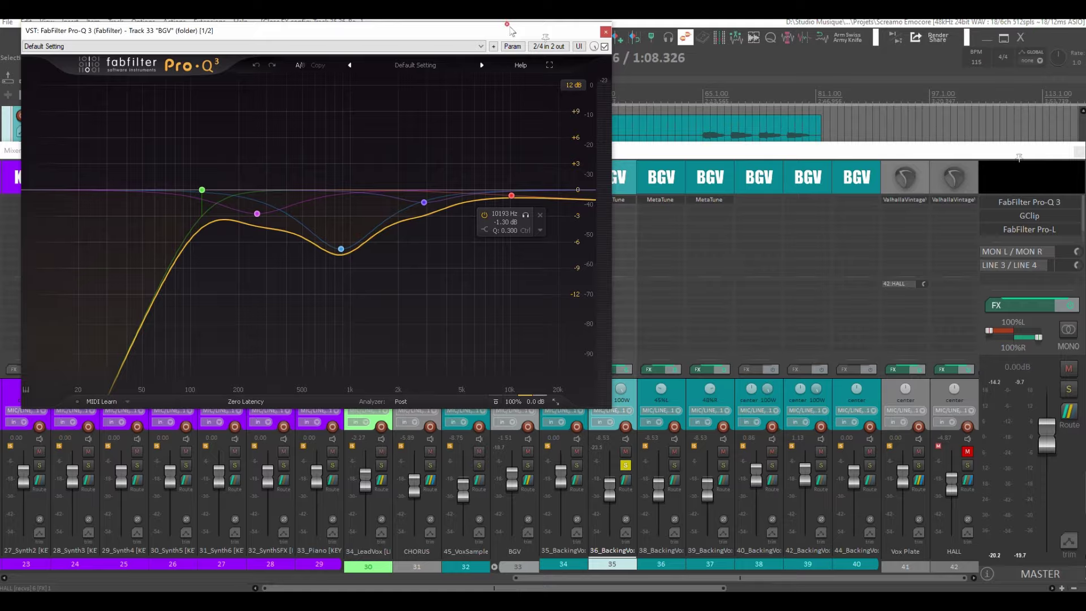
drag(512, 31, 848, 51)
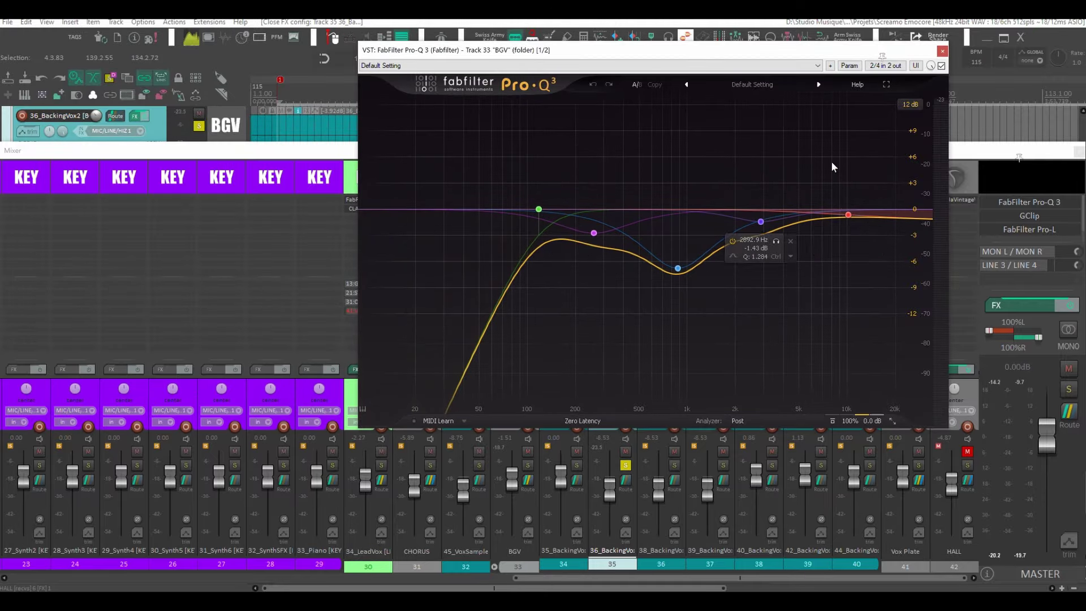
click(943, 51)
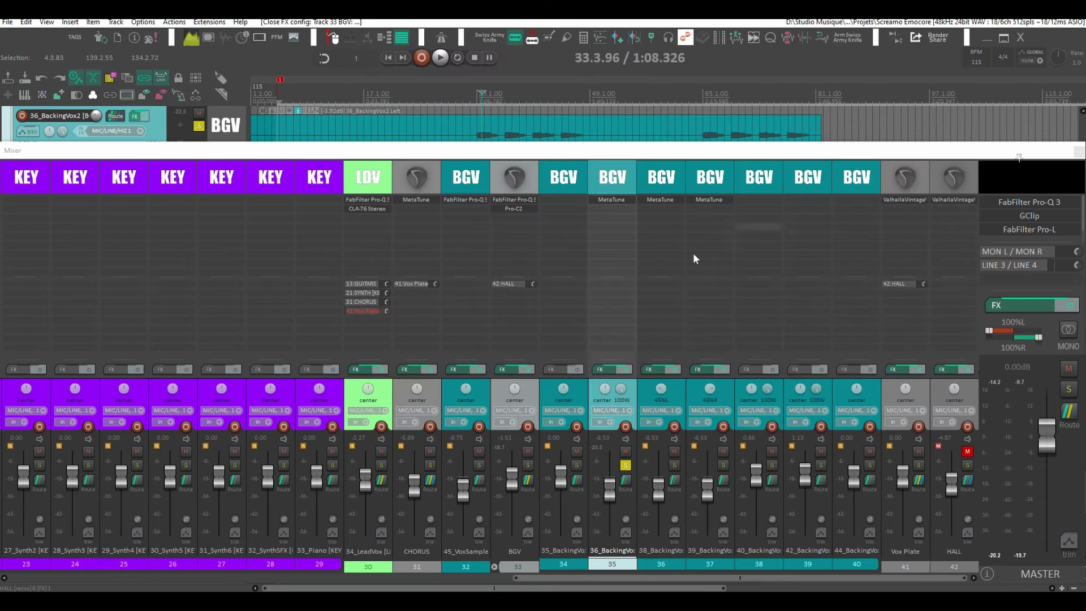
Play 36_BackingVox2 with the BGV folder's Pro-C2 open to examine its compression, closing the plug-in and stopping playback
click(501, 205)
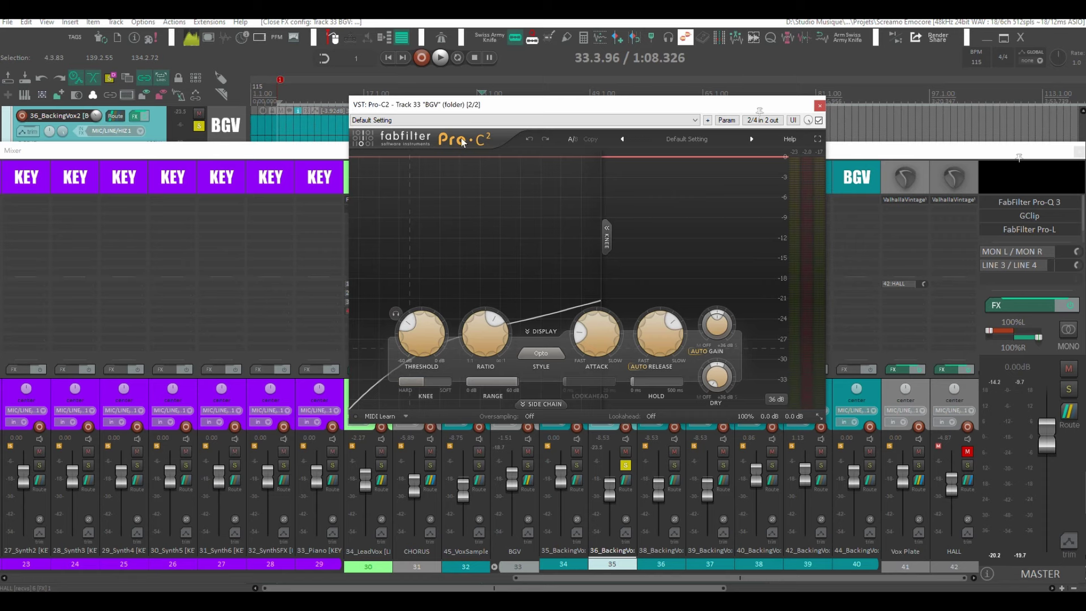
drag(524, 105, 621, 120)
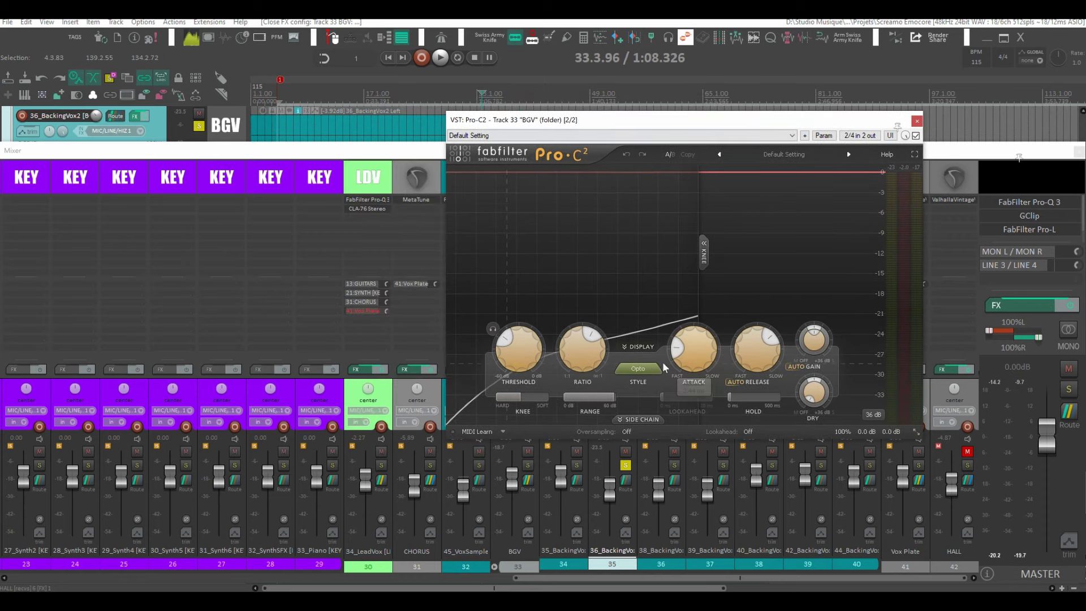
mouse_move(698, 352)
key(space)
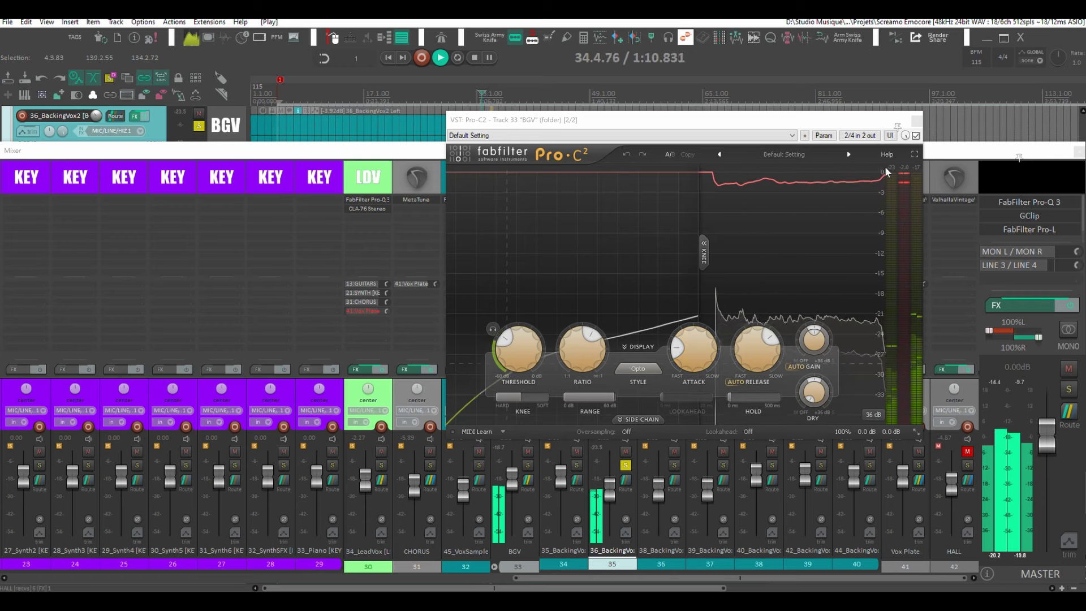
click(916, 121)
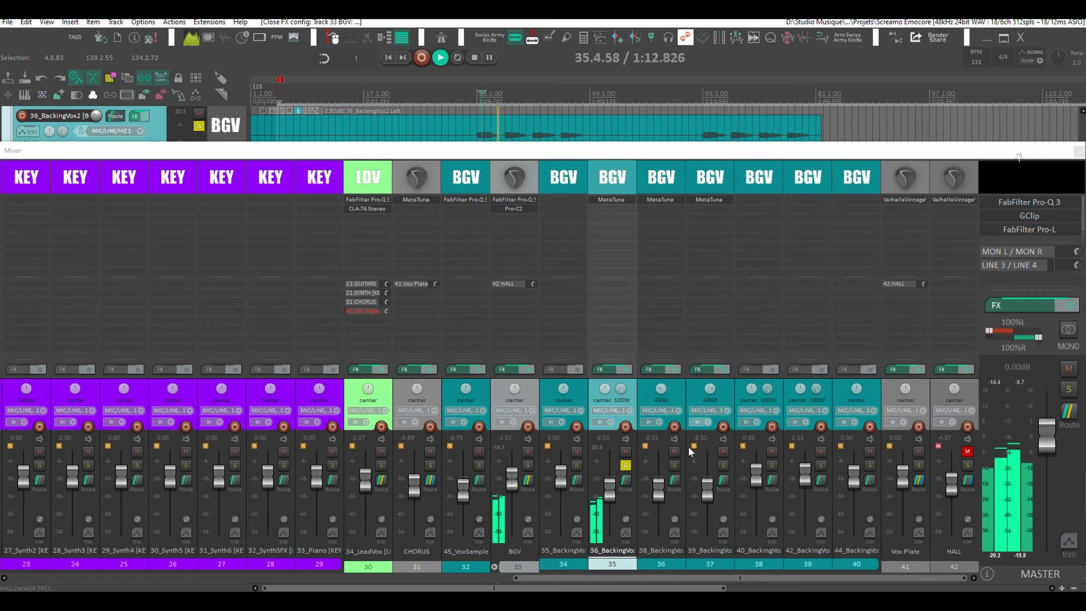
key(space)
Solo only the BGV folder and play all the backing vocals from 33.3.96 with HALL unmuted
click(675, 465)
click(724, 465)
click(772, 464)
click(868, 464)
click(528, 464)
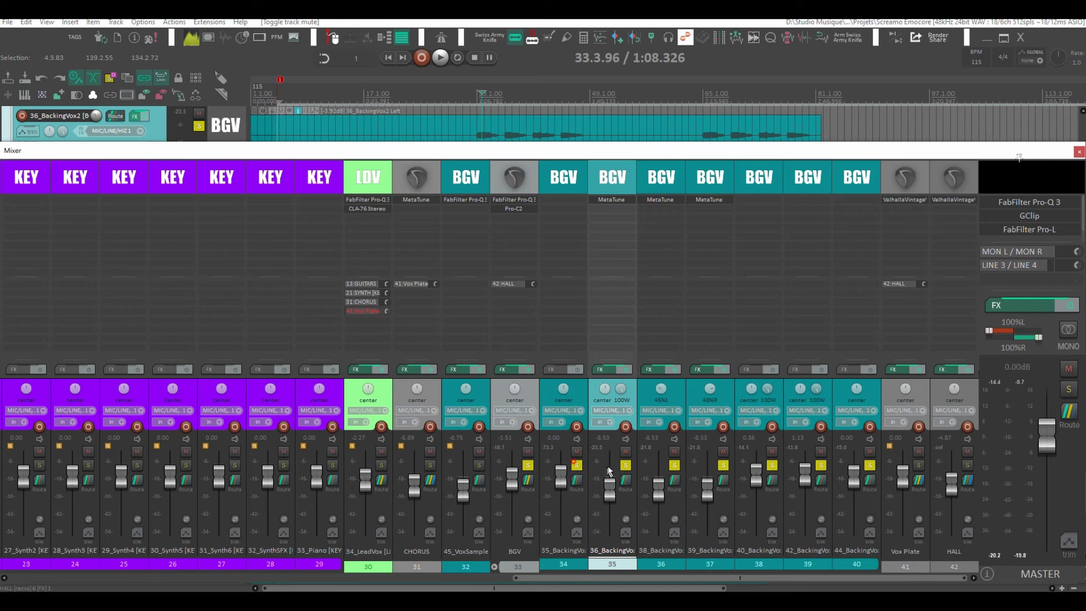
drag(576, 464, 850, 467)
key(space)
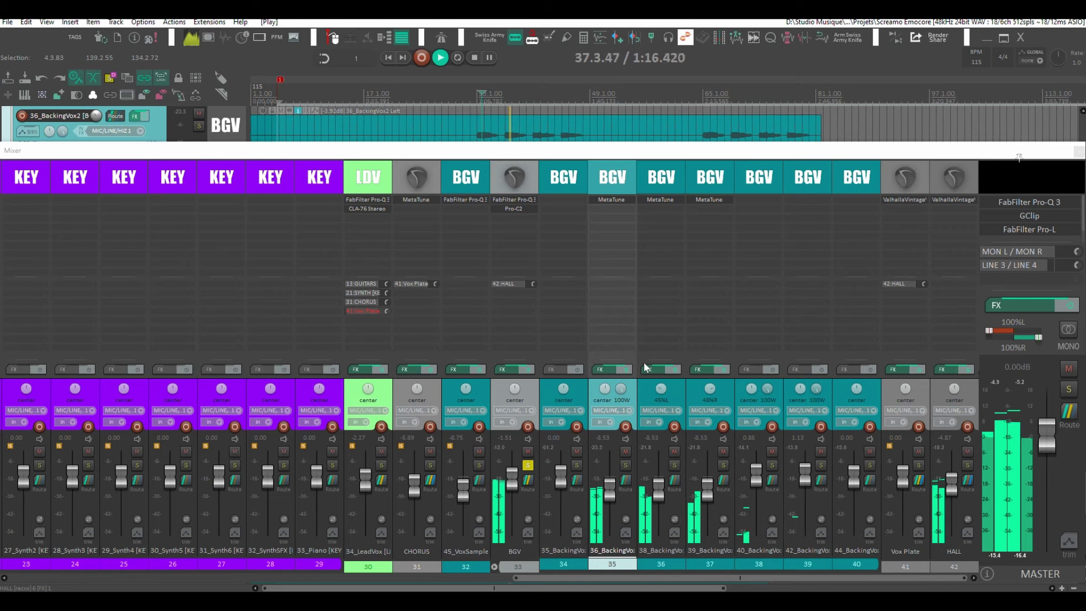
key(space)
Unsolo the BGV folder and play the full mix from 32.2.17
click(526, 465)
scroll(484, 177, left, 5)
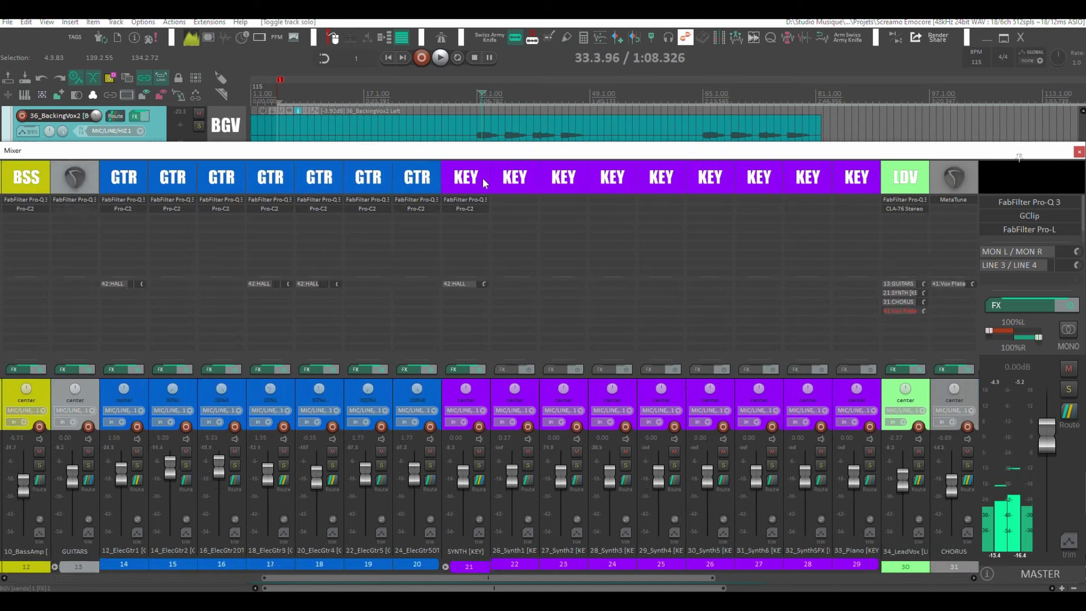
click(470, 94)
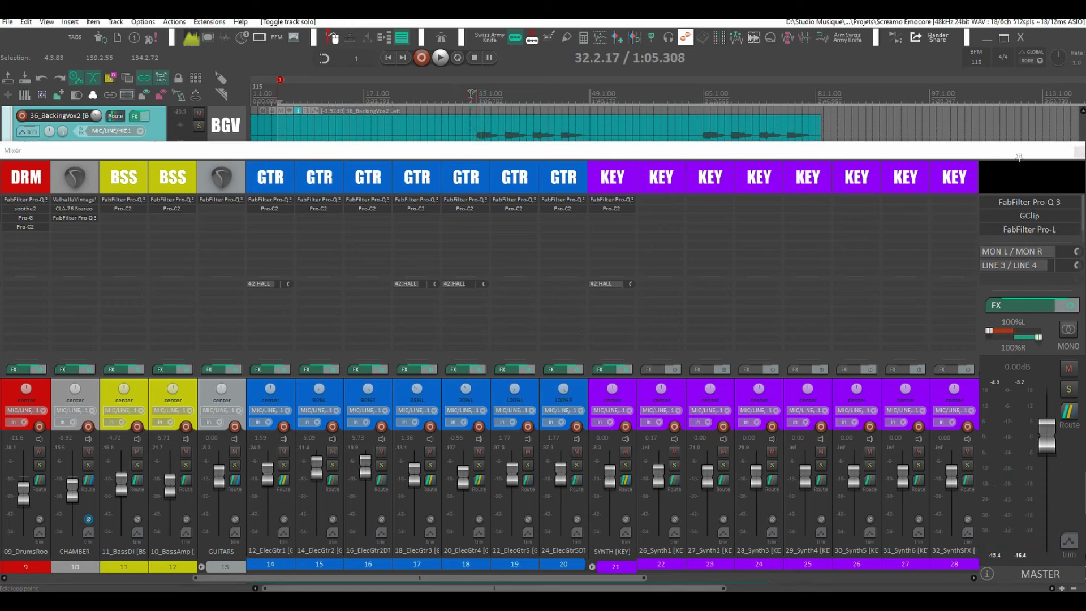
key(space)
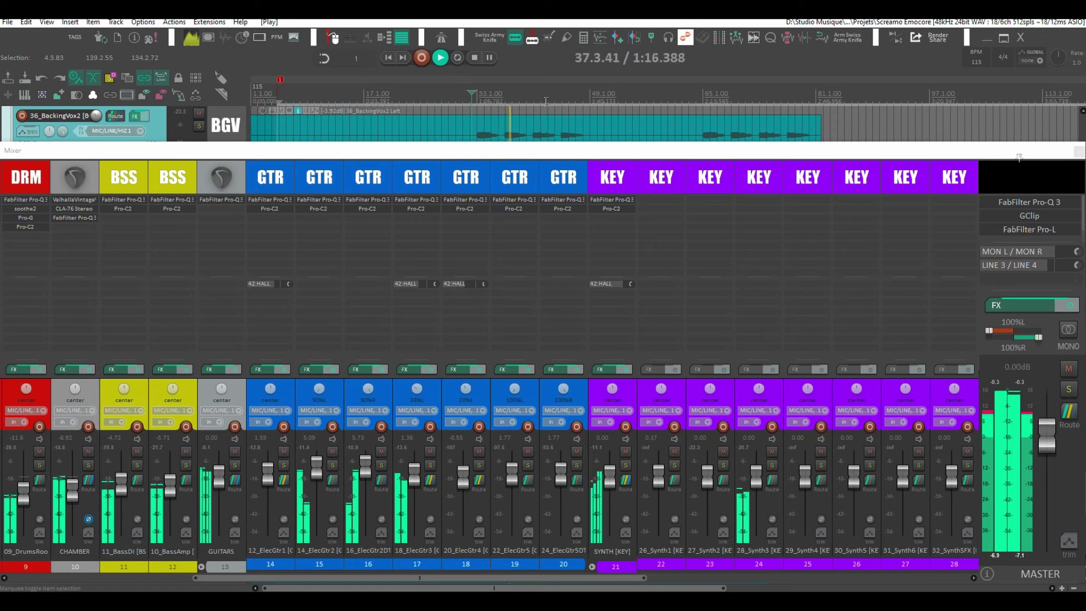
Look over the tracks from drums to synths while the full mix plays, and stop playback
scroll(560, 113, down, 2)
scroll(558, 80, up, 1)
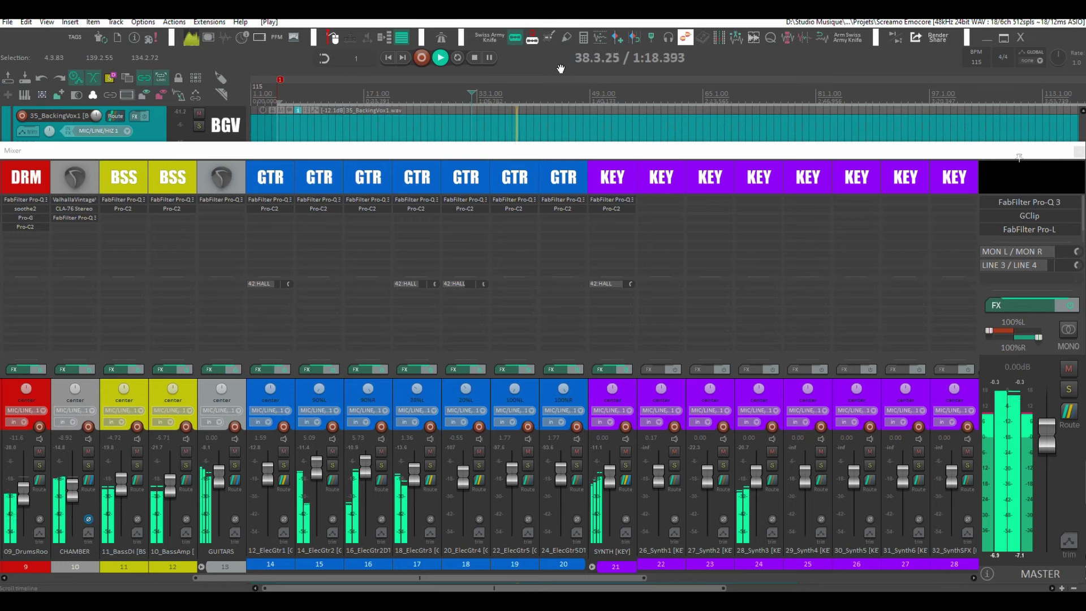
scroll(560, 68, down, 2)
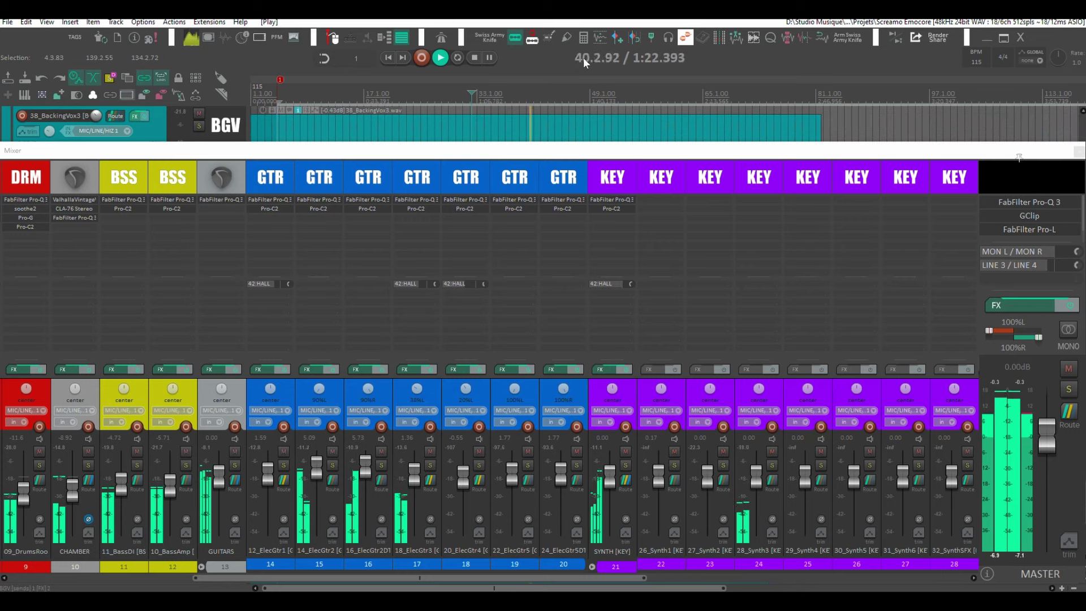
scroll(486, 124, up, 2)
scroll(446, 174, left, 8)
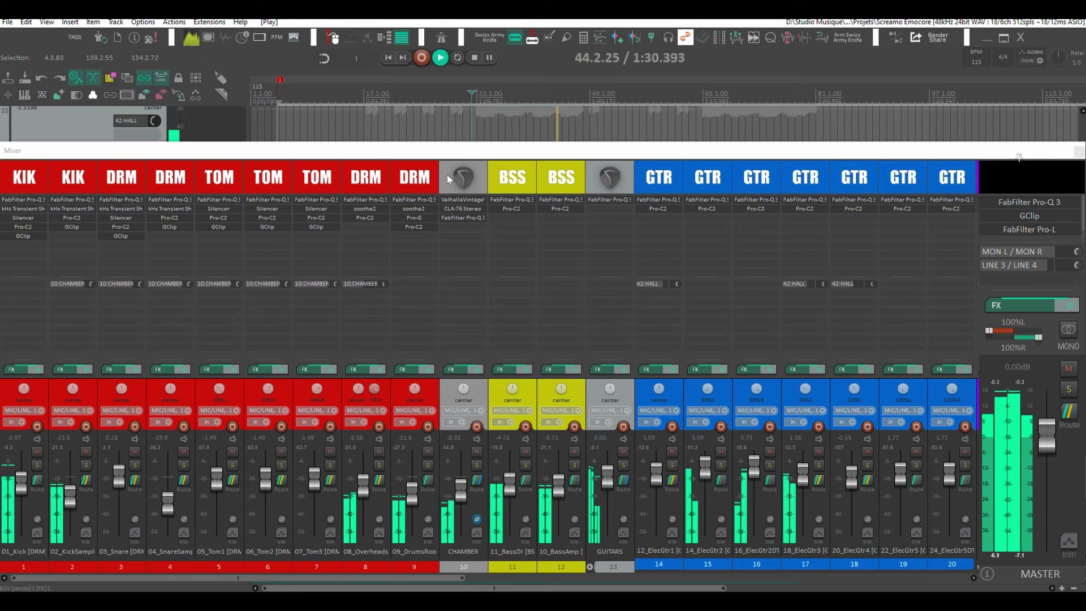
scroll(669, 180, right, 3)
scroll(670, 178, right, 5)
key(space)
Hide the BGV folder's child tracks in the mixer and select the 34_LeadVox track
scroll(675, 177, right, 8)
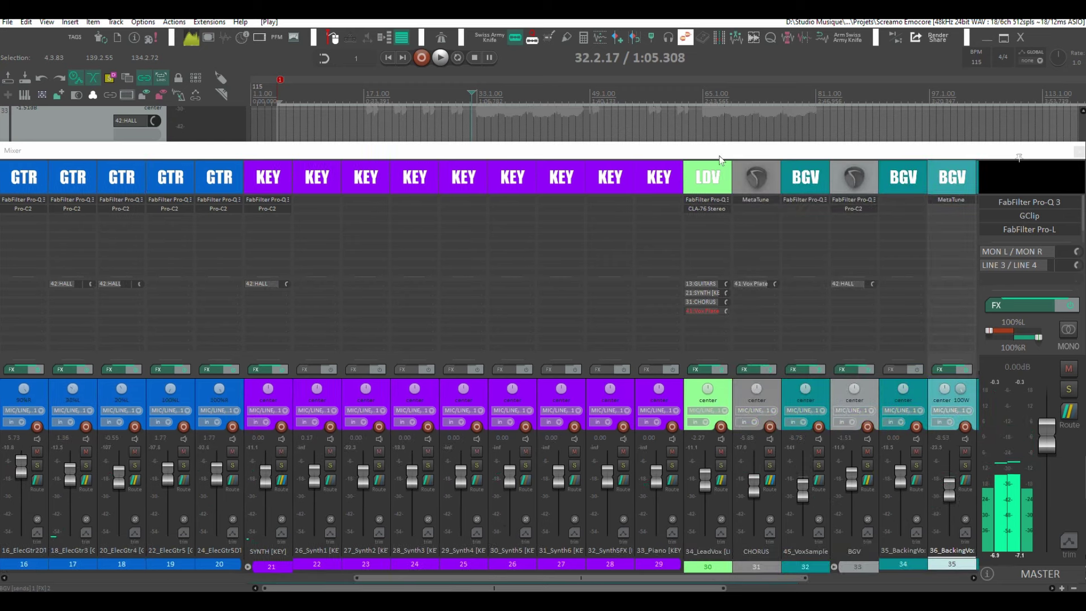
scroll(705, 164, right, 4)
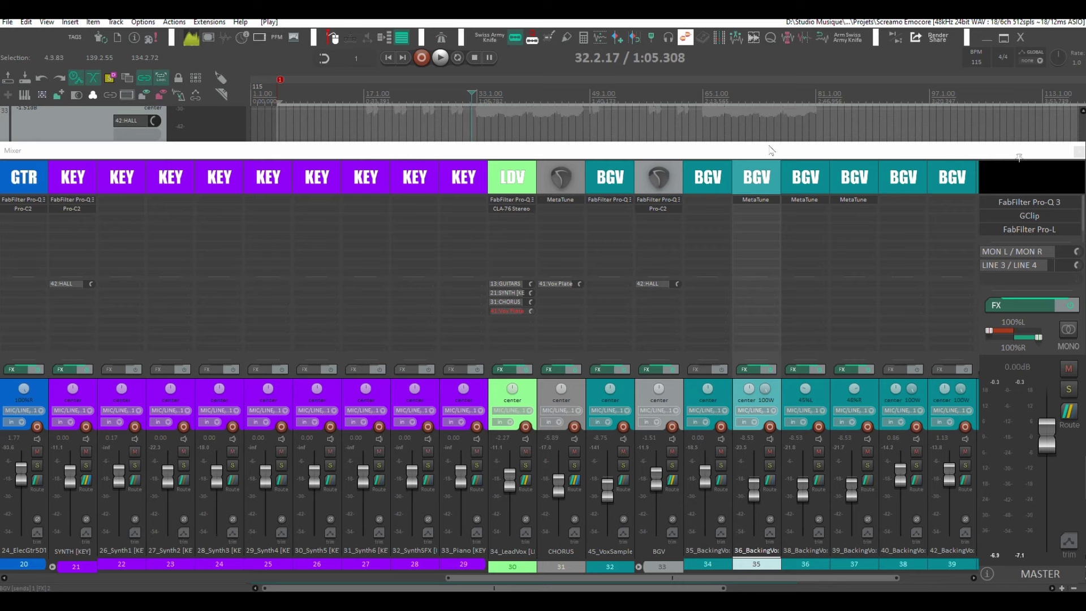
click(637, 565)
click(712, 180)
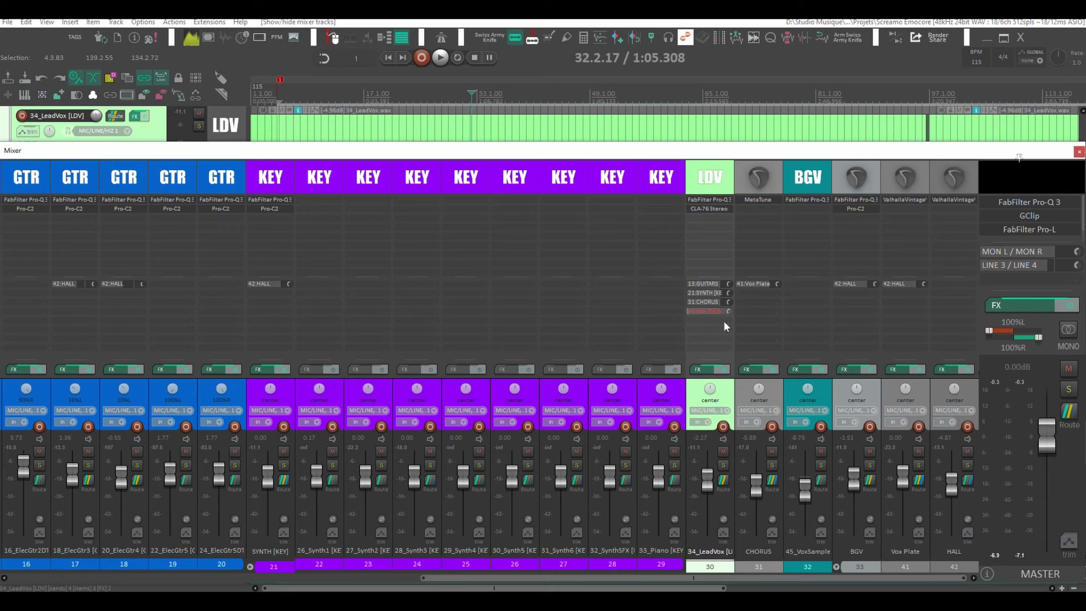
Audition the full mix with the 34_LeadVox volume lowered to -4.27 dB
key(space)
drag(707, 478, 707, 484)
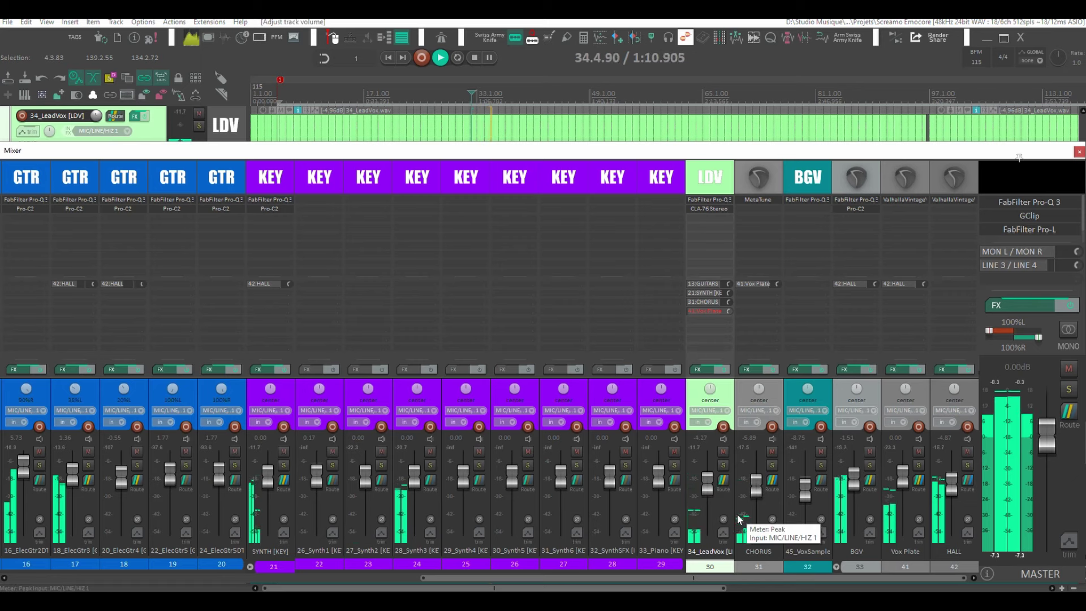
key(space)
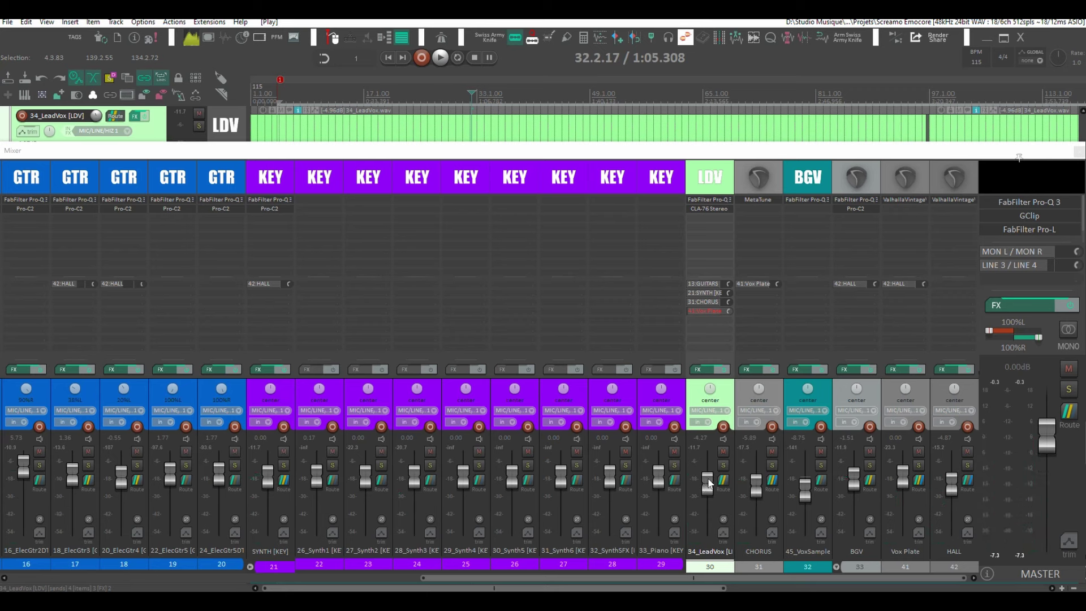
Audition the full mix with 34_LeadVox raised to just below 0 dB and to about +2.30 dB
drag(709, 483, 709, 475)
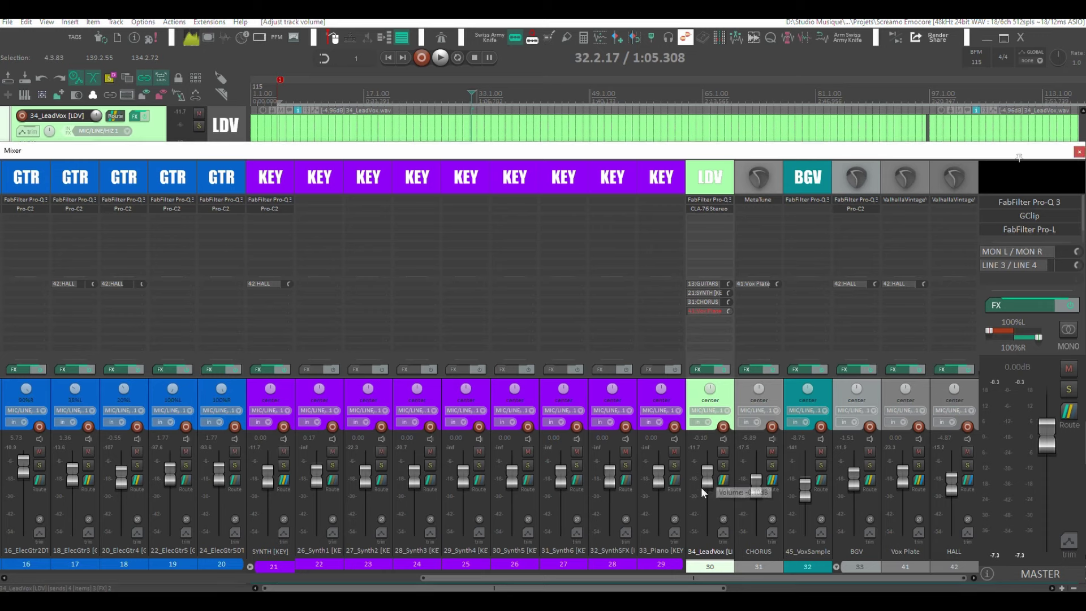
key(space)
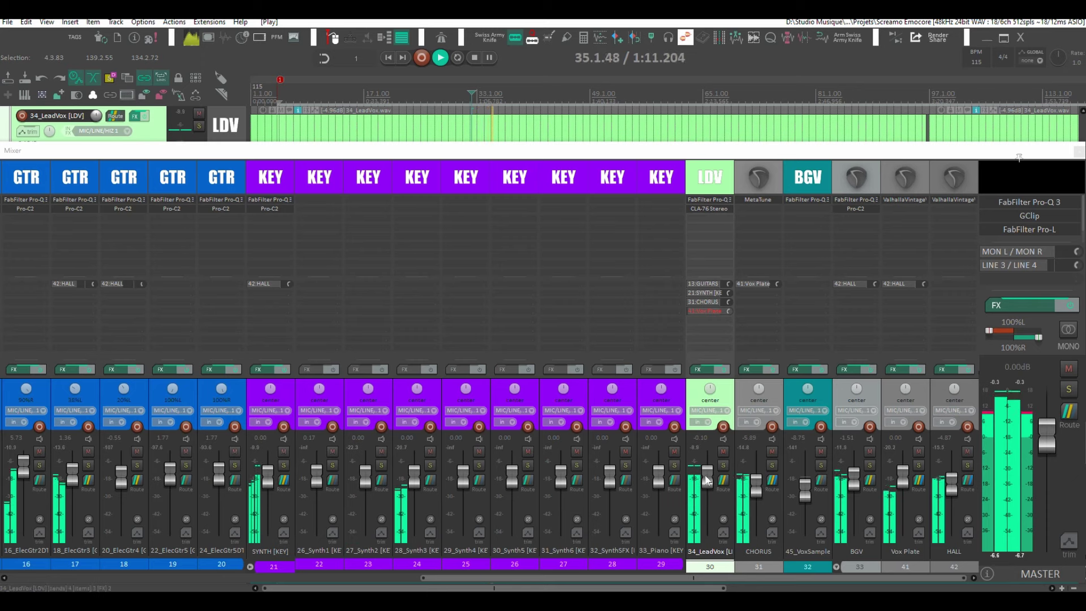
click(707, 476)
drag(707, 475, 707, 496)
scroll(706, 495, up, 8)
scroll(707, 486, up, 2)
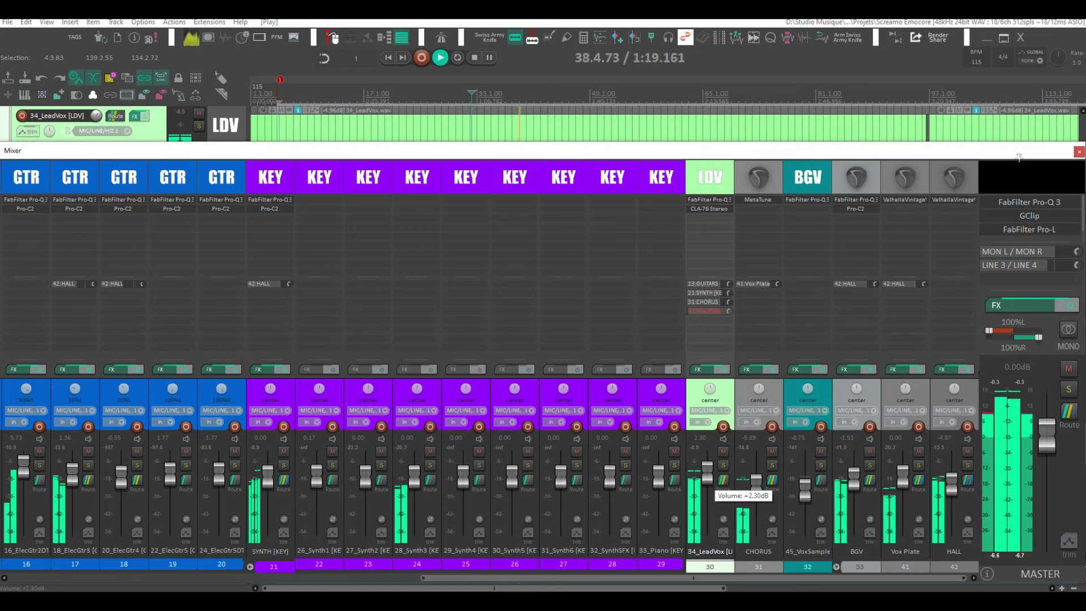
key(space)
Reset the 34_LeadVox volume and set it to about -2.3 dB
double_click(706, 481)
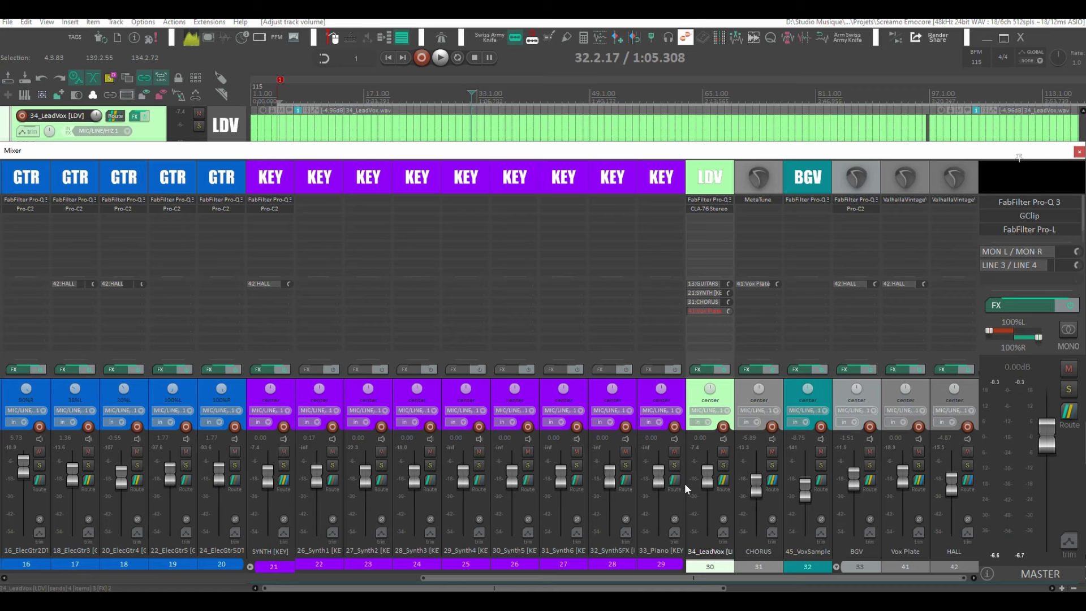
drag(706, 472, 705, 476)
Audition the full mix from 32.2.17 with the GUITARS folder volume raised to +2.57 dB and +3.41 dB
scroll(877, 168, left, 8)
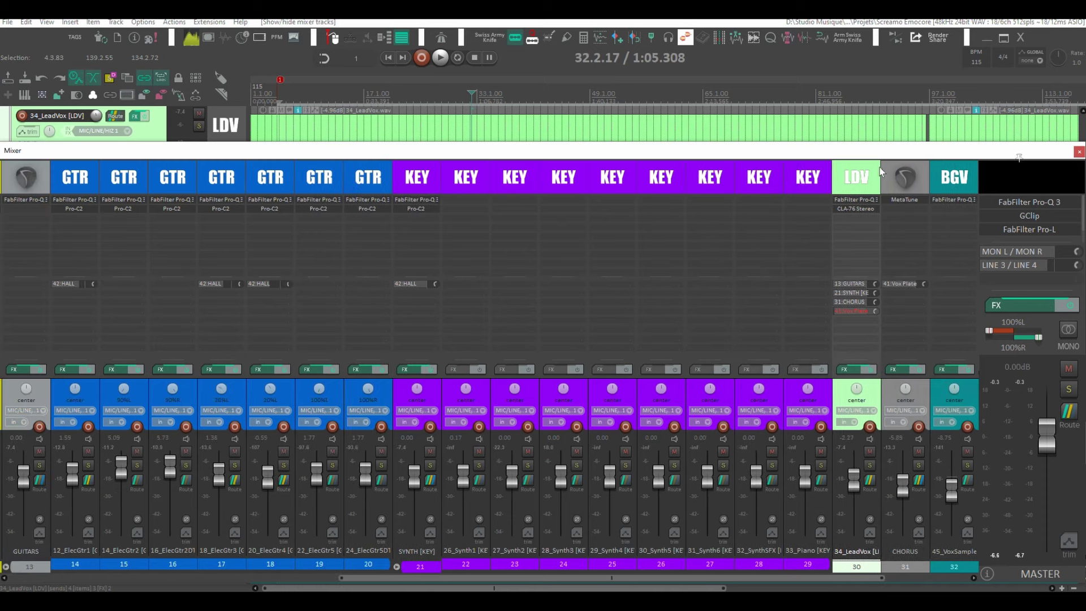
scroll(892, 164, left, 2)
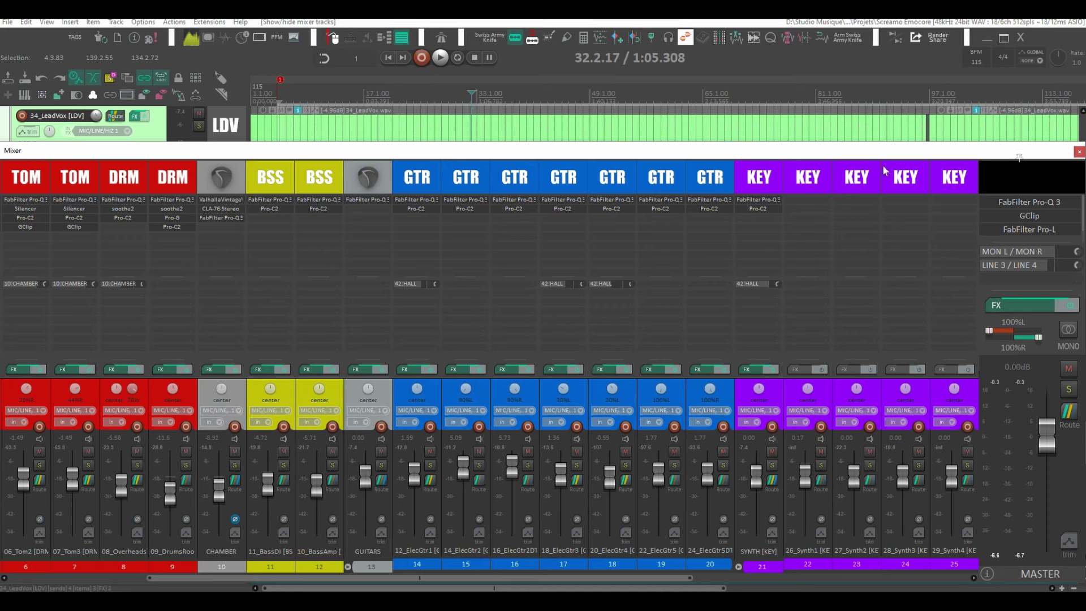
click(373, 184)
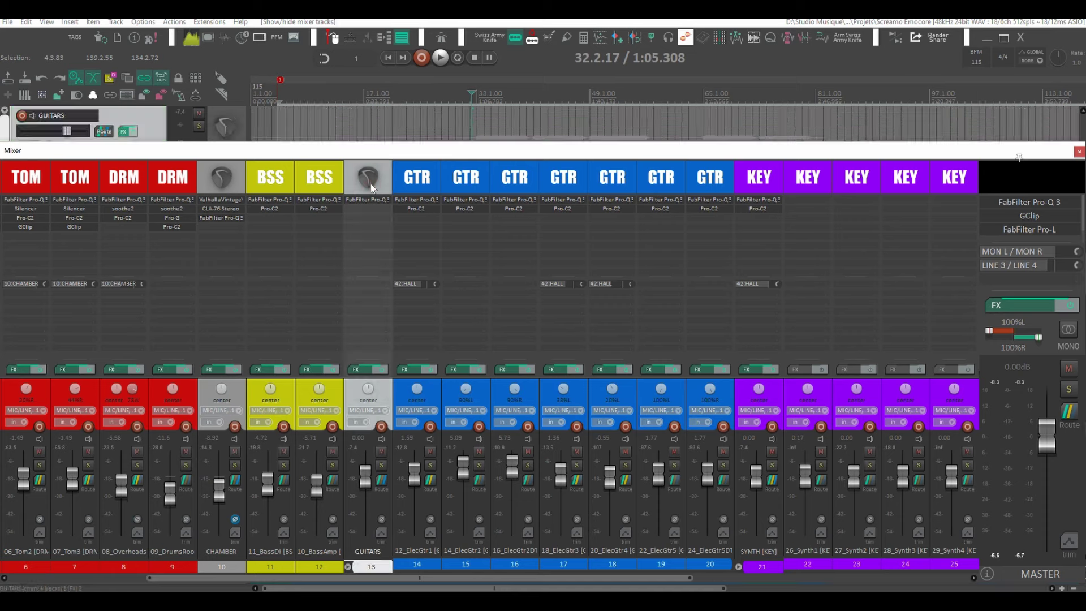
key(space)
drag(365, 473, 366, 466)
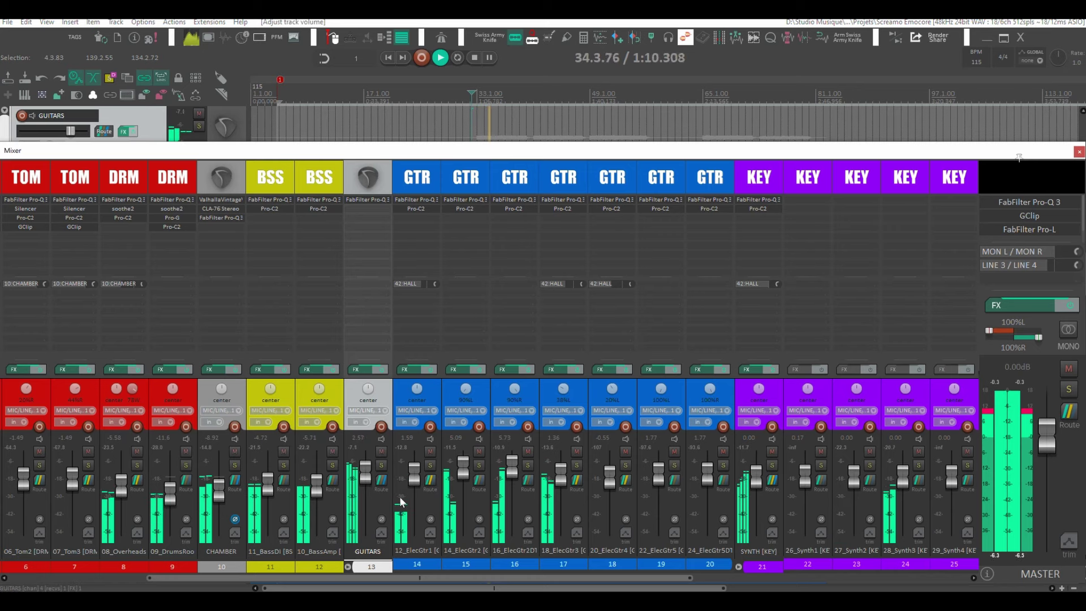
mouse_move(366, 480)
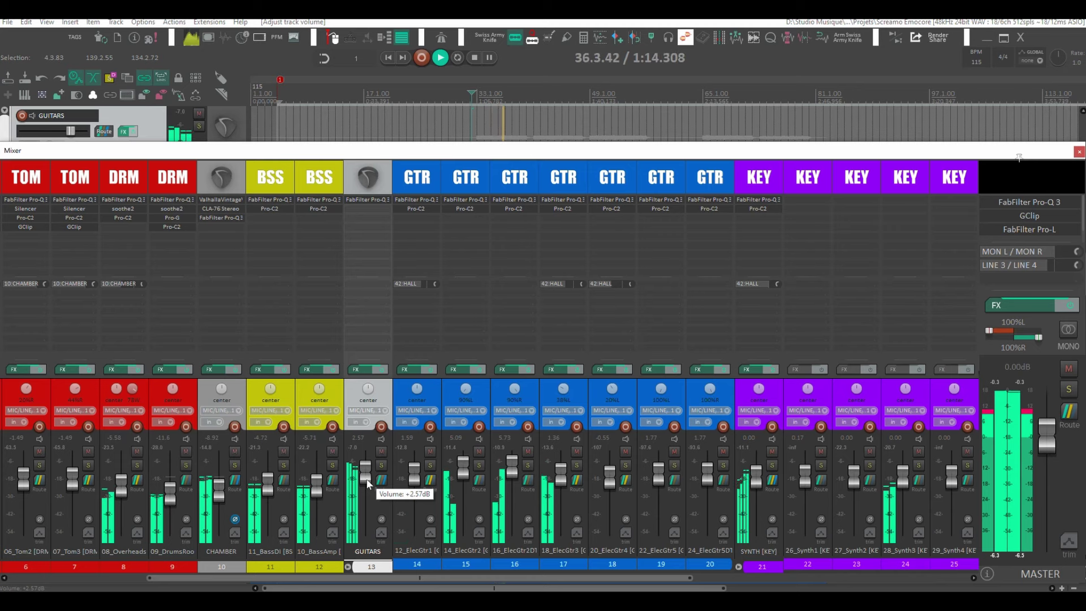
double_click(366, 481)
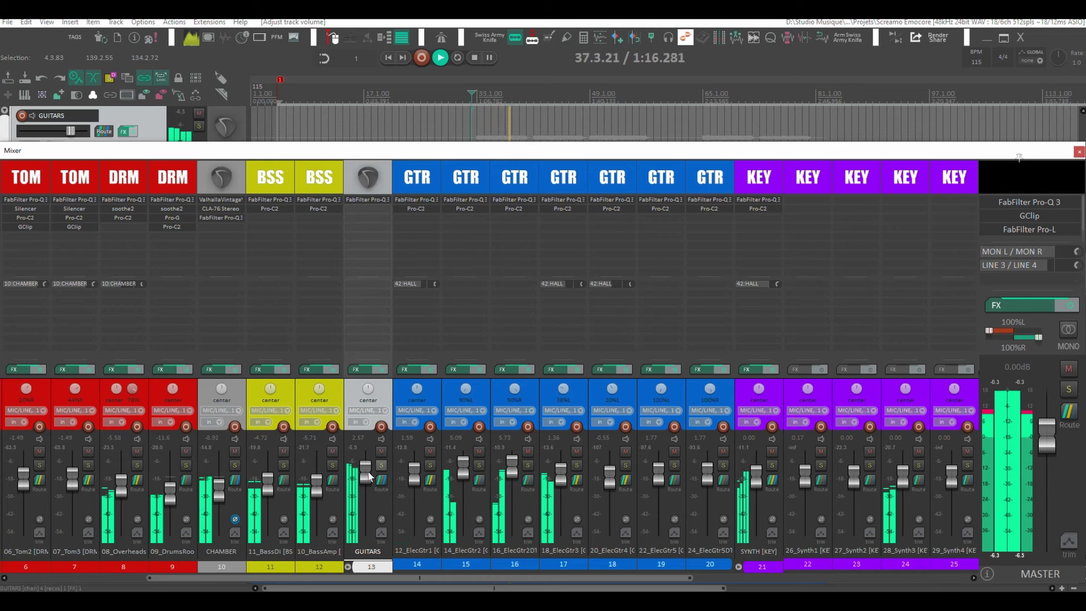
drag(366, 480, 366, 473)
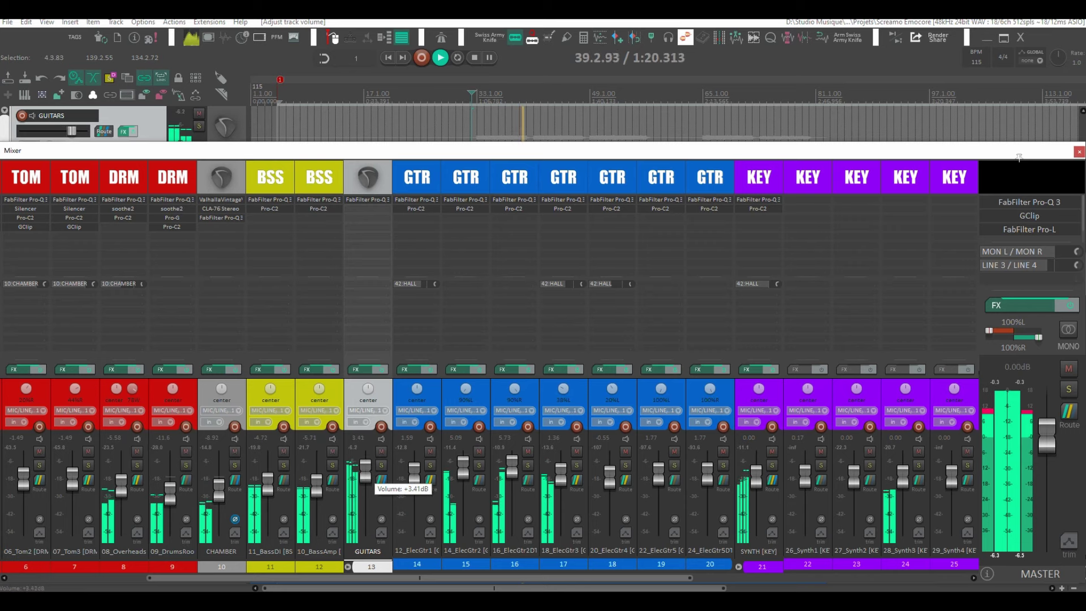
Stop playback and reset the GUITARS folder volume to 0.00 dB
key(space)
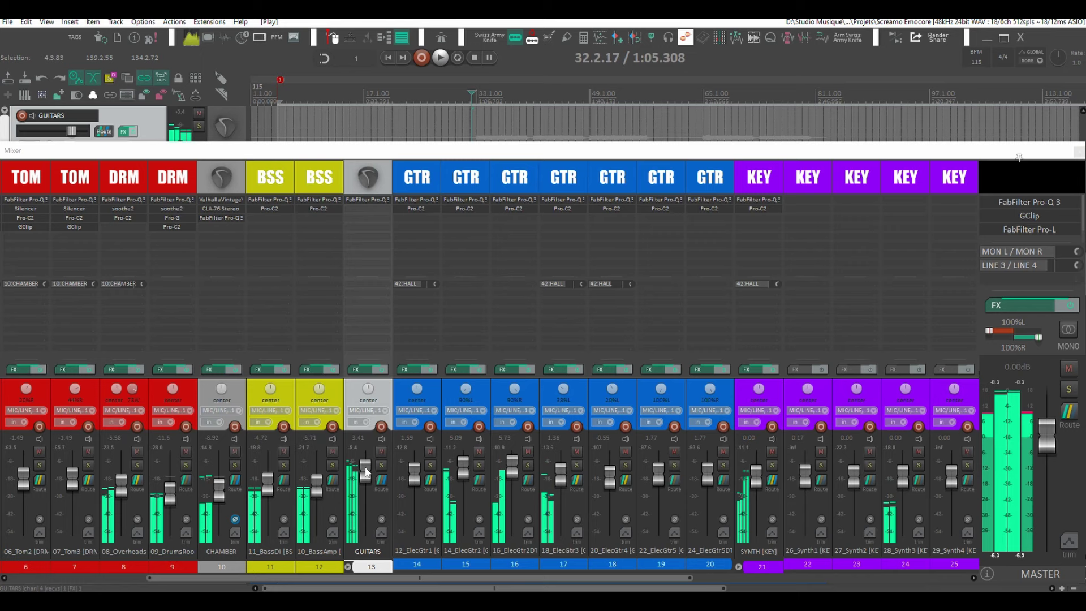
double_click(366, 469)
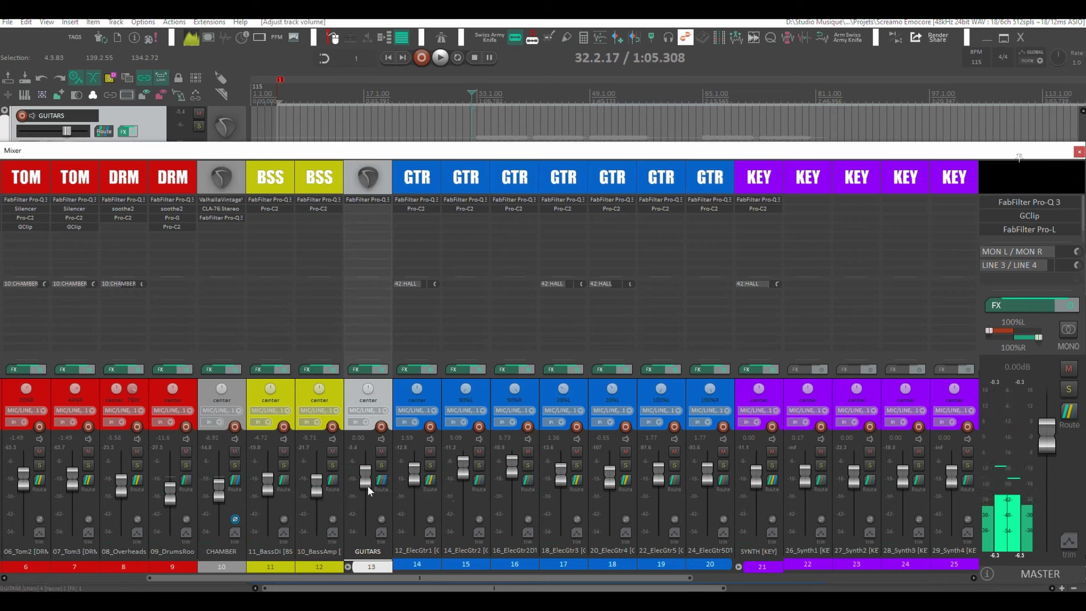
Audition the full mix with the GUITARS folder volume lowered to -2.17 dB, and reset the folder to 0.00 dB
key(space)
drag(368, 479, 368, 488)
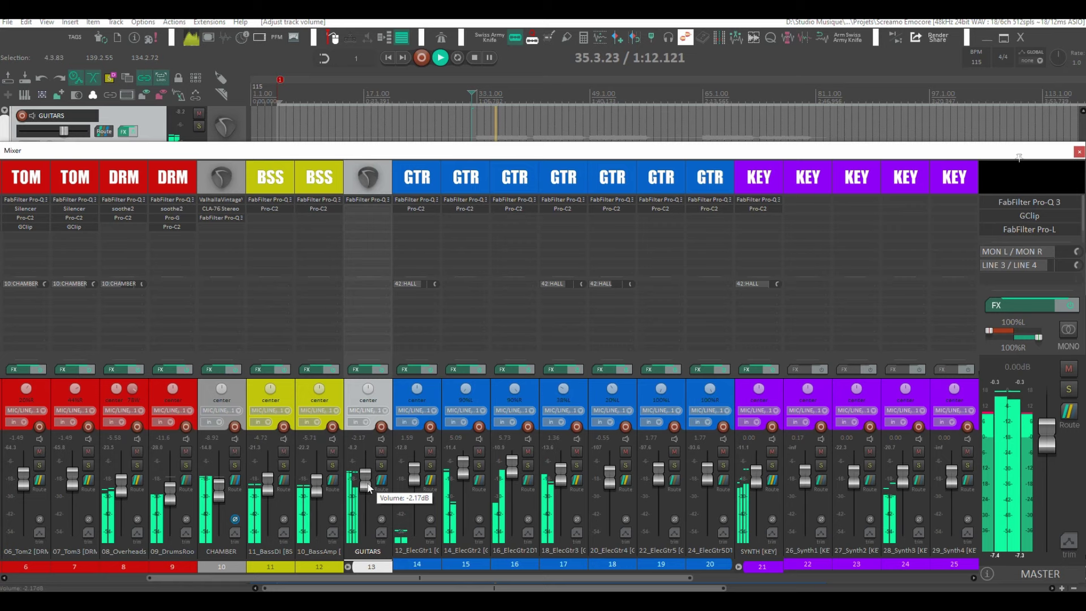
double_click(368, 488)
key(space)
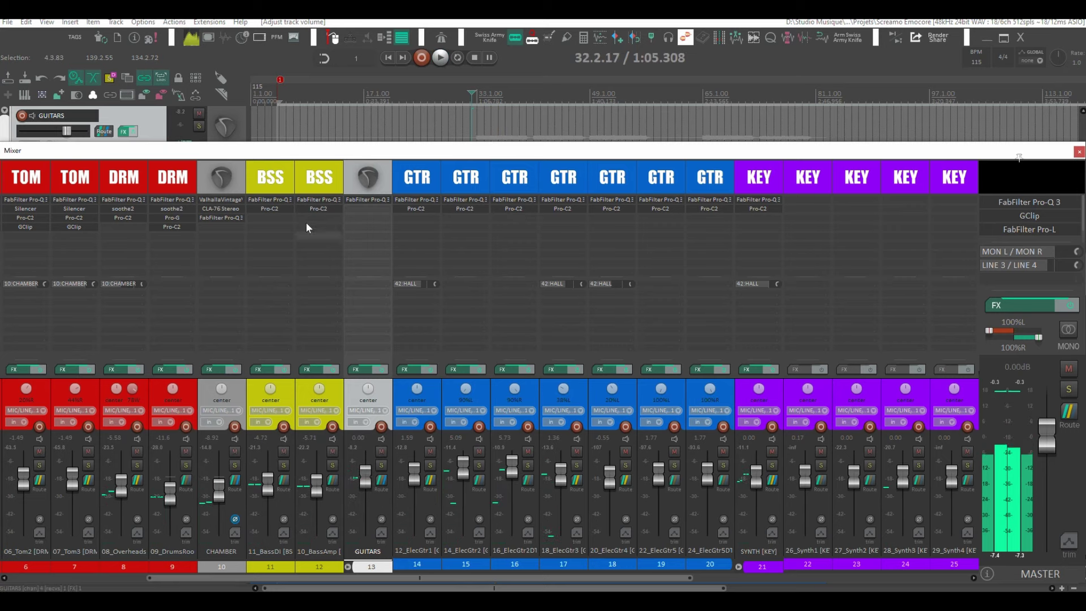
Audition the full mix with 08_Overheads raised to -1.32 dB, and bring the overheads back down to their original level
scroll(303, 194, up, 1)
scroll(304, 194, up, 4)
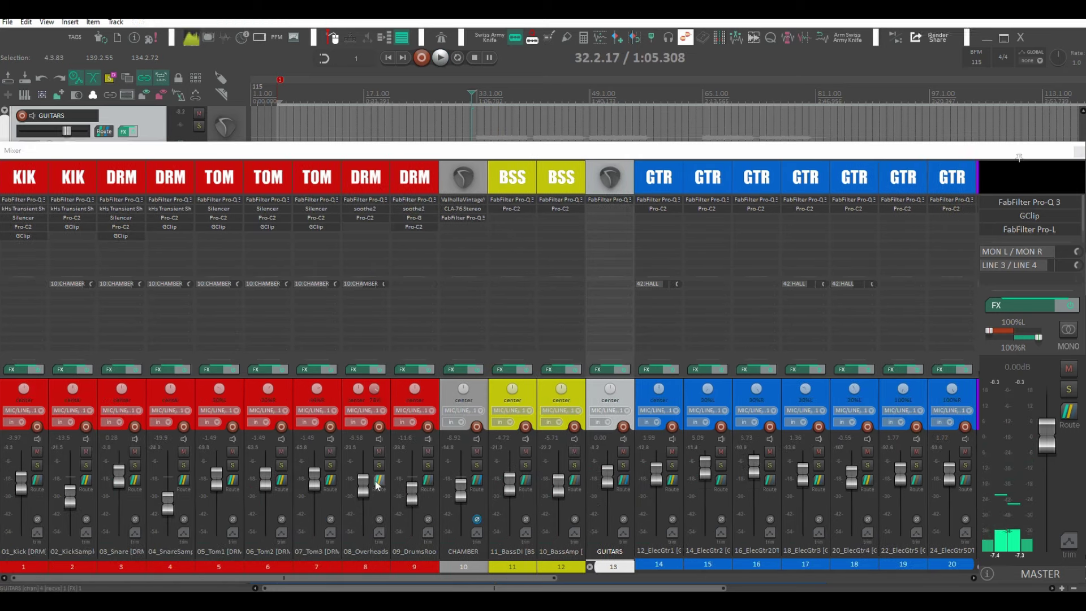
key(space)
drag(368, 485, 368, 479)
mouse_move(368, 479)
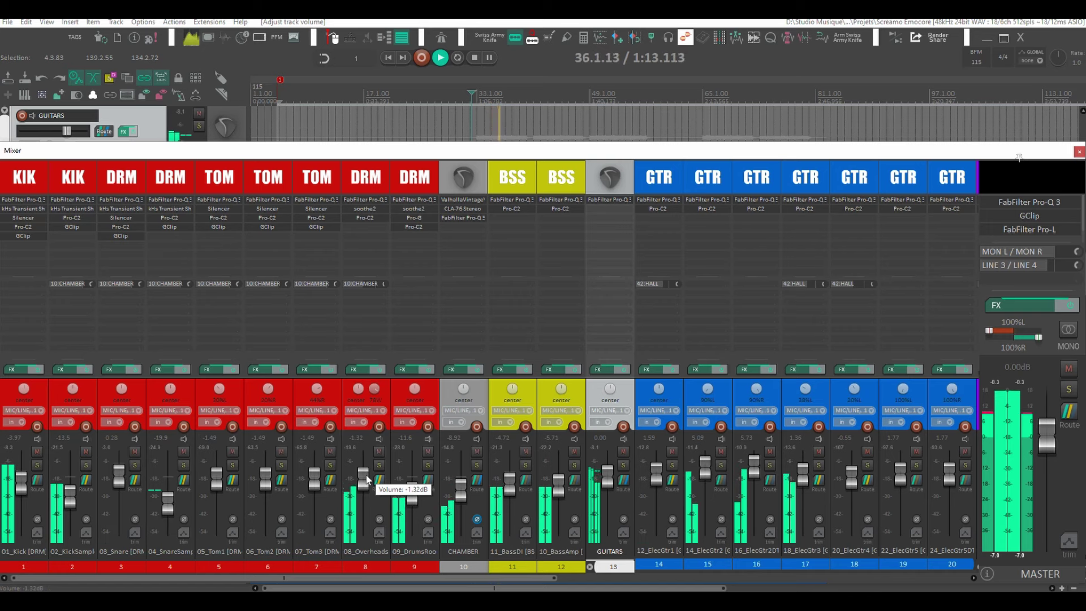
drag(367, 480, 368, 489)
key(space)
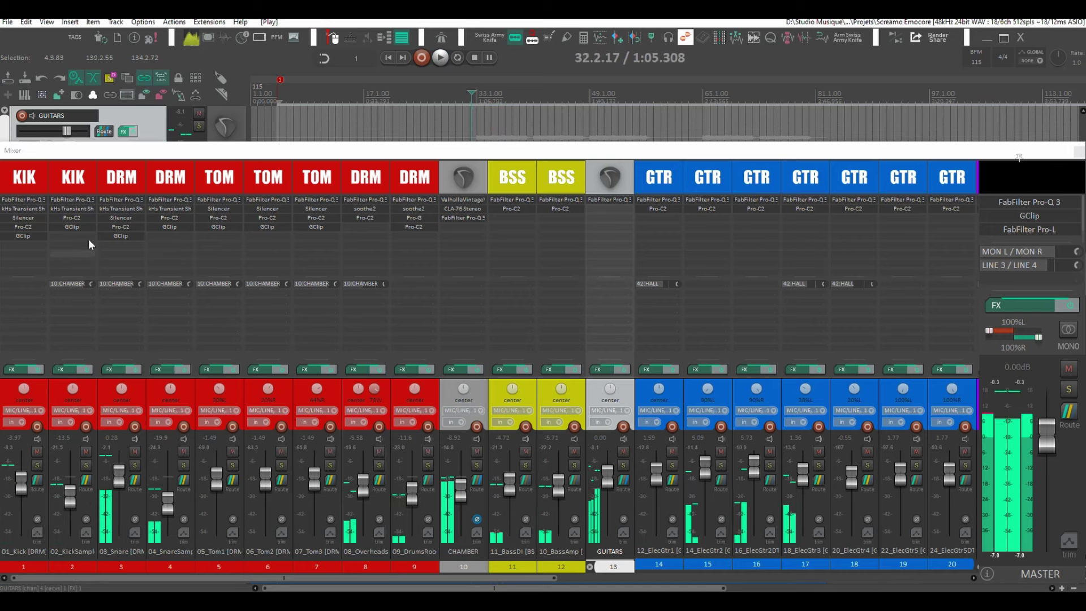
Select the four kick and snare tracks, audition them raised together with 01_Kick at -0.10 dB, and restore their levels
click(19, 191)
shift+click(170, 191)
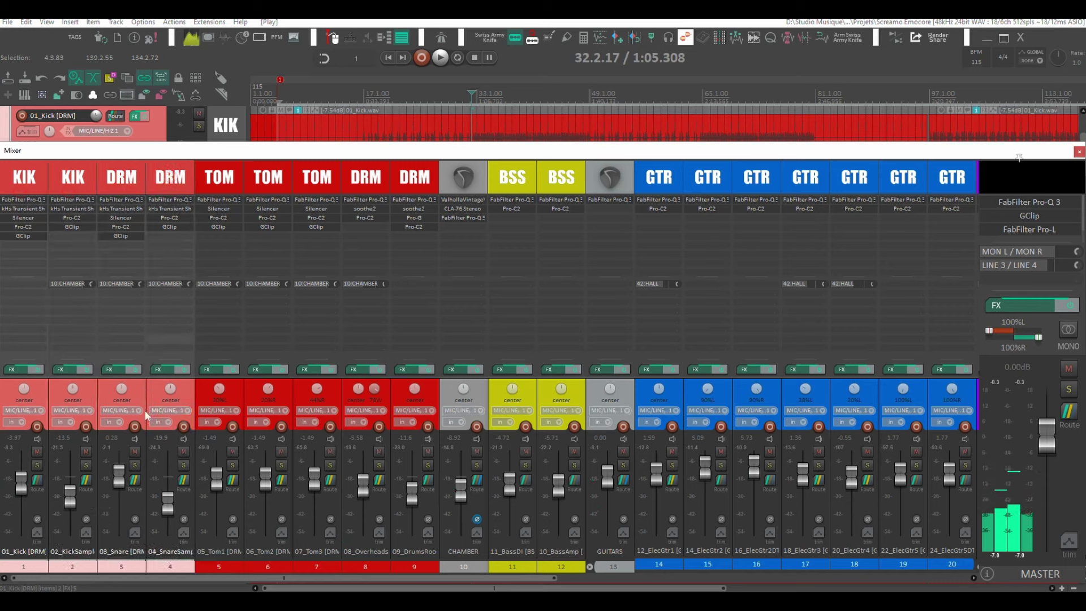
key(space)
drag(21, 482, 21, 470)
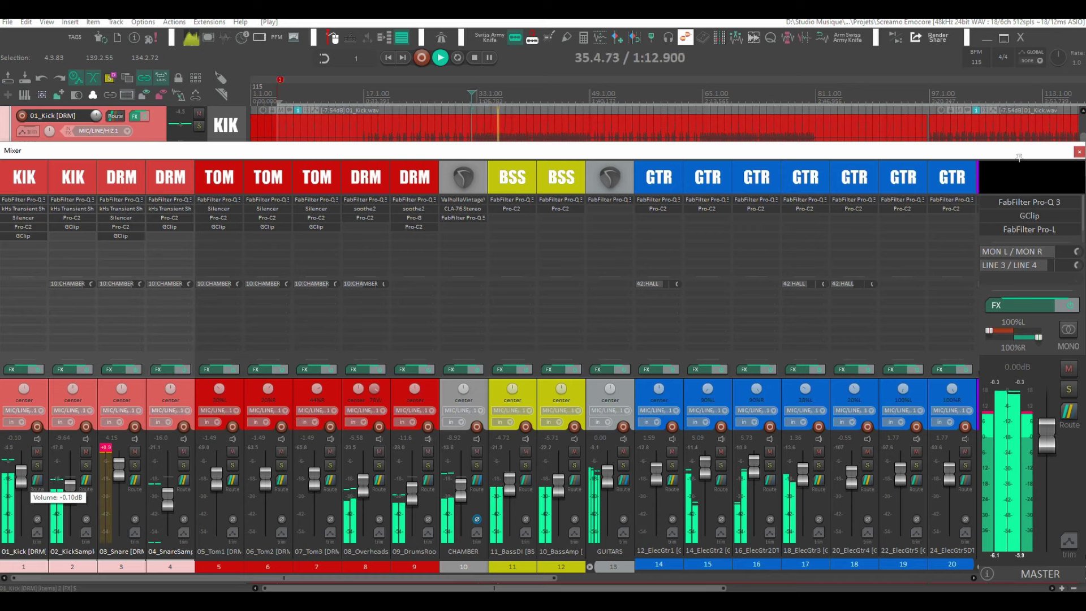
click(23, 487)
key(space)
scroll(73, 483, down, 4)
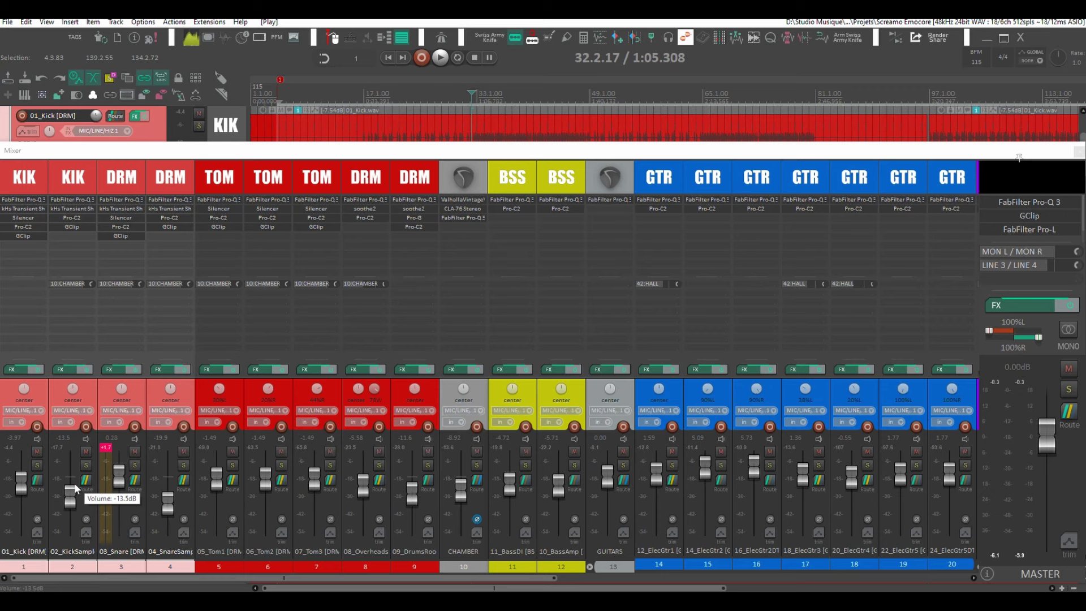
scroll(856, 182, right, 15)
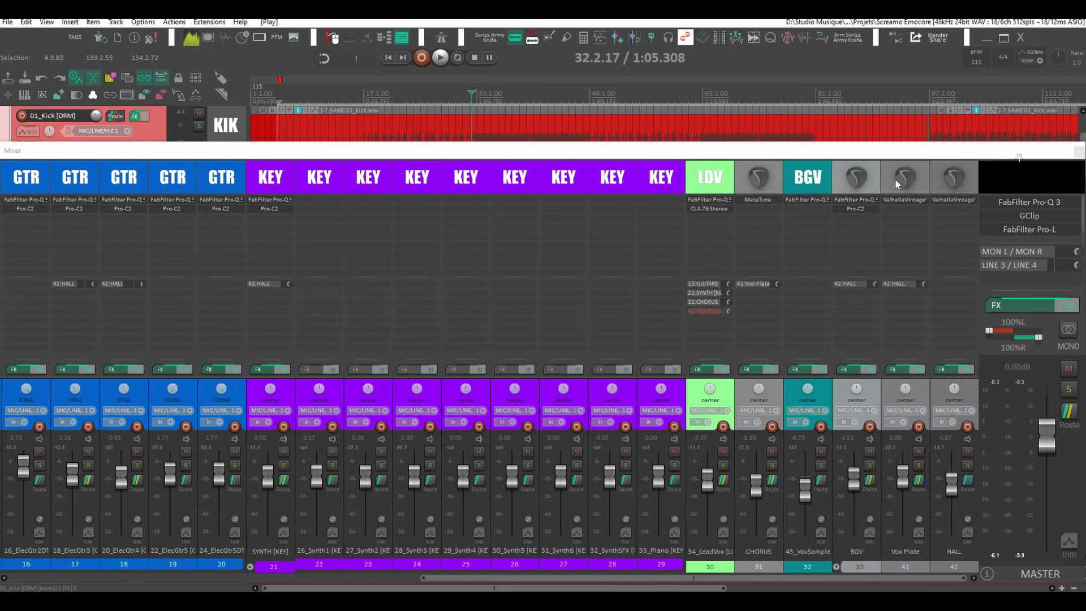
scroll(914, 187, left, 6)
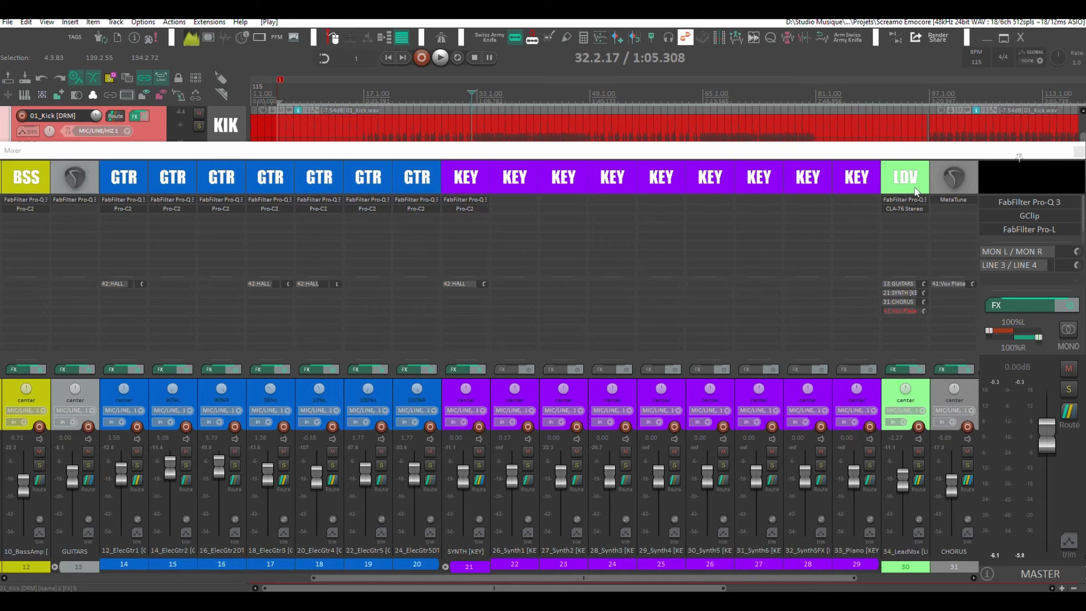
scroll(913, 189, right, 1)
scroll(905, 180, left, 3)
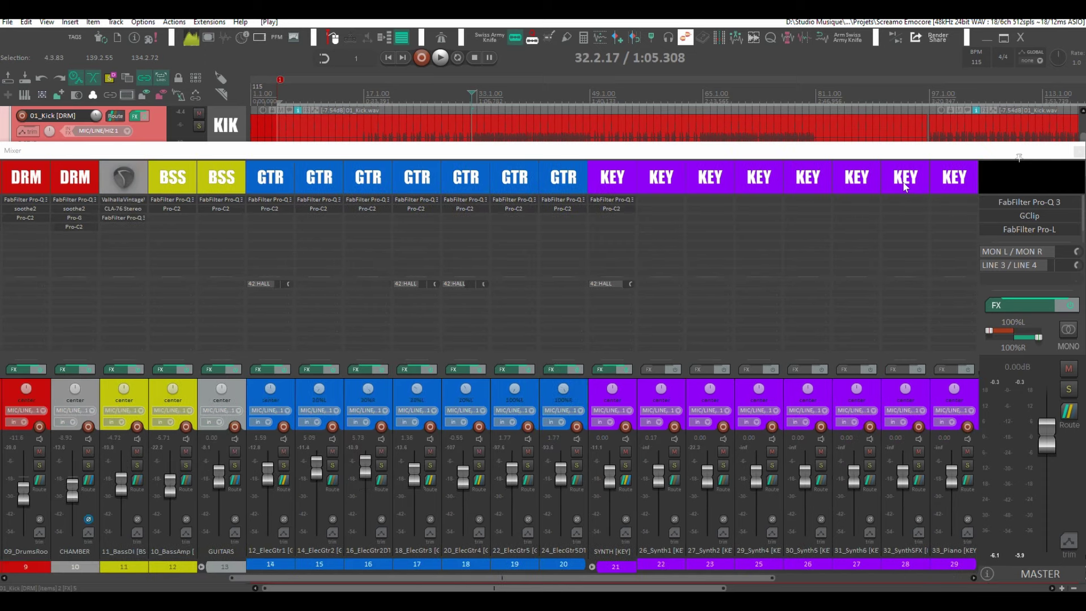